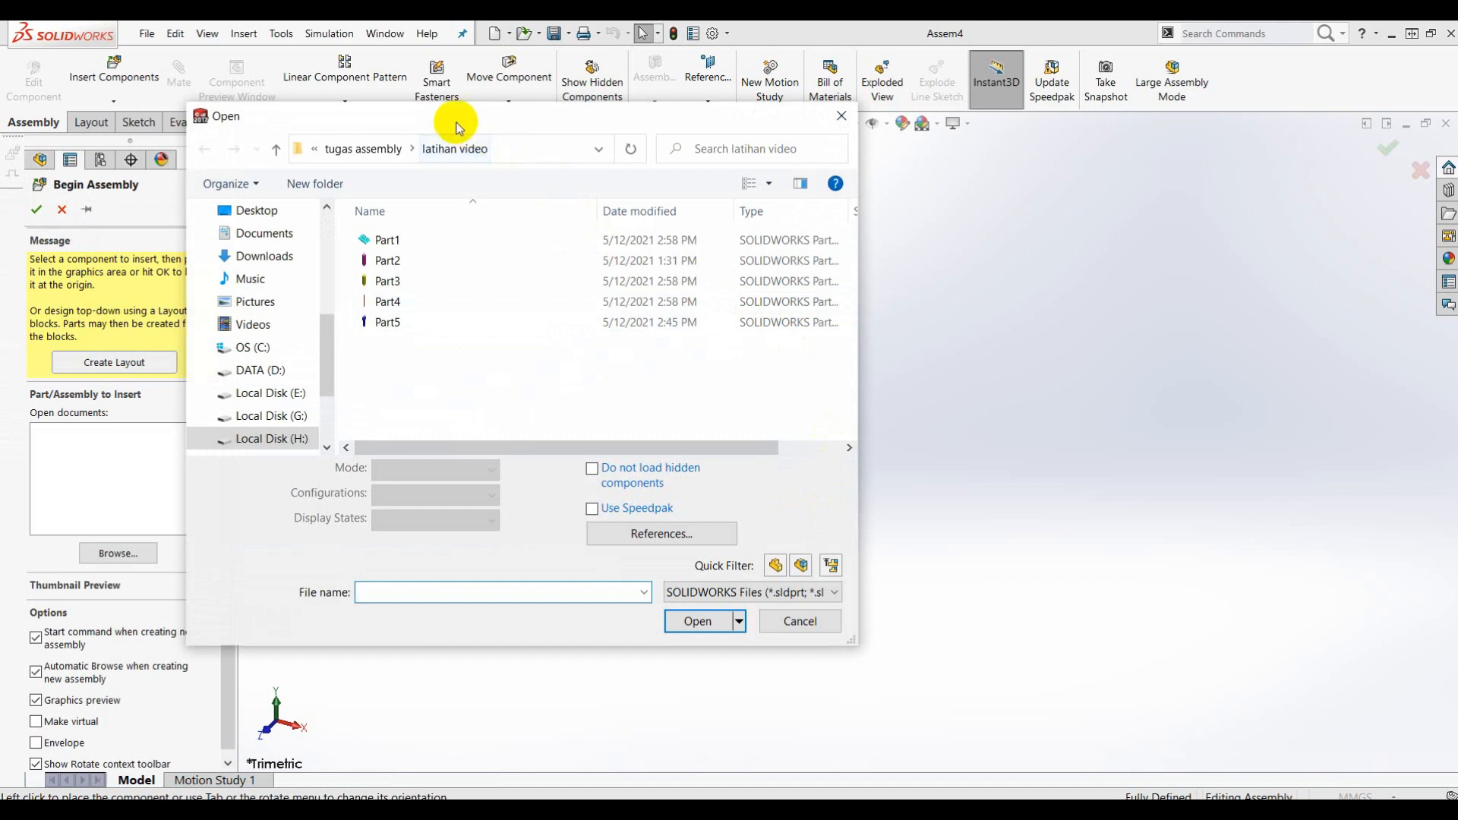
Insert Part1 from the latihan video folder as the assembly's first component and place it in the graphics area
left_click_drag(456, 126, 577, 106)
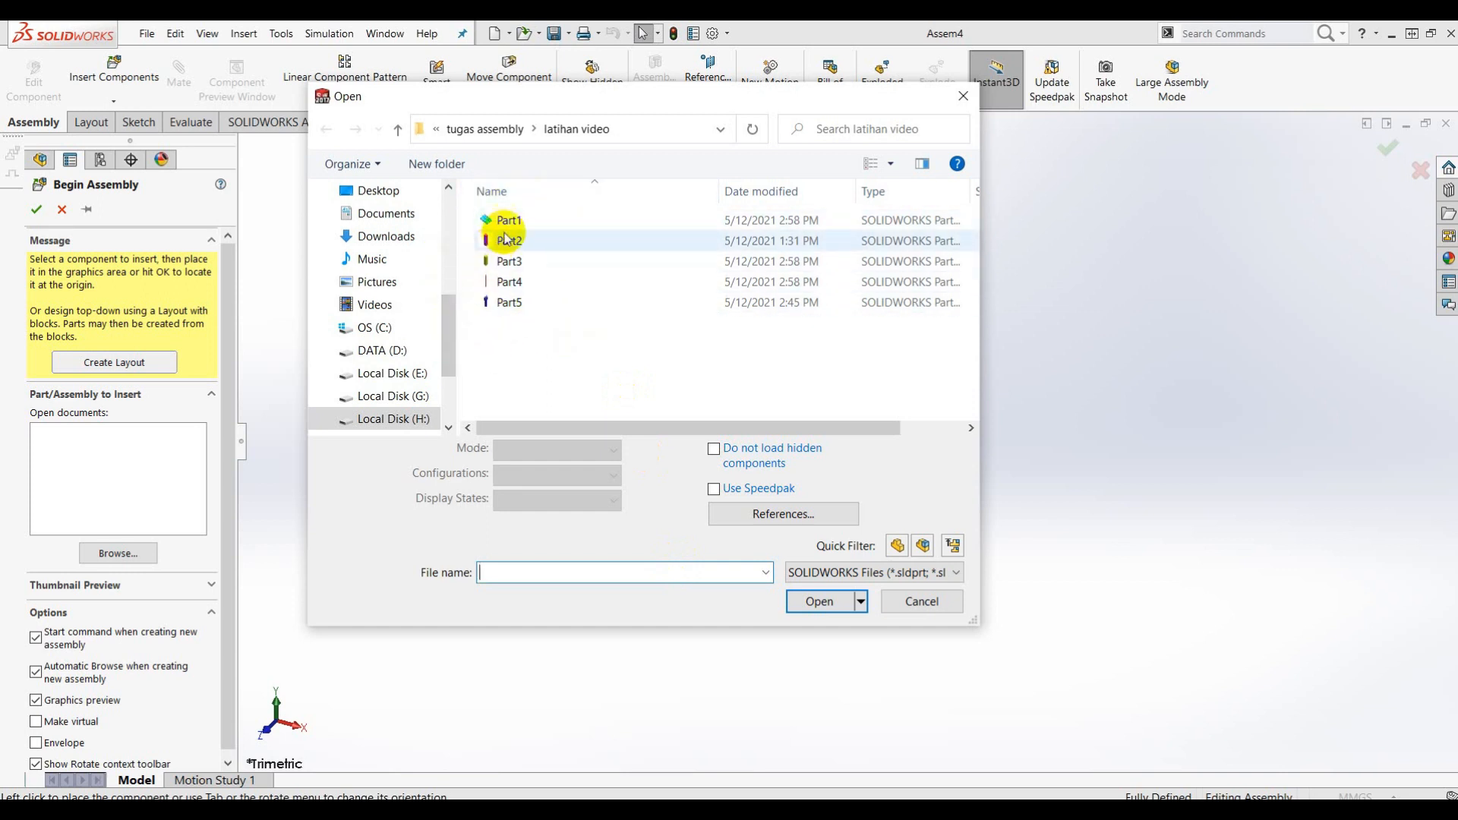
left_click(508, 225)
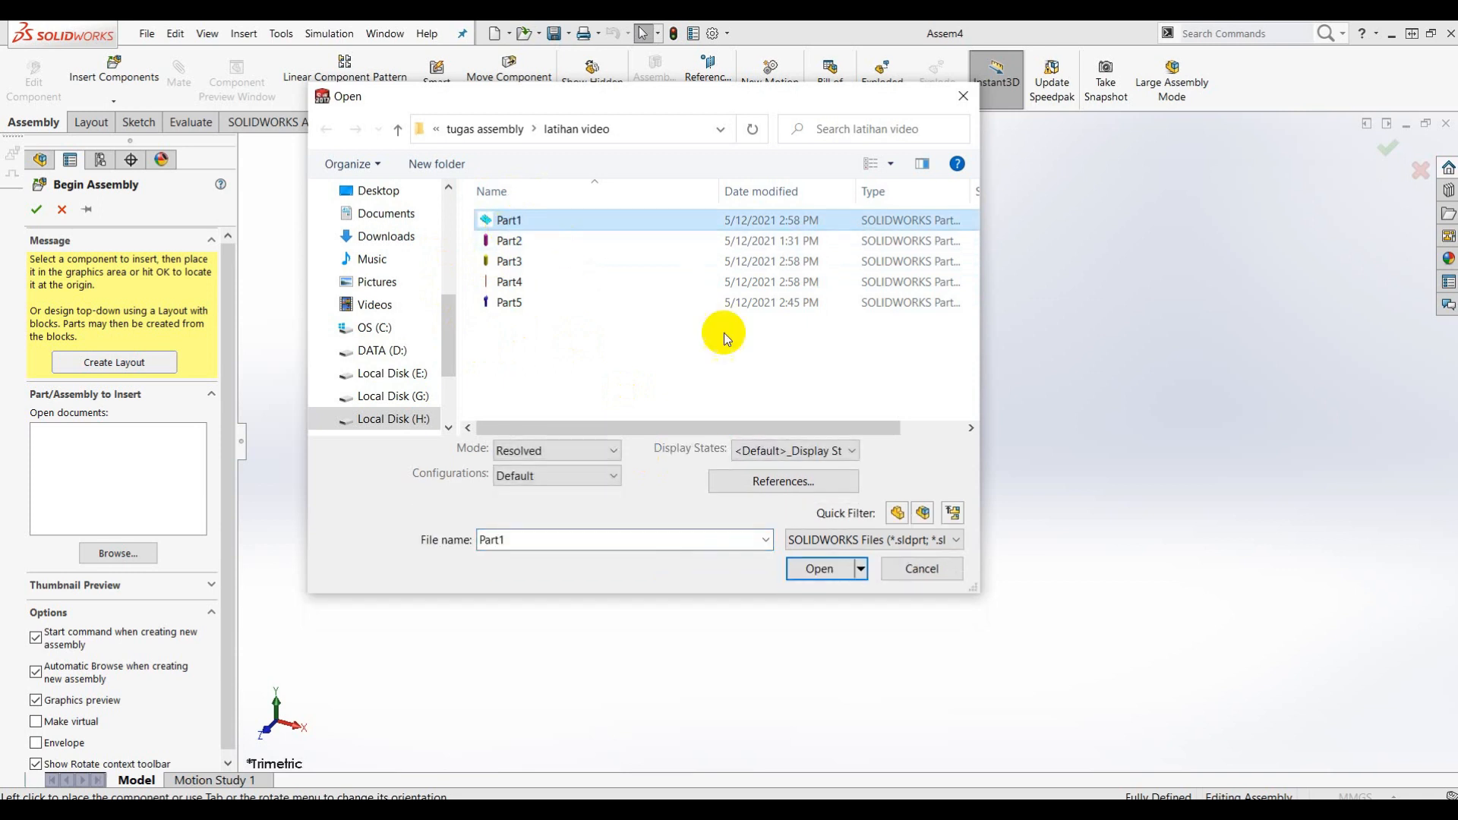
left_click(820, 570)
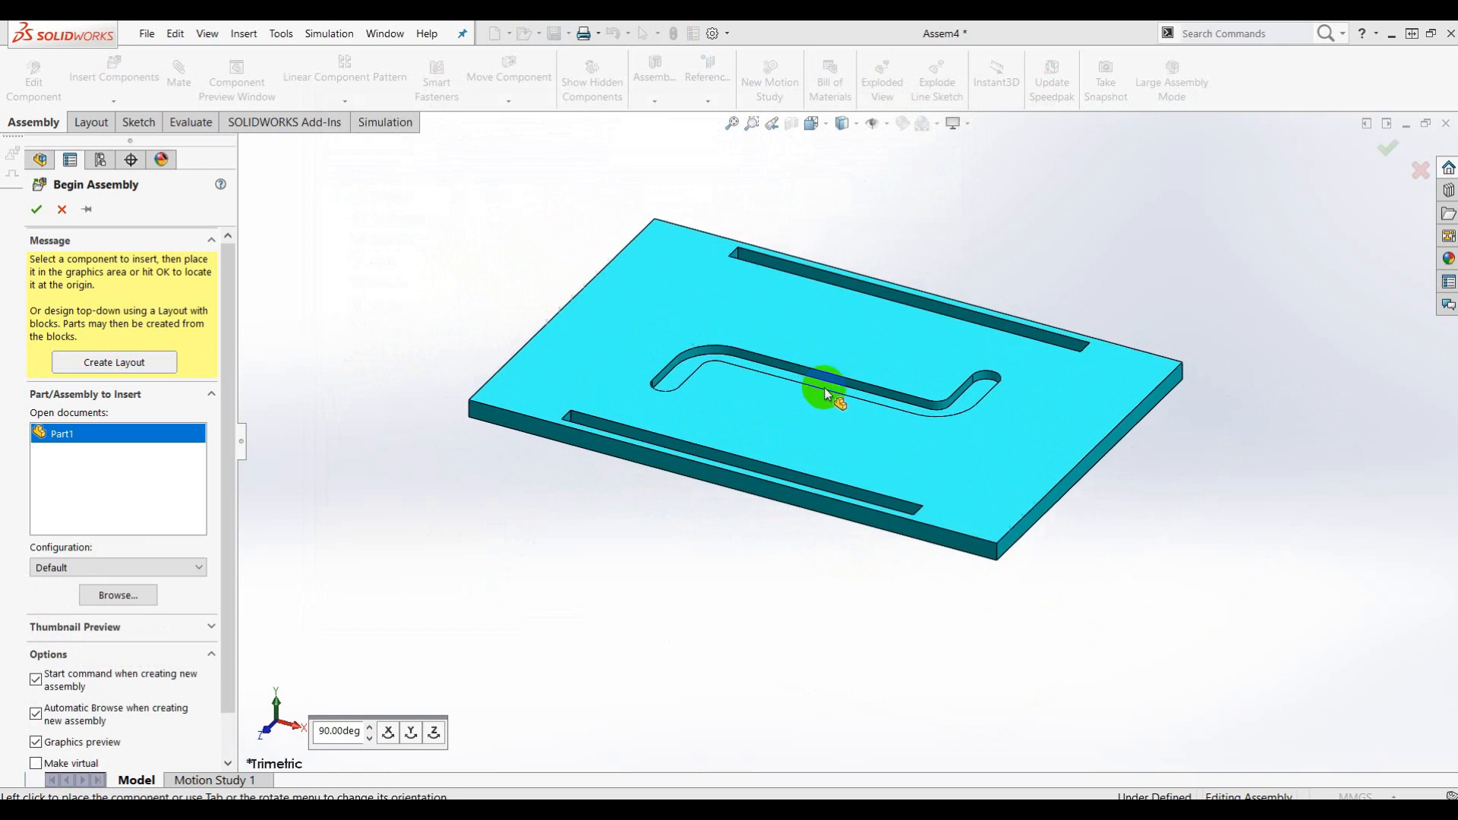
left_click(802, 387)
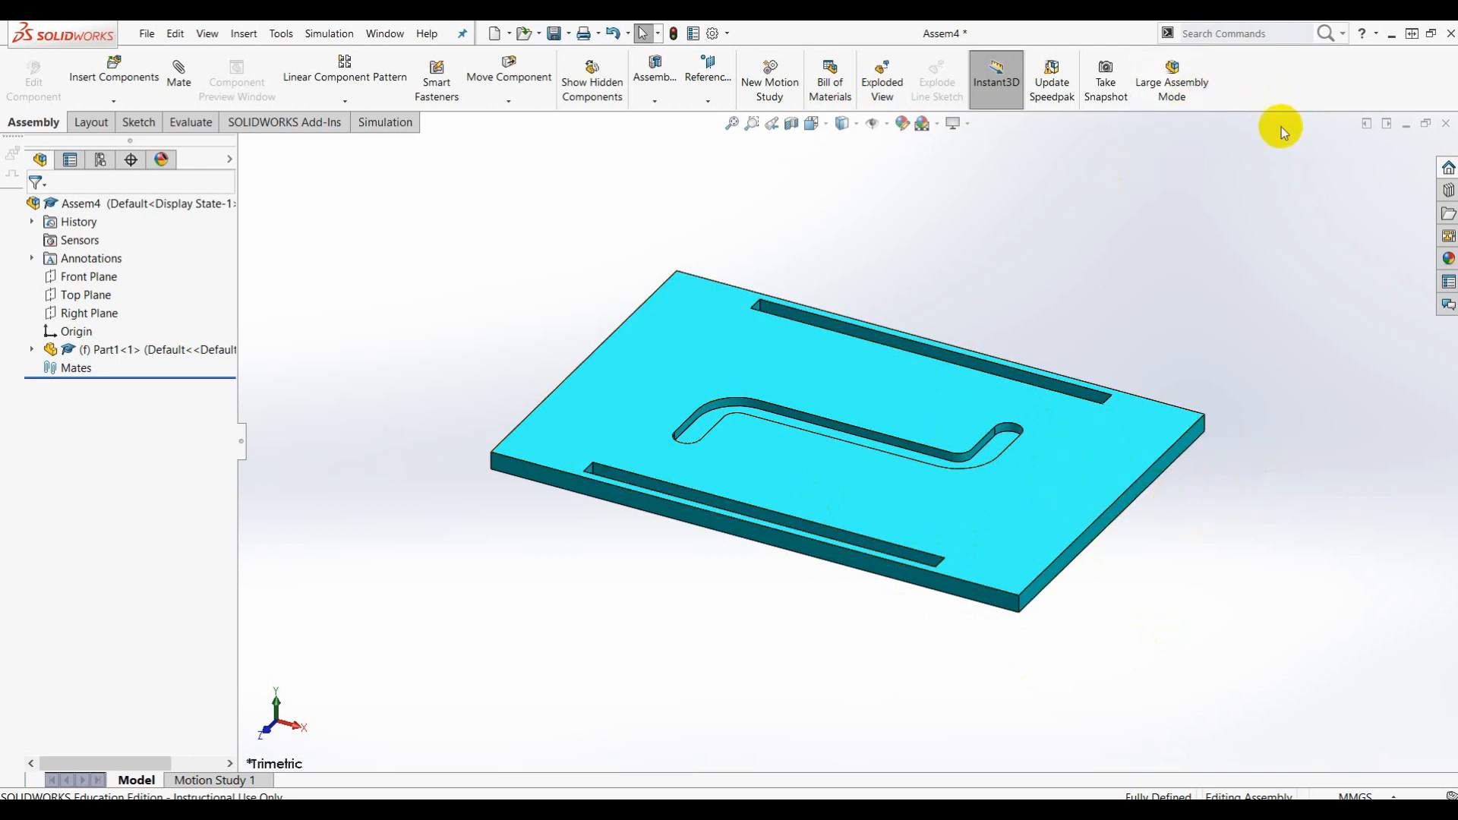
Try to move the fixed Part1 plate in the assembly
left_click(752, 393)
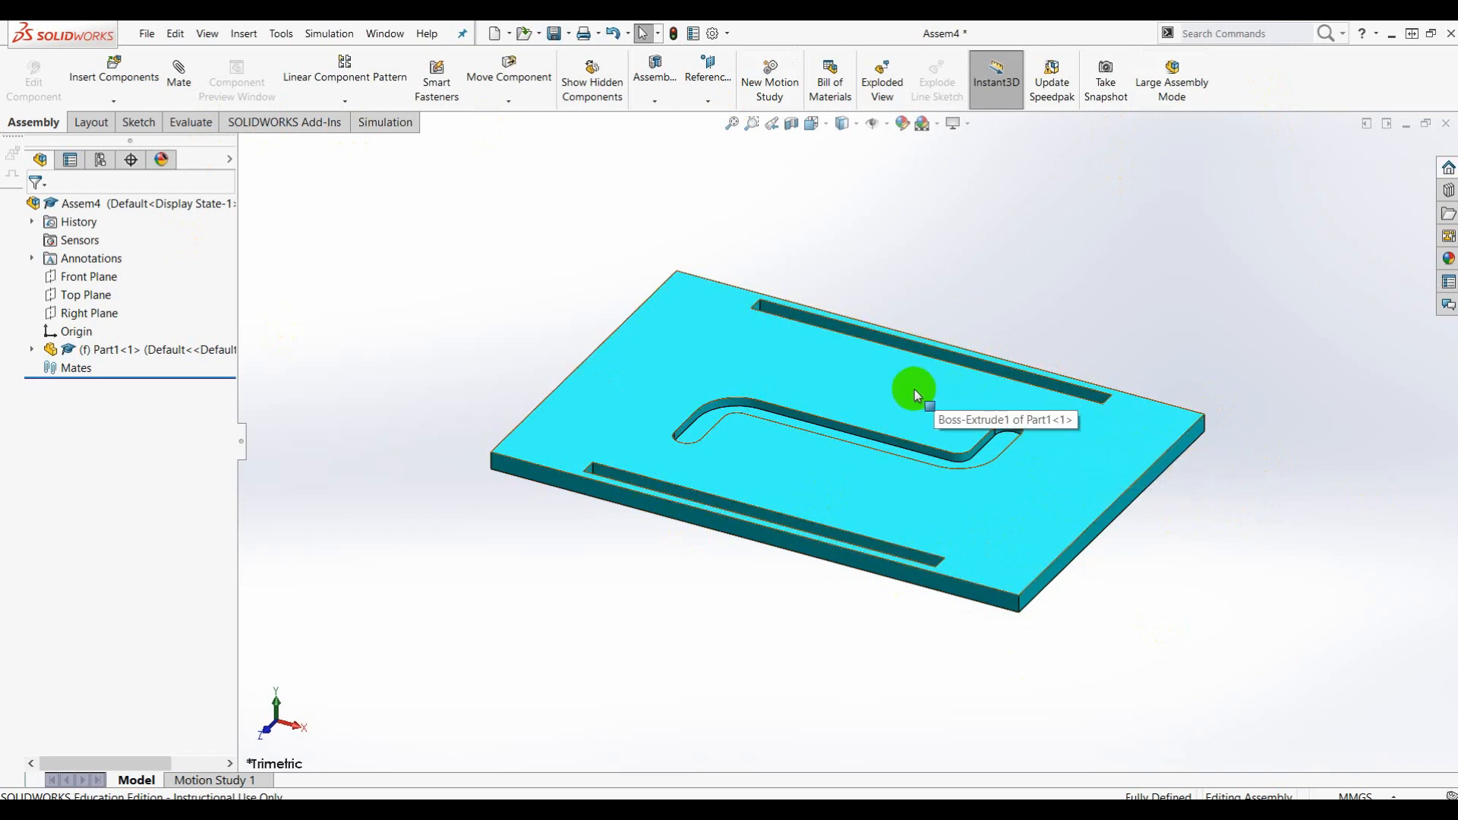
left_click(869, 380)
right_click(869, 379)
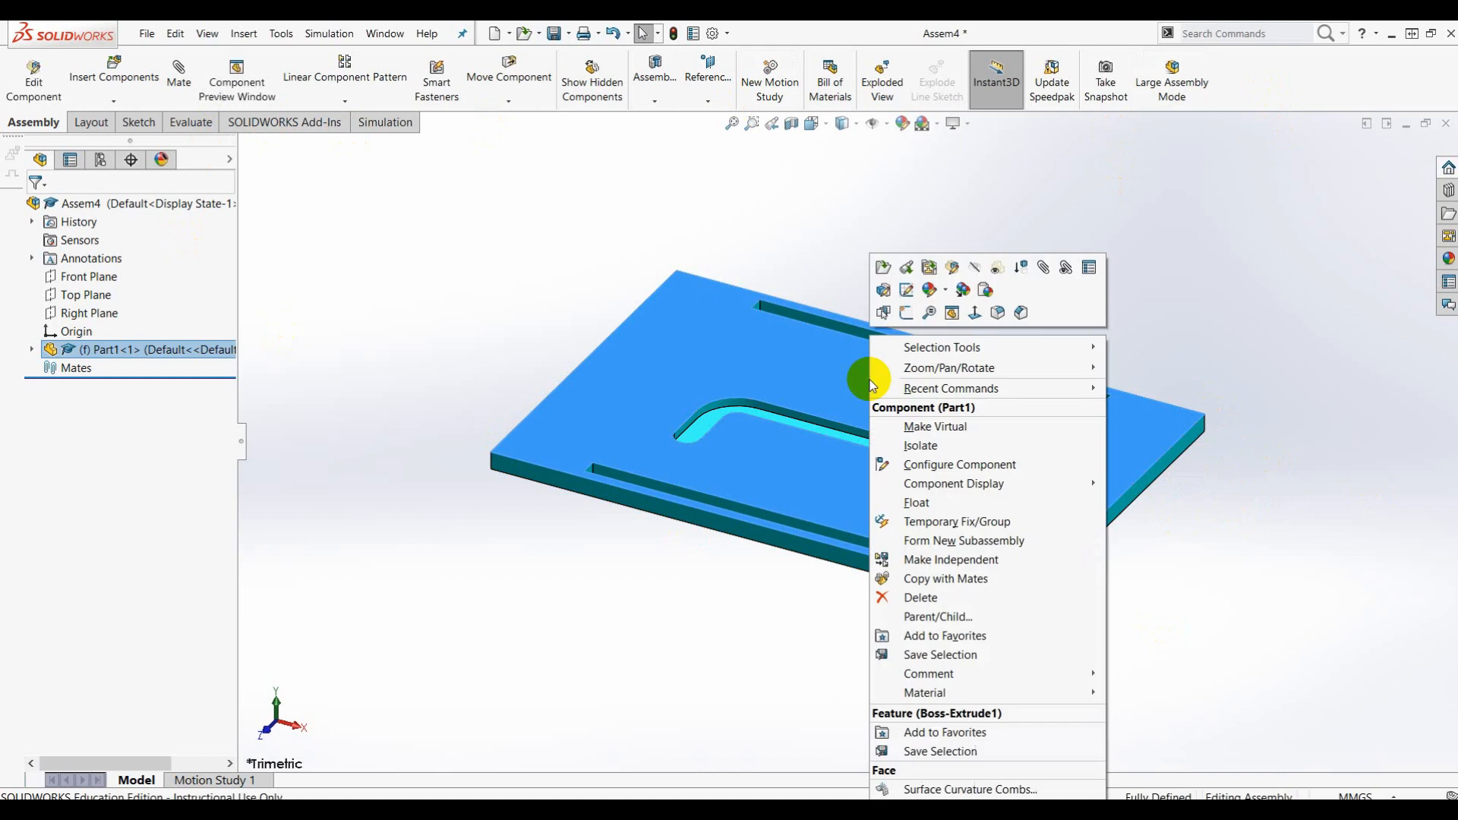
mouse_move(893, 389)
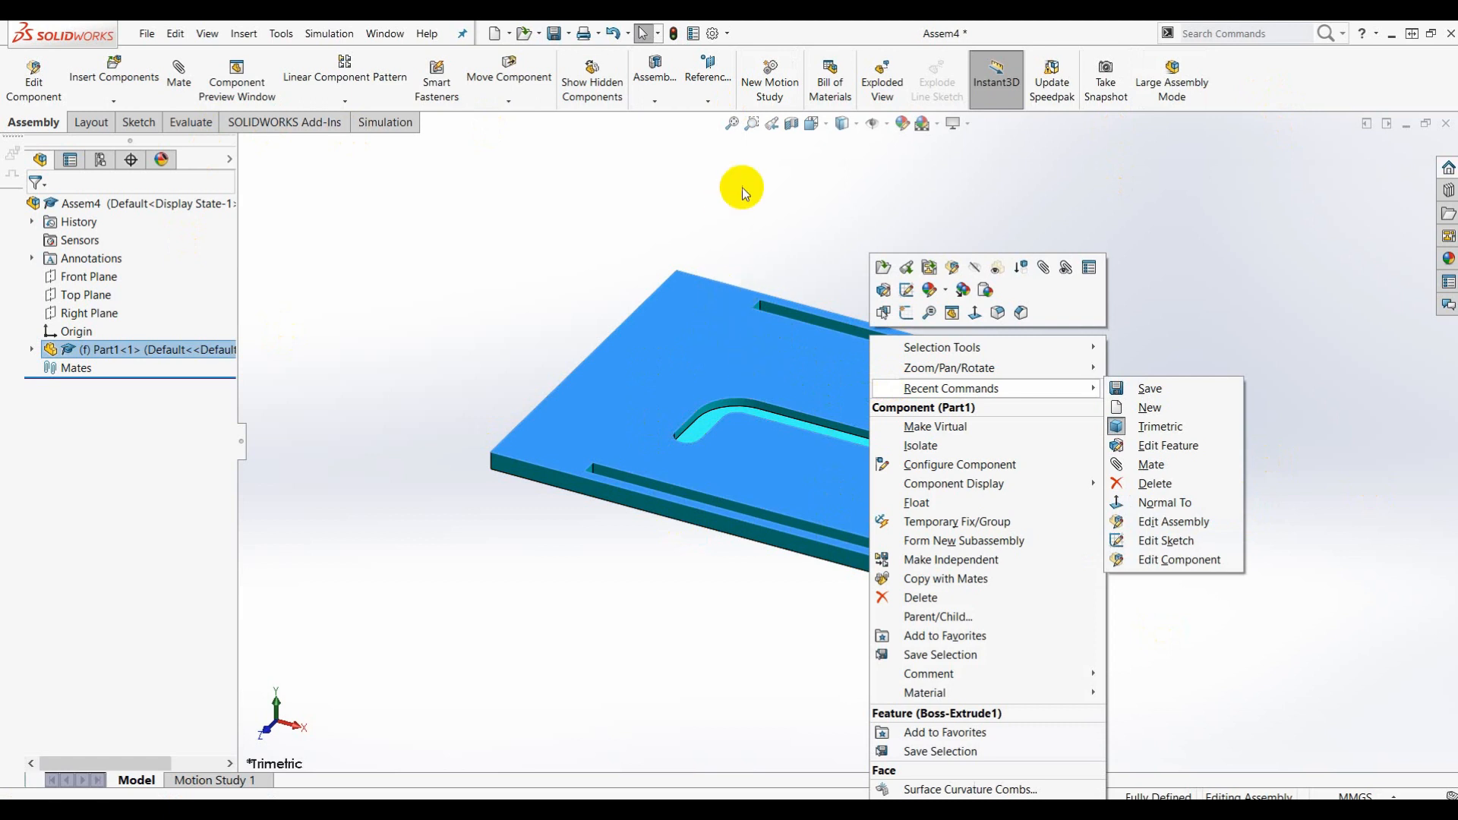
left_click(754, 356)
left_click(939, 246)
left_click_drag(893, 387, 850, 397)
left_click(954, 215)
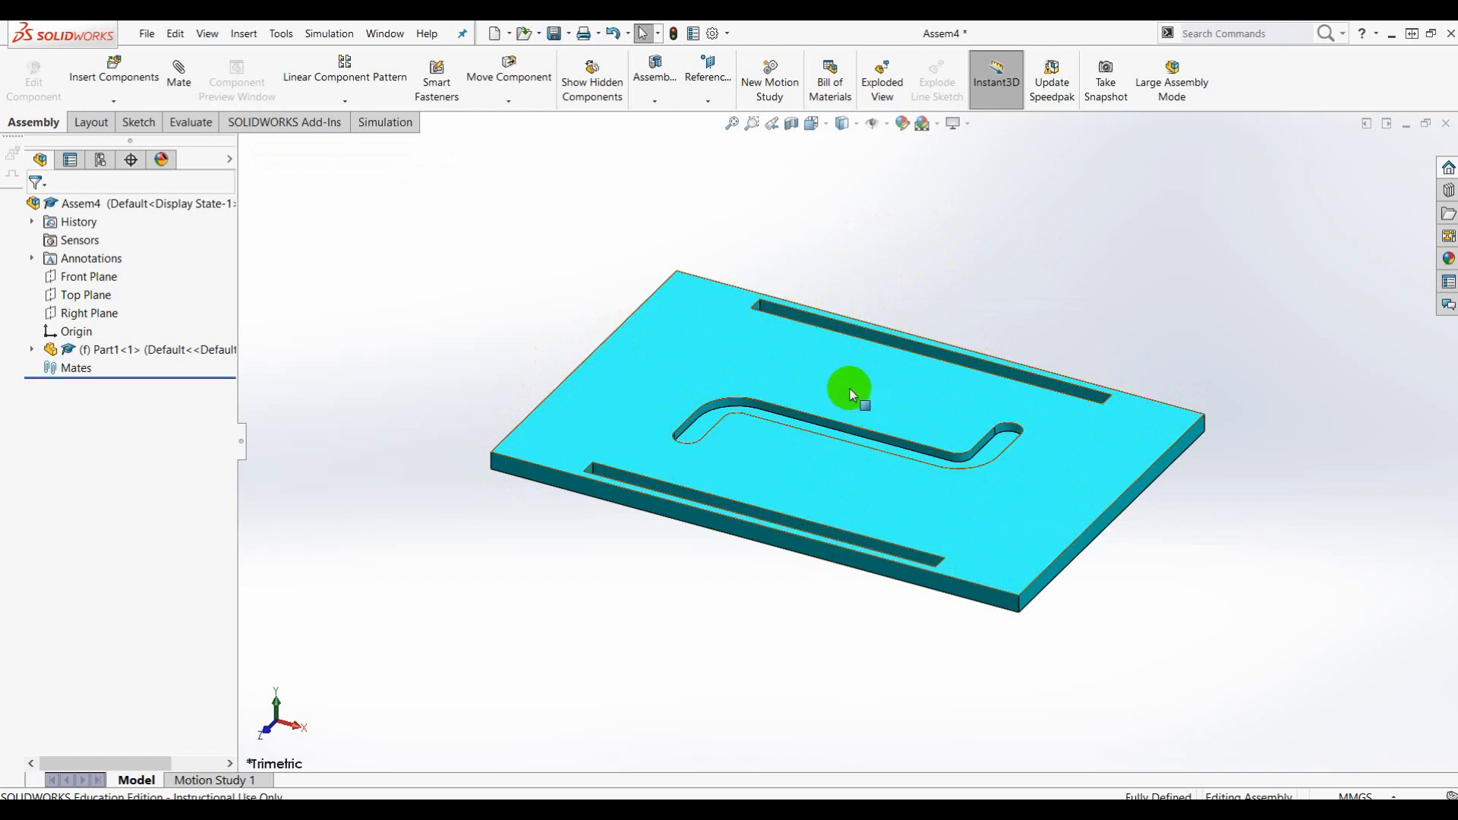
Float the Part1 plate and move it slightly upward in the graphics area
left_click(825, 372)
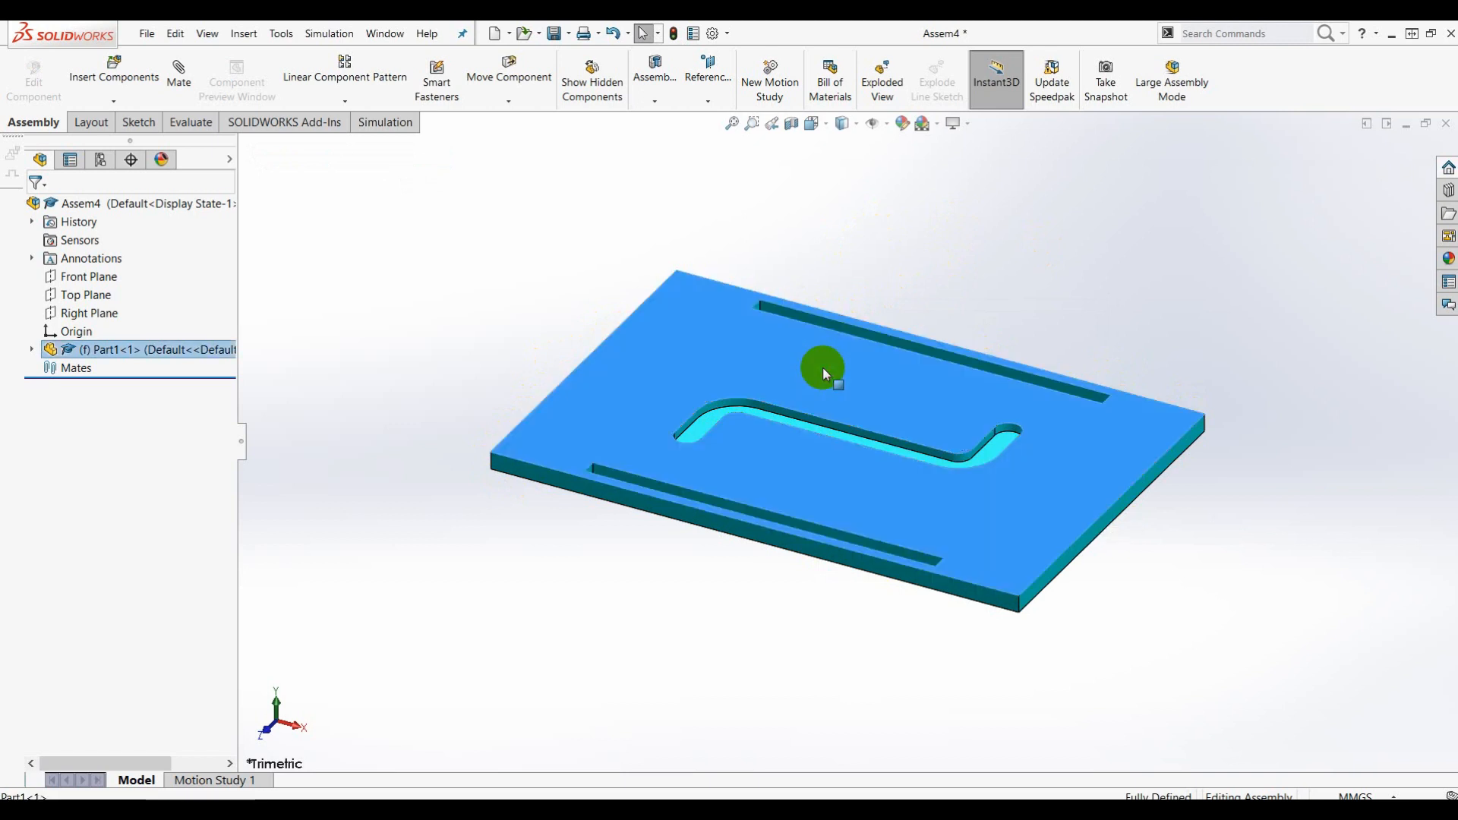
right_click(825, 372)
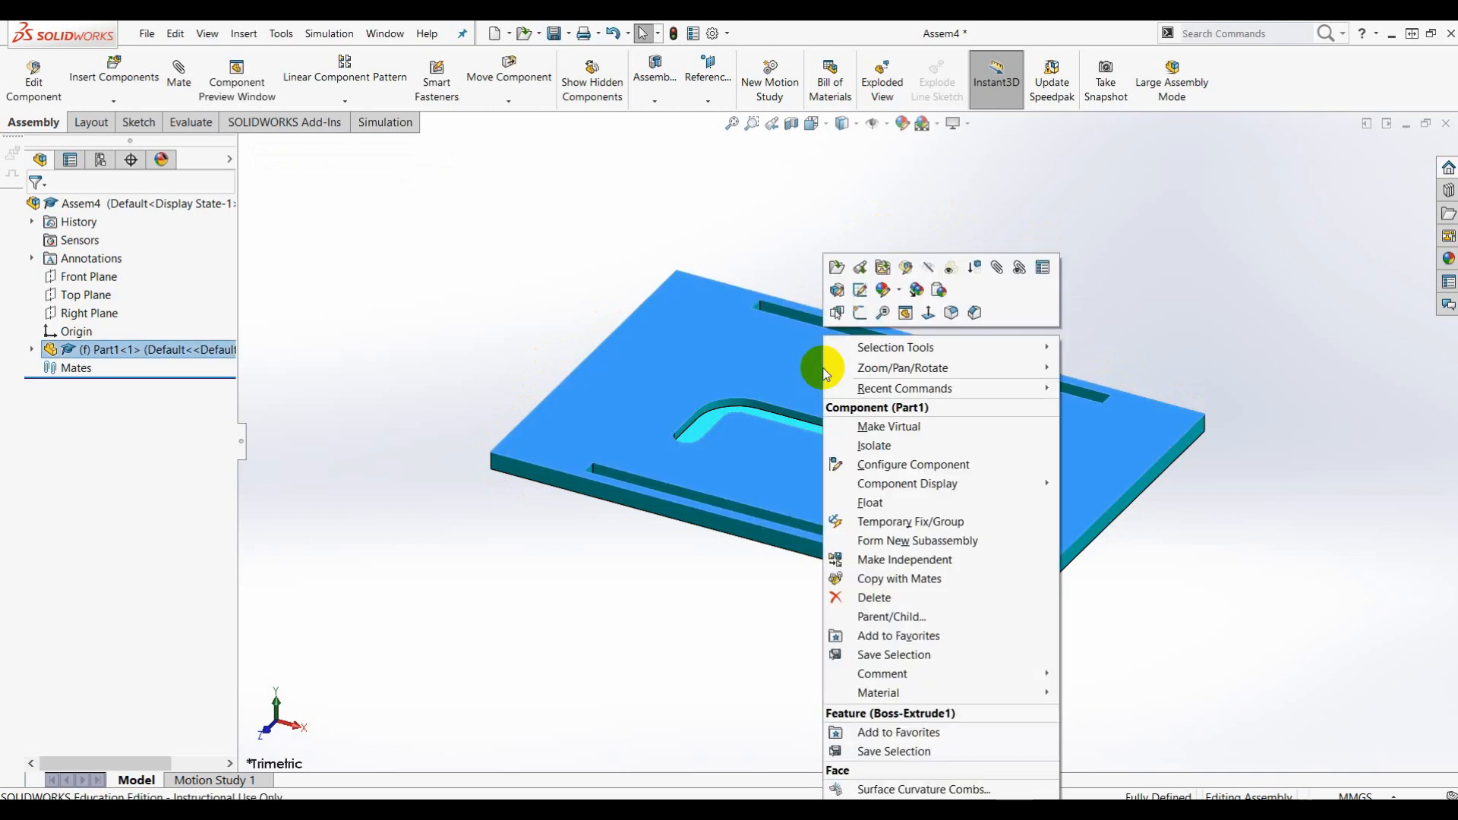
left_click(886, 503)
left_click_drag(872, 395, 879, 353)
left_click(1146, 206)
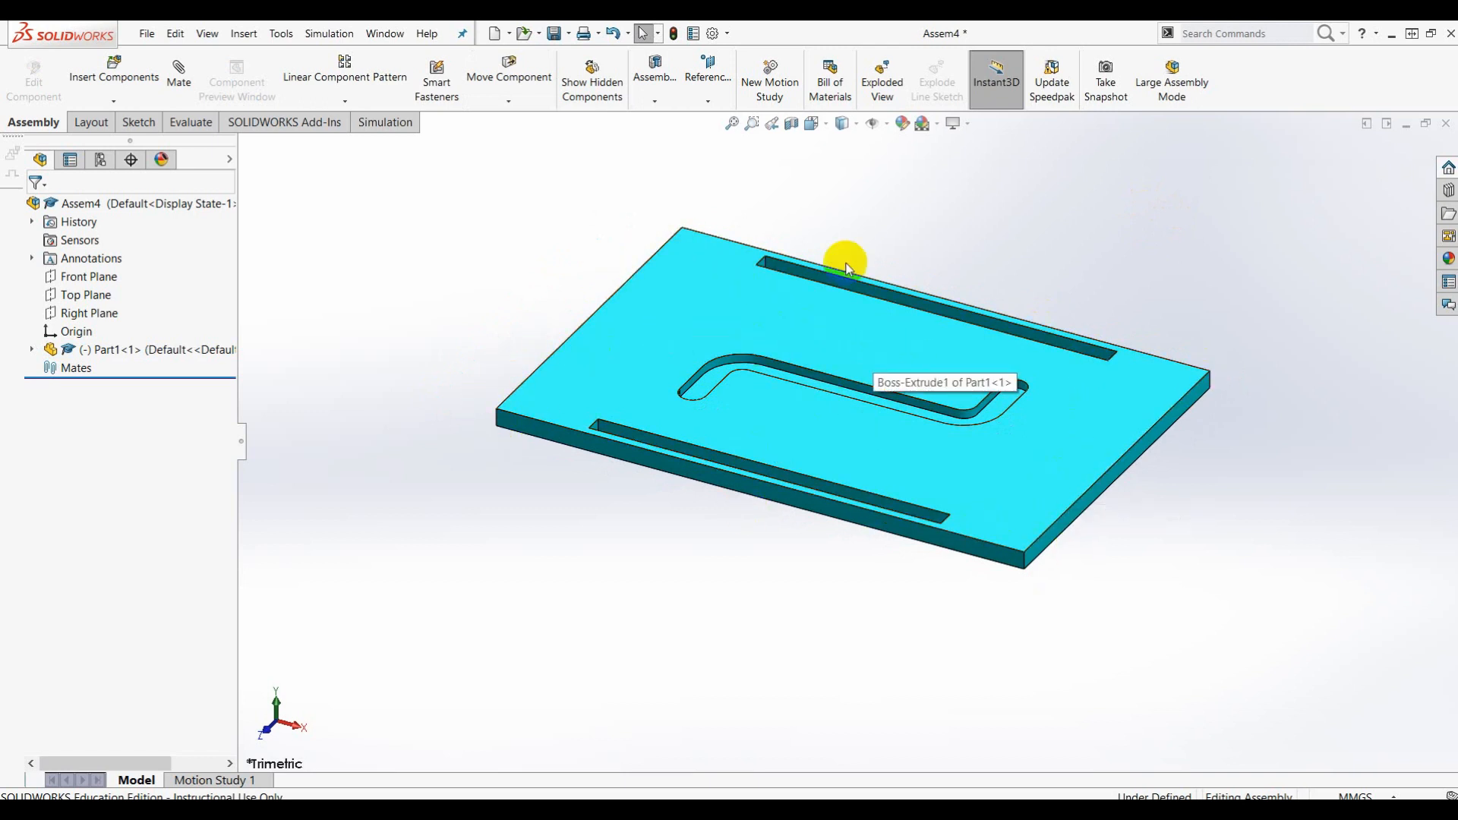
Fix the Part1 plate at its current position
left_click(855, 349)
right_click(854, 343)
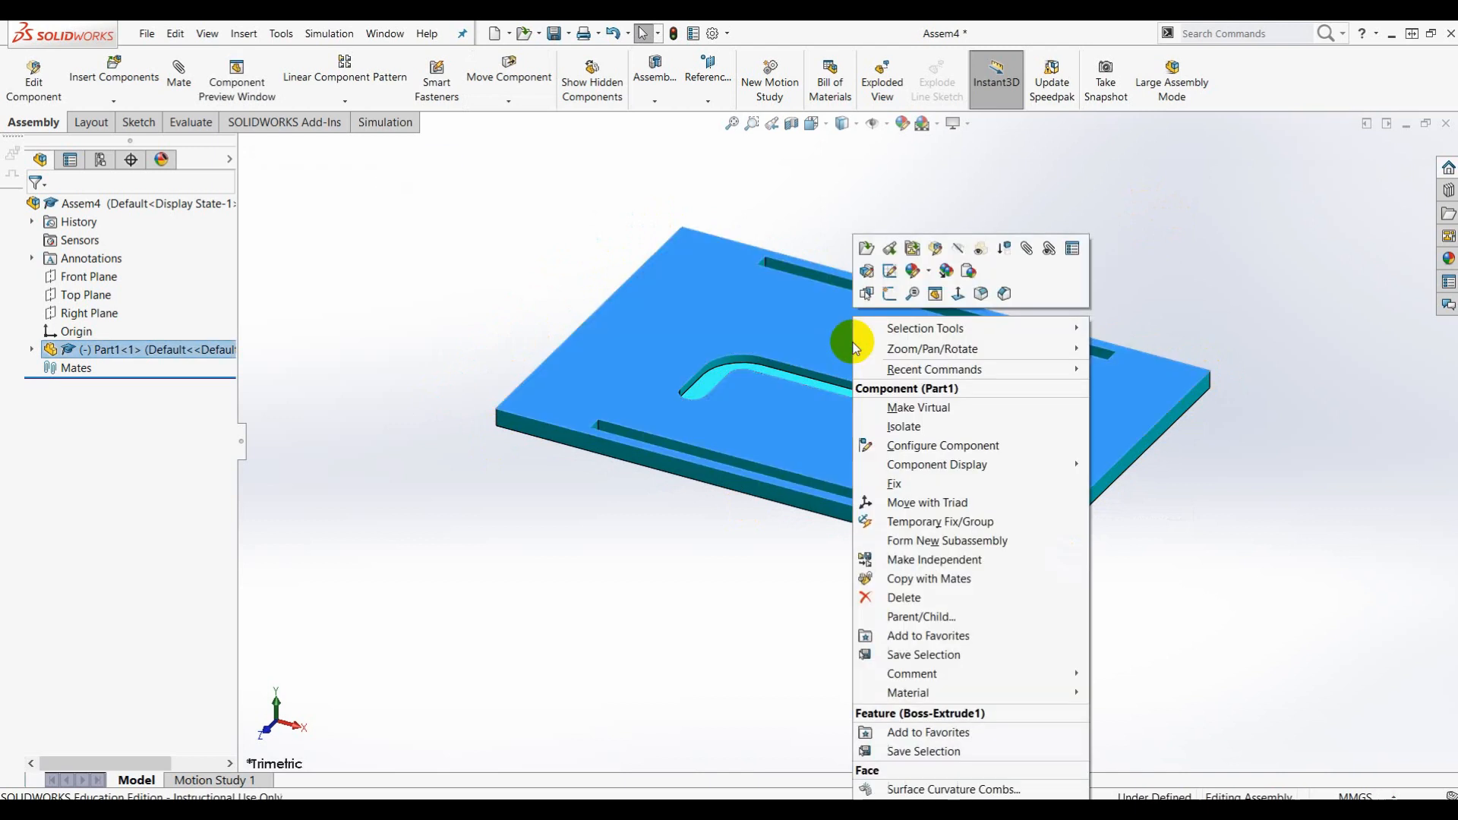
left_click(928, 488)
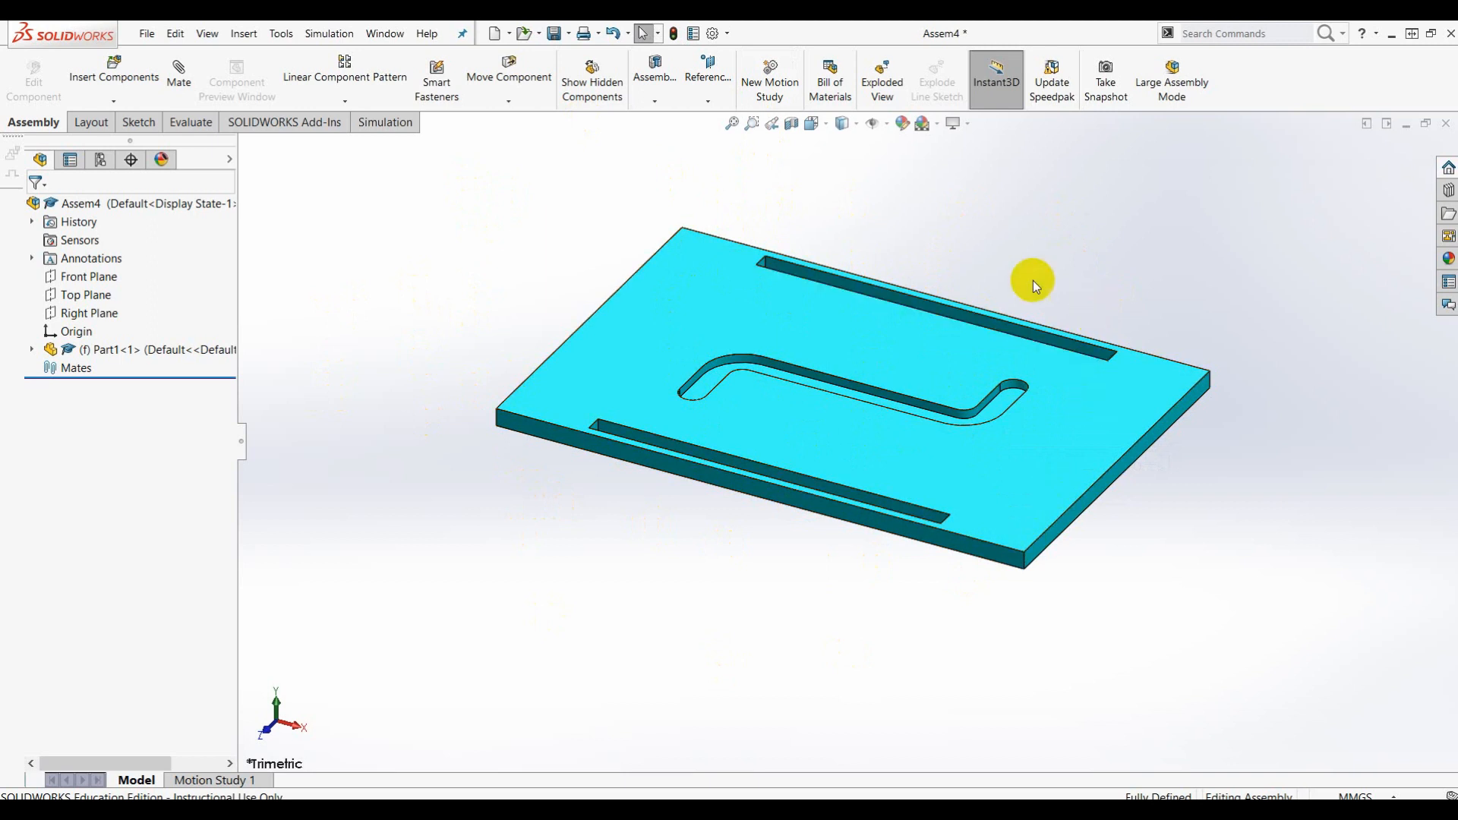
left_click(615, 352)
Insert Part2 as a second component and place it freely beside the plate's short left edge
left_click(114, 102)
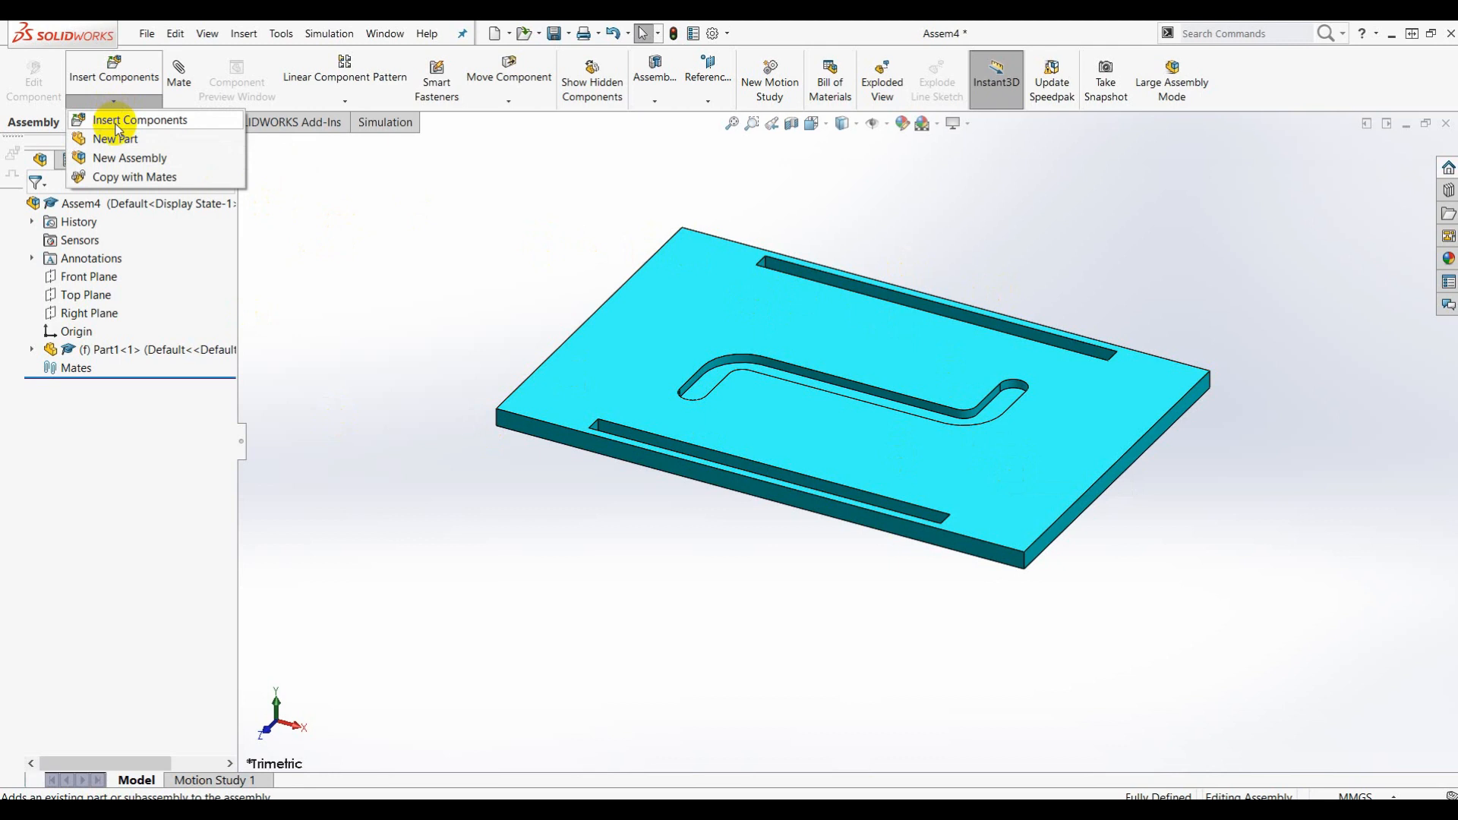
left_click(116, 121)
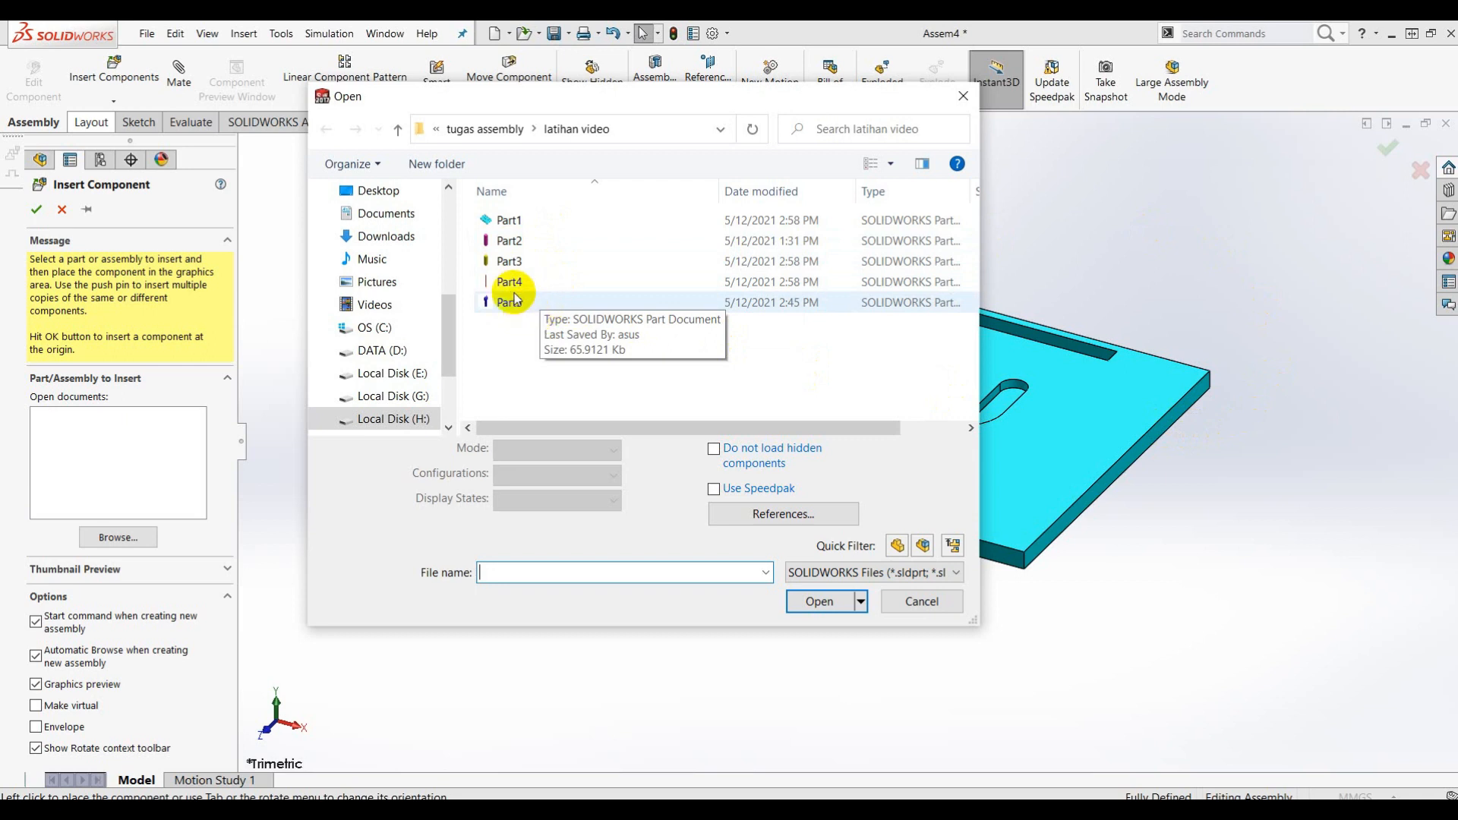
left_click(513, 243)
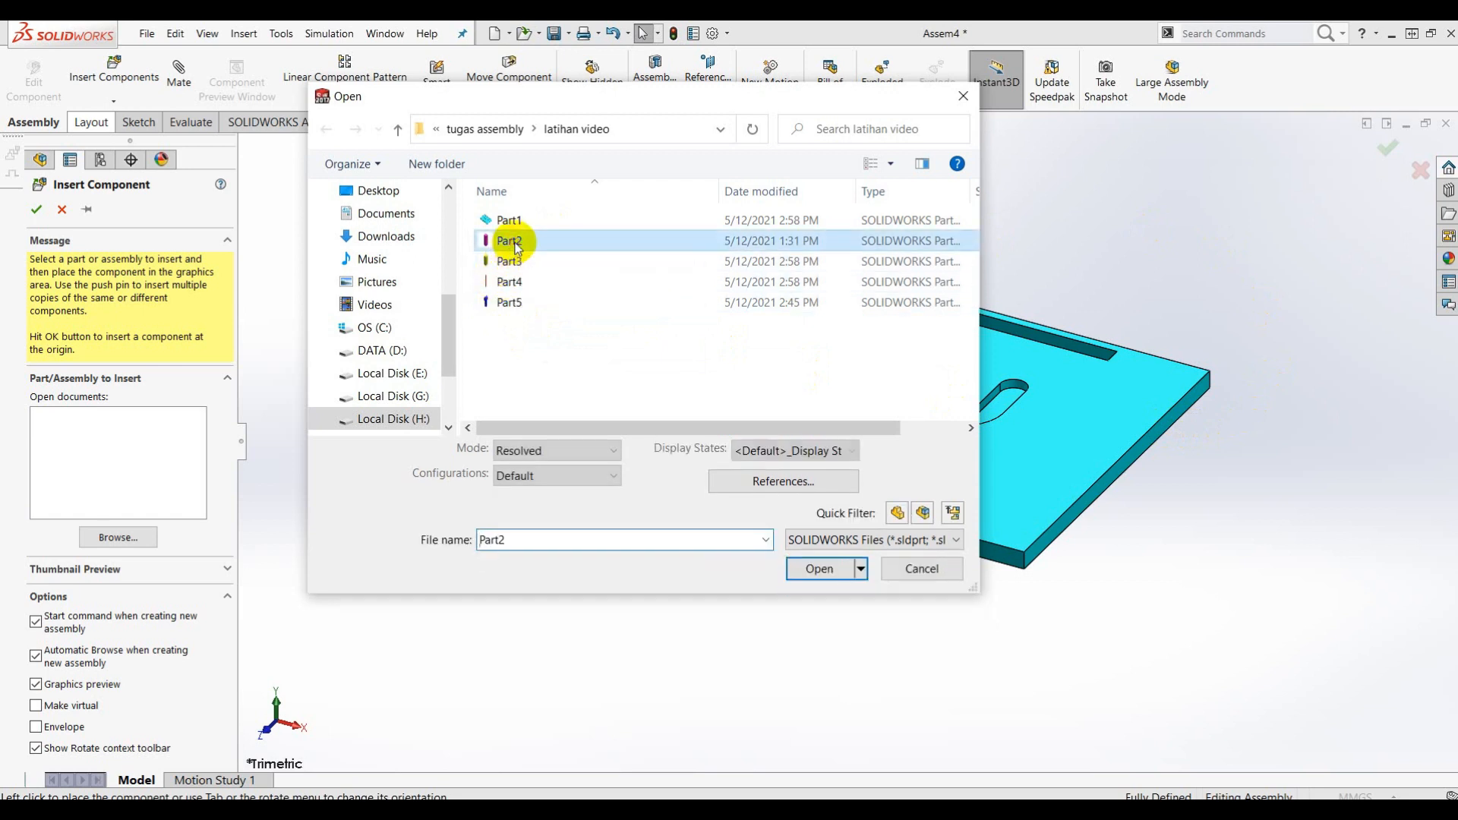
left_click(820, 570)
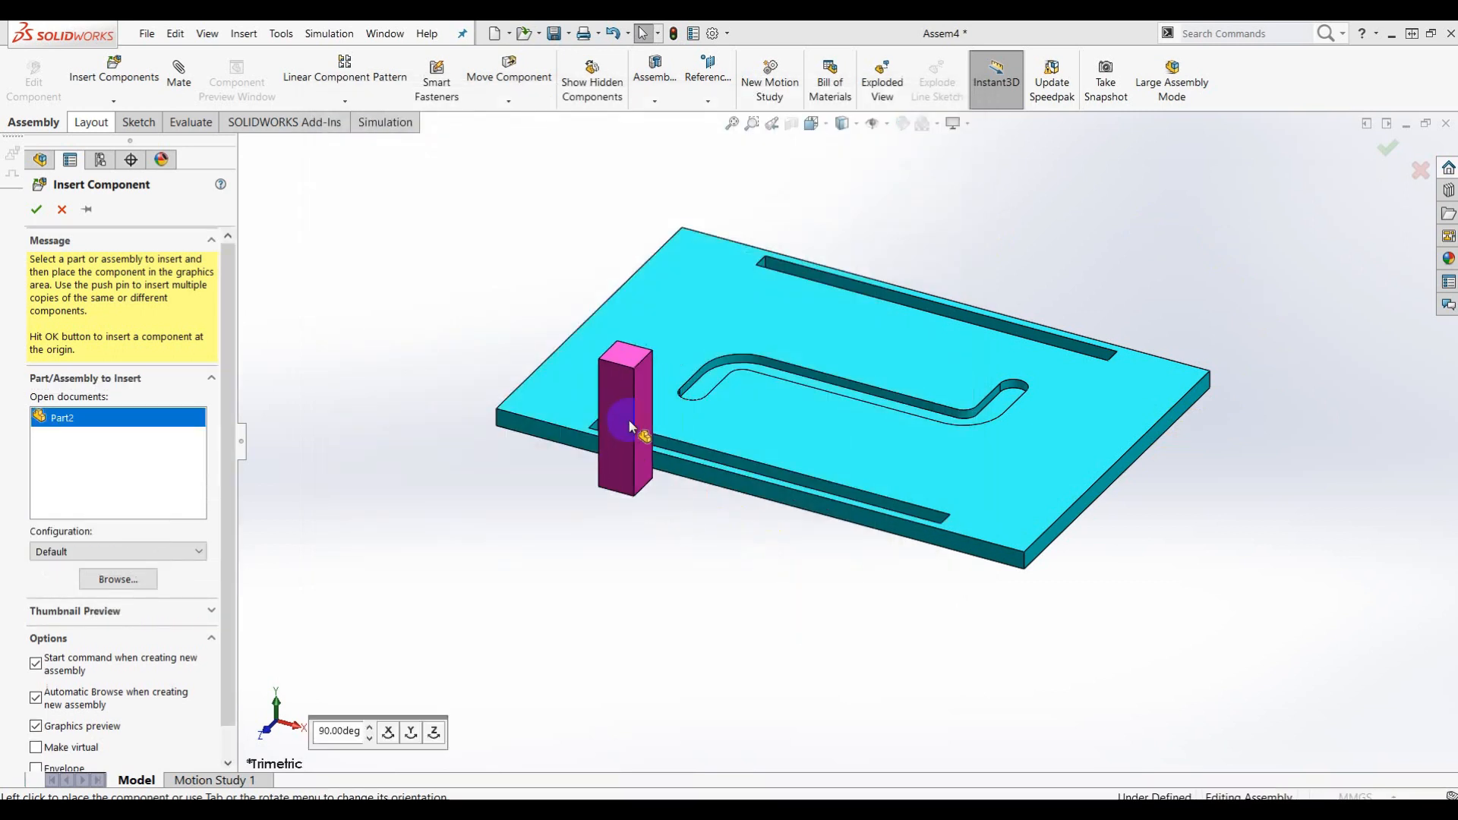
left_click(463, 300)
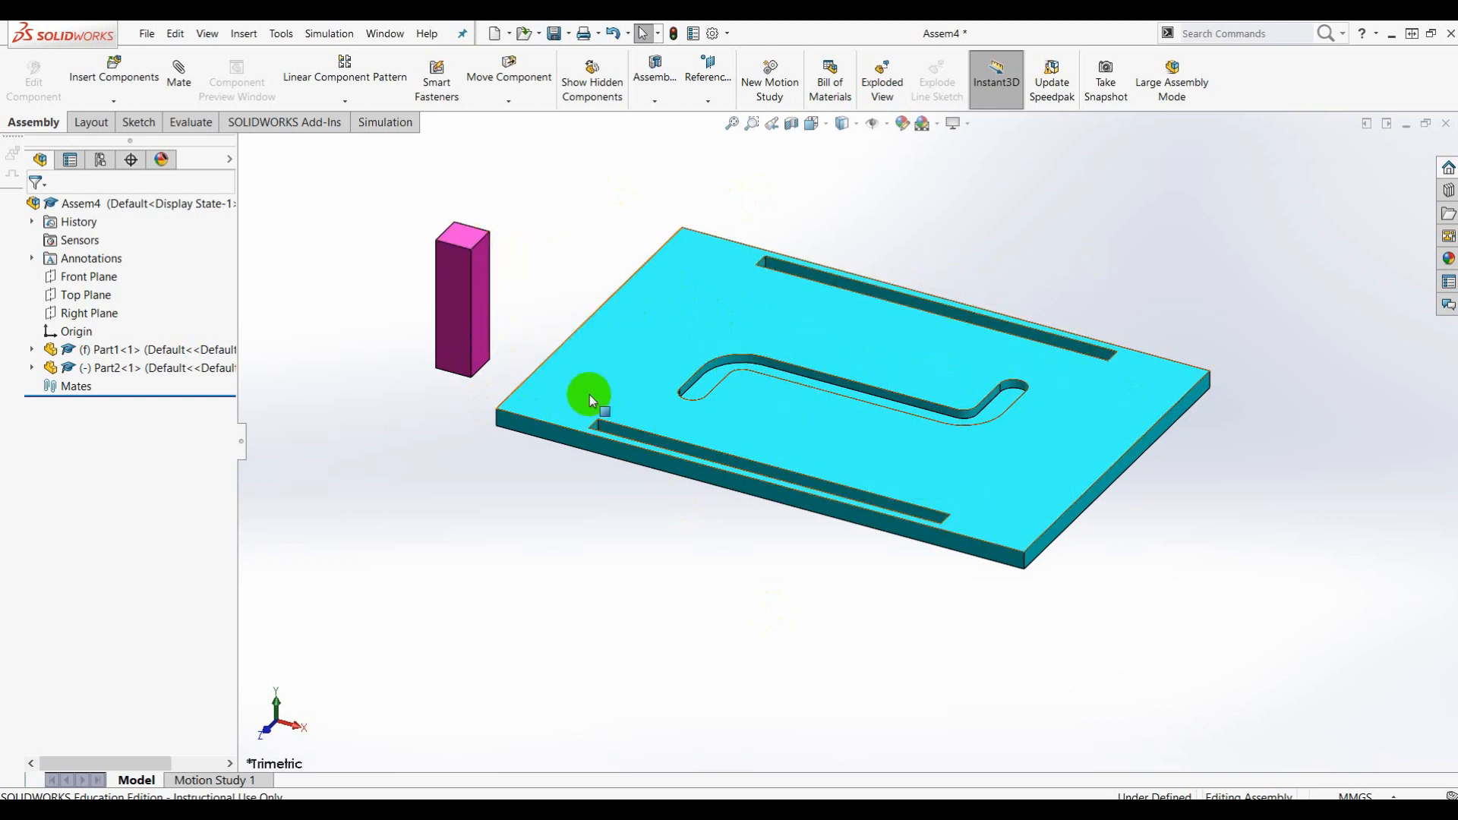
left_click(453, 276)
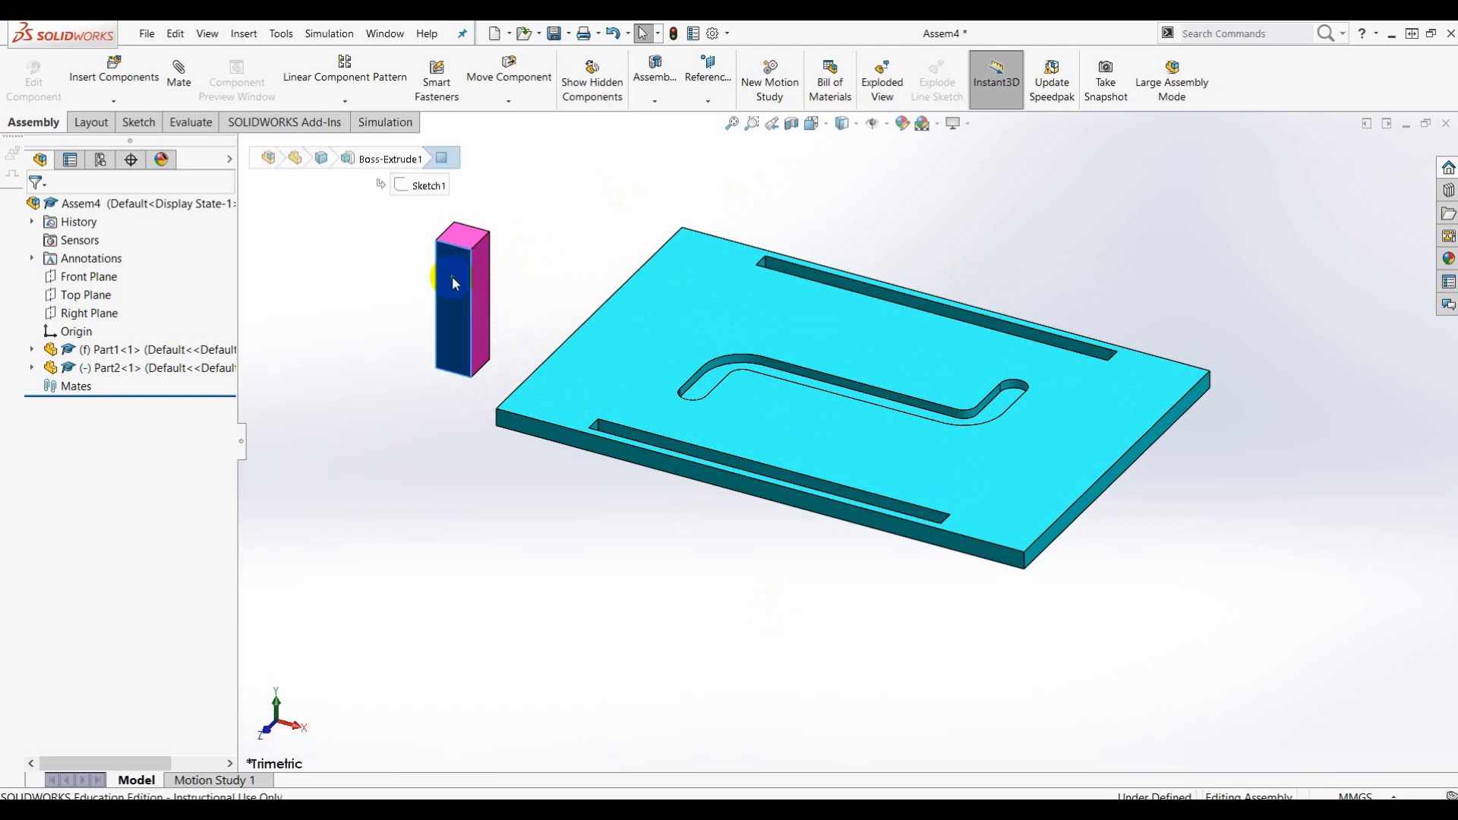
left_click(615, 351)
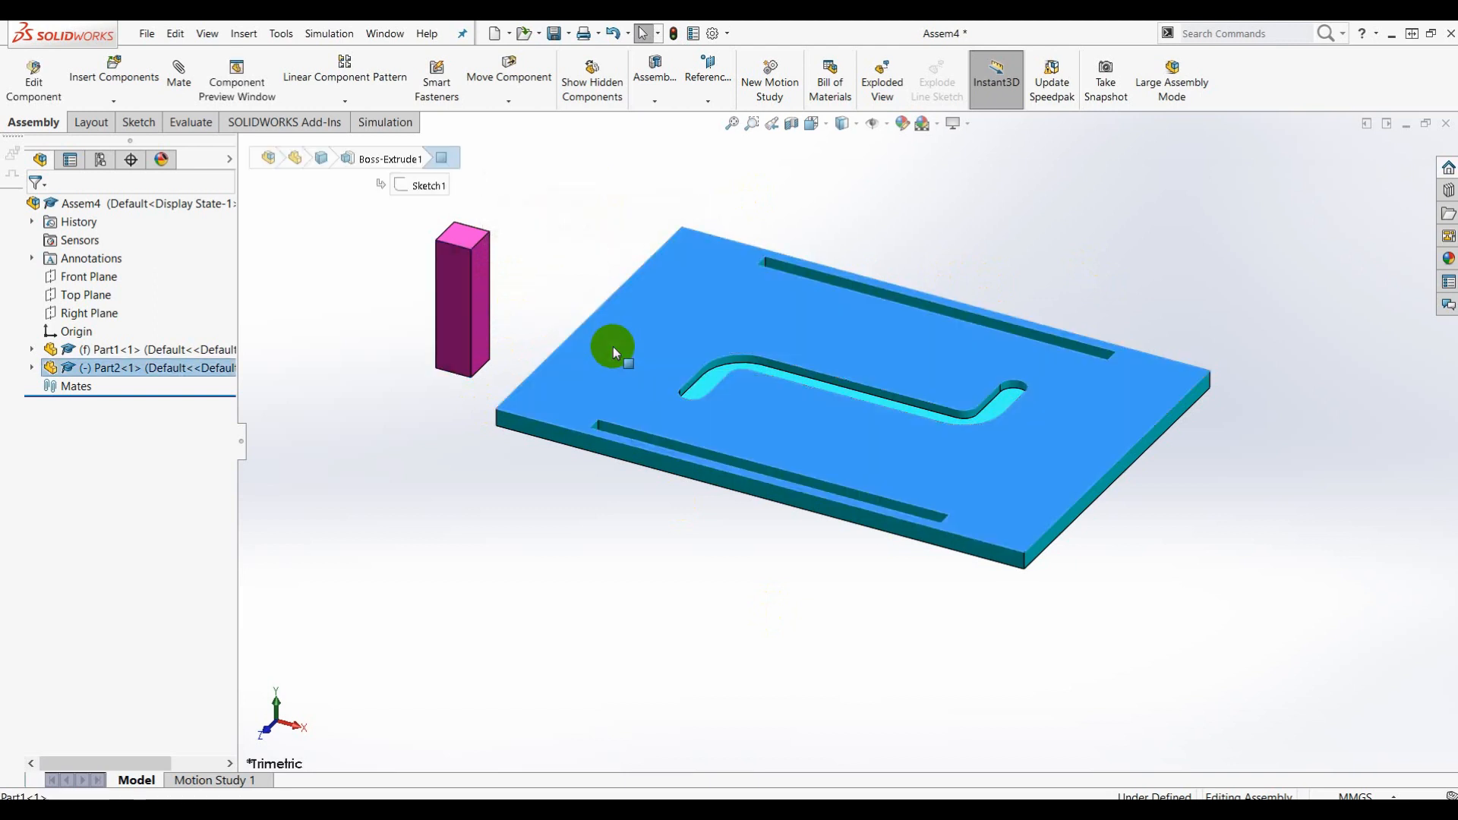
left_click(558, 222)
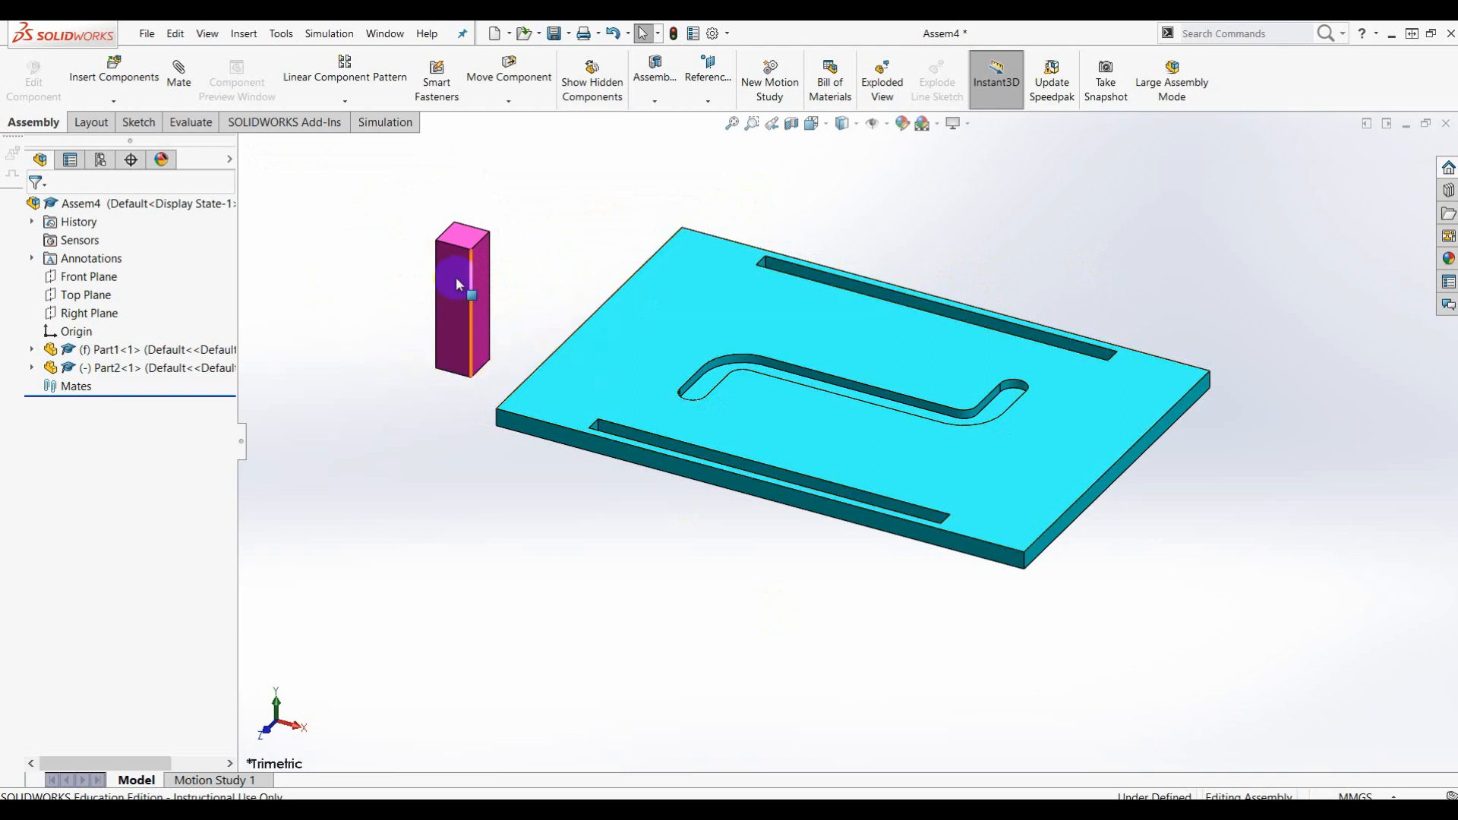
Start the Mate command and review the available advanced, mechanical and standard mate types
left_click(180, 77)
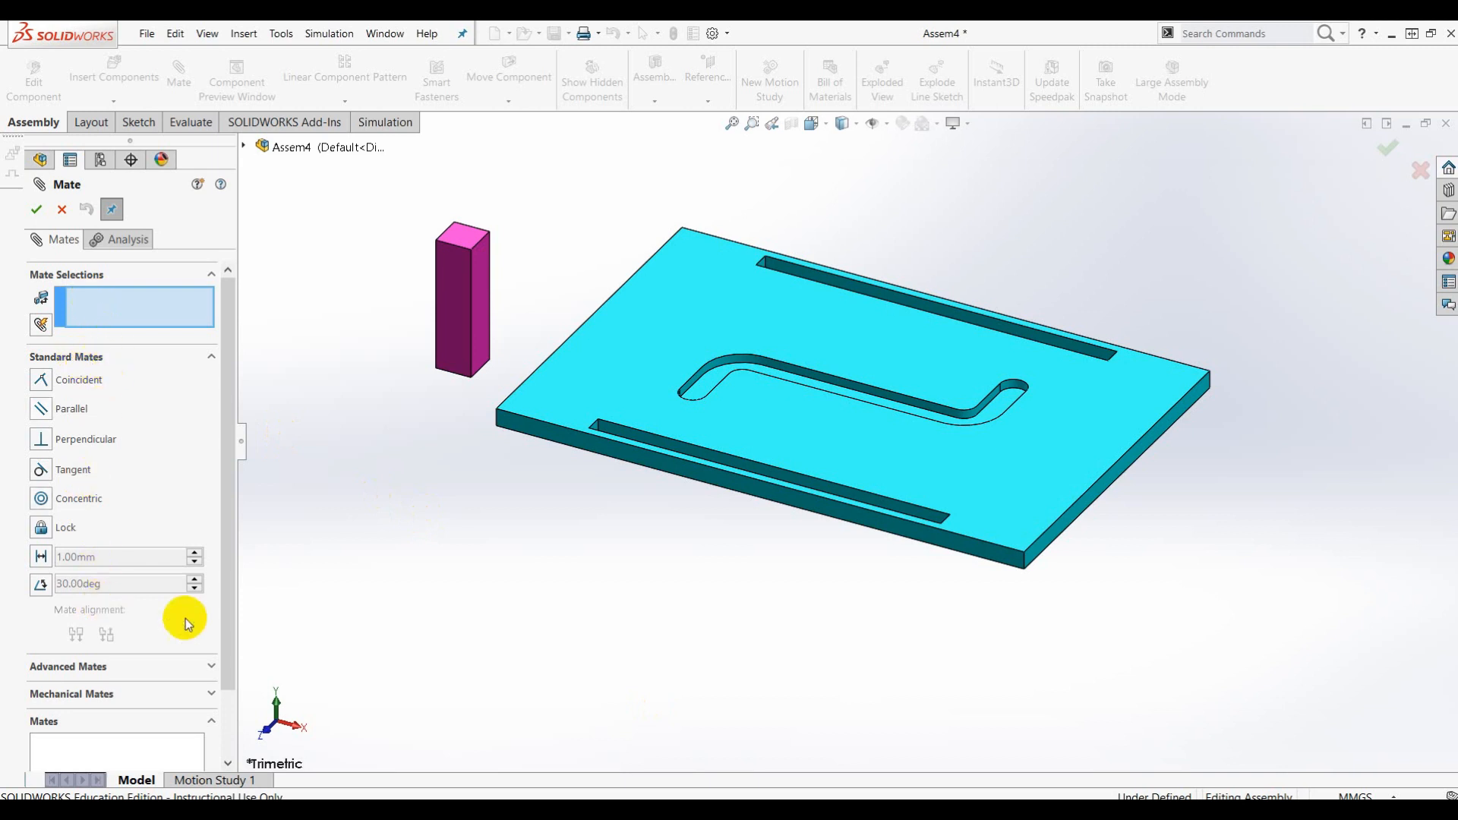
left_click(211, 668)
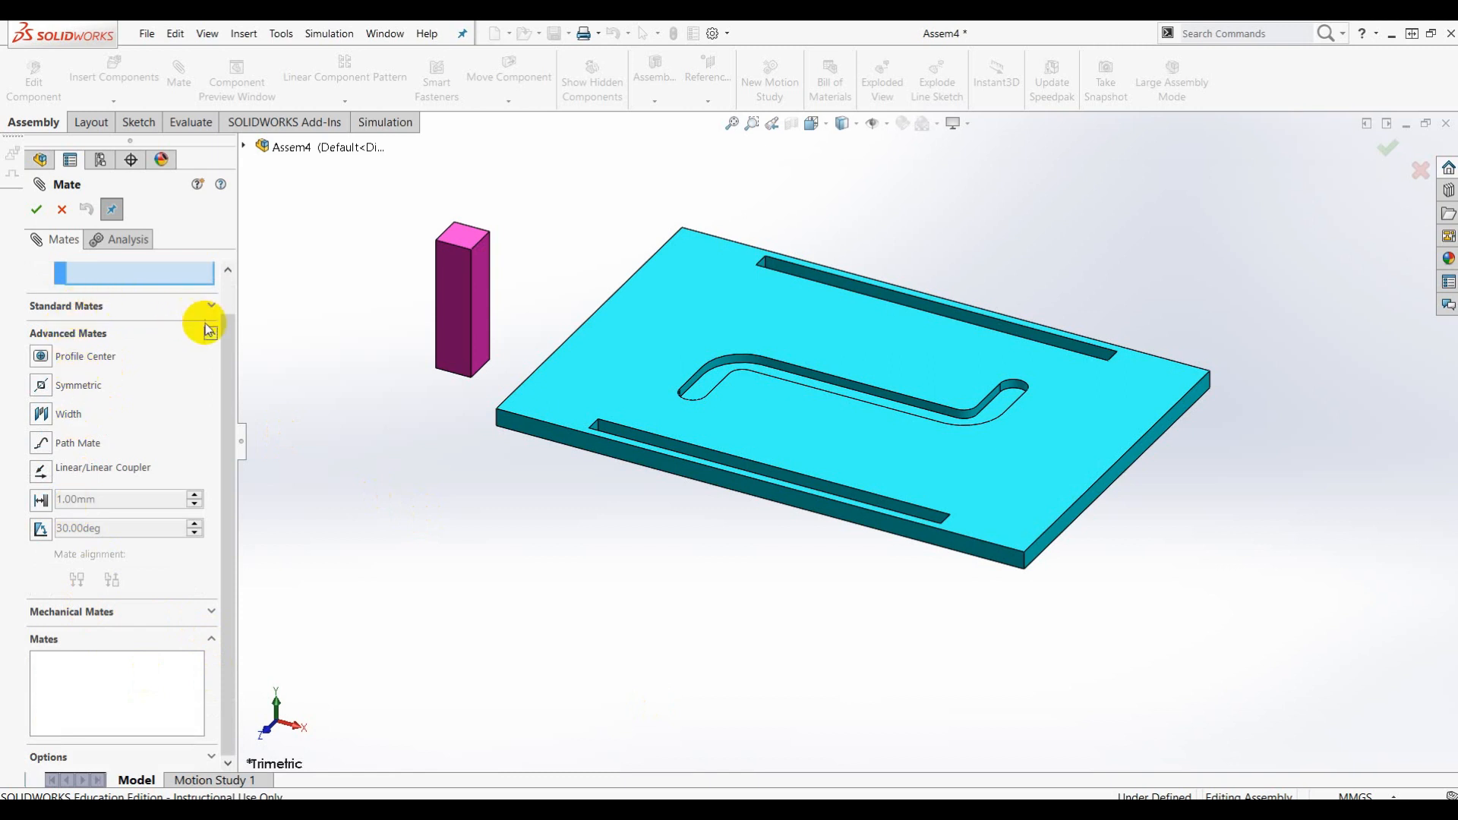
left_click(210, 334)
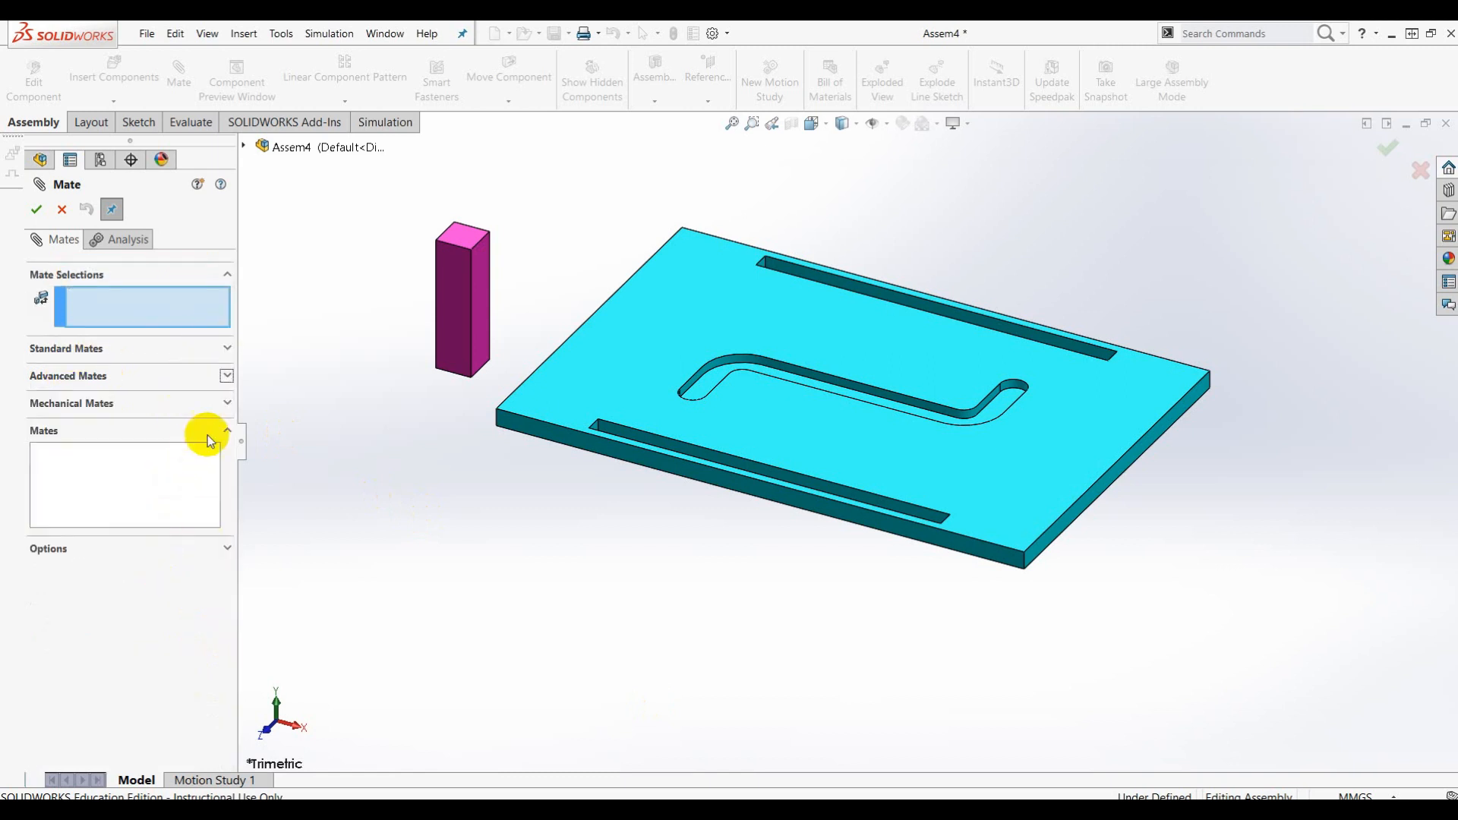
left_click(227, 403)
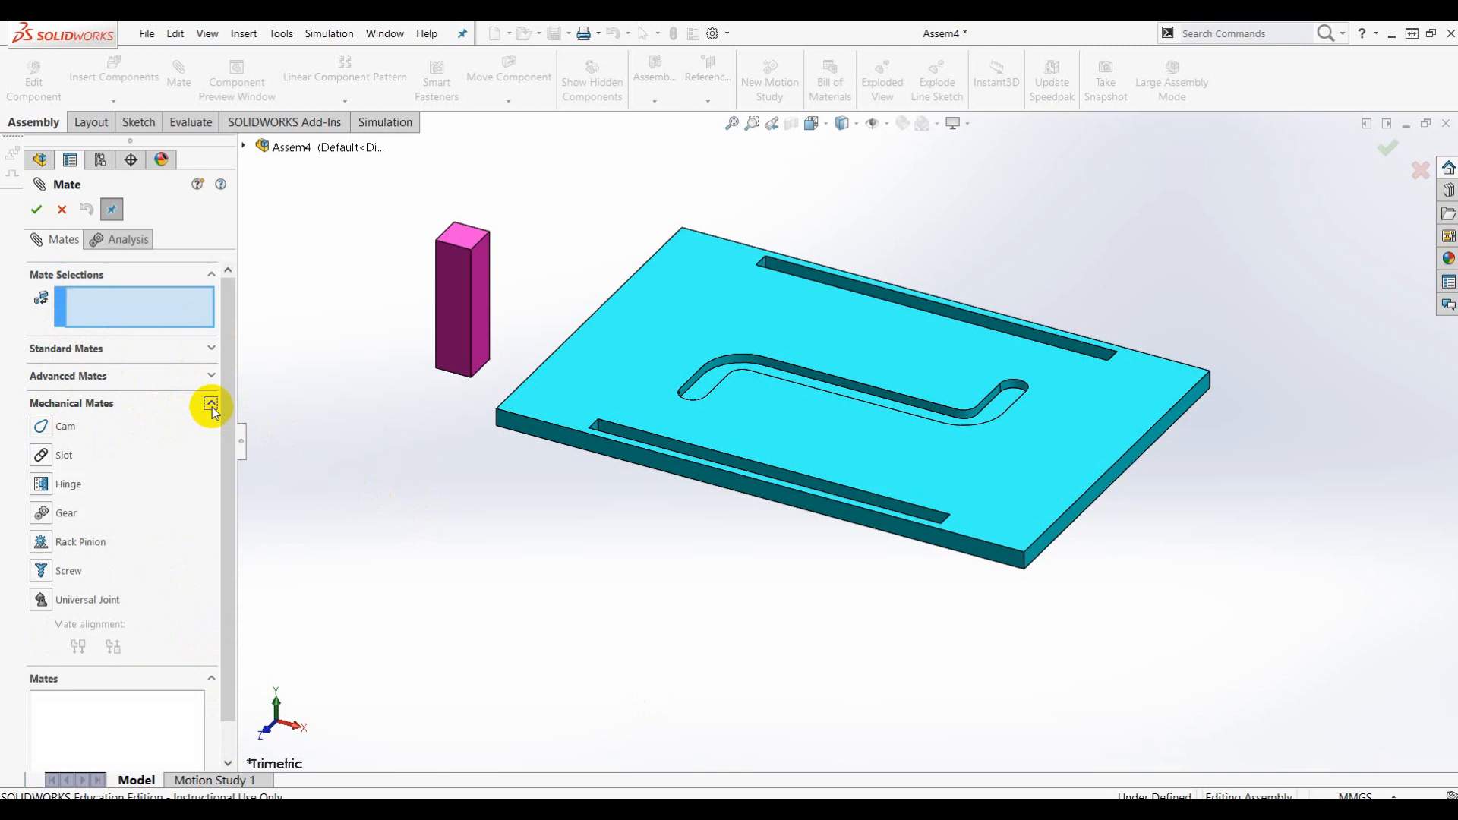
left_click(211, 406)
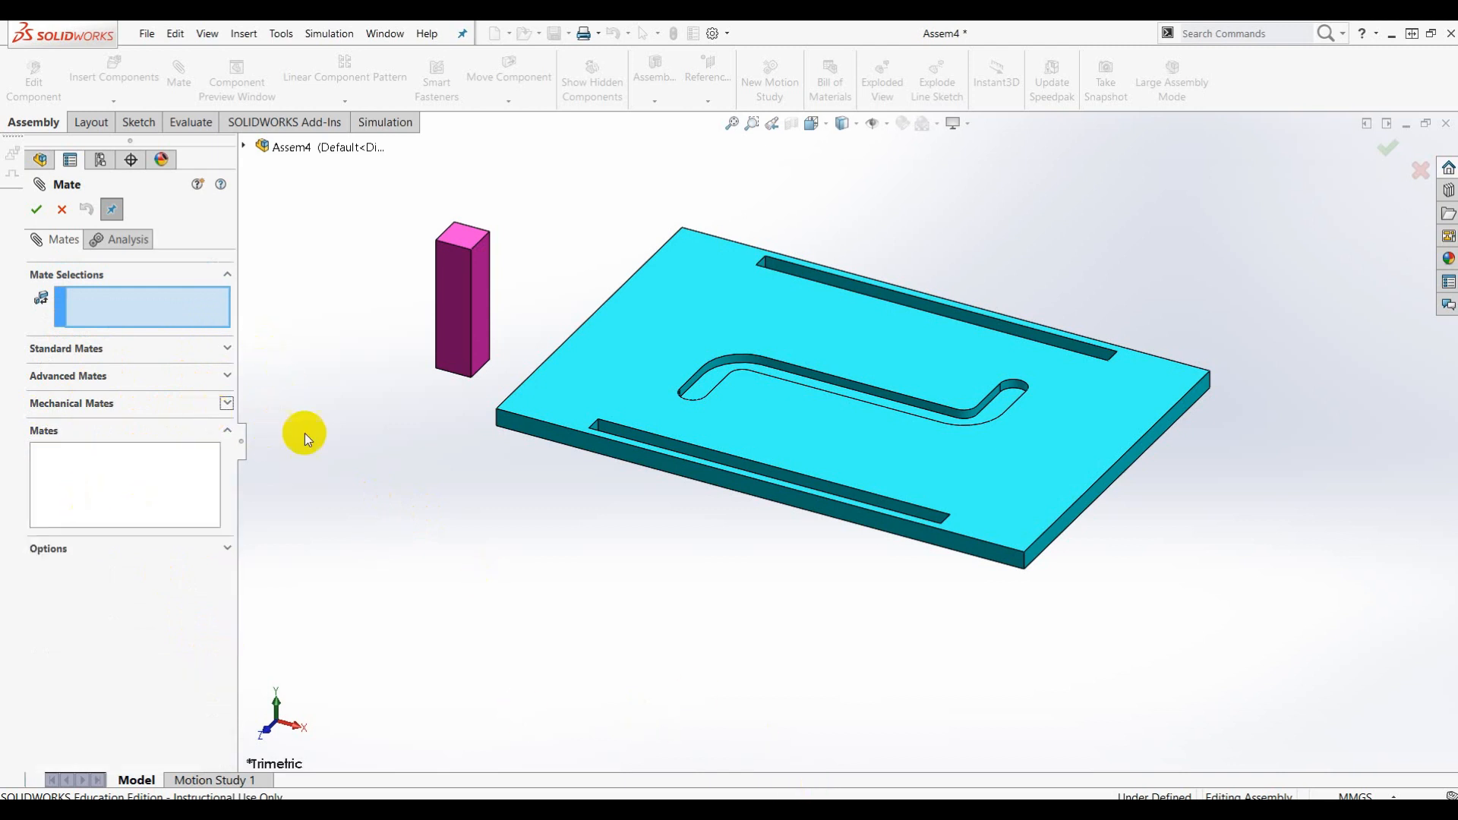
left_click(228, 349)
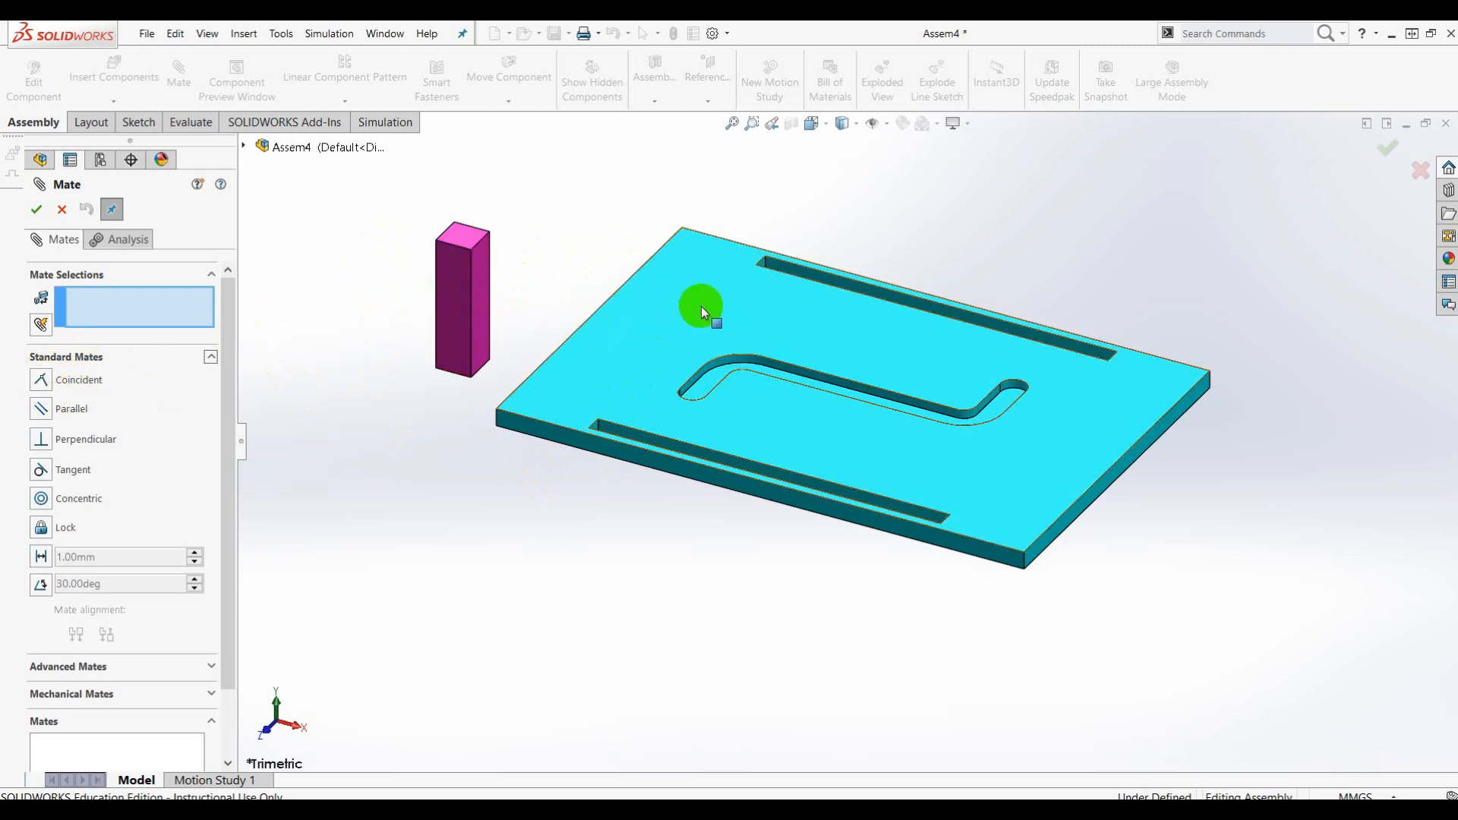
Move the Part2 leg to just below the plate's near left corner
middle_click_drag(609, 372, 605, 439)
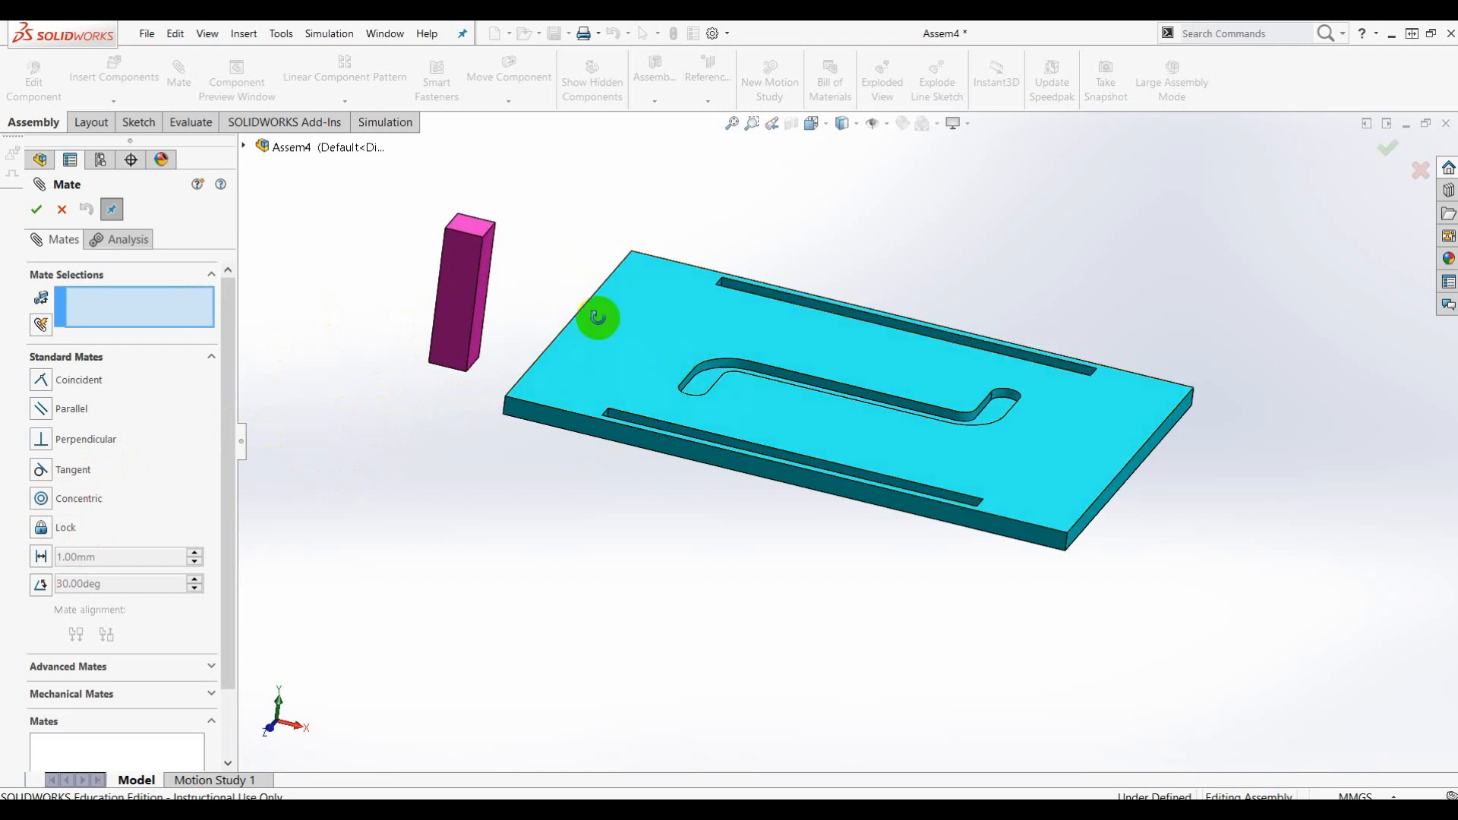
middle_click_drag(595, 316, 586, 209)
scroll(521, 238, "down", 3)
left_click_drag(510, 258, 460, 541)
scroll(840, 345, "up", 5)
middle_click_drag(839, 345, 714, 451)
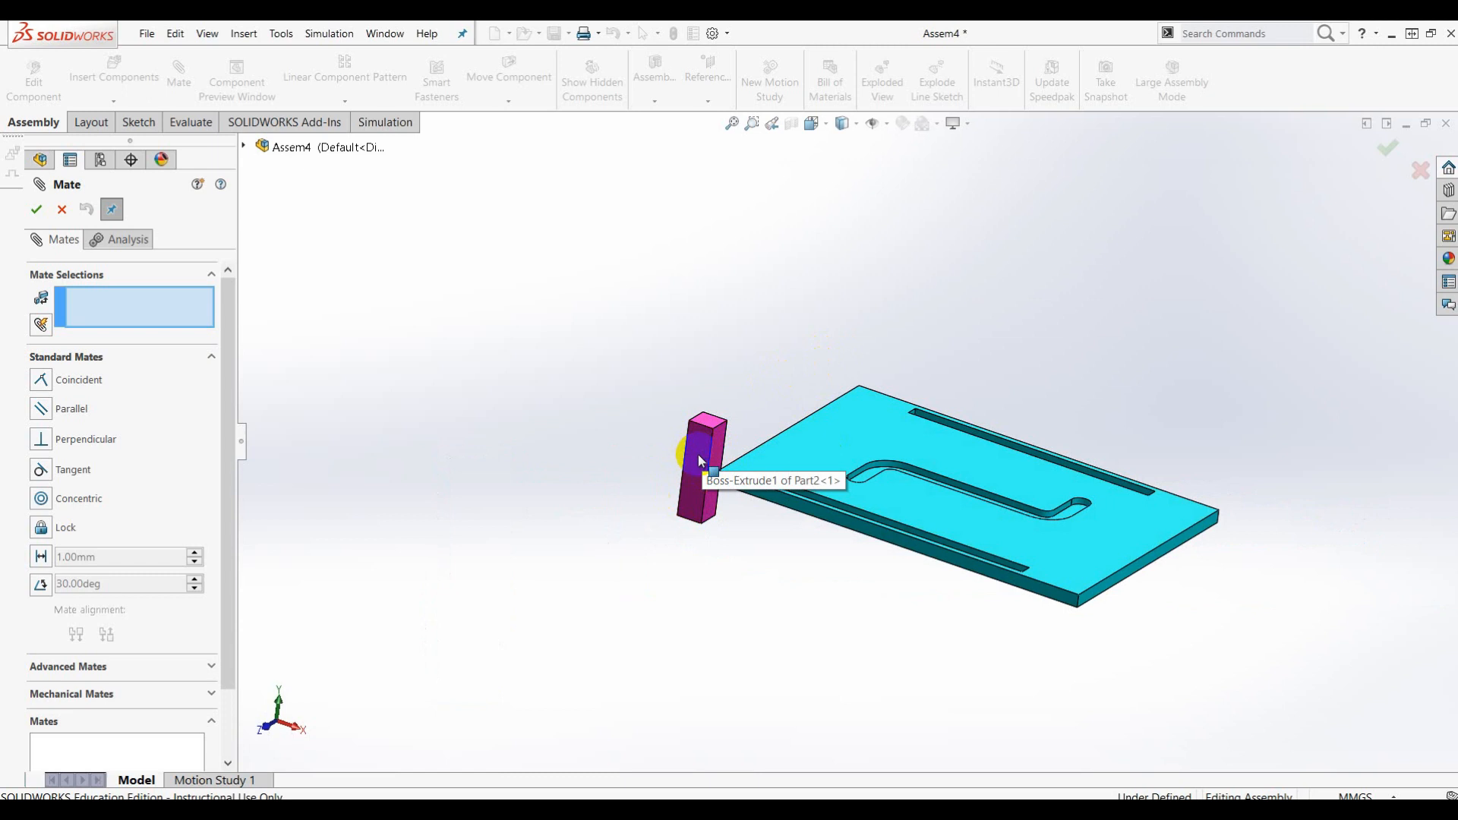
left_click_drag(699, 459, 727, 532)
left_click(811, 568)
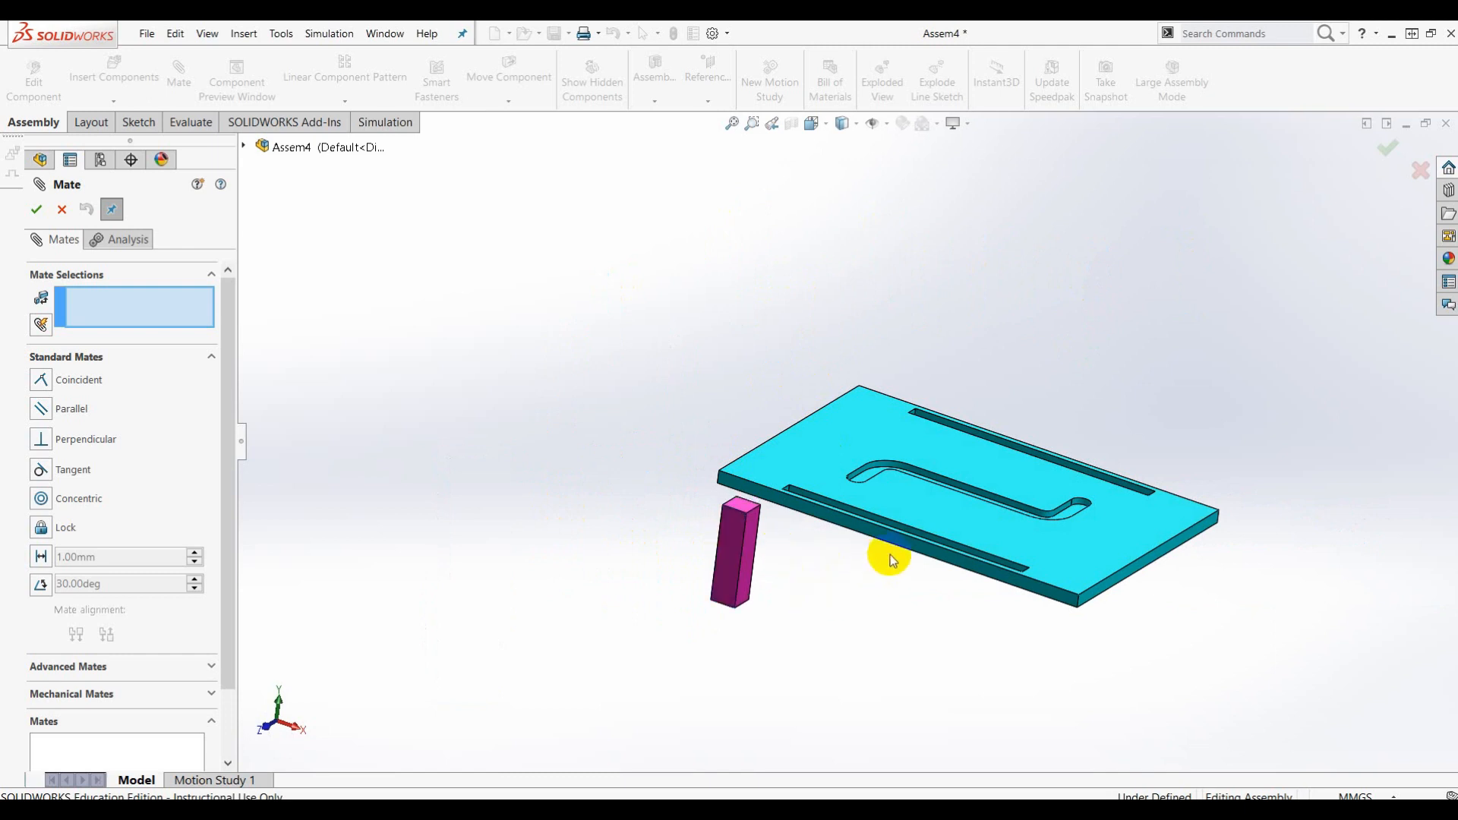
mouse_move(883, 567)
middle_mouse_down()
mouse_move(879, 395)
mouse_move(843, 498)
mouse_move(799, 549)
mouse_move(830, 482)
mouse_move(820, 495)
mouse_move(862, 547)
middle_mouse_up()
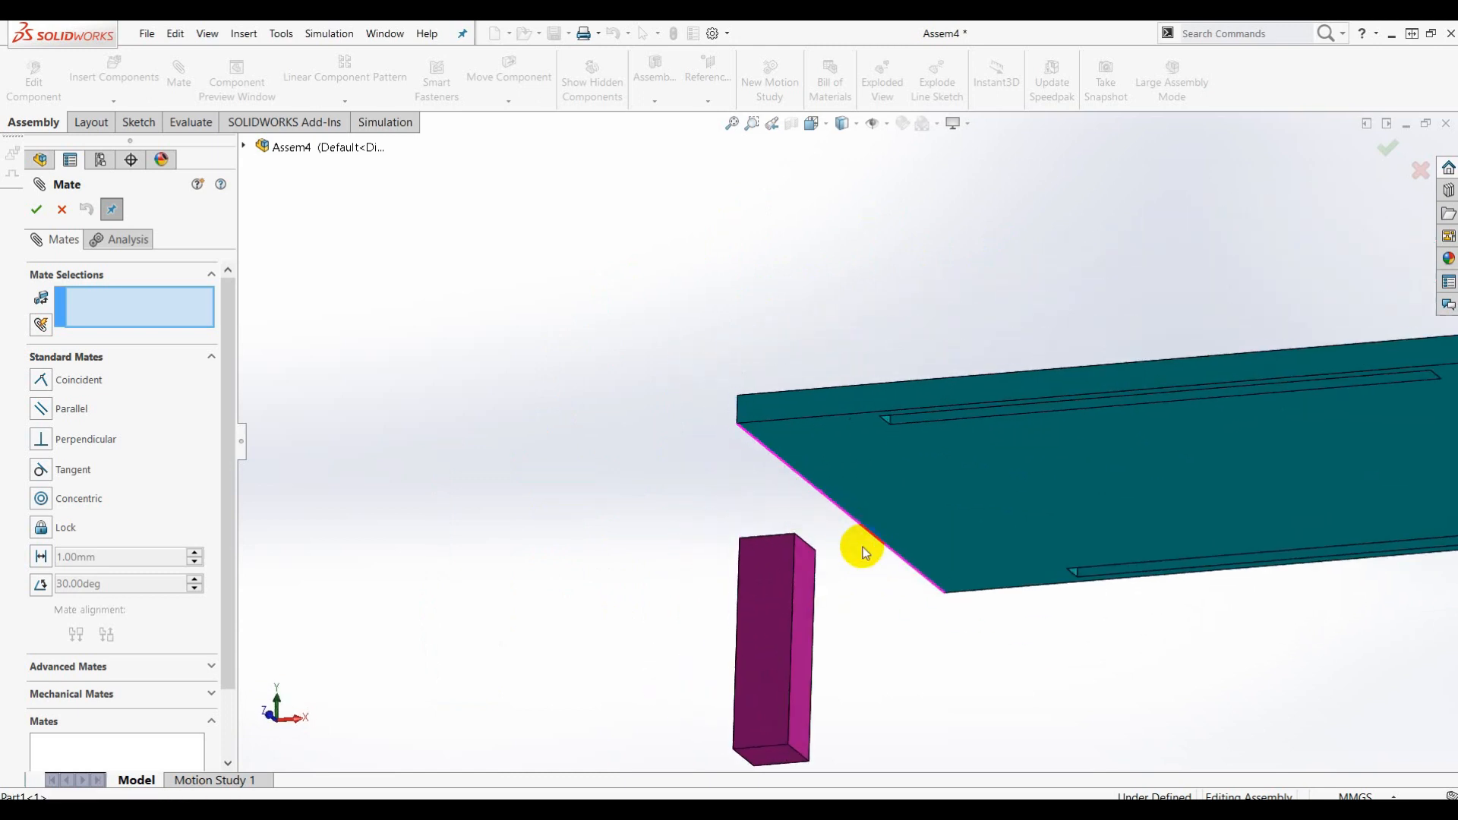
scroll(896, 427, "down", 3)
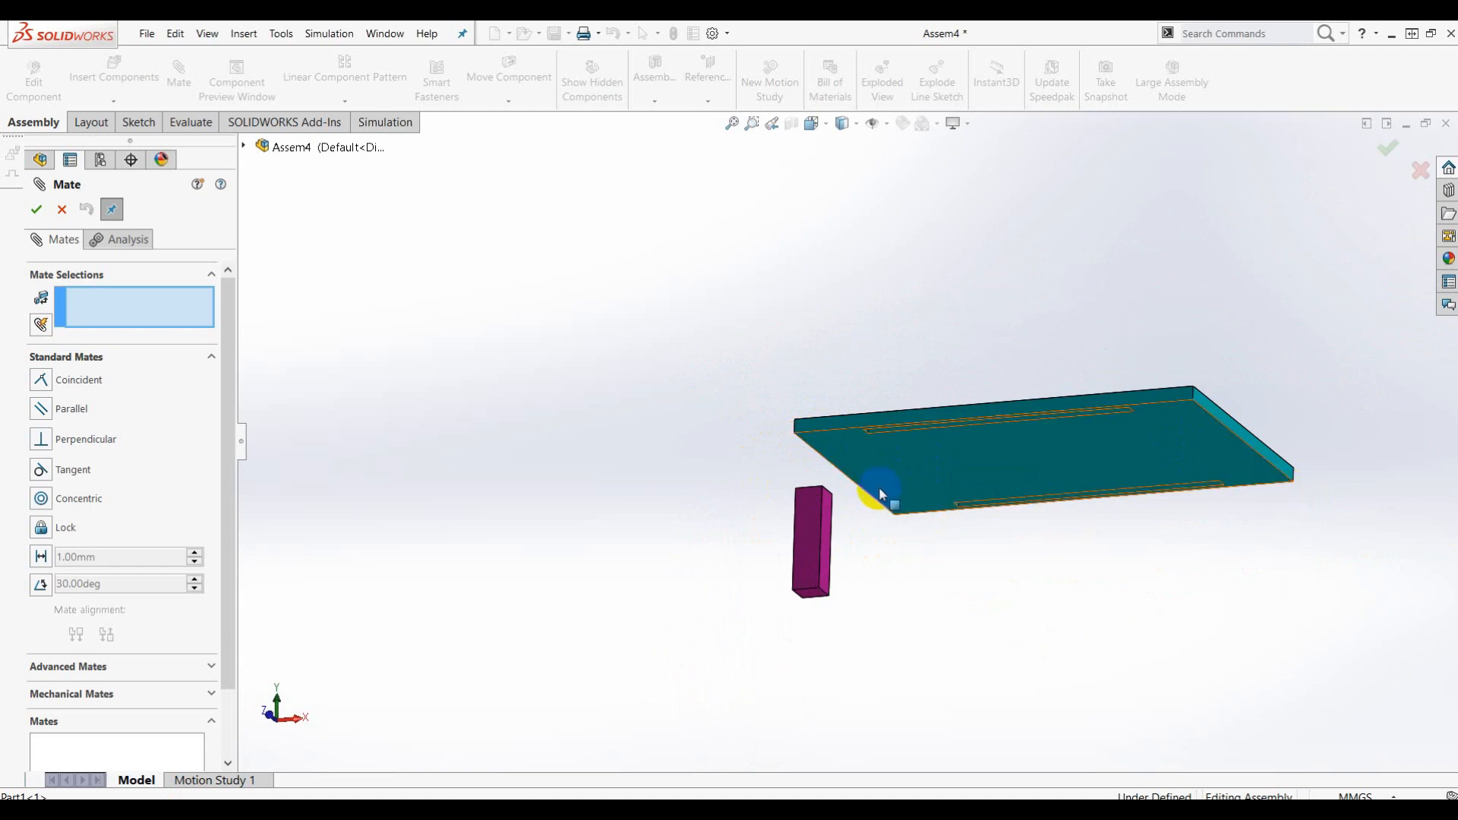
middle_click_drag(1083, 286, 851, 551)
scroll(843, 558, "down", 4)
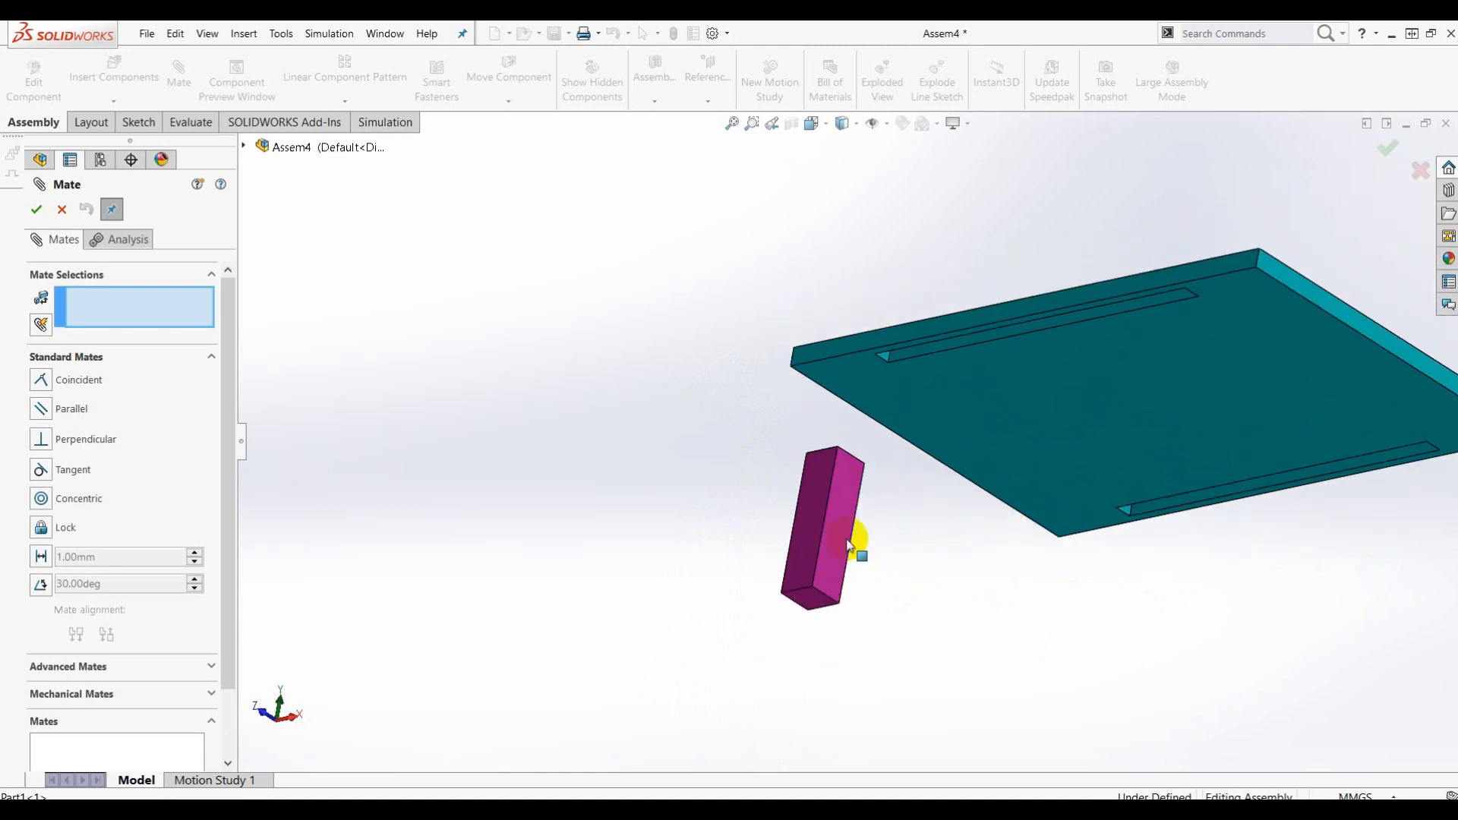
left_click(60, 218)
scroll(881, 337, "up", 3)
middle_click_drag(988, 353, 1026, 459)
Add a coincident mate between the Part1 plate's underside and the Part2 leg's top face
left_click(182, 71)
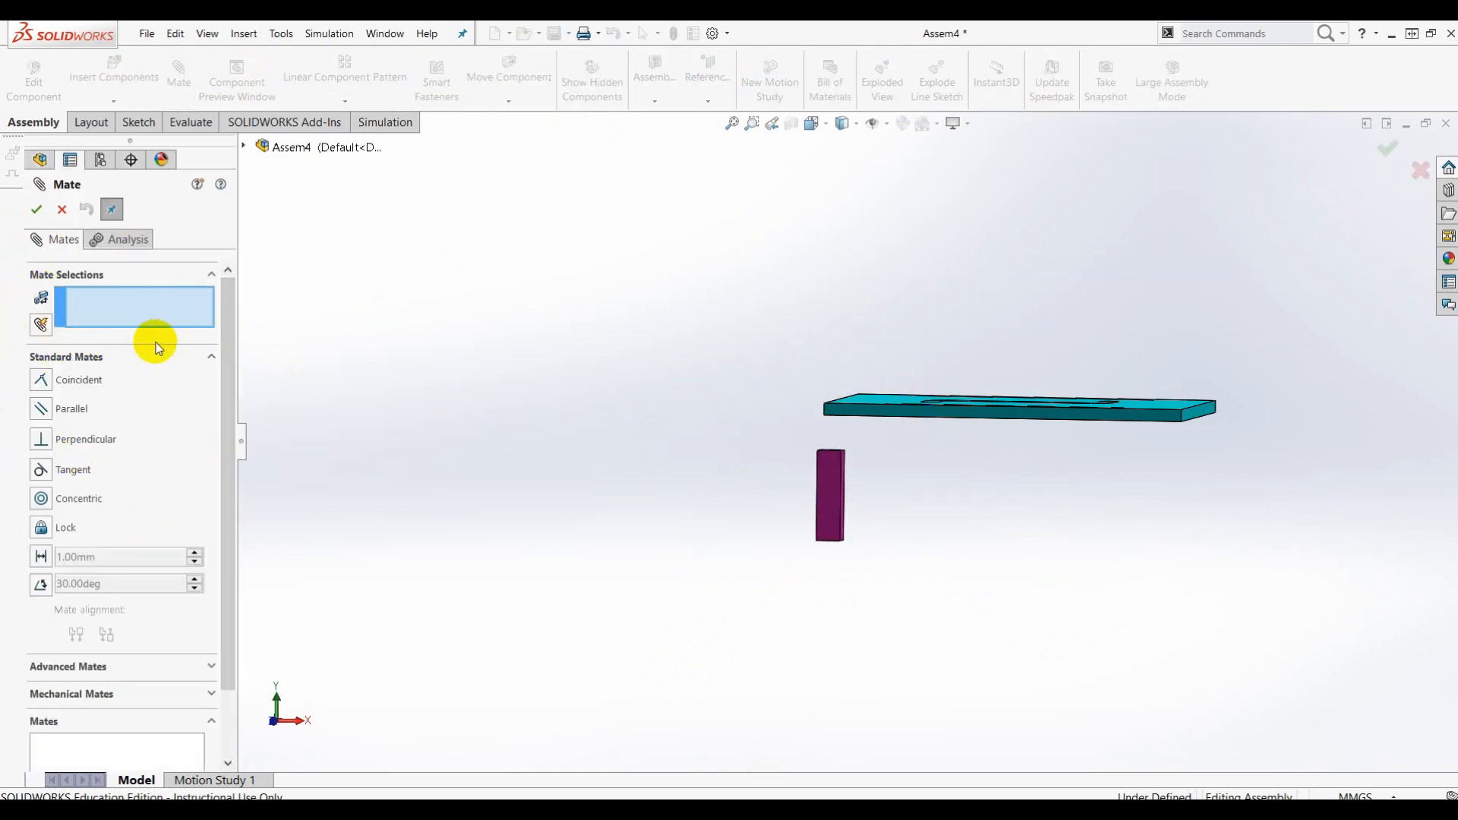
left_click(43, 380)
middle_click_drag(874, 469, 872, 381)
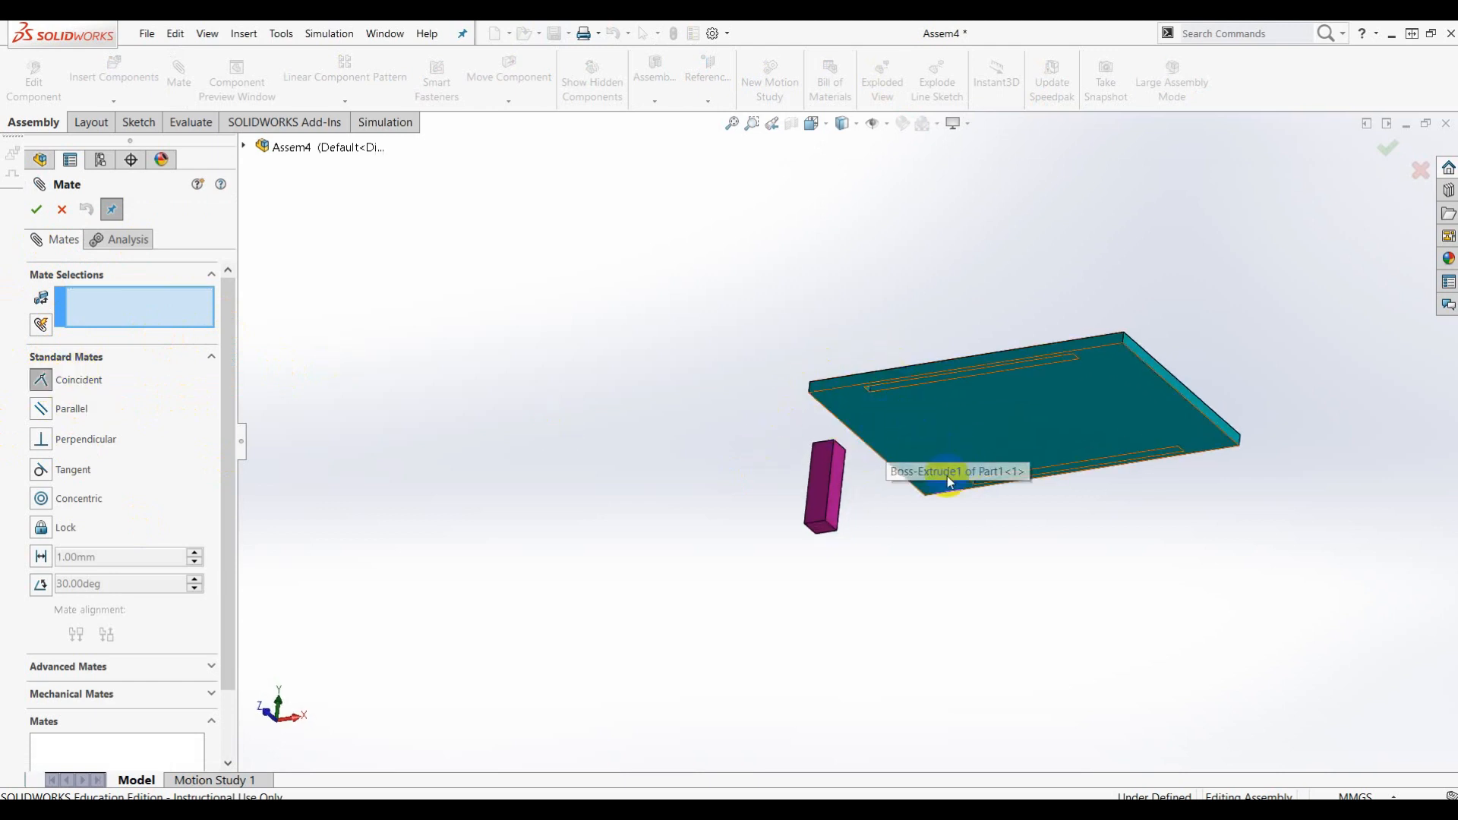
scroll(909, 430, "down", 3)
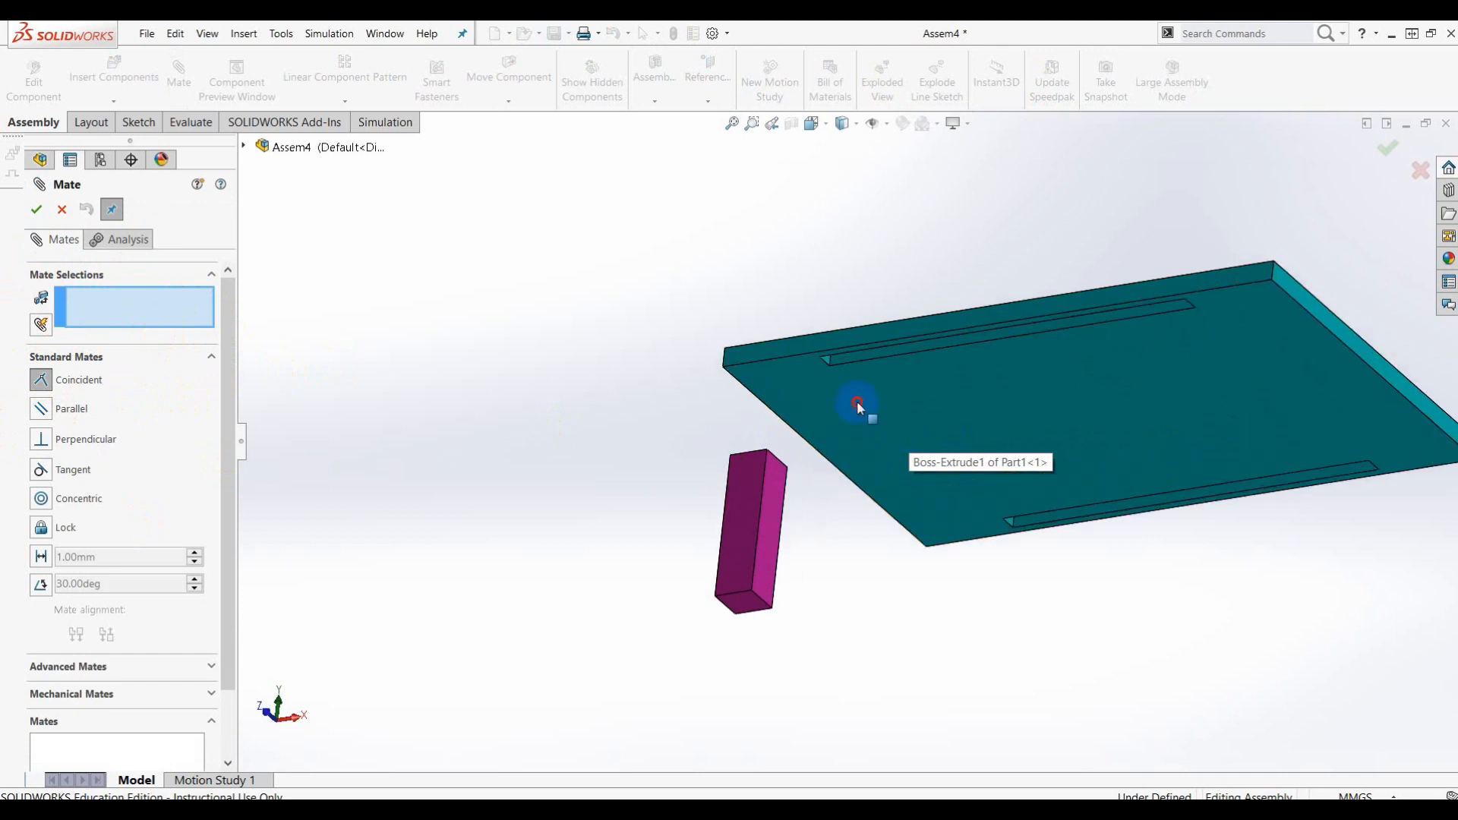
left_click(858, 408)
middle_click_drag(803, 235, 797, 439)
scroll(752, 448, "down", 3)
scroll(782, 429, "down", 2)
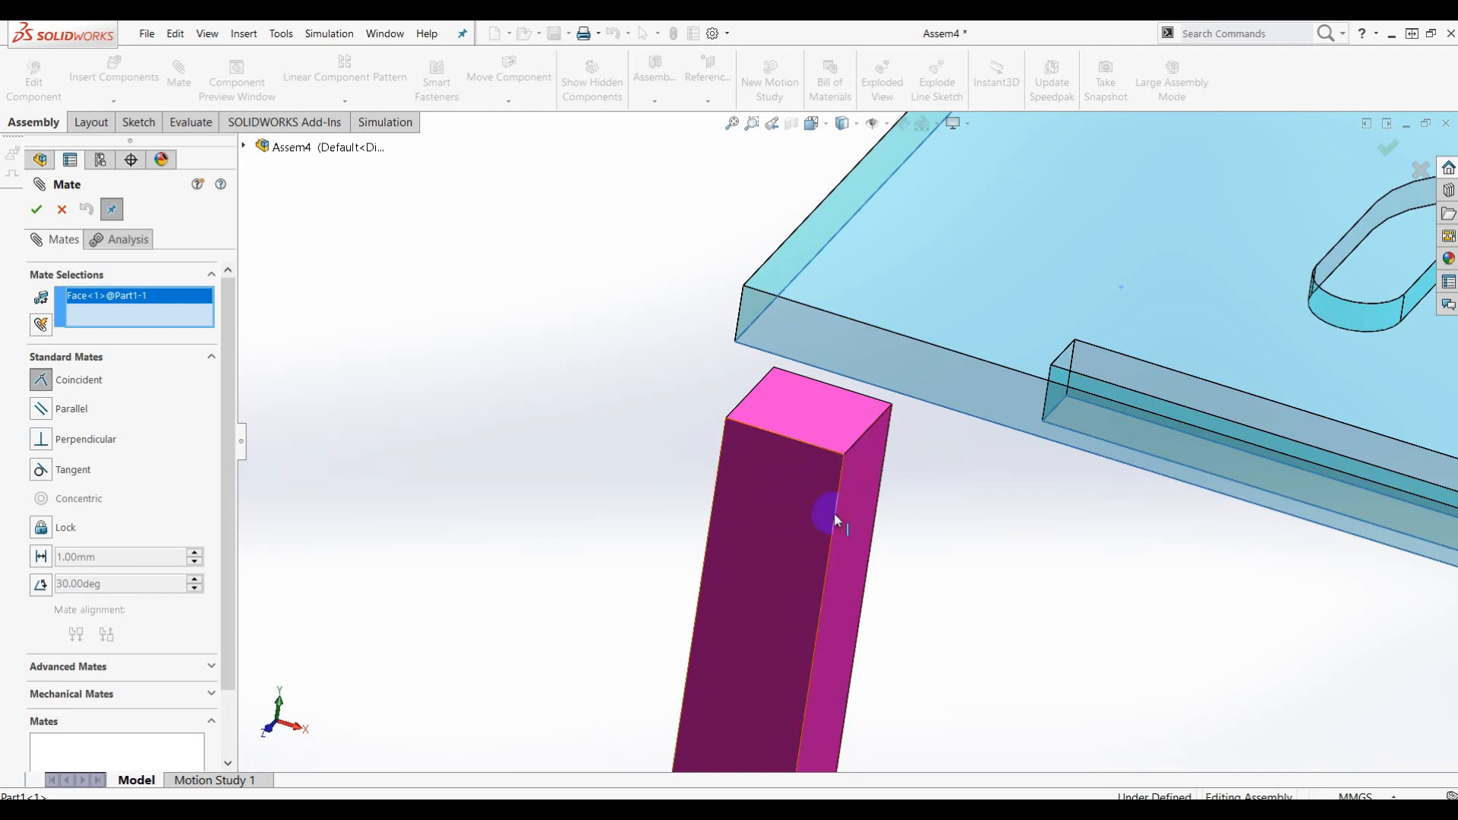
left_click(815, 431)
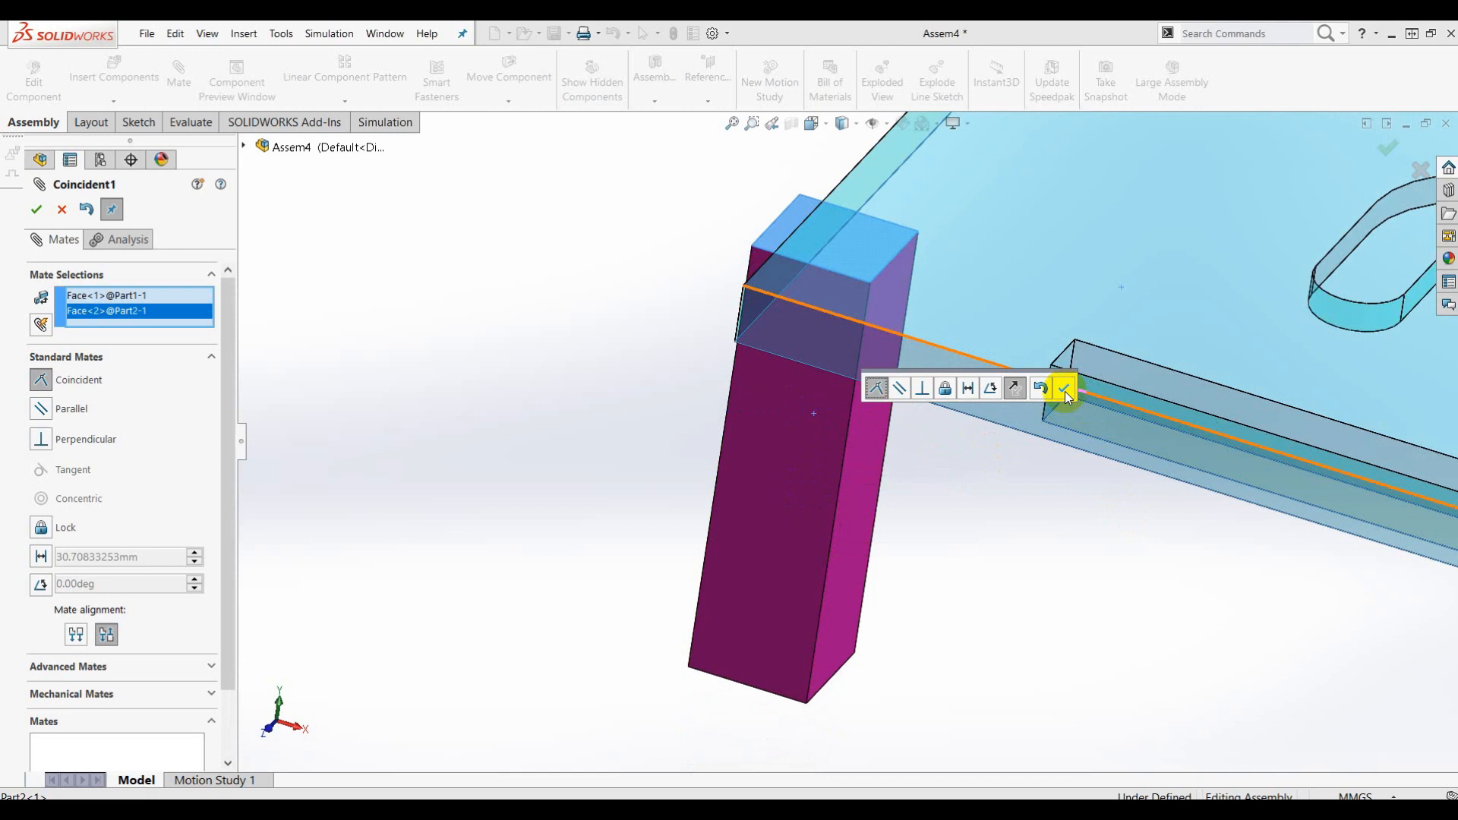
left_click(1064, 389)
middle_click_drag(1107, 389, 1025, 411)
scroll(892, 357, "down", 3)
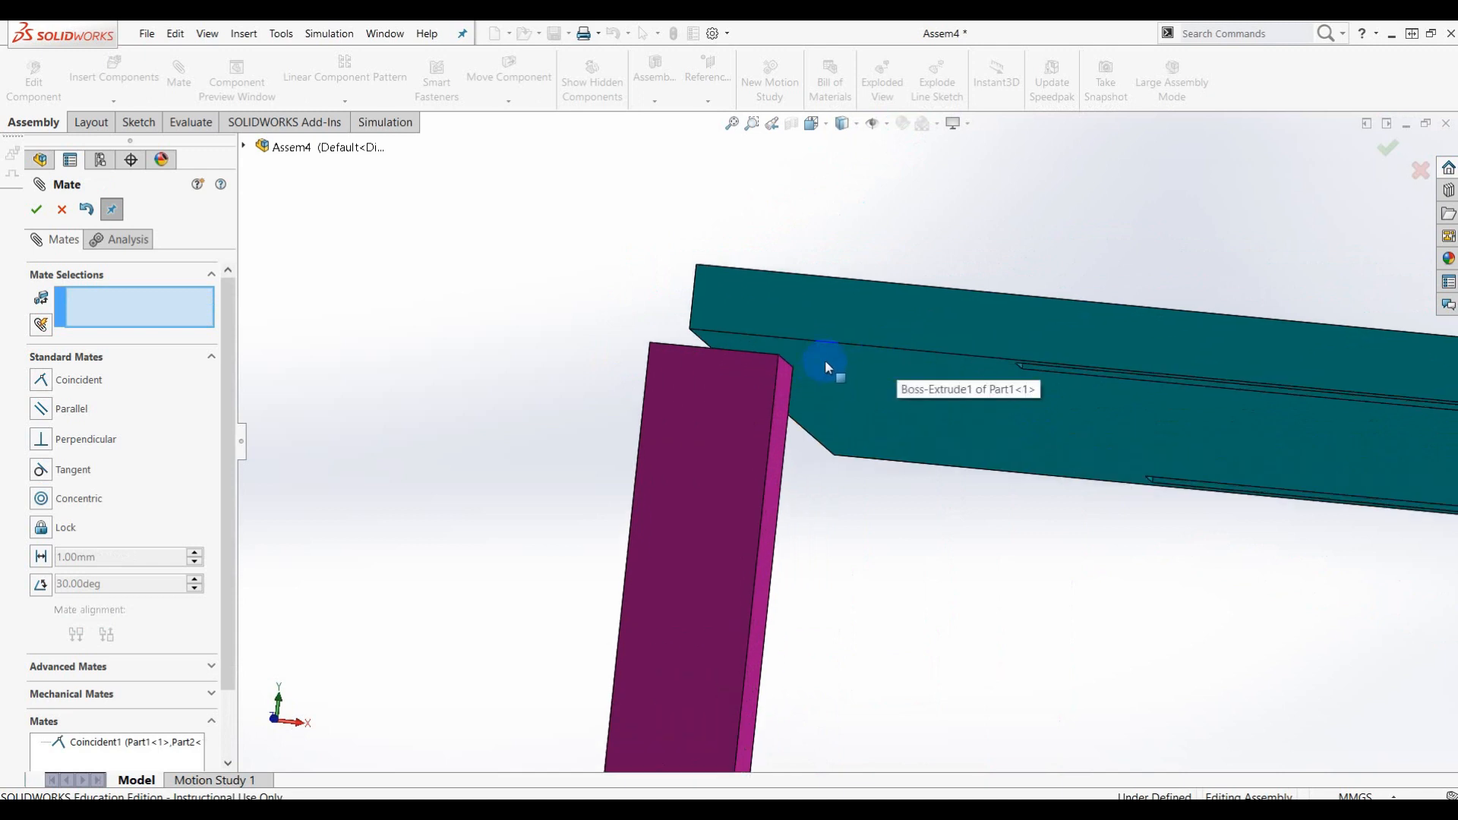
middle_click_drag(862, 390, 901, 458)
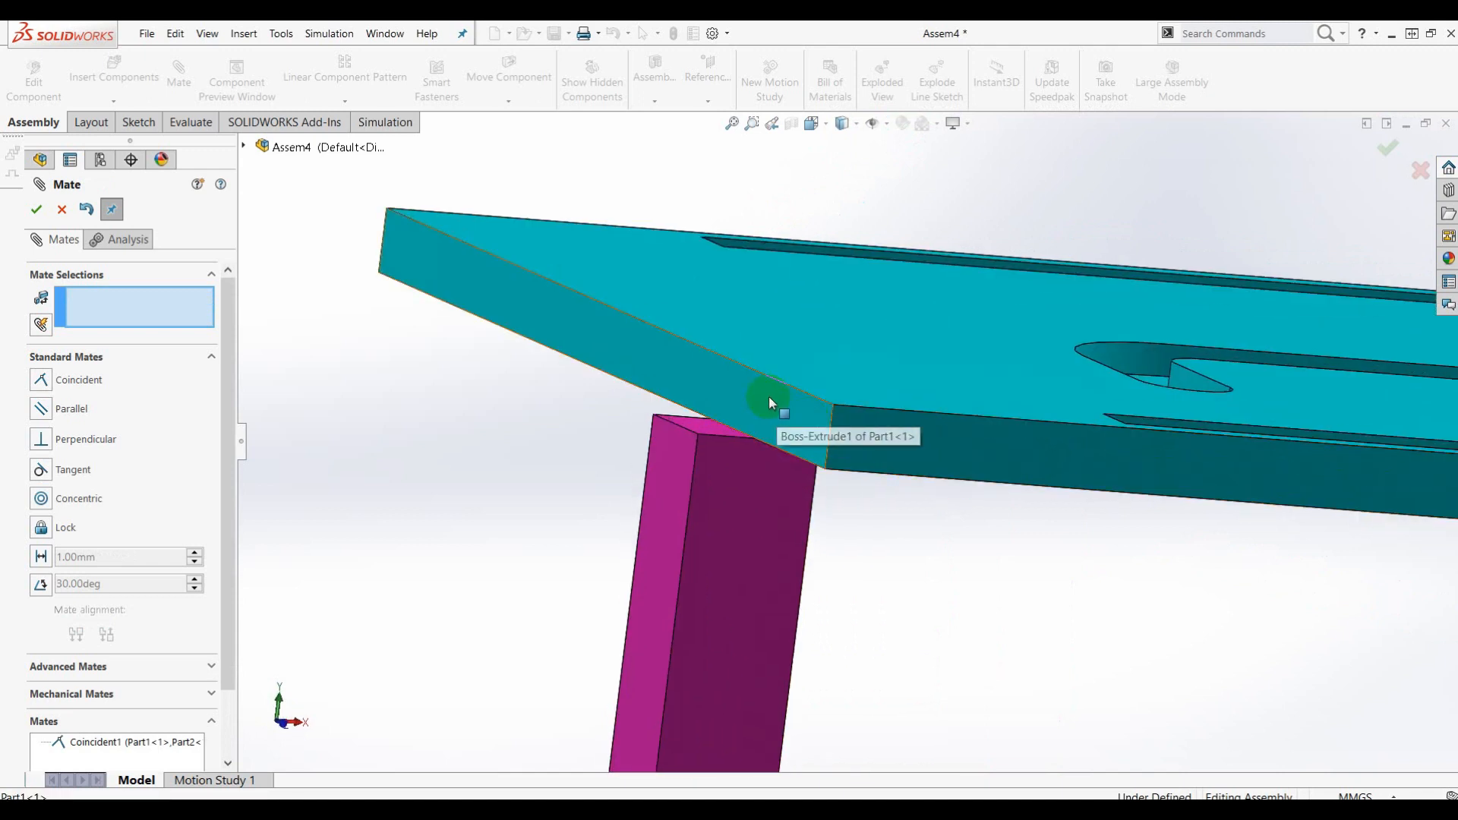
scroll(769, 397, "down", 3)
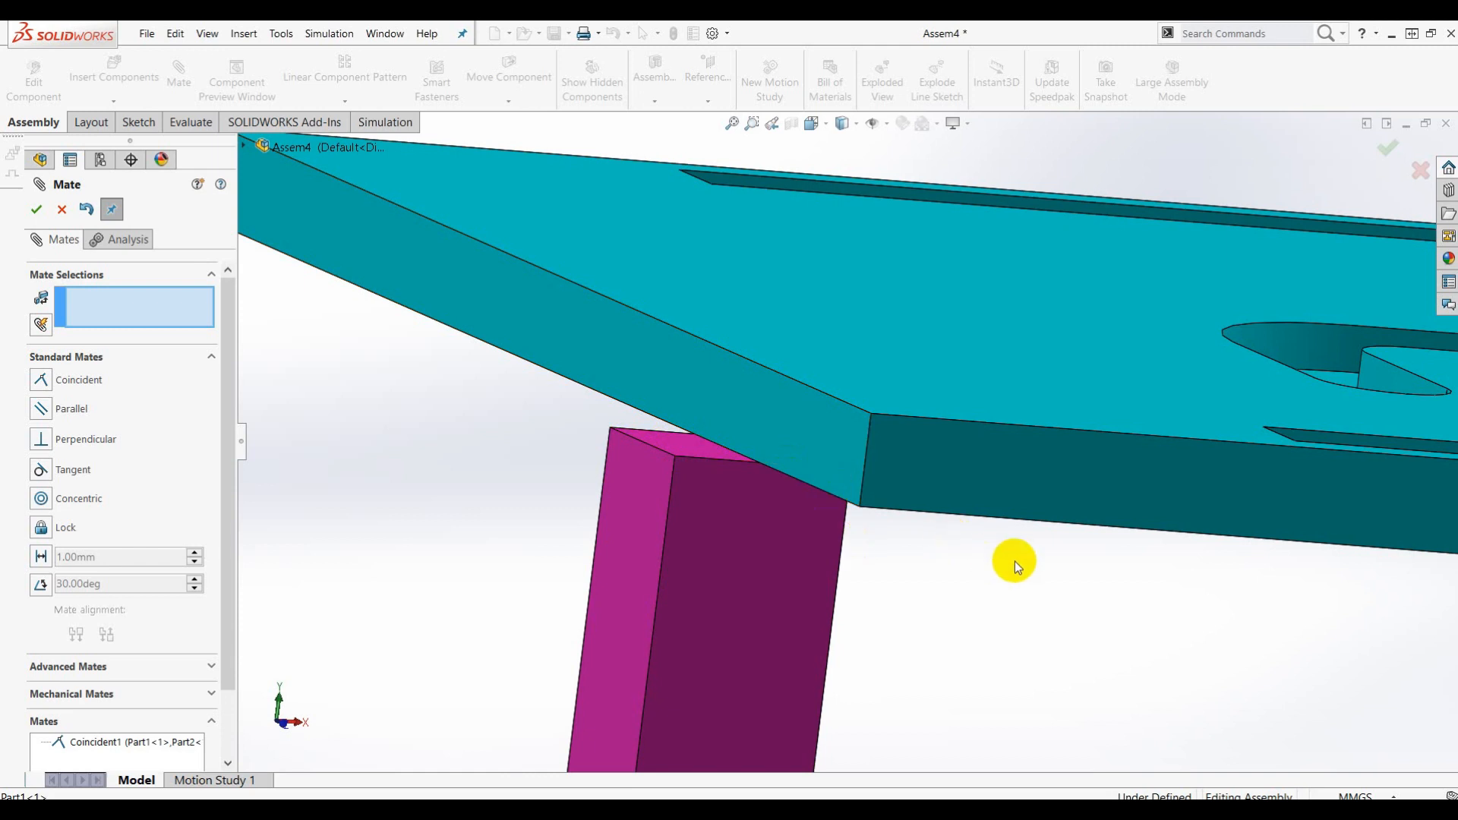
scroll(1015, 563, "up", 3)
left_click(36, 210)
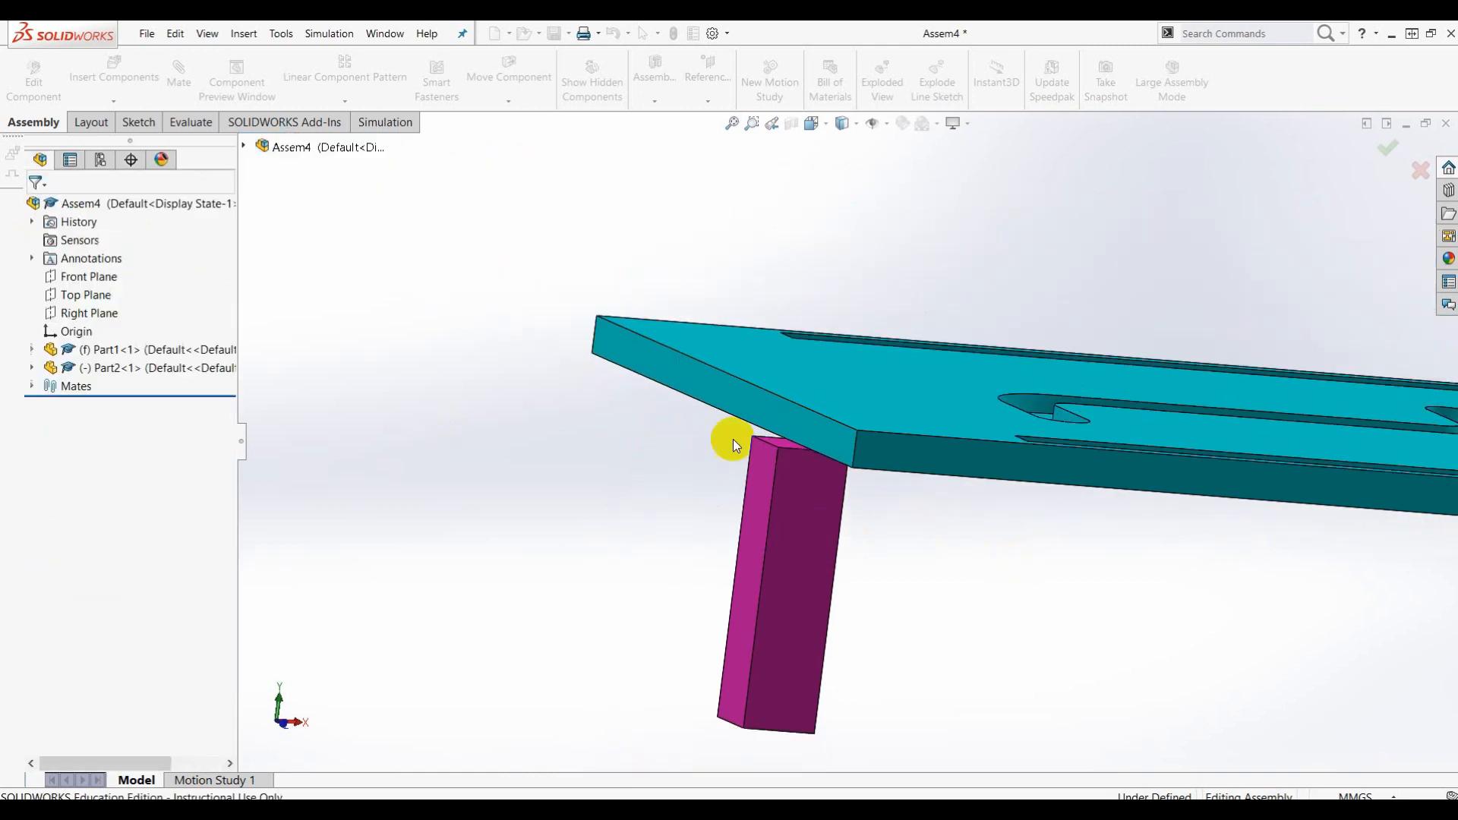
Slide the Part2 leg along the plate's underside to near the plate's front corner at the short edge
left_click(815, 554)
left_click_drag(815, 554, 886, 534)
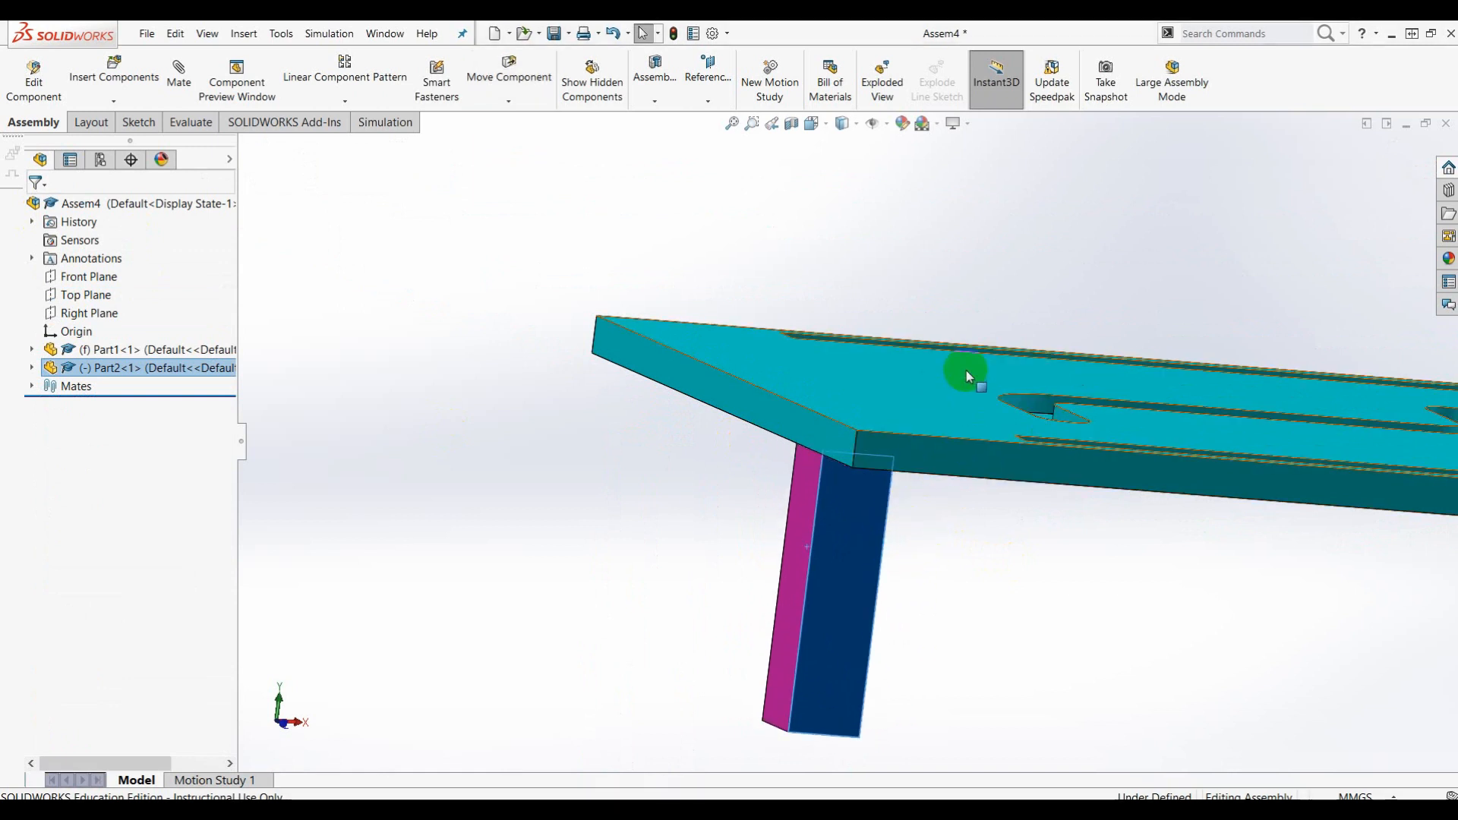
middle_click_drag(1037, 531, 994, 326)
scroll(947, 351, "down", 2)
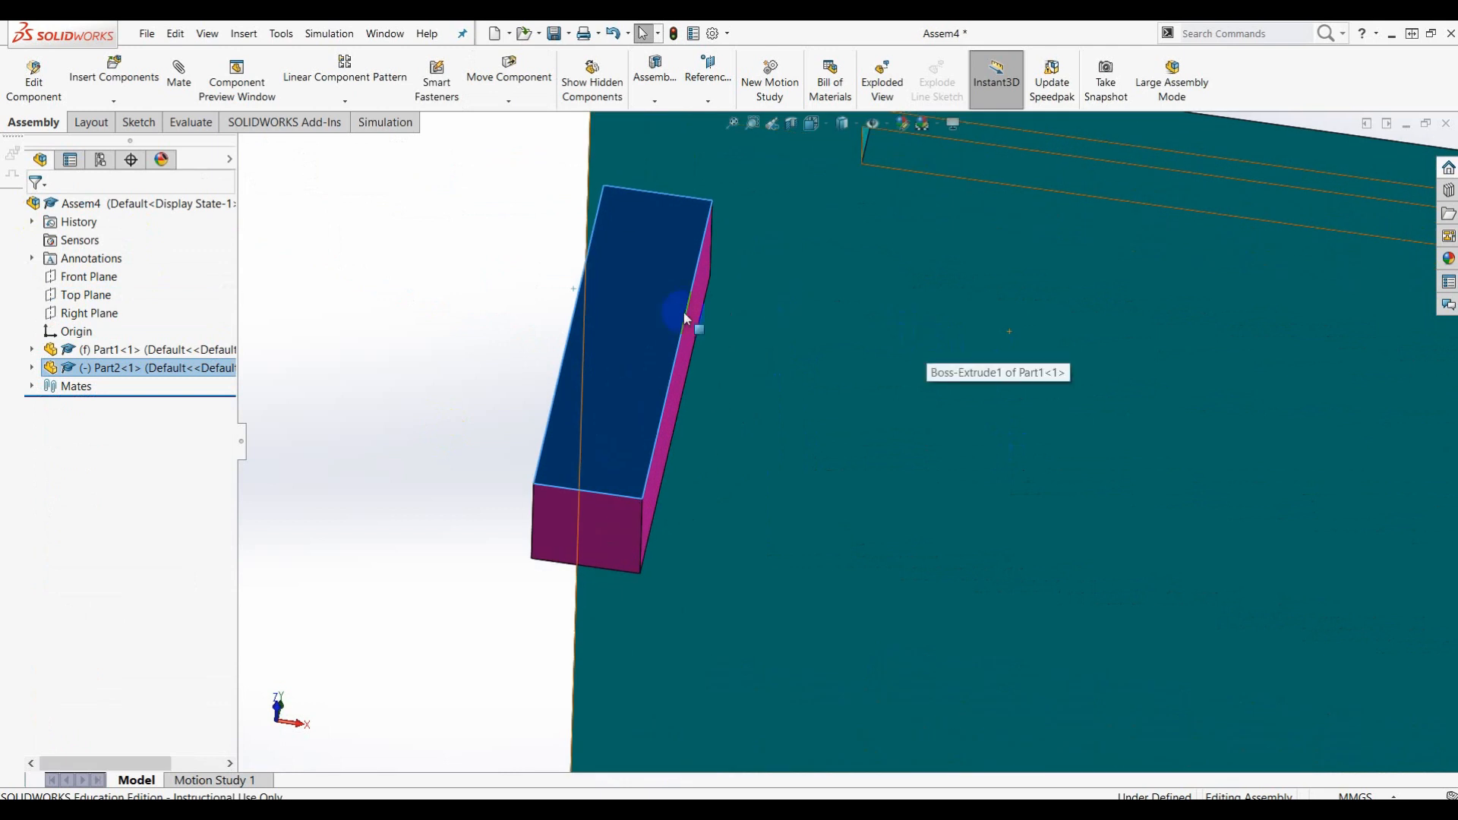
scroll(692, 317, "up", 3)
left_click(725, 337)
left_click_drag(726, 337, 732, 291)
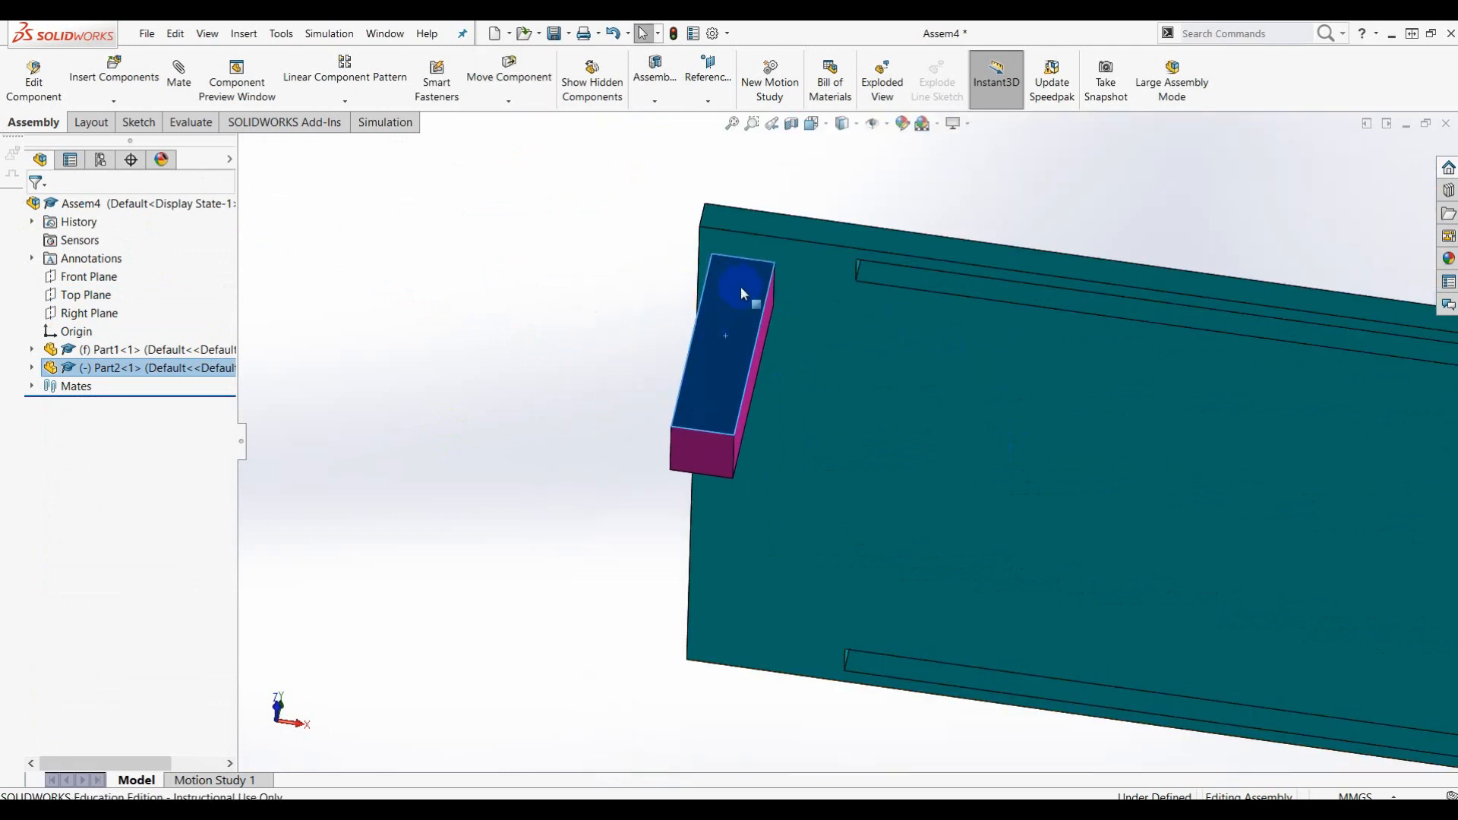
scroll(882, 279, "up", 3)
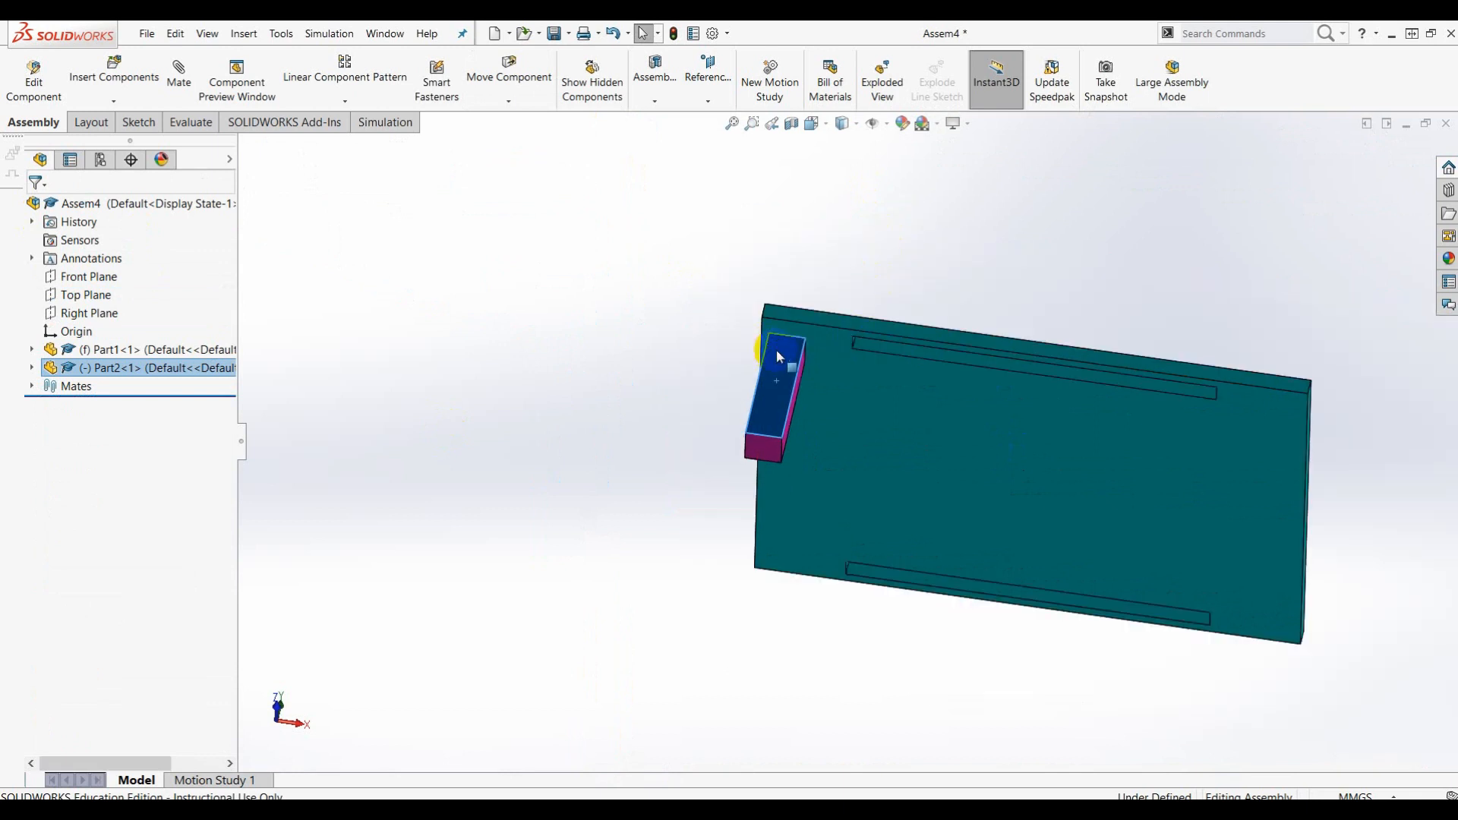
scroll(778, 355, "down", 2)
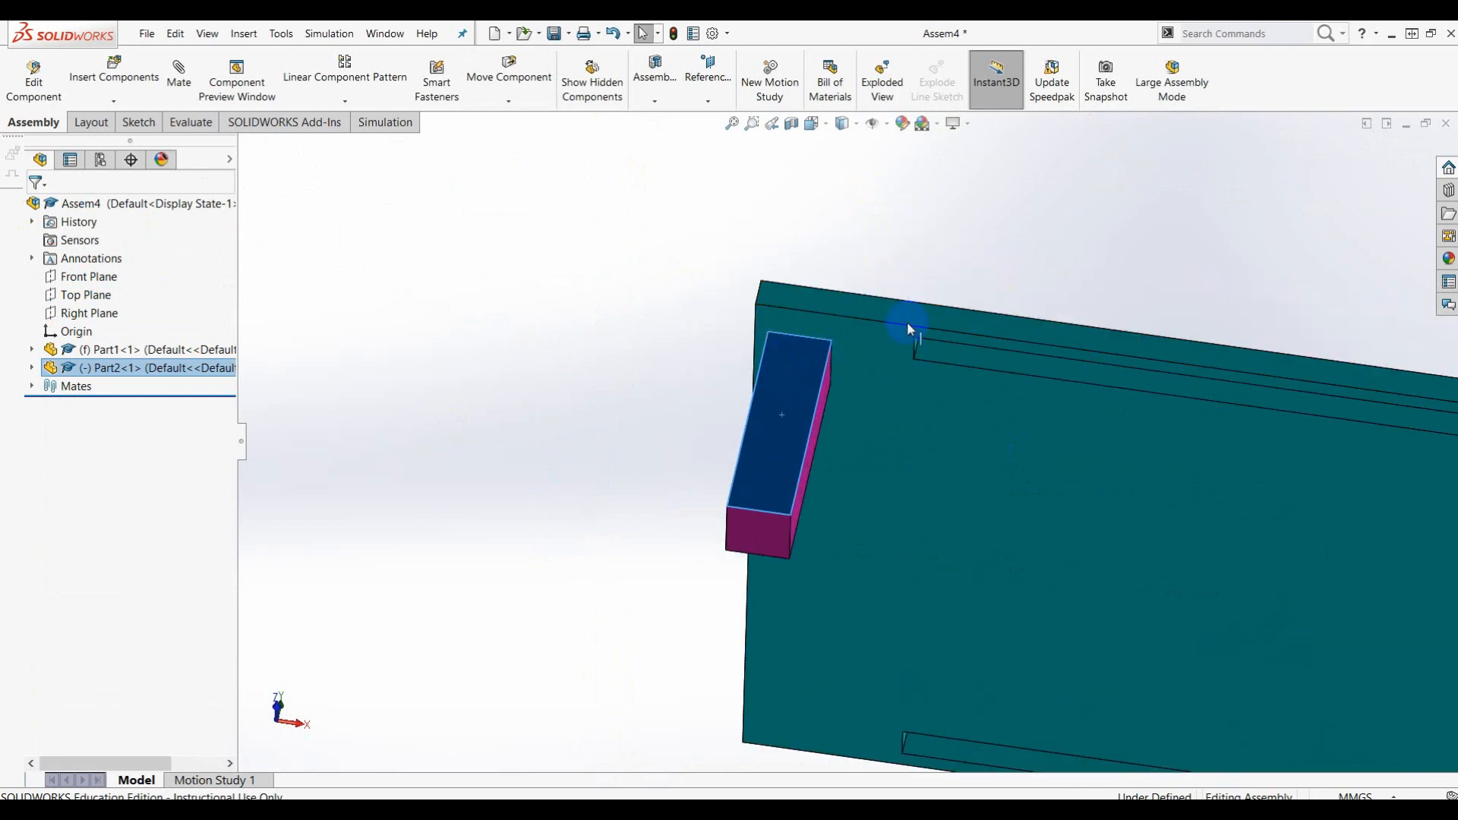
key("Escape")
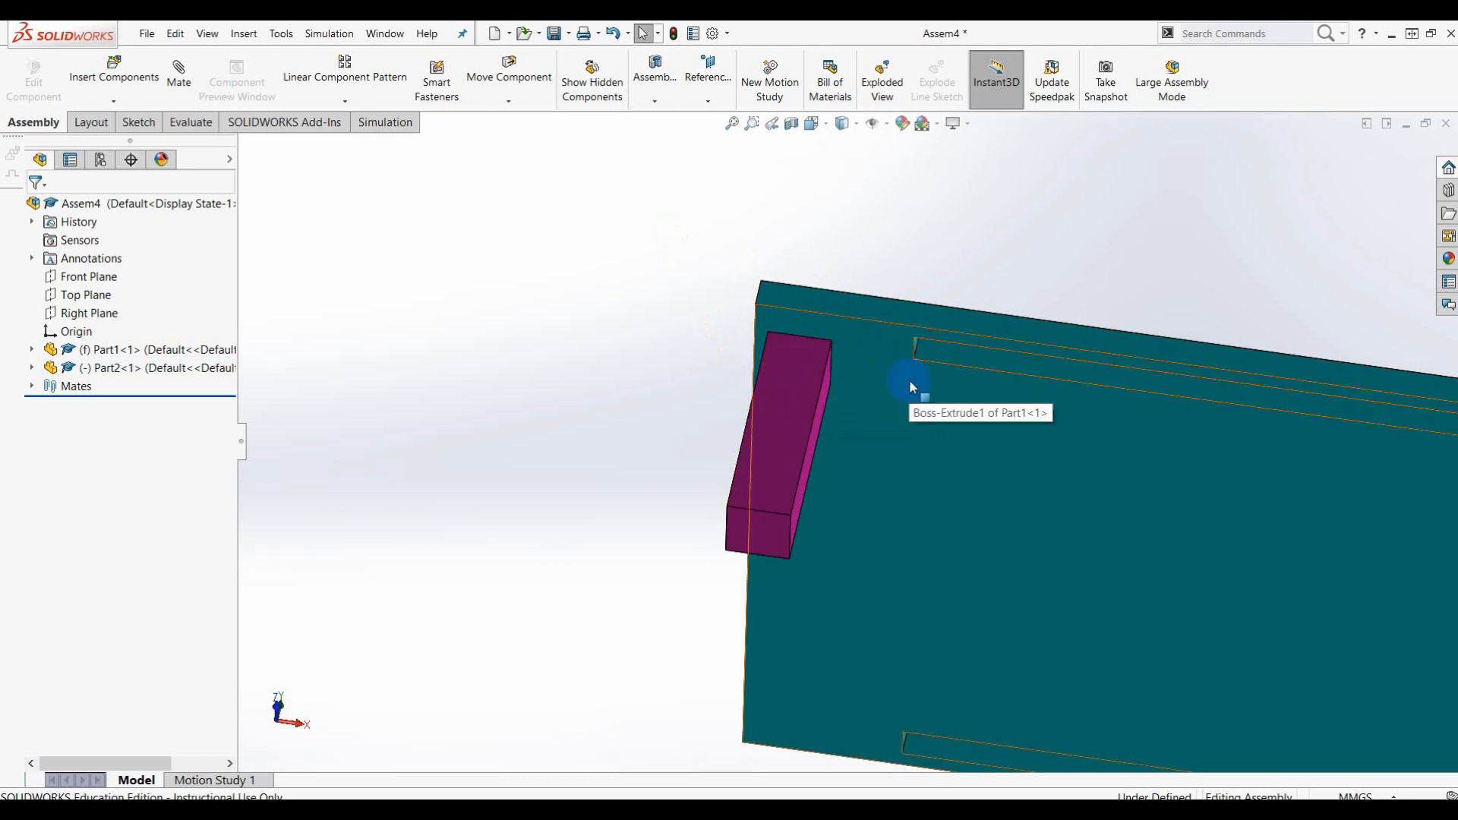
Mate the leg's front top edge coincident with the lower front long edge of the plate
scroll(909, 380, "up", 2)
scroll(867, 418, "down", 2)
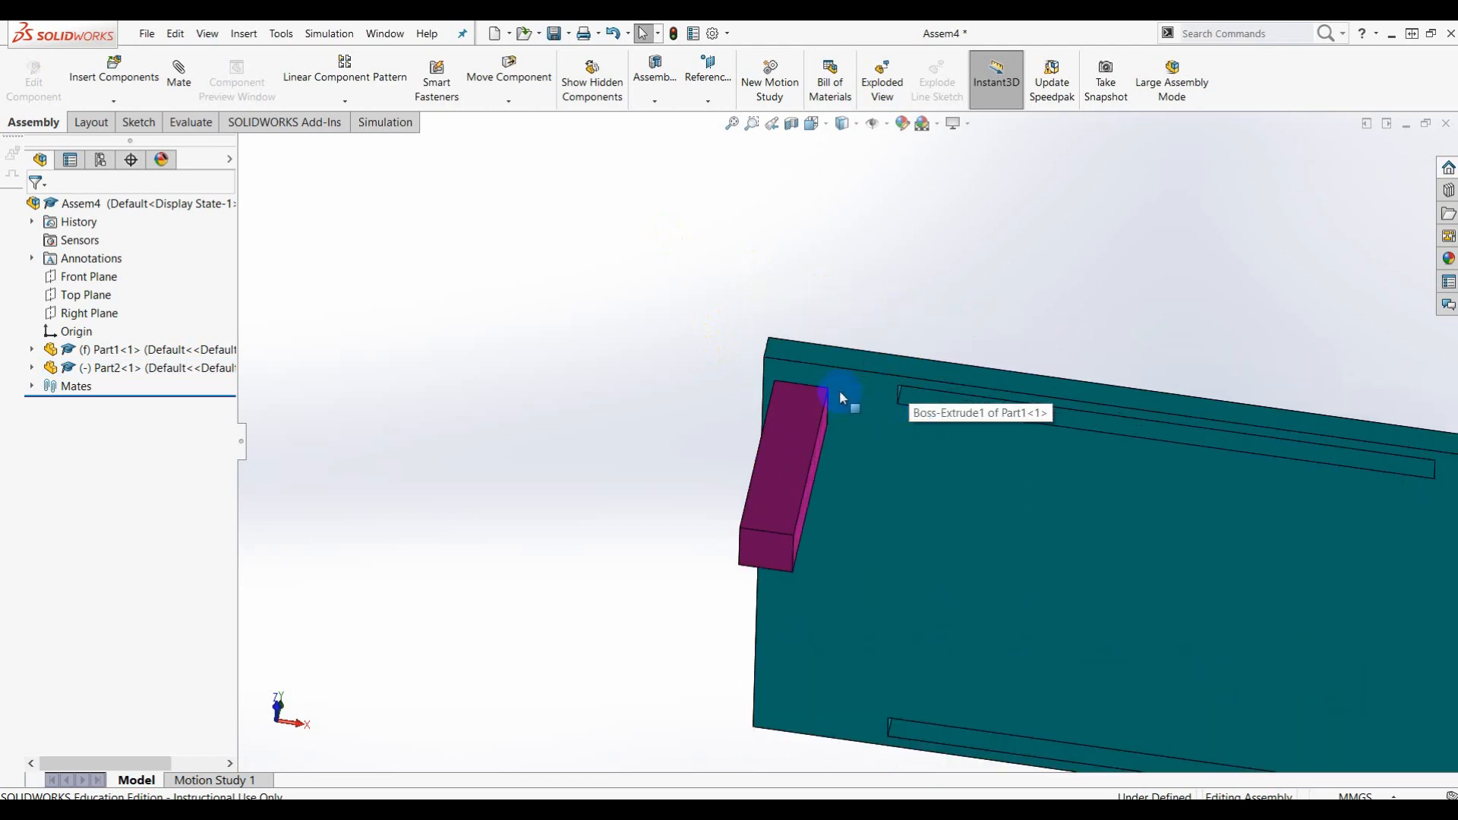
scroll(840, 397, "down", 5)
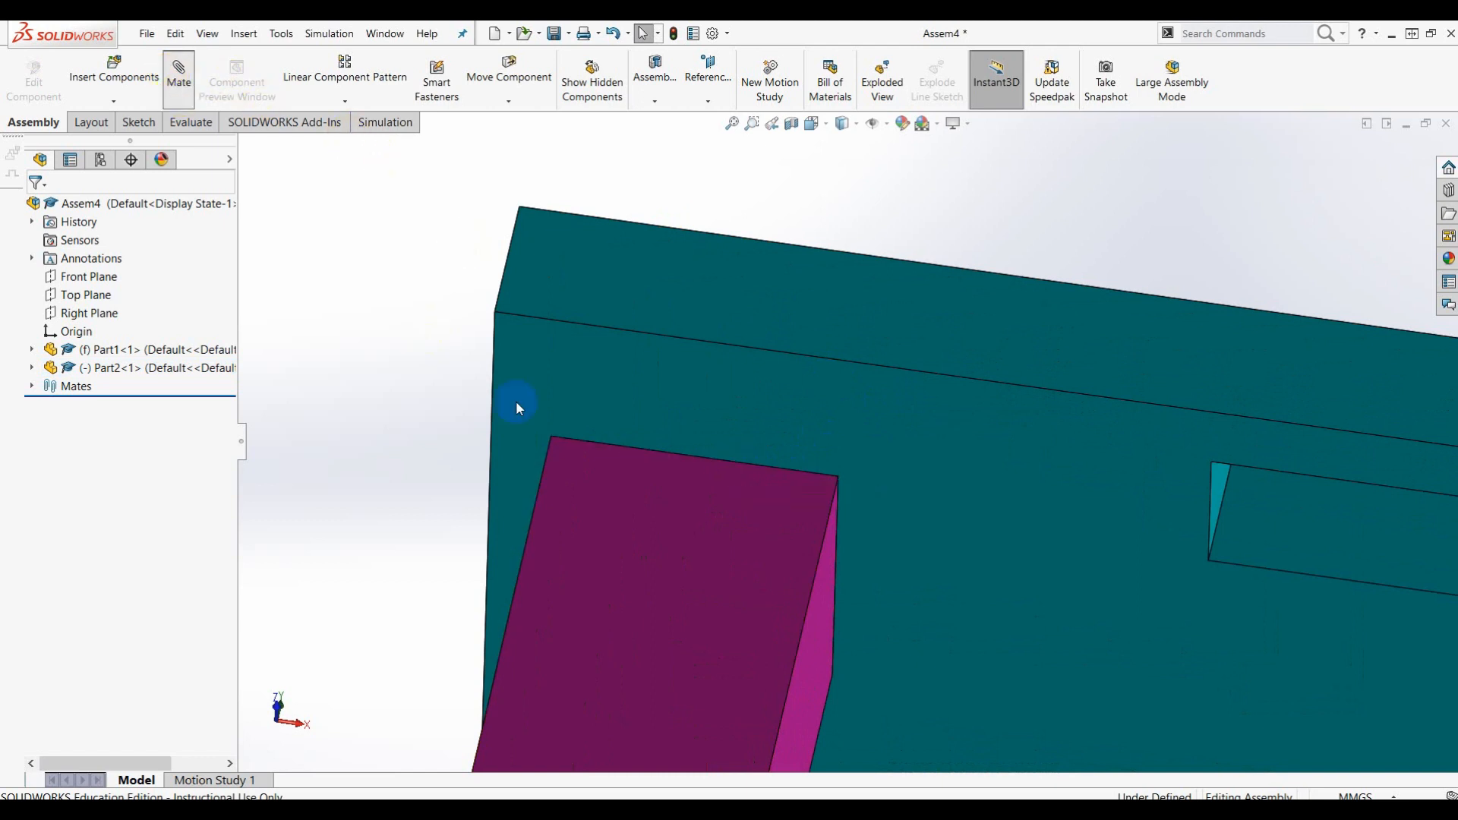
left_click(678, 459)
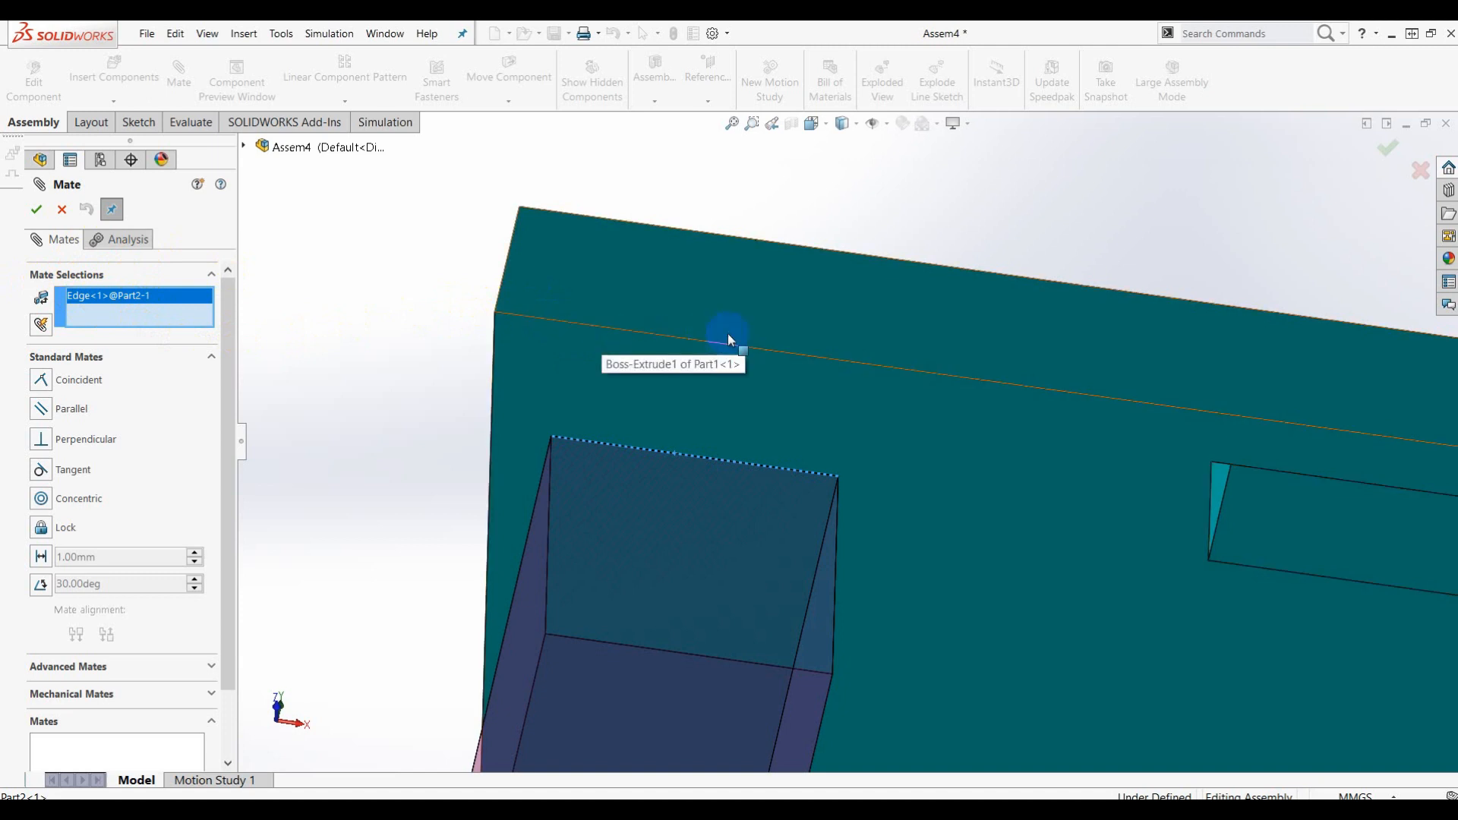
left_click(784, 353)
left_click(784, 352)
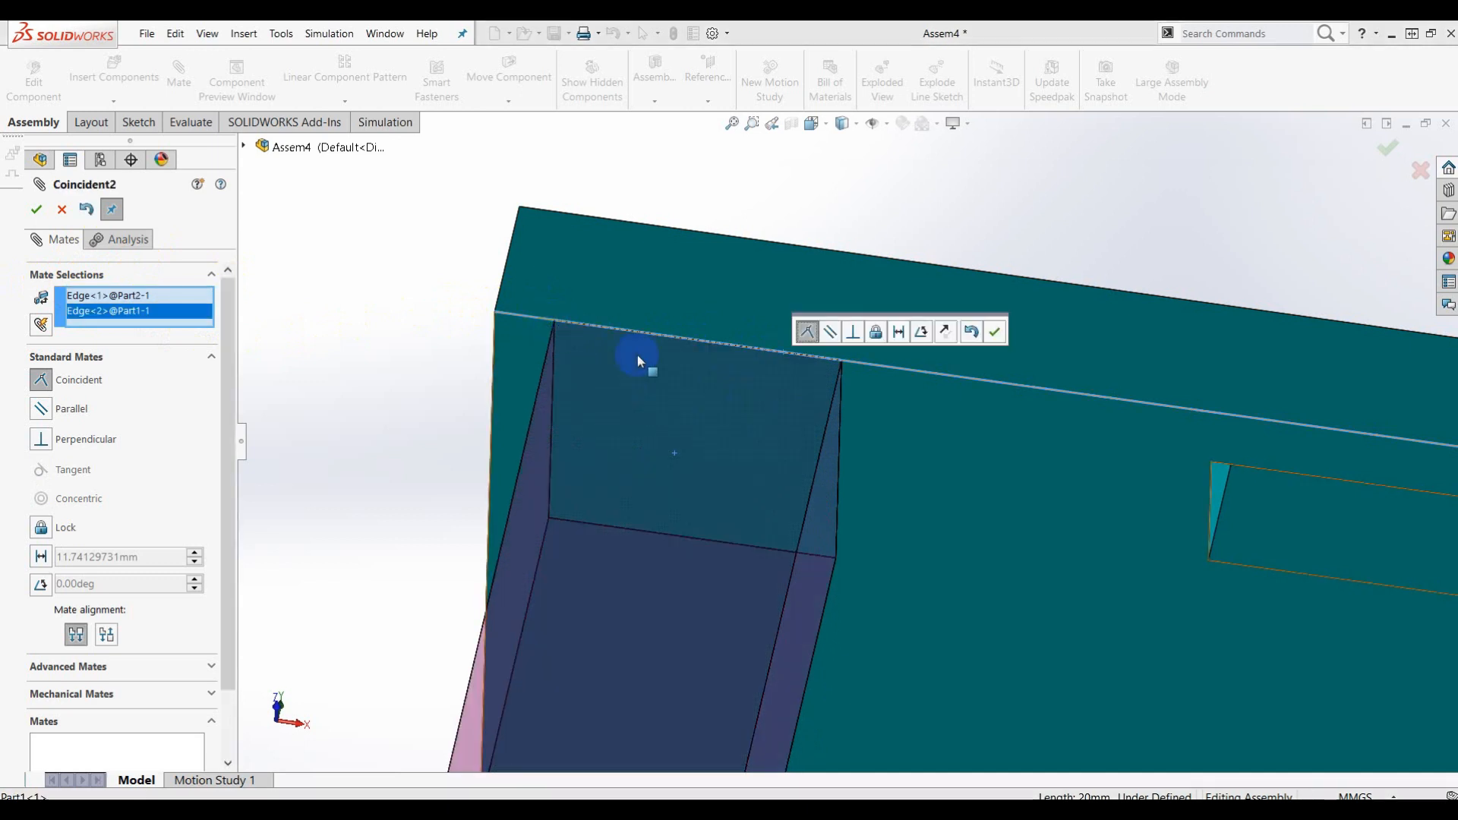
left_click(997, 334)
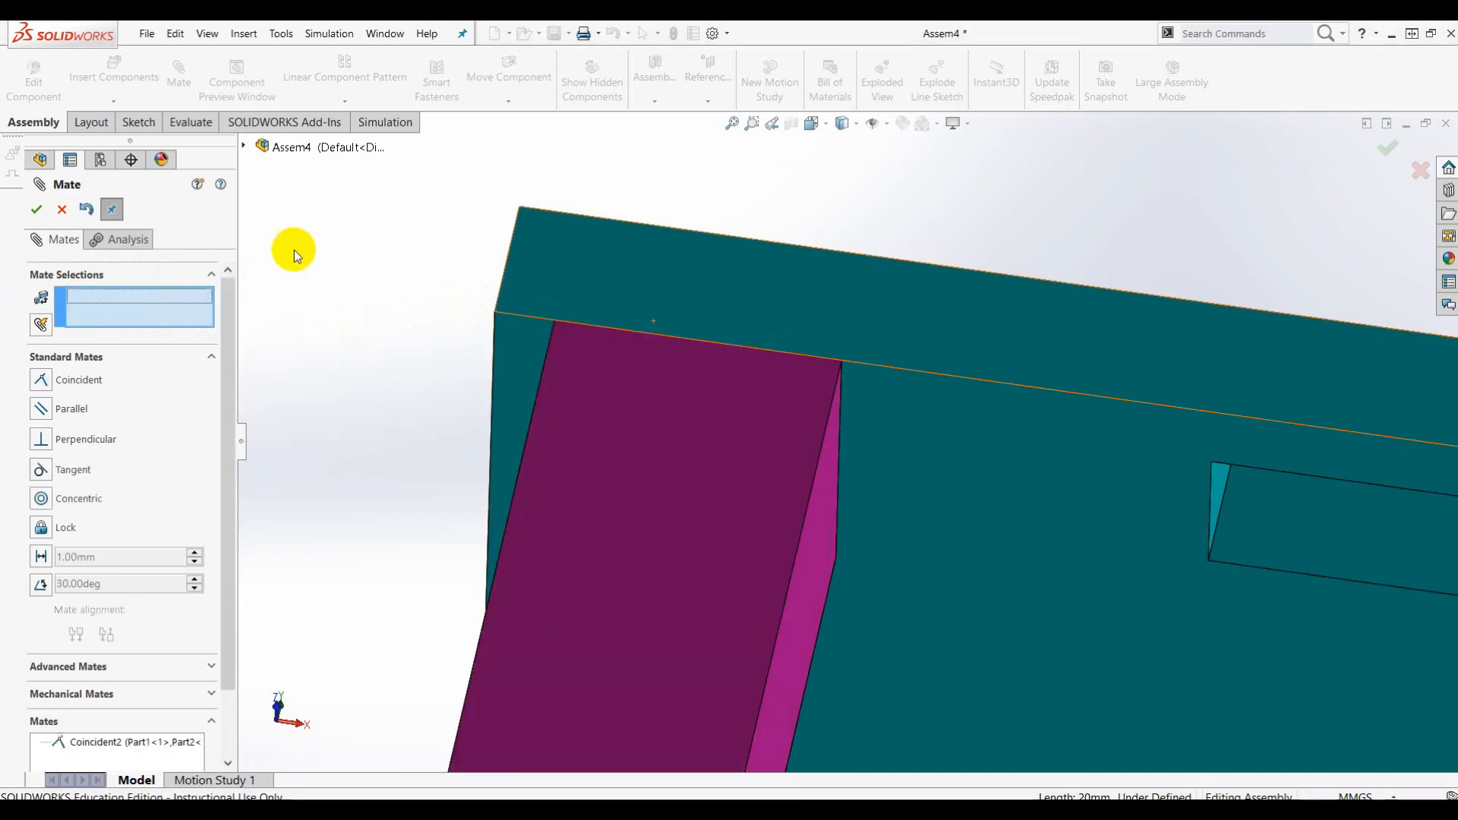
left_click(31, 212)
Examine how the leg sits against the plate's lower long edge from several angles
middle_click_drag(782, 445, 890, 357)
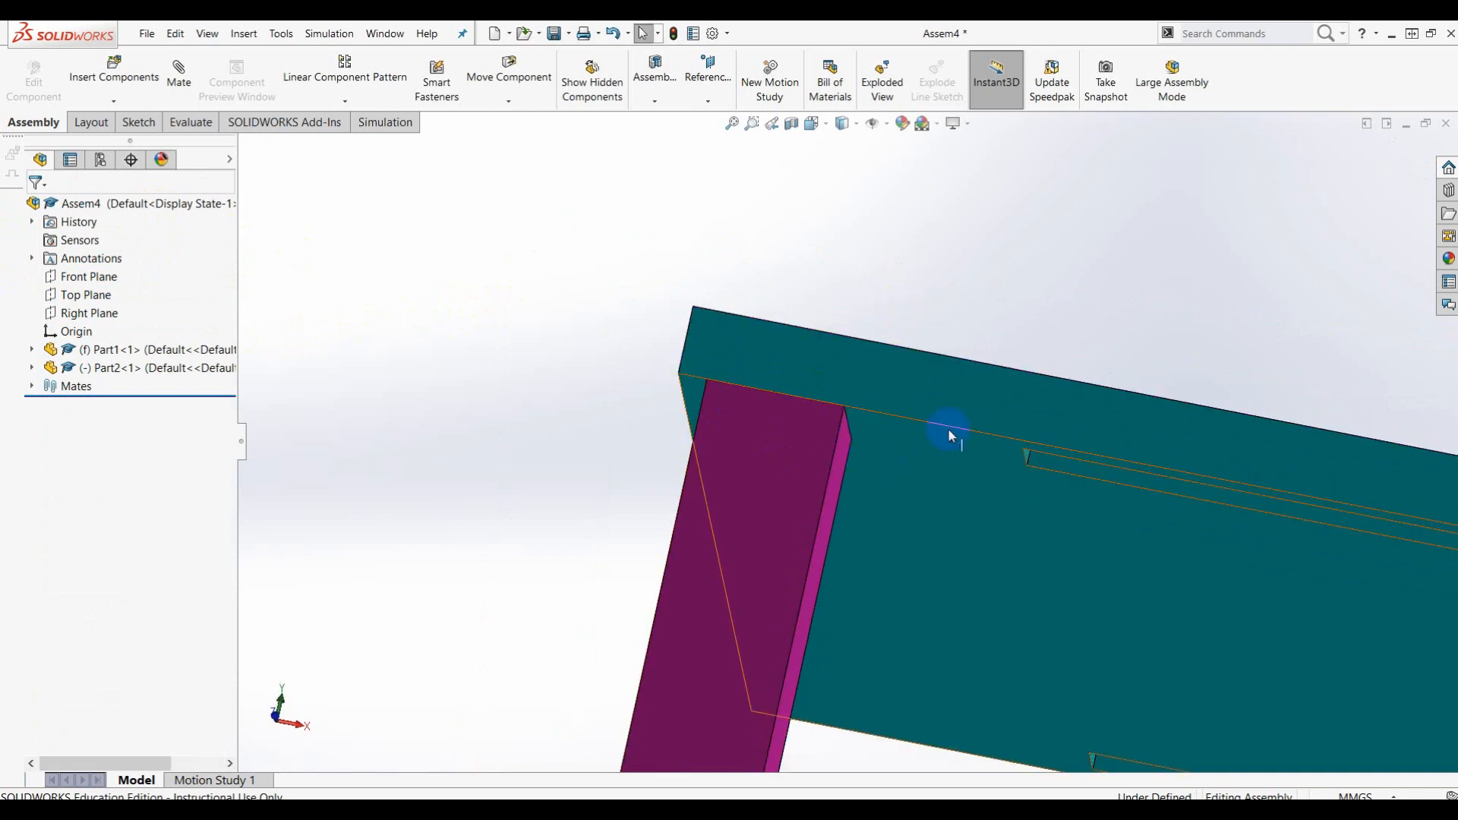
scroll(839, 409, "down", 3)
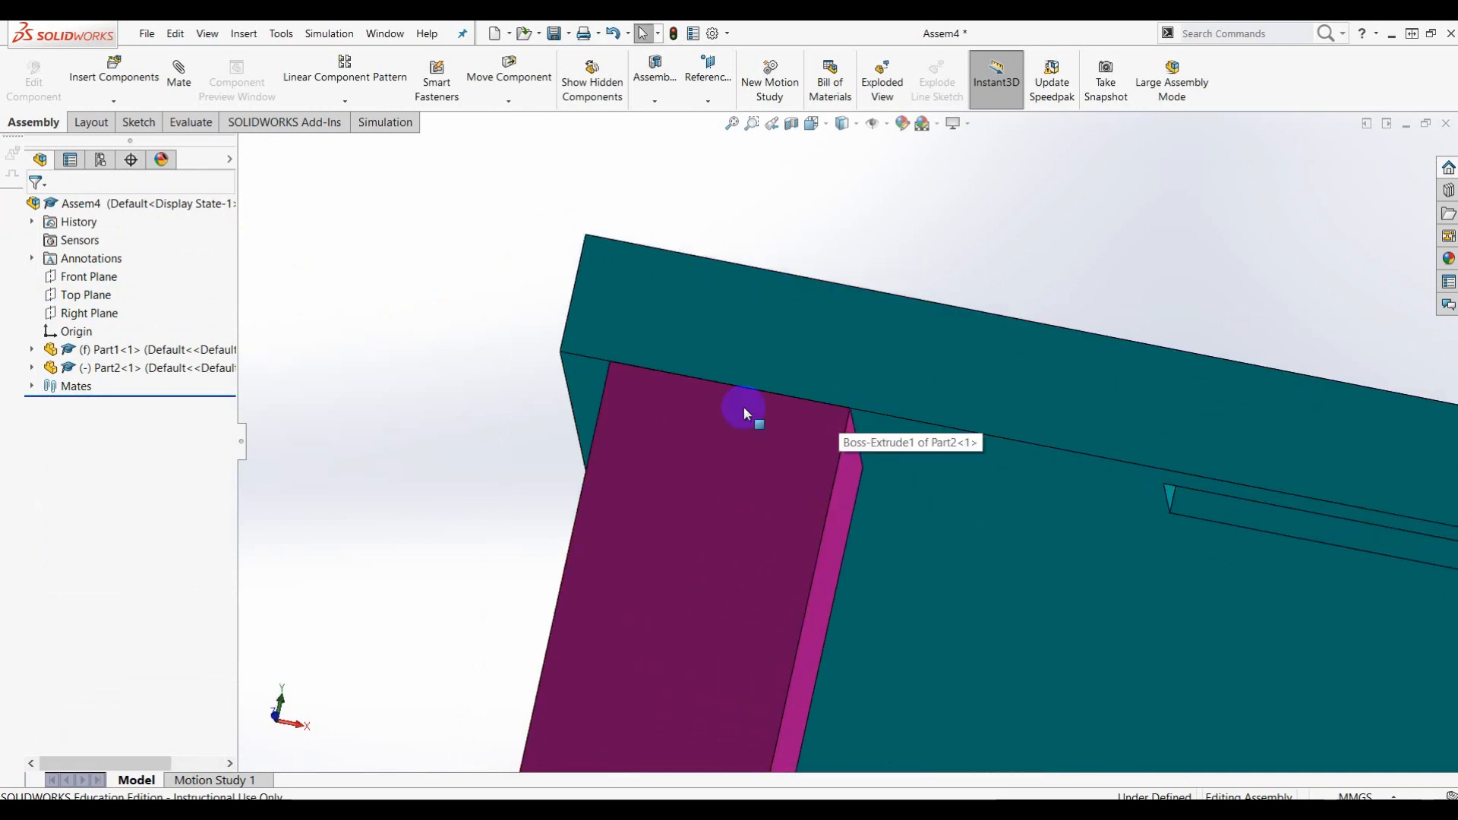
scroll(967, 416, "up", 5)
middle_click_drag(1001, 287, 970, 293)
scroll(869, 437, "down", 3)
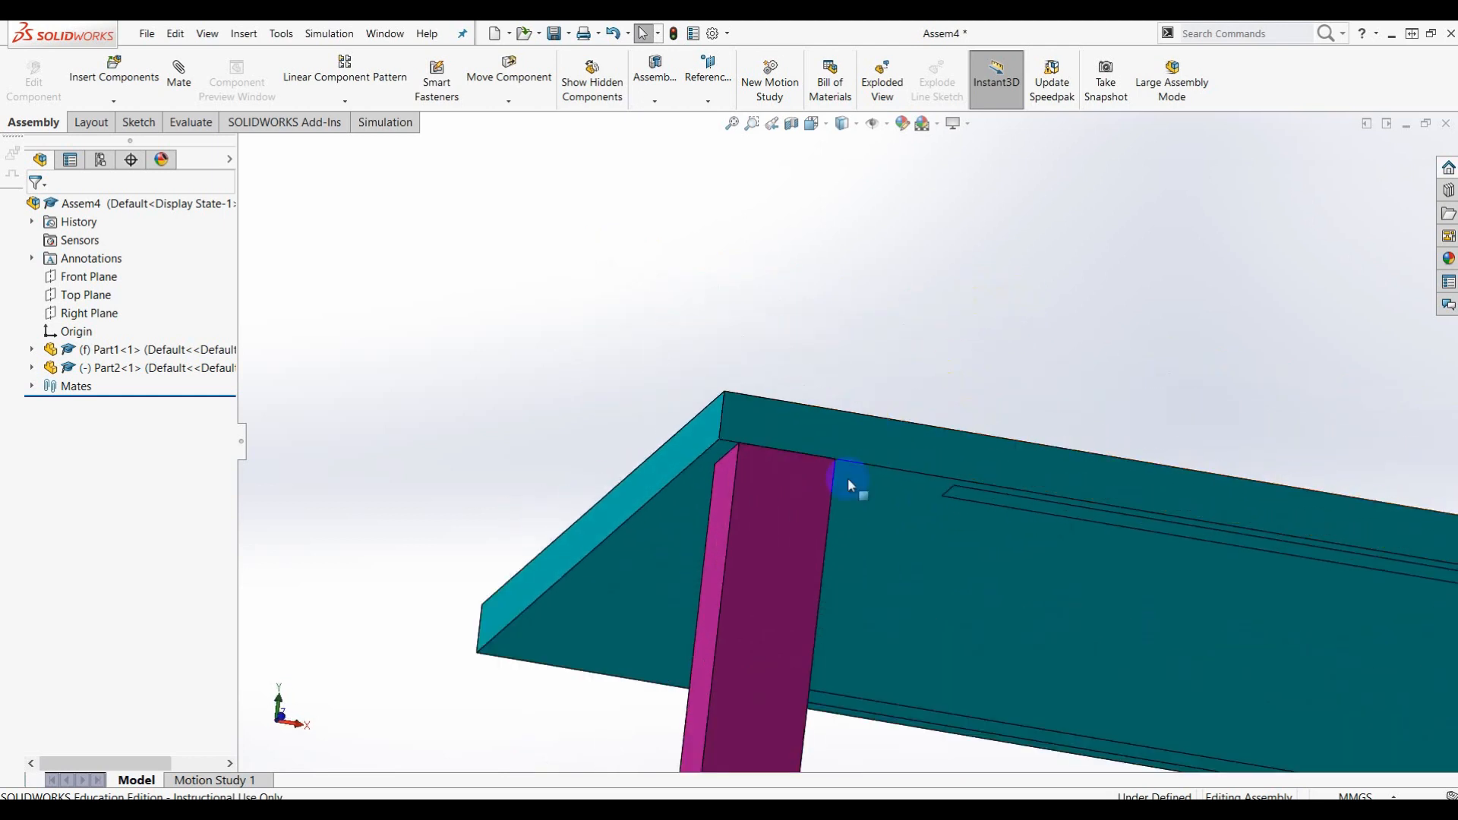
scroll(860, 488, "up", 2)
middle_click_drag(947, 365, 918, 326)
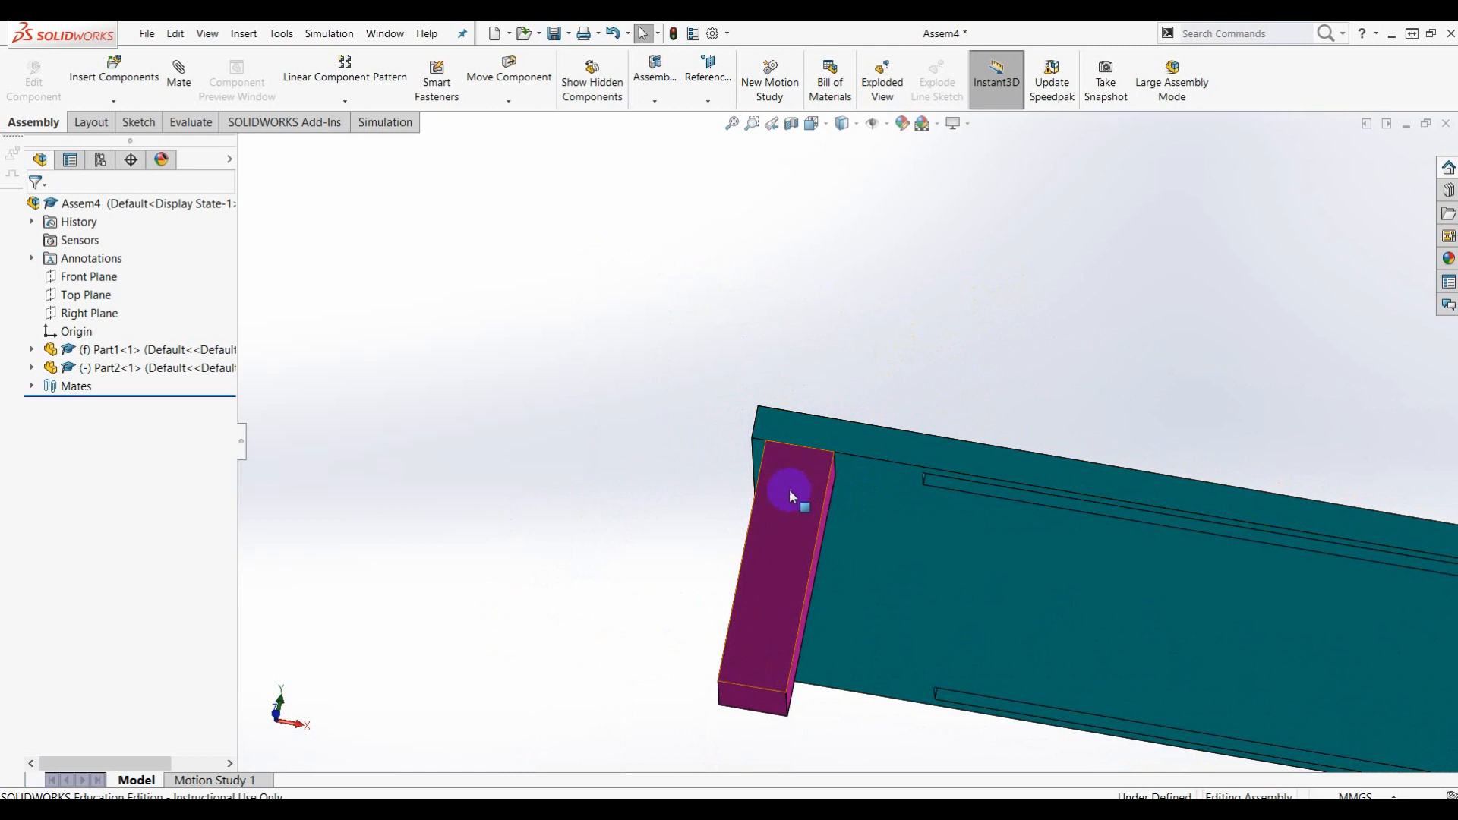
scroll(791, 492, "down", 4)
scroll(877, 416, "down", 4)
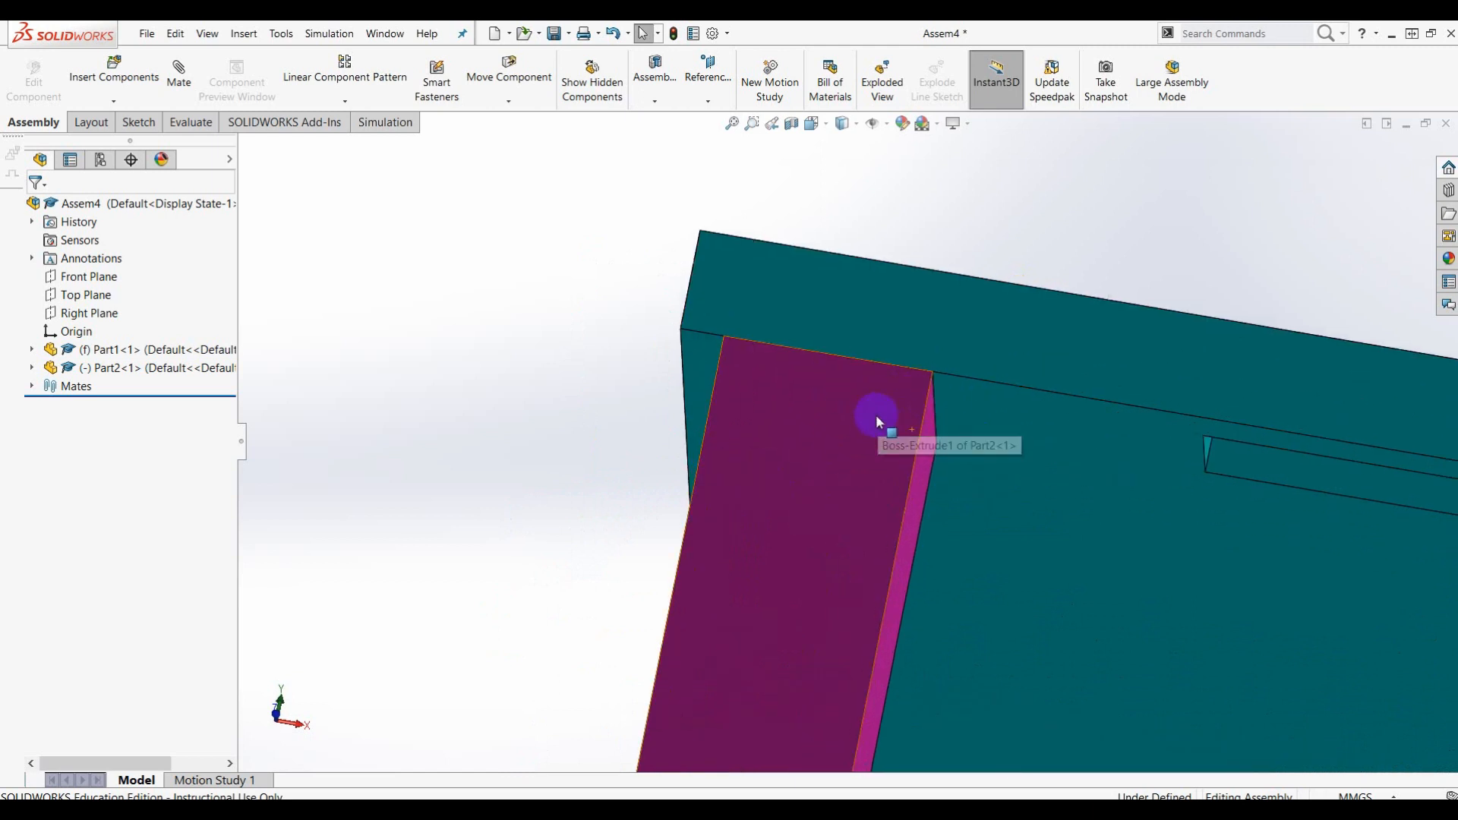
Slide the leg along the plate's long edge, away from the corner, to test its remaining freedom of movement
mouse_move(877, 446)
left_mouse_down()
mouse_move(1035, 469)
mouse_move(875, 425)
mouse_move(1187, 465)
mouse_move(1076, 441)
mouse_move(1037, 477)
mouse_move(774, 423)
mouse_move(1103, 515)
mouse_move(866, 449)
mouse_move(1046, 541)
mouse_move(814, 504)
mouse_move(1207, 571)
mouse_move(742, 415)
mouse_move(878, 429)
left_mouse_up()
scroll(878, 430, "up", 4)
mouse_move(910, 343)
middle_mouse_down()
mouse_move(963, 425)
mouse_move(1000, 426)
mouse_move(921, 335)
middle_mouse_up()
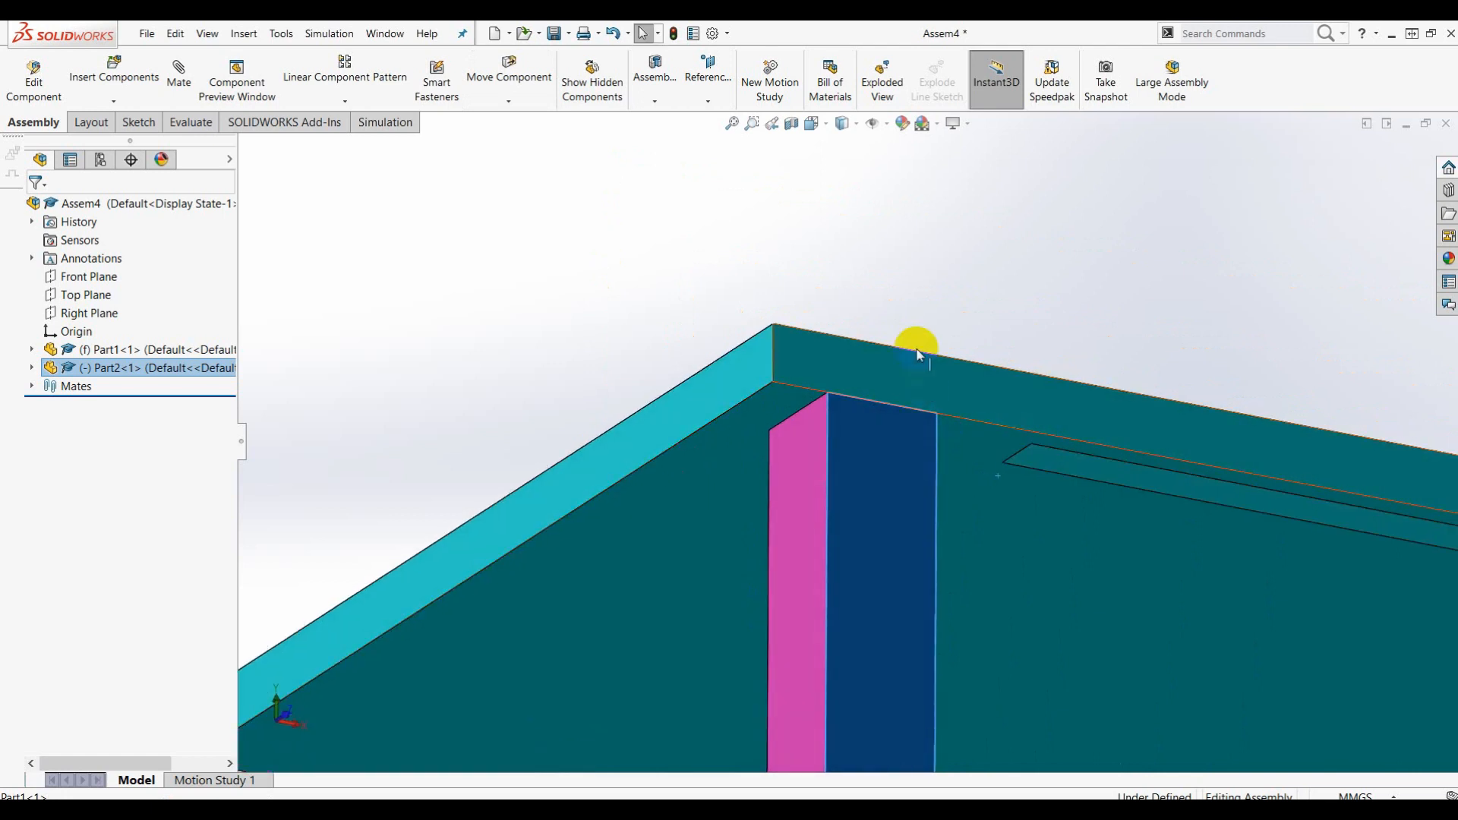
left_click_drag(902, 459, 934, 469)
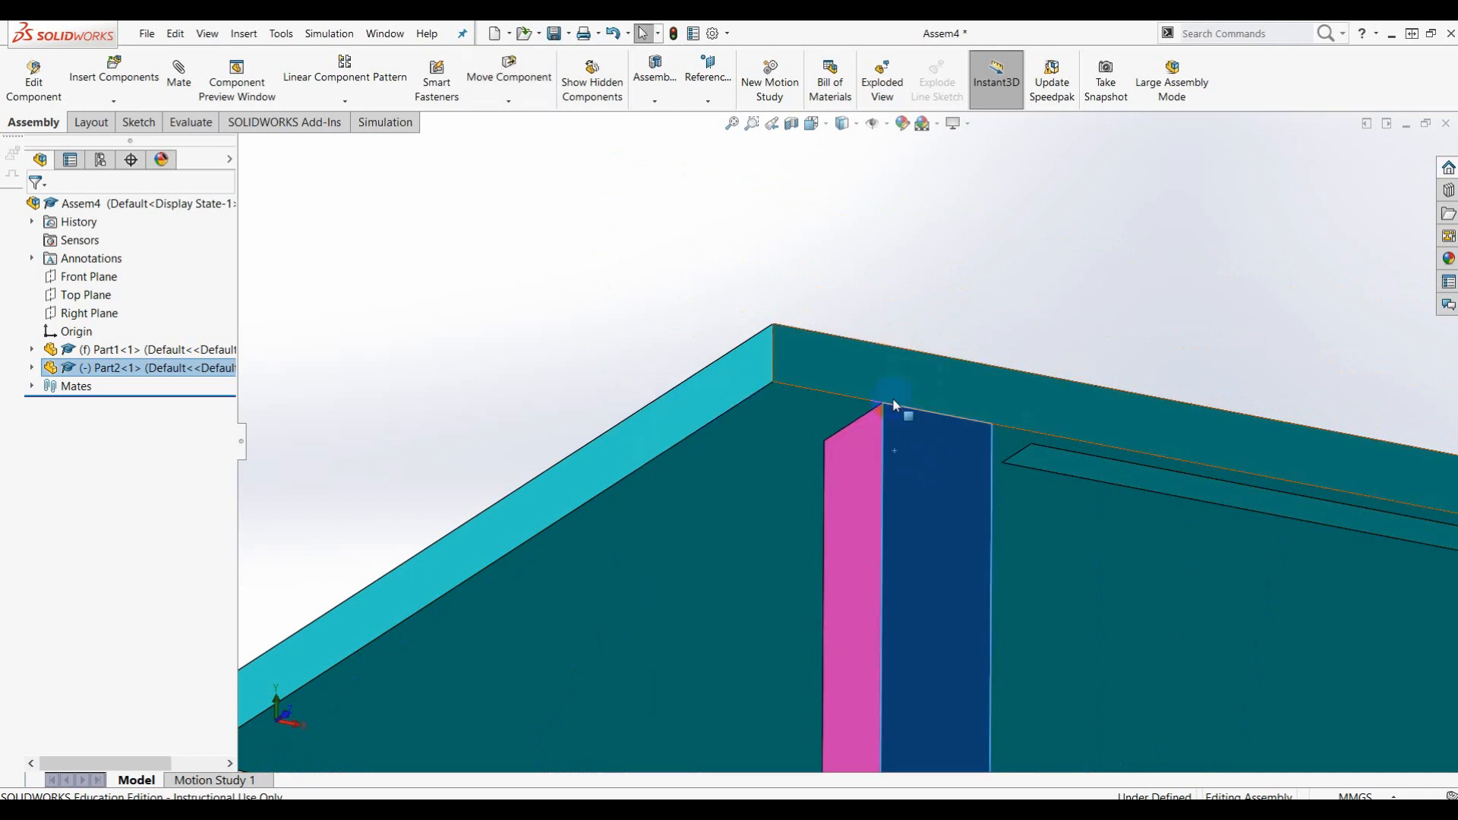
Mate the leg's outer top side edge coincident with the plate's lower short edge, clearing the preselected leg face first
scroll(850, 431, "down", 3)
scroll(816, 450, "down", 3)
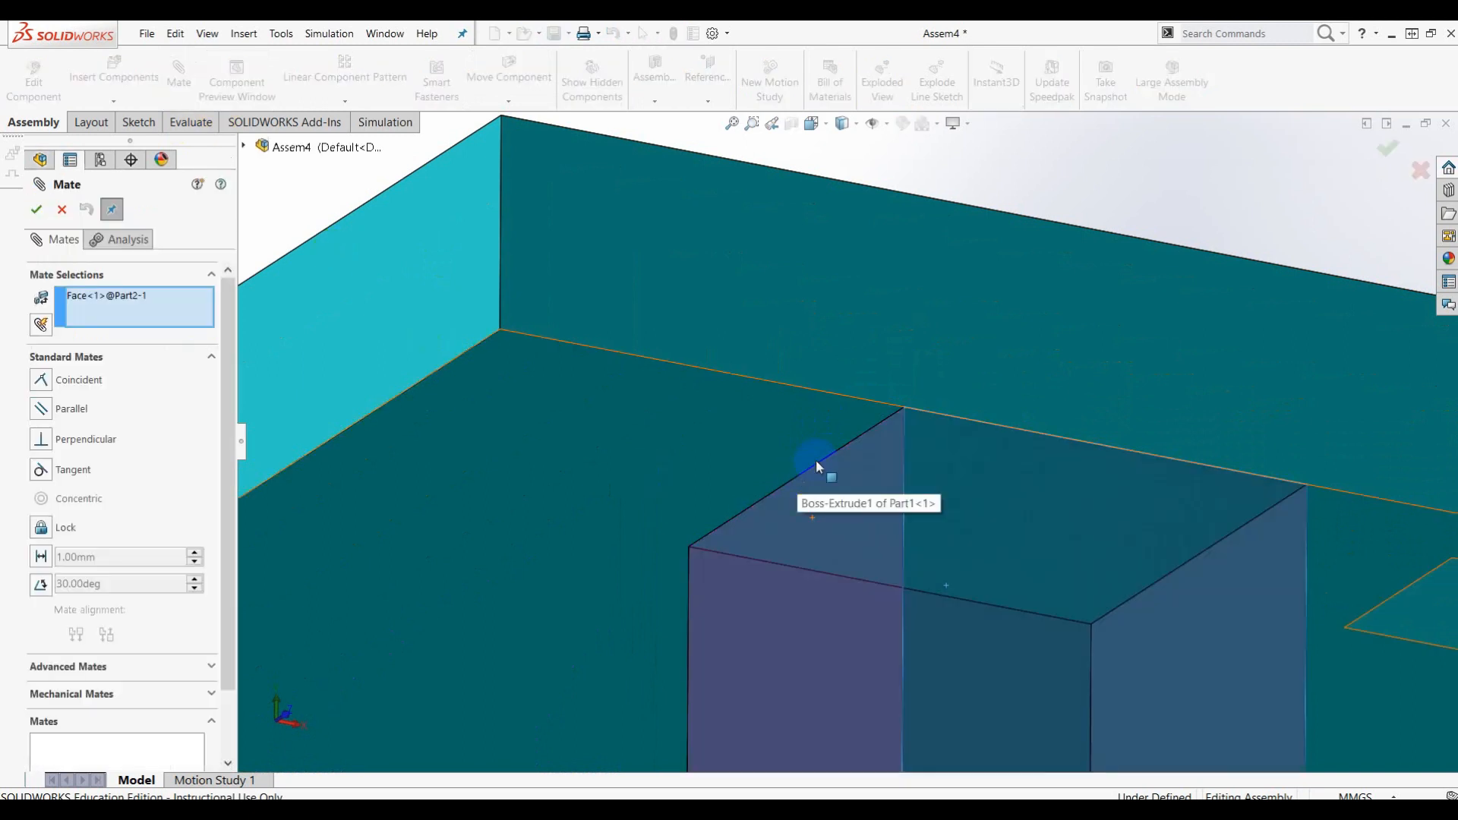
left_click(115, 297)
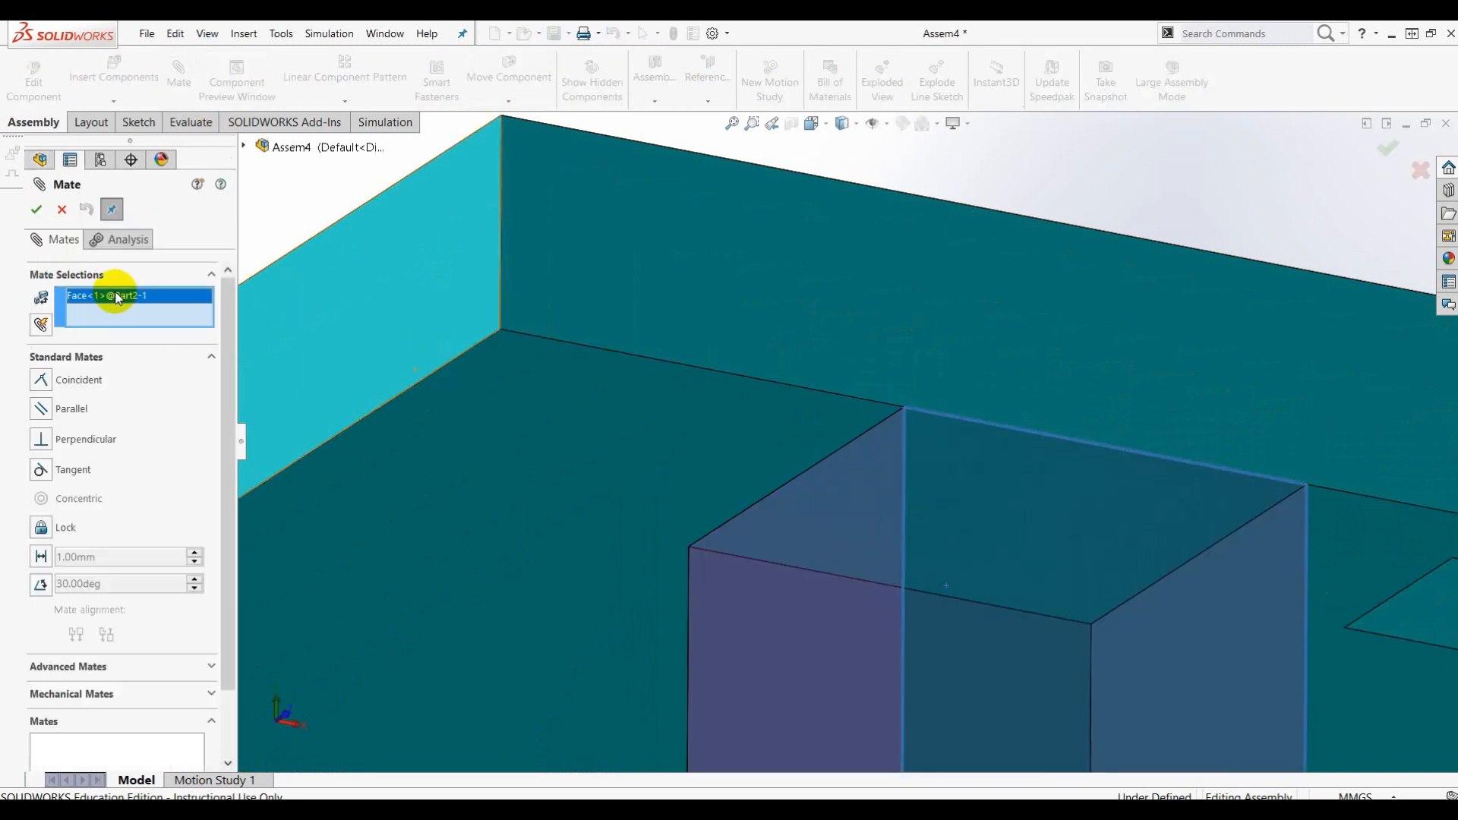
key("Delete")
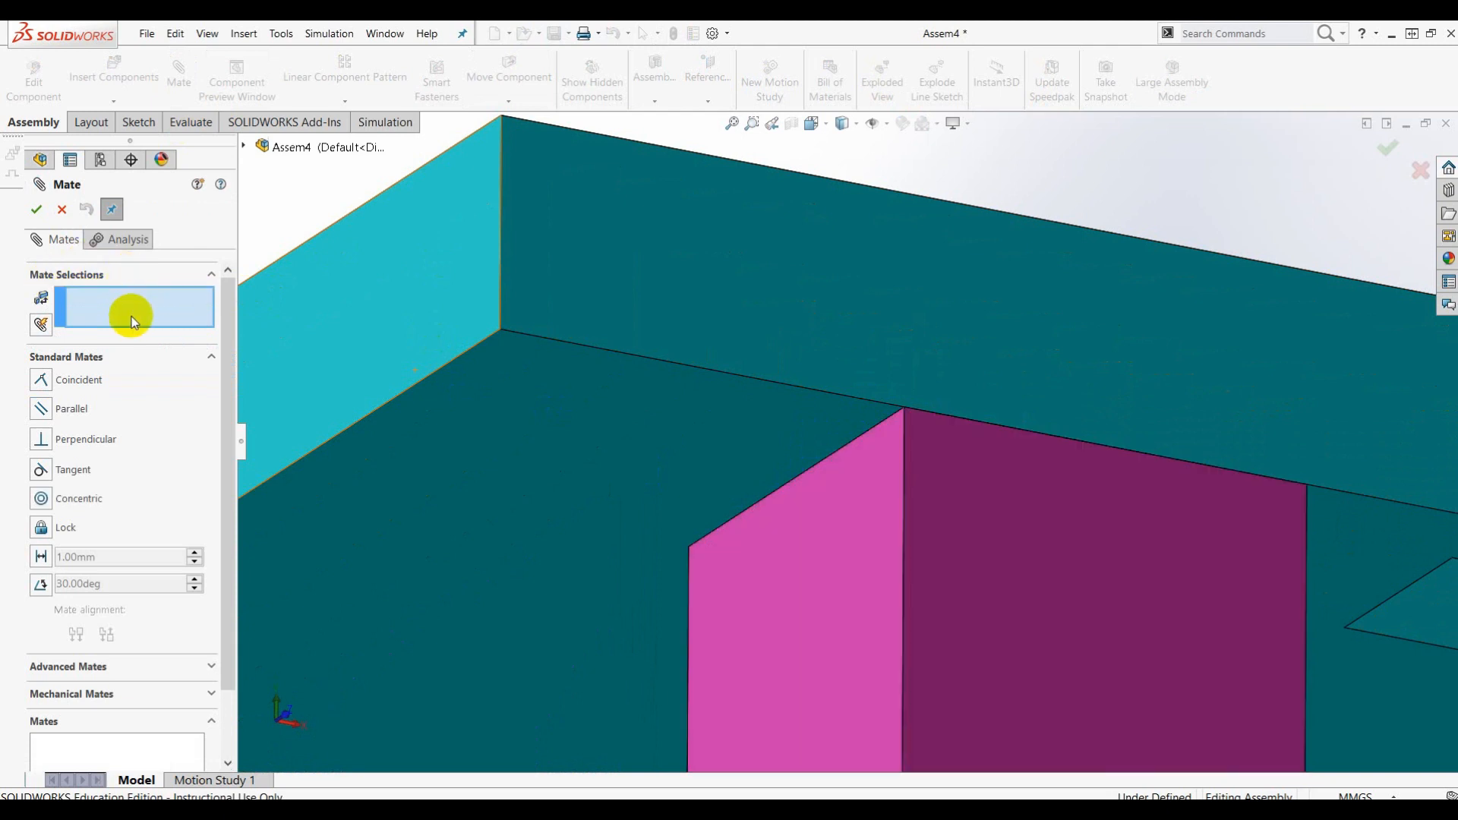
left_click(830, 457)
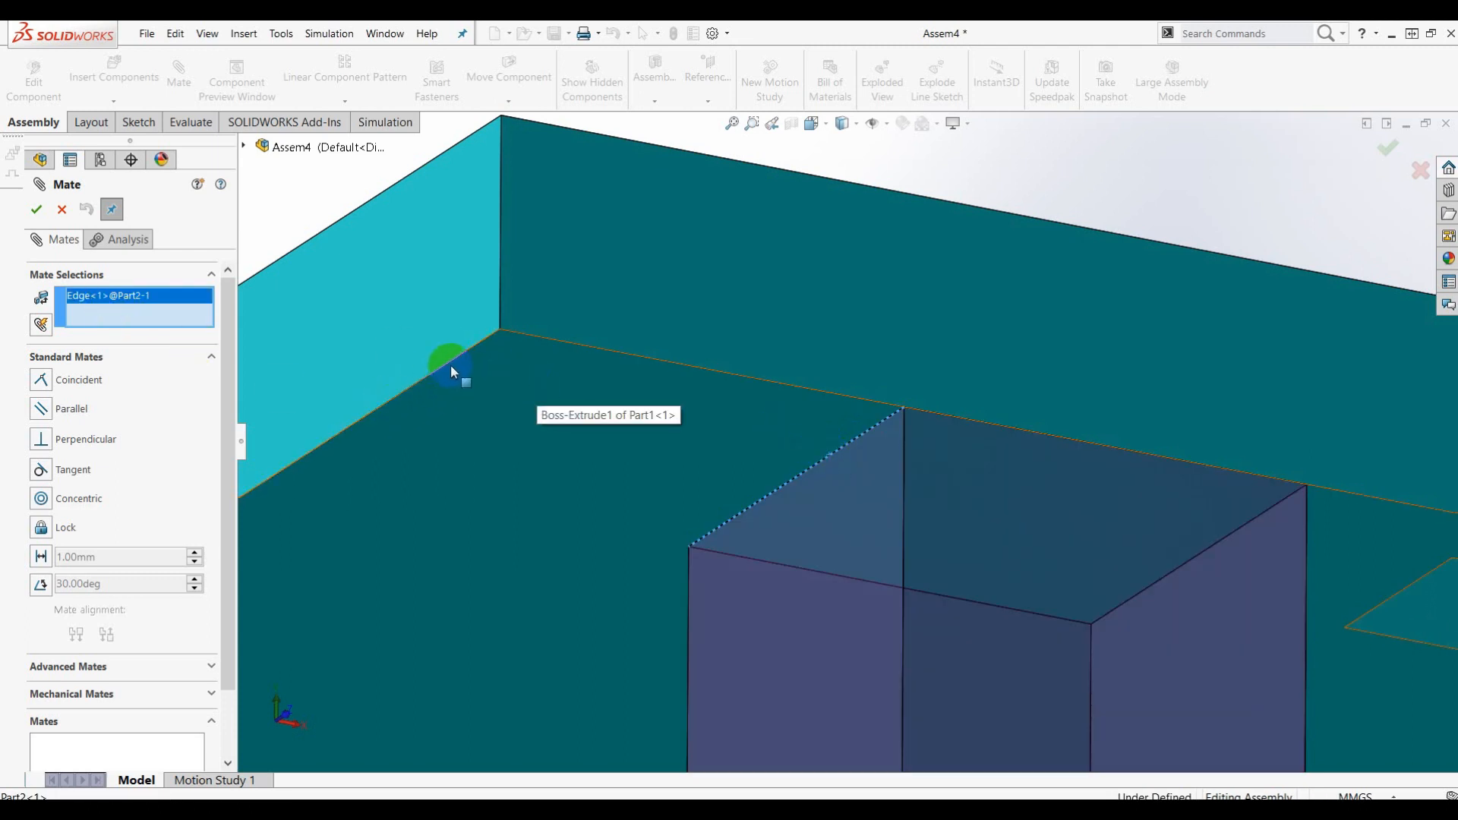
left_click(415, 391)
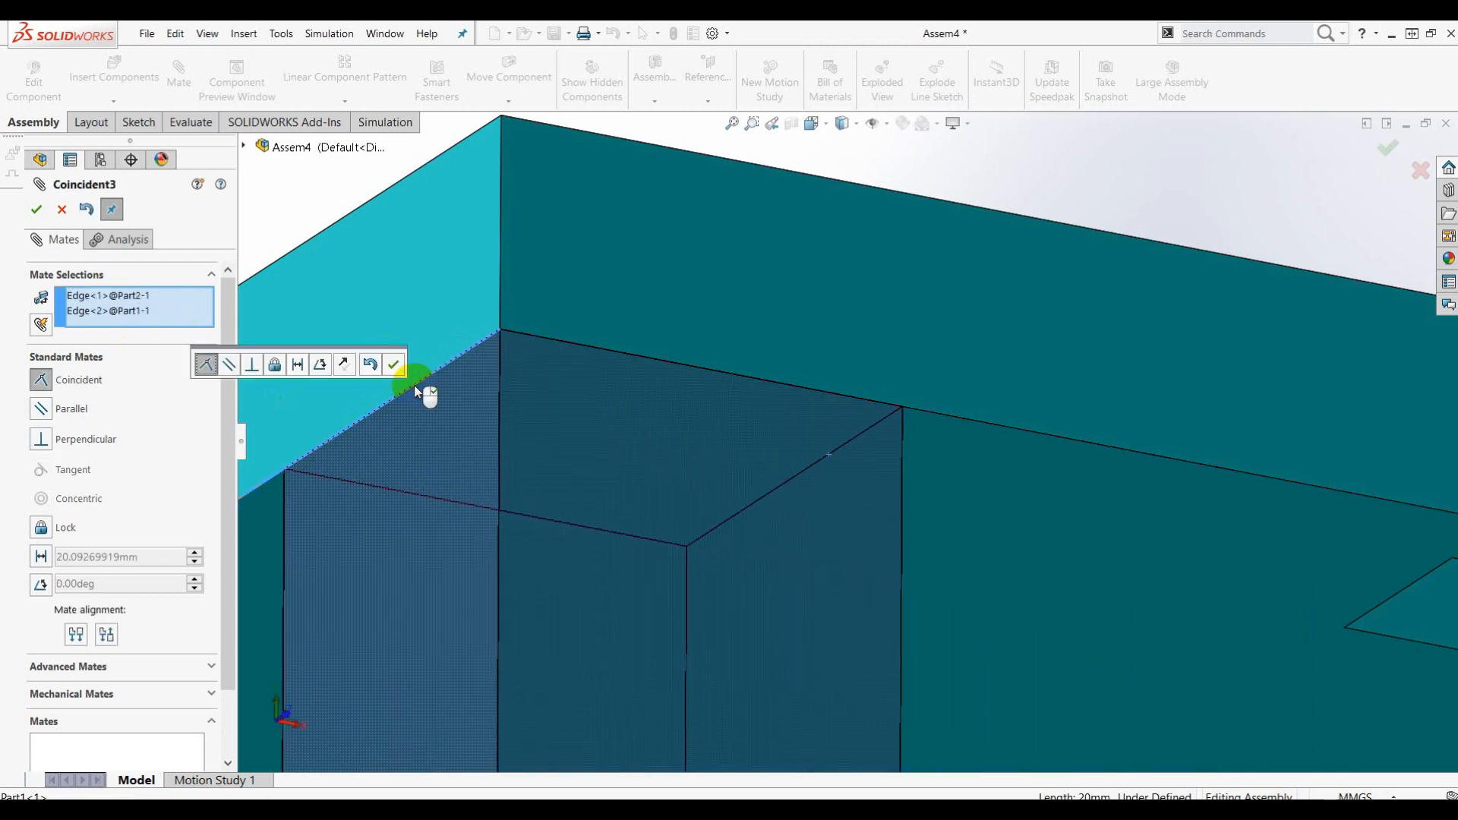
left_click(394, 367)
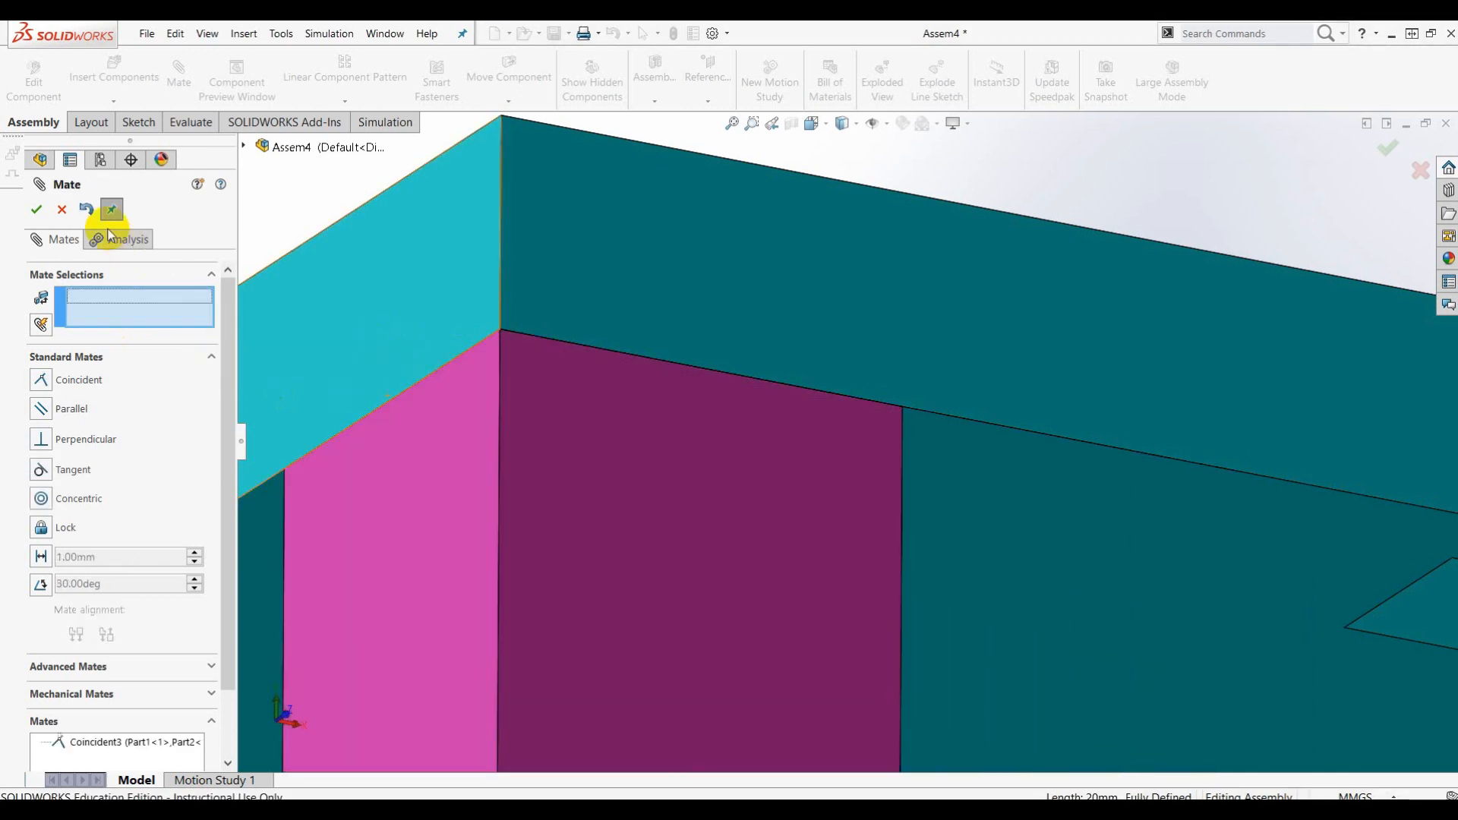
left_click(38, 212)
scroll(770, 390, "up", 6)
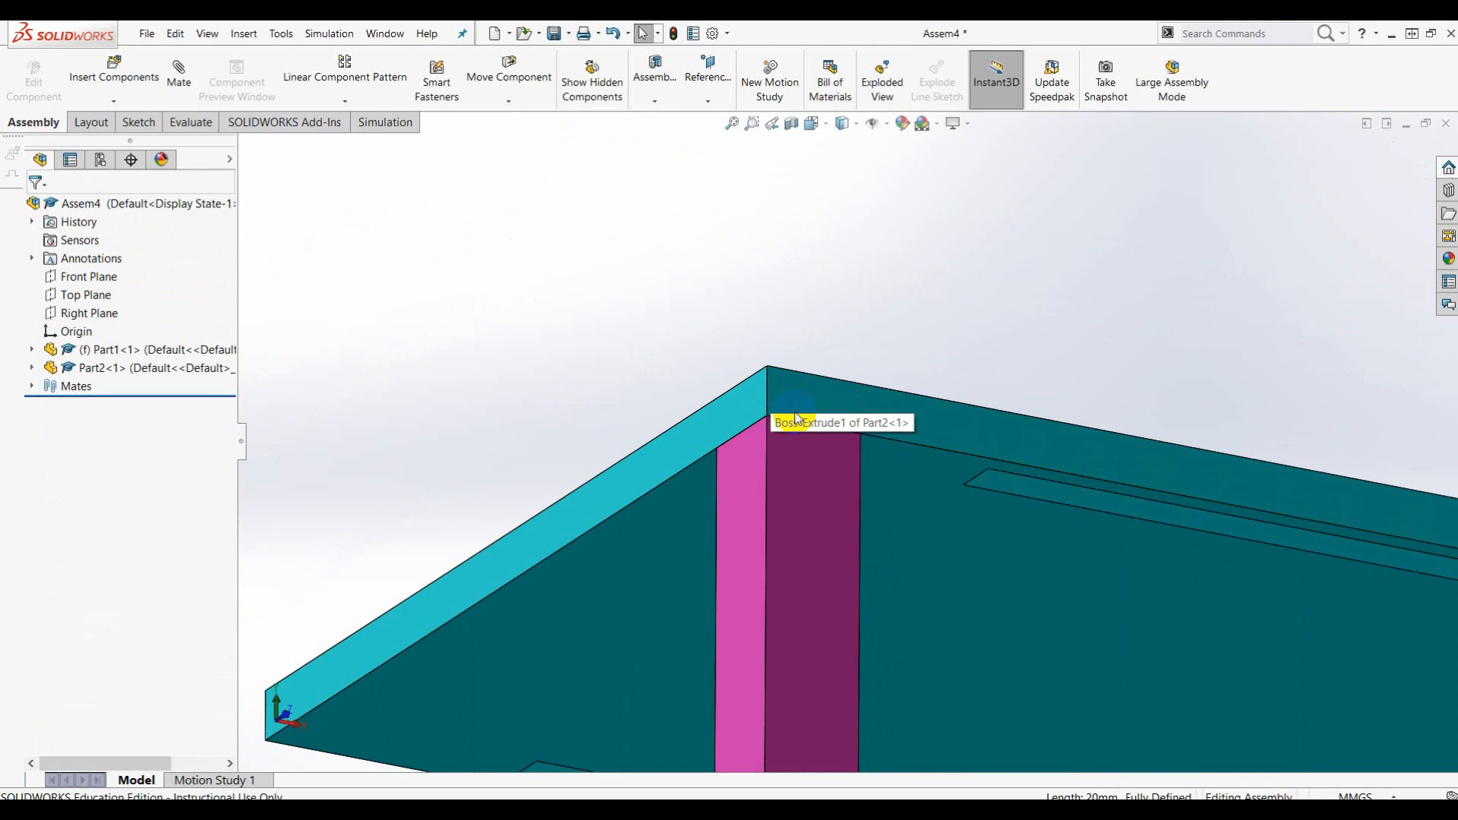
middle_click_drag(951, 293, 927, 342)
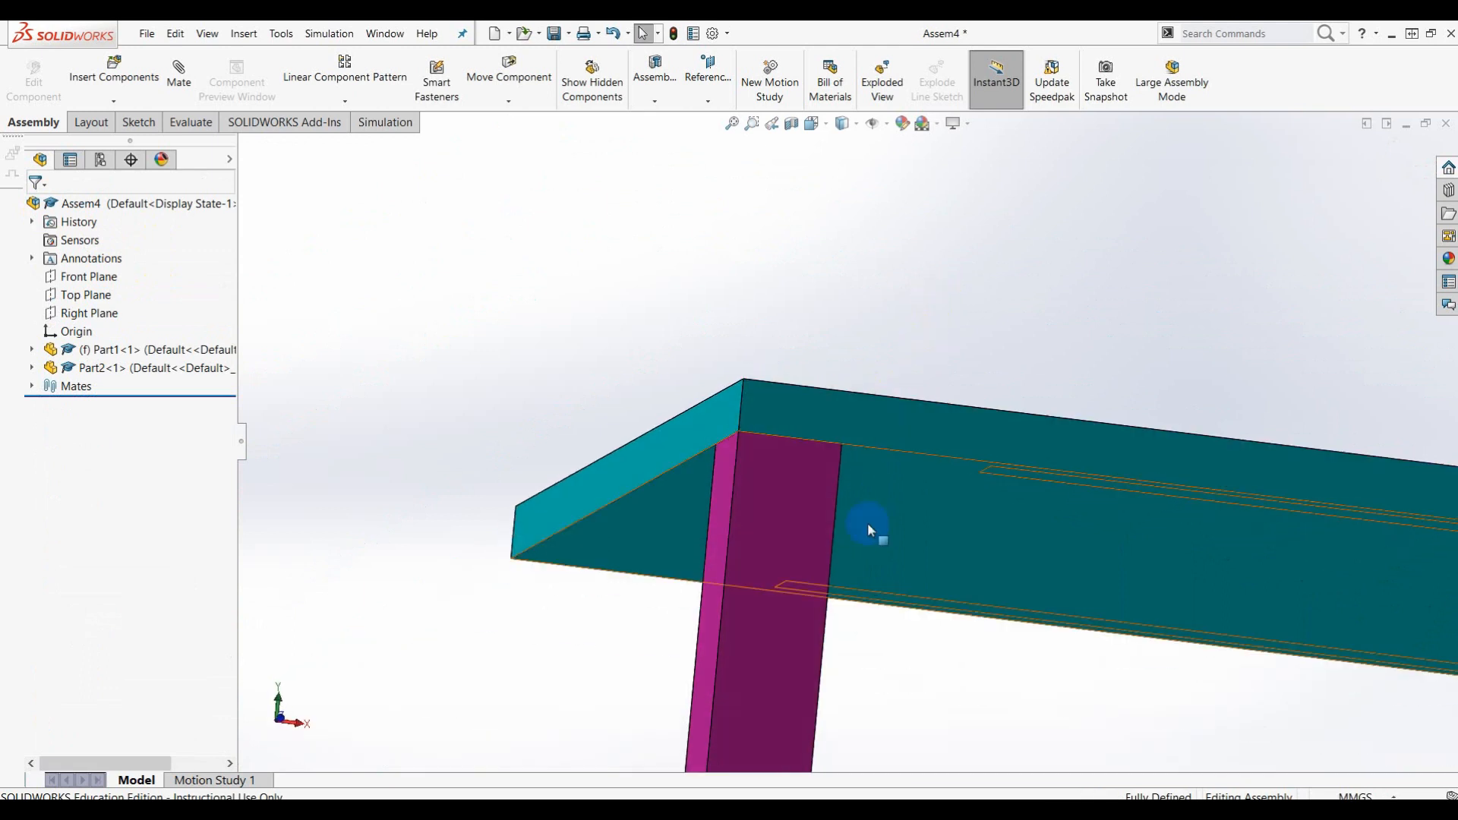
Examine the fit of the leg at the plate's corner from several angles and compare it with the reference drawing
scroll(868, 526, "up", 3)
middle_click_drag(887, 552, 914, 575)
scroll(947, 540, "down", 5)
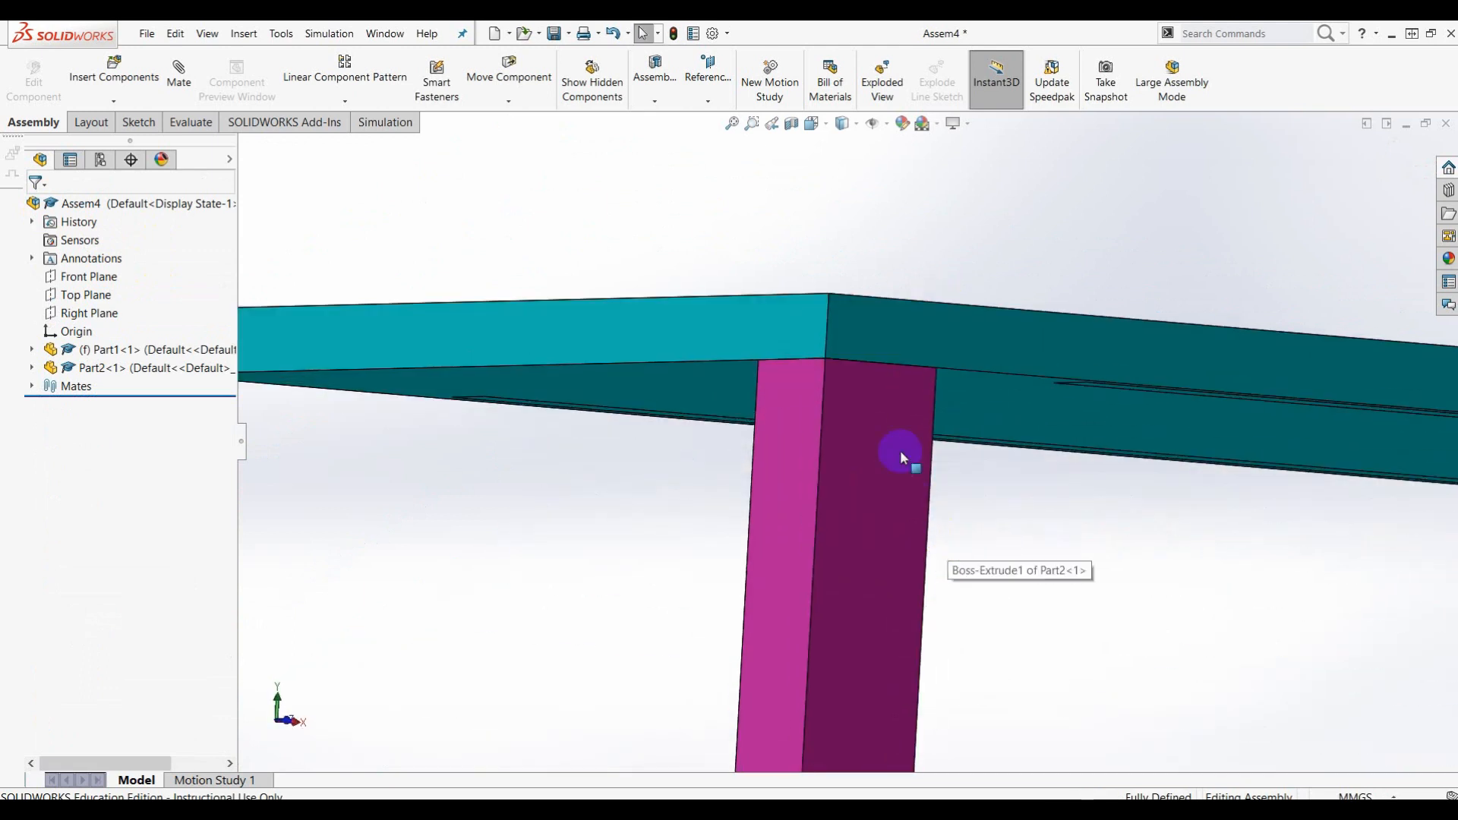
scroll(917, 438, "down", 2)
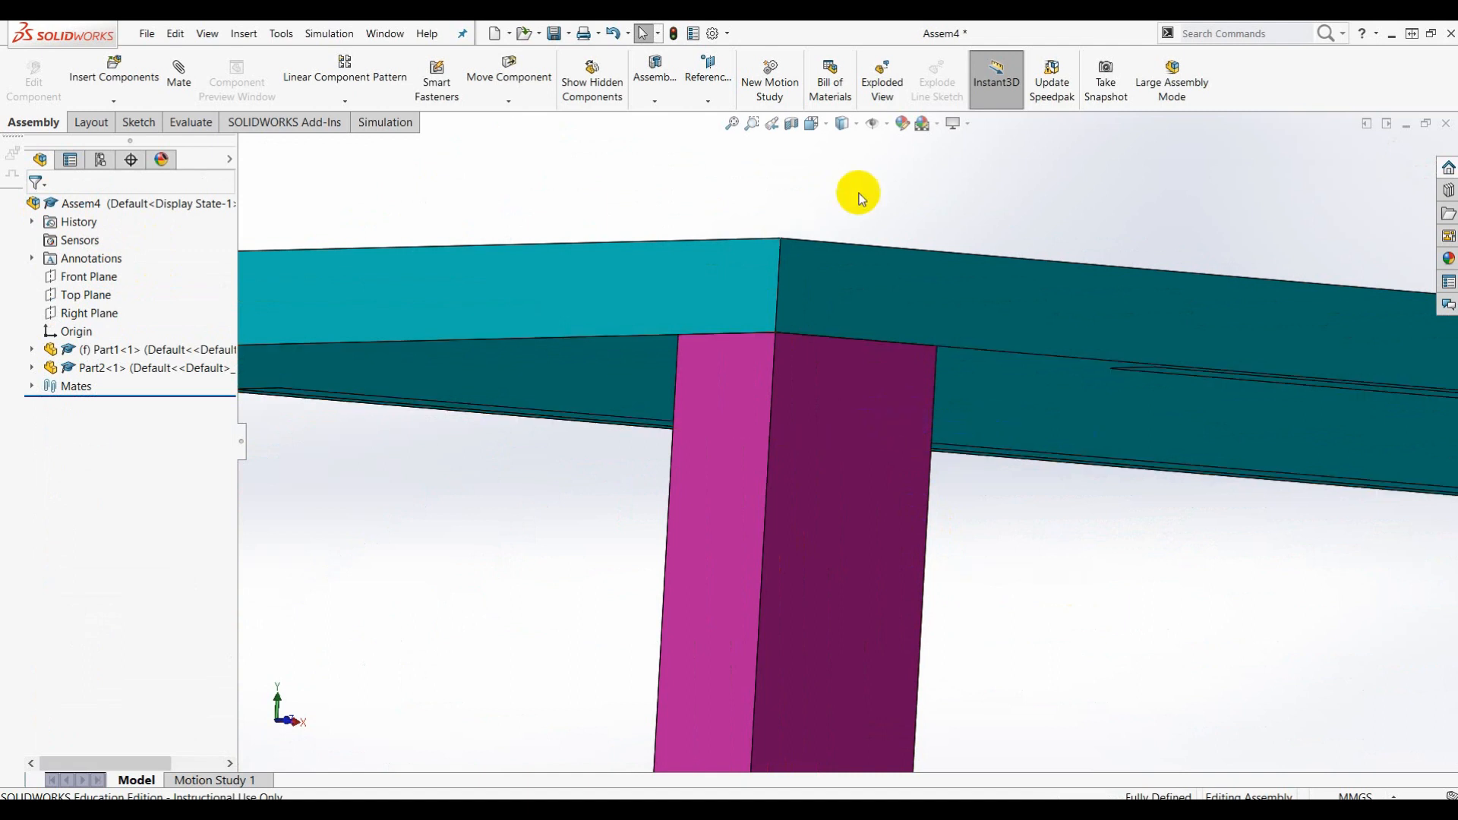
left_click(865, 434)
left_click(1106, 644)
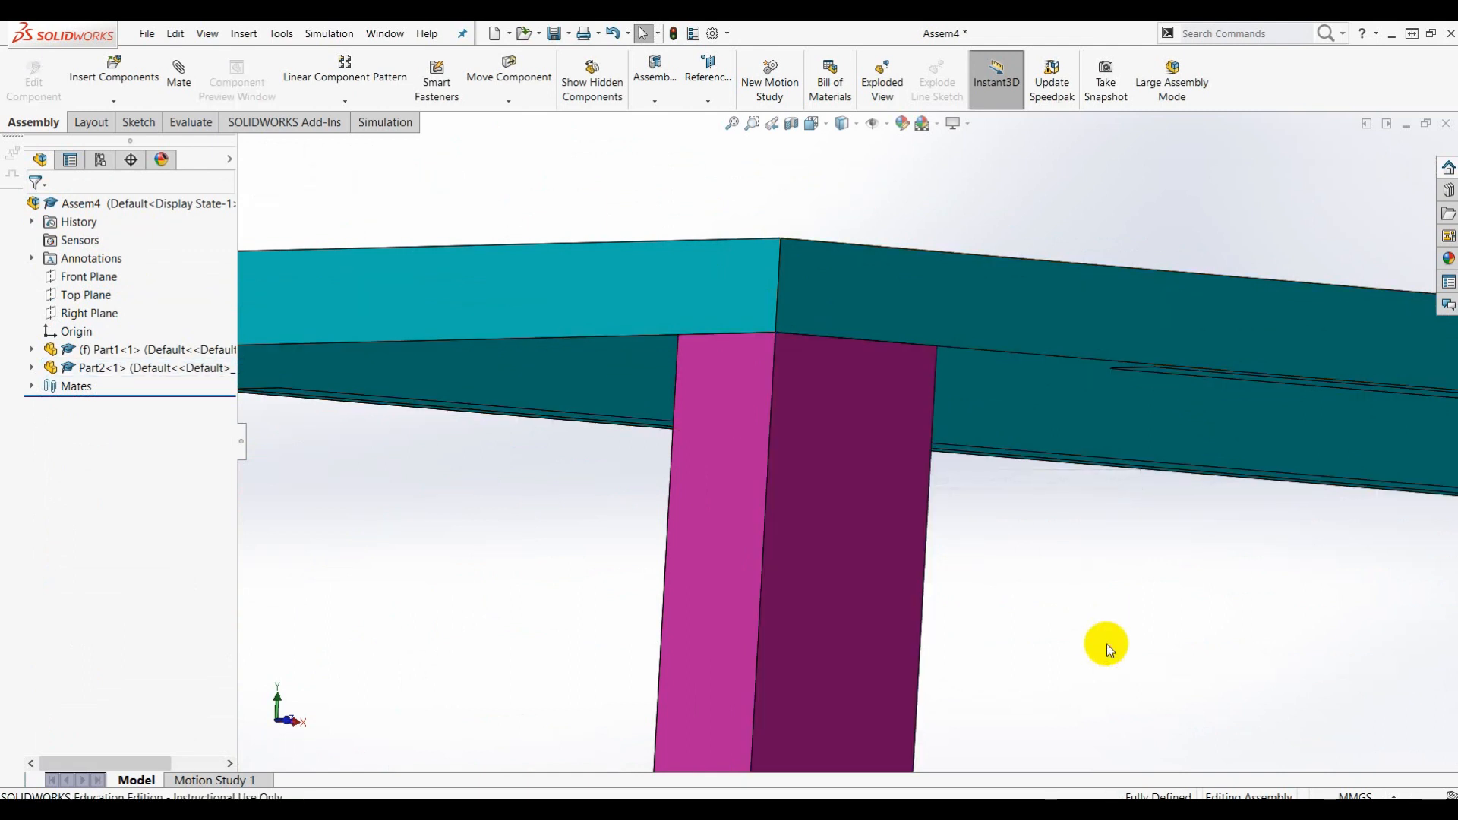
left_click(854, 427)
left_click(996, 620)
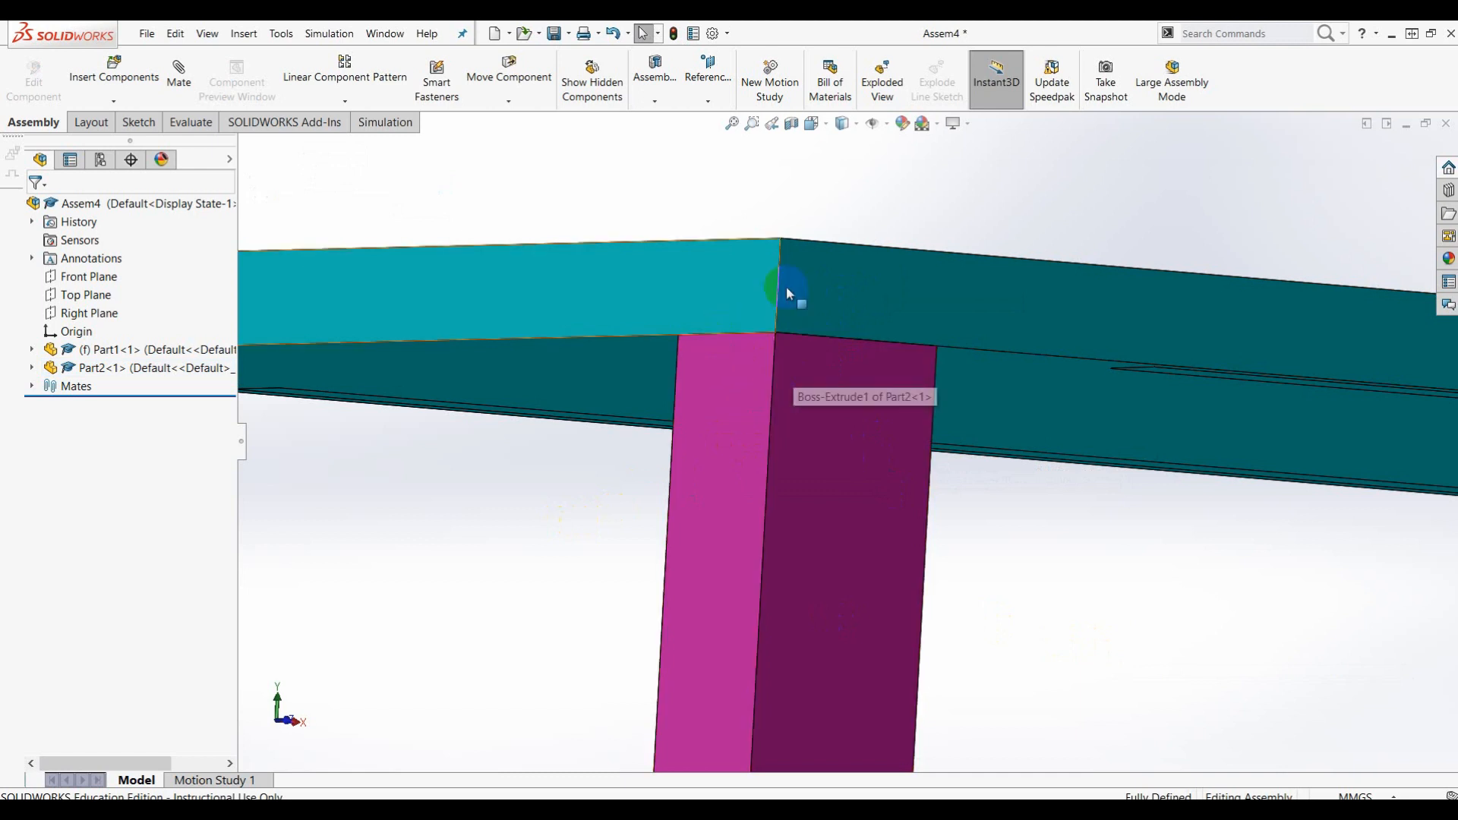
scroll(887, 312, "up", 2)
scroll(942, 464, "up", 2)
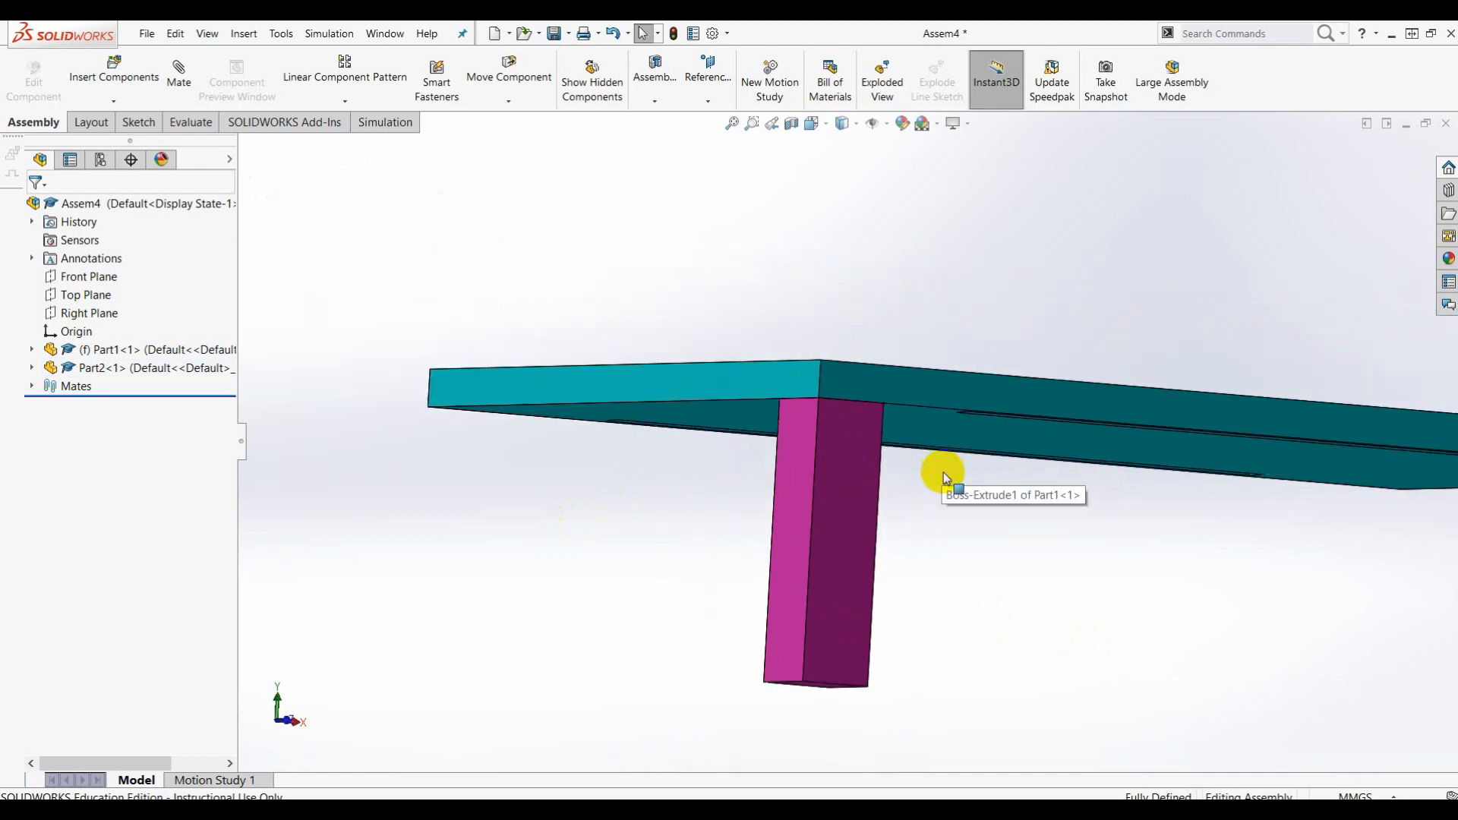
middle_click_drag(940, 471, 772, 476)
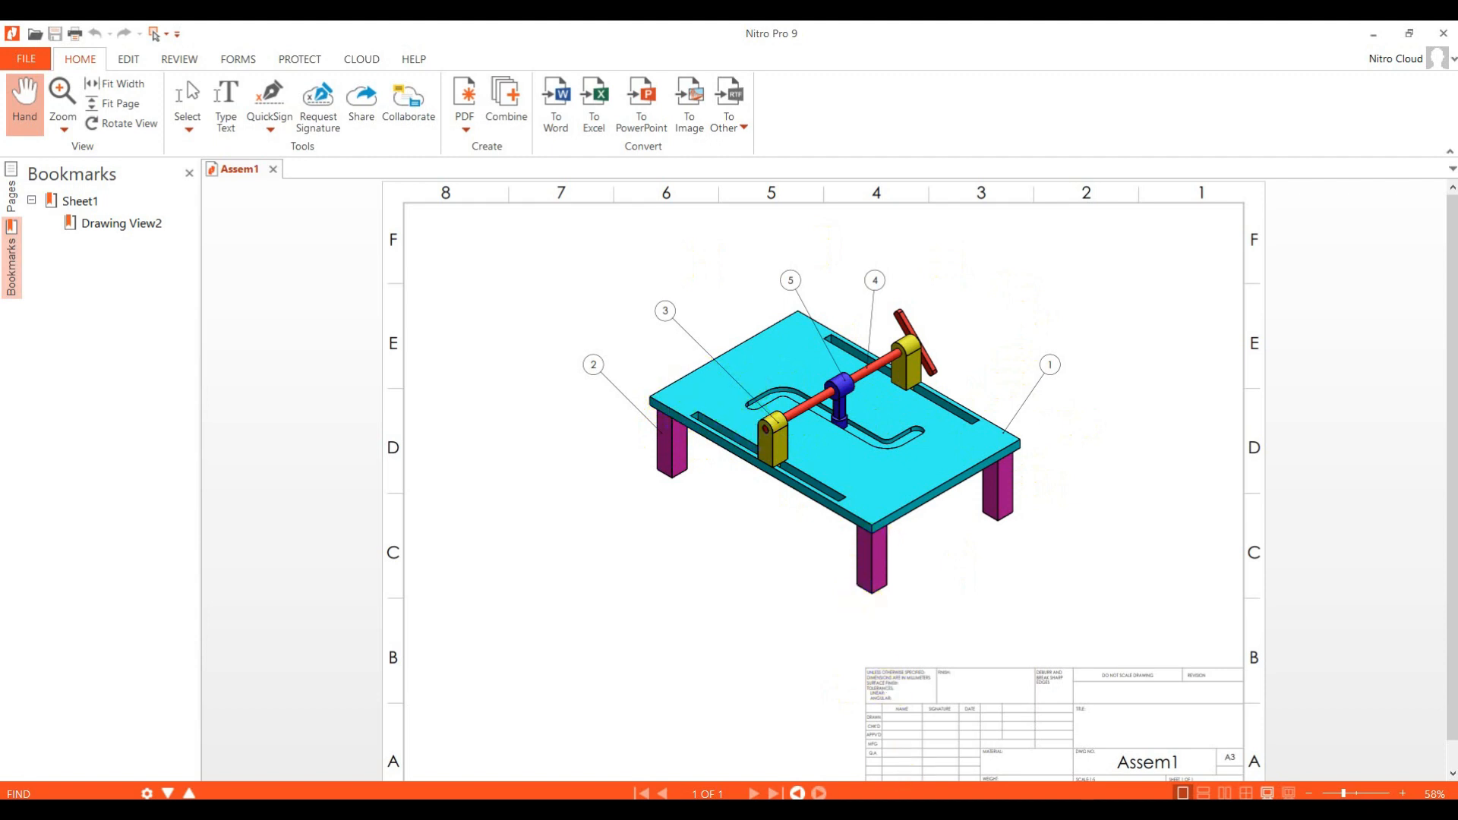
mouse_move(867, 810)
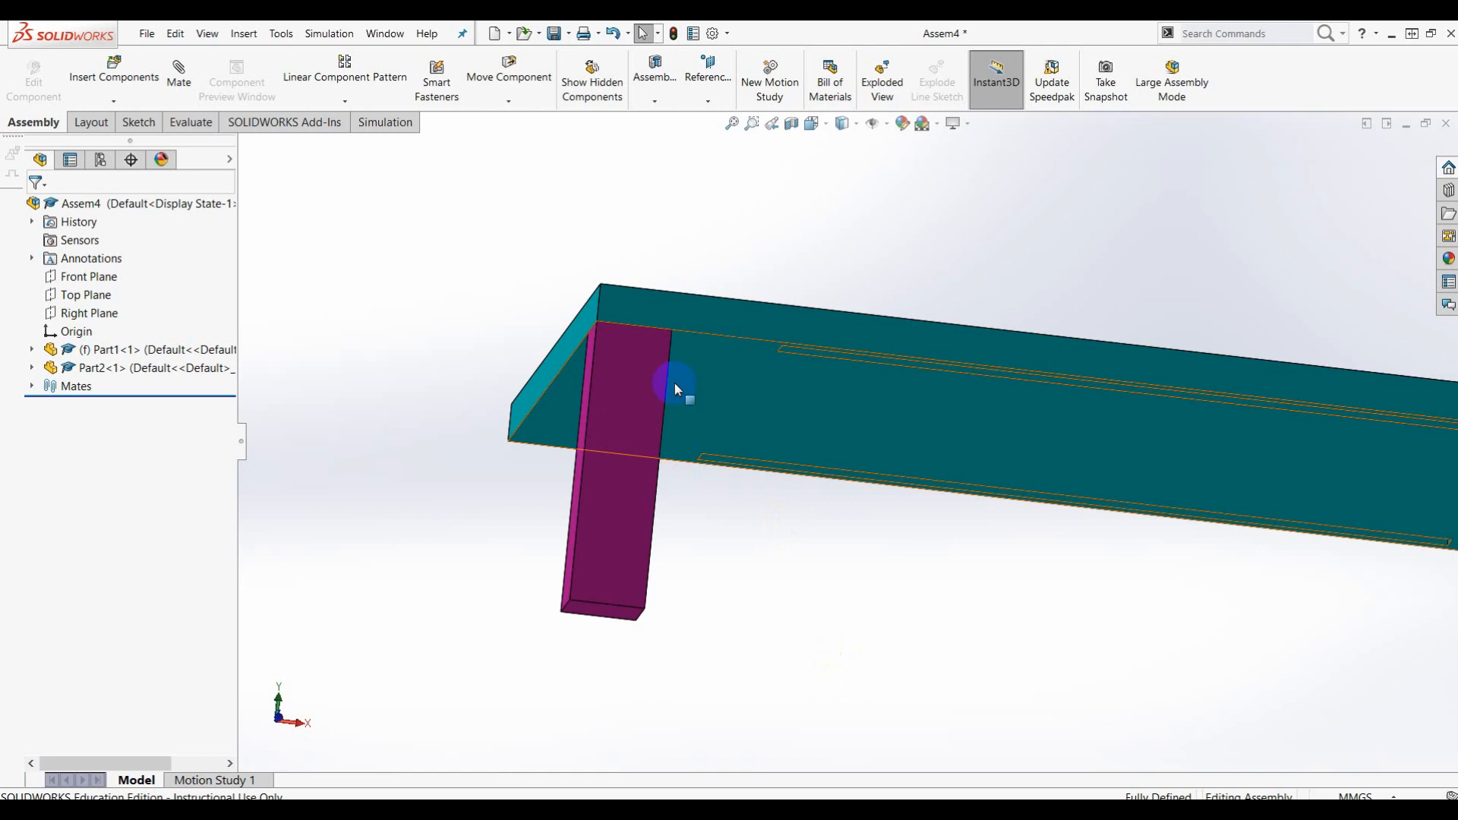
Review the three coincident mates and delete the two edge mates, Coincident2 and Coincident3, keeping Coincident1
left_click(32, 386)
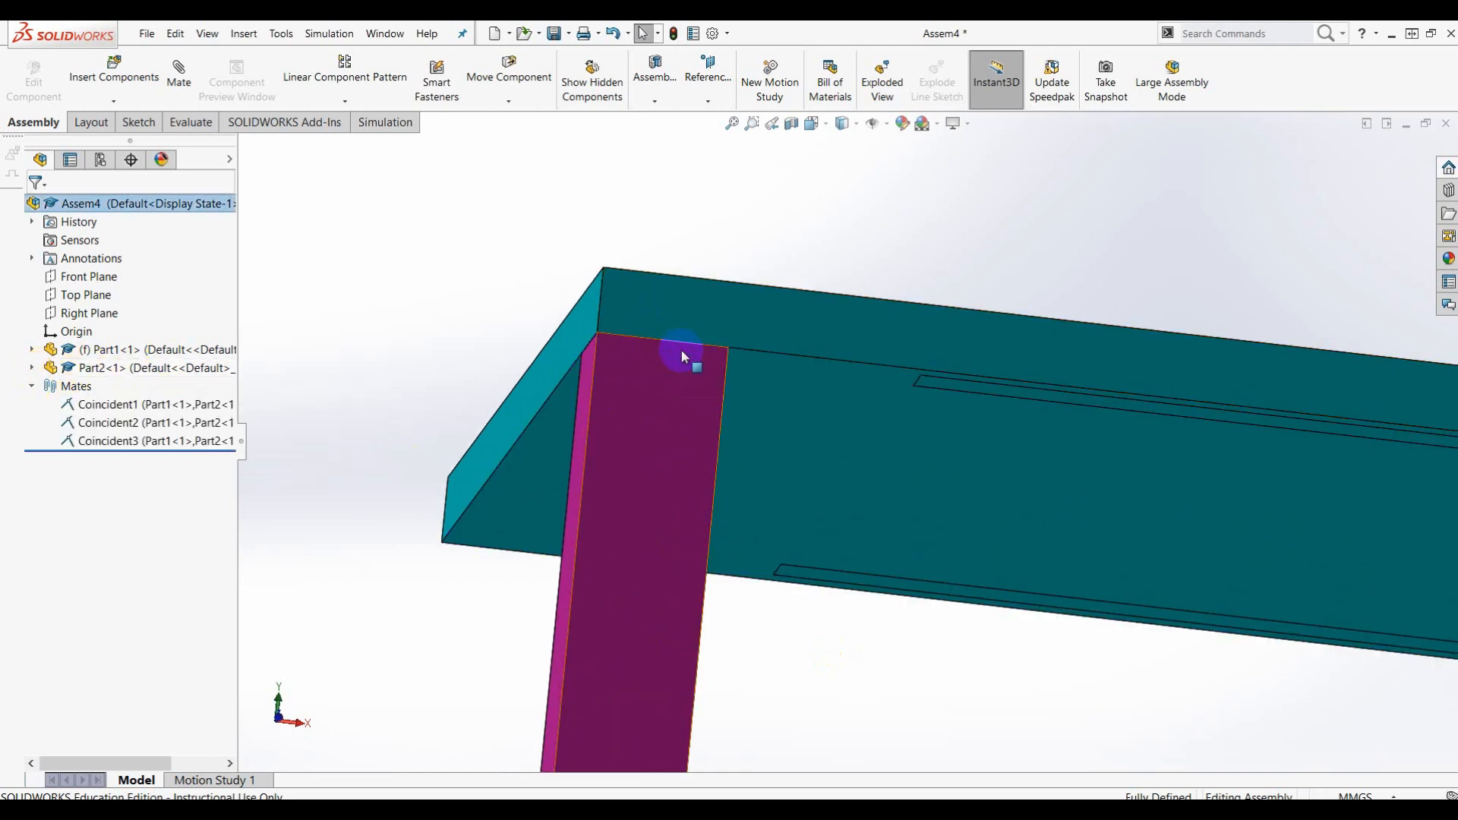
left_click(103, 404)
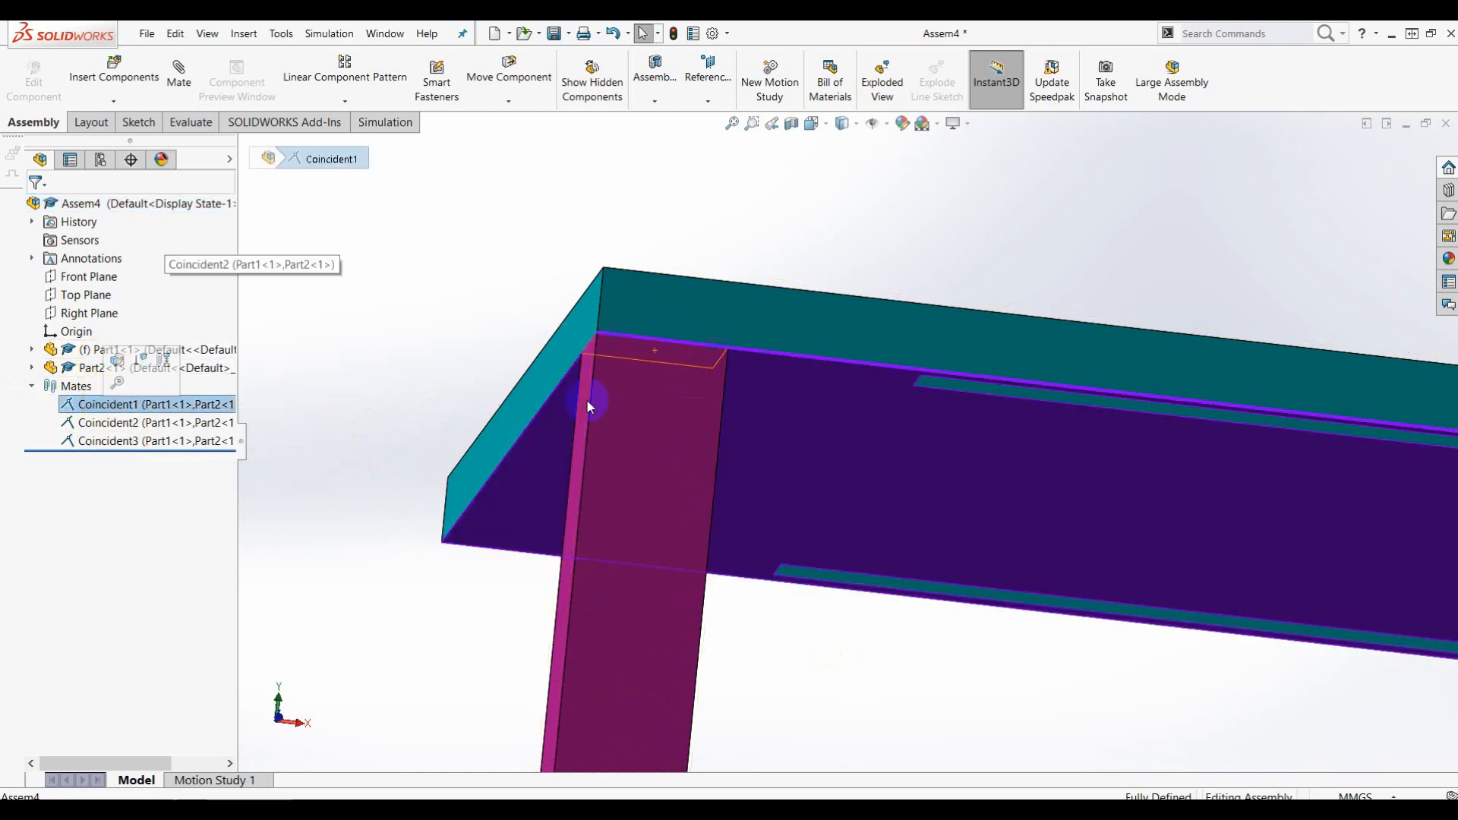
left_click(134, 422)
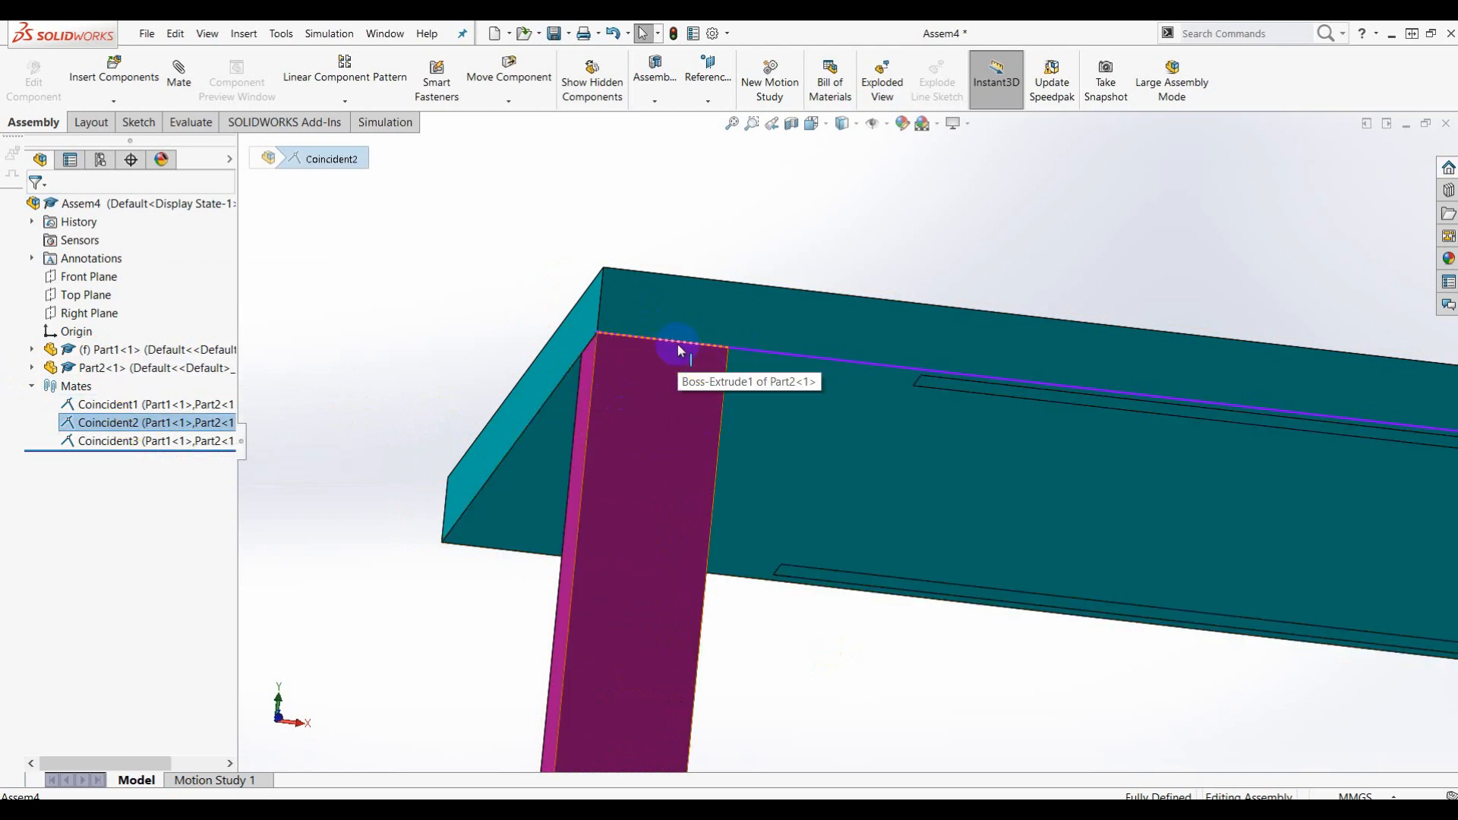
left_click(119, 442)
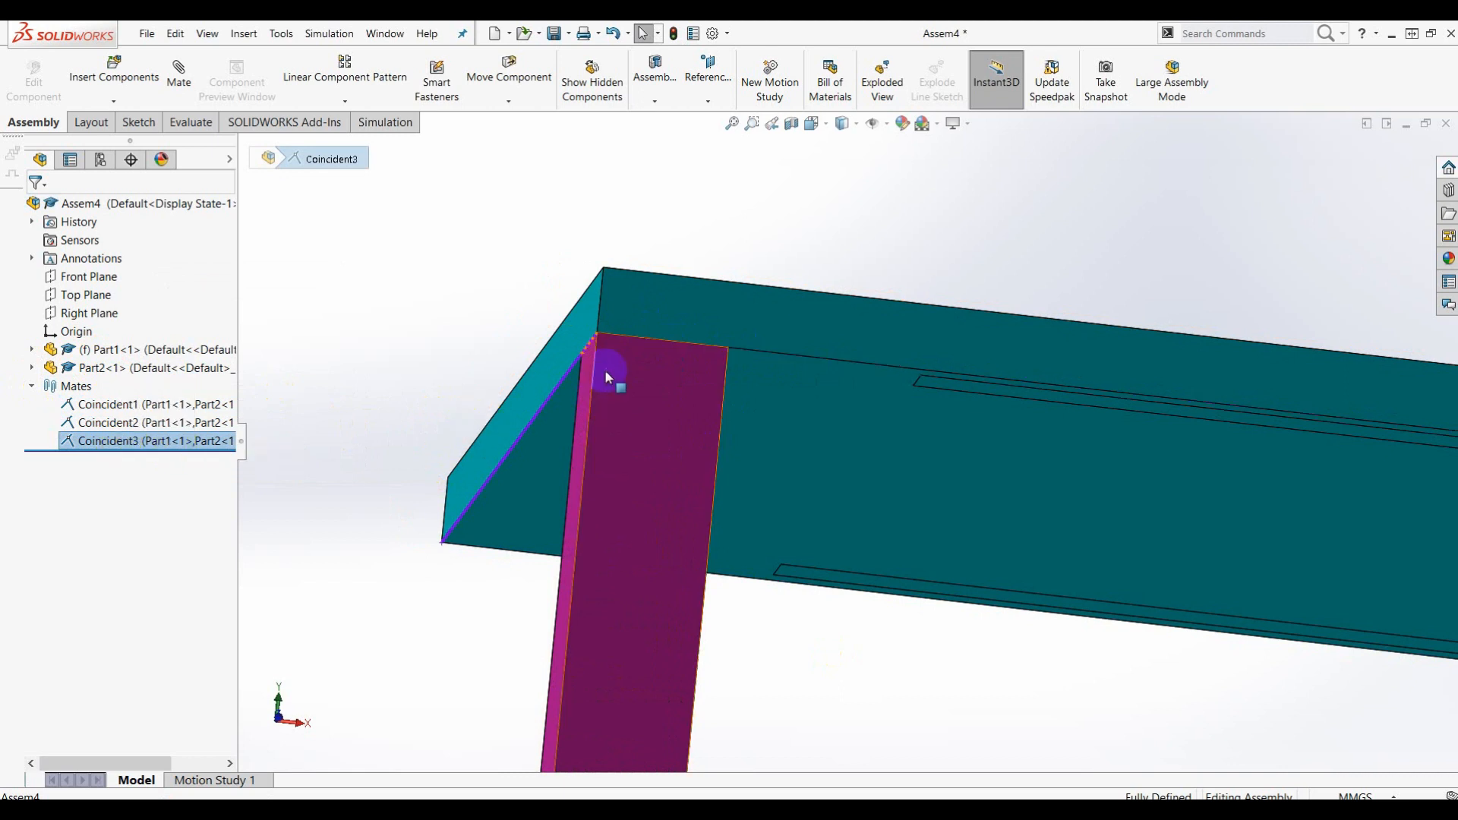
left_click(102, 427)
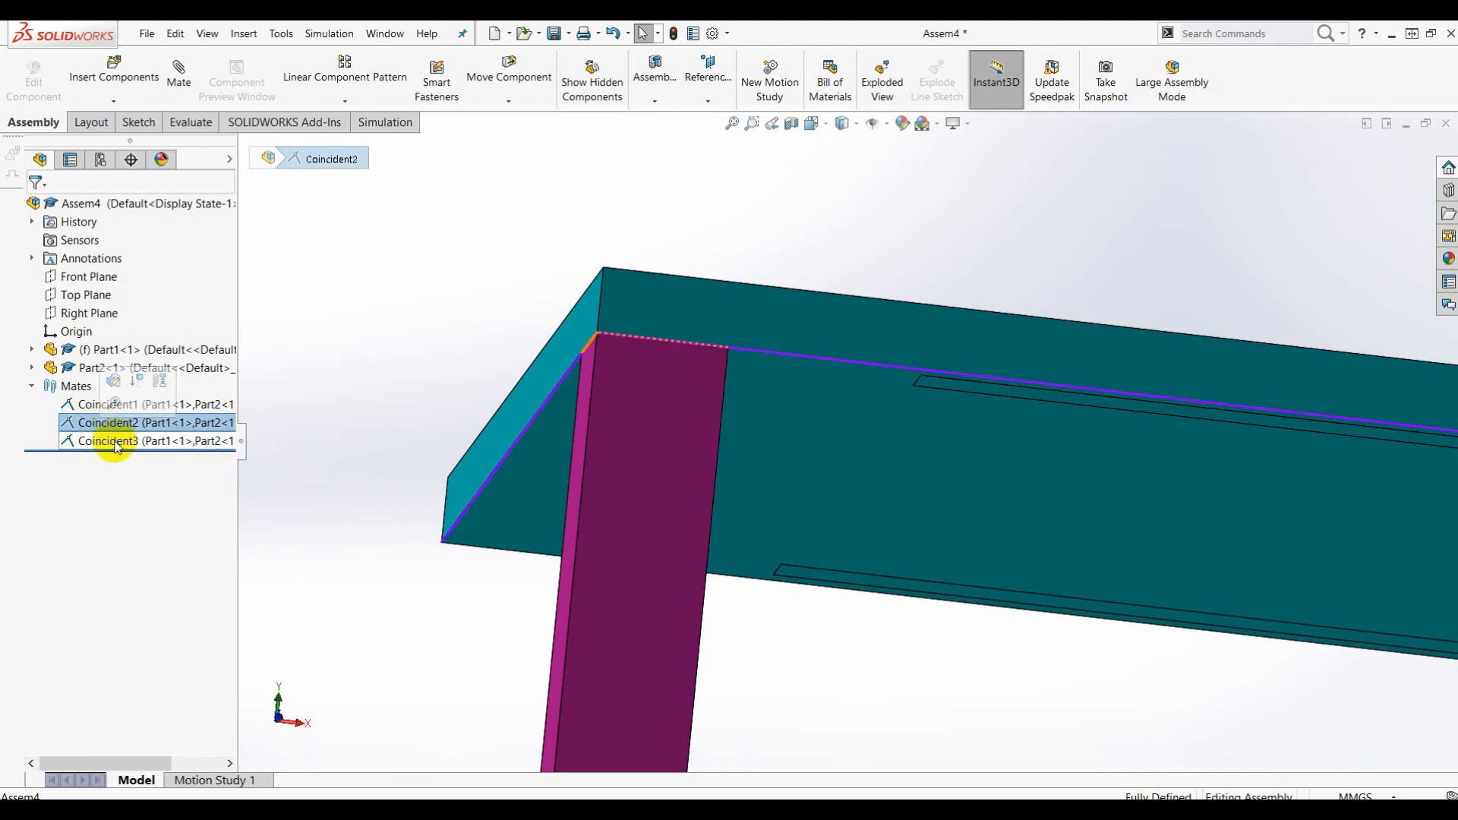
right_click(110, 427)
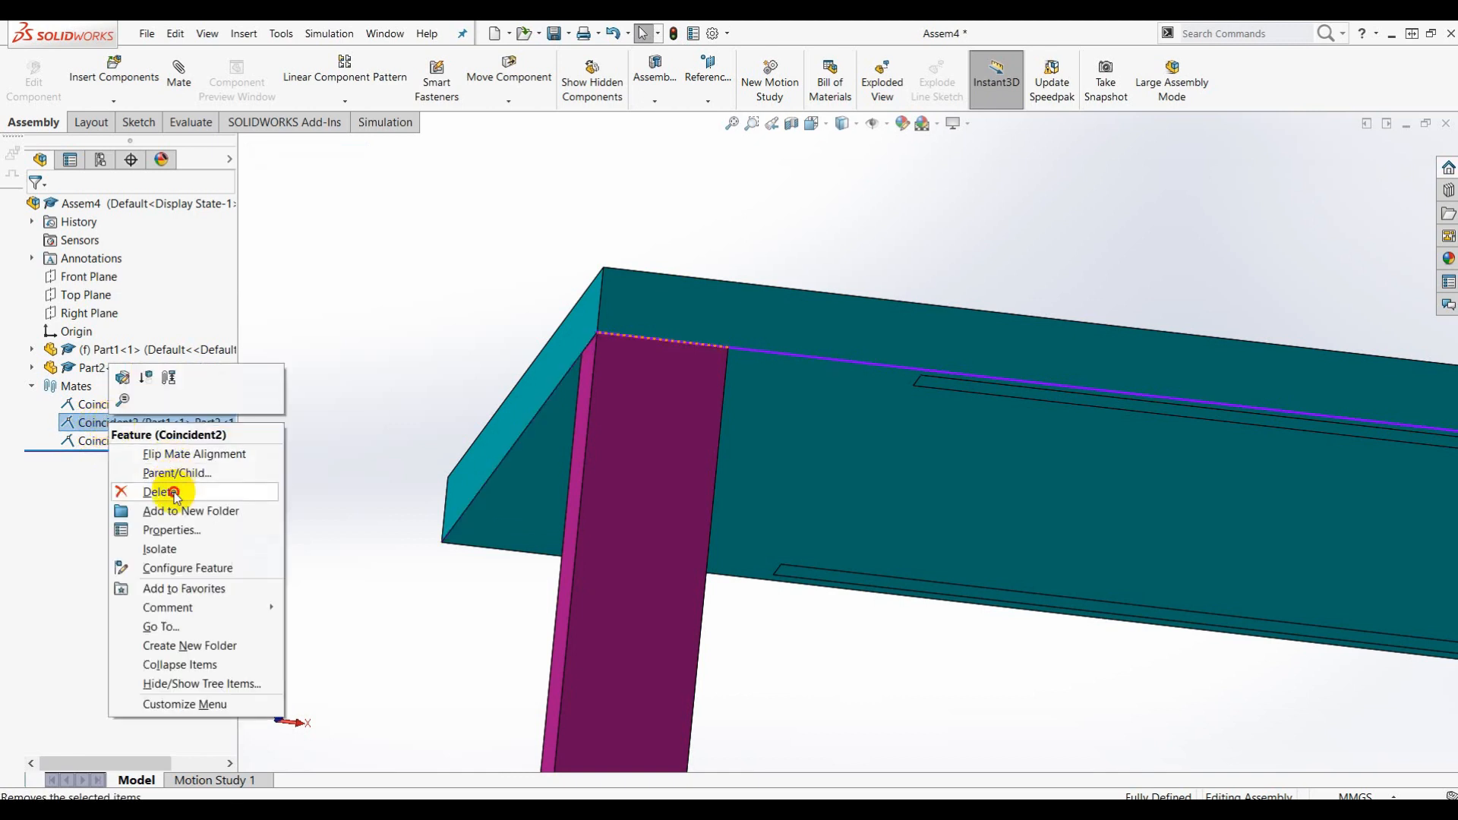
left_click(165, 490)
left_click(815, 328)
left_click(141, 423)
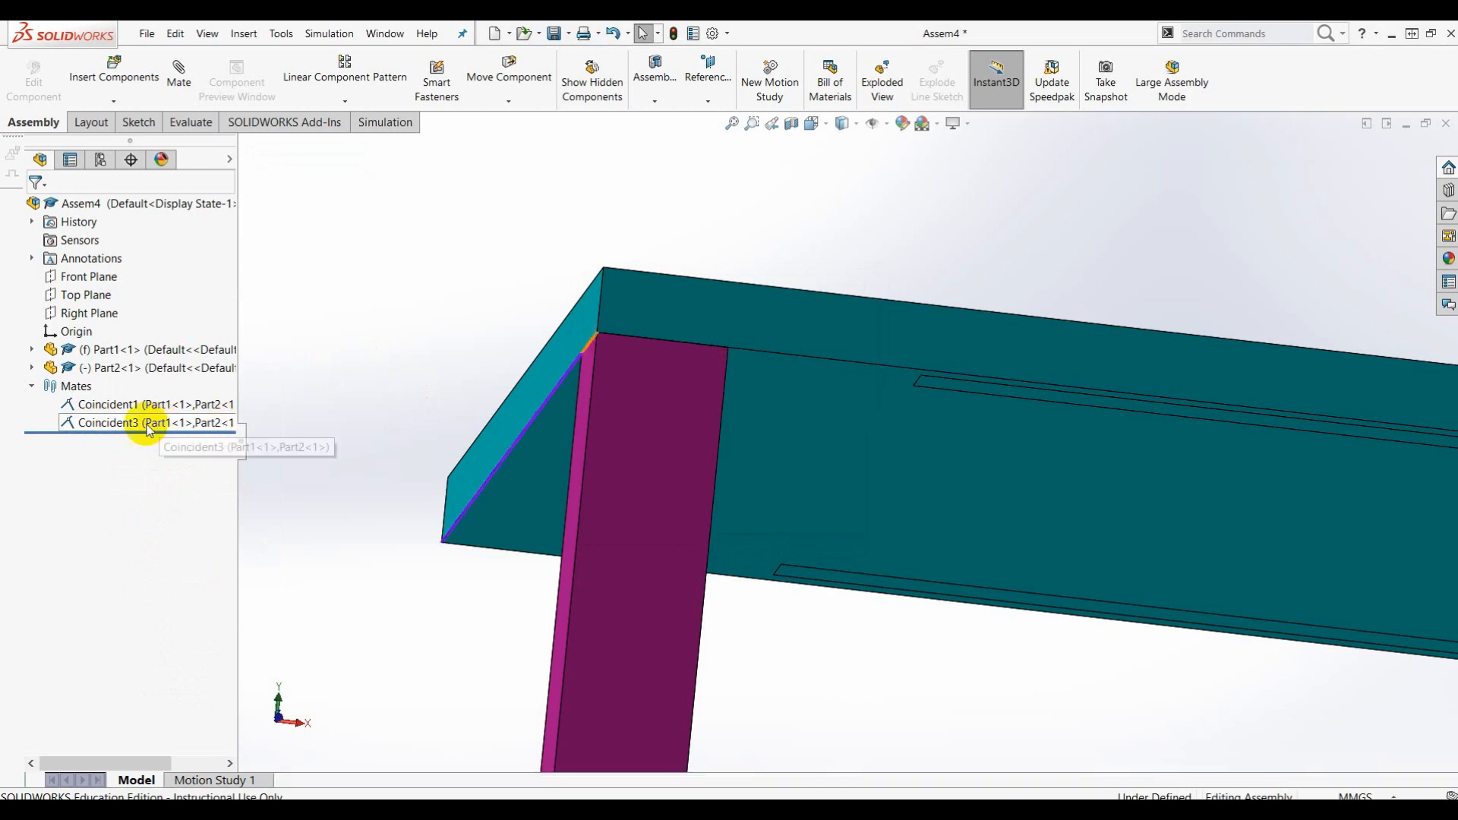
right_click(138, 425)
left_click(186, 486)
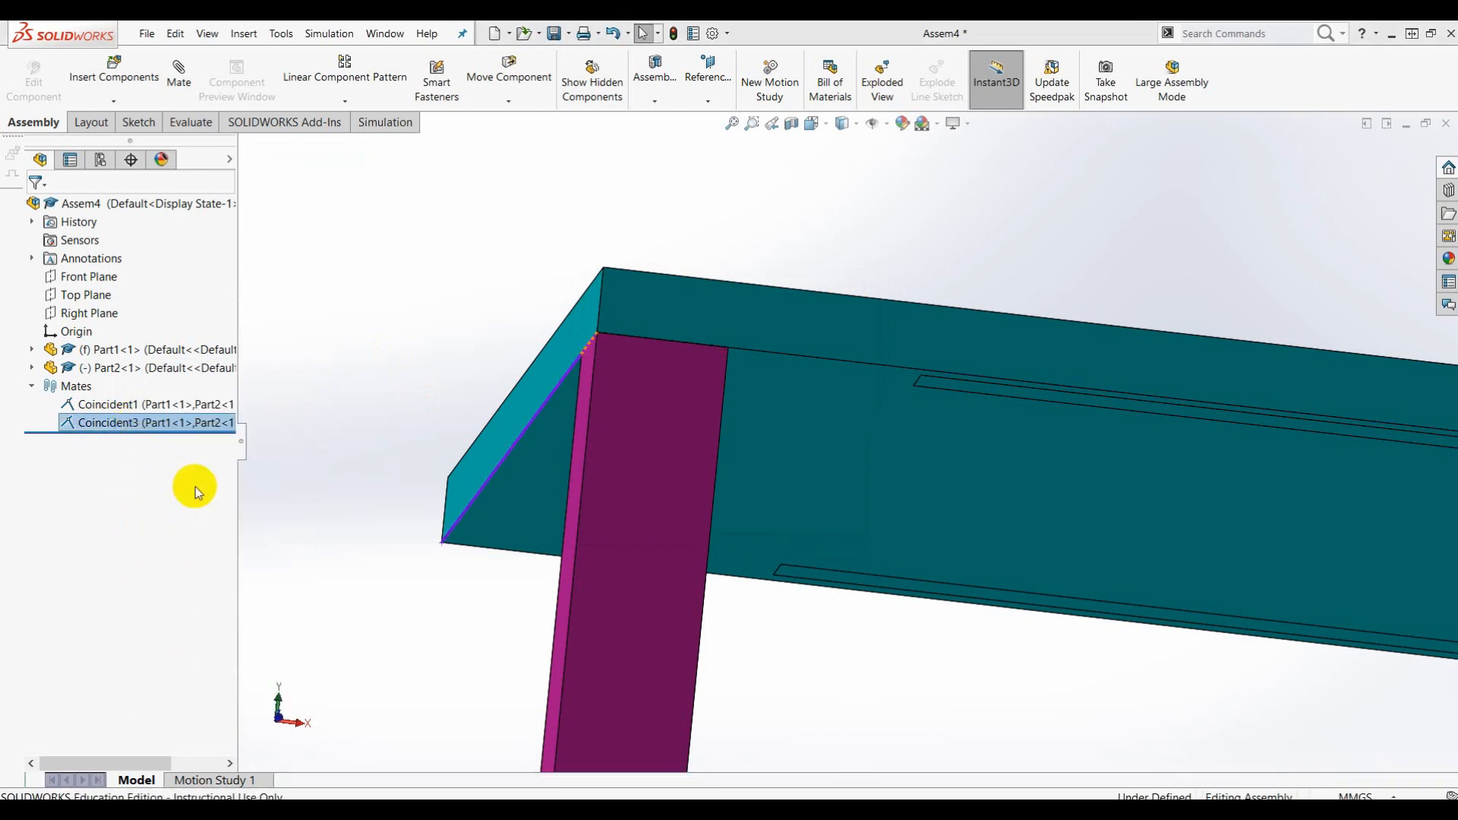
left_click(828, 329)
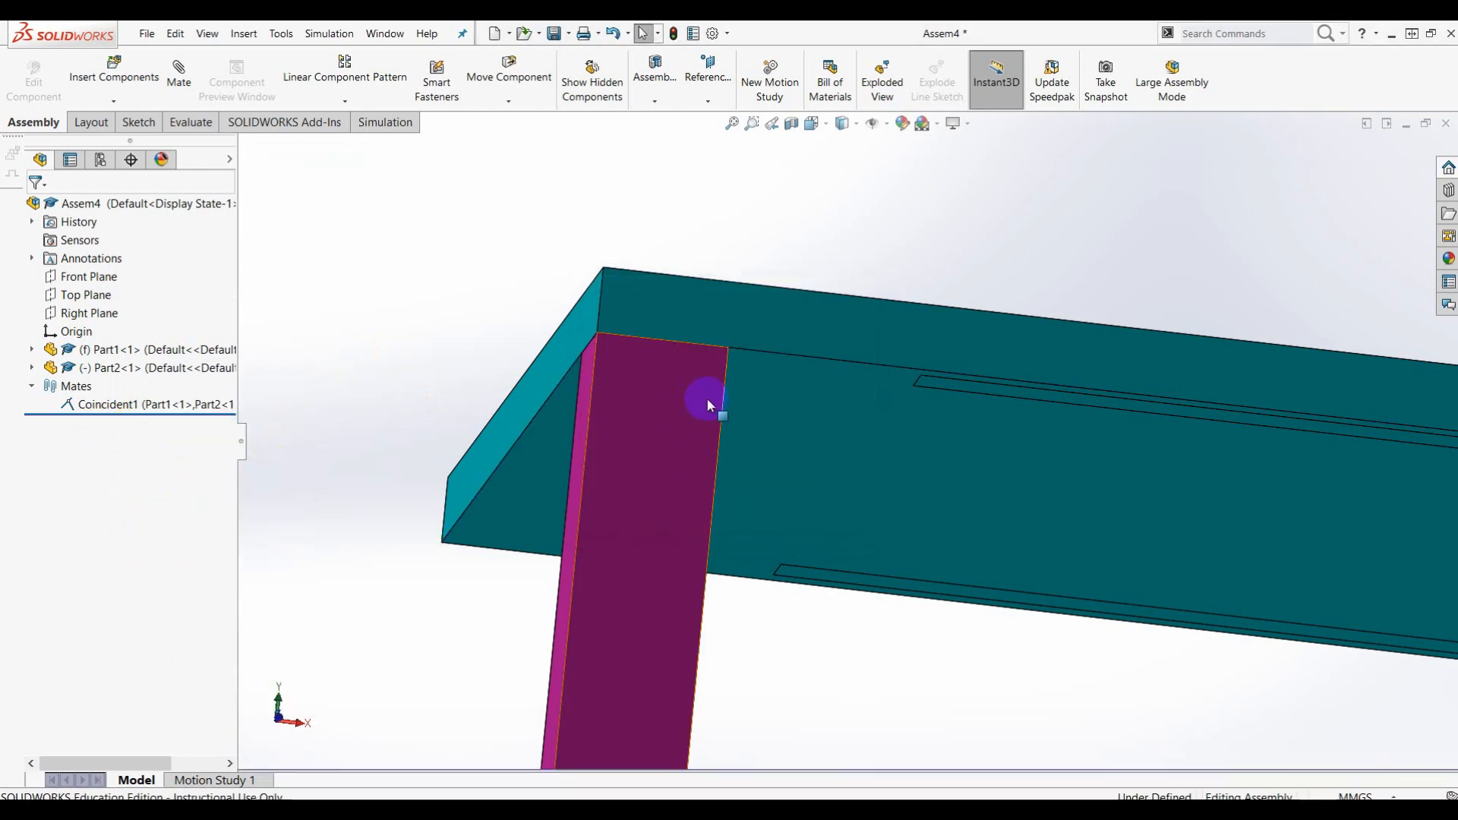
Move the leg inward across the plate's underside, away from both corner edges, and clear the selection
scroll(708, 399, "down", 2)
left_click_drag(686, 373, 612, 375)
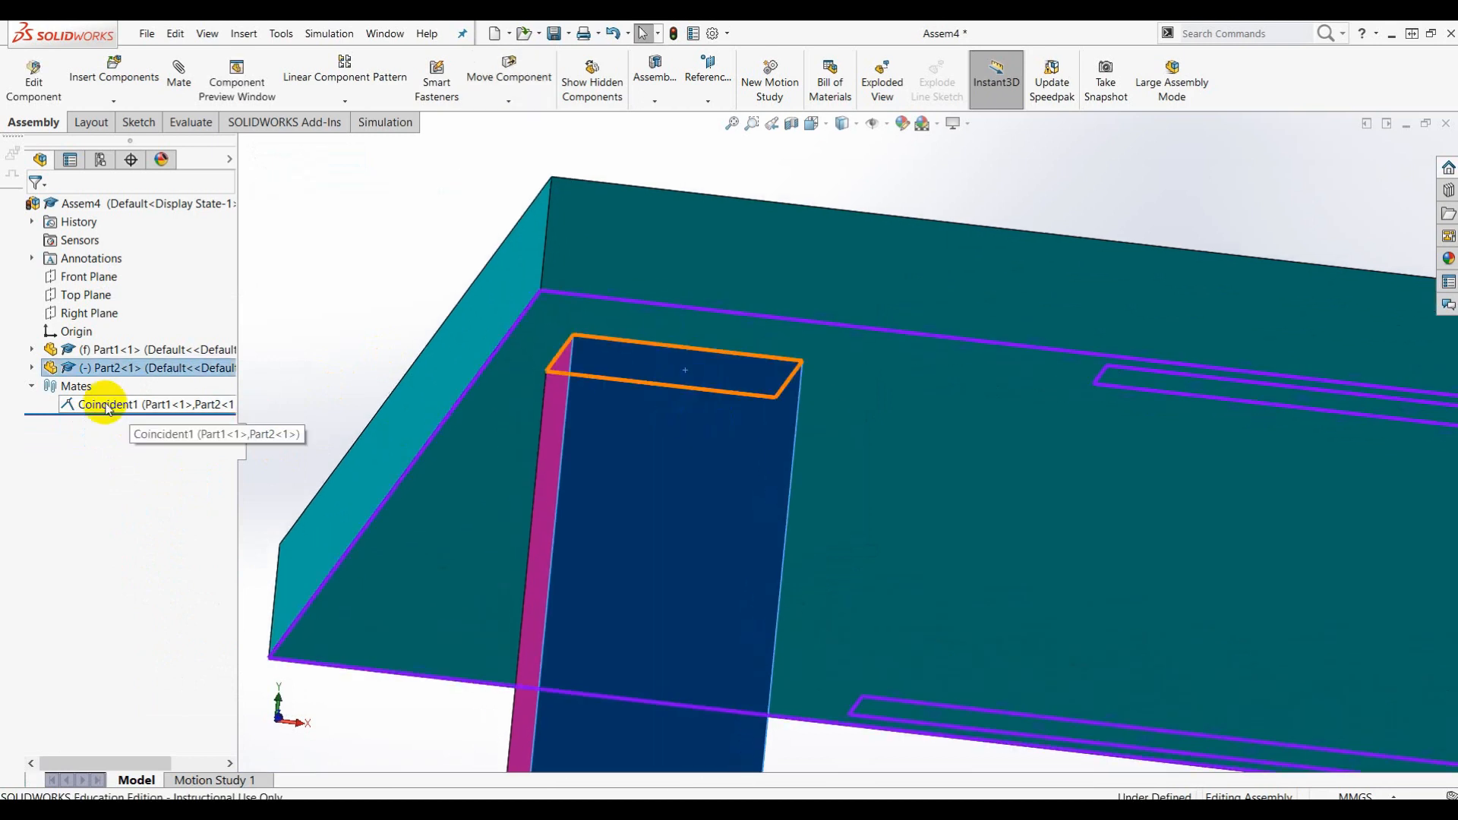
scroll(718, 486, "up", 5)
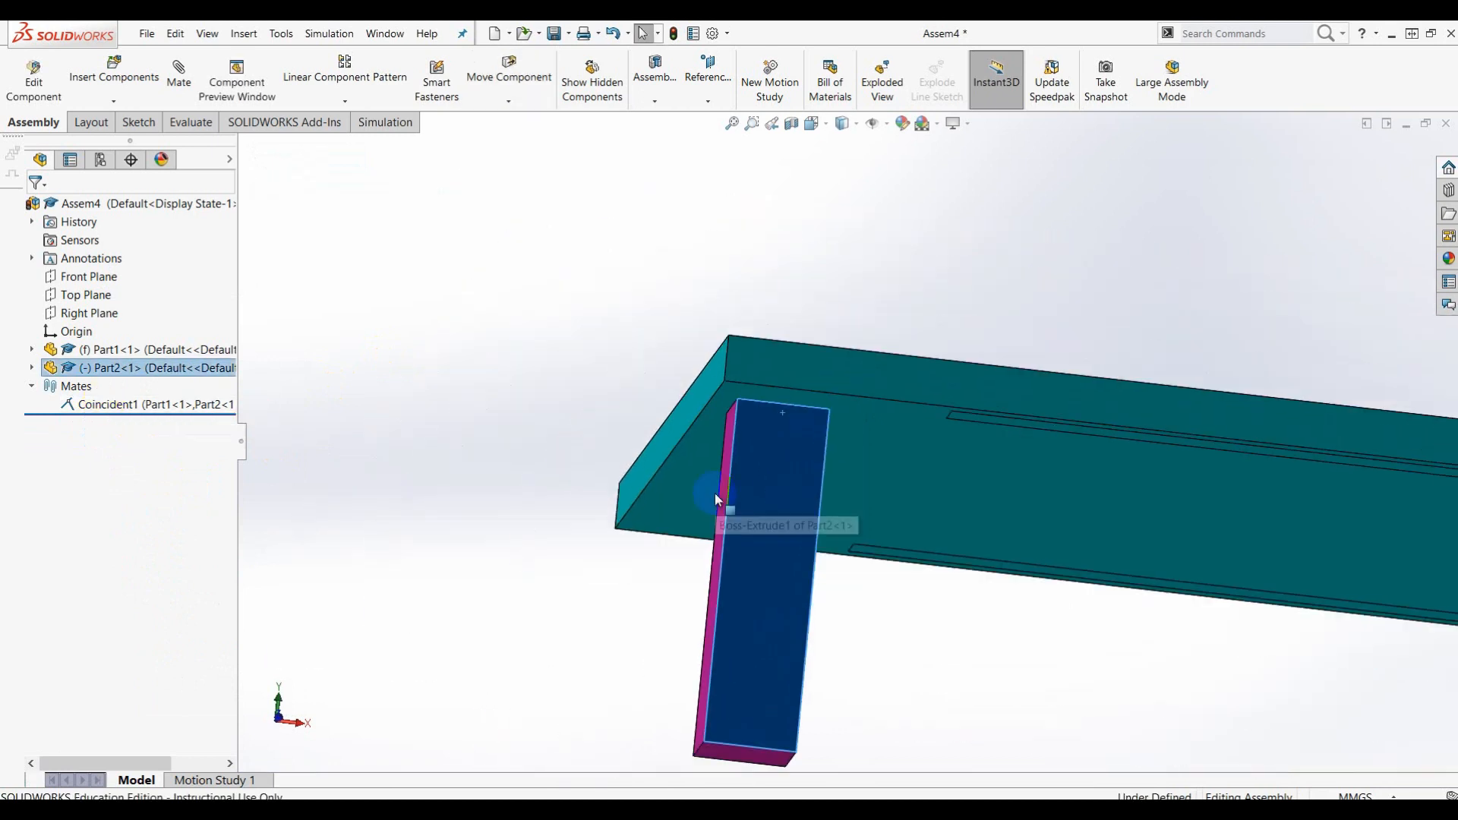
left_click(969, 244)
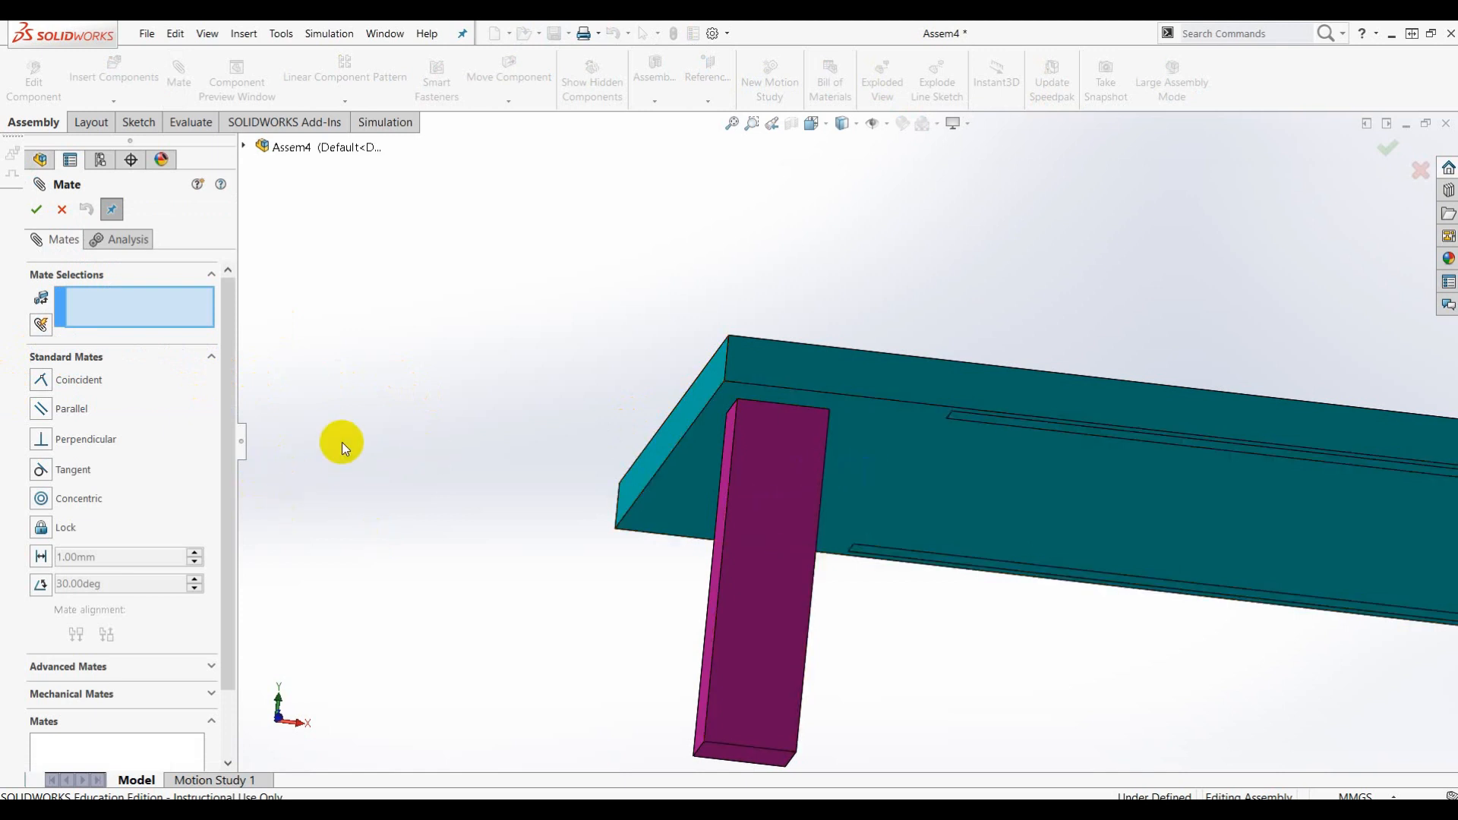
Add a 5 mm distance mate between the leg's front face and the plate's front long side face
left_click(42, 559)
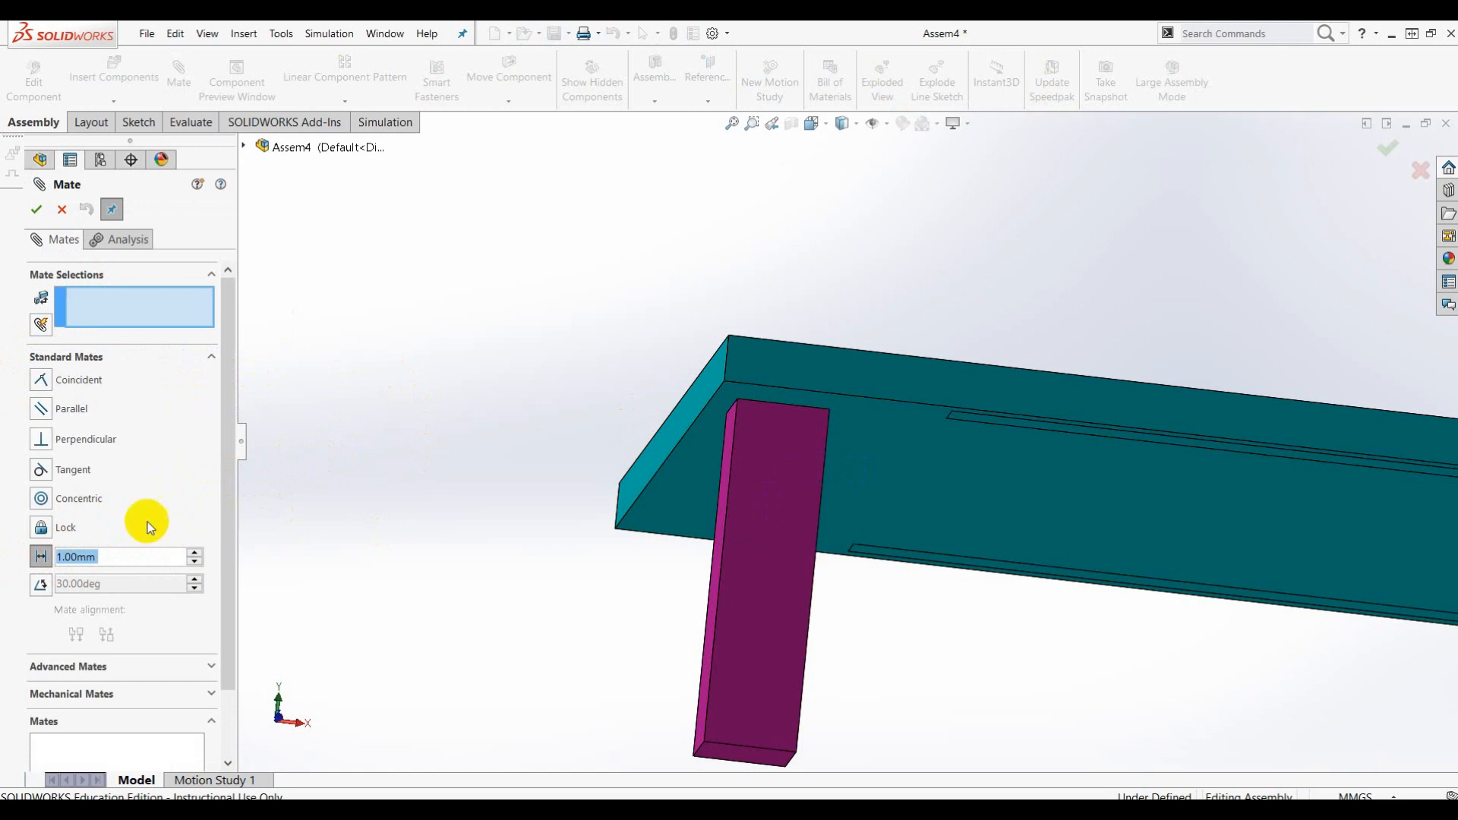
type("5")
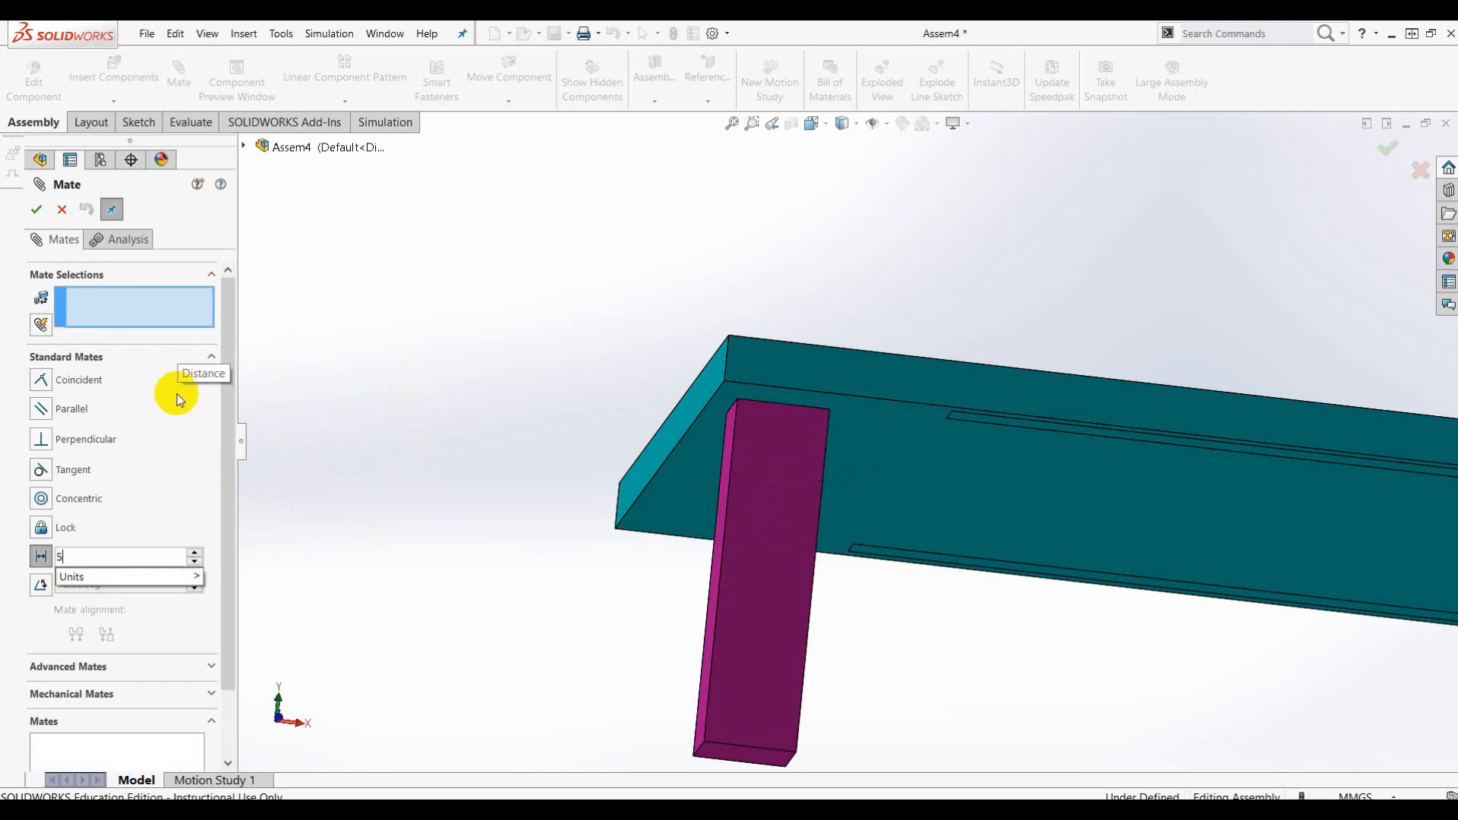
key("Return")
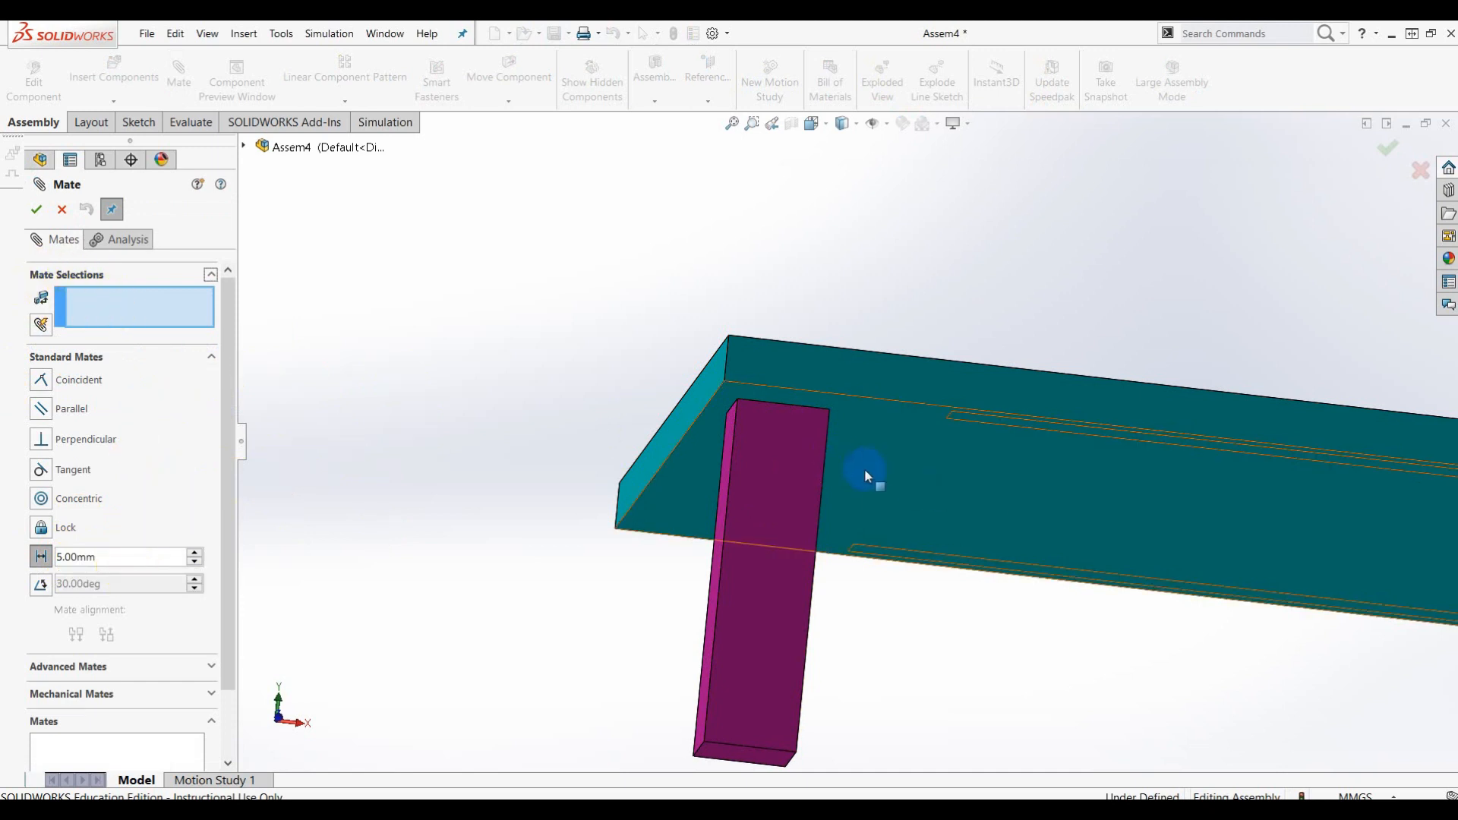
scroll(828, 455, "down", 2)
scroll(833, 454, "up", 1)
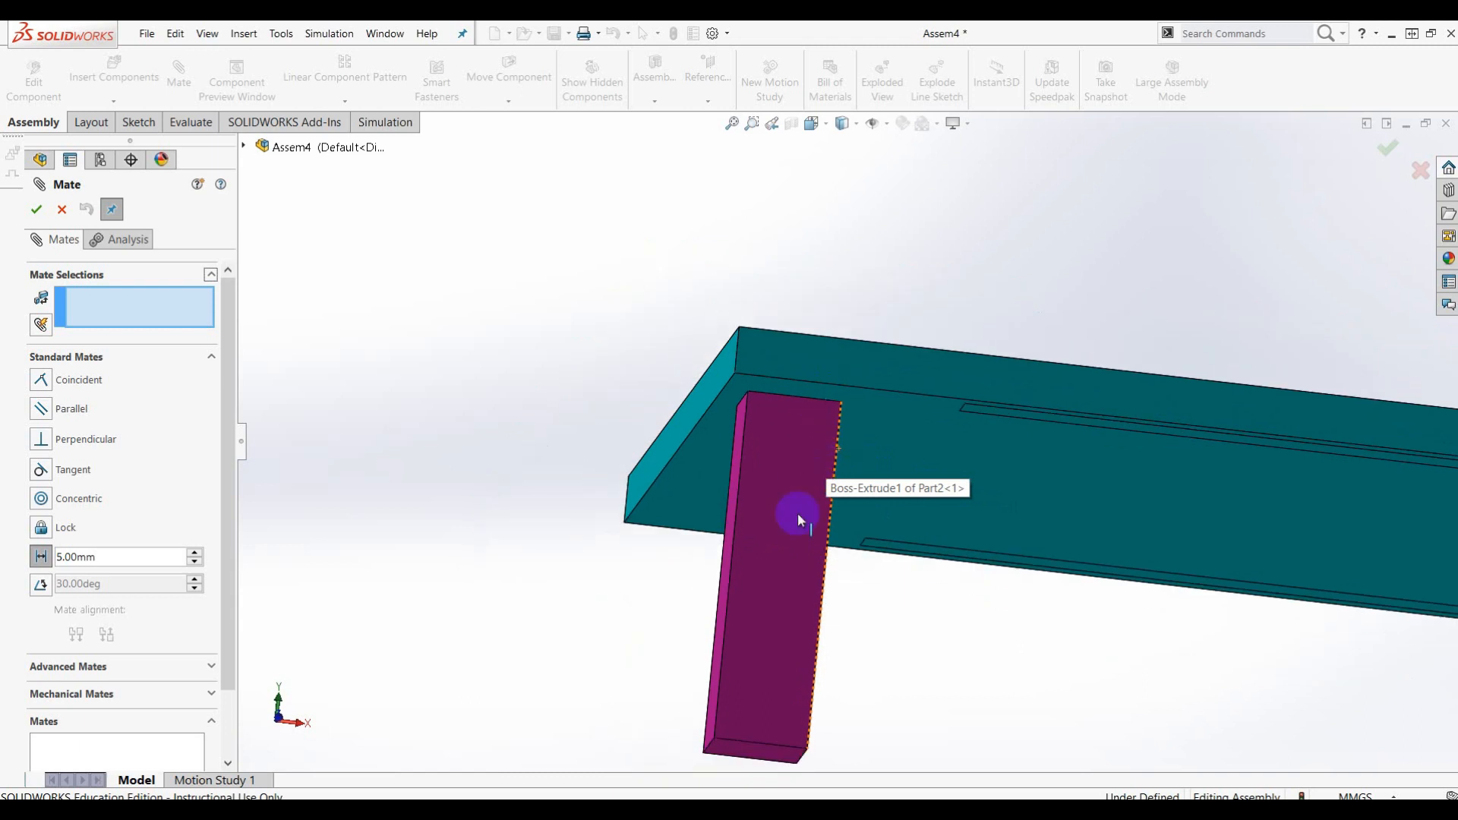
mouse_move(1054, 616)
middle_mouse_down()
mouse_move(1023, 602)
mouse_move(1050, 621)
middle_mouse_up()
scroll(871, 510, "down", 3)
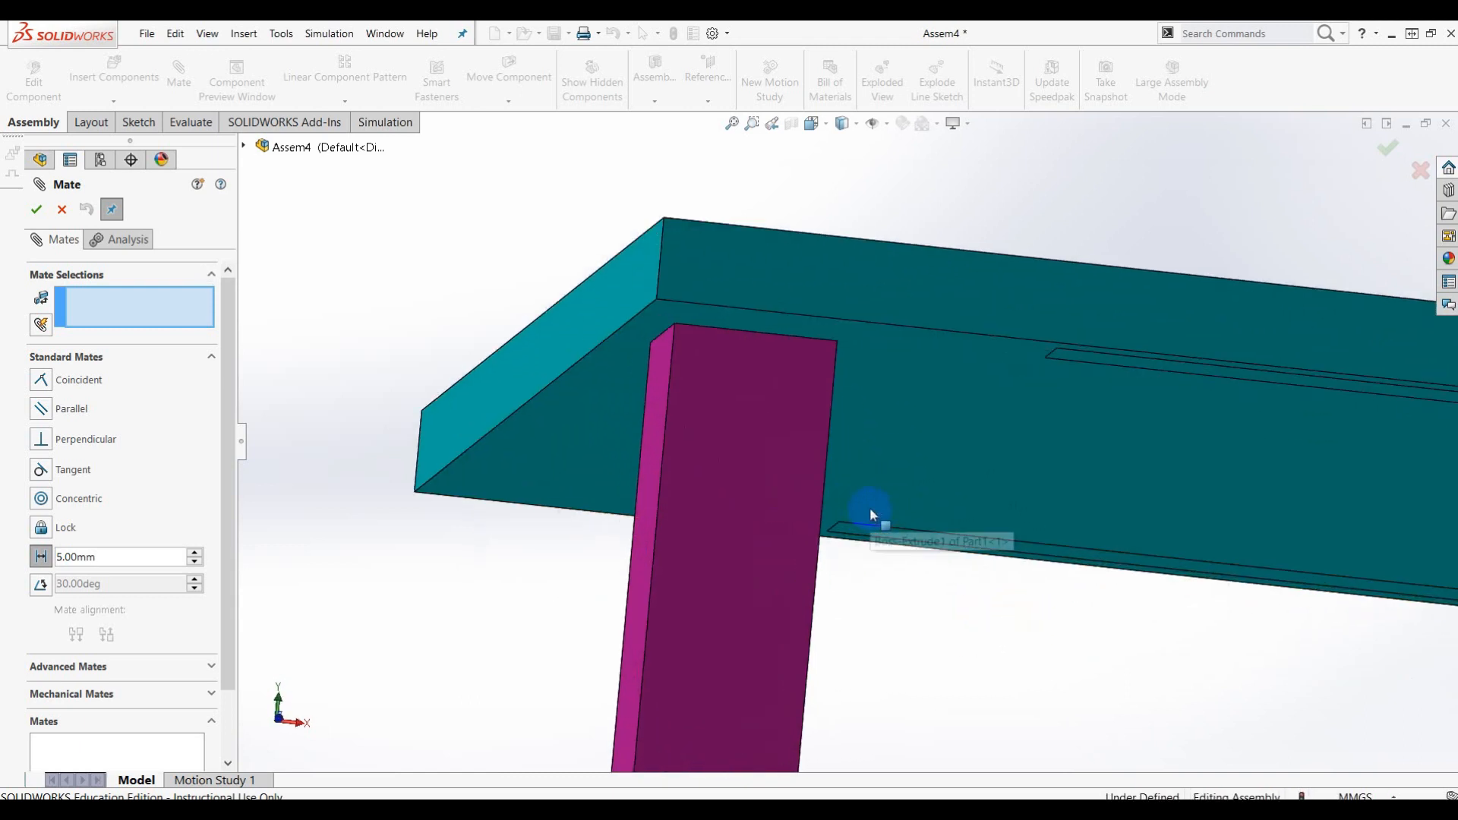
left_click(750, 382)
left_click(744, 264)
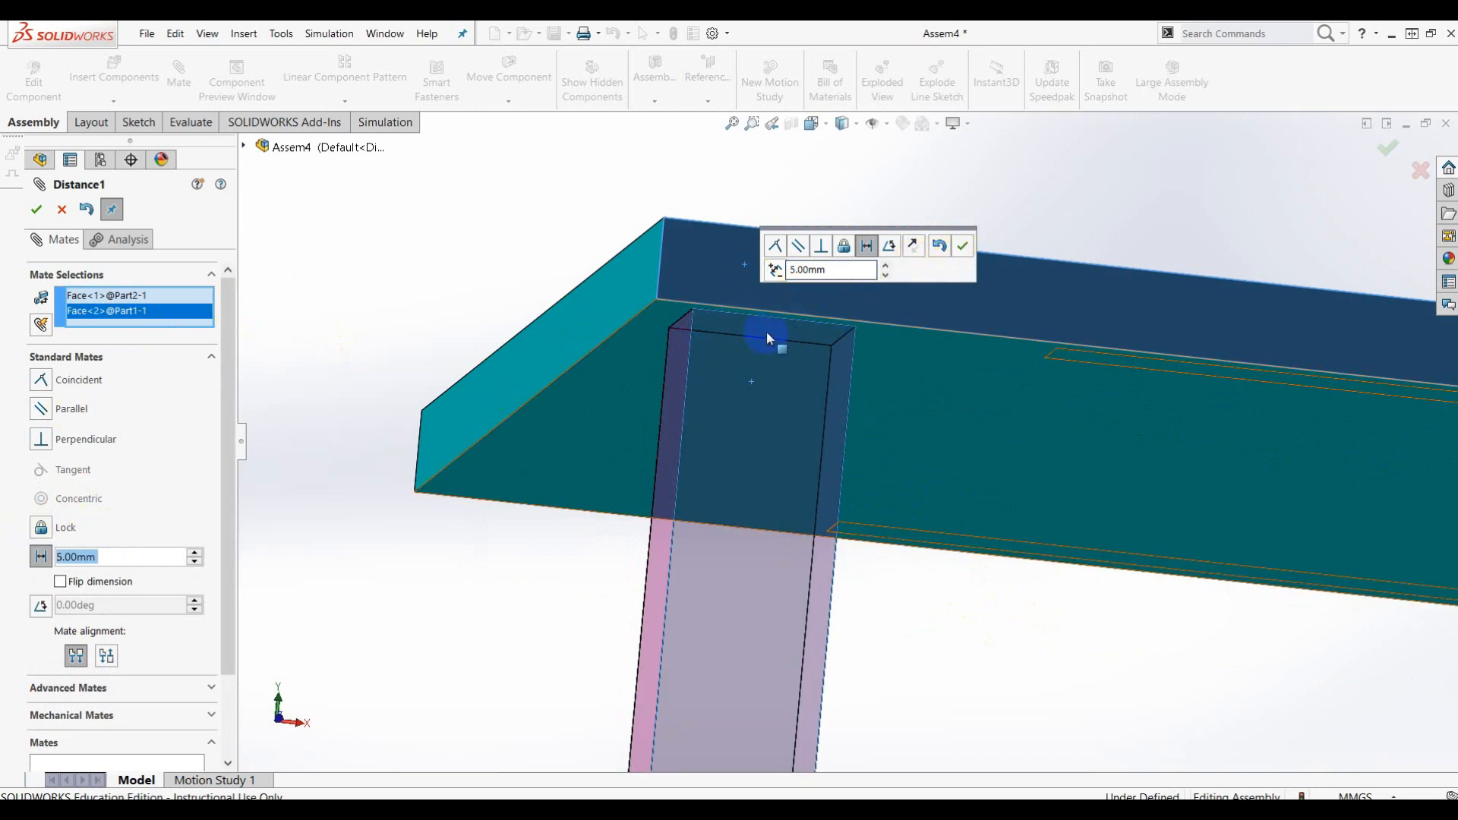
left_click(962, 246)
left_click(963, 246)
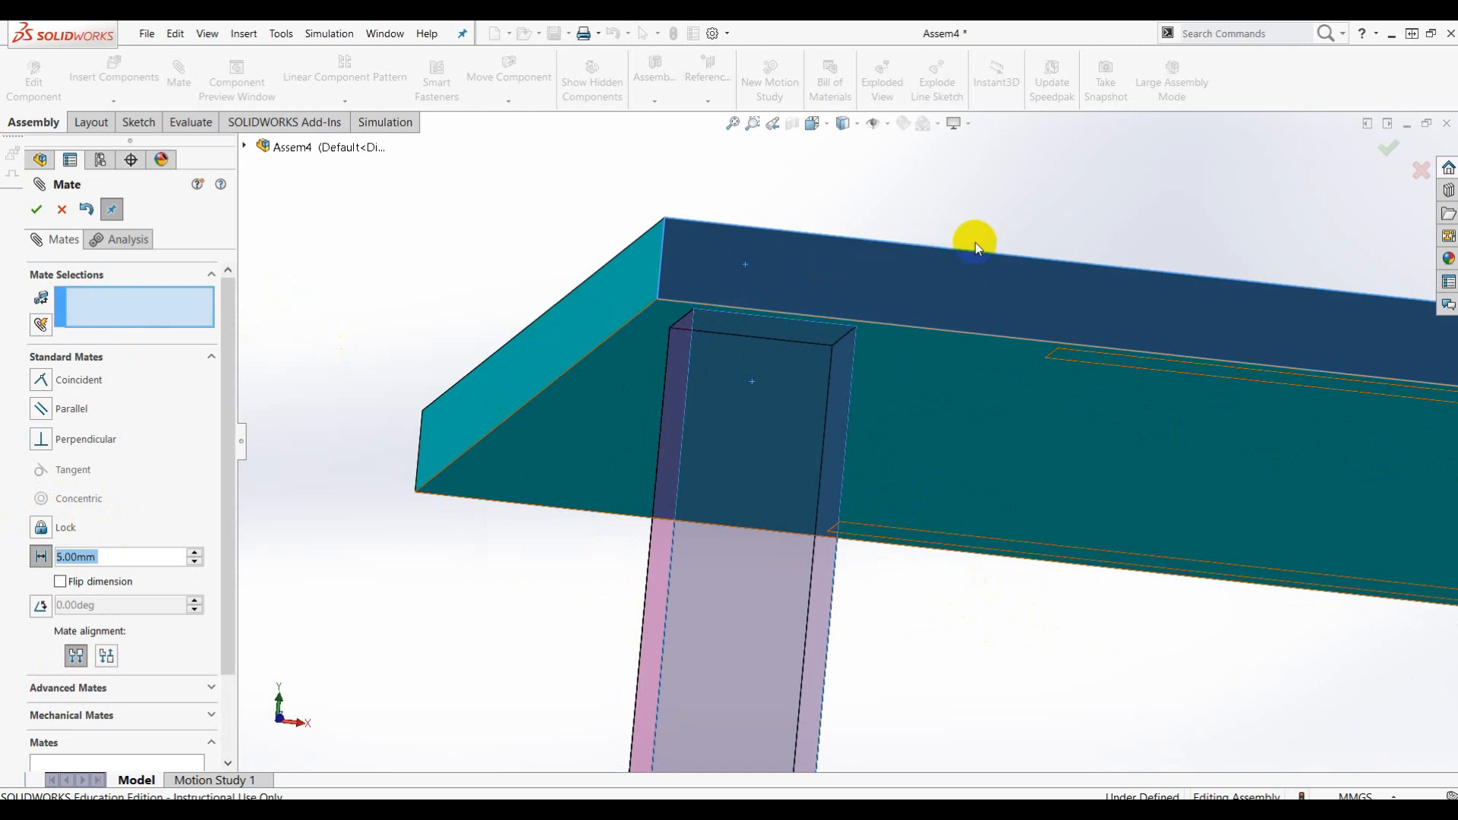
left_click(896, 285)
scroll(774, 319, "down", 4)
scroll(791, 337, "down", 2)
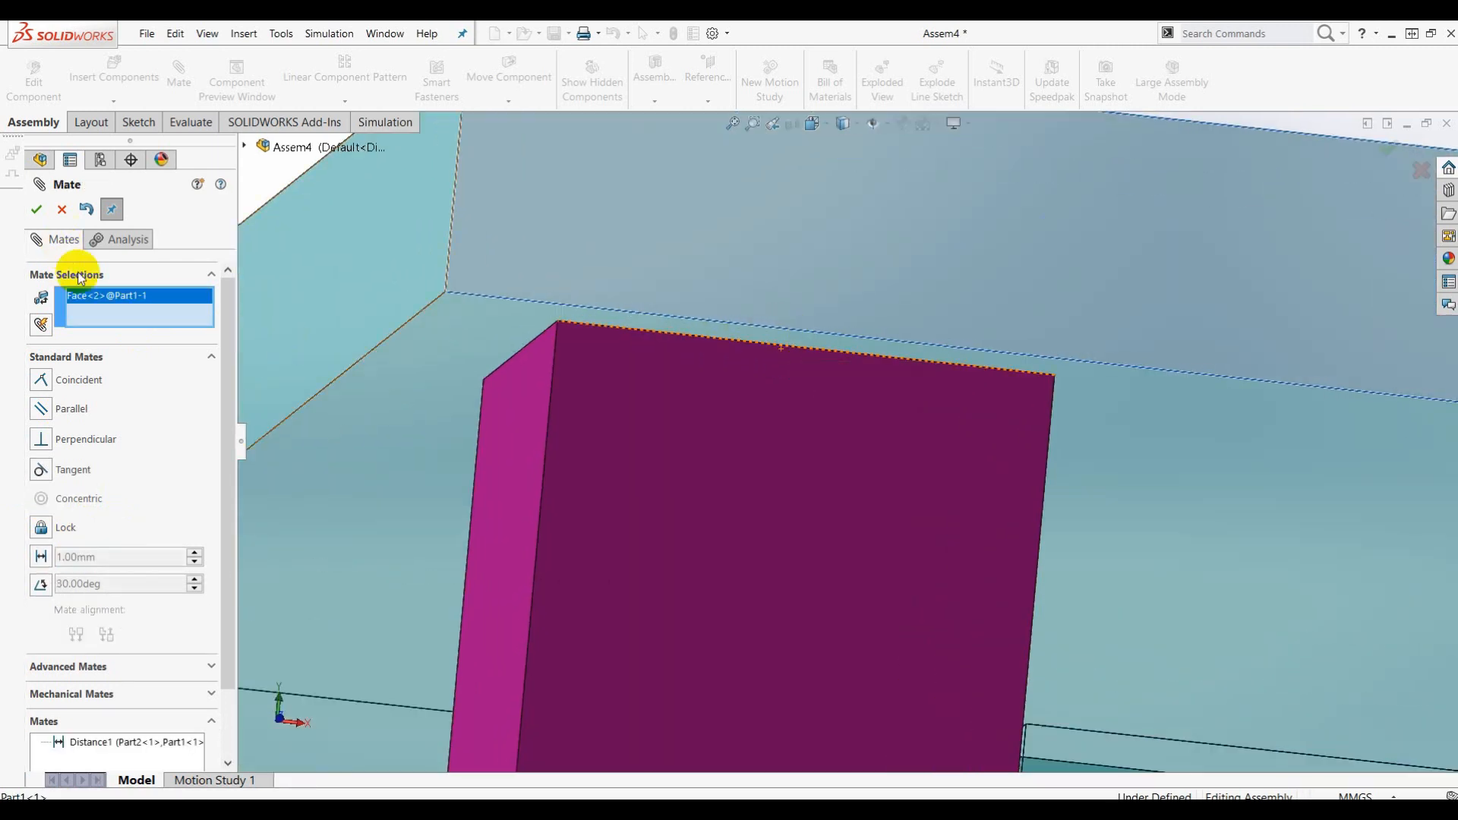
left_click(94, 299)
key("Delete")
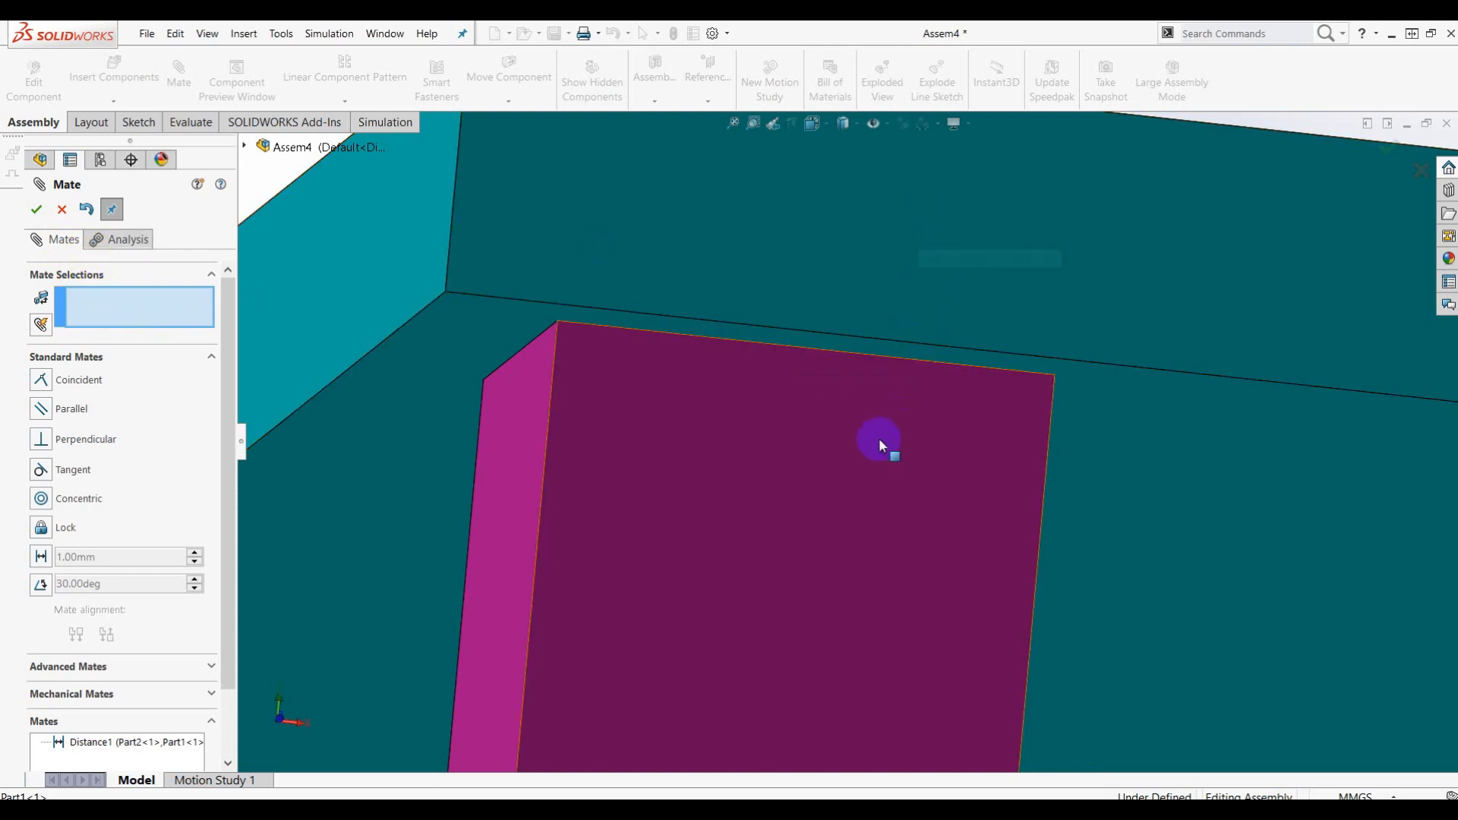
Add a 5 mm distance mate between the plate's short end face and the leg's adjacent outer side face
scroll(877, 444, "up", 6)
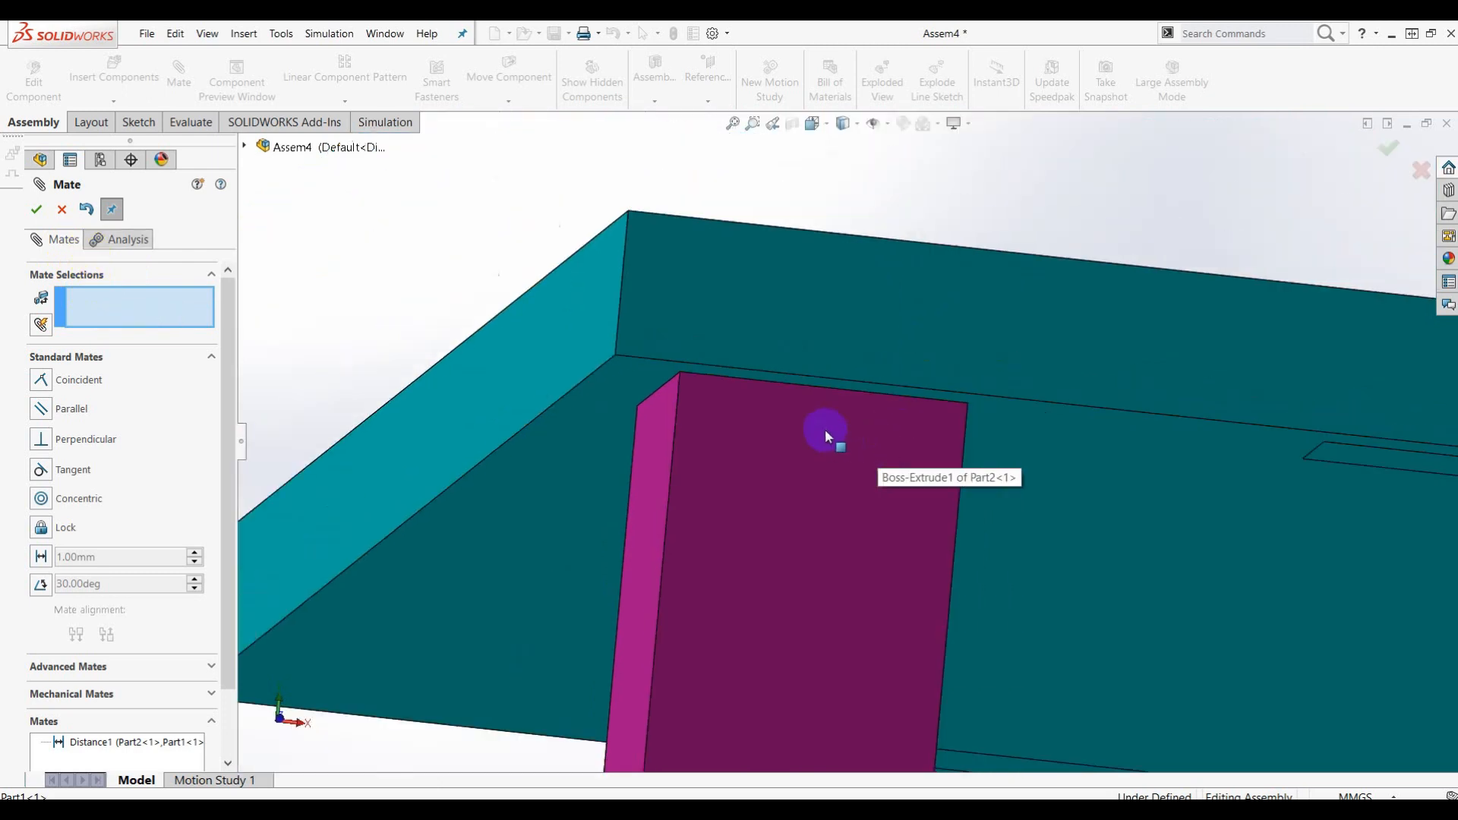
scroll(767, 505, "up", 2)
scroll(794, 471, "down", 3)
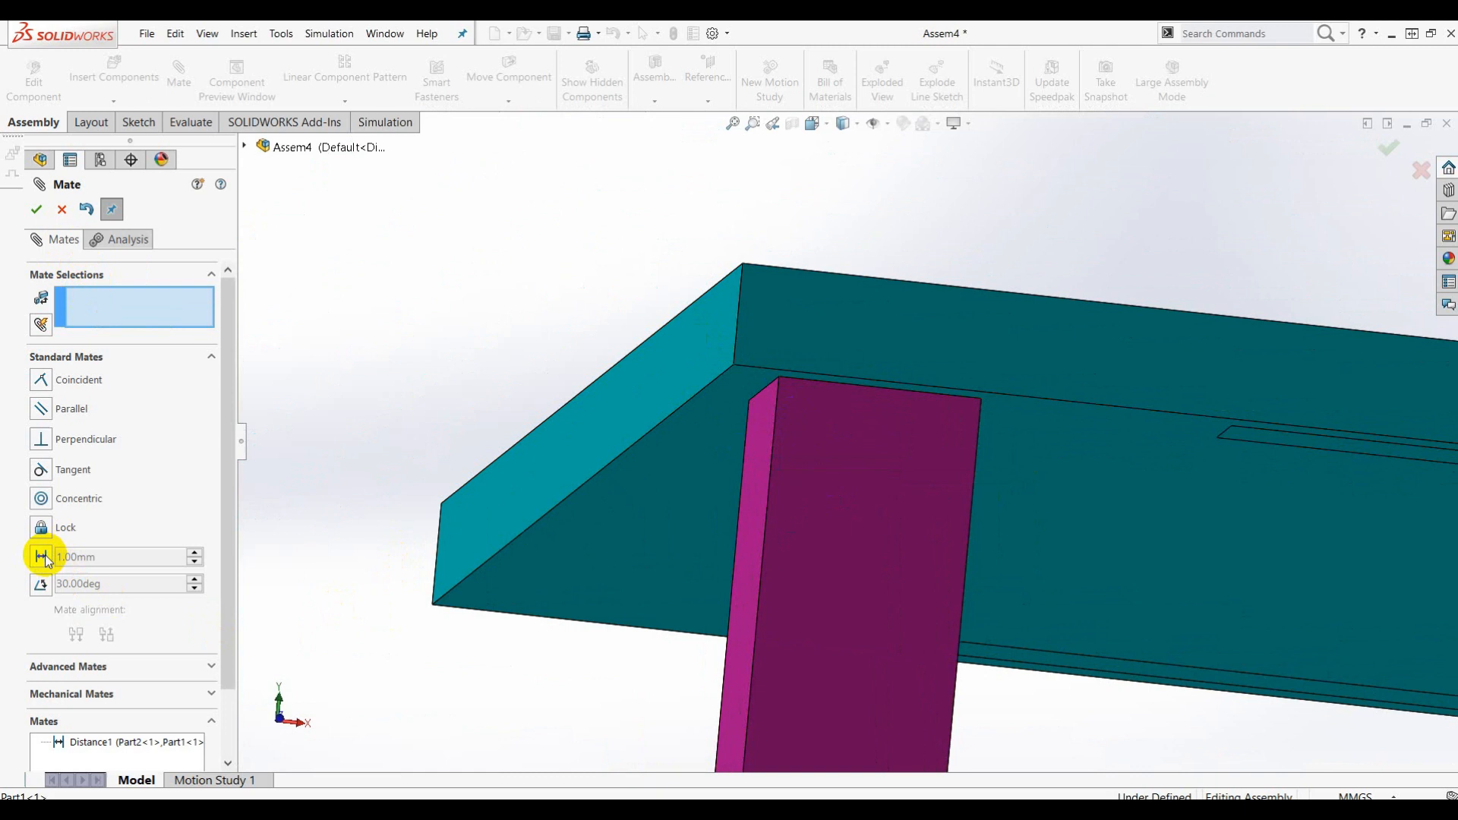
type("5")
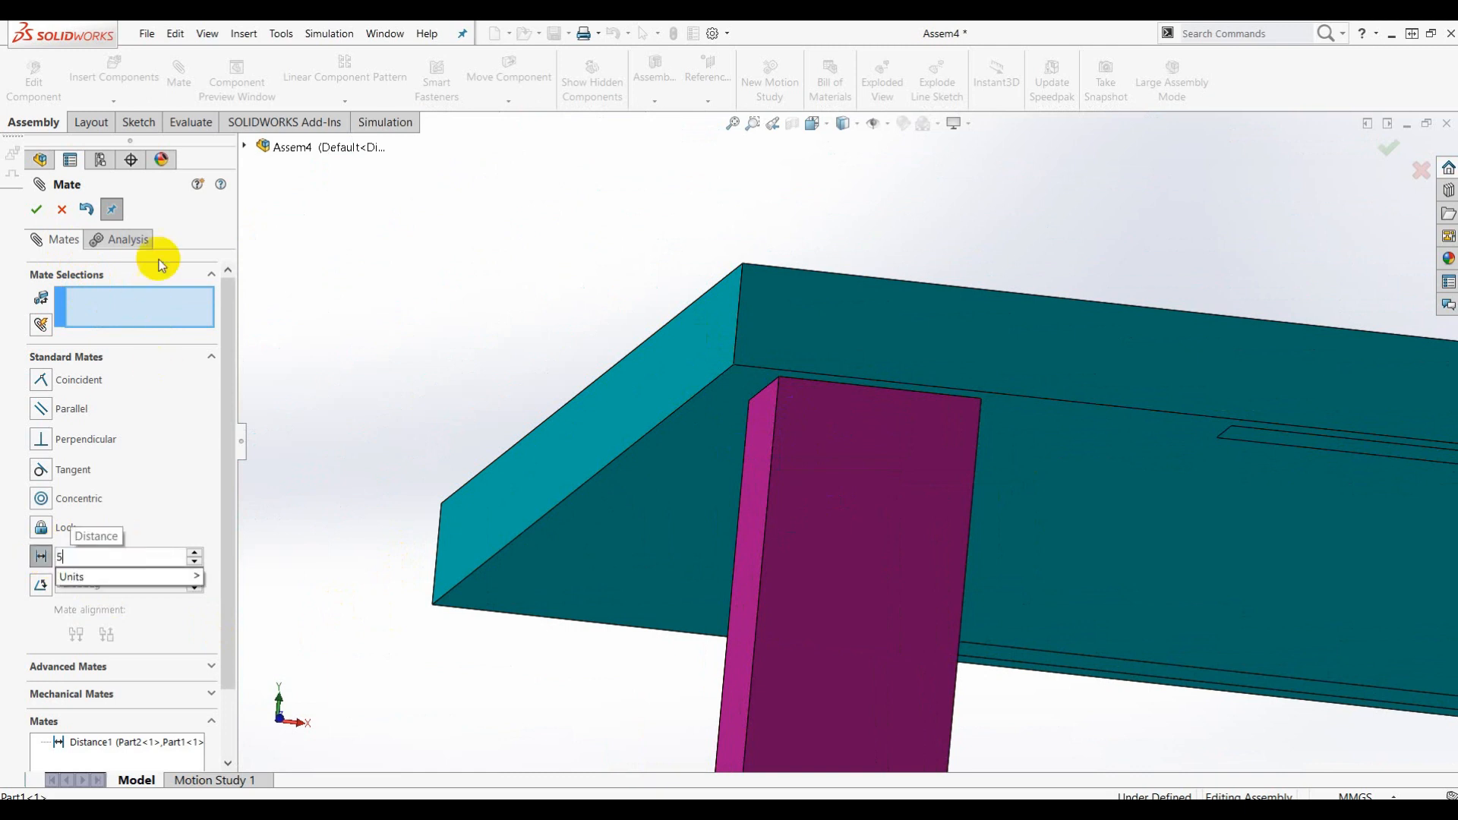
key("Return")
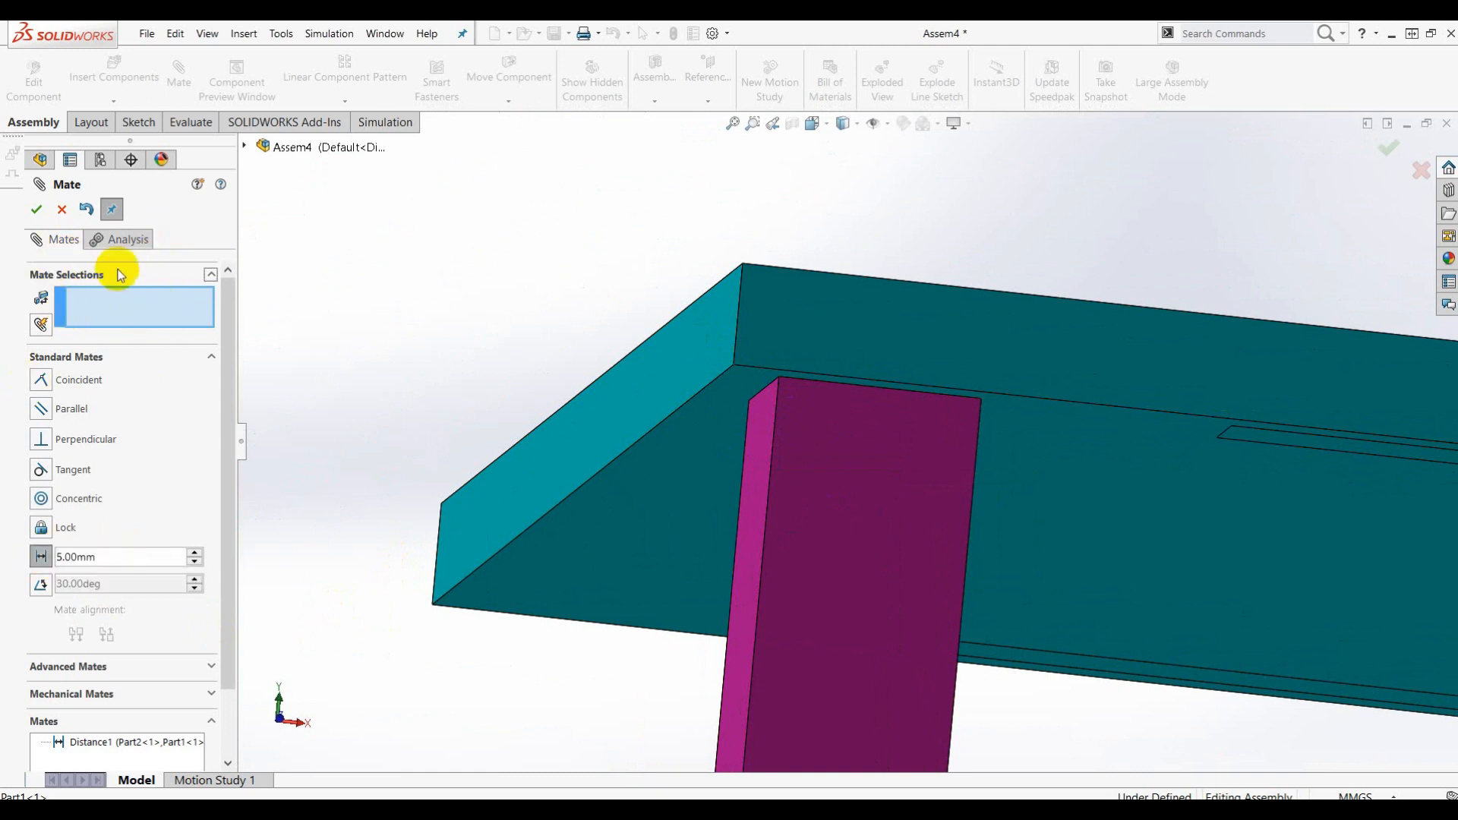
left_click(693, 338)
left_click(756, 438)
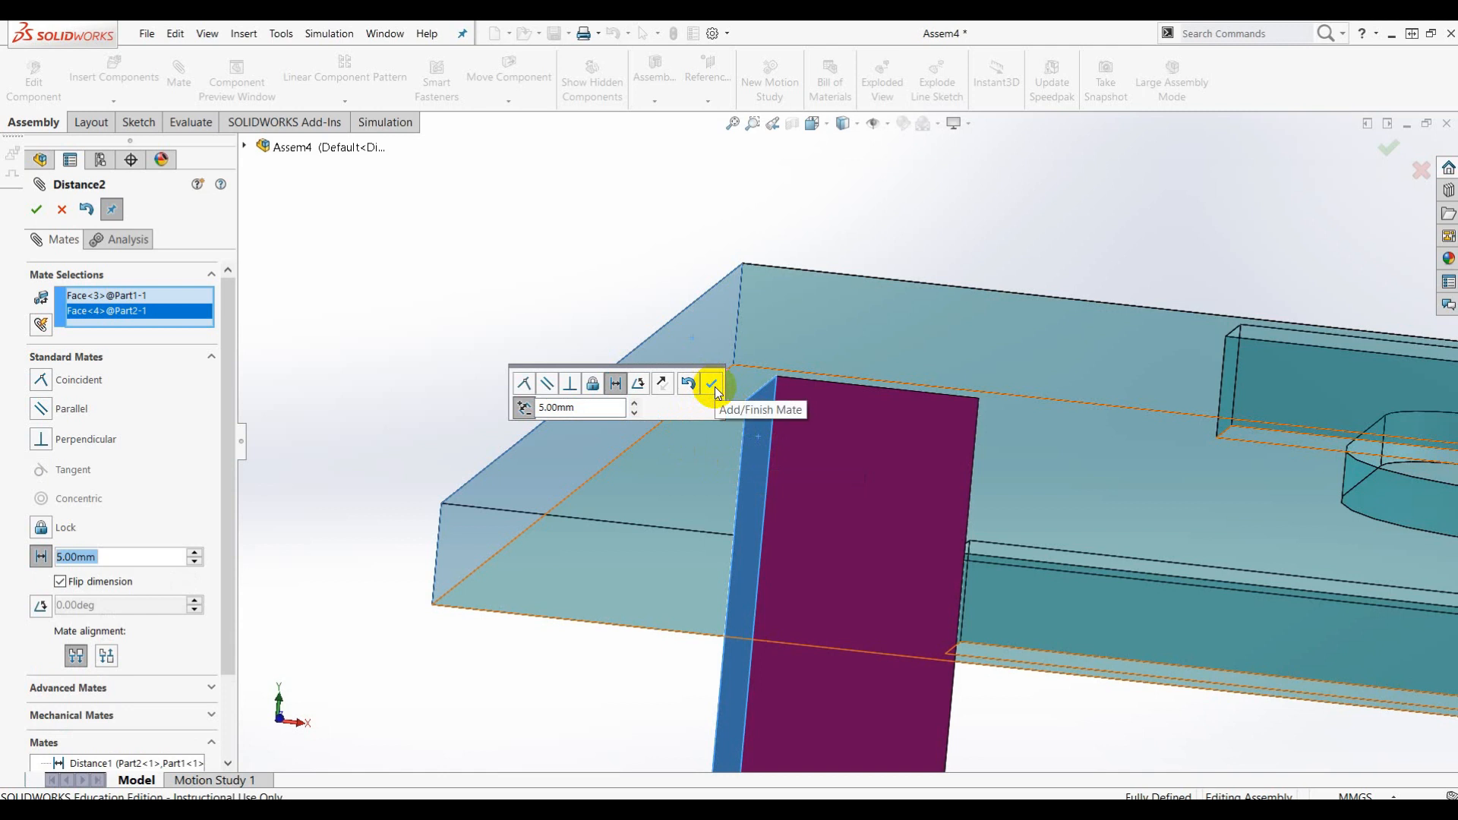
left_click(714, 386)
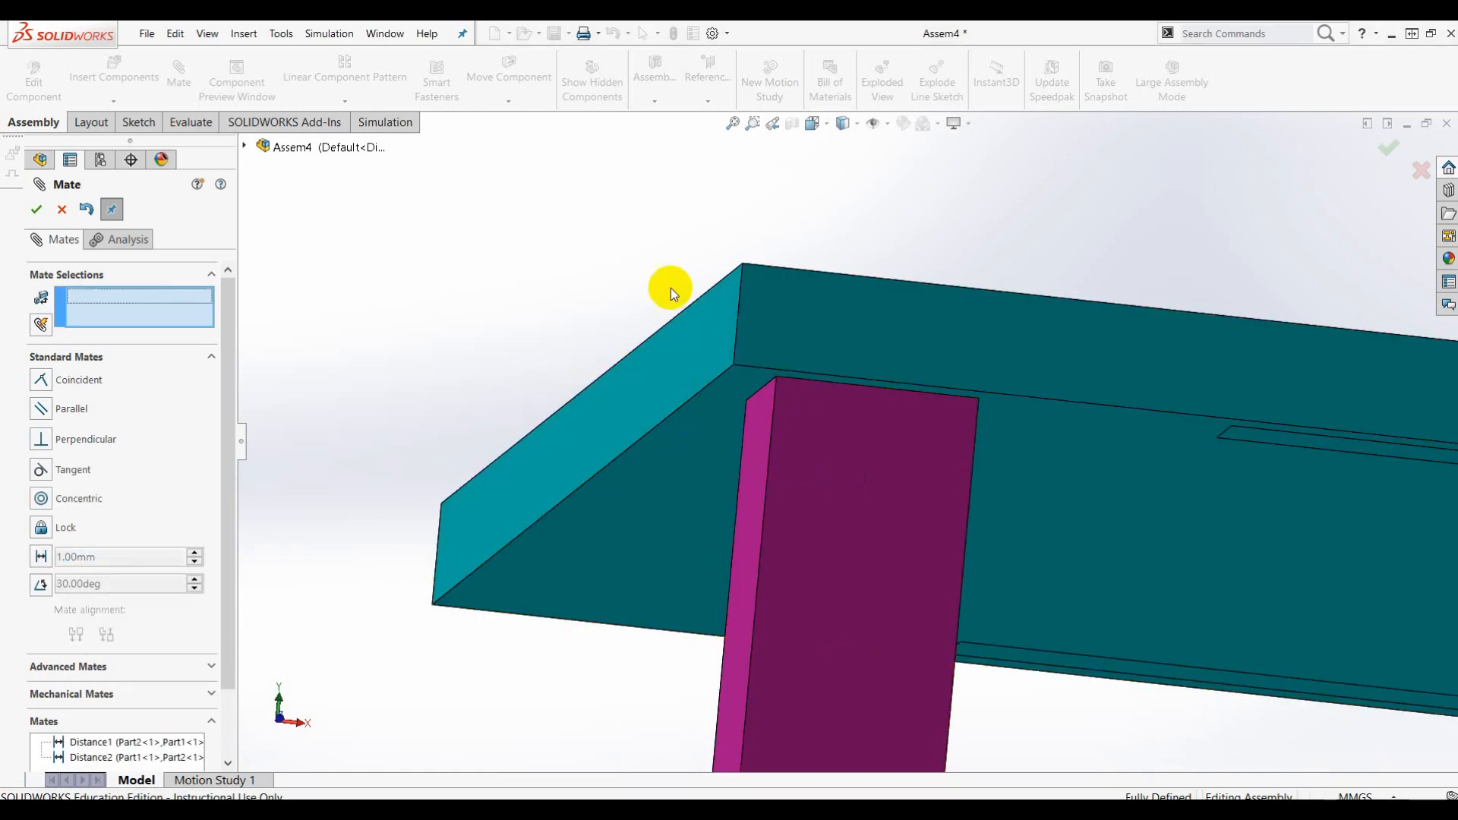
scroll(881, 491, "up", 3)
mouse_move(936, 550)
middle_mouse_down()
mouse_move(873, 493)
mouse_move(650, 423)
mouse_move(775, 417)
mouse_move(862, 357)
middle_mouse_up()
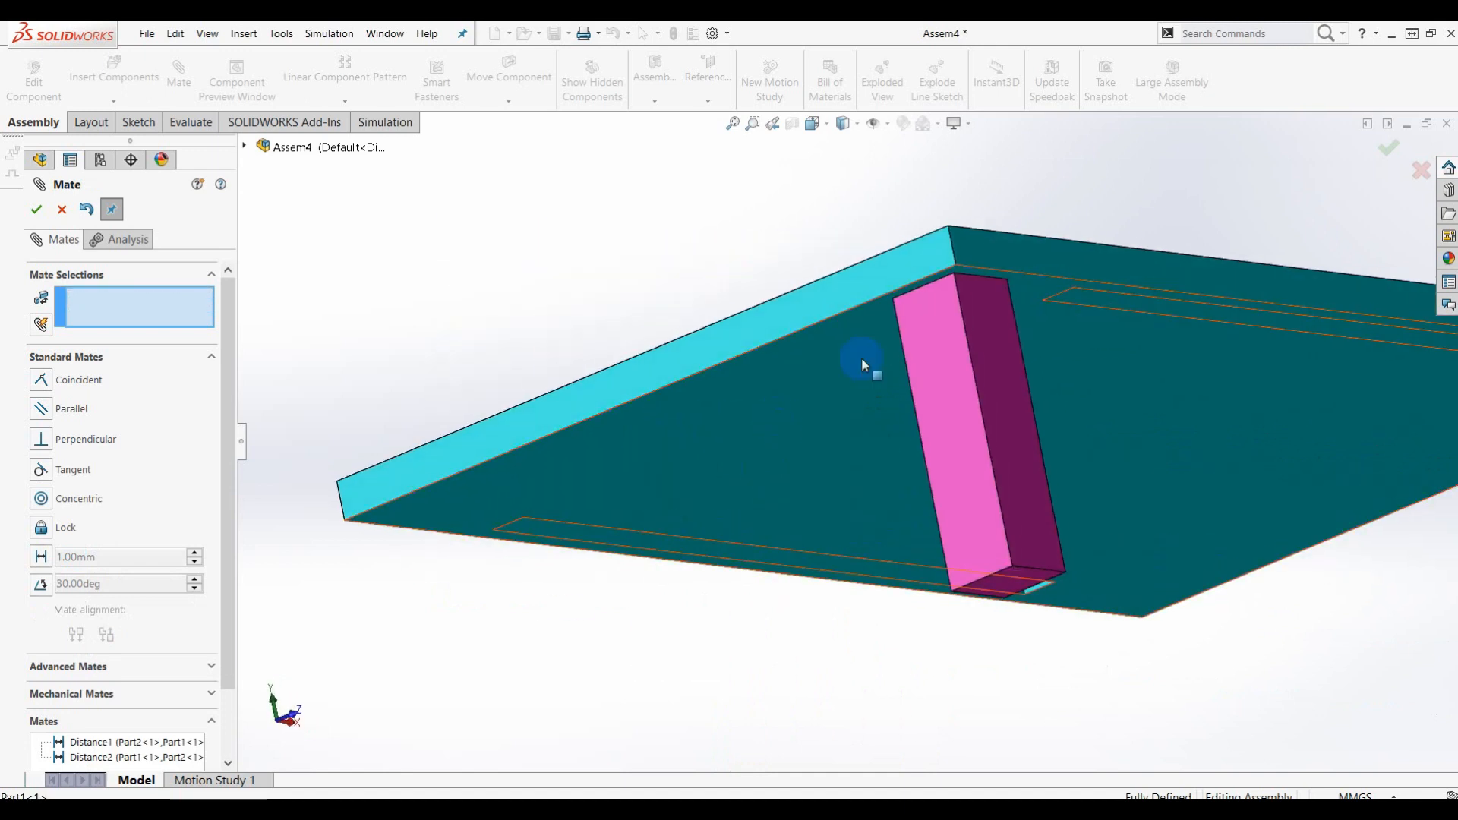
Finish the Mate command and measure the distance between the plate's short end face and the leg's adjacent side face
scroll(861, 358, "down", 5)
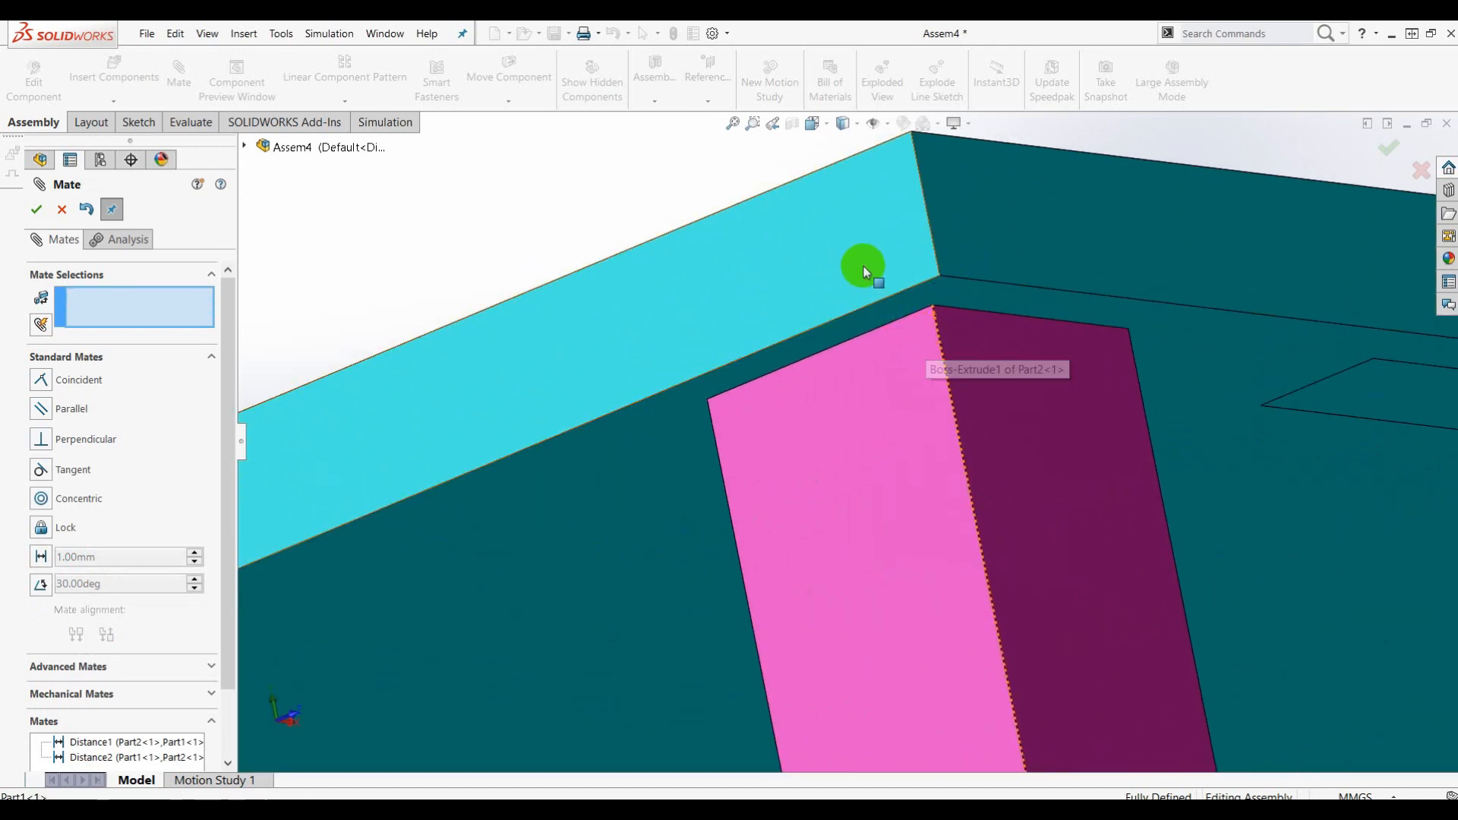
left_click(35, 214)
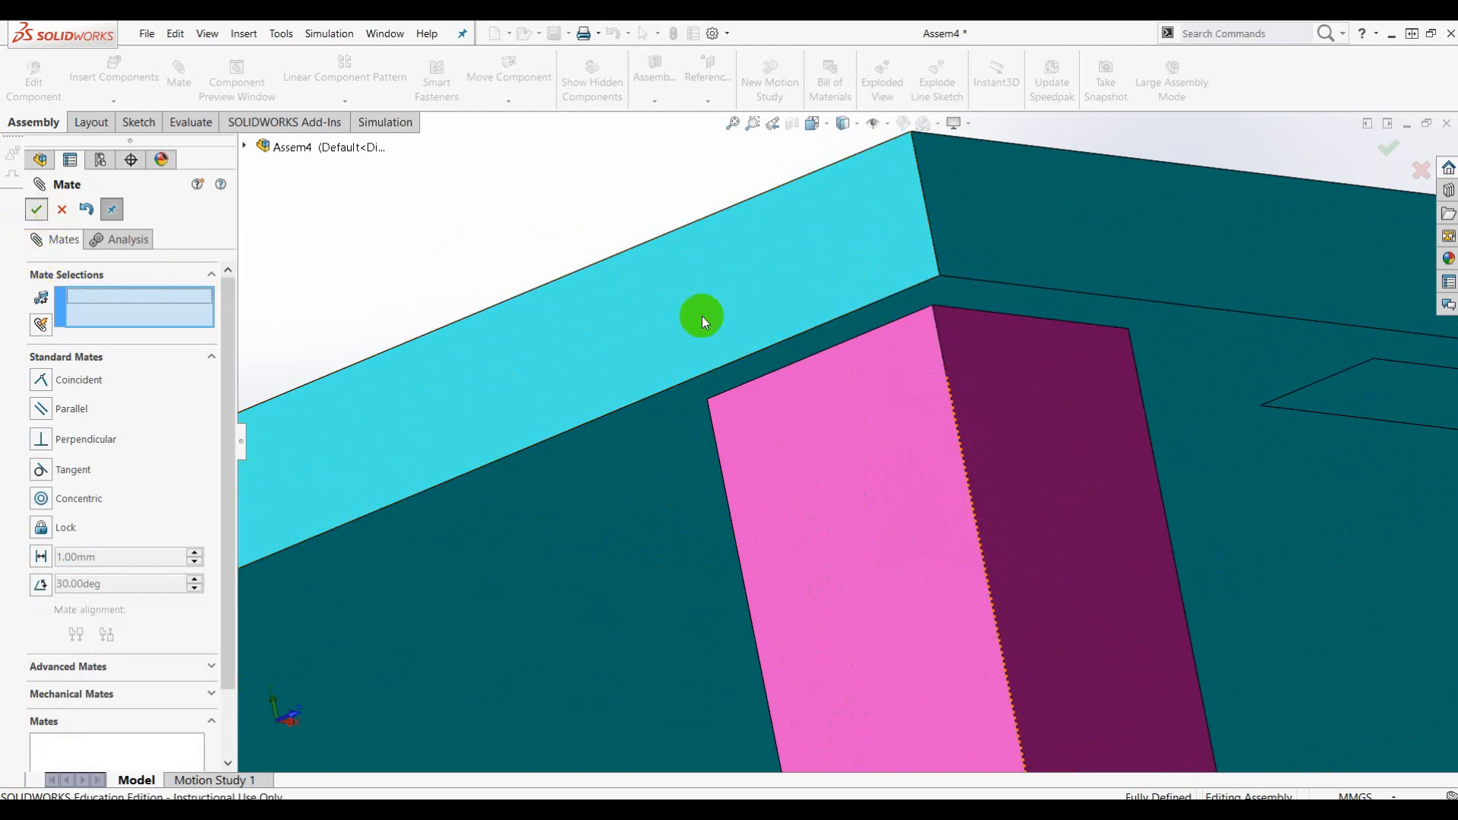
left_click(819, 248)
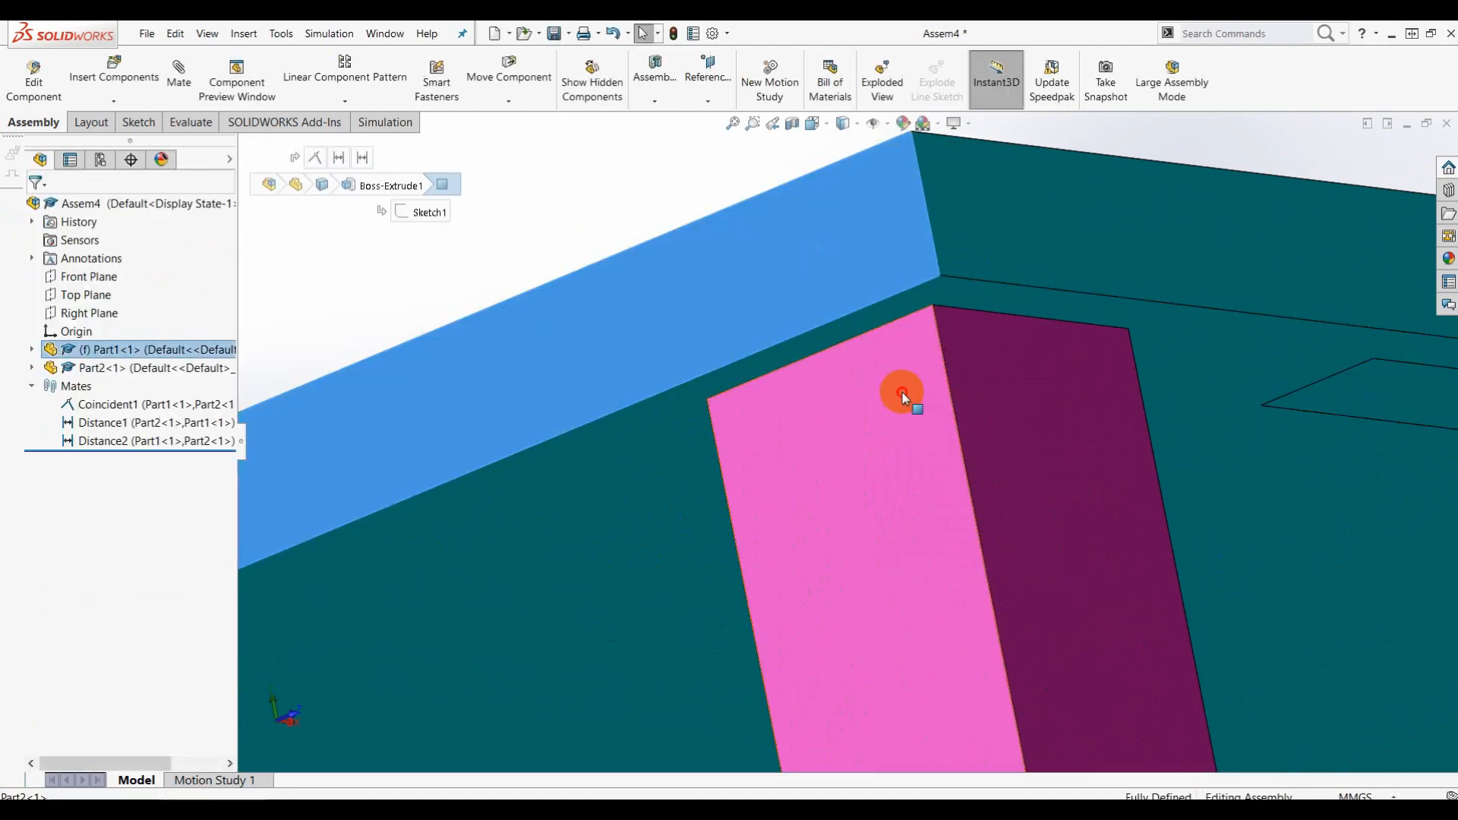
left_click(900, 387)
left_click(630, 190)
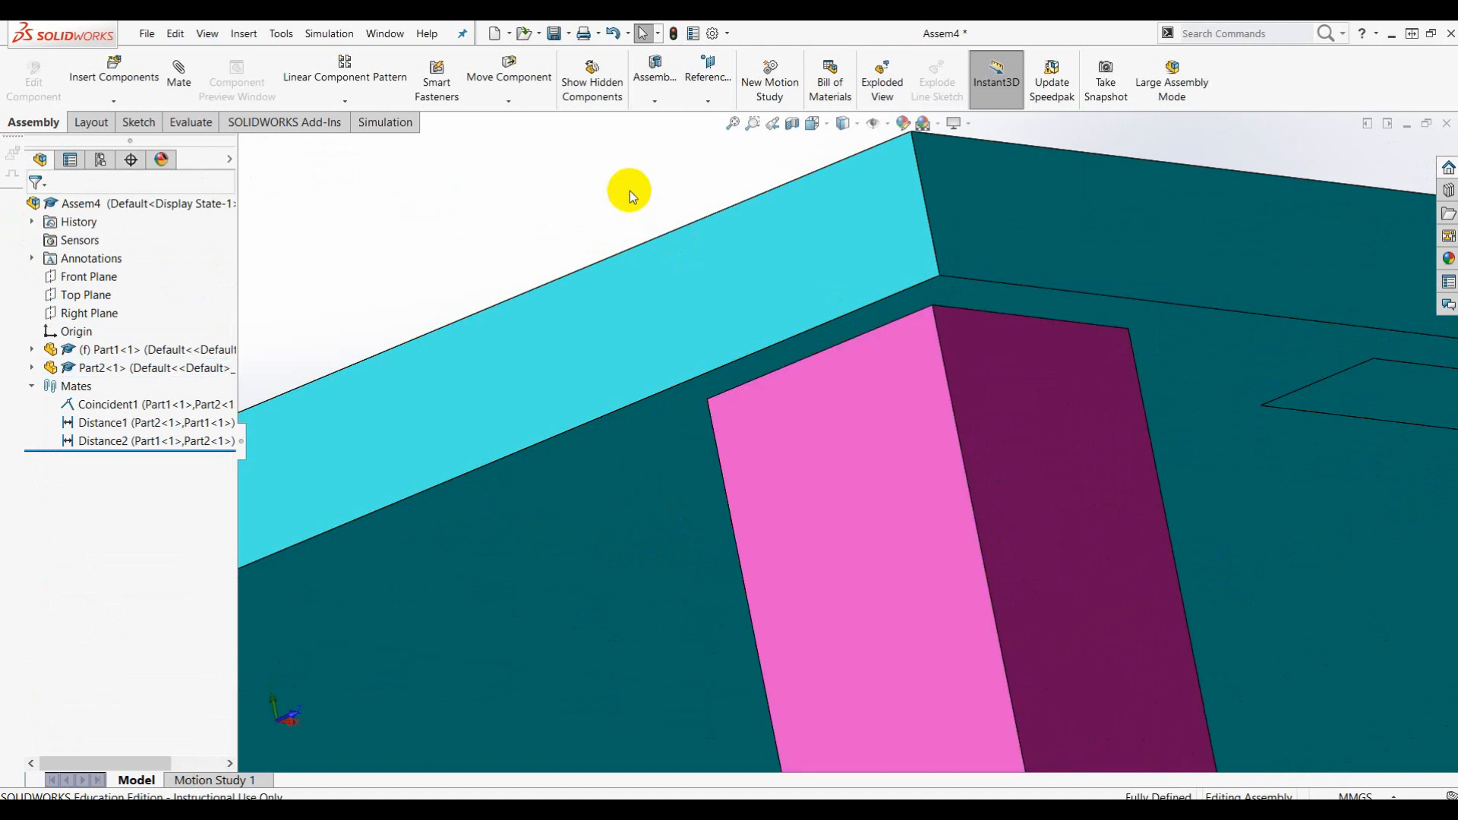
left_click(200, 129)
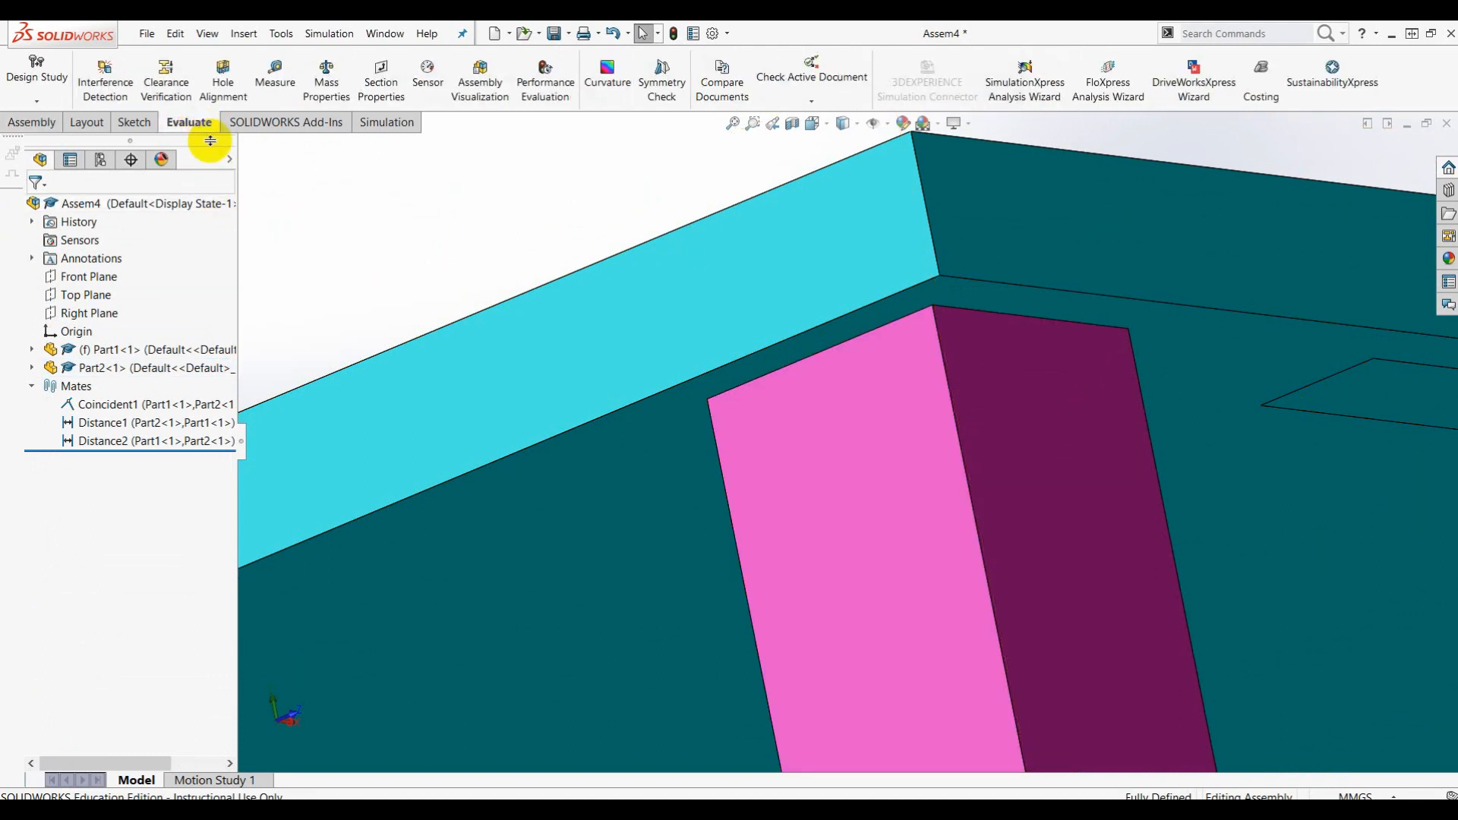
left_click(277, 80)
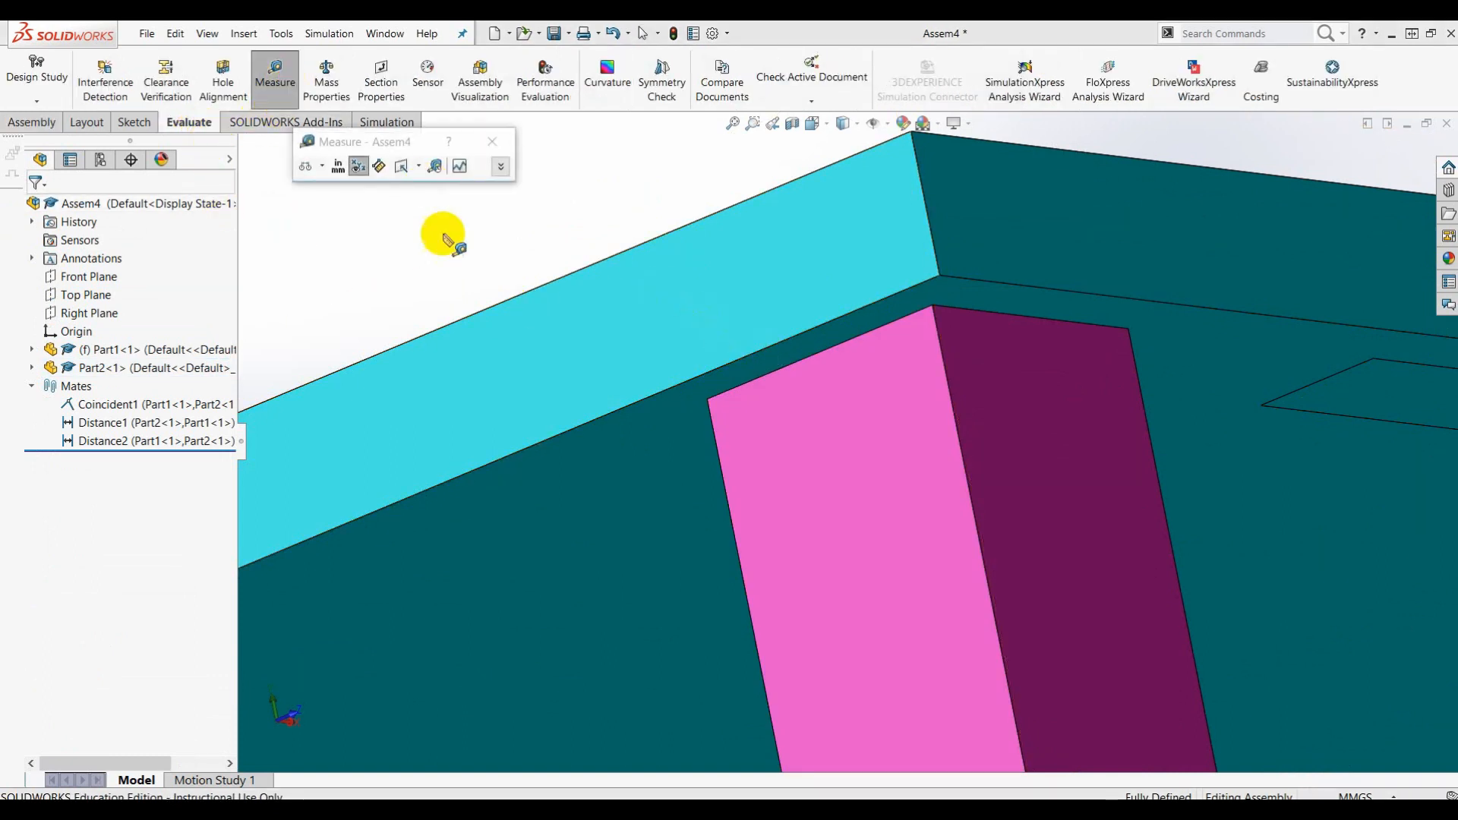
left_click(814, 243)
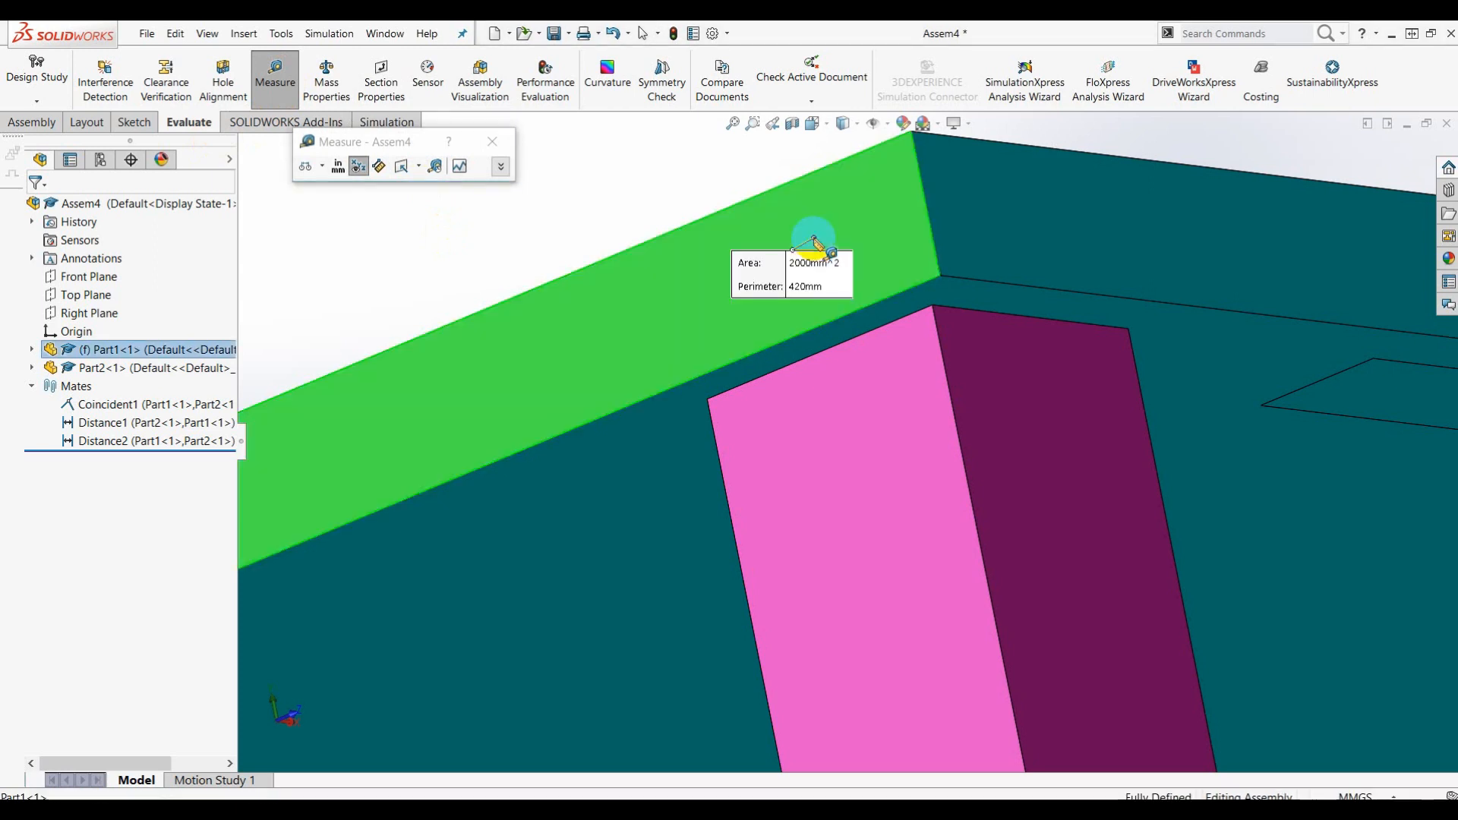
left_click(911, 389)
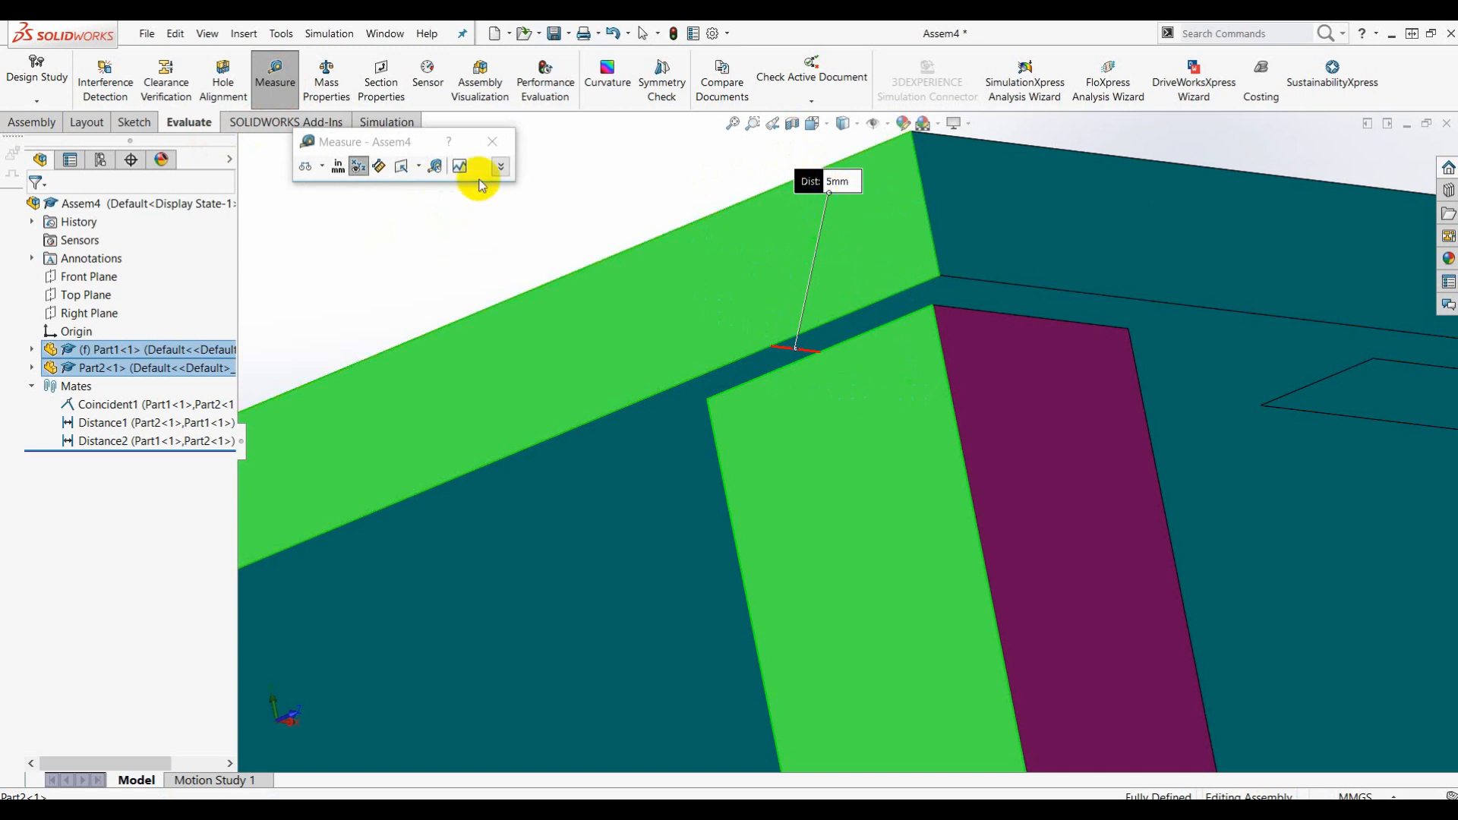
left_click(492, 141)
left_click(391, 251)
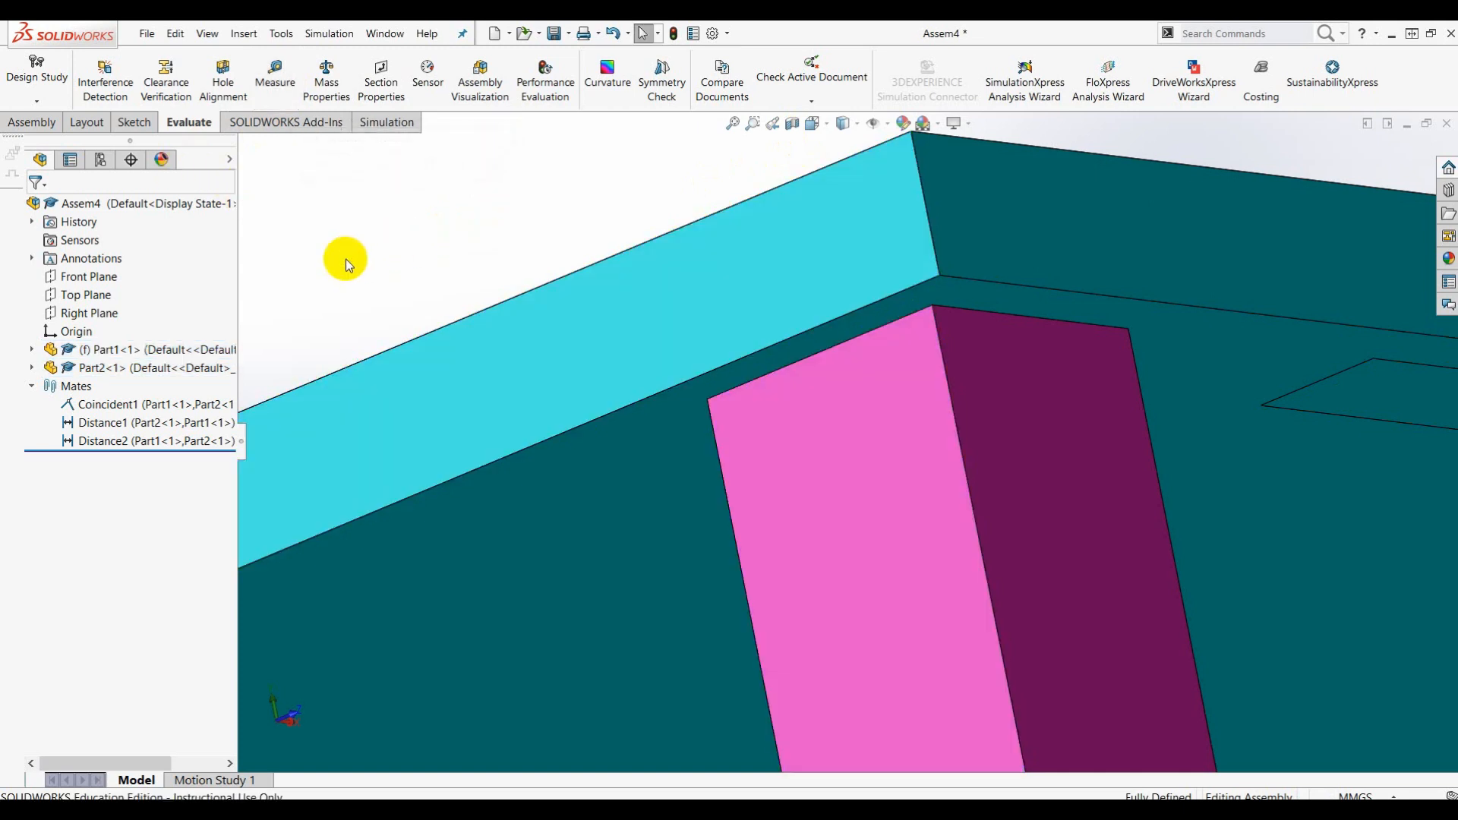
Insert a second Part2 leg into the assembly and place it beside the plate's unoccupied front corner
left_click(27, 128)
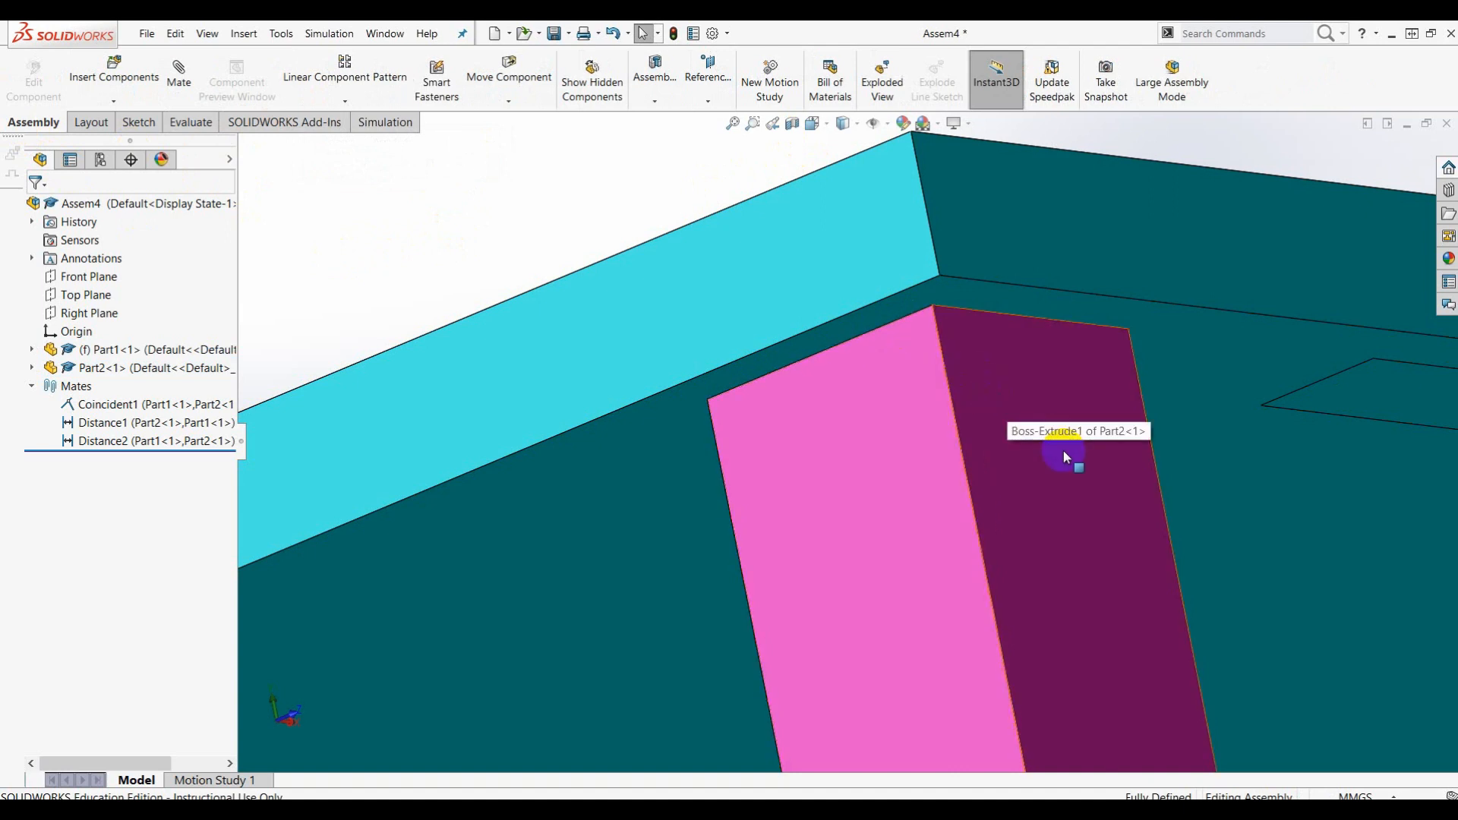
scroll(1124, 435, "up", 6)
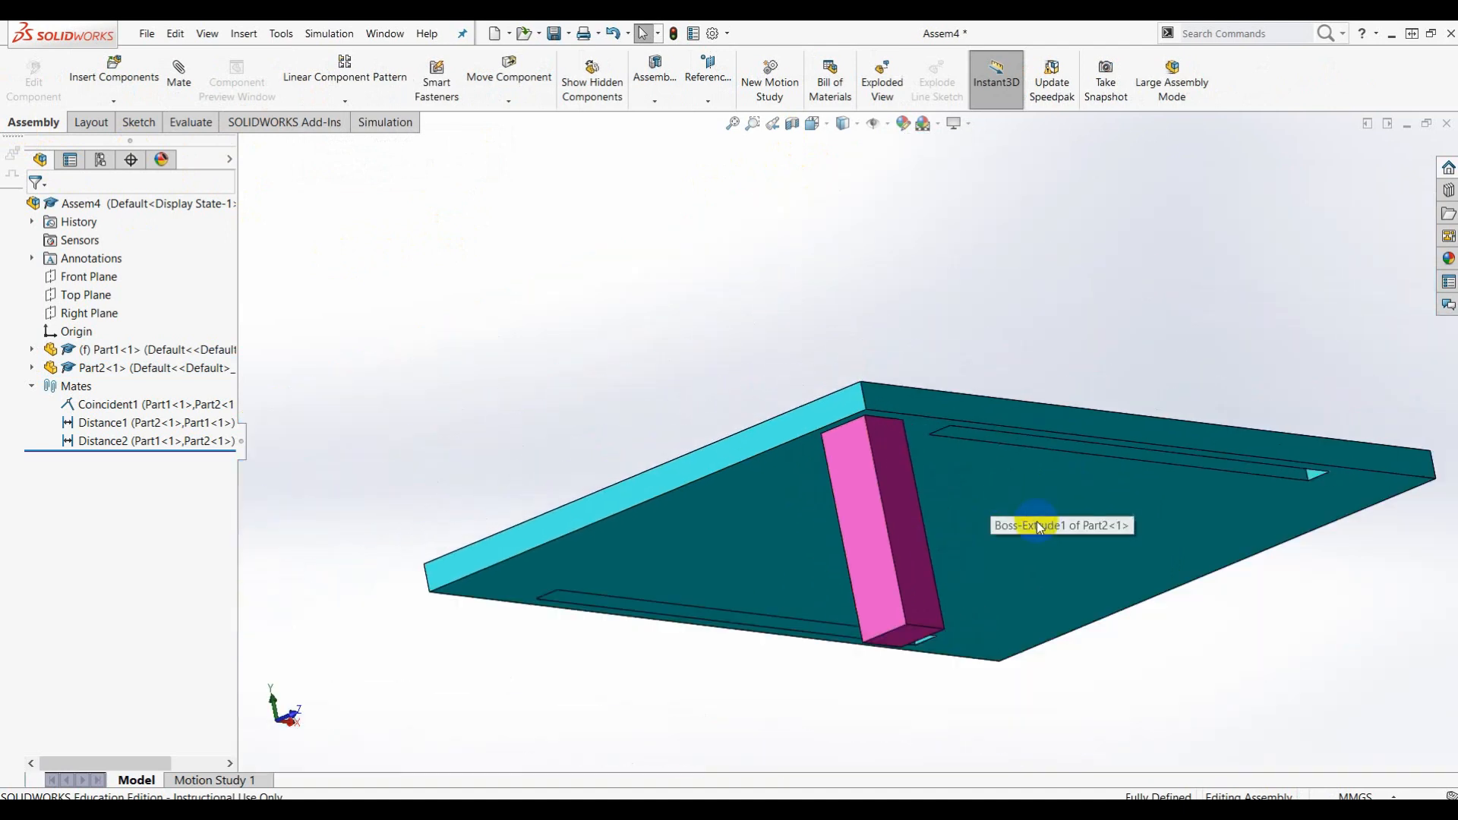
scroll(1135, 580, "up", 3)
middle_click_drag(1253, 527, 1151, 579)
middle_click_drag(1186, 434, 1153, 544)
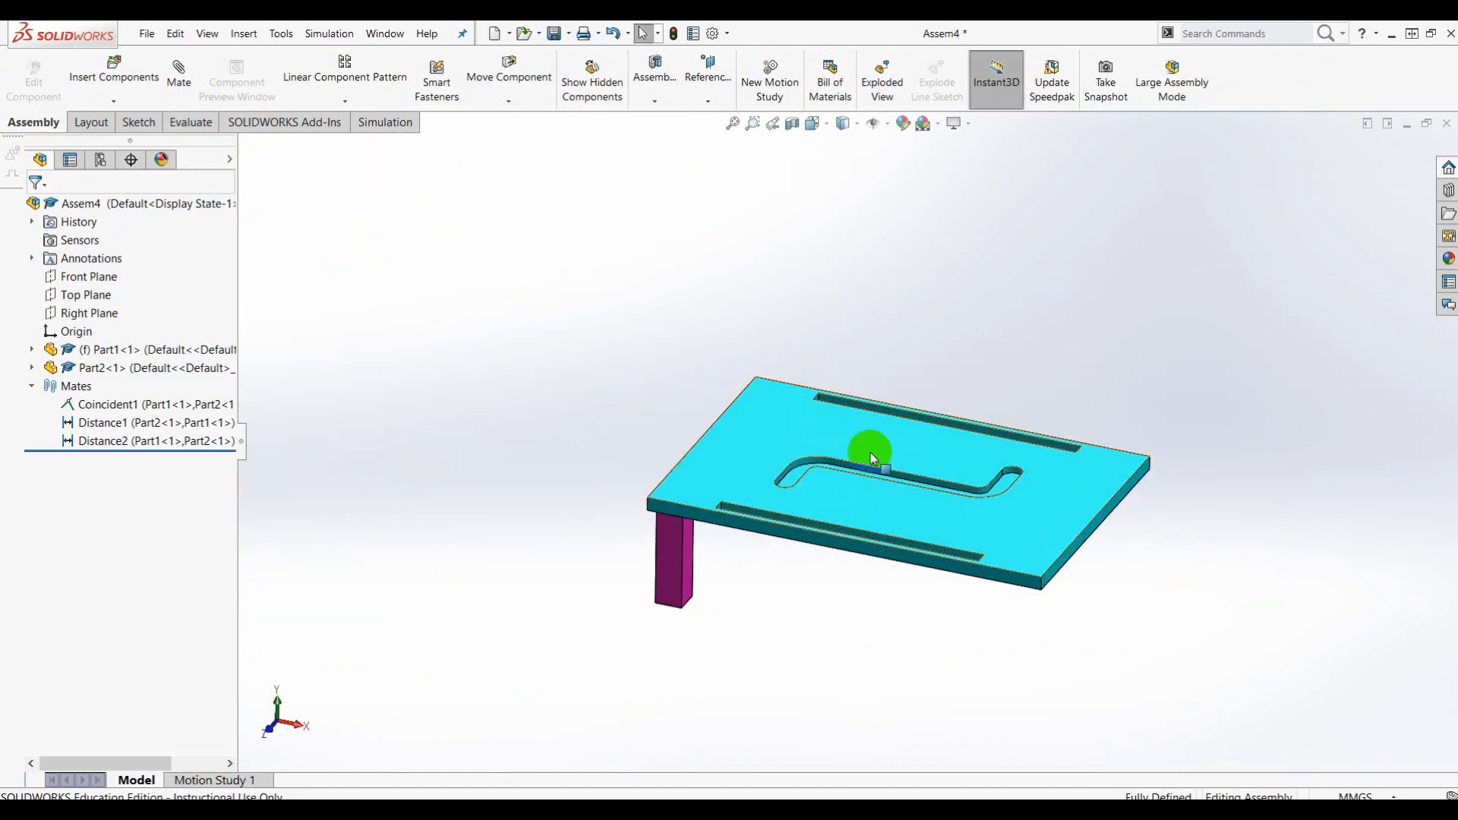
scroll(927, 508, "down", 3)
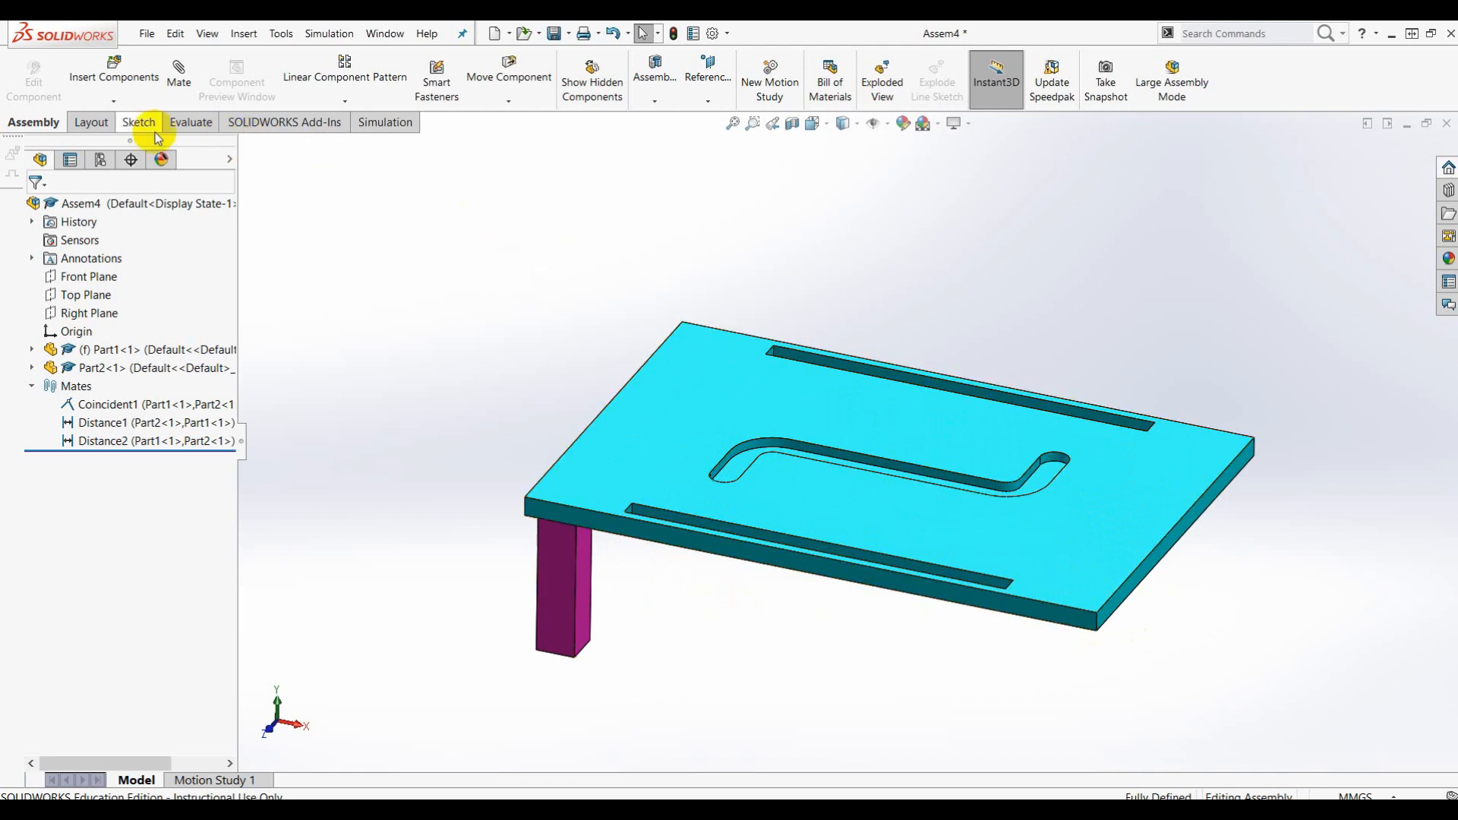
left_click(114, 101)
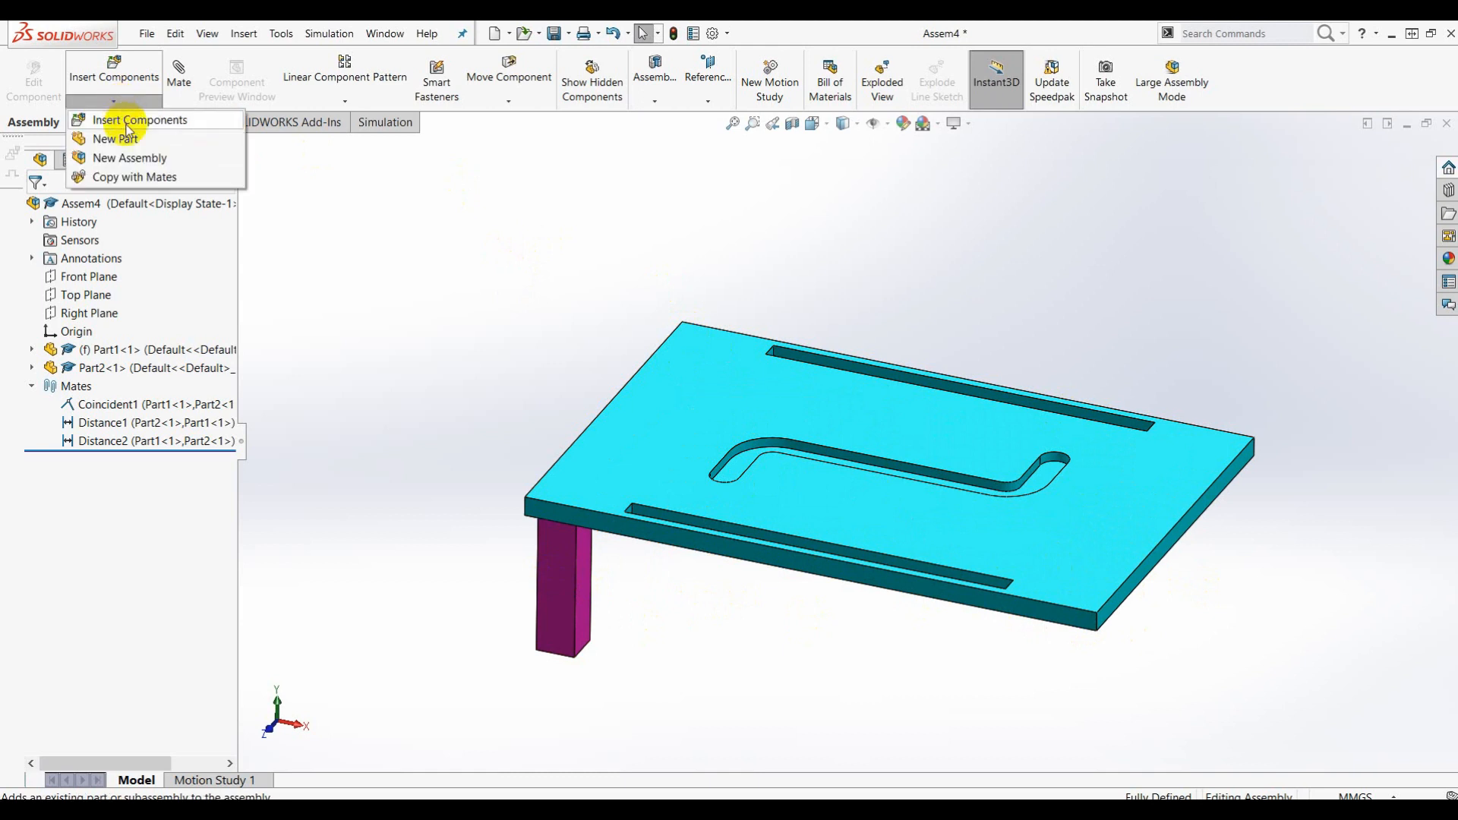
left_click(121, 119)
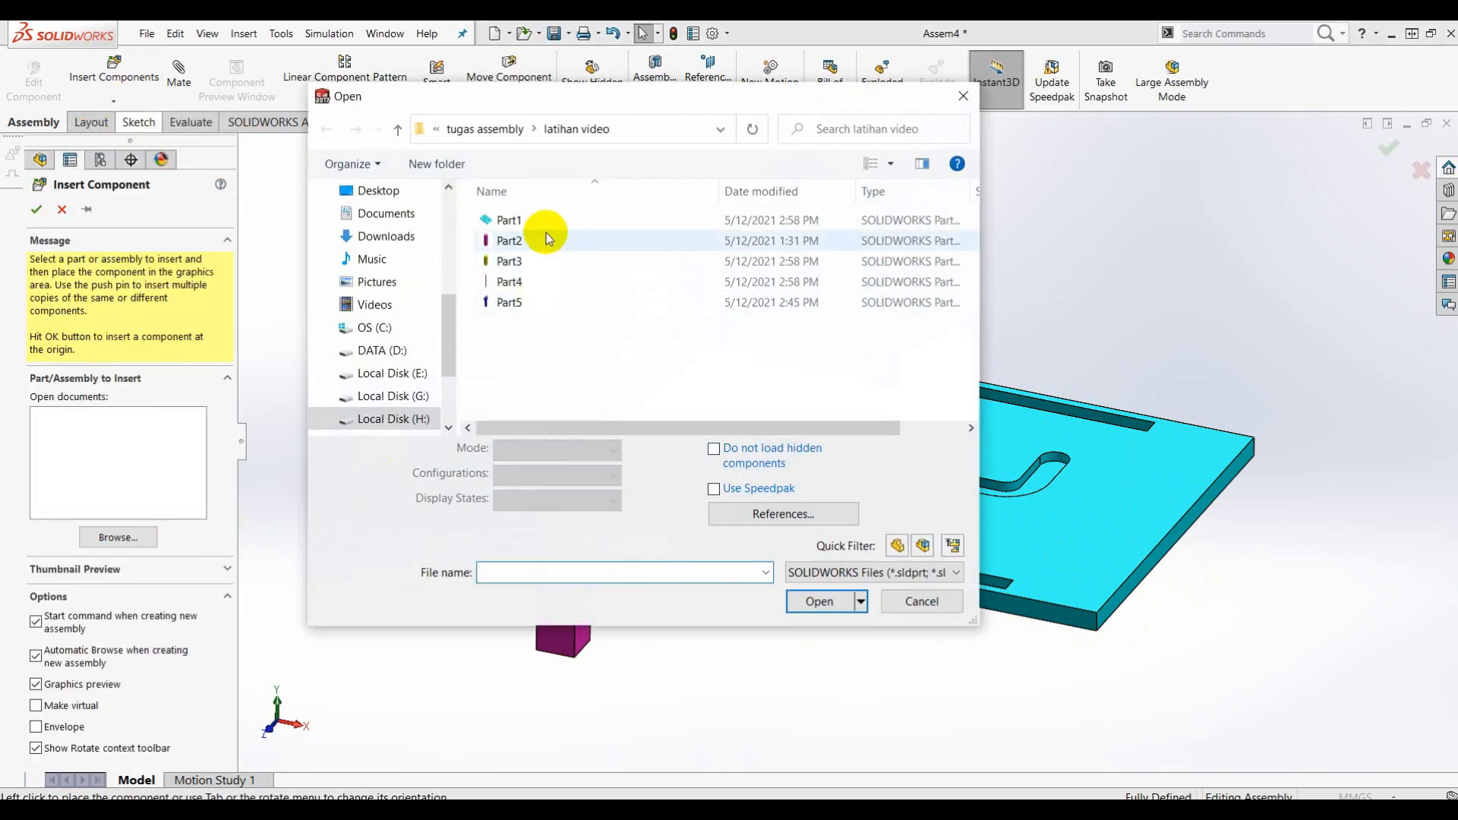
left_click(515, 247)
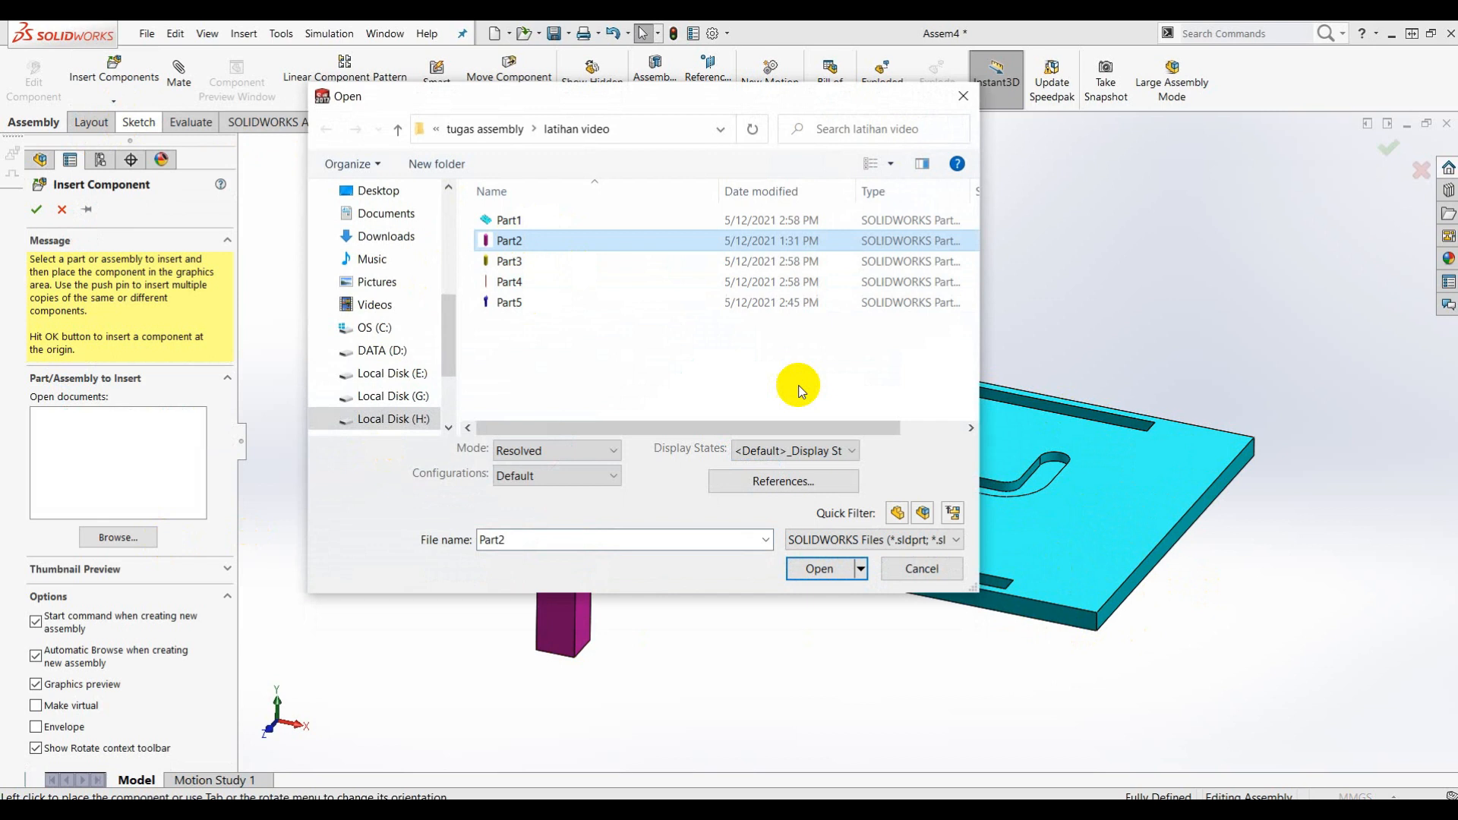
left_click(829, 575)
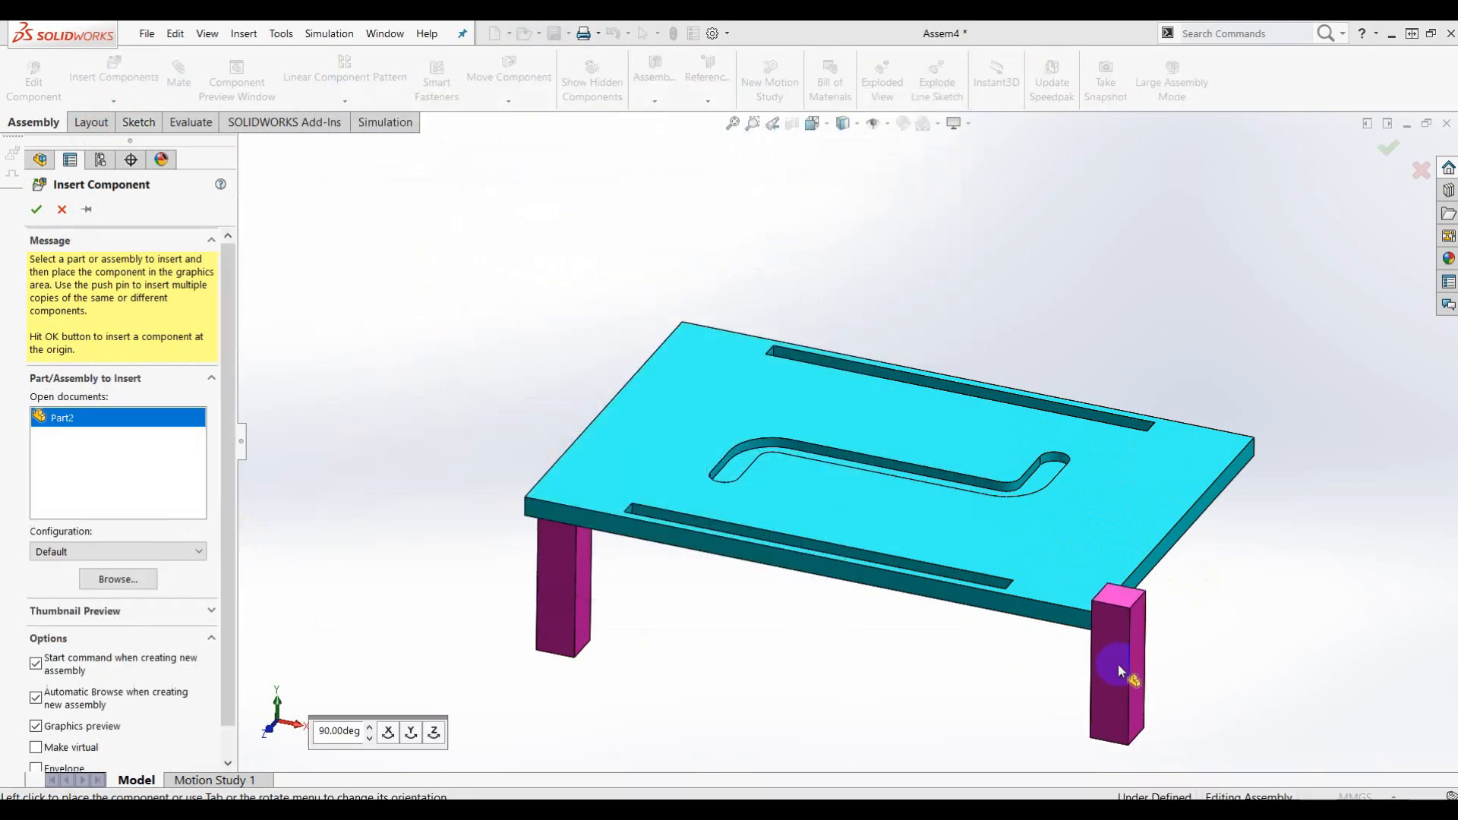
left_click(1175, 650)
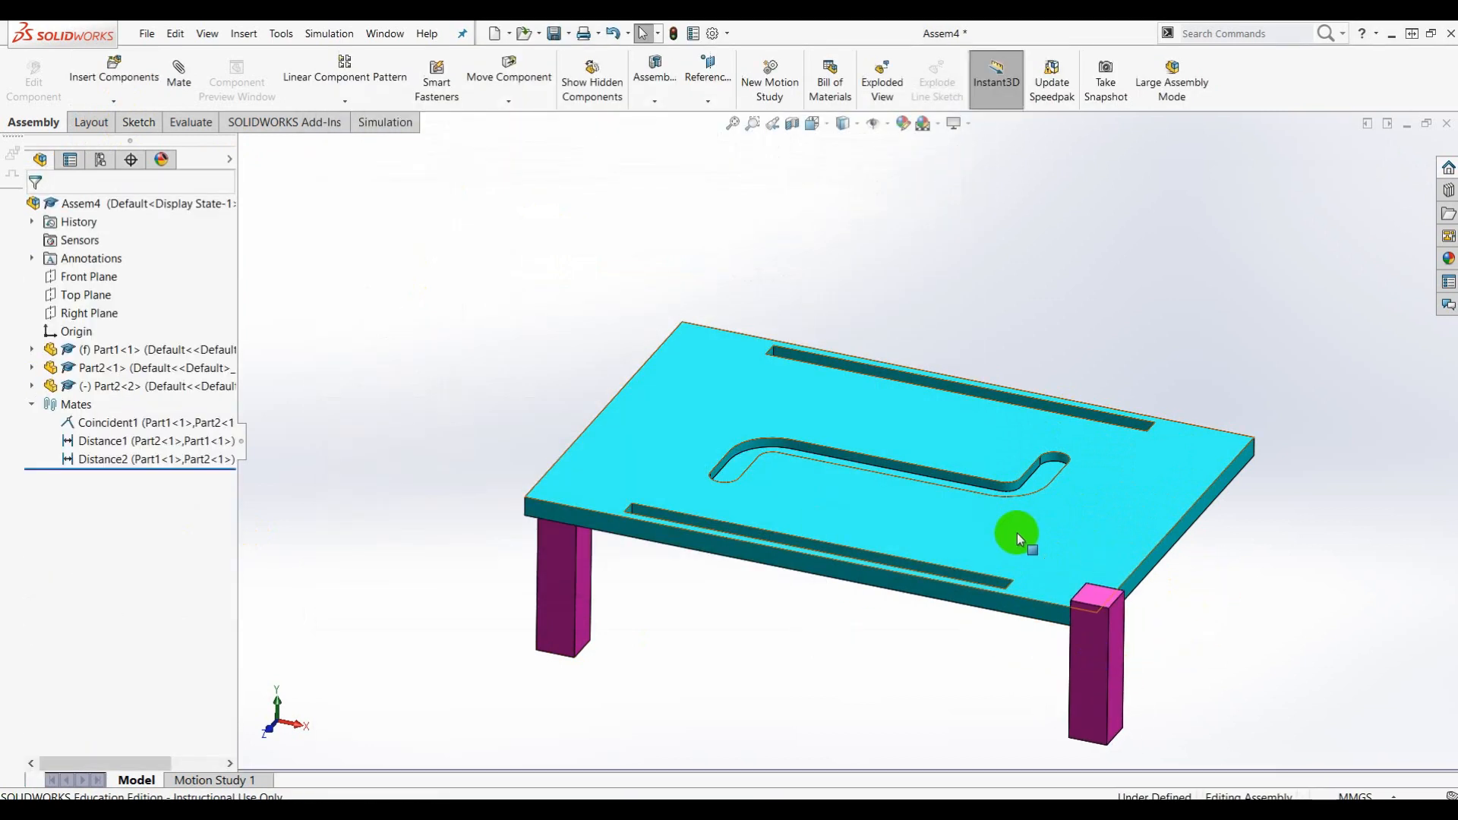
Move the second leg down below the plate near its front corner and clear the selection
middle_click_drag(1021, 500, 1025, 394)
scroll(1149, 456, "down", 3)
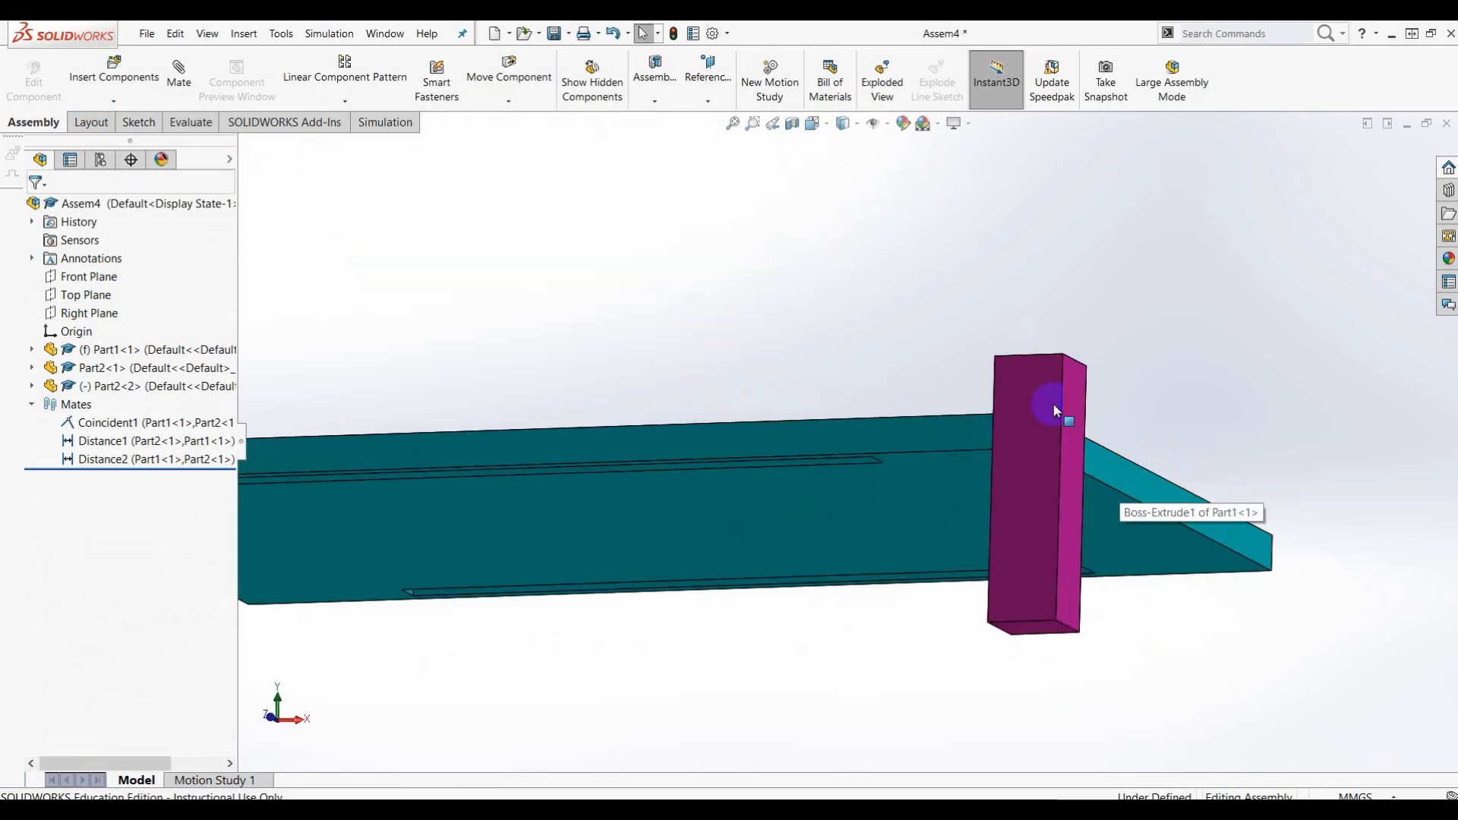
left_click_drag(1039, 425, 996, 540)
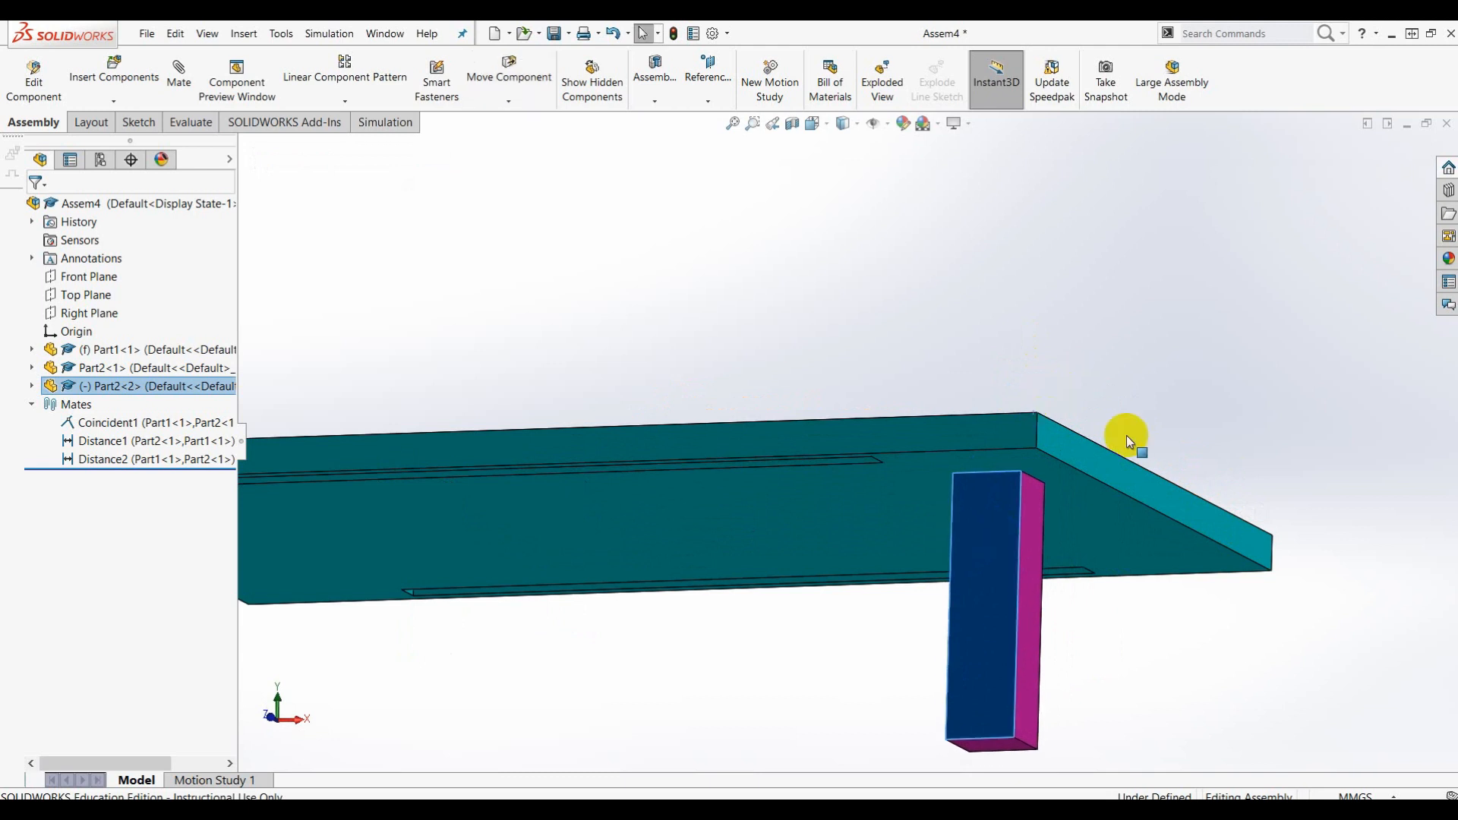
left_click(1178, 296)
Add a coincident mate between the second leg's top face and the plate's underside
middle_click_drag(1091, 504, 1035, 456)
scroll(960, 488, "down", 3)
left_click(179, 71)
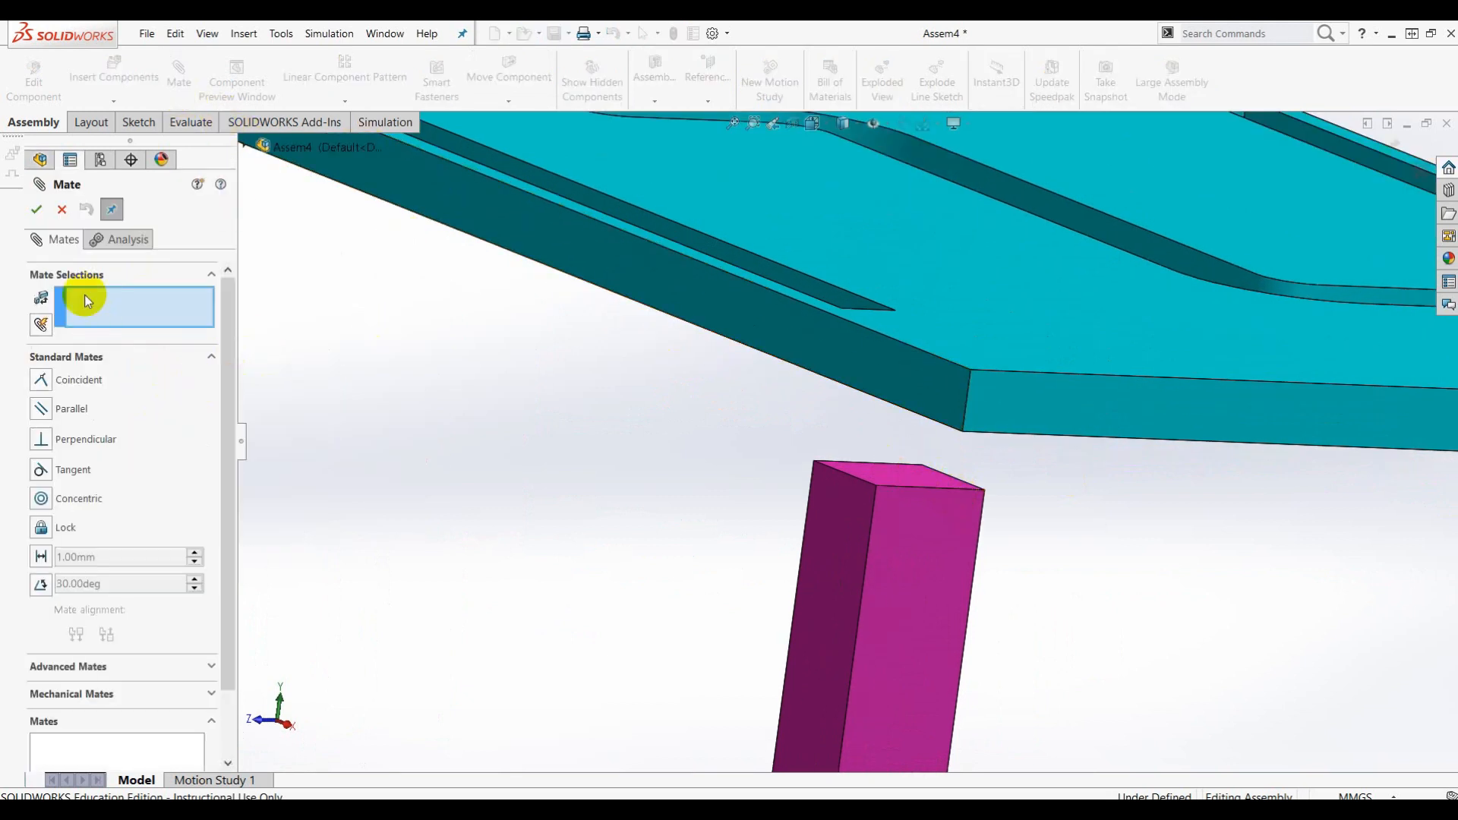
left_click(912, 482)
middle_click_drag(1092, 369, 1081, 293)
left_click(899, 453)
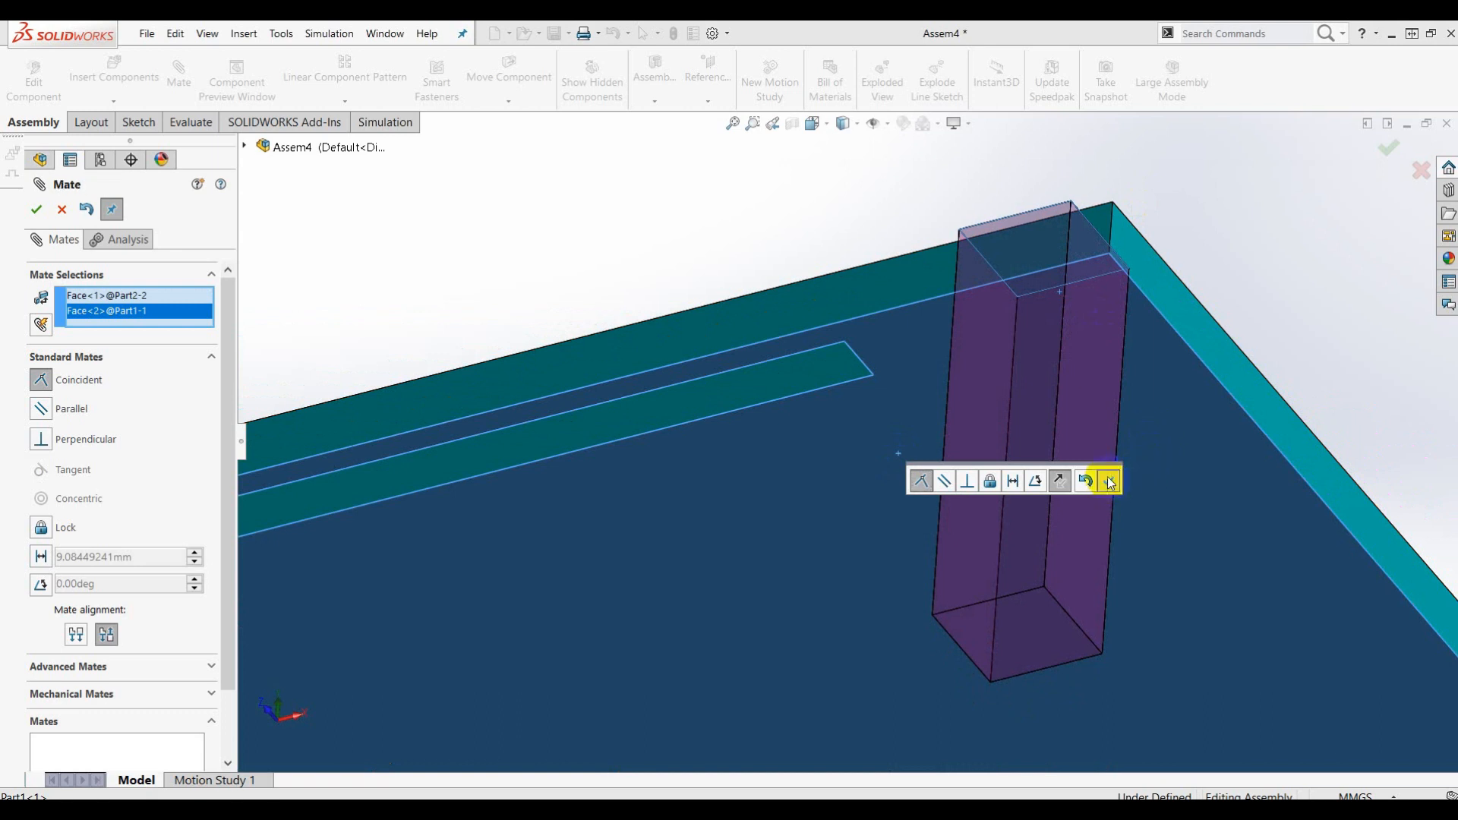
left_click(1110, 483)
Move the second leg inward across the plate's underside, away from both corner edges
middle_click_drag(1197, 205, 1039, 260)
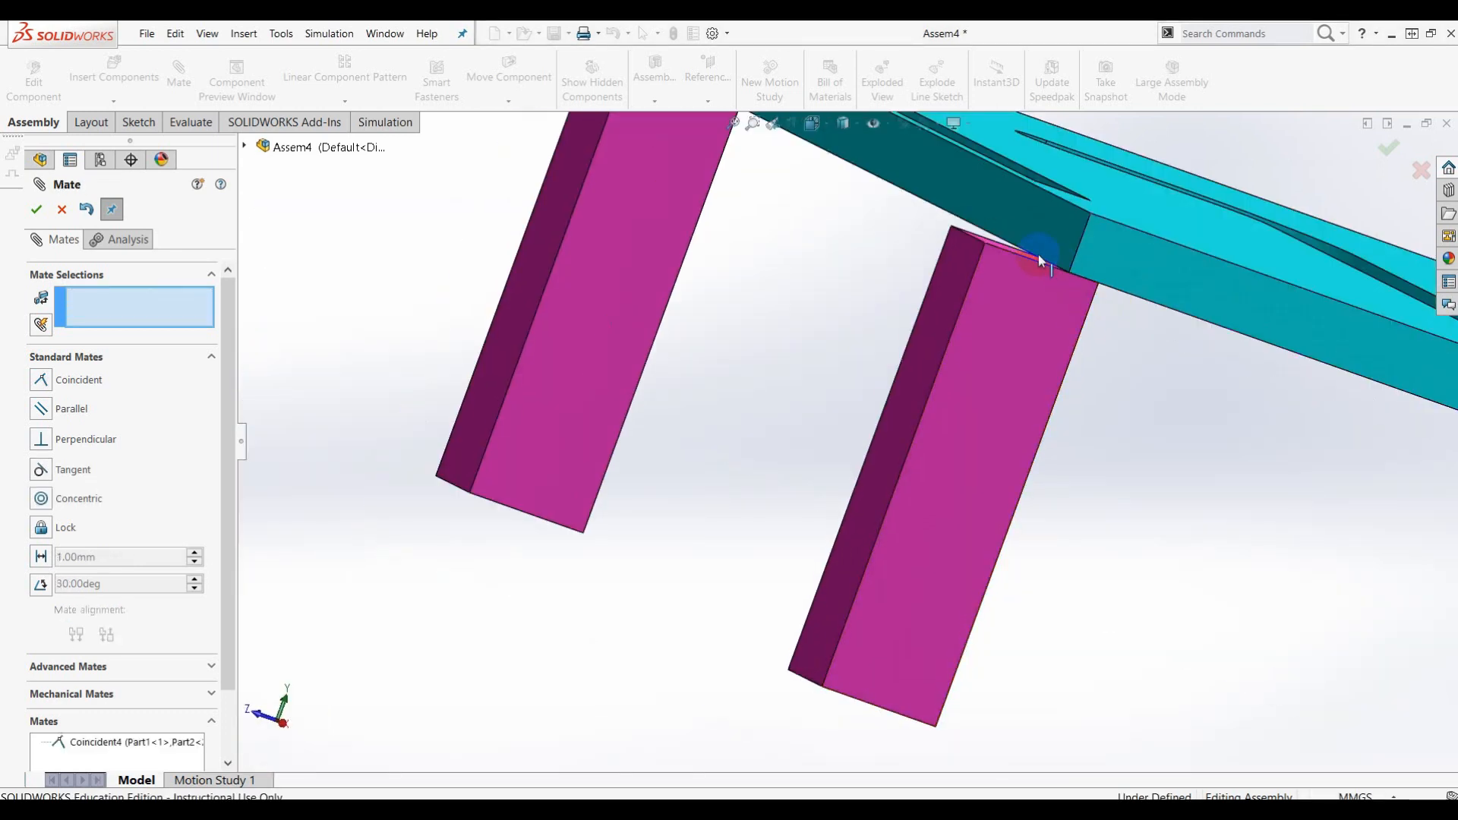
left_click_drag(1013, 329, 1100, 345)
middle_click_drag(1214, 329, 1091, 413)
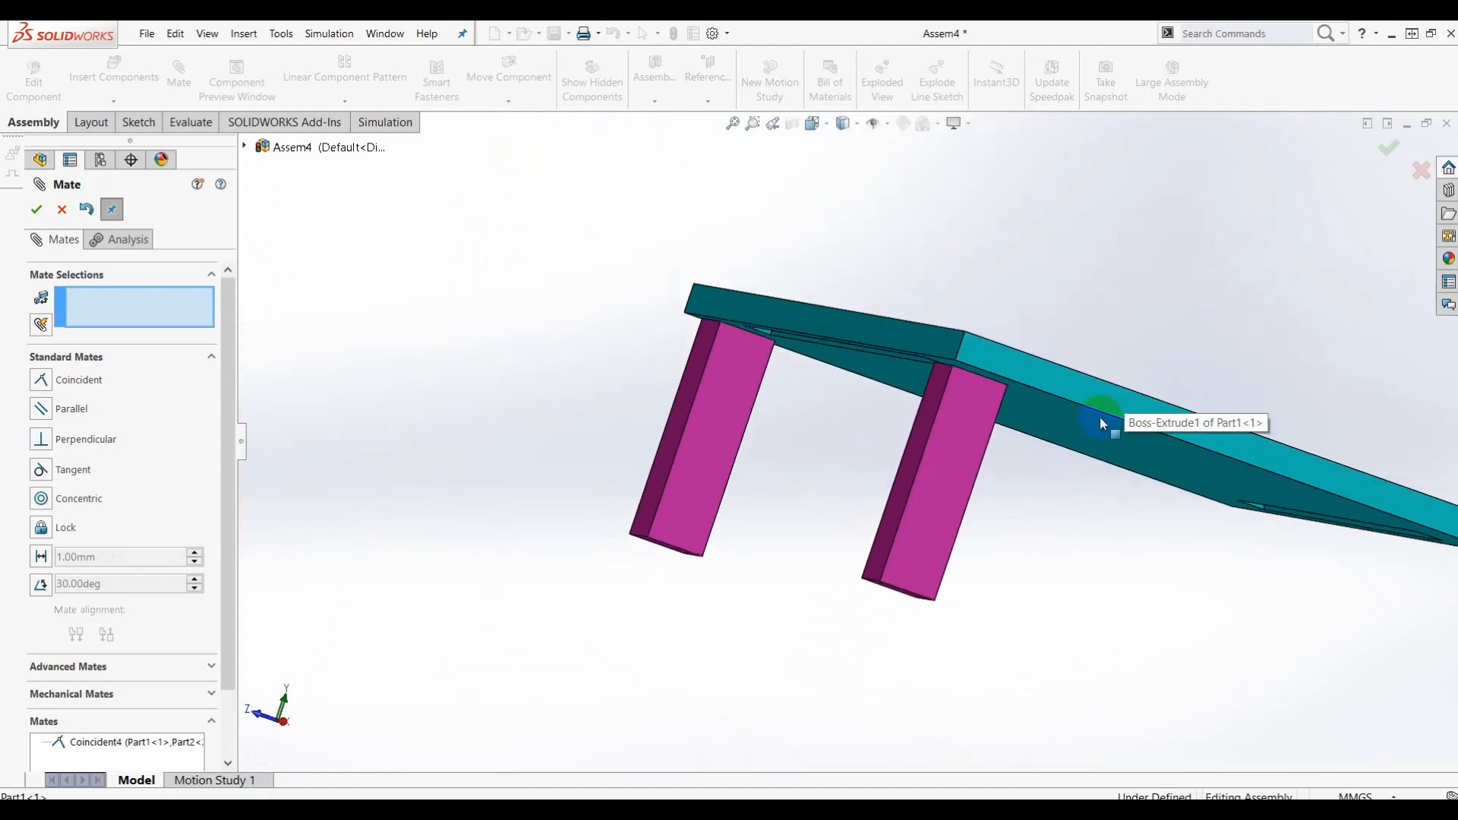
middle_click_drag(1142, 289, 1188, 209)
scroll(1210, 299, "up", 3)
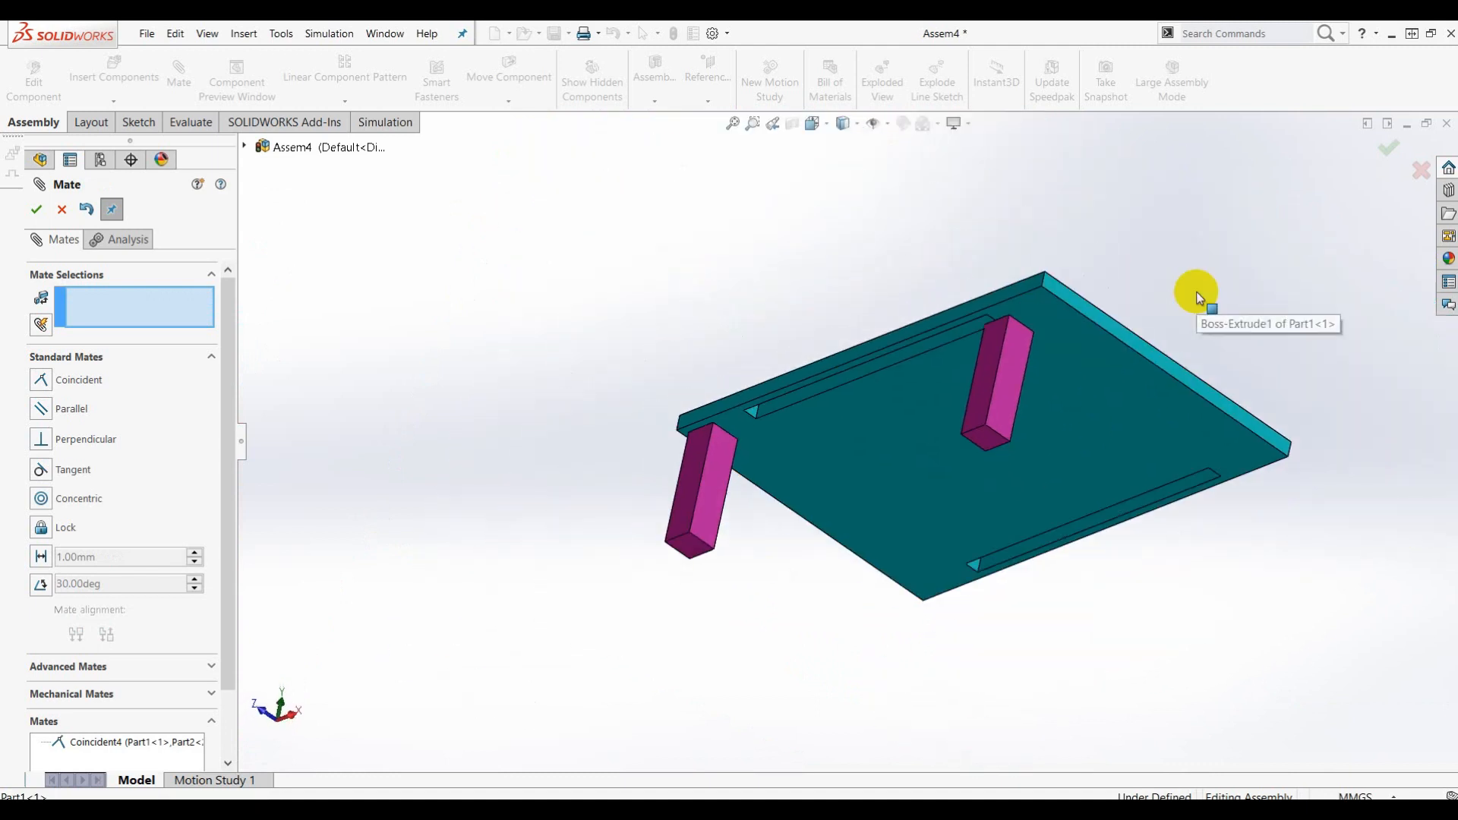
Add a 5 mm distance mate between the second leg's front face and the plate's front long side face
left_click(42, 557)
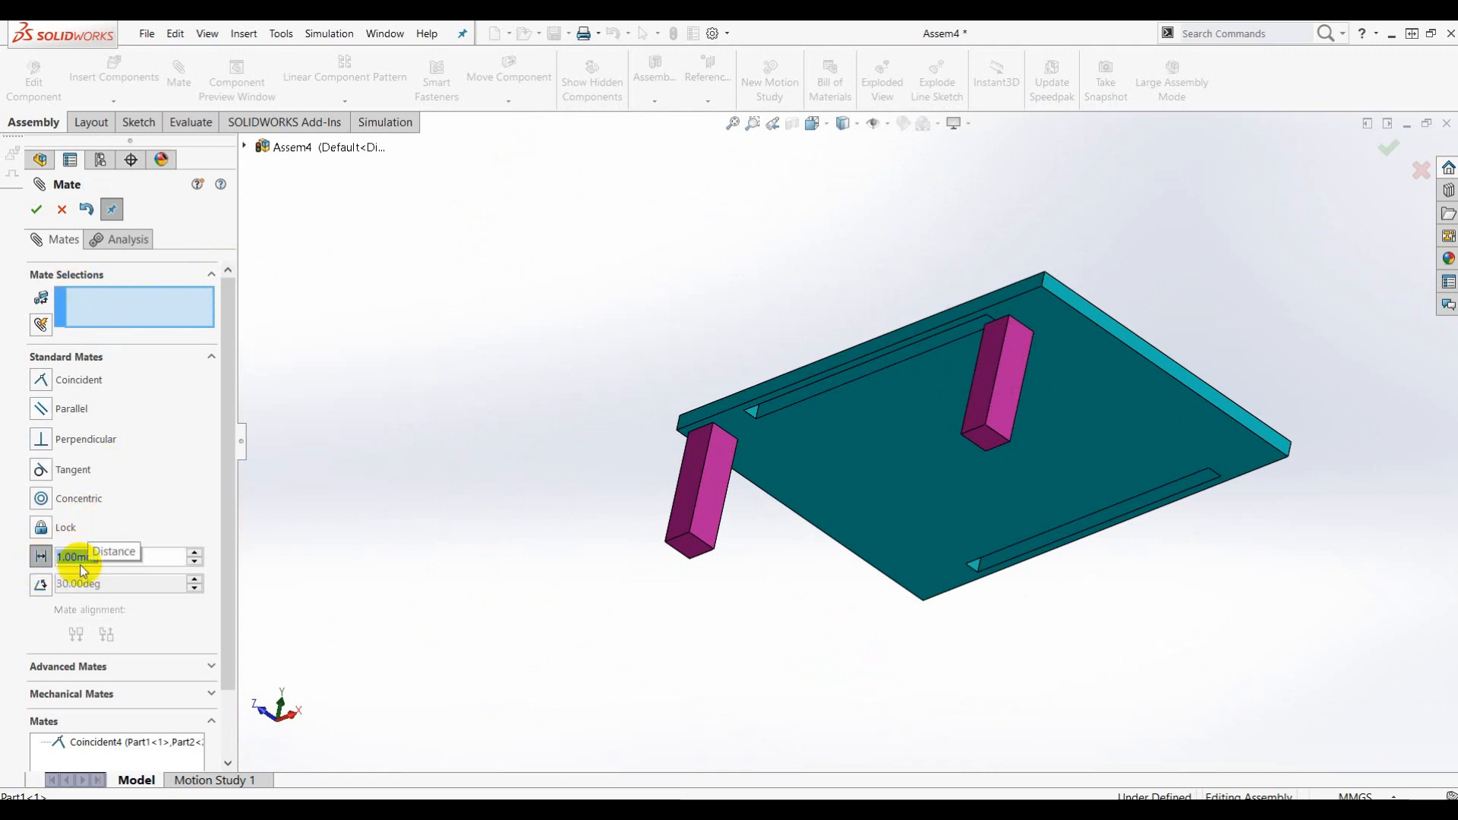
type("5")
key("Return")
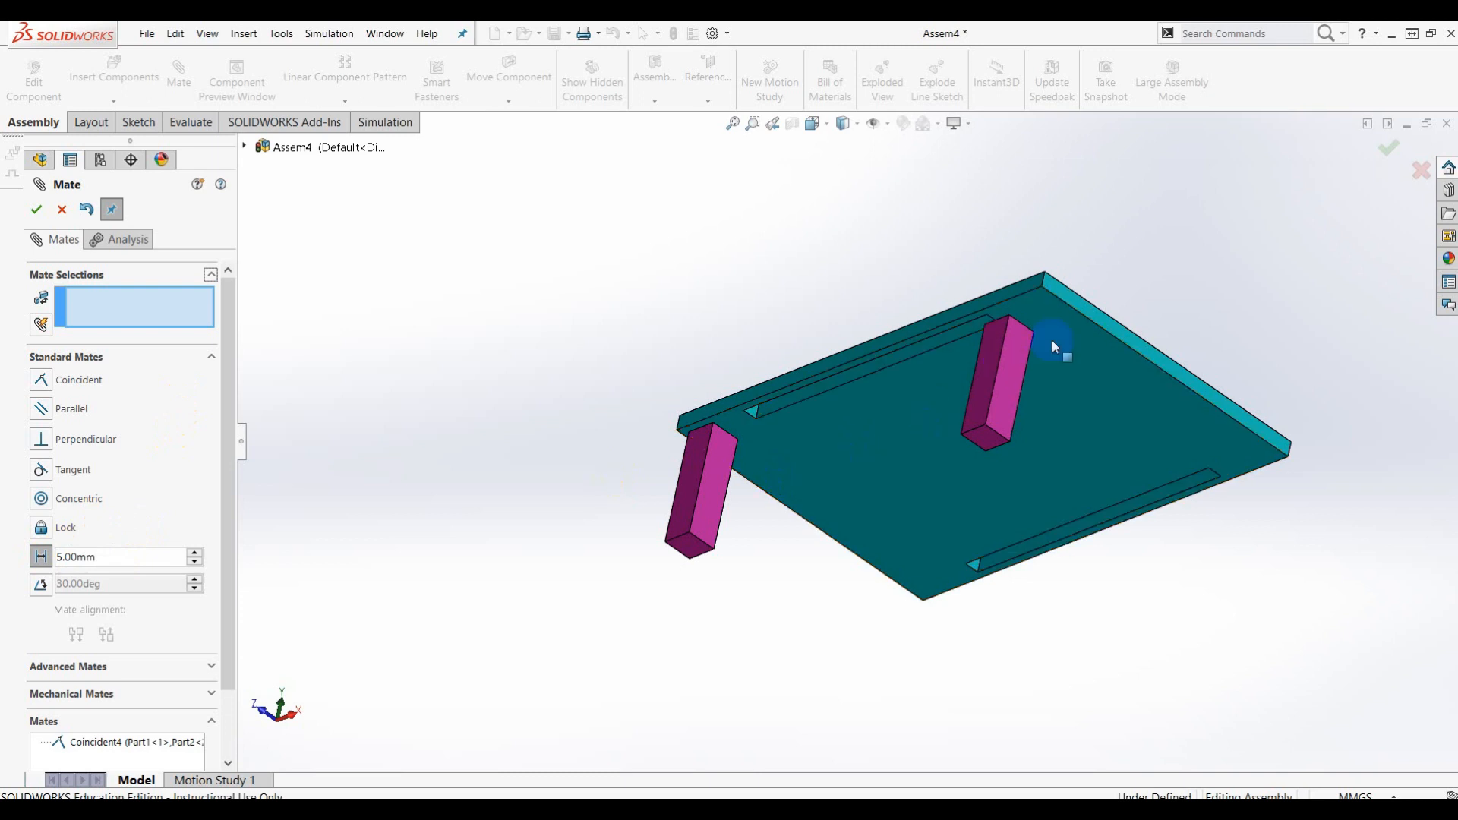
scroll(1065, 336, "down", 6)
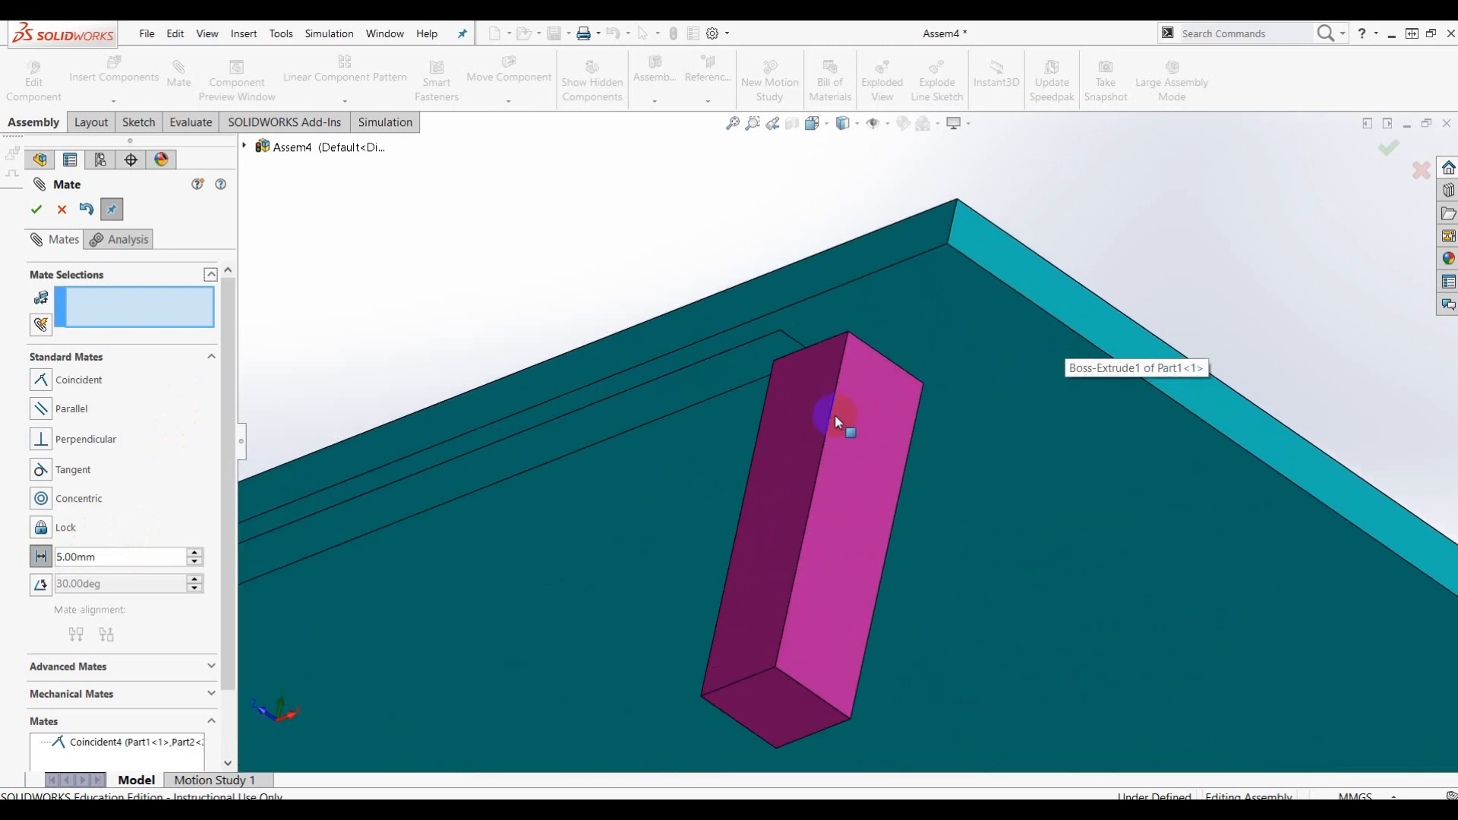
left_click(796, 415)
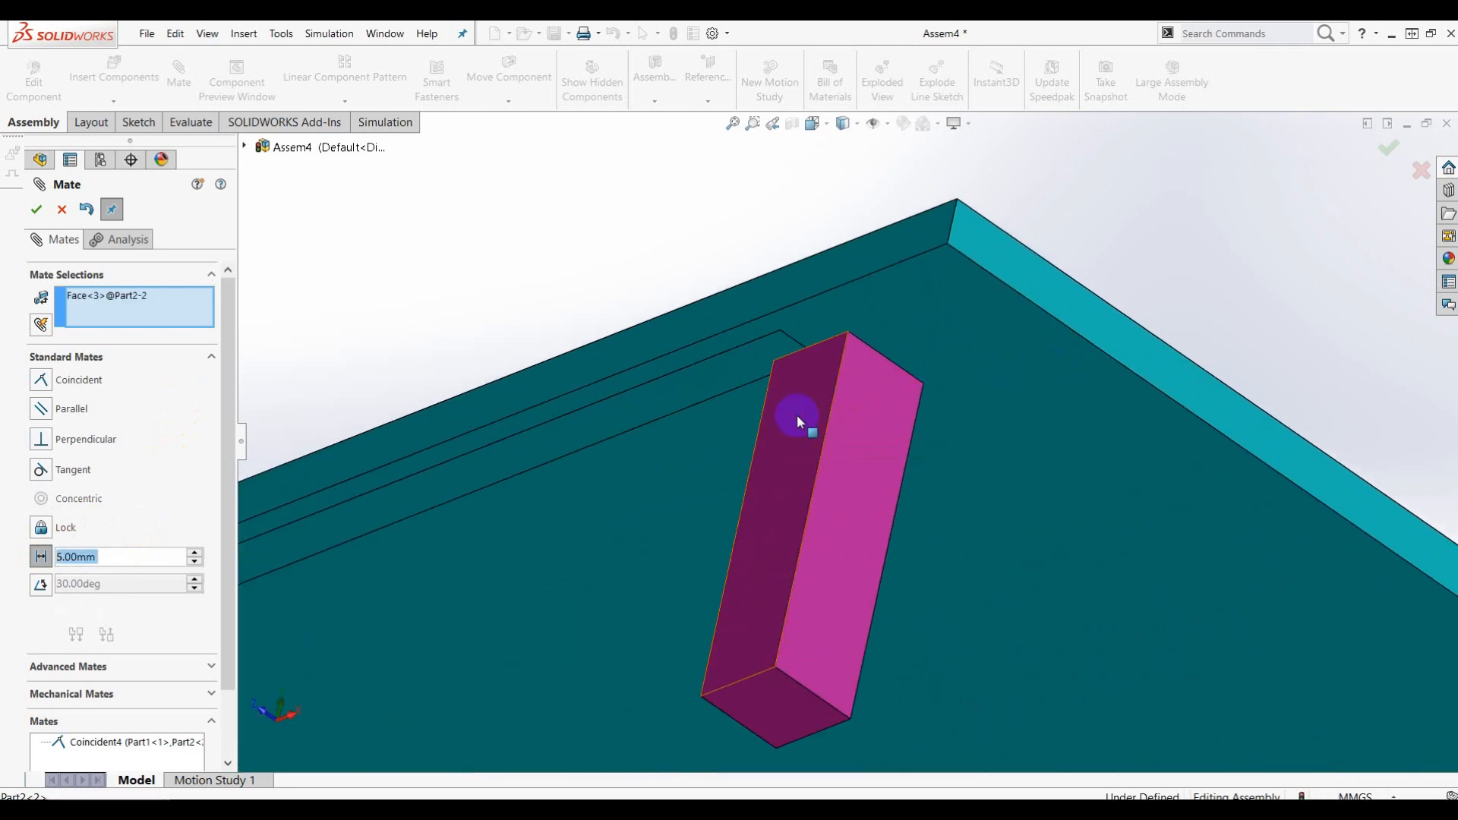
left_click(827, 268)
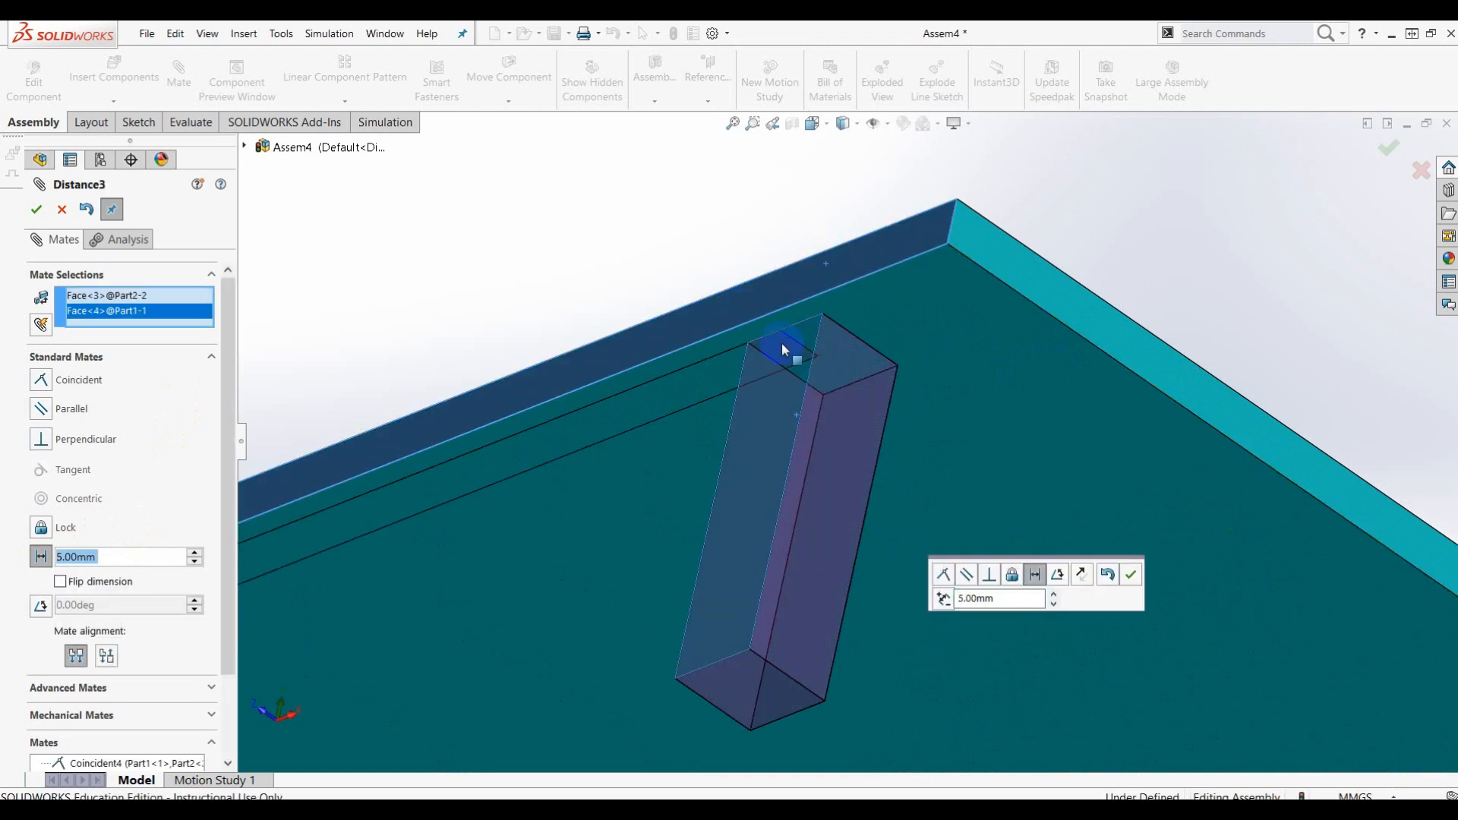
left_click(1132, 579)
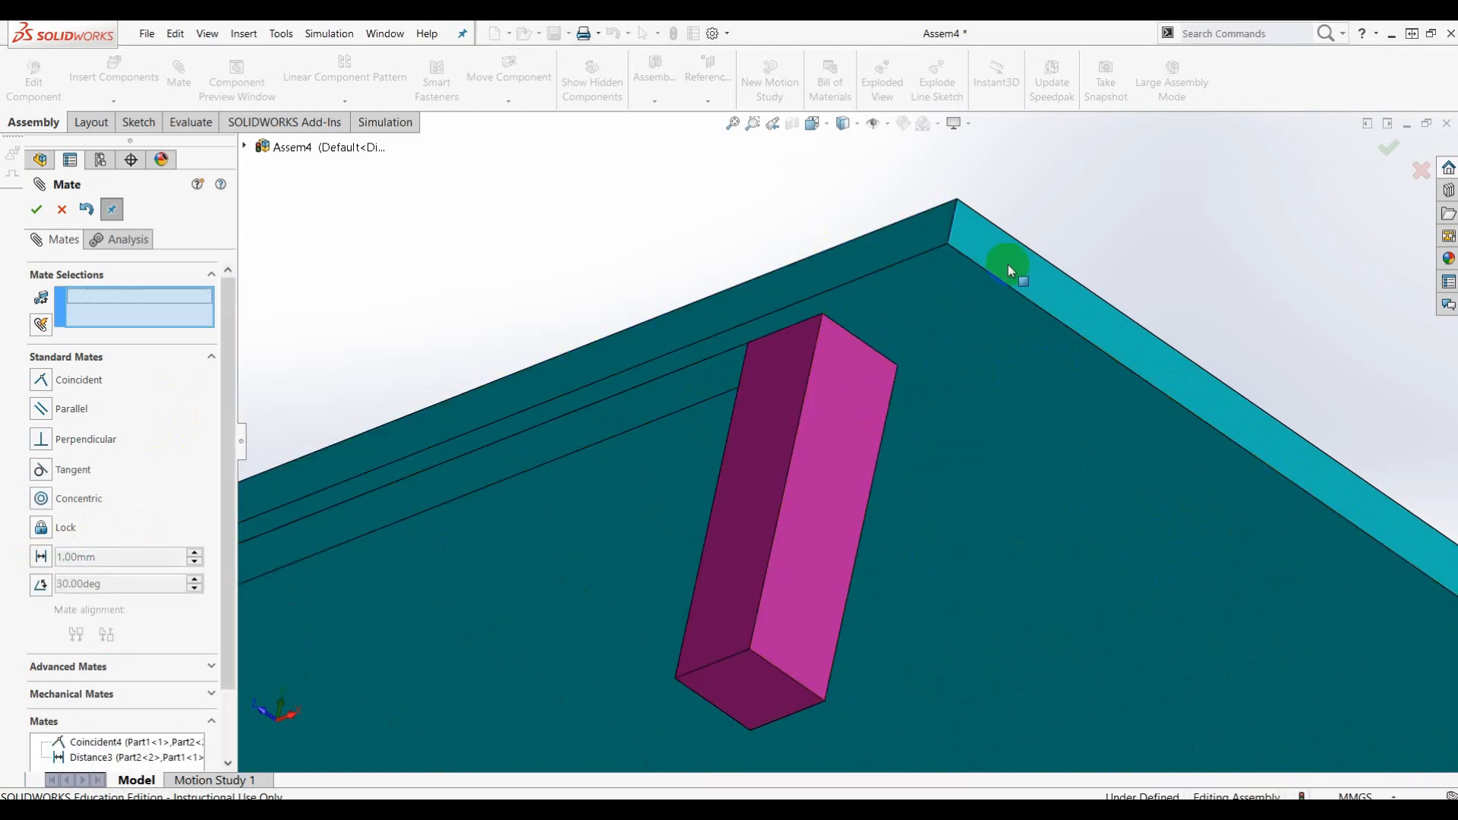
Add a 5 mm distance mate between the second leg's outer side face and the plate's short end face, and finish mating
left_click(41, 557)
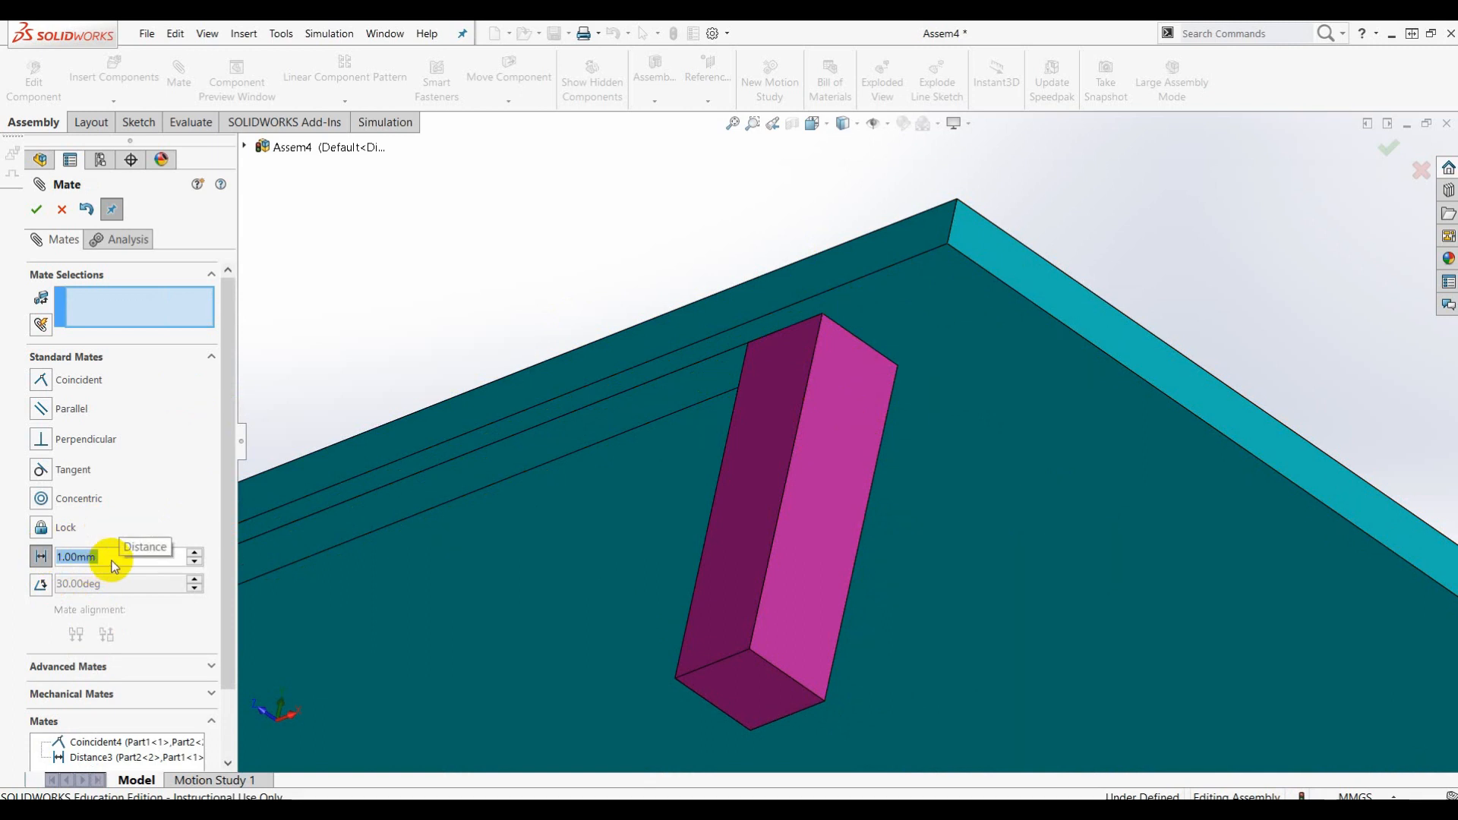
type("5")
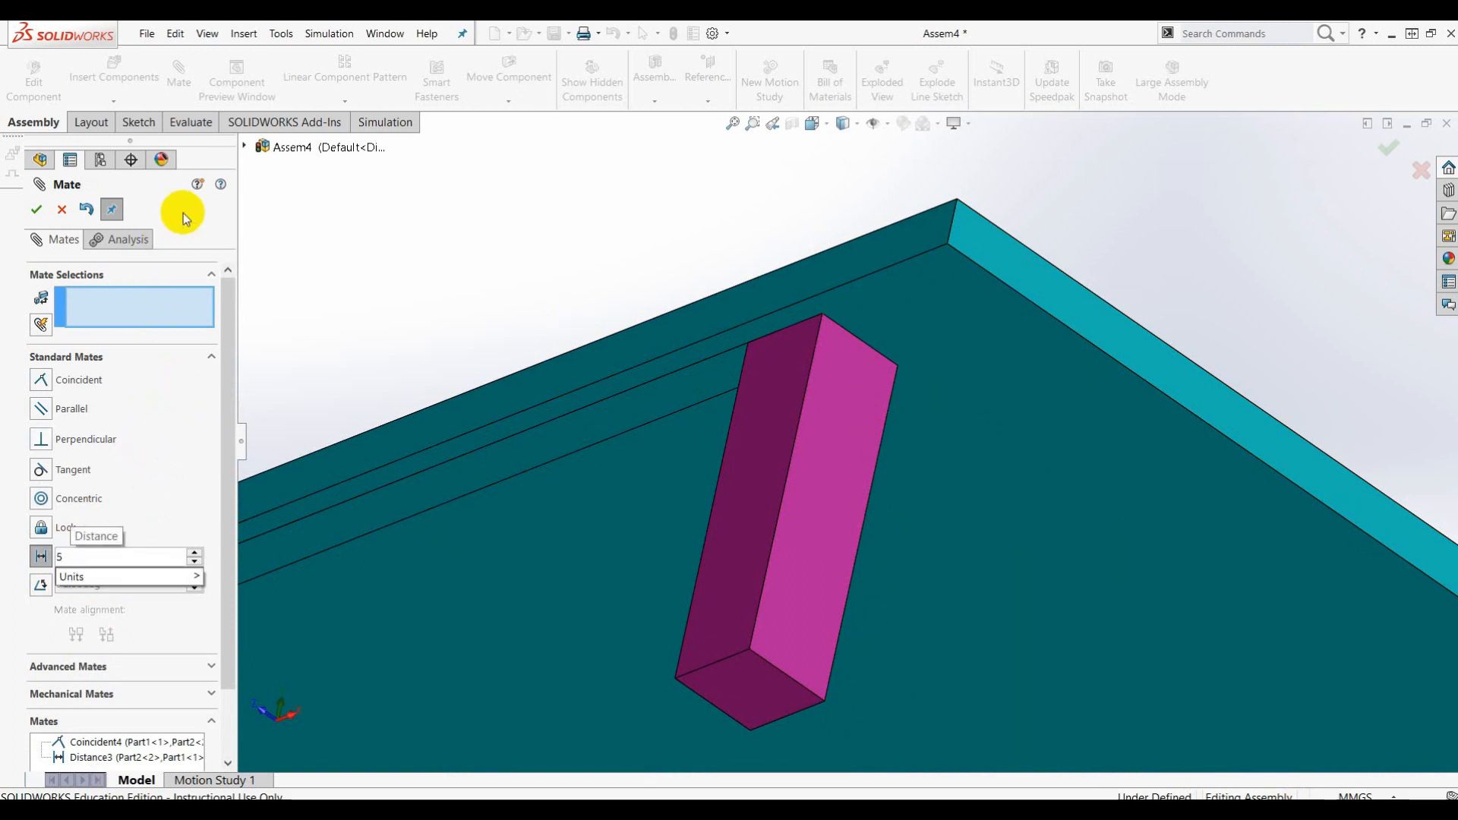
key("Return")
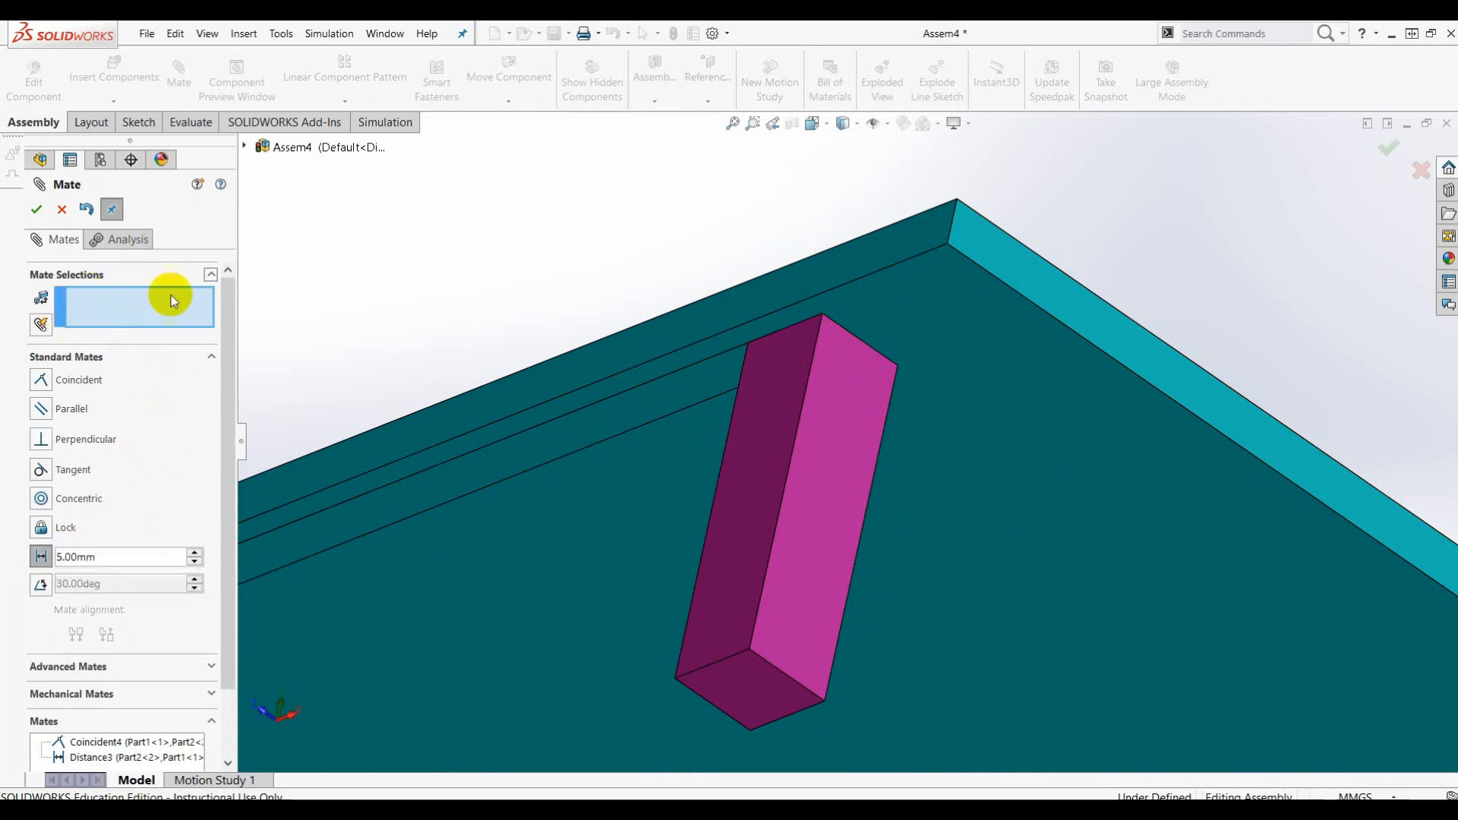
left_click(850, 407)
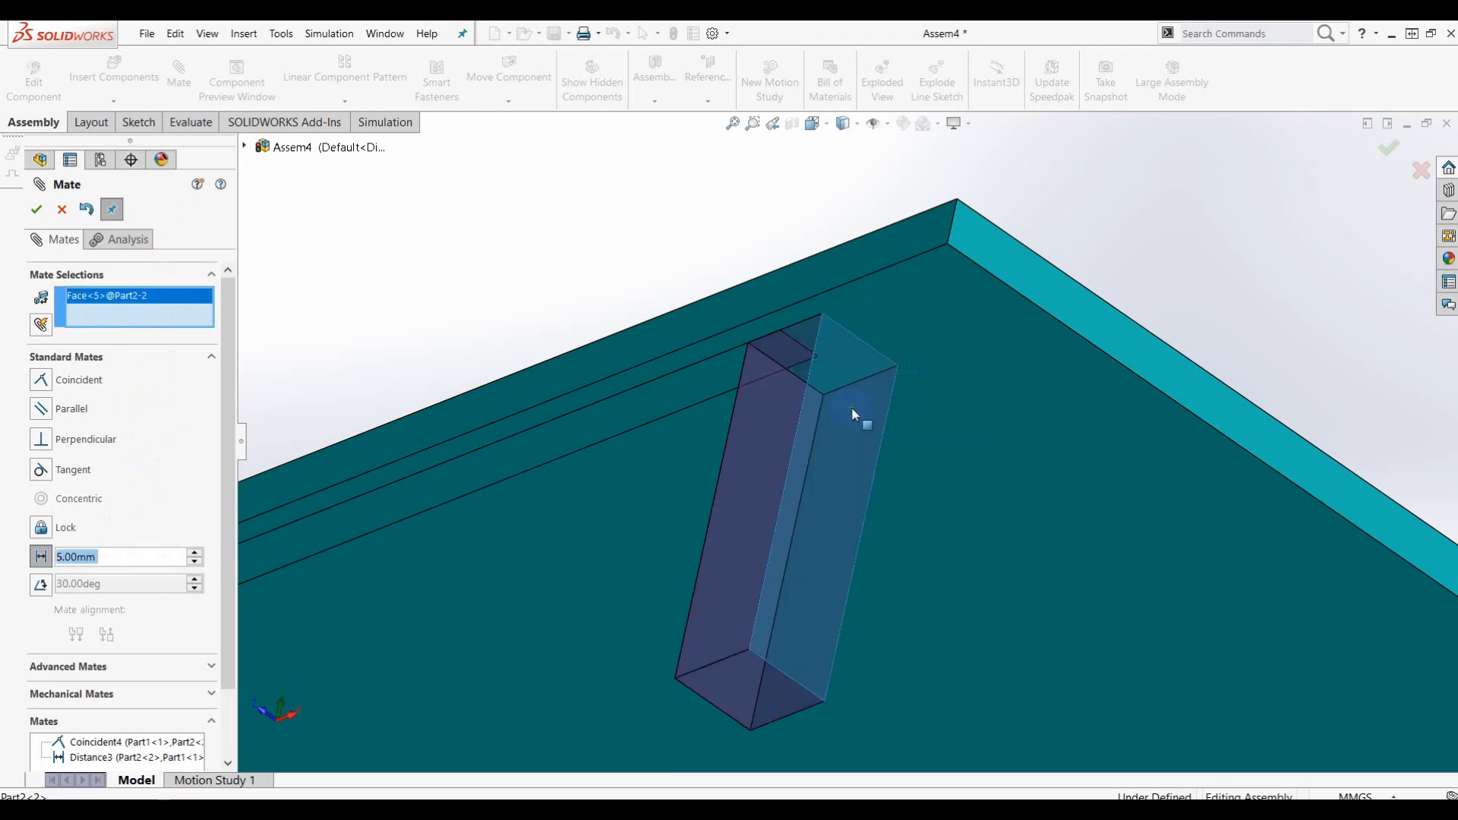
left_click(1004, 255)
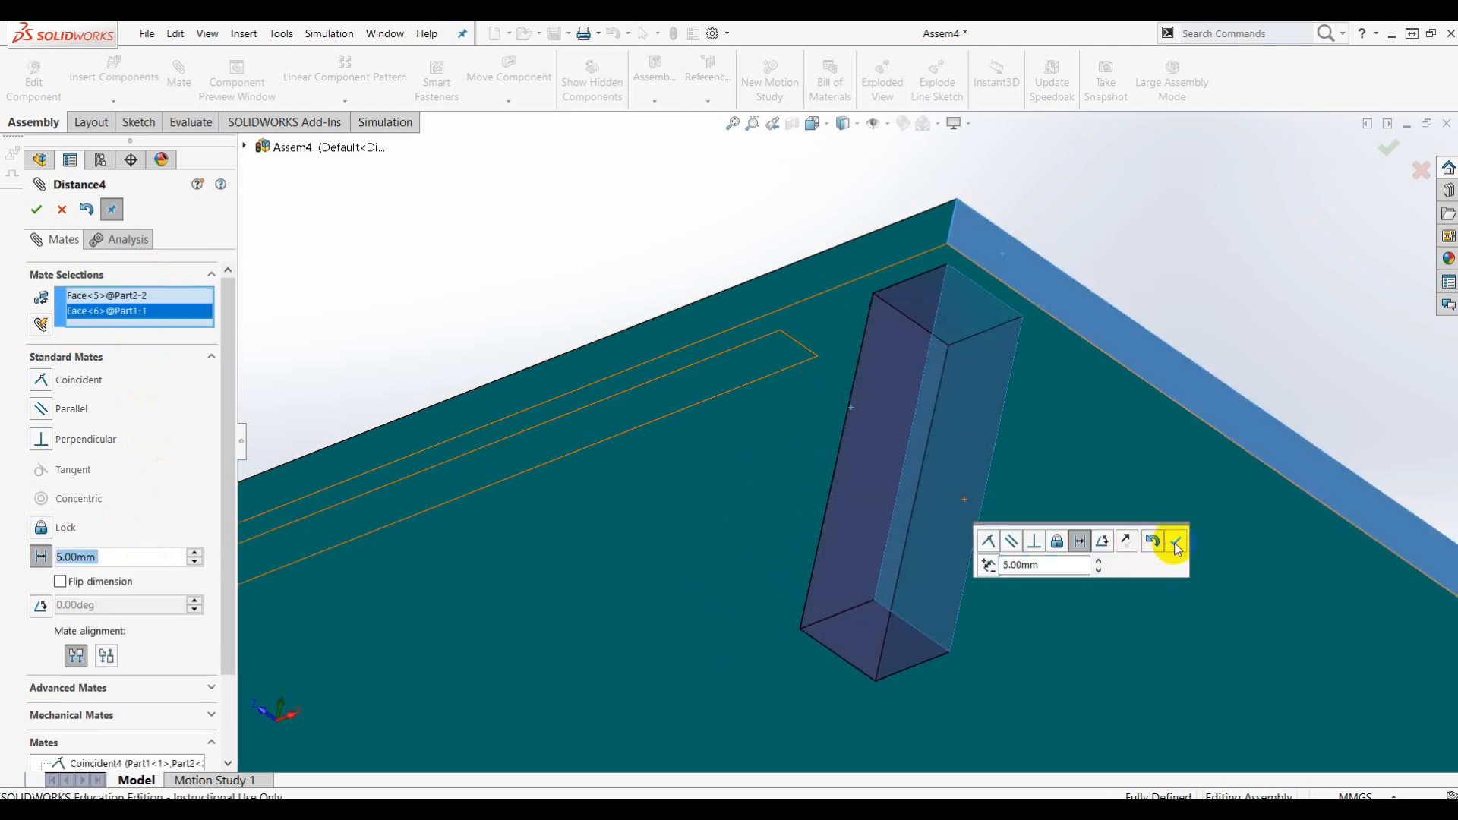
left_click(1176, 543)
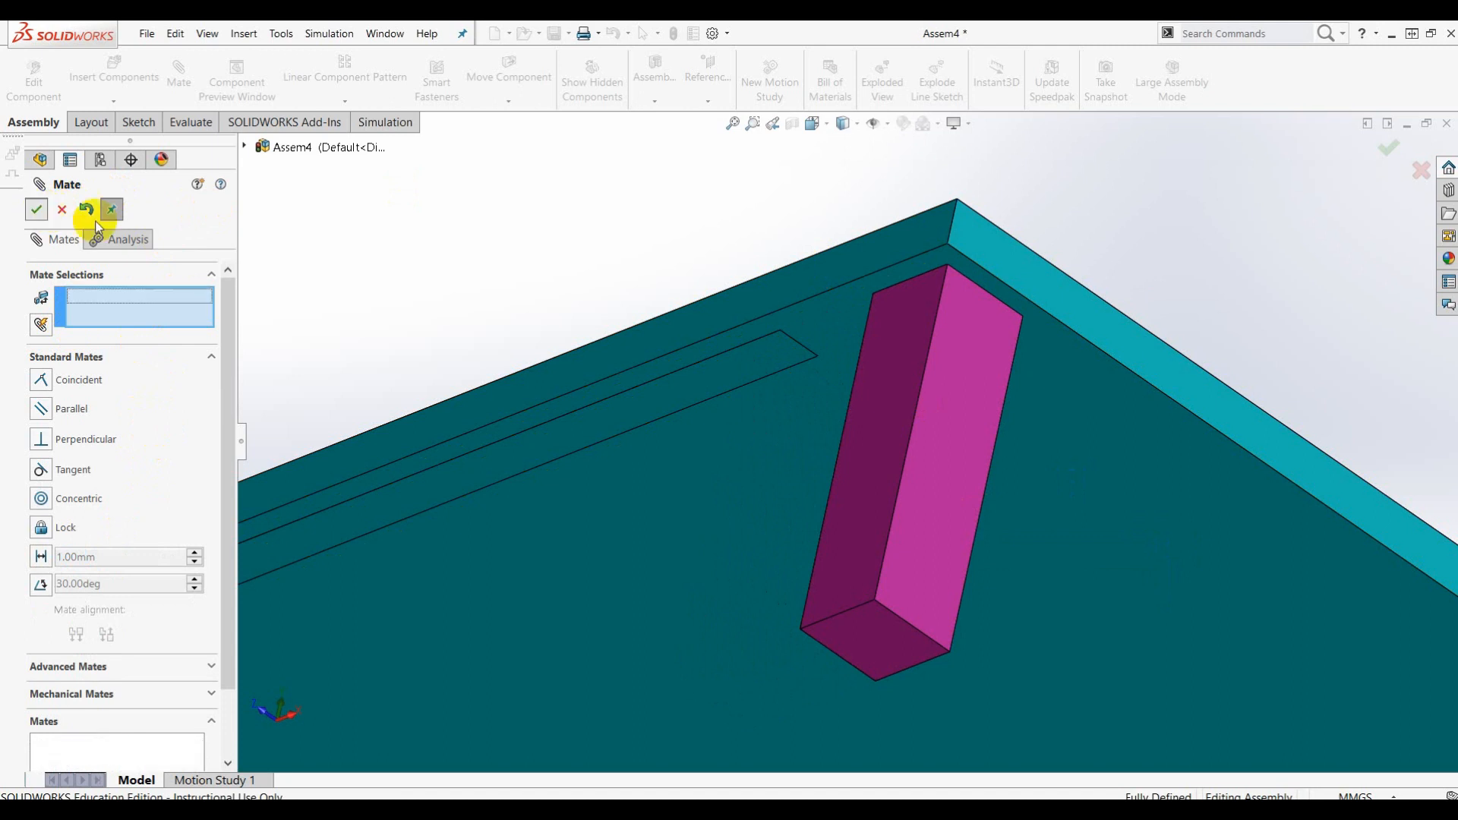
left_click(36, 210)
Examine the two mated legs and their placement under the plate's corners
scroll(1009, 387, "up", 6)
scroll(912, 422, "down", 4)
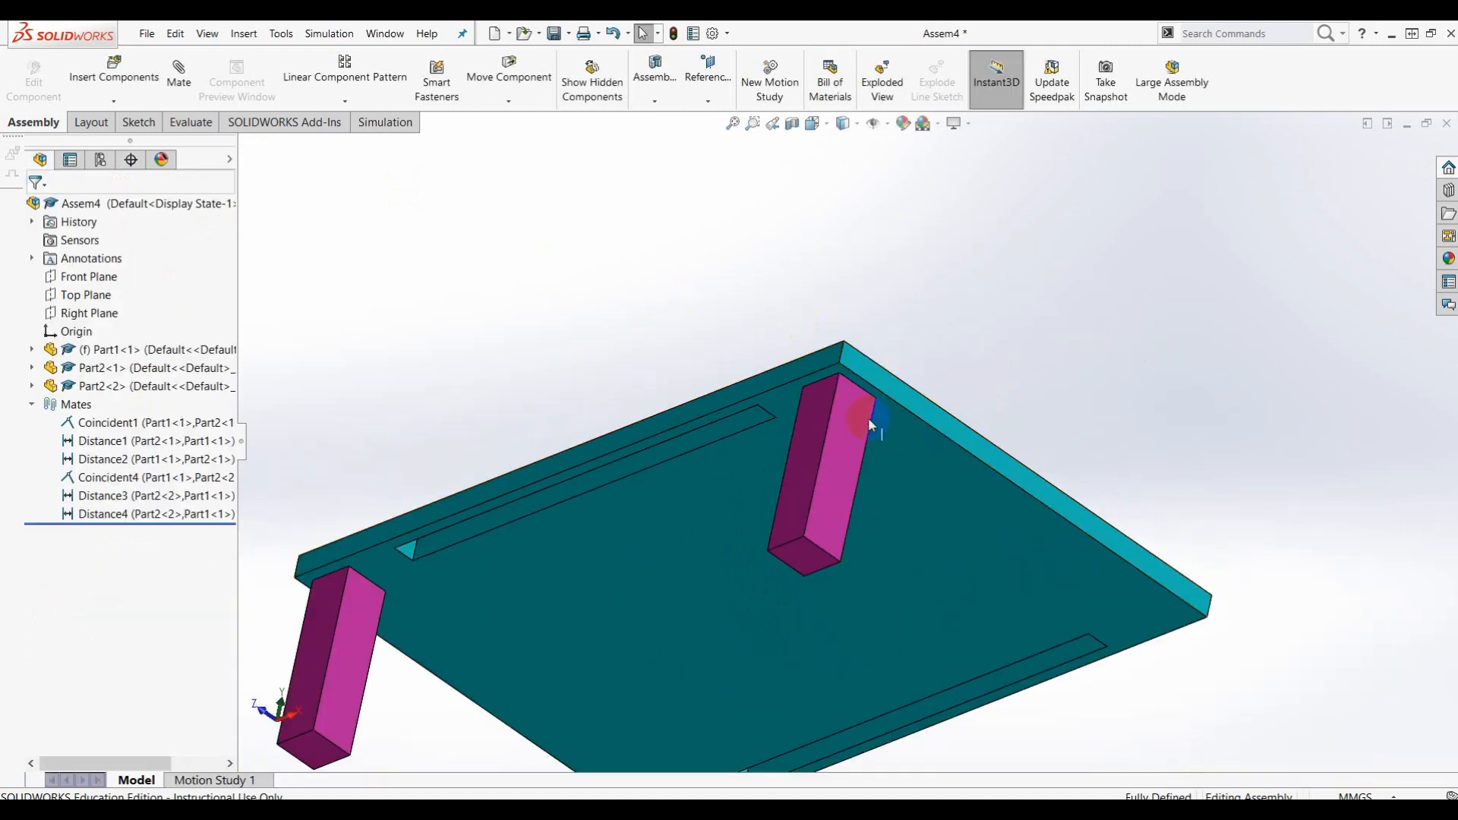
middle_click_drag(977, 313, 935, 354)
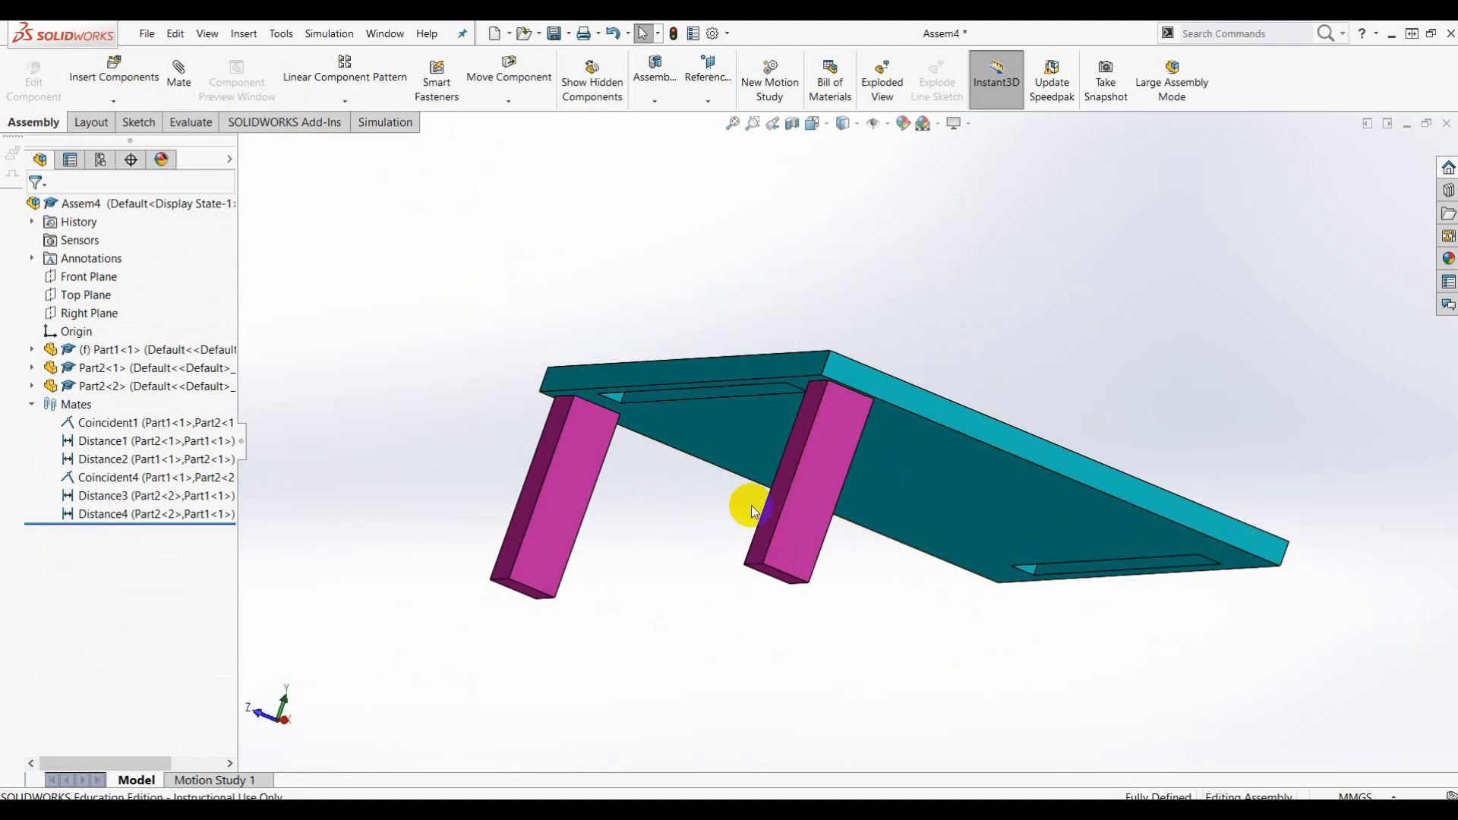
left_click(802, 565)
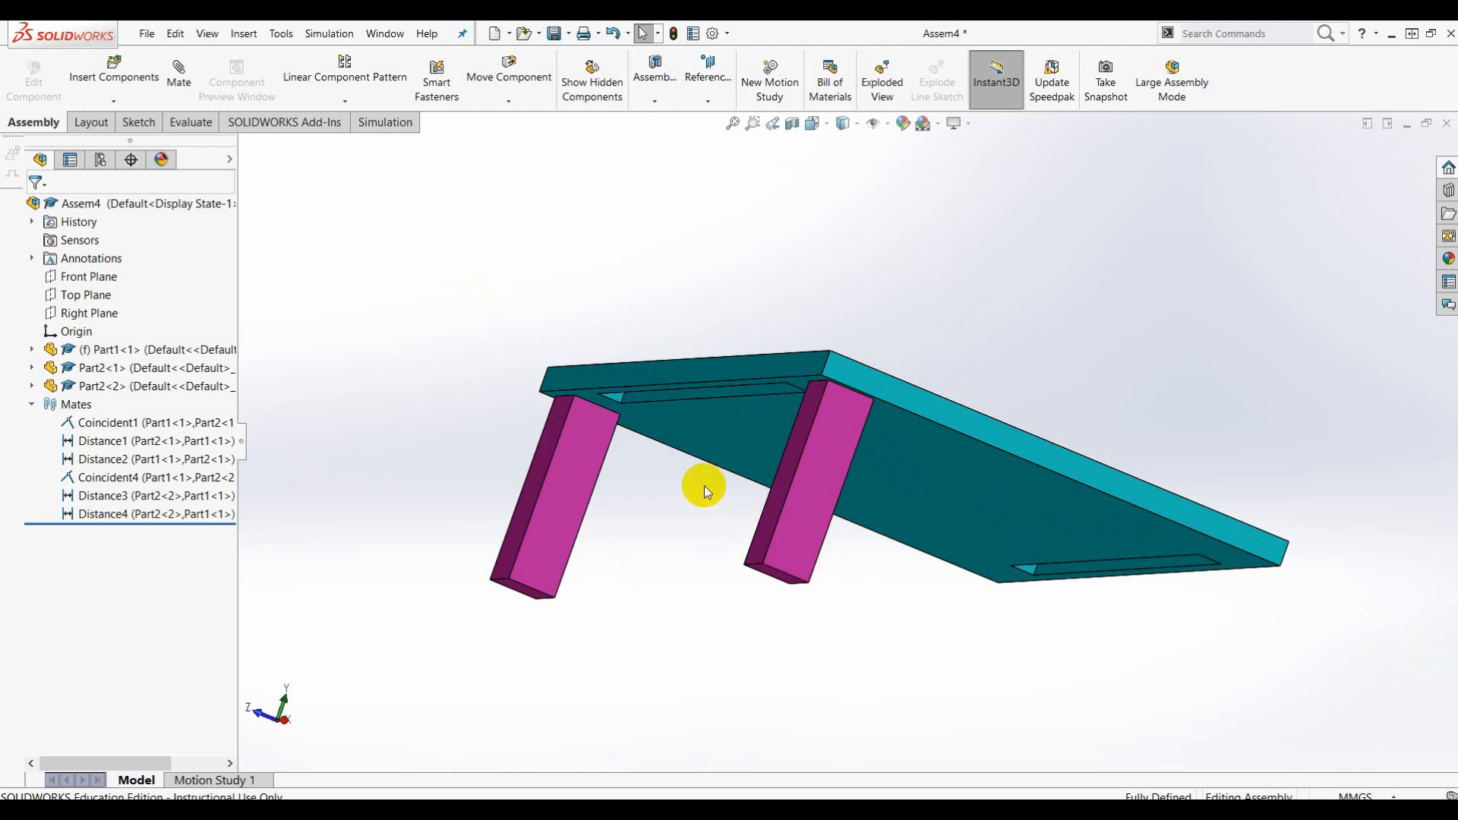
left_click(834, 480)
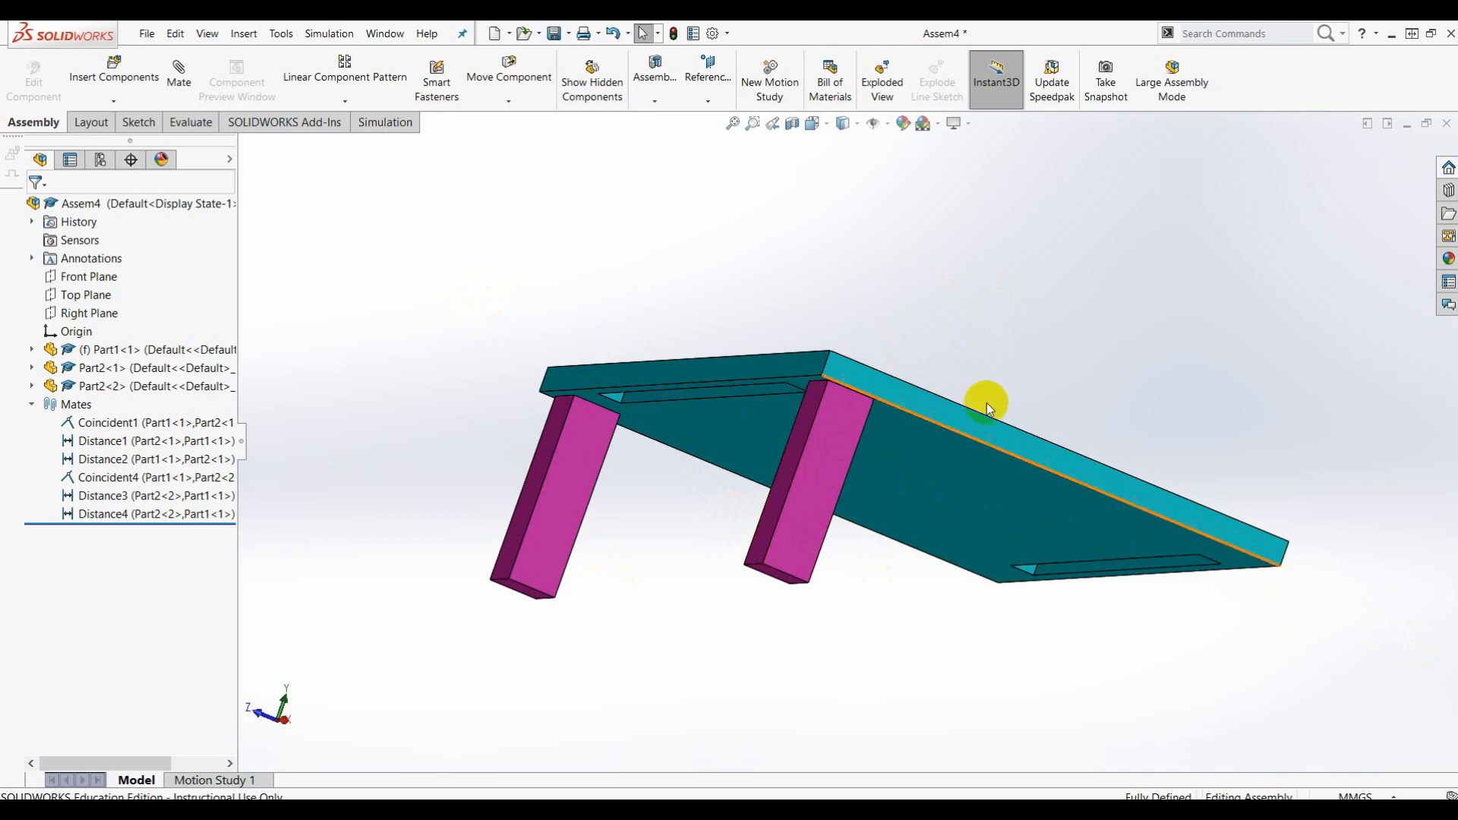
left_click(809, 474)
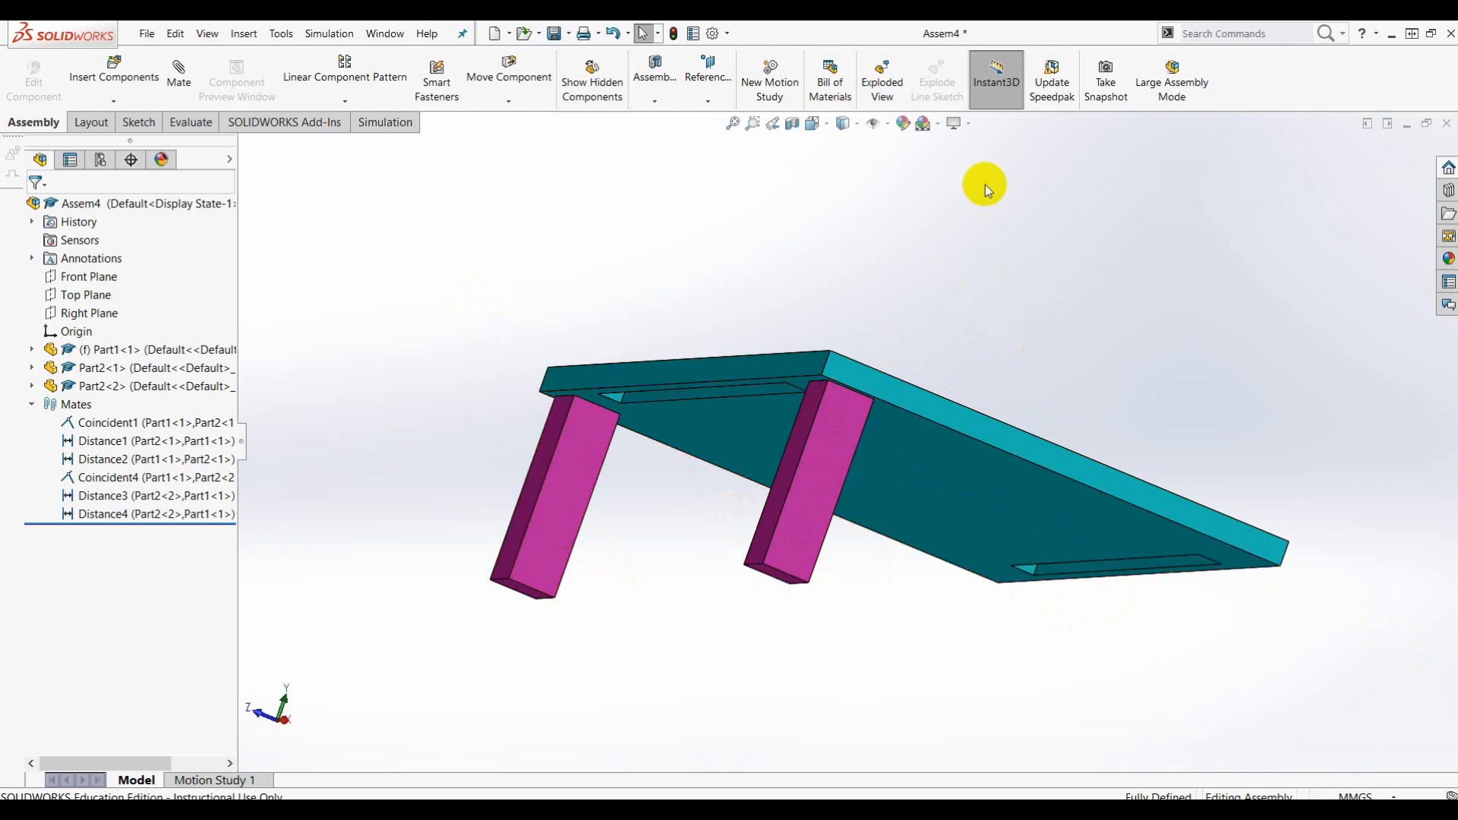
Create a third leg by copying the second leg across to the plate's opposite long side
scroll(1018, 464, "down", 2)
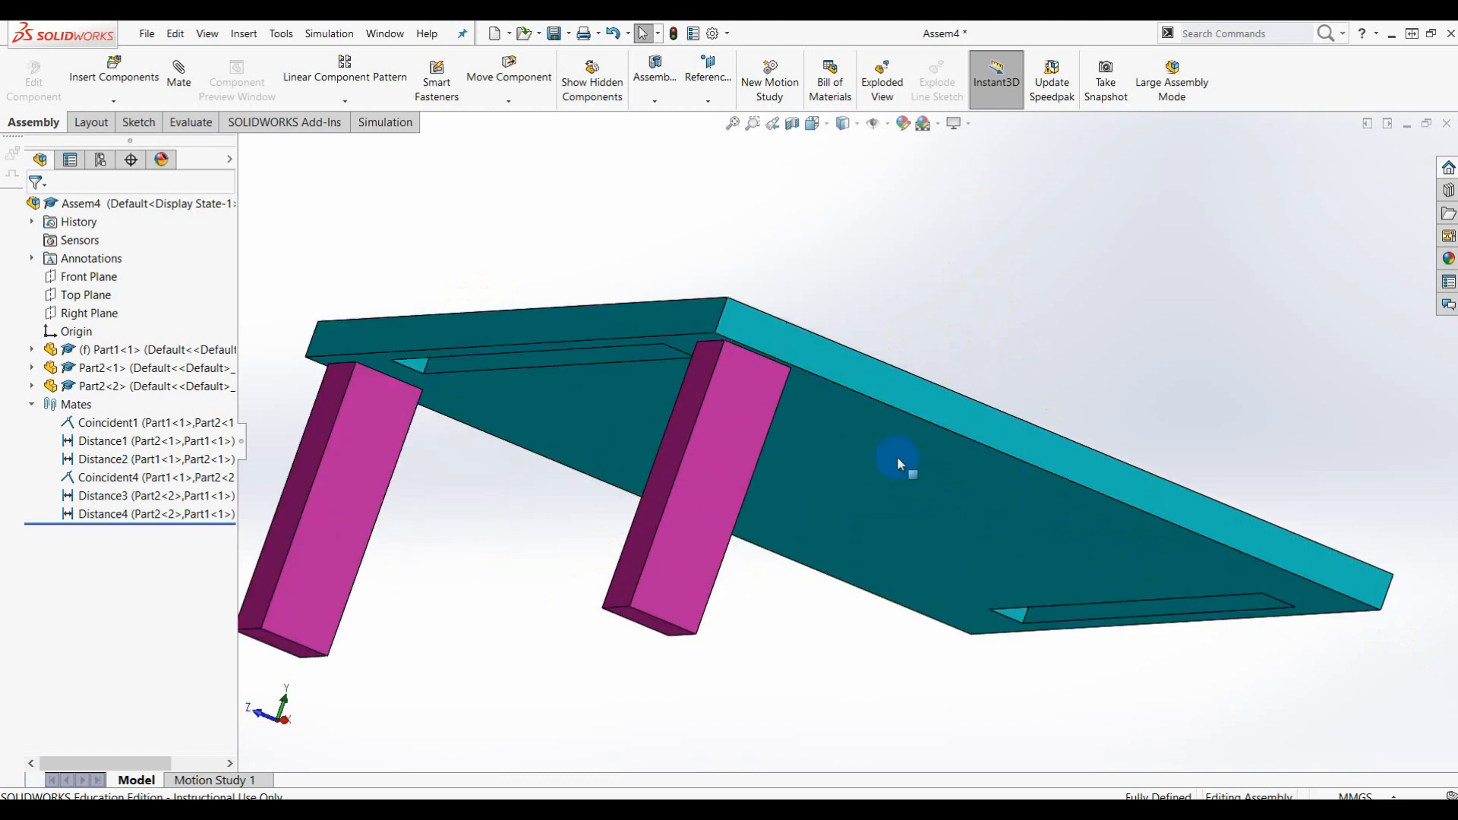
scroll(904, 448, "up", 1)
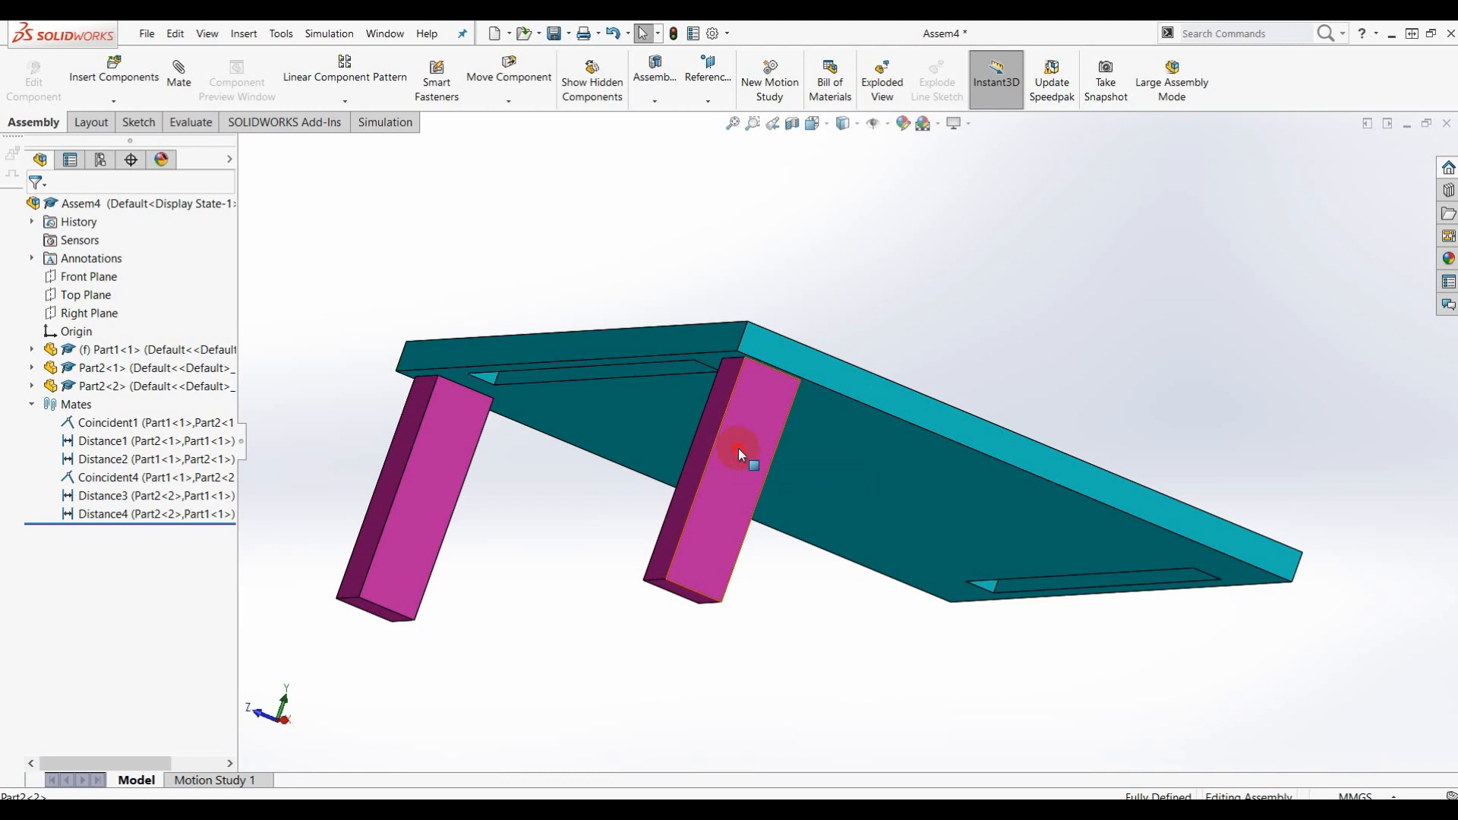
left_click_drag(738, 448, 1142, 661, "ctrl")
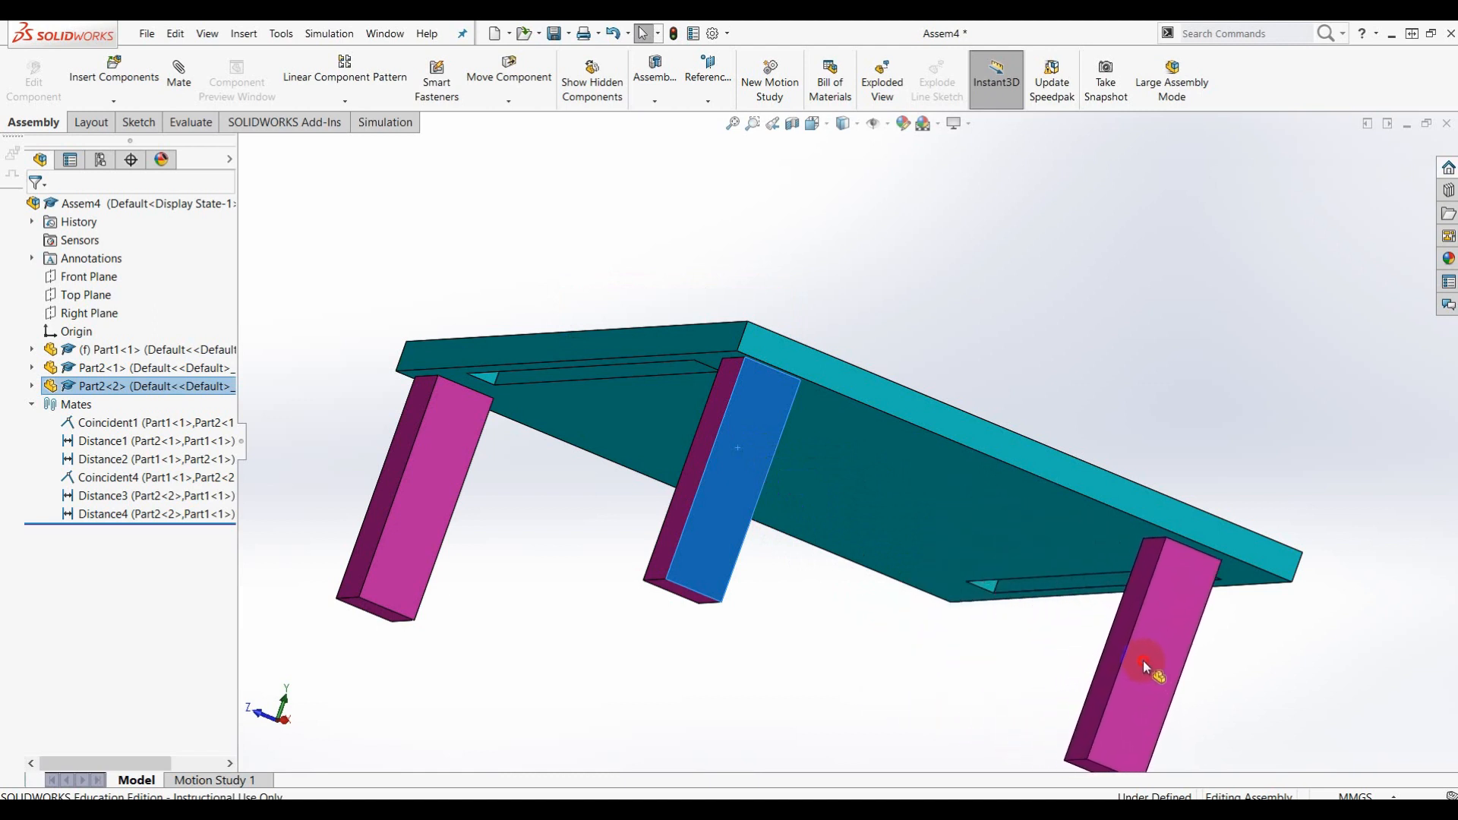
left_click_drag(1143, 659, 1142, 659, "ctrl")
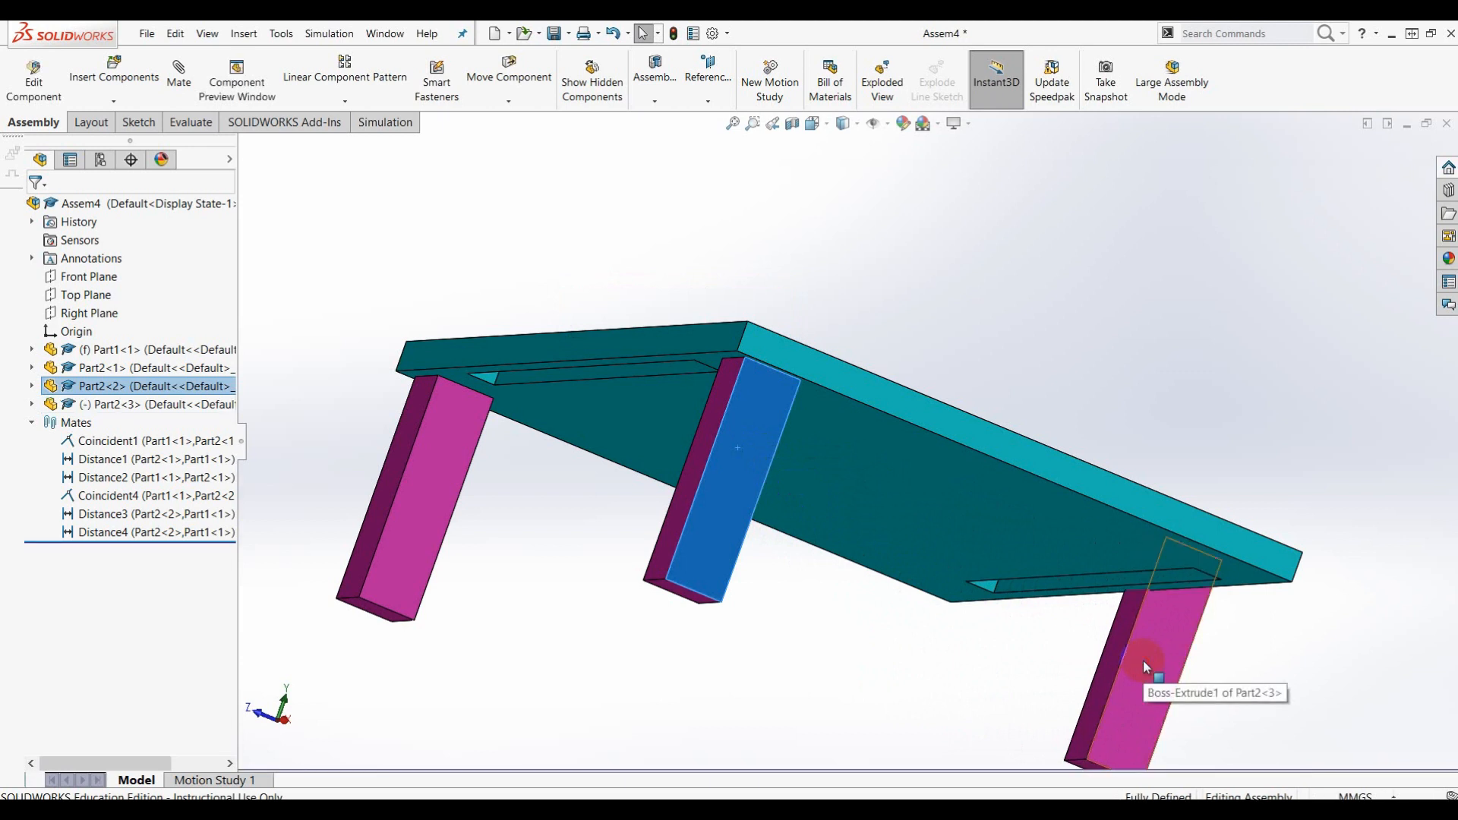
Create a fourth leg by copying the third leg to the remaining free area near the plate's open corner
scroll(1155, 547, "up", 3)
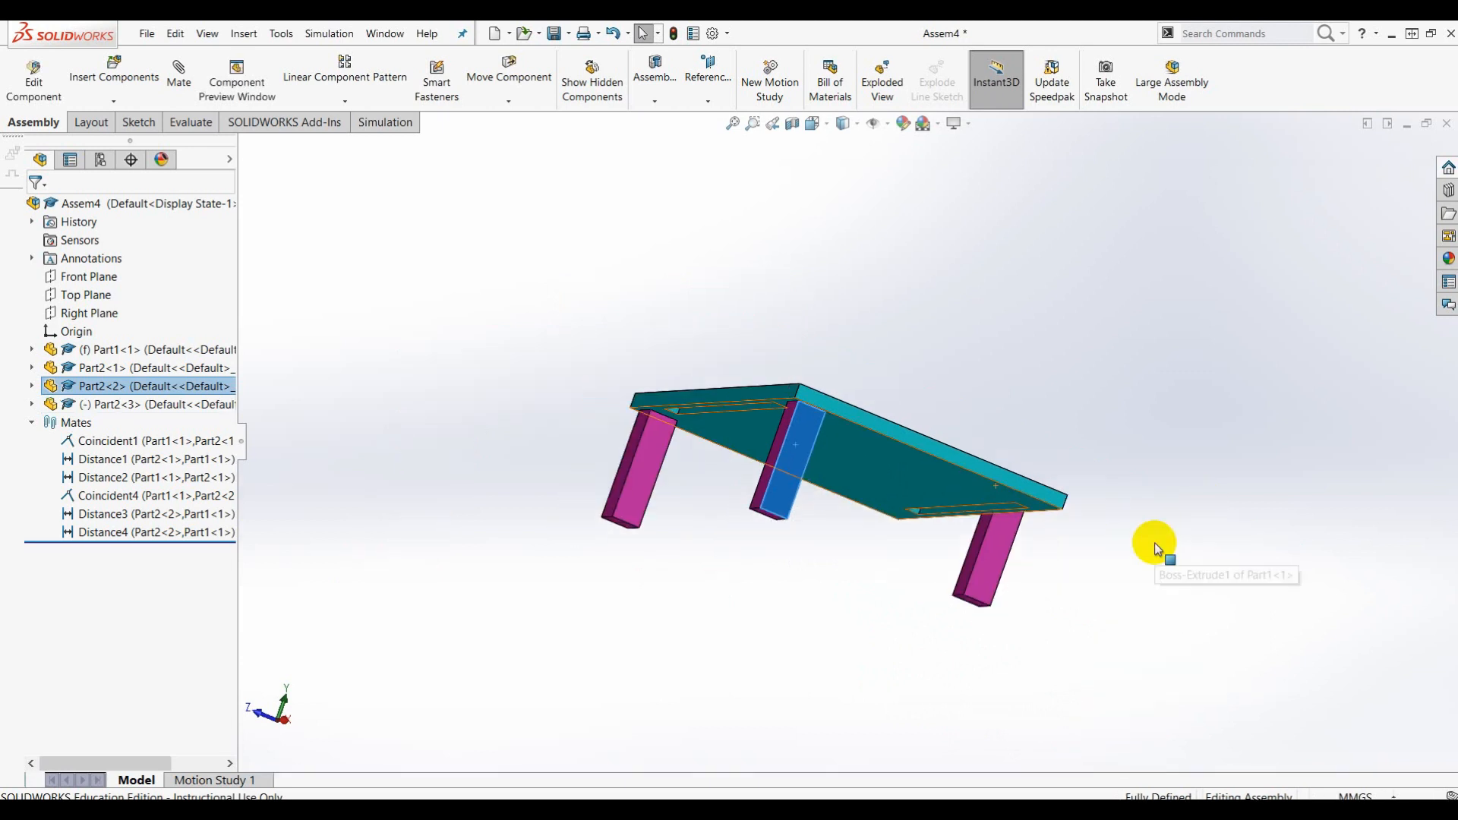
middle_click_drag(1114, 531, 1009, 495)
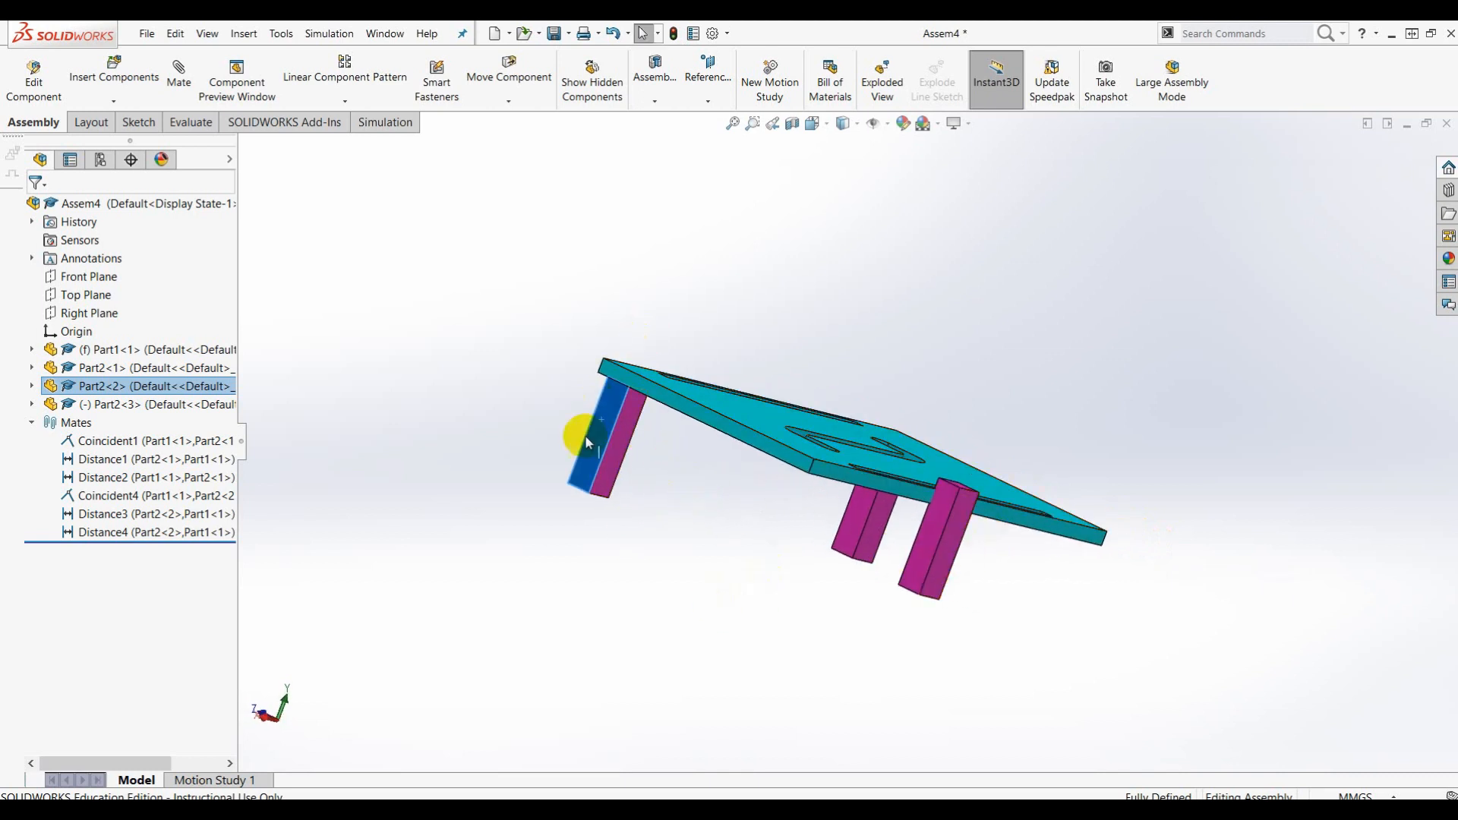
scroll(661, 447, "down", 3)
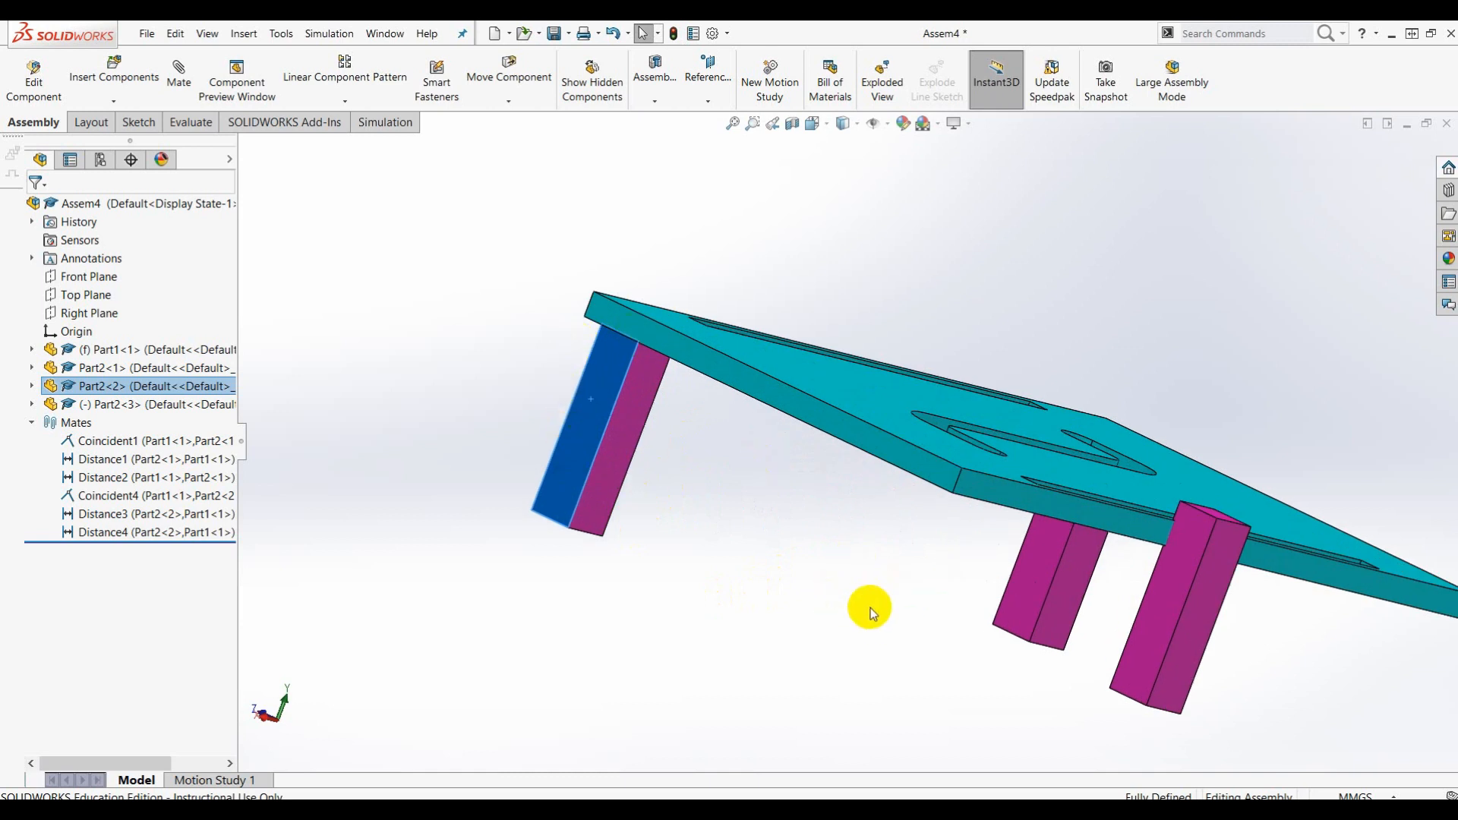
left_click(804, 599)
scroll(1074, 559, "up", 4)
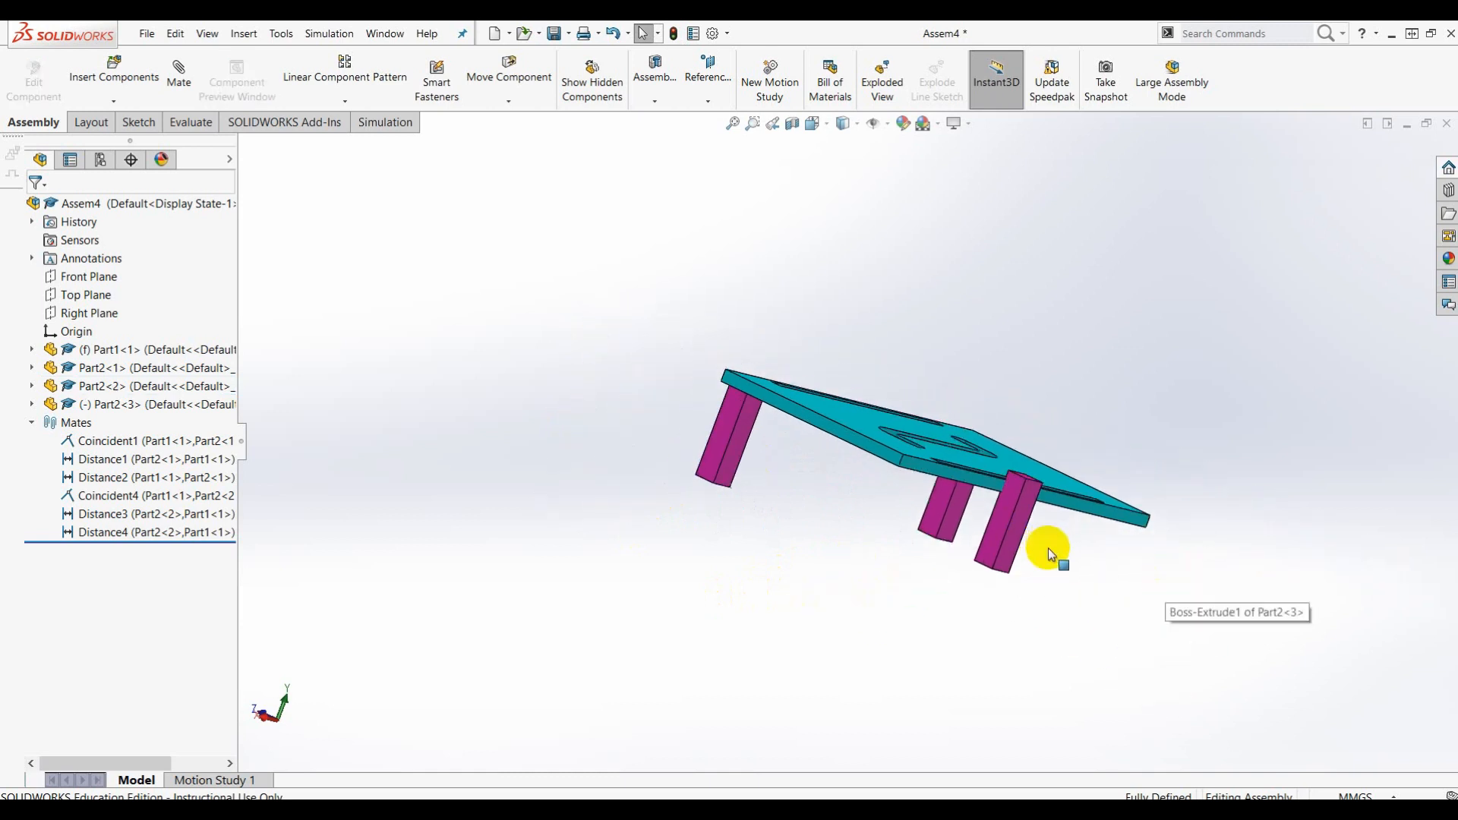
scroll(1007, 535, "down", 3)
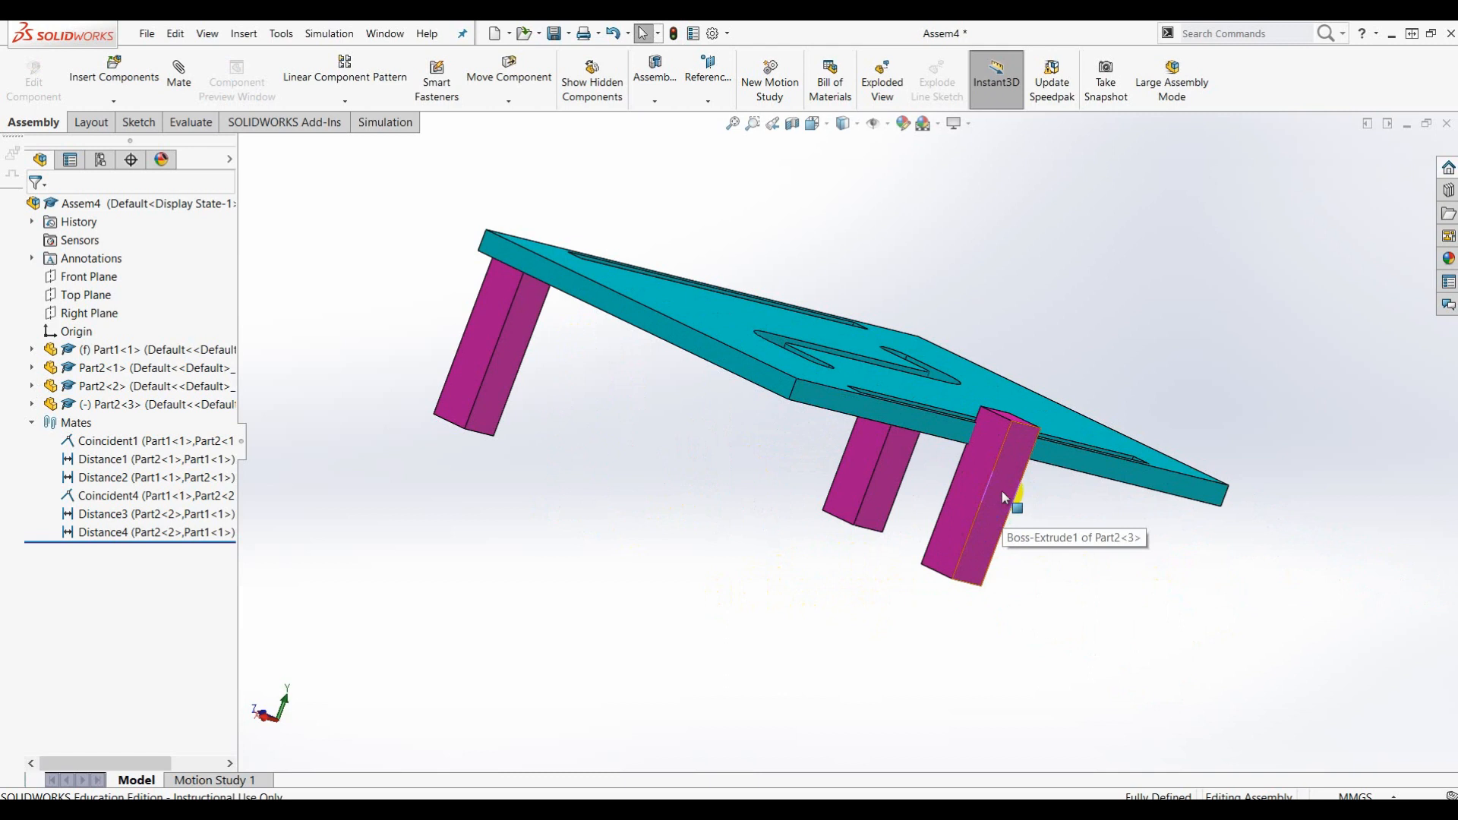
left_click_drag(1003, 496, 765, 502, "ctrl")
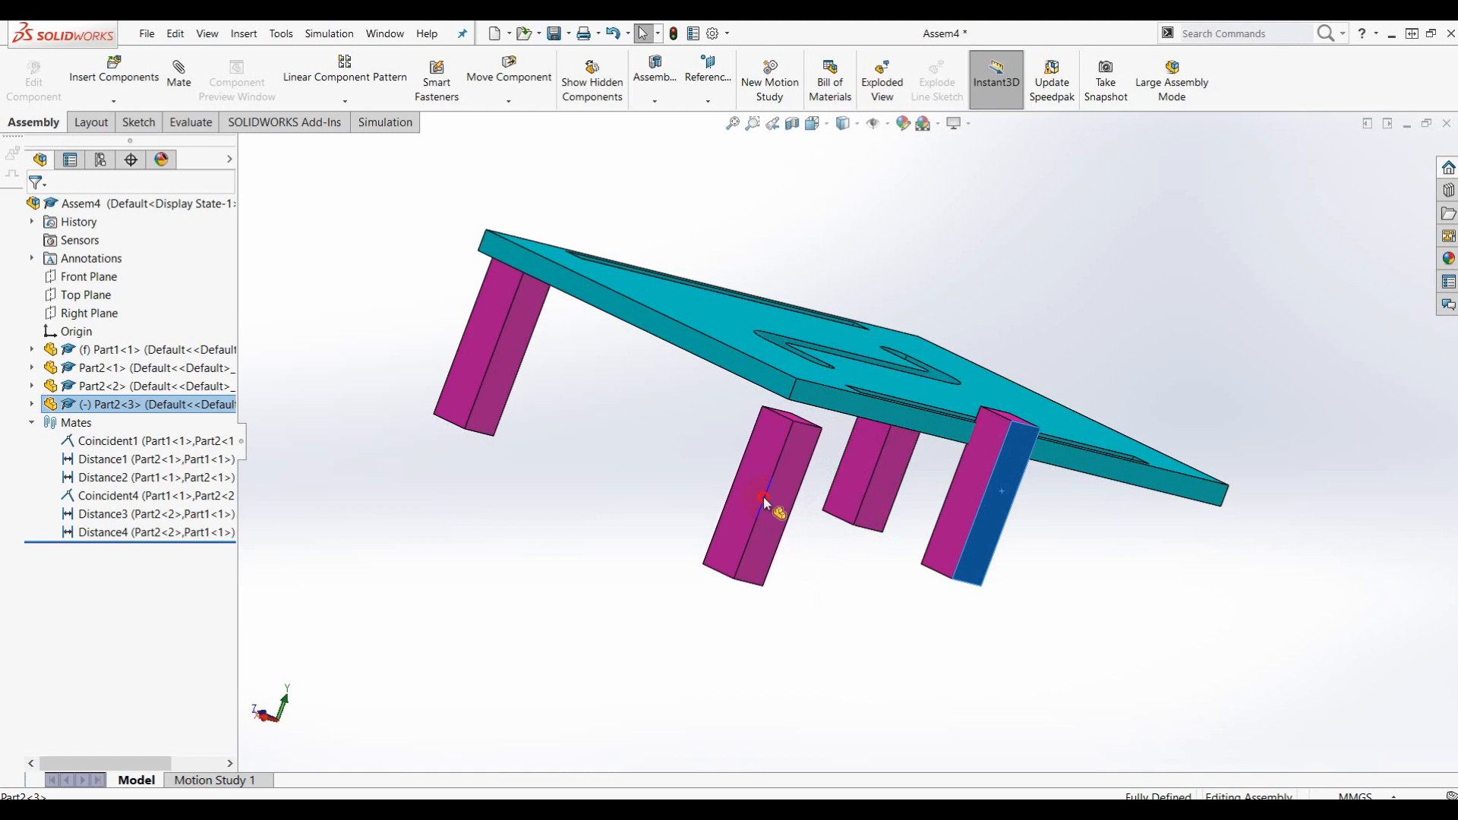
left_click_drag(764, 495, 764, 496, "ctrl")
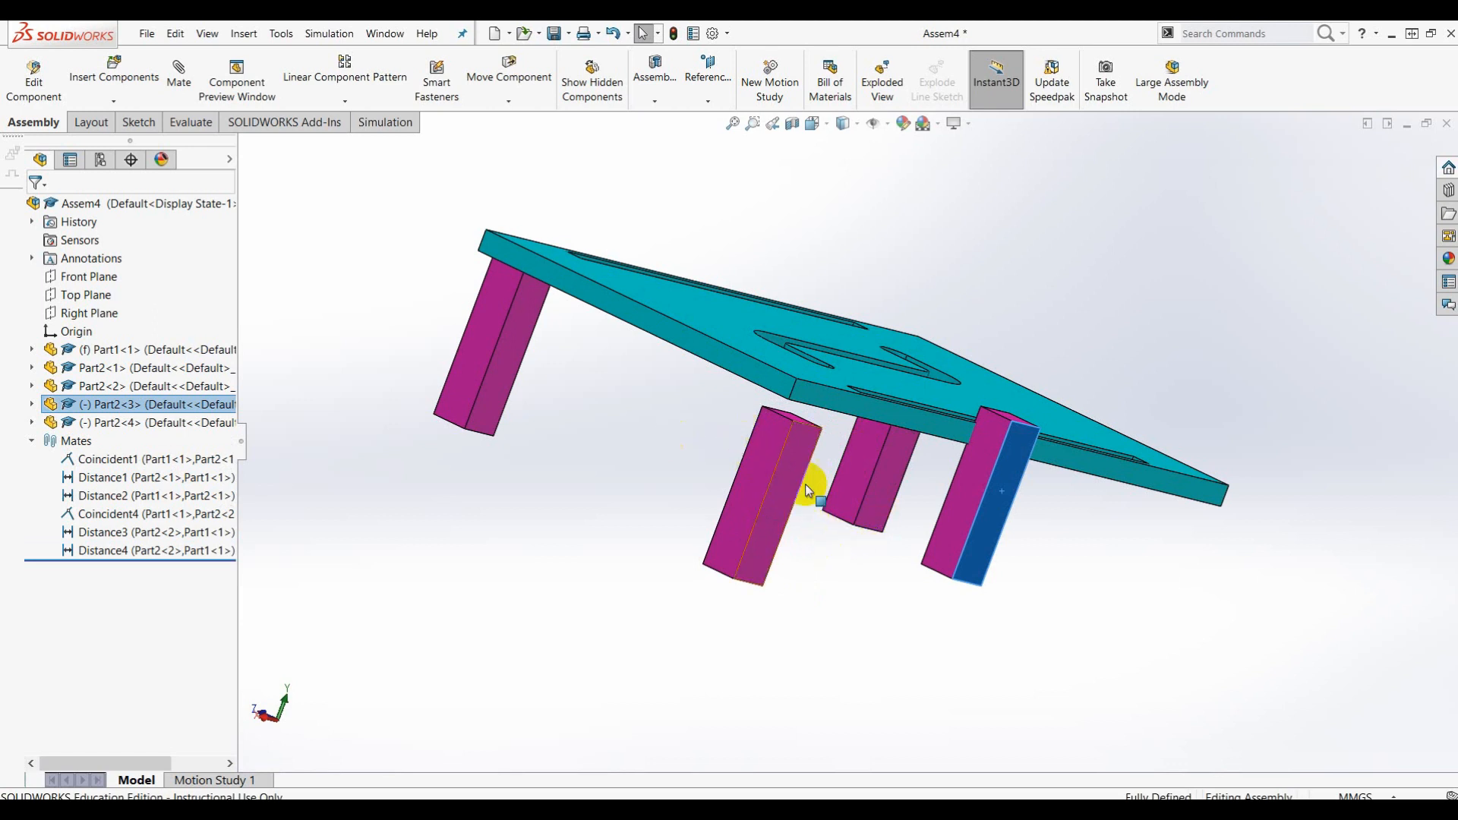
Add a coincident mate between the fourth leg's top face and the plate's underside
scroll(790, 539, "down", 2)
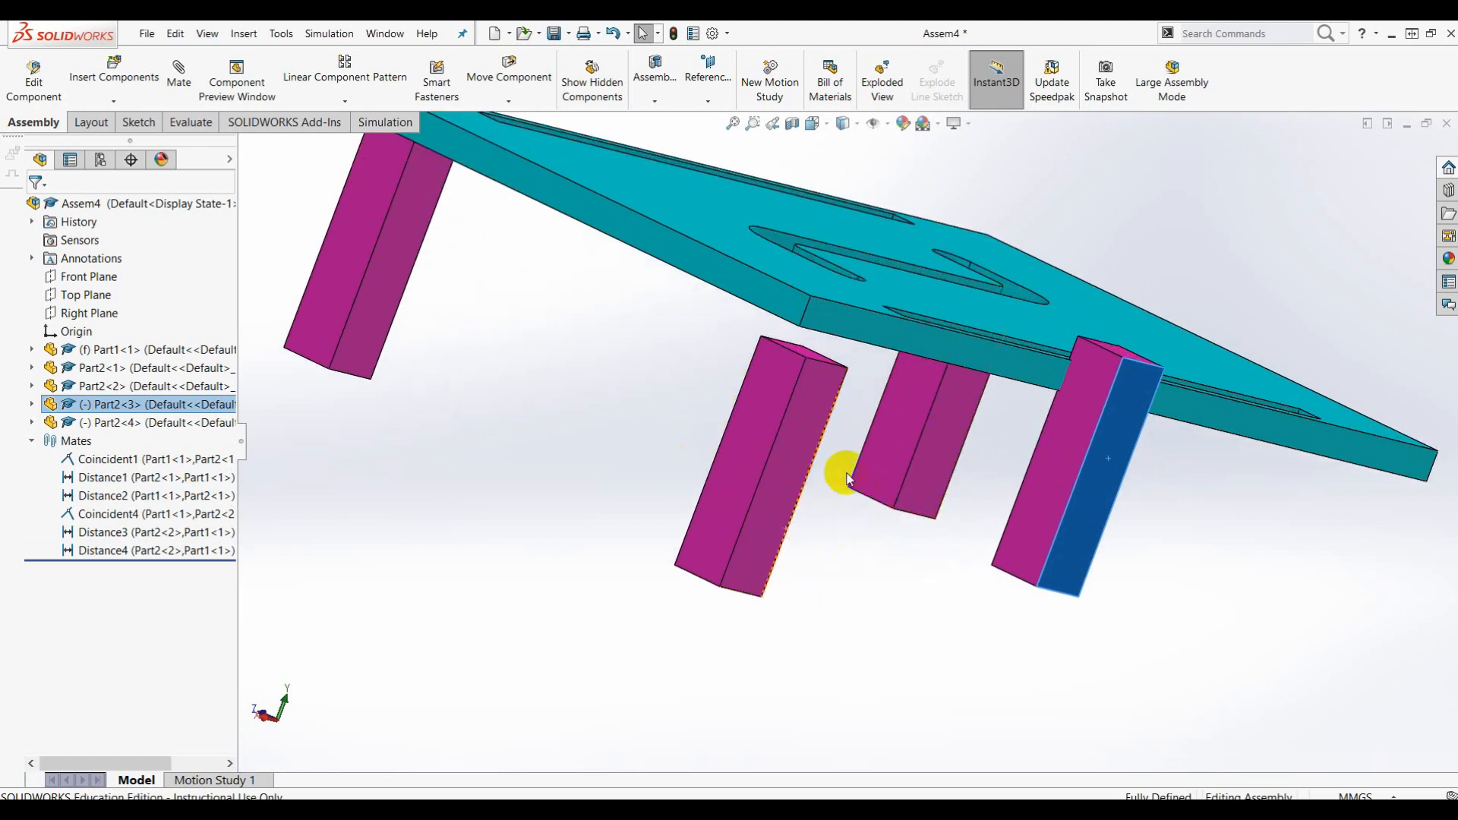
middle_click_drag(844, 472, 866, 397)
scroll(948, 327, "up", 3)
middle_click_drag(949, 326, 856, 456)
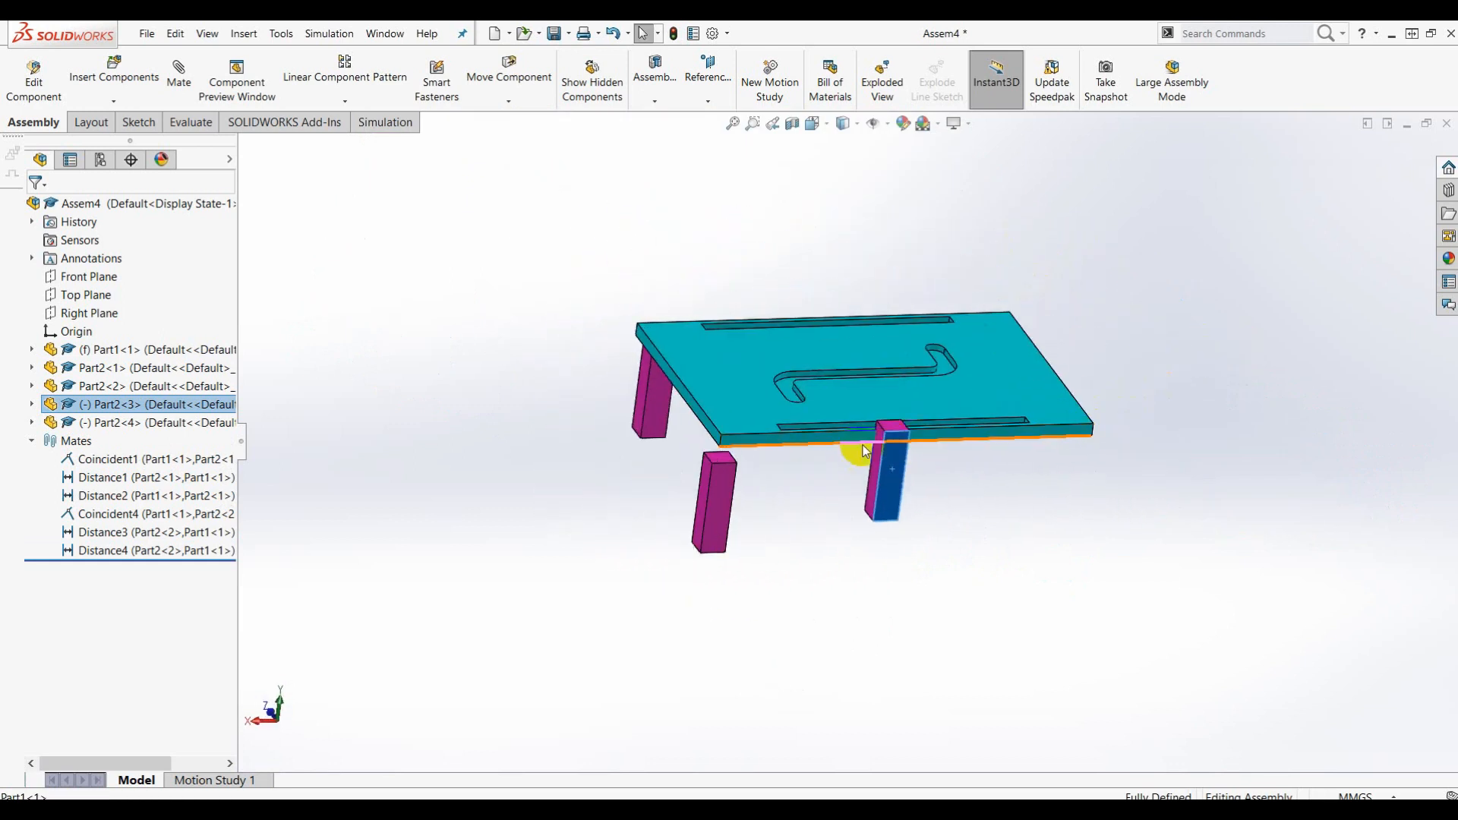
scroll(755, 480, "down", 5)
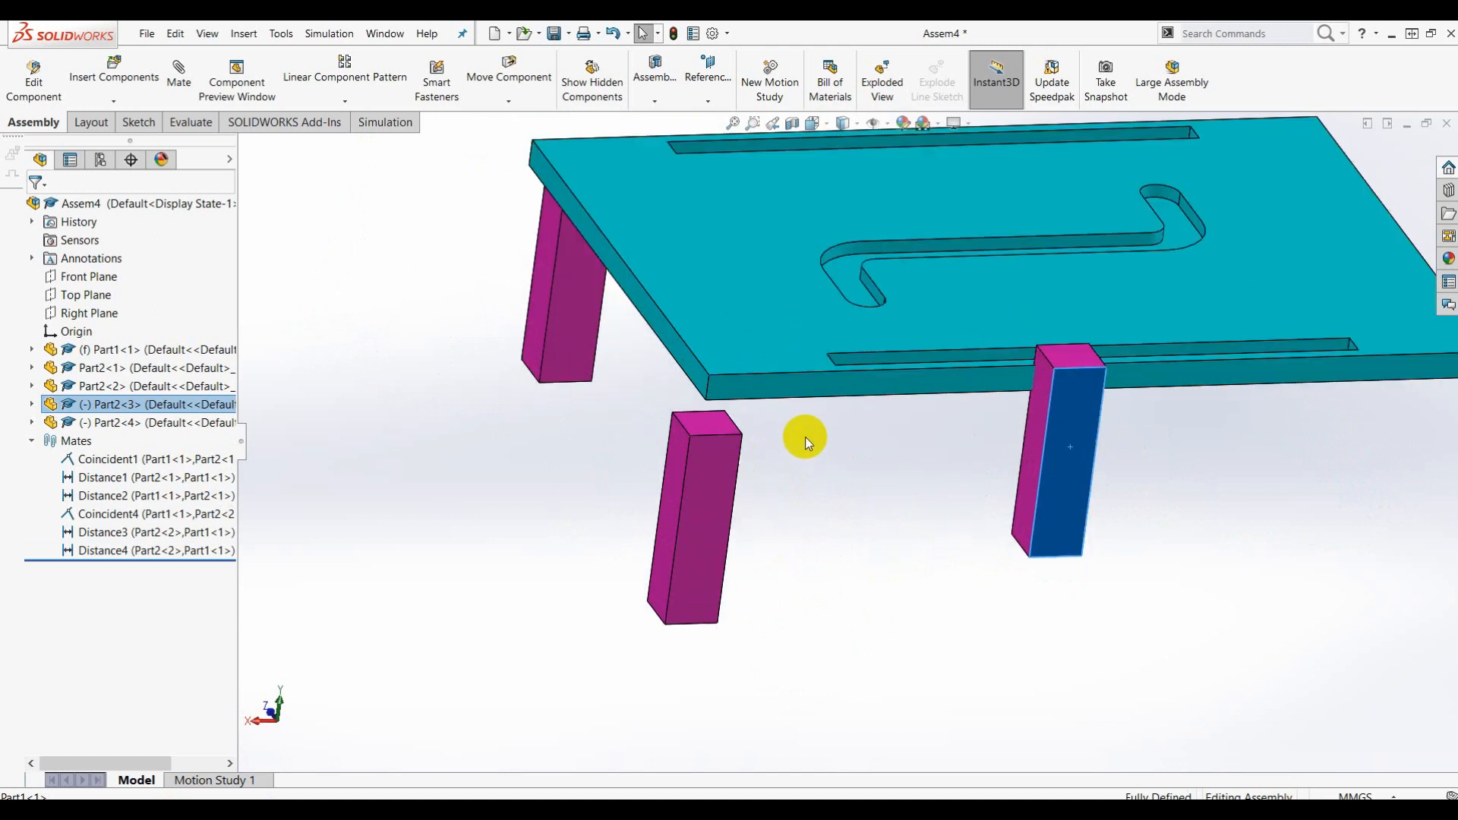
scroll(840, 465, "down", 2)
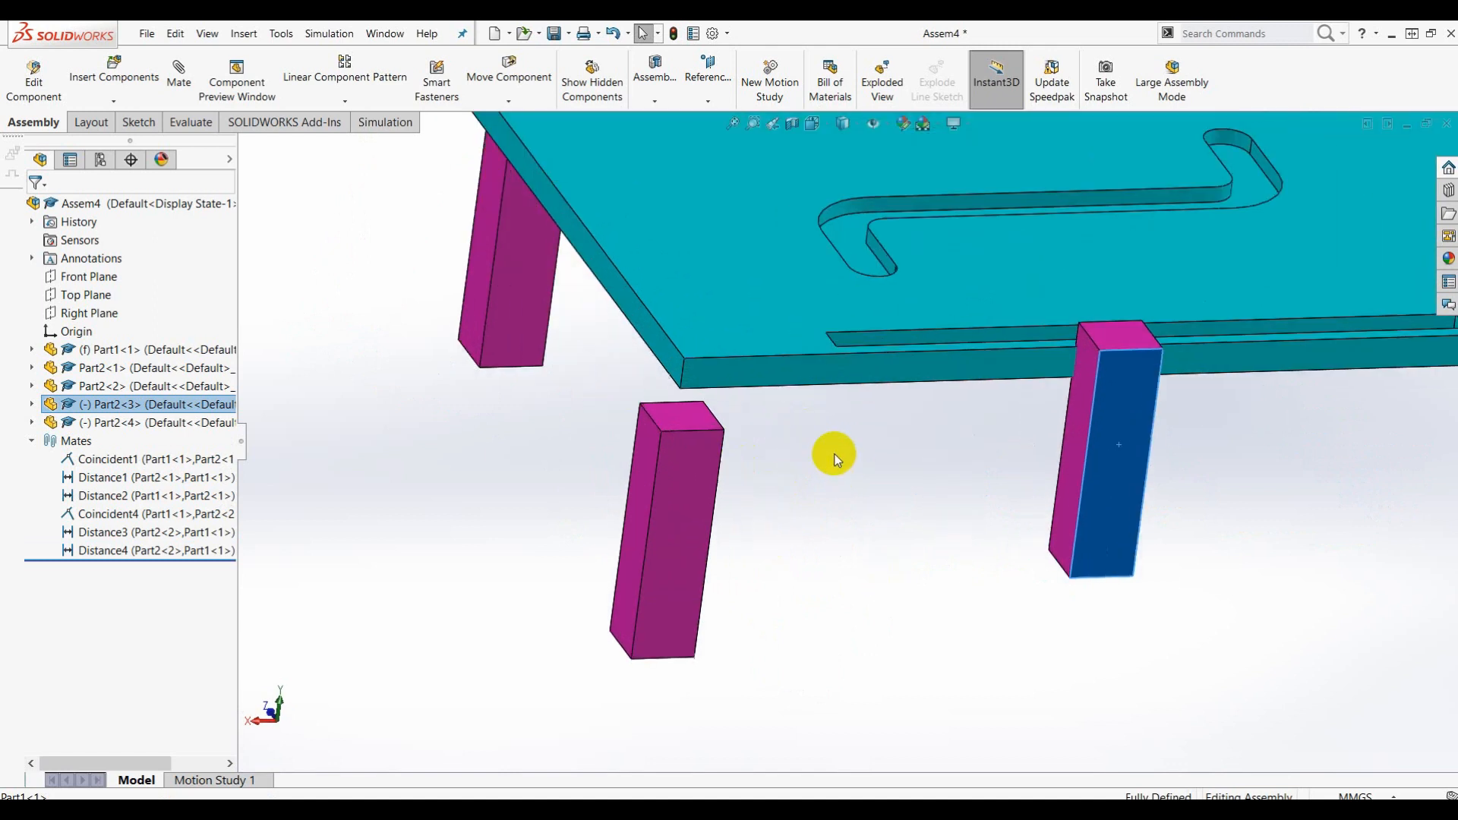
left_click(695, 418)
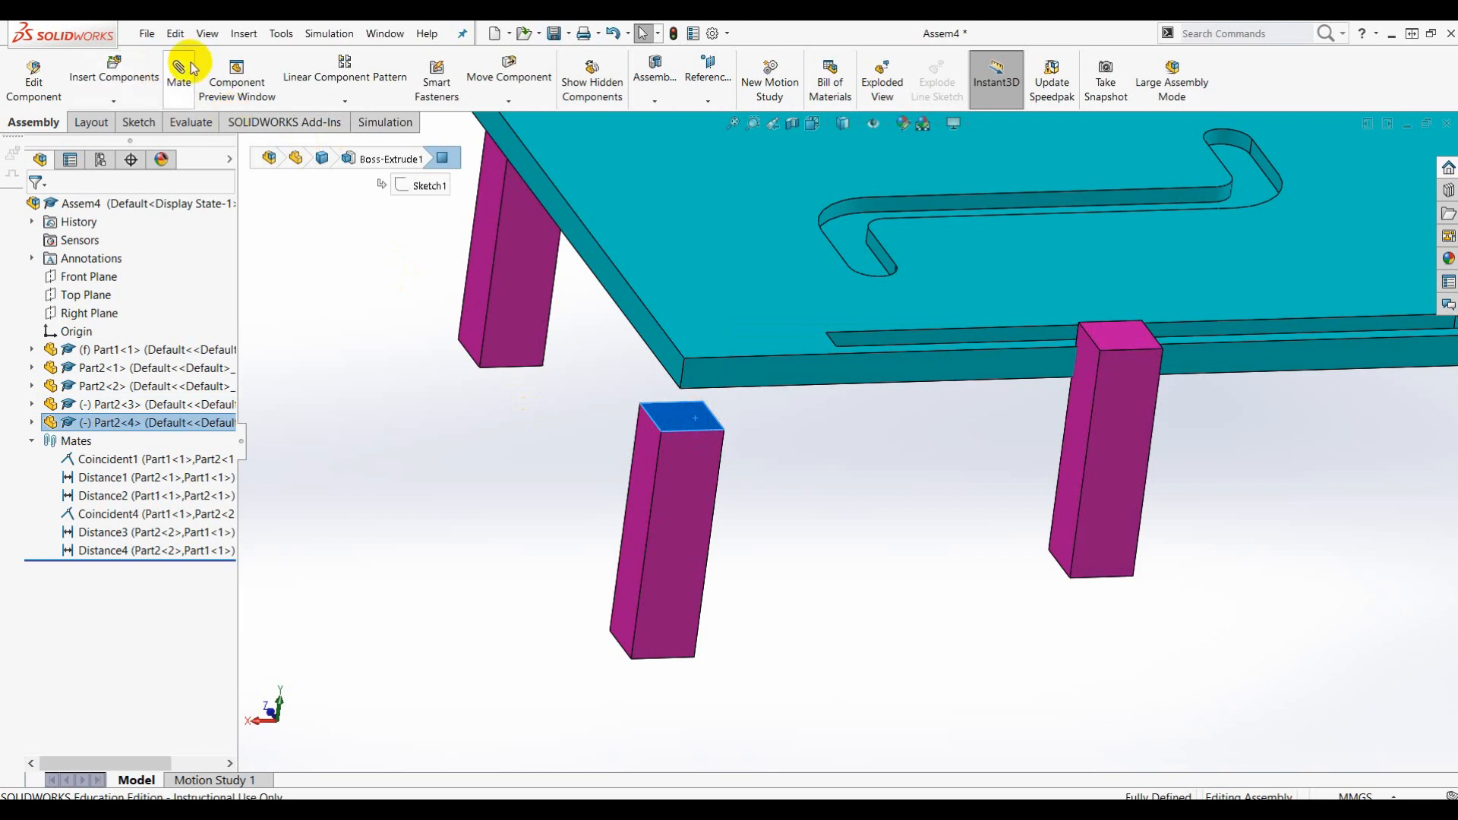
middle_click_drag(840, 394, 825, 454)
left_click(825, 454)
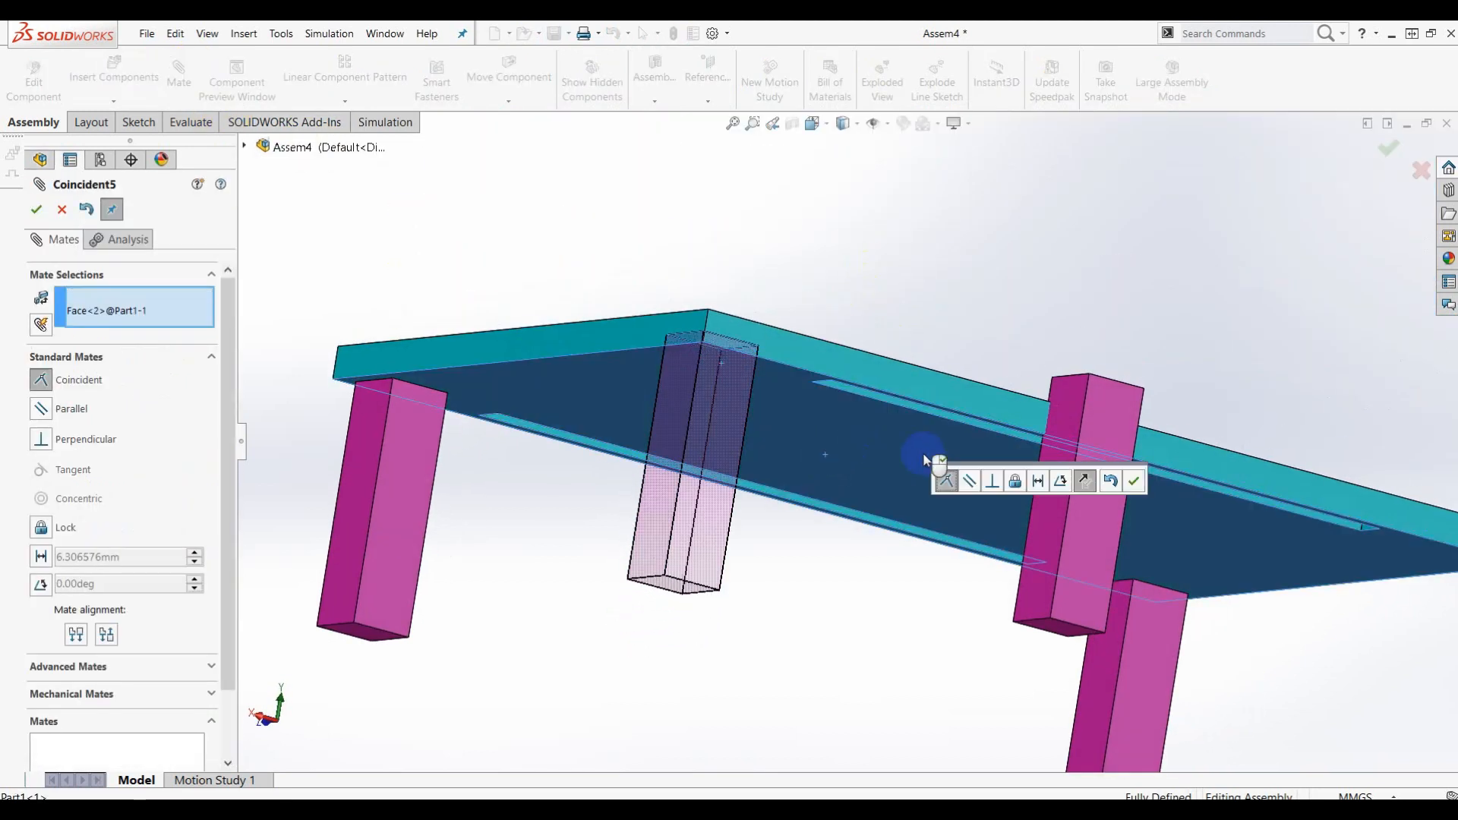
left_click(1135, 483)
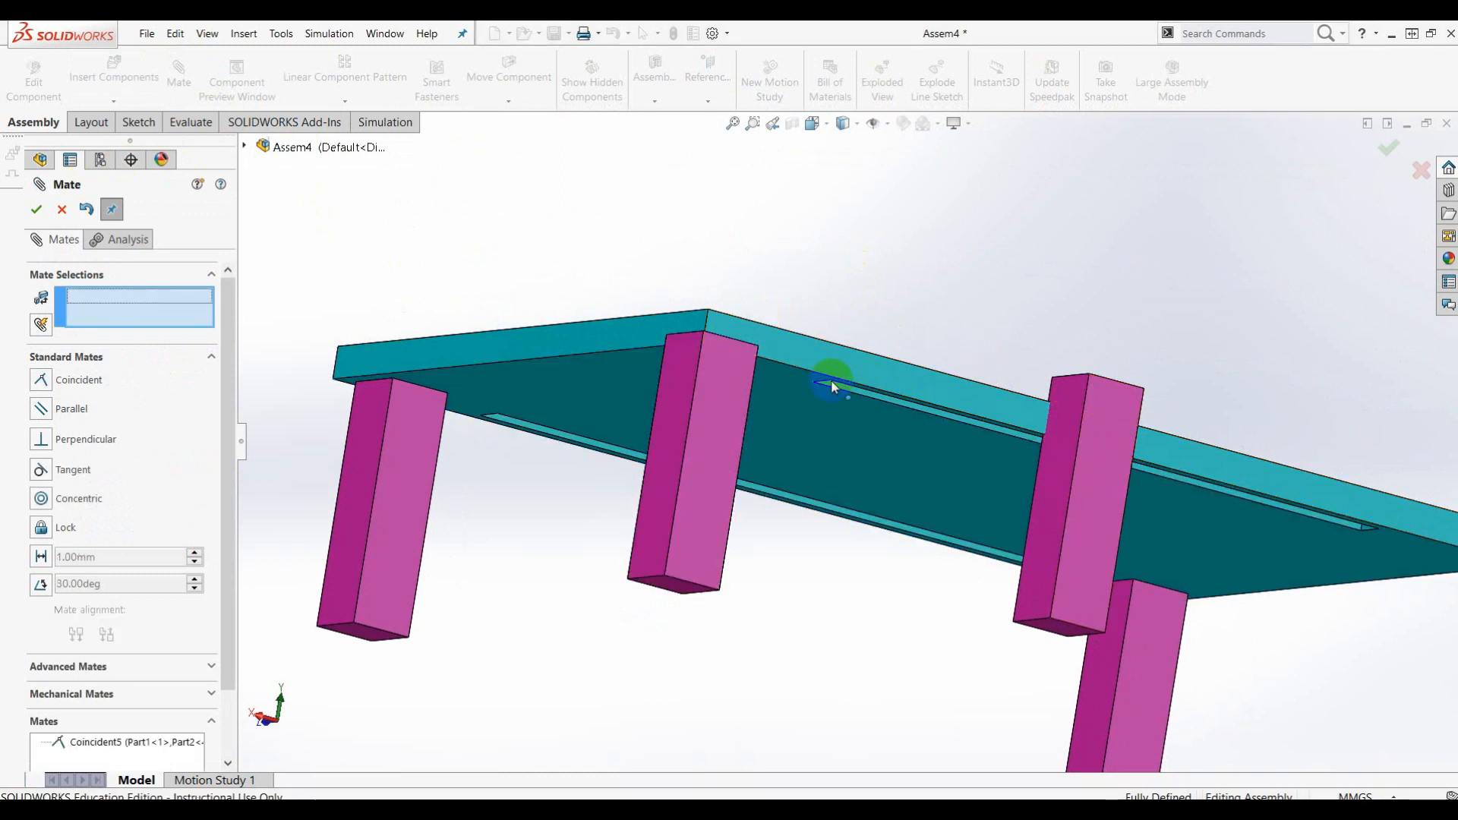
Add a 5 mm distance mate between the plate's long side face and the fourth leg's outer face parallel to it
middle_click_drag(792, 410, 722, 495)
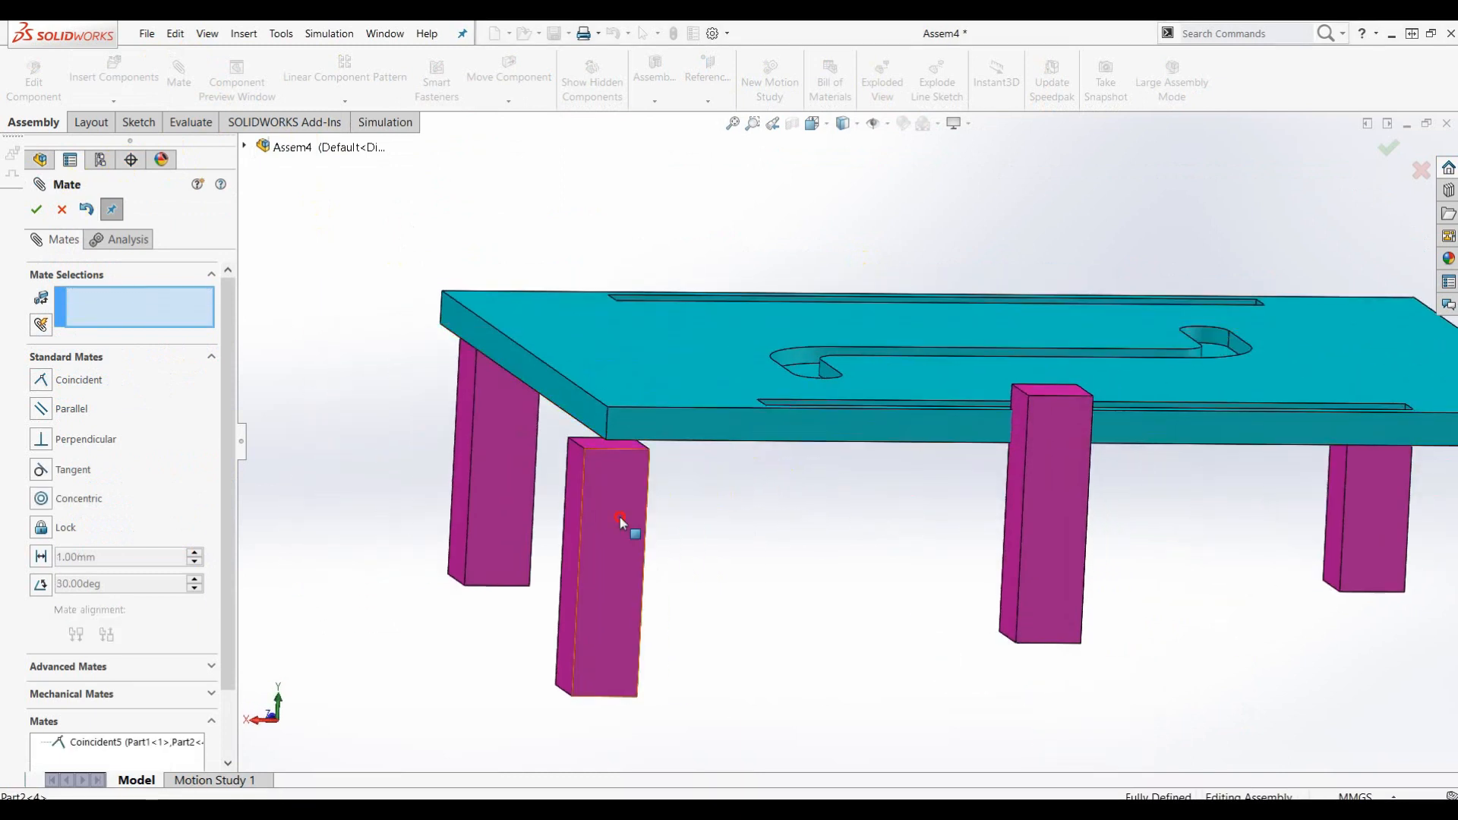
middle_click_drag(833, 521, 840, 333)
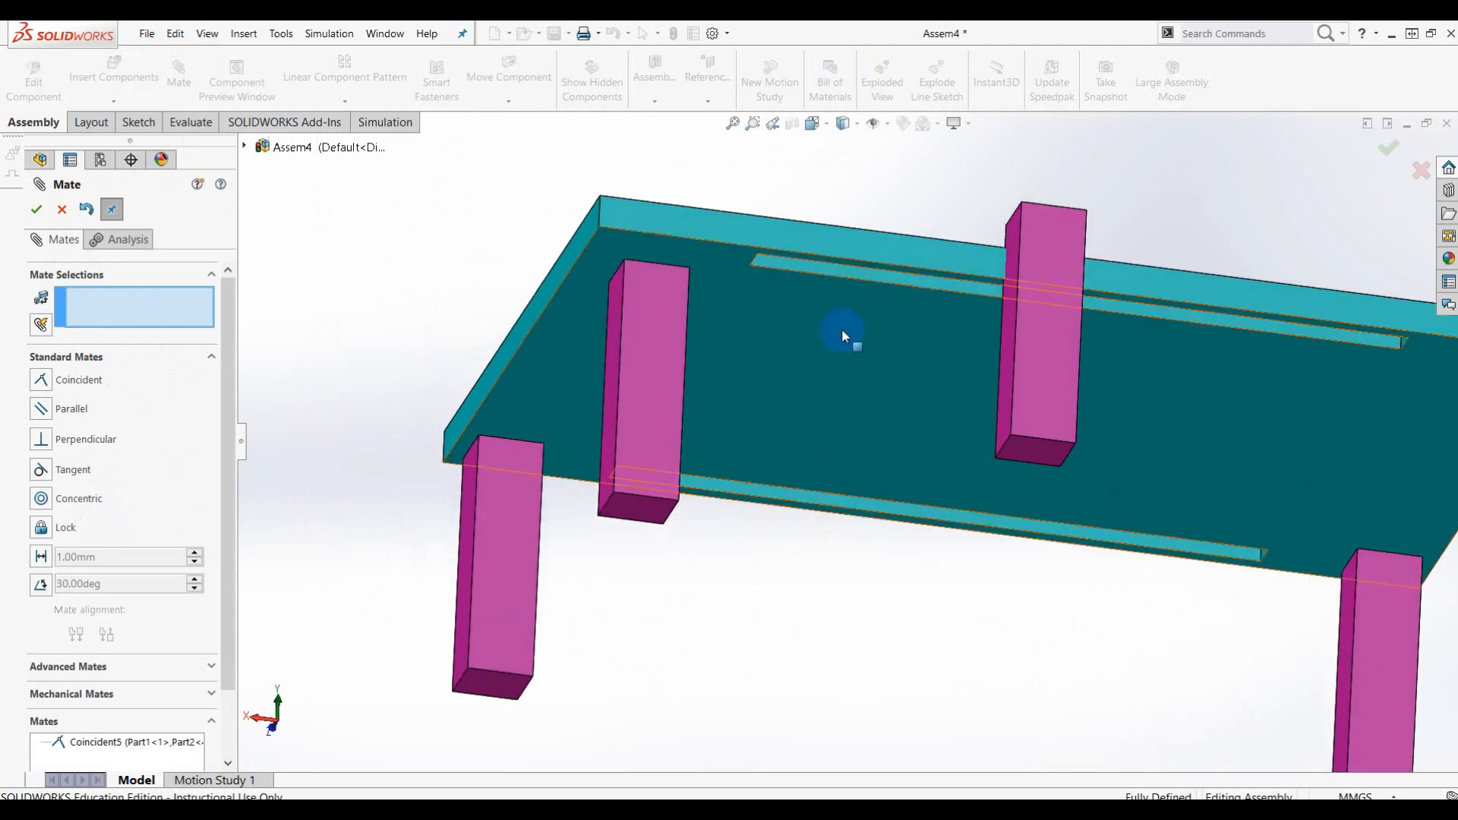
left_click(46, 560)
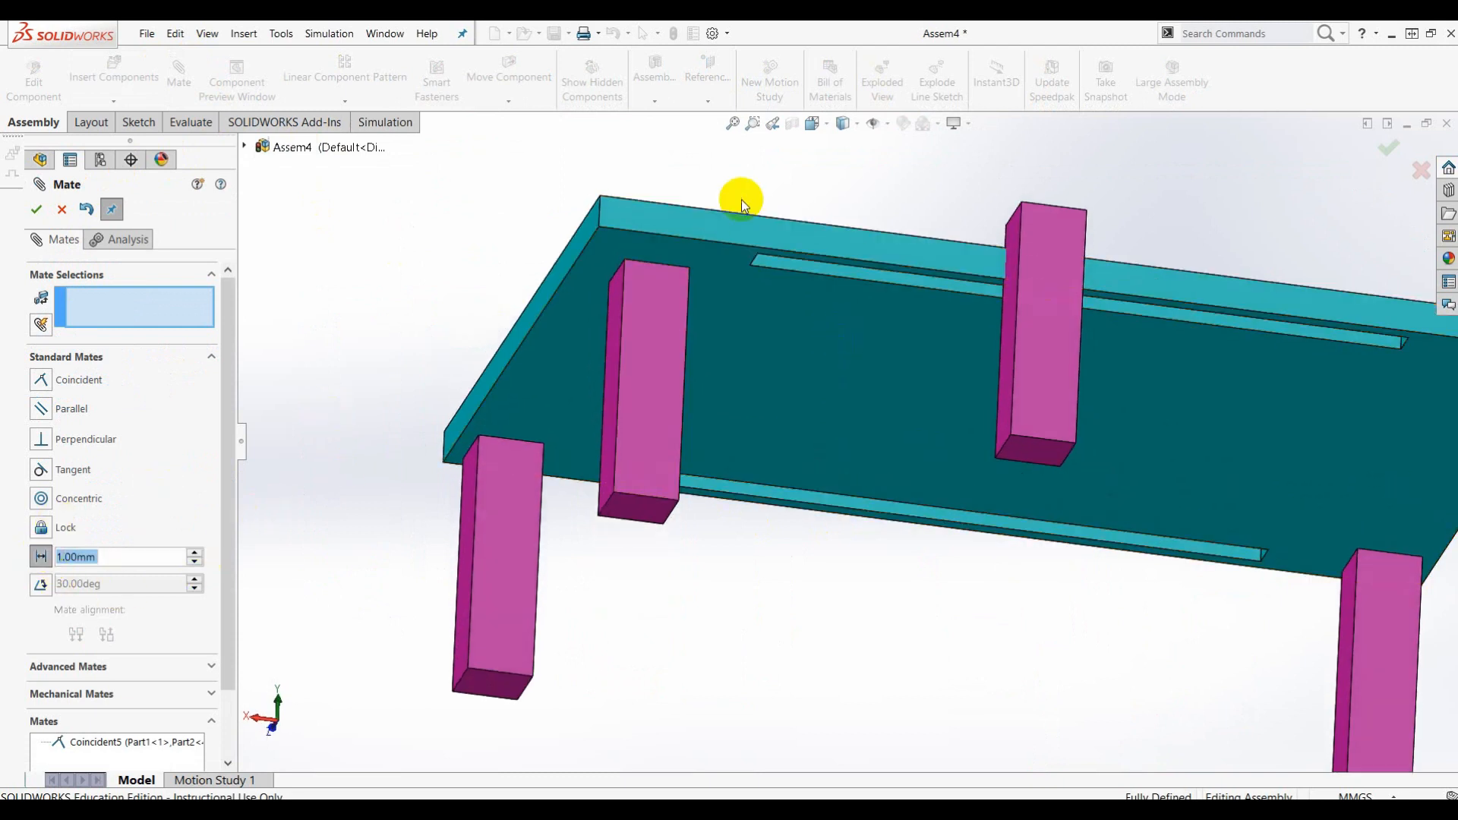
type("5")
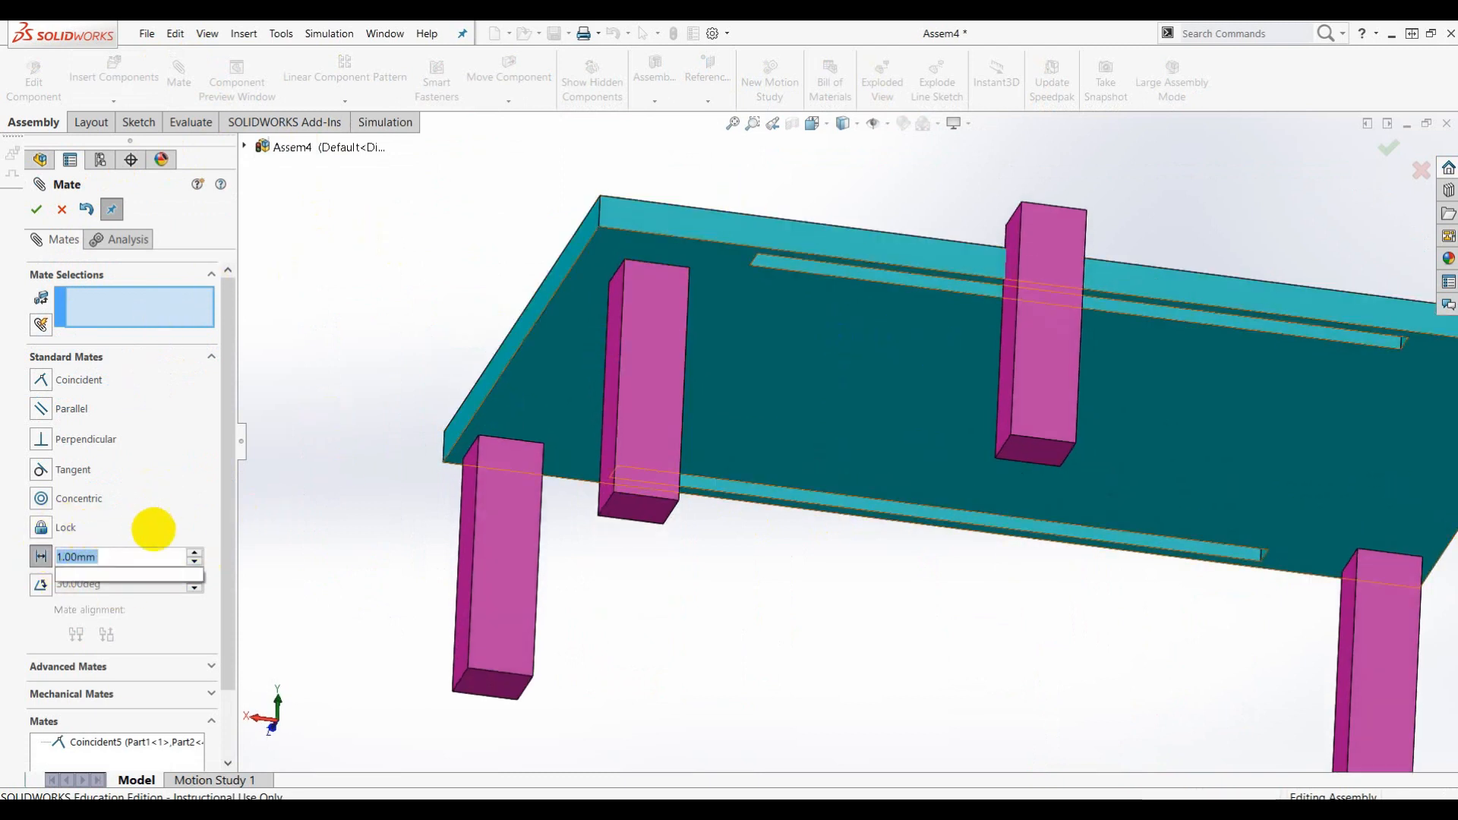
left_click(679, 226)
left_click(663, 317)
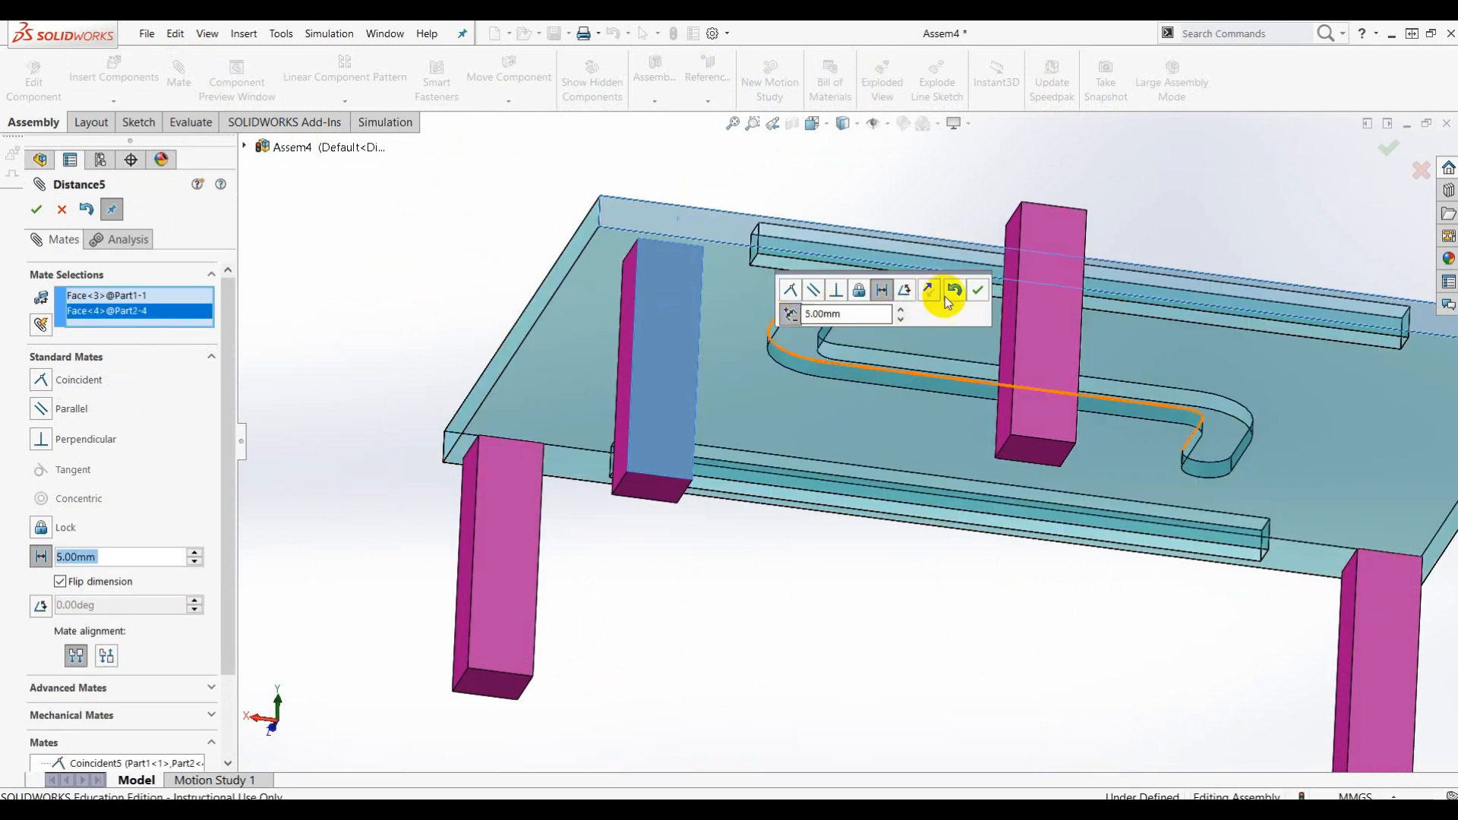
left_click(978, 289)
Add a 5 mm distance mate between the fourth leg's outer end face and the plate's short end face
left_click(79, 559)
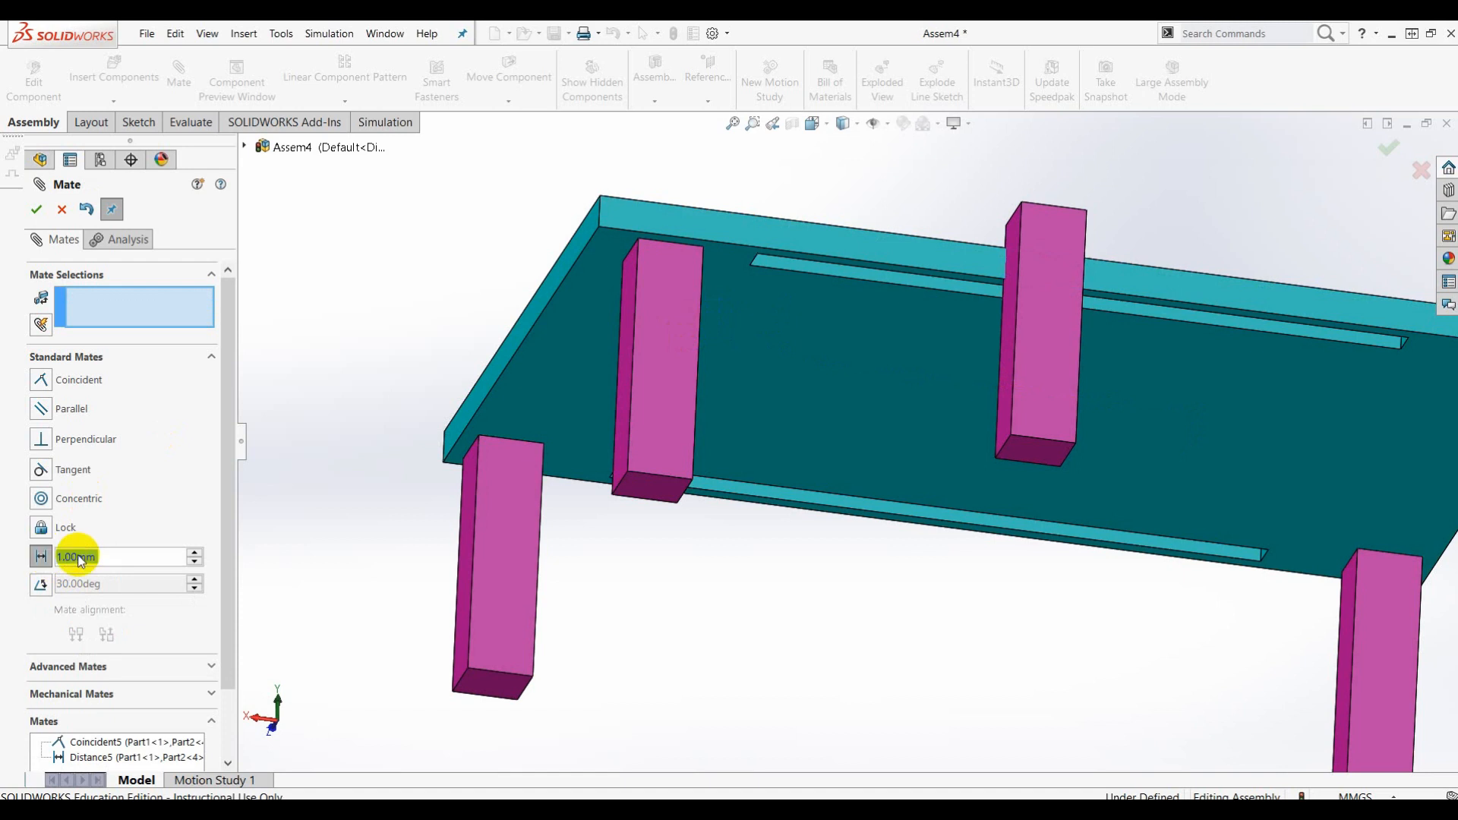
type("5")
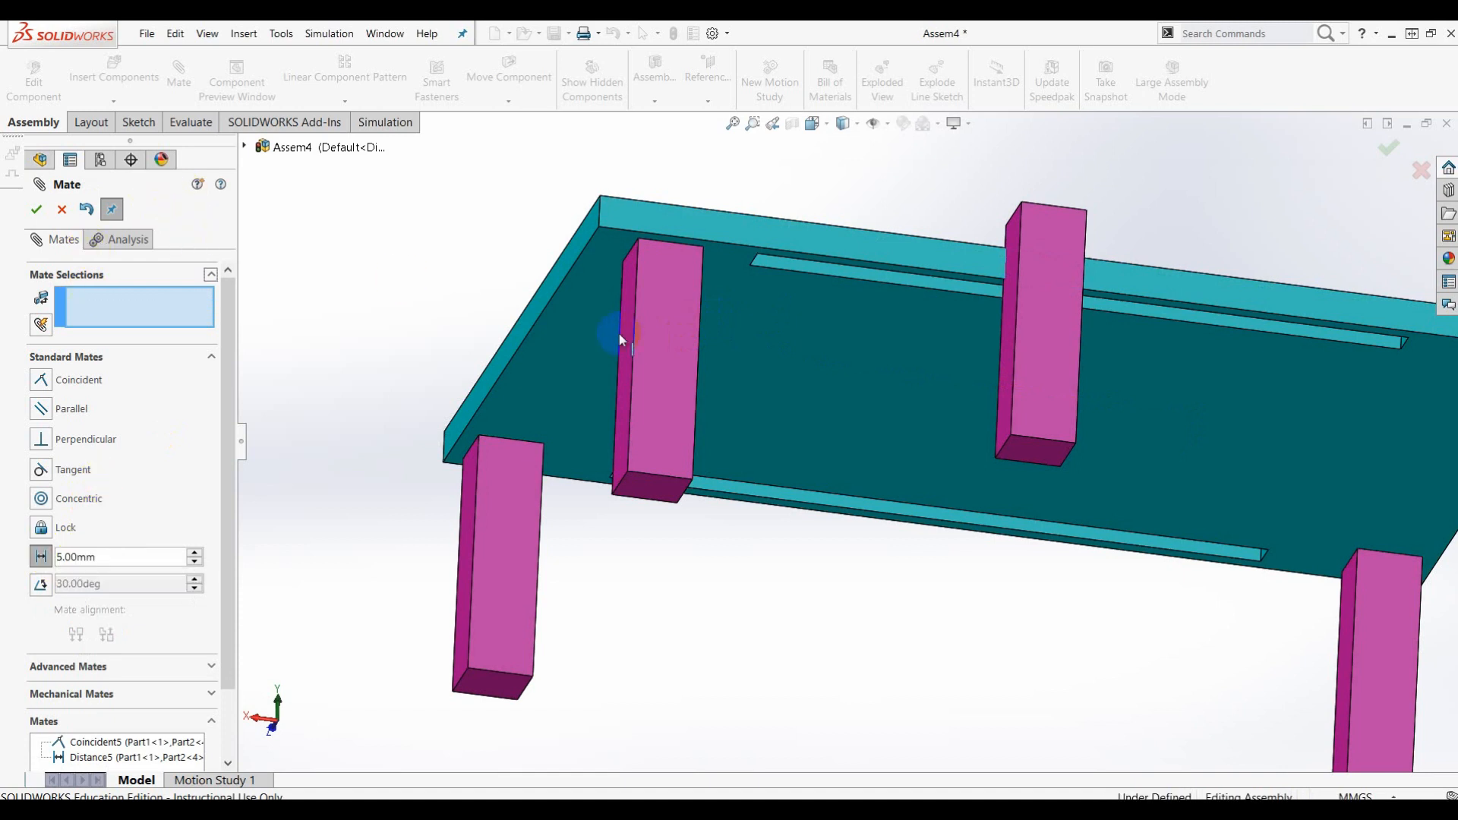
left_click(628, 325)
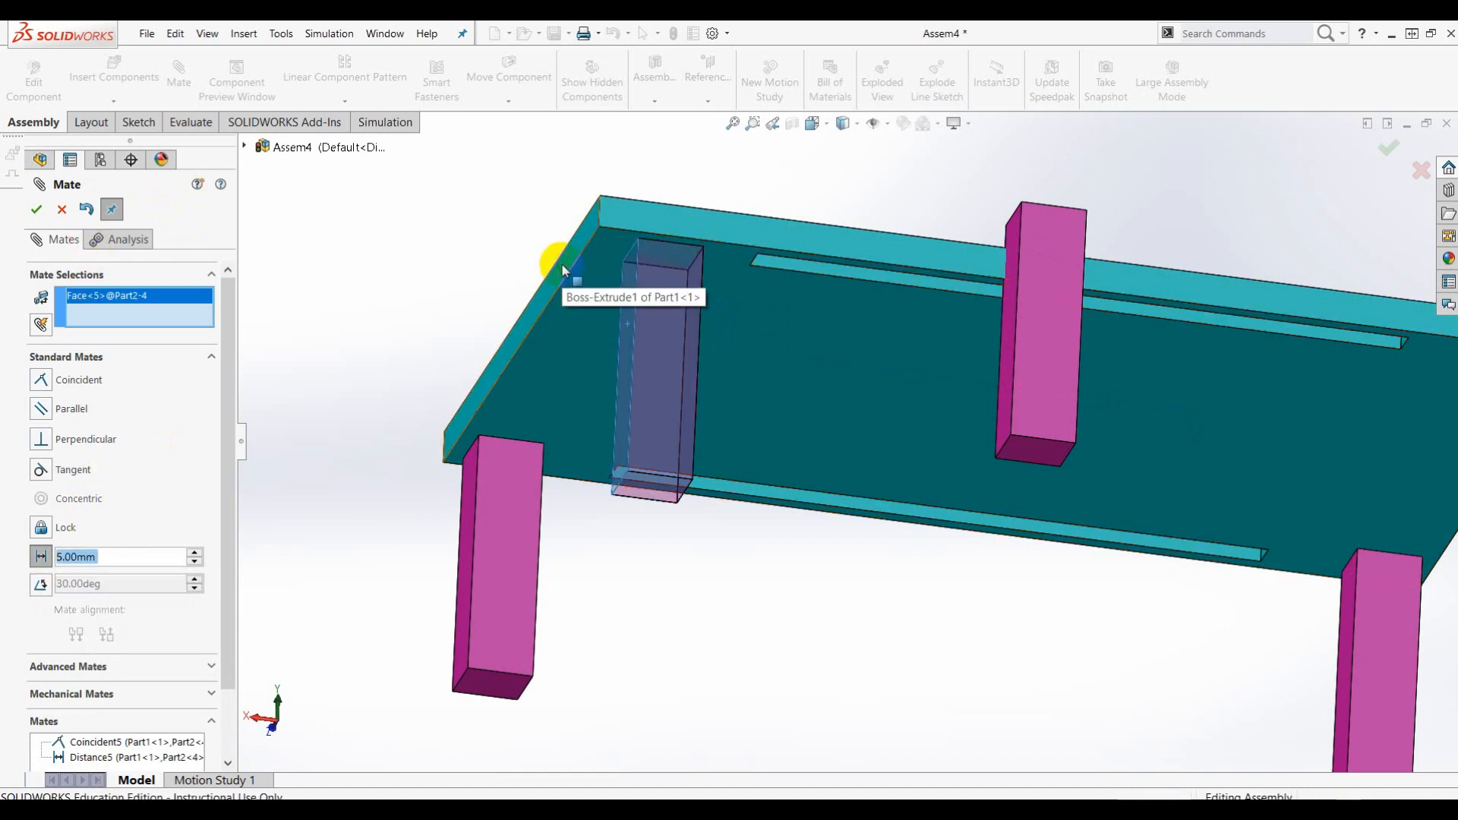
left_click(558, 308)
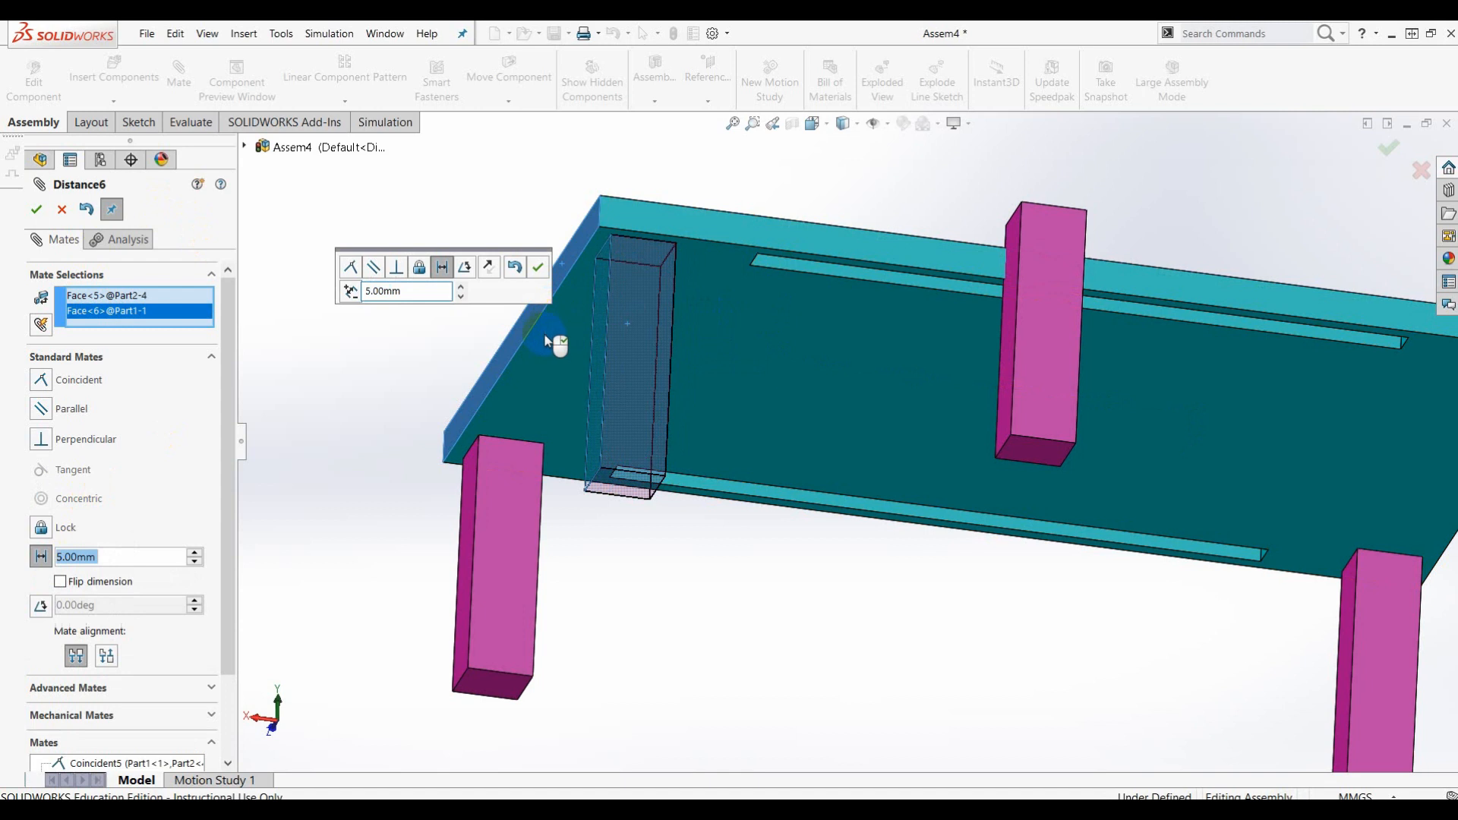
left_click(535, 270)
Add a coincident mate between the third leg's top face and the plate's underside
middle_click_drag(1124, 318, 1053, 413)
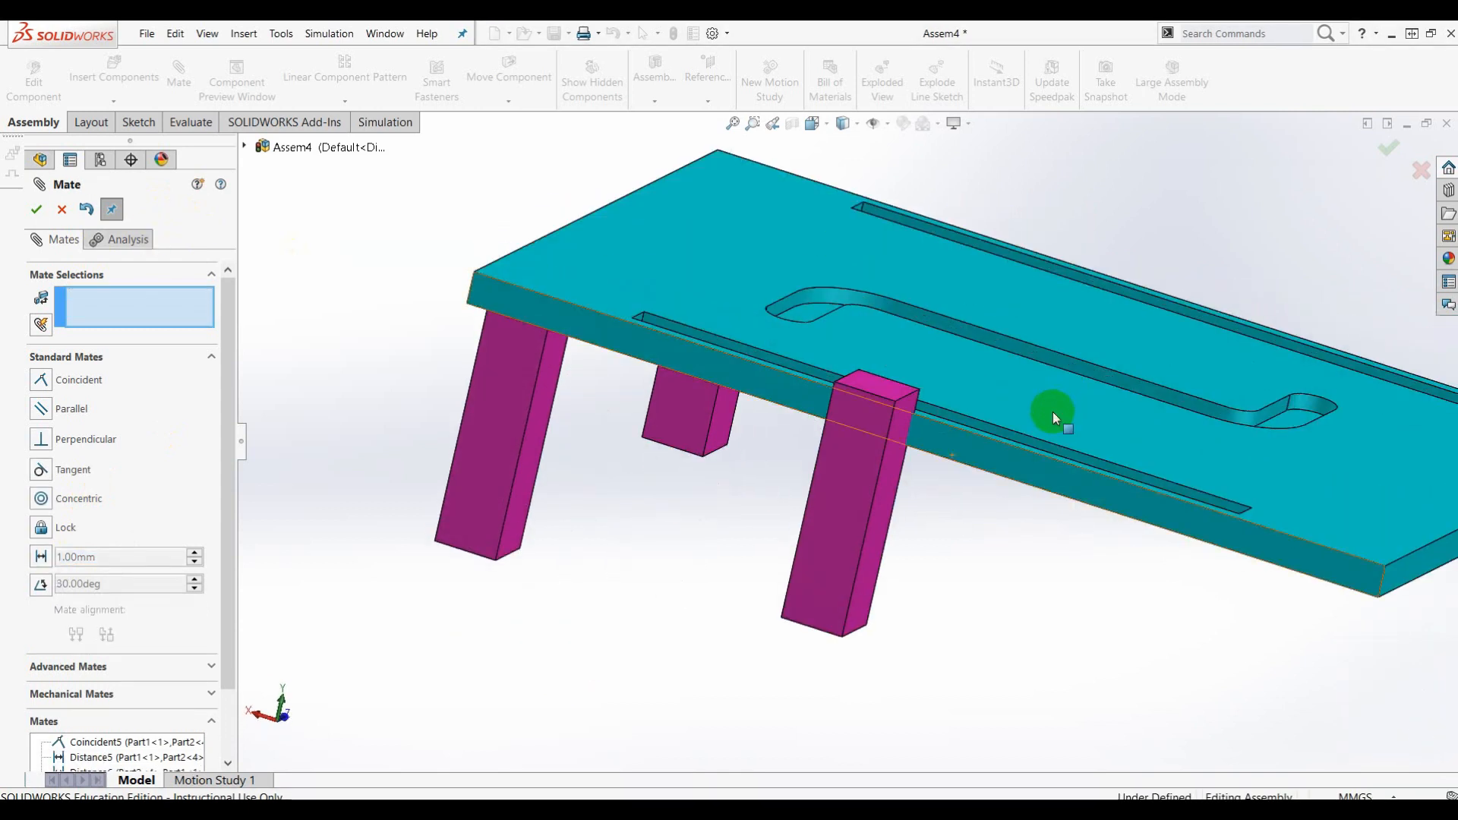
left_click(875, 384)
middle_click_drag(1076, 541, 1087, 380)
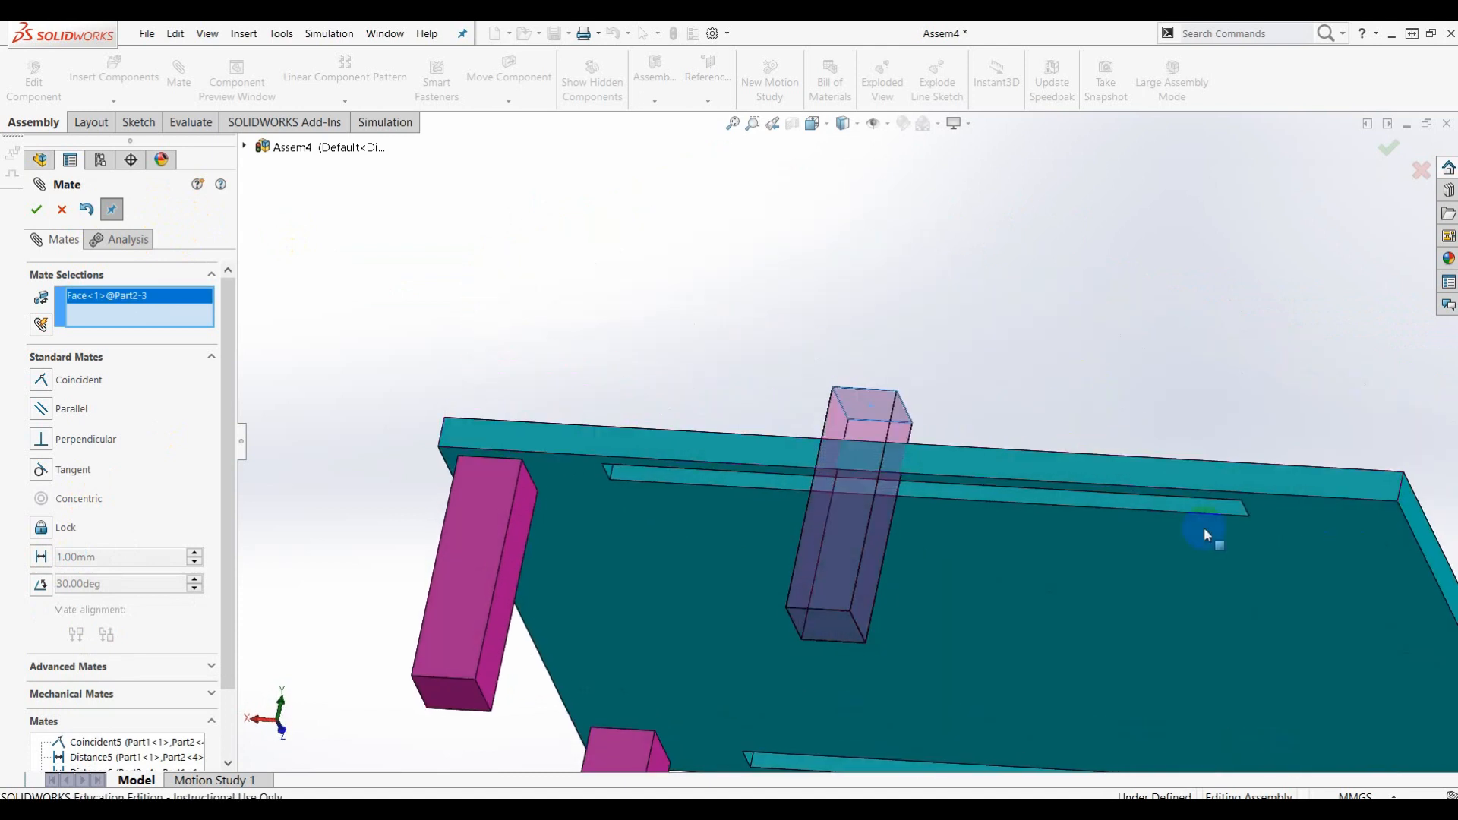
left_click(1274, 600)
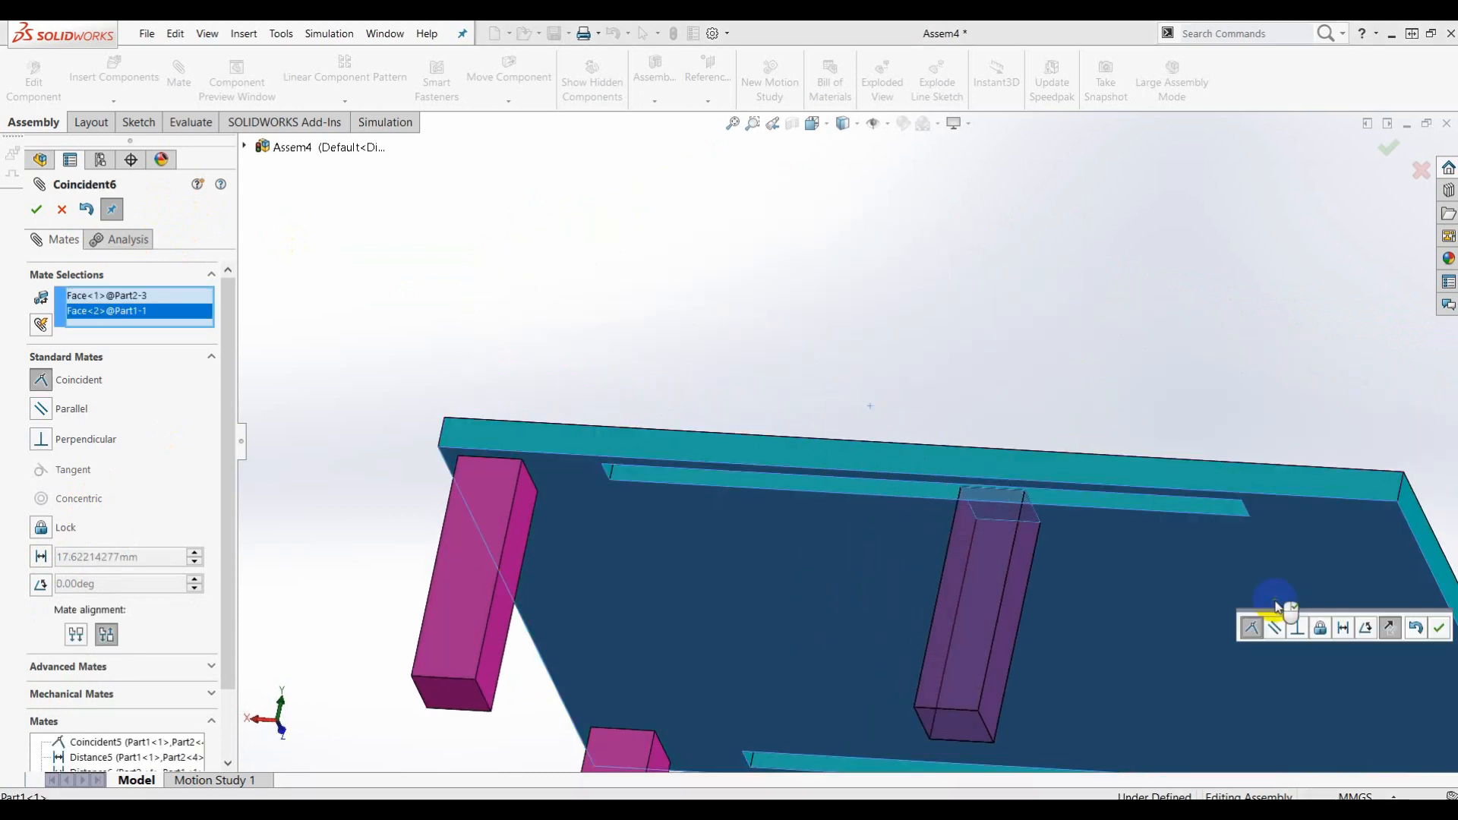
left_click(1439, 628)
Slide the third leg toward the free corner and add a 5 mm distance mate between its outer end face and the plate's short end face
left_click_drag(999, 586, 1393, 609)
scroll(1360, 543, "up", 3)
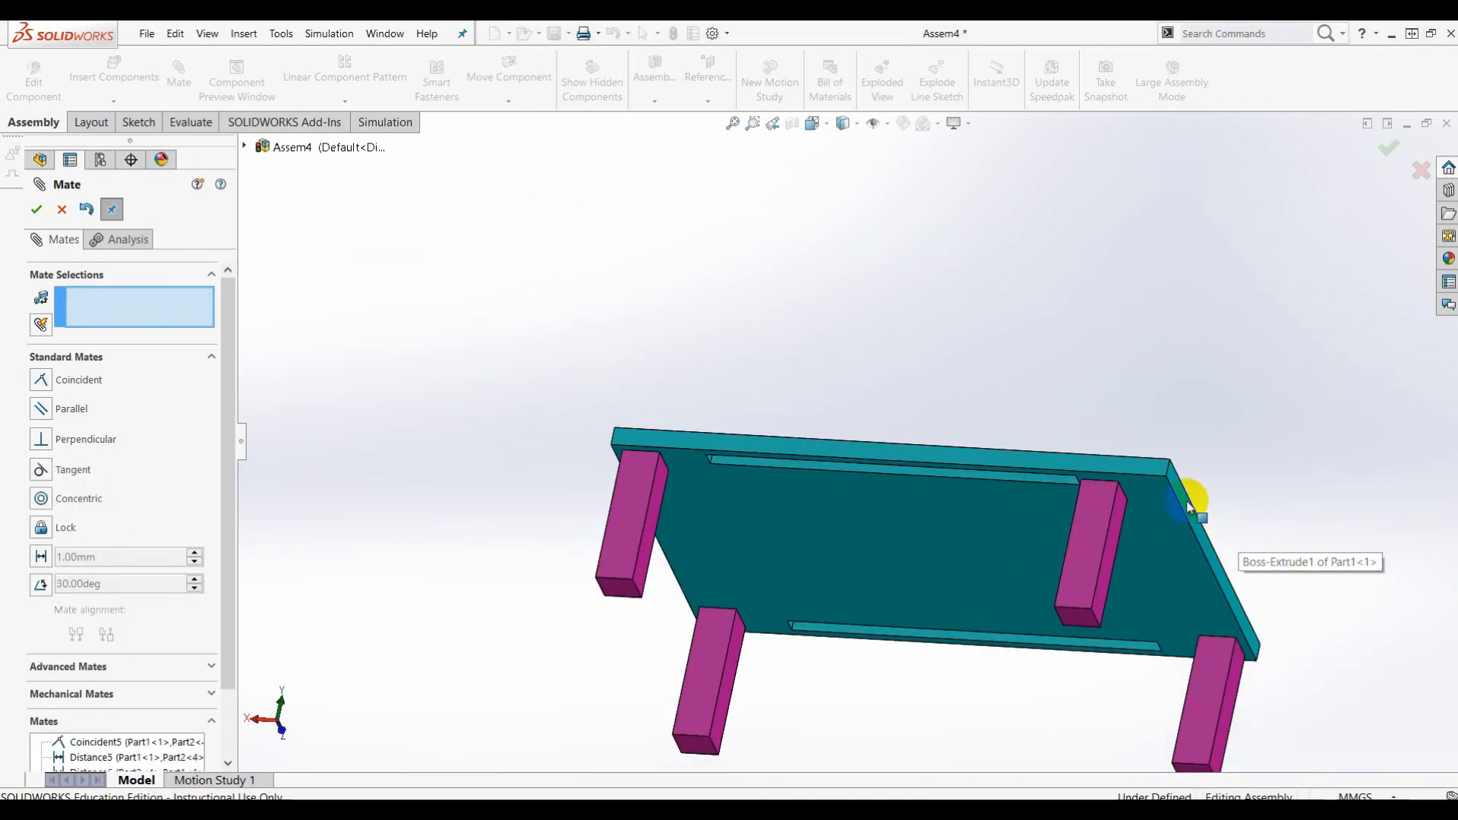
scroll(1048, 507, "down", 6)
left_click(40, 556)
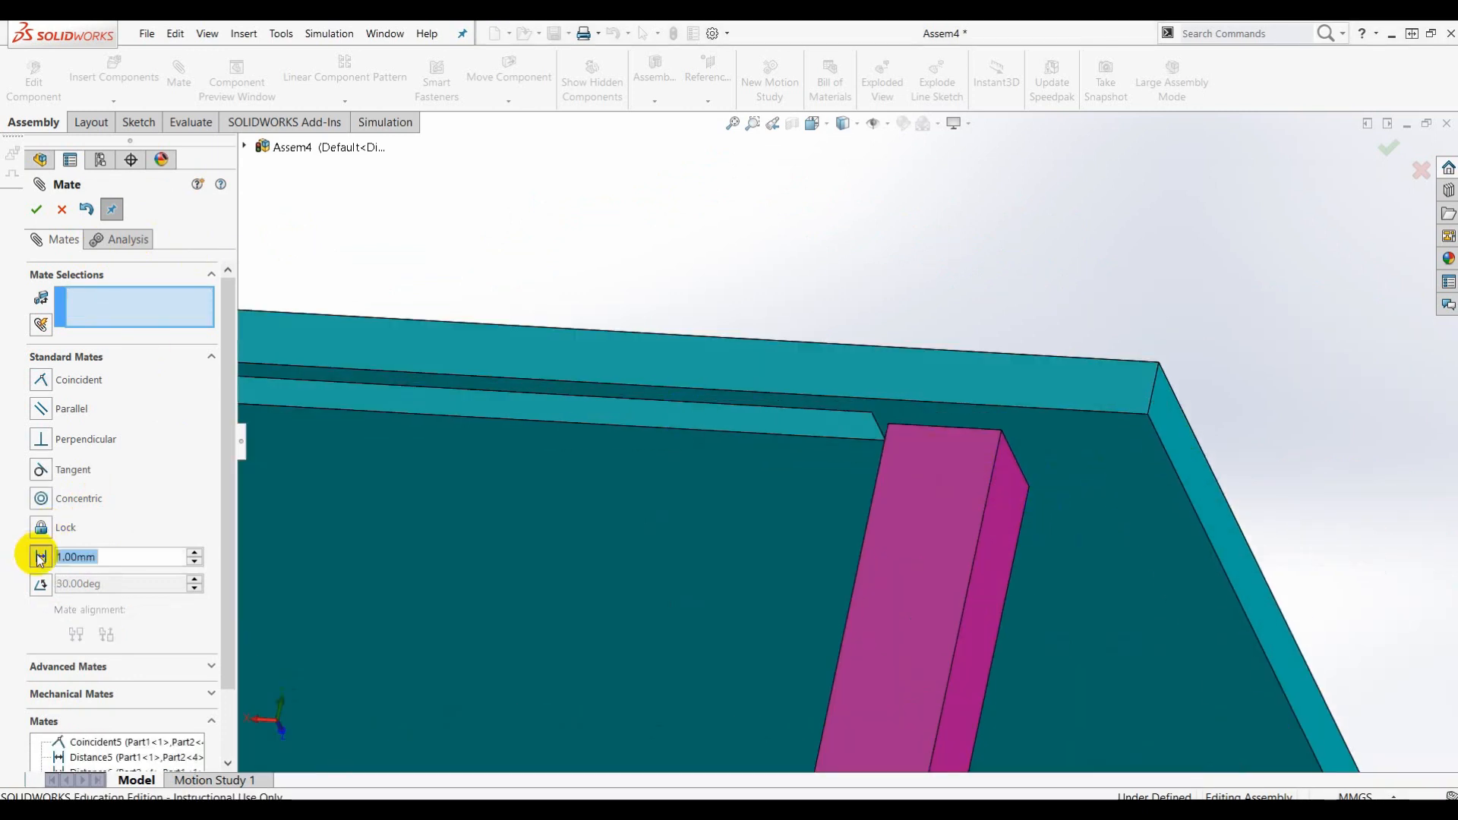
type("5")
left_click(992, 569)
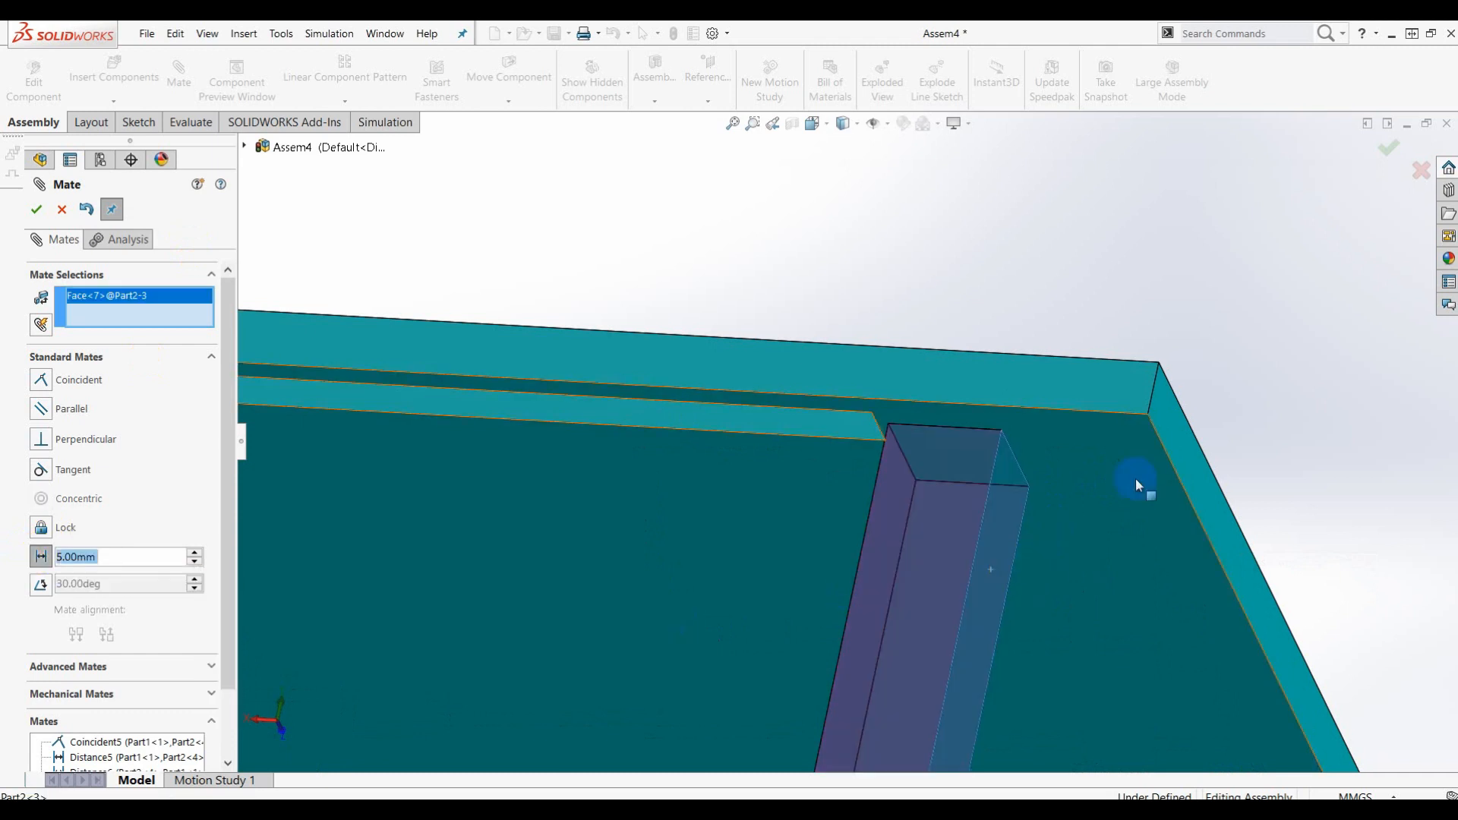
left_click(1183, 445)
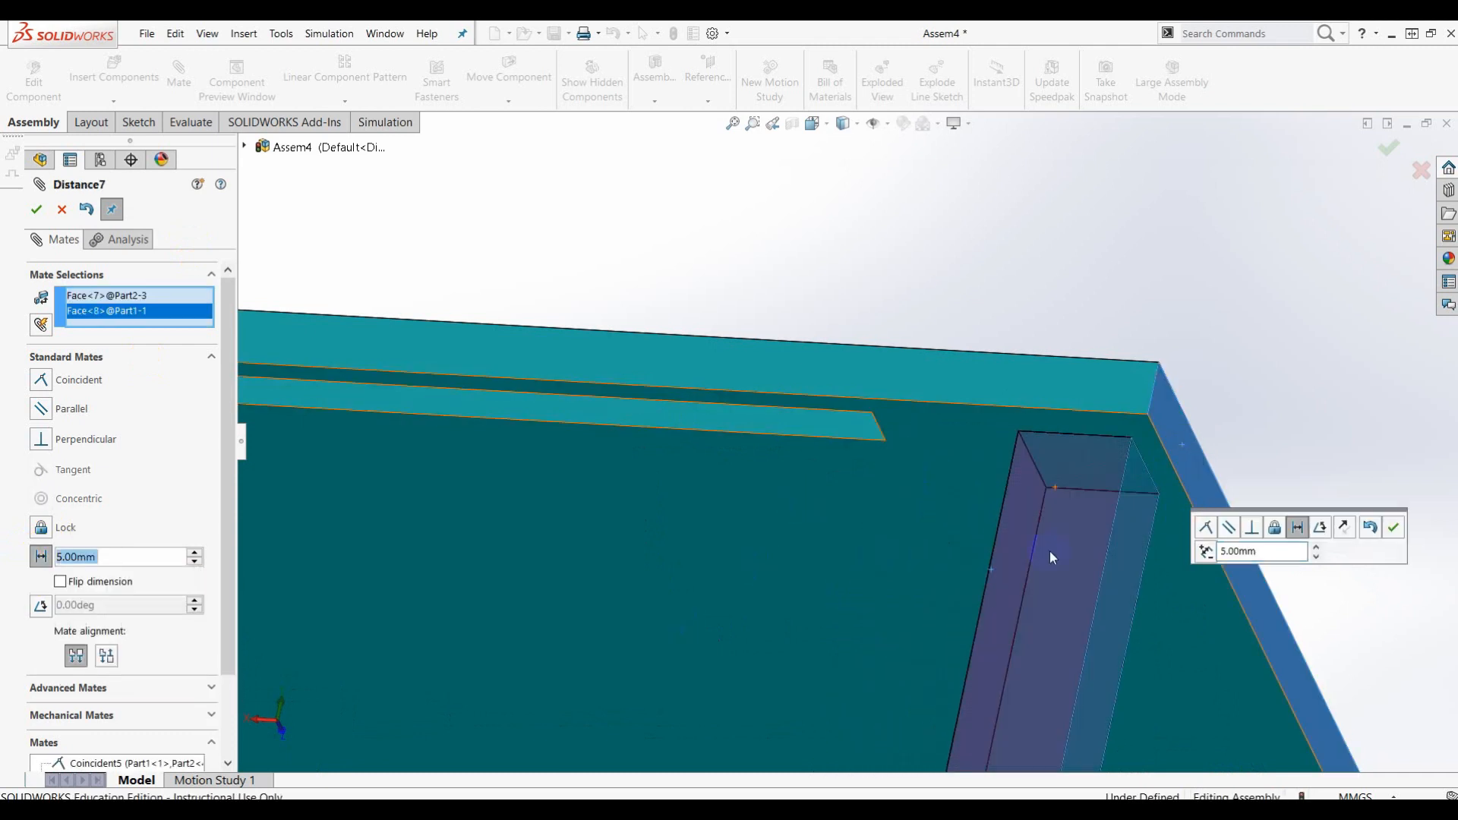
left_click(1394, 527)
Add a 5 mm distance mate between the third leg's outer face and the plate's long side face, then finish mating
left_click(38, 556)
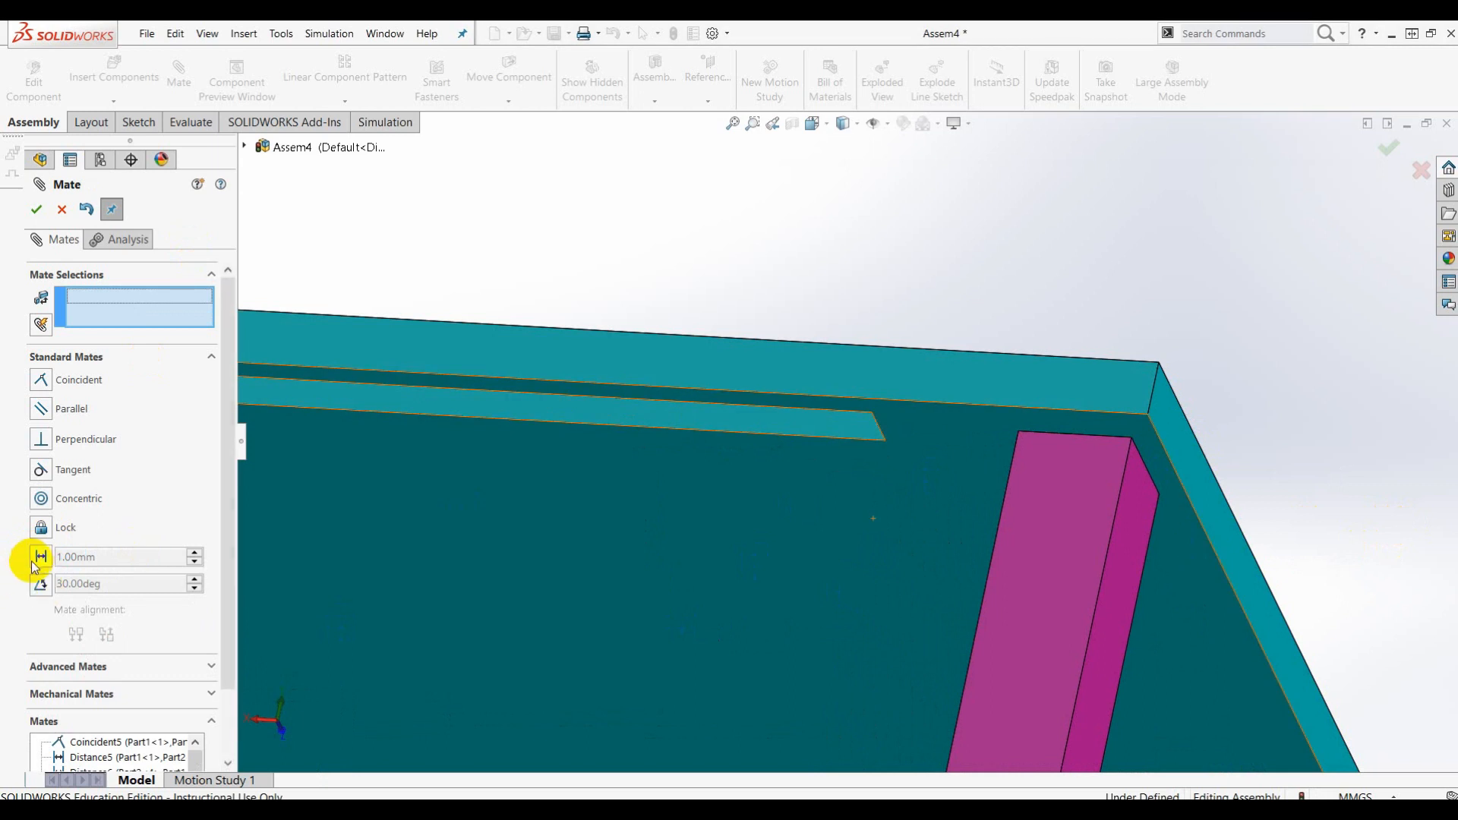
type("5")
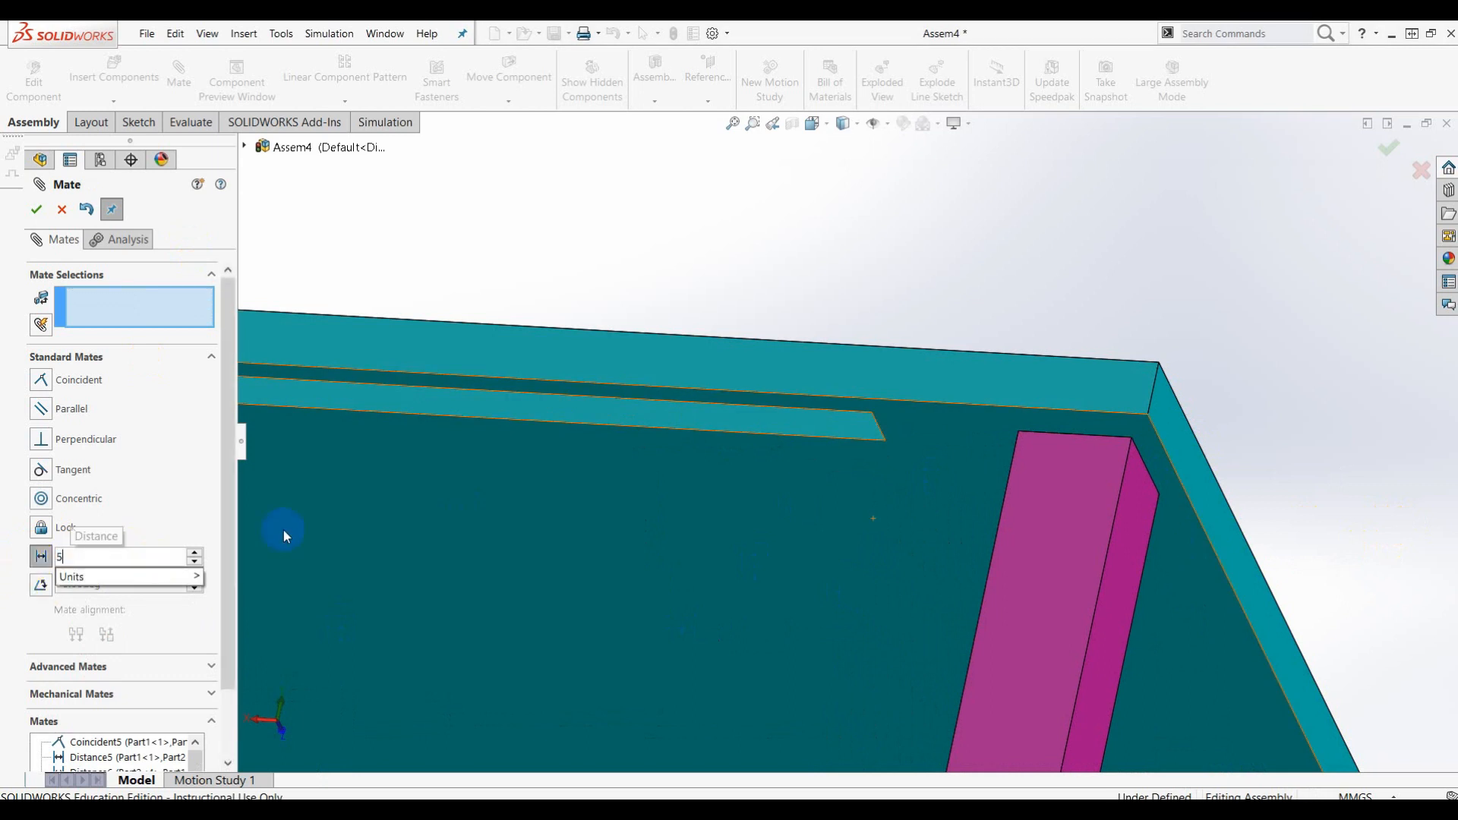
left_click(1051, 553)
left_click(1043, 385)
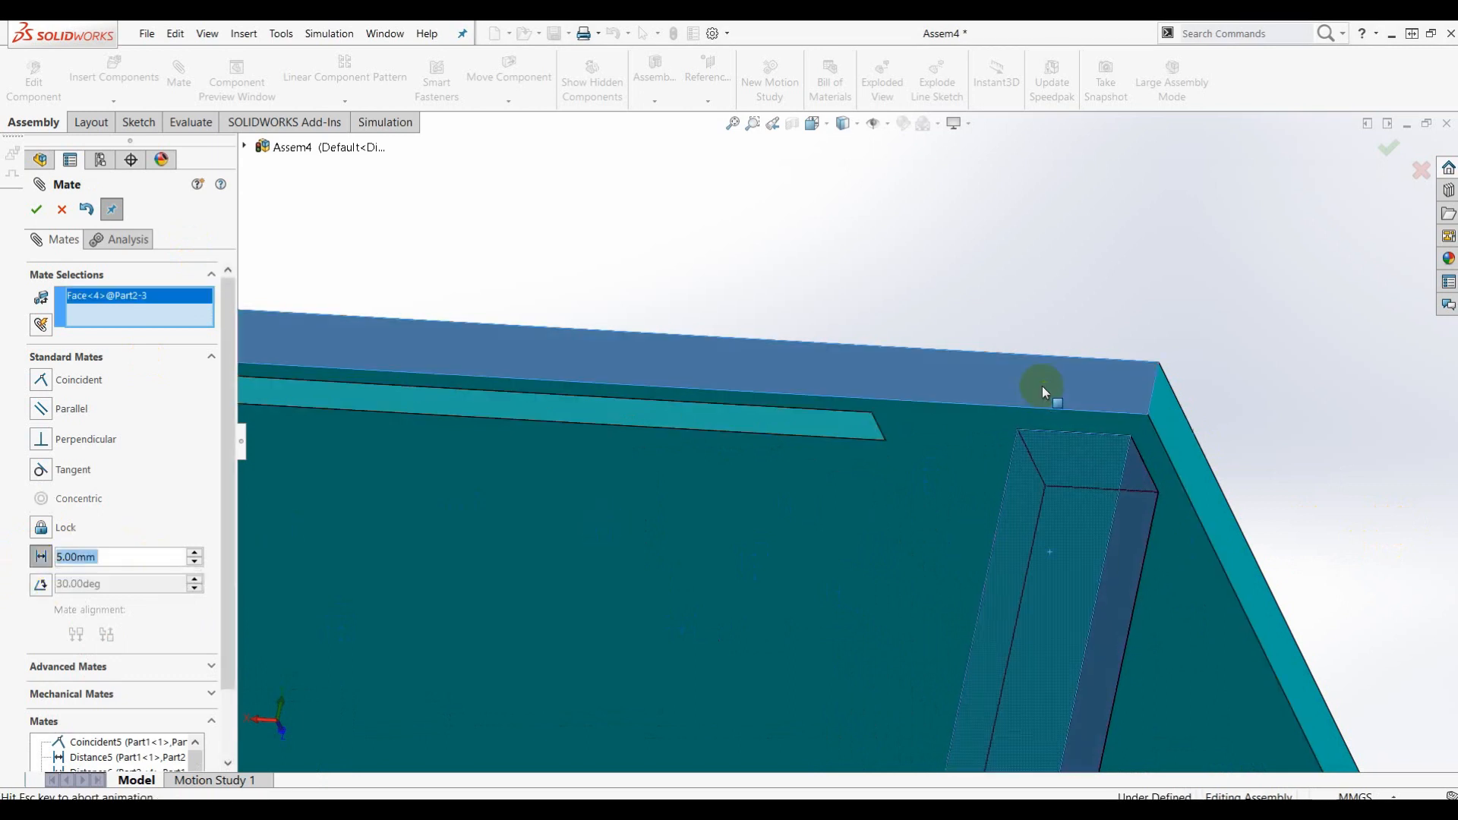
left_click(35, 210)
left_click(186, 219)
Insert the Part3 component from the latihan video folder and place it in free space above the plate
scroll(1039, 445, "up", 2)
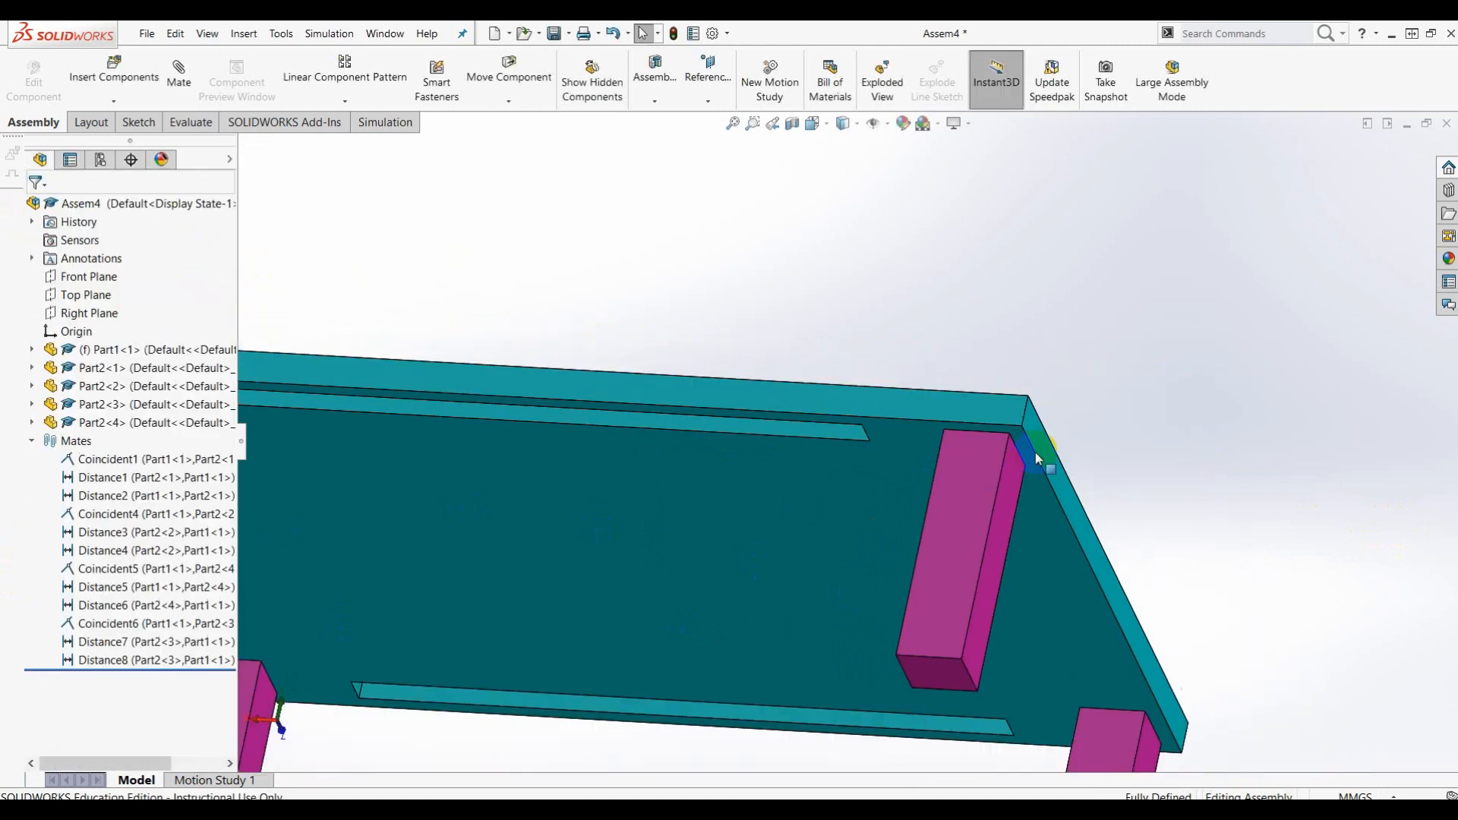
scroll(746, 530, "up", 5)
middle_click_drag(875, 399, 785, 439)
middle_click_drag(886, 498, 938, 589)
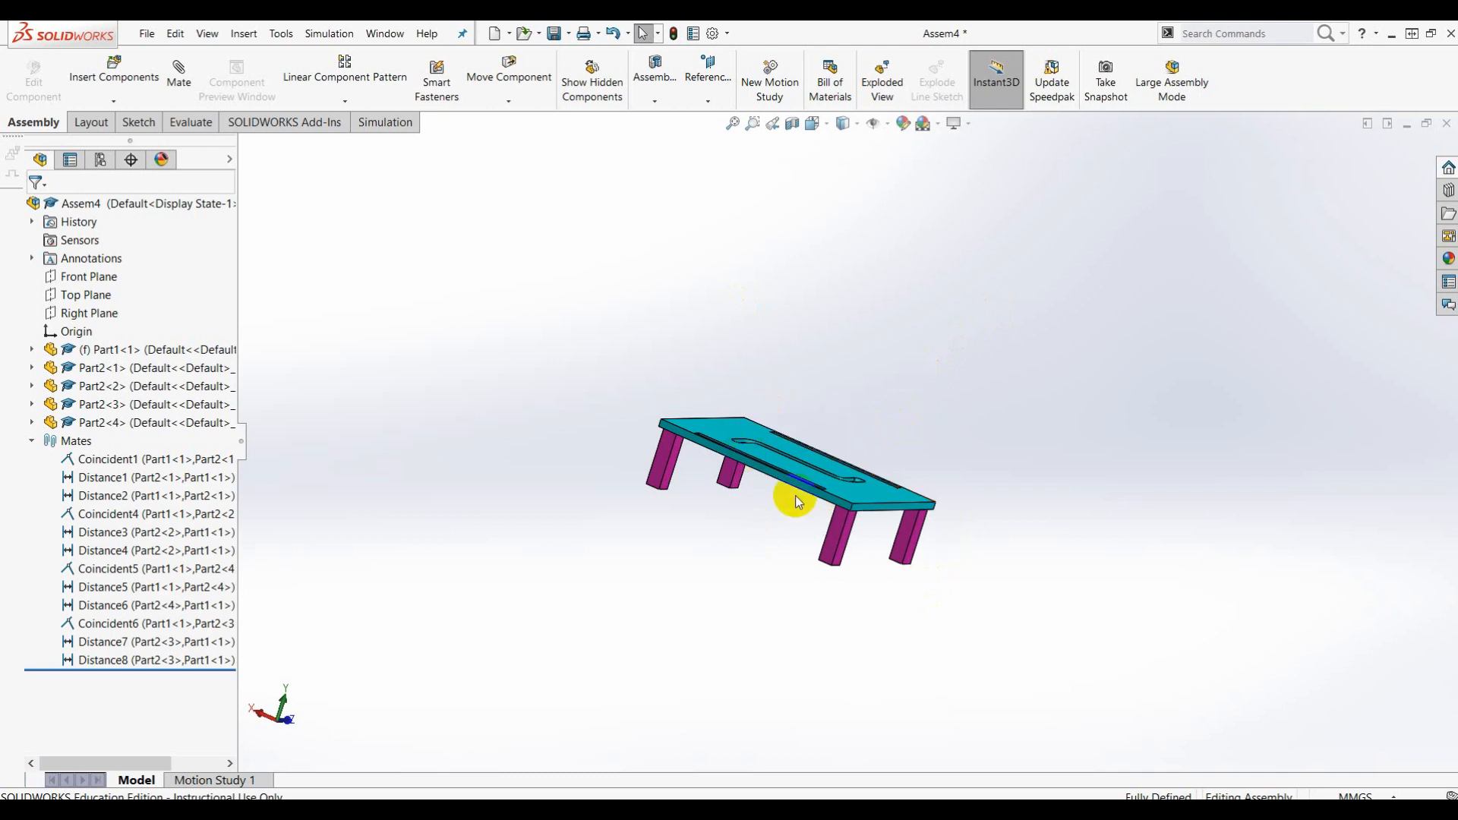
left_click(114, 102)
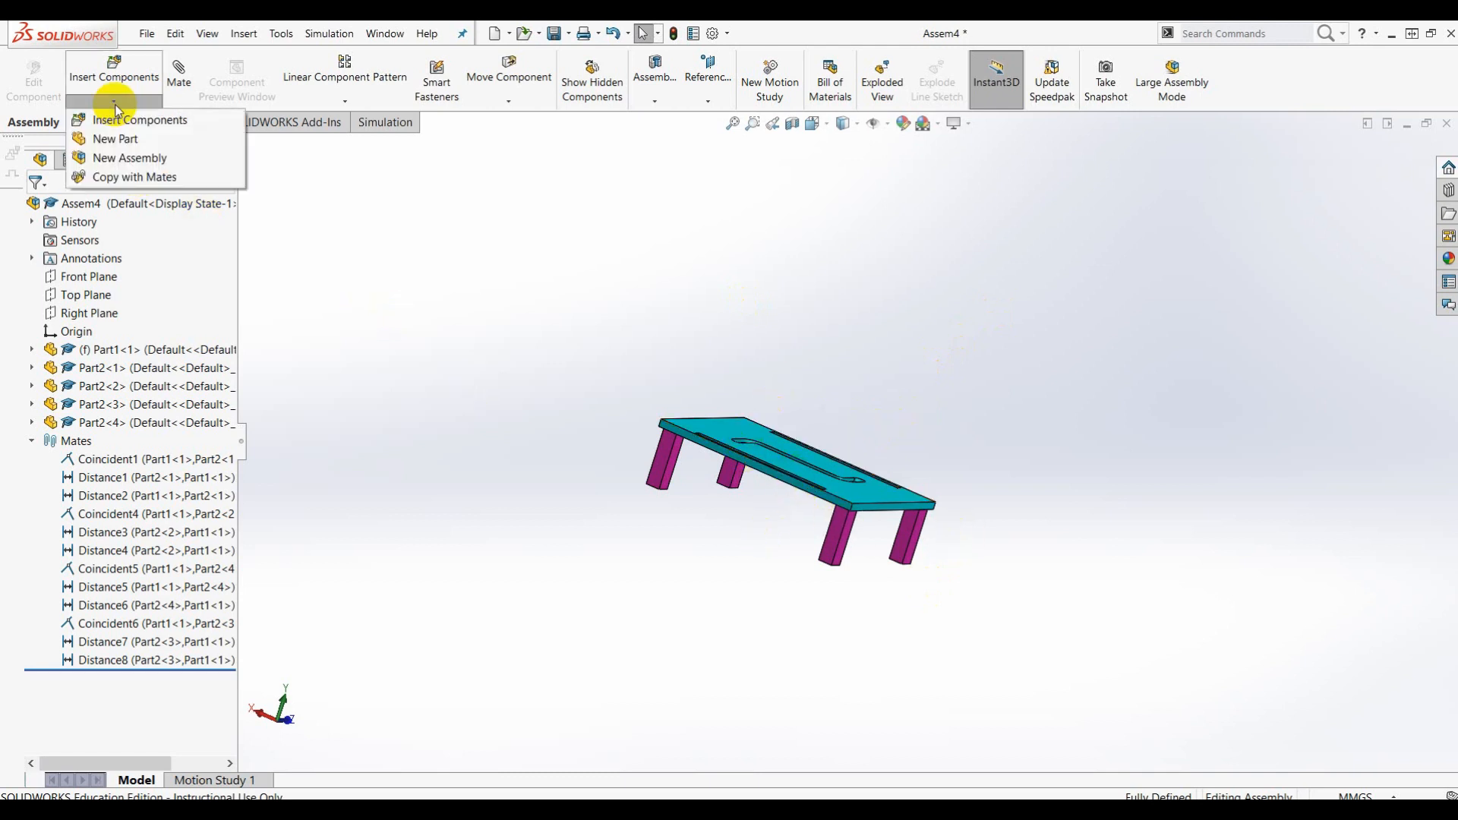
left_click(125, 120)
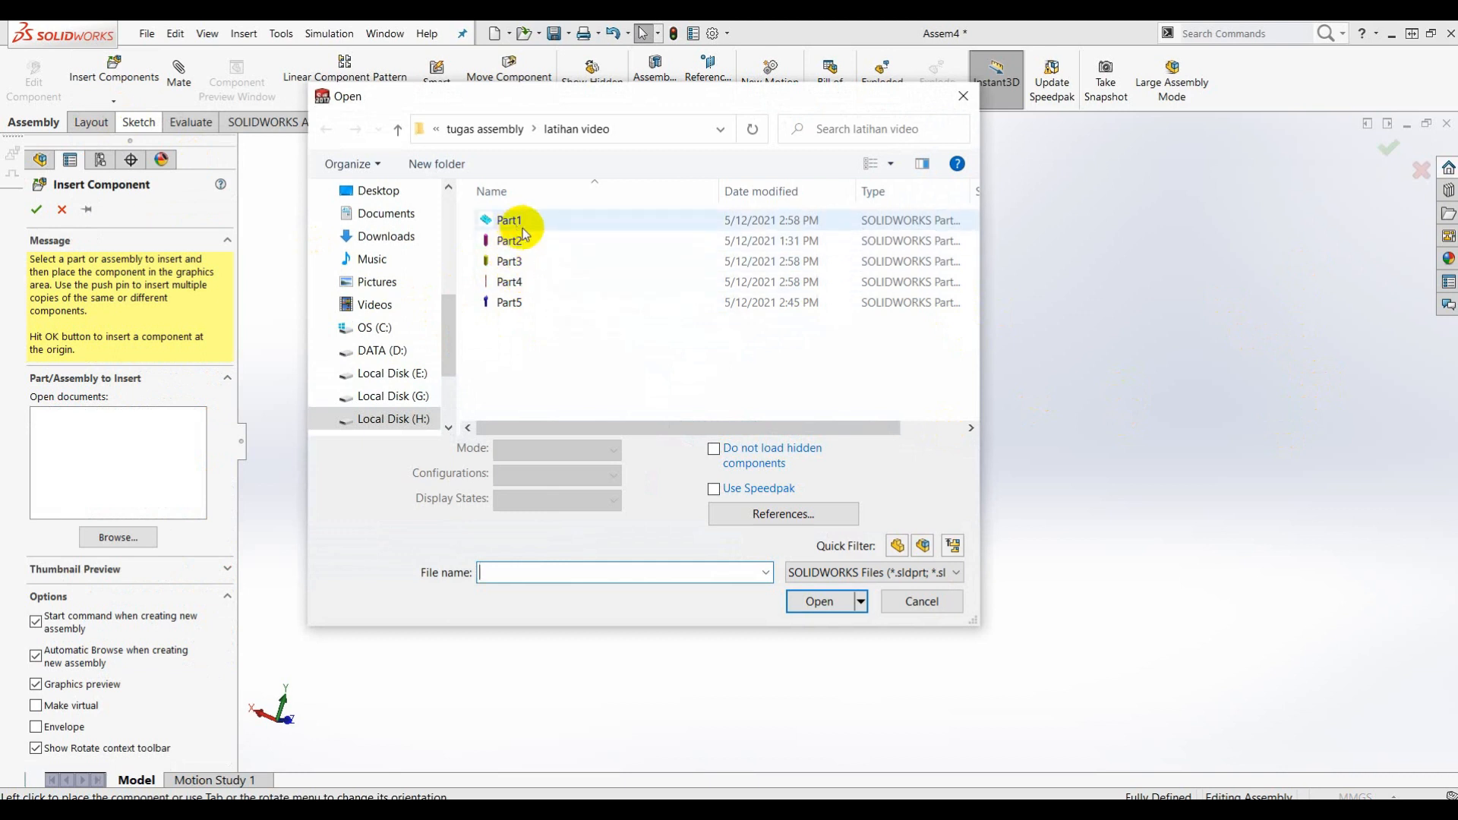
left_click(508, 261)
left_click(821, 601)
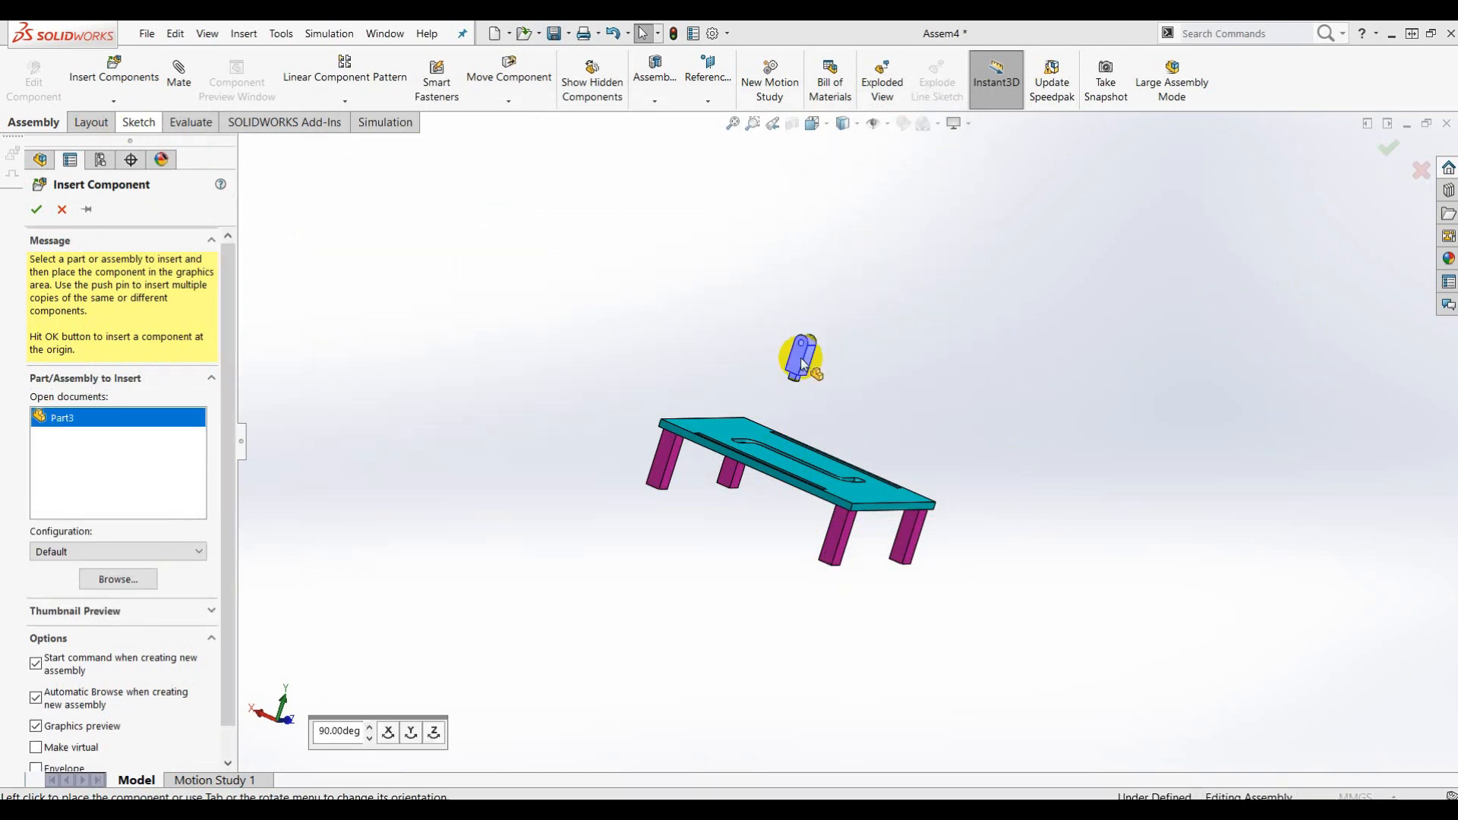
scroll(796, 365, "down", 3)
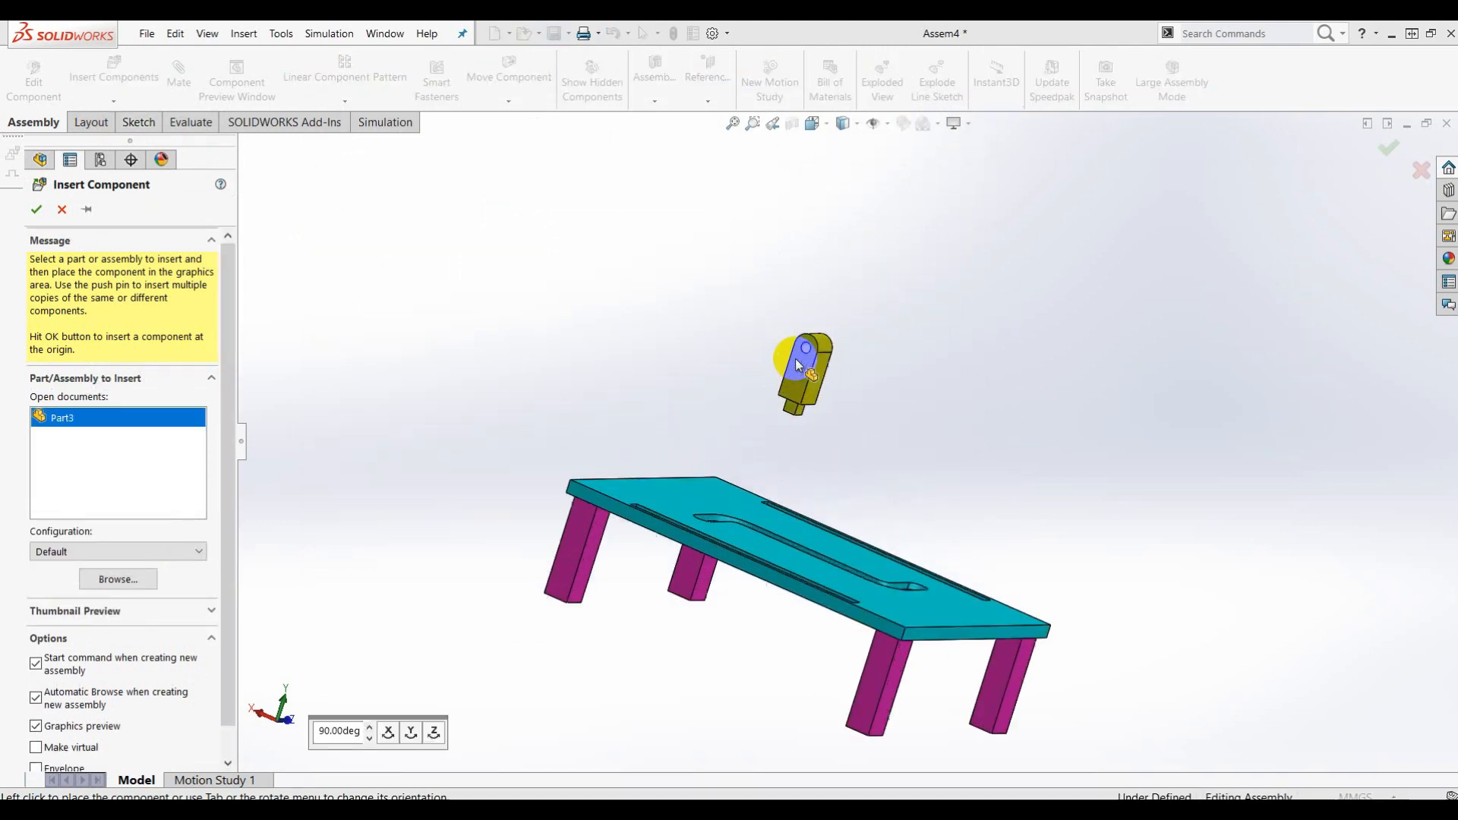
left_click(723, 367)
Adjust the position of the inserted Part3 and place a copy of it in free space above the plate
middle_click_drag(882, 407, 1009, 485)
scroll(939, 527, "down", 2)
scroll(939, 526, "down", 1)
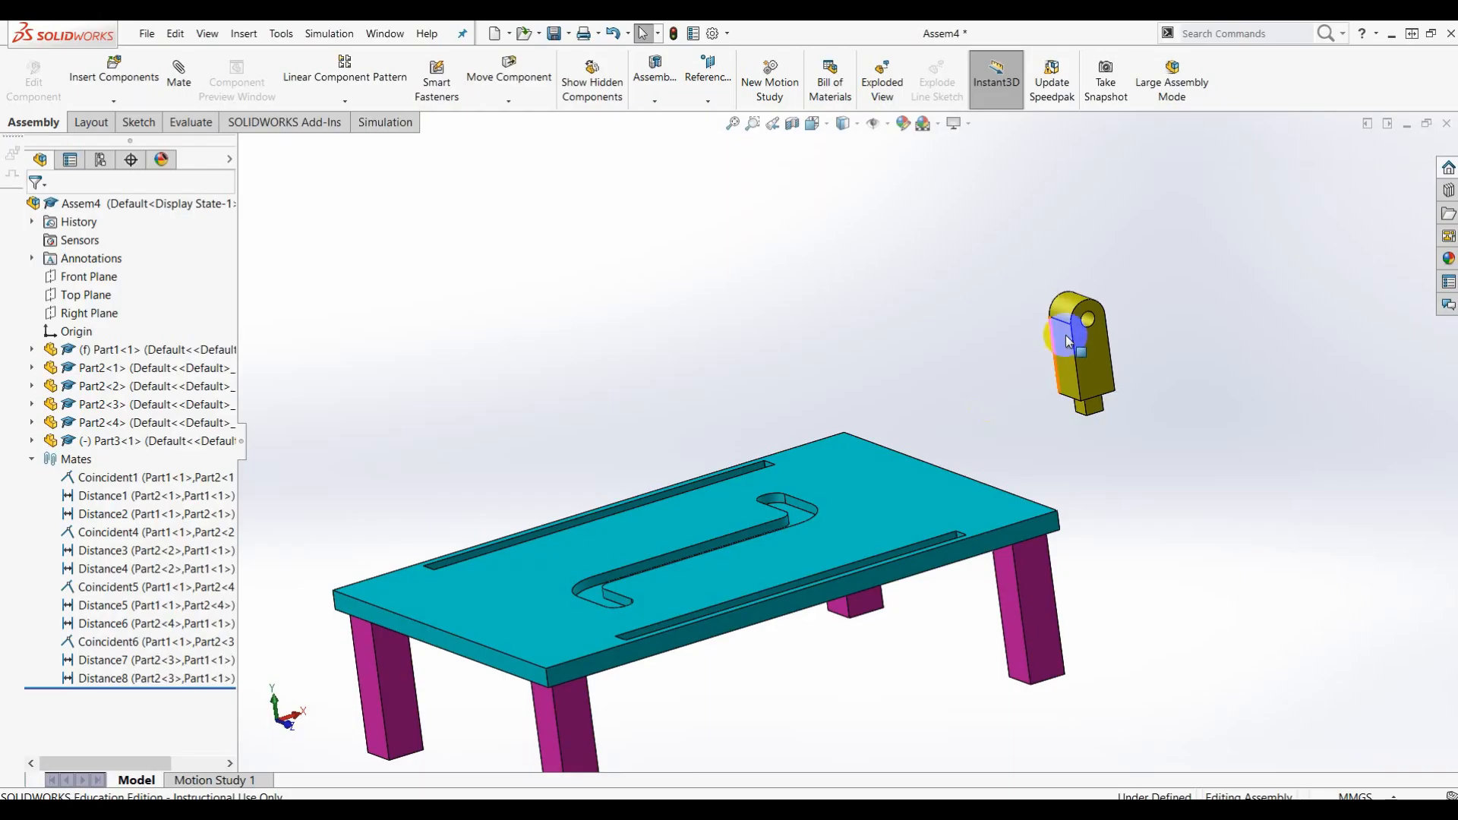
left_click_drag(1071, 326, 1097, 374)
scroll(1091, 371, "down", 3)
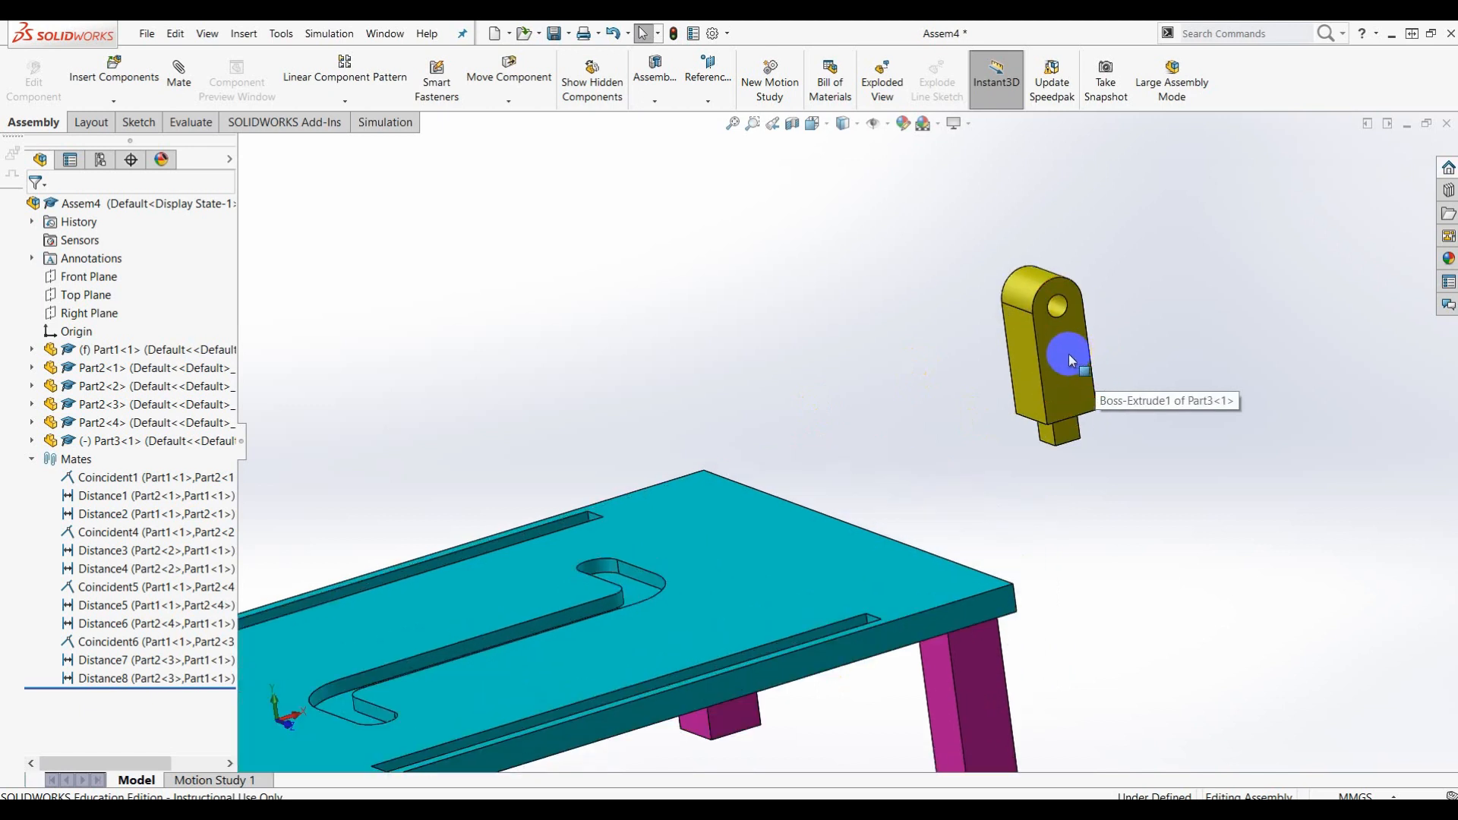
left_click(1068, 353)
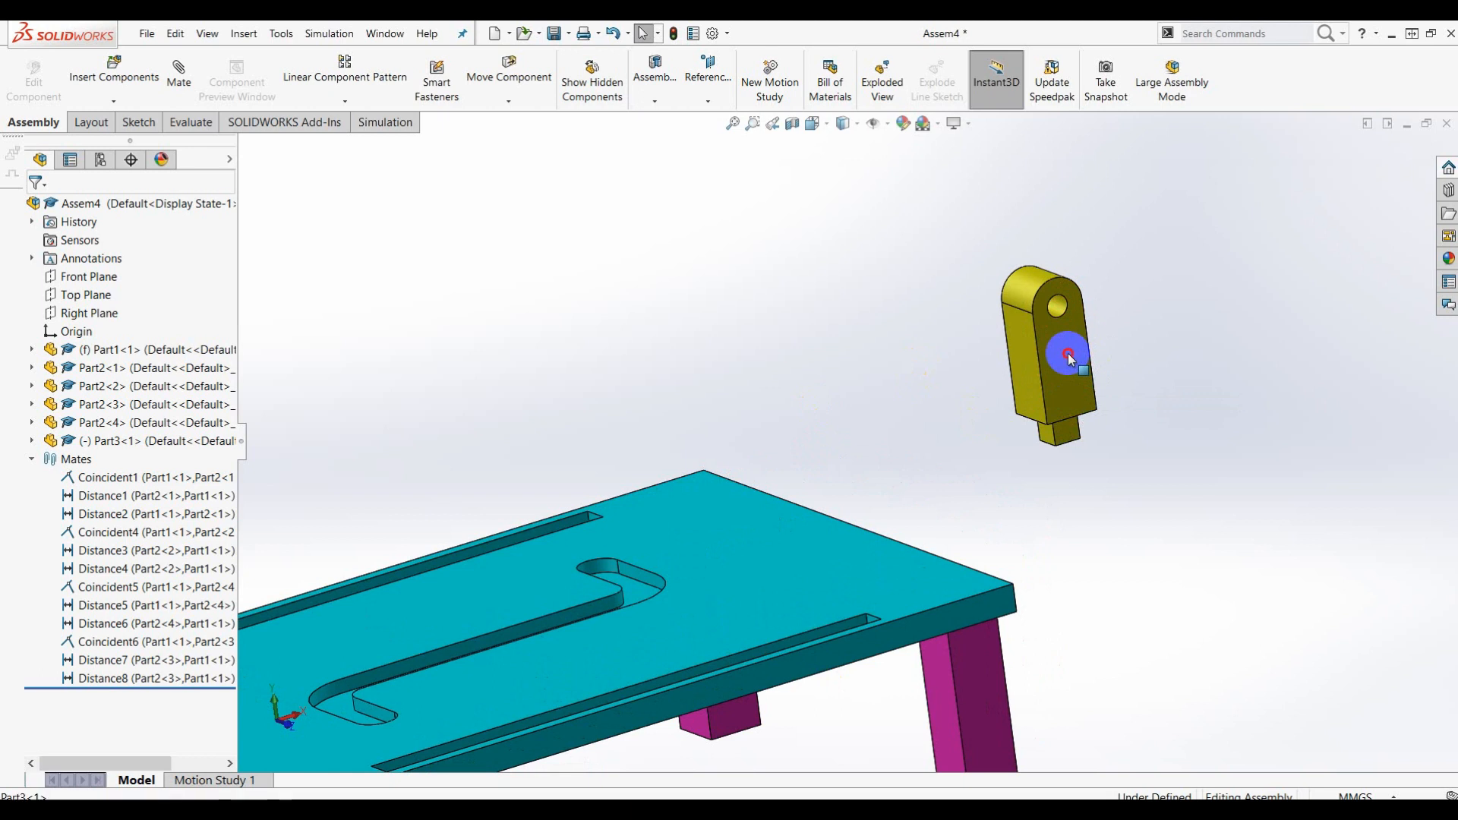
left_click_drag(1068, 355, 632, 300, "ctrl")
left_click(810, 391)
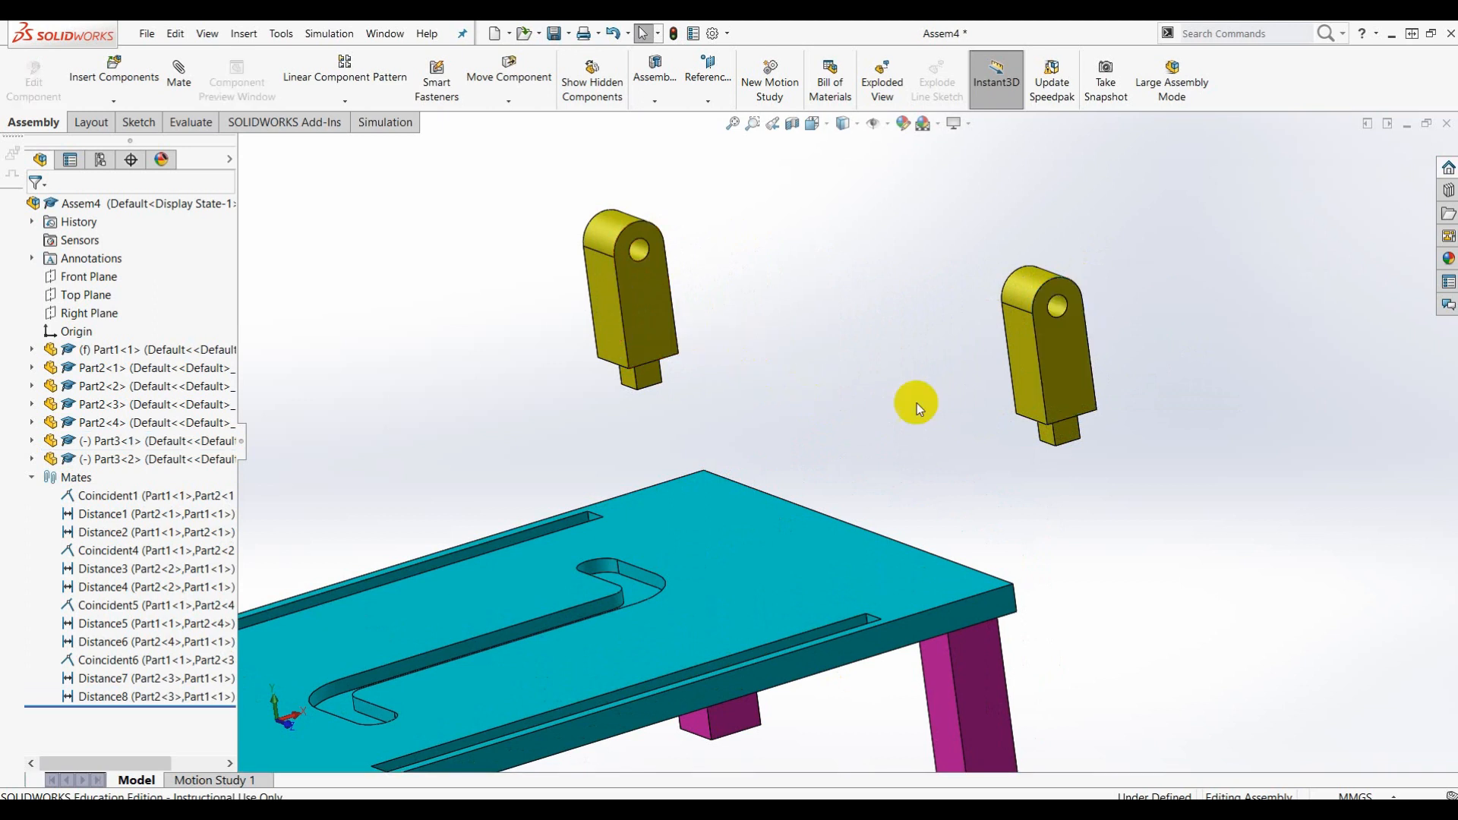
Add a coincident mate between the shoulder face around the Part3 copy's peg and the plate's top face
scroll(808, 553, "down", 5)
middle_click_drag(812, 516, 915, 575)
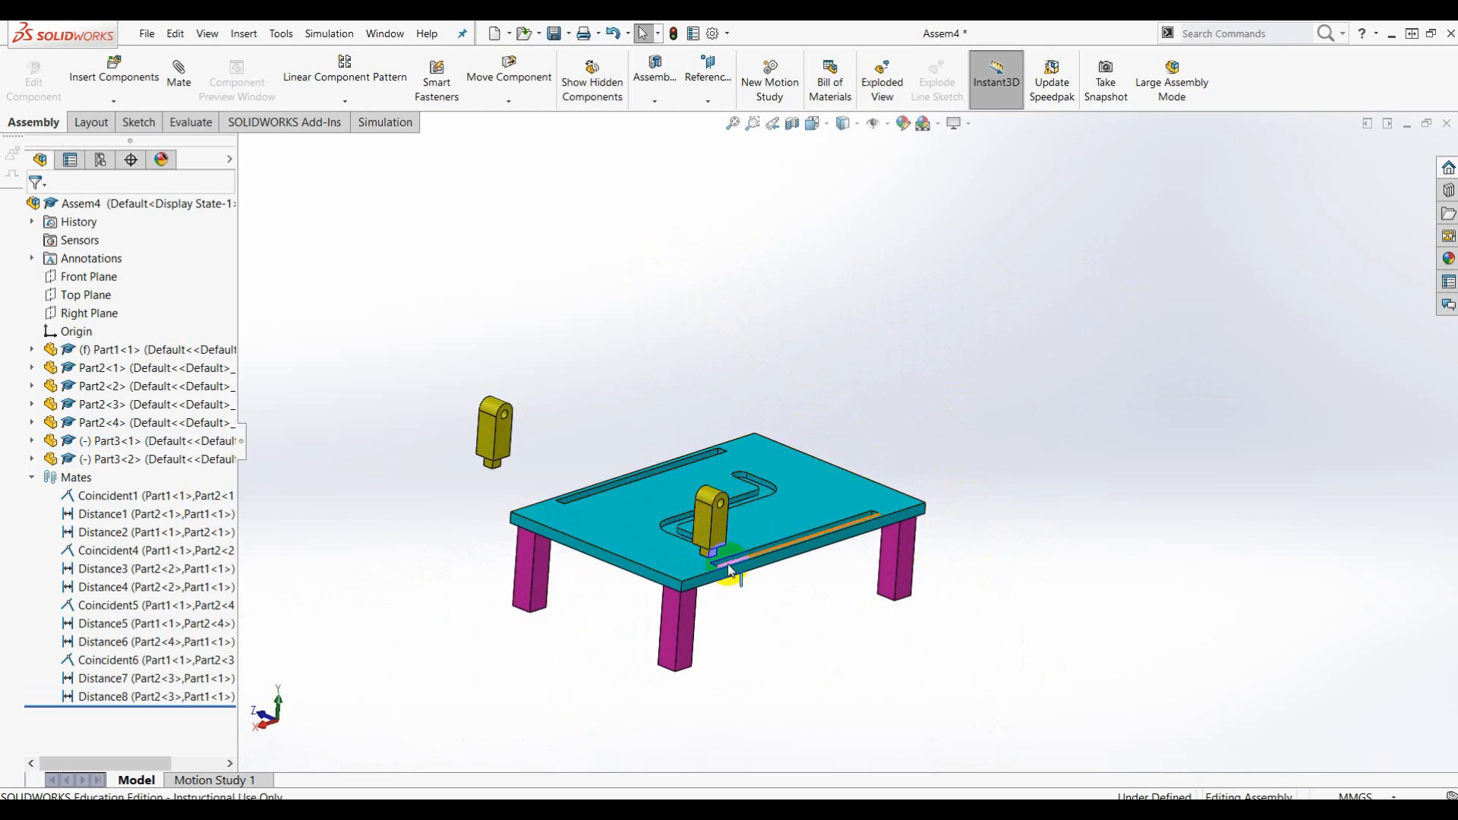
scroll(729, 569, "down", 5)
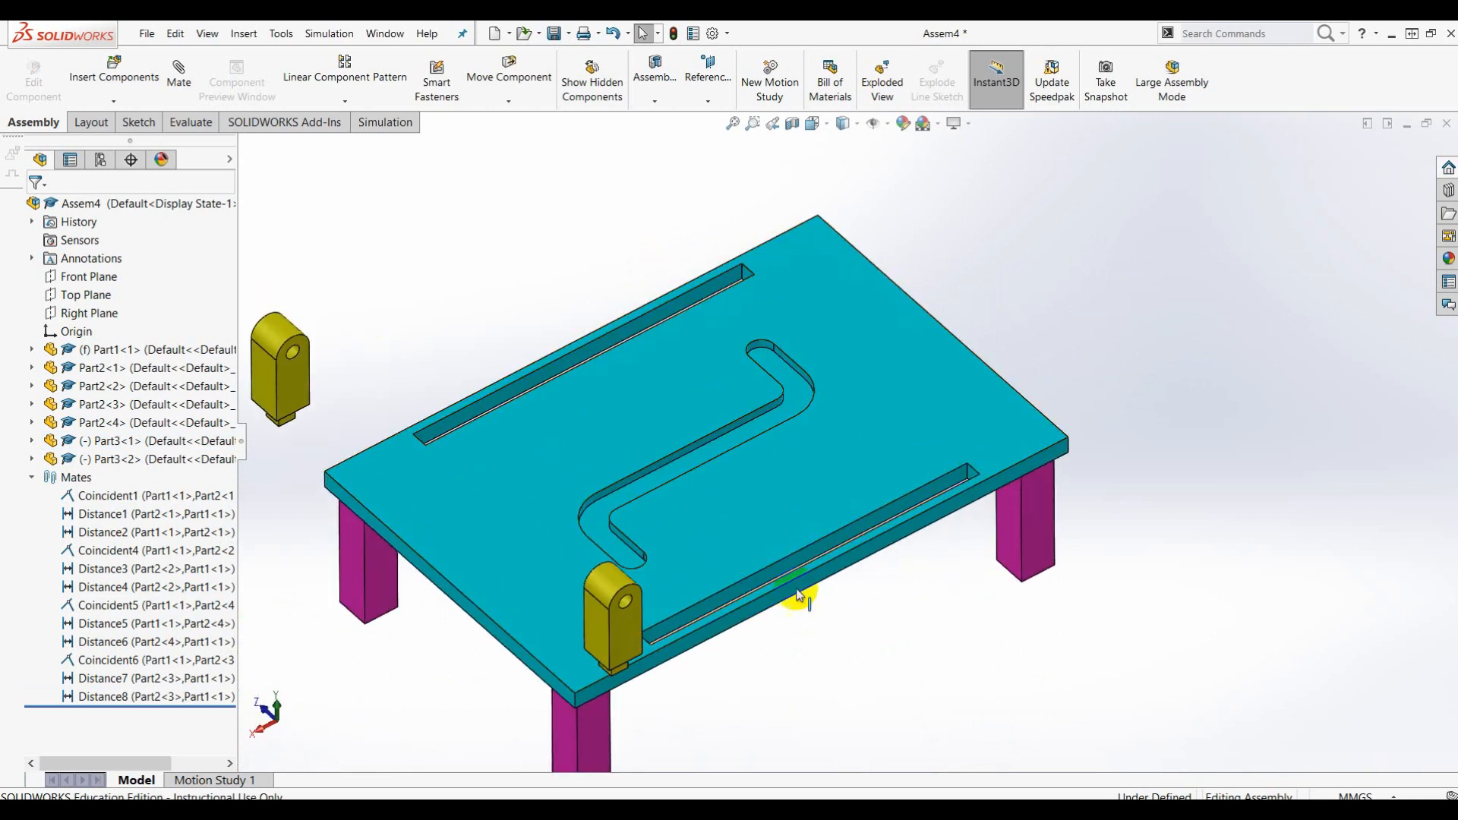
middle_click_drag(642, 606, 759, 486)
scroll(798, 464, "down", 6)
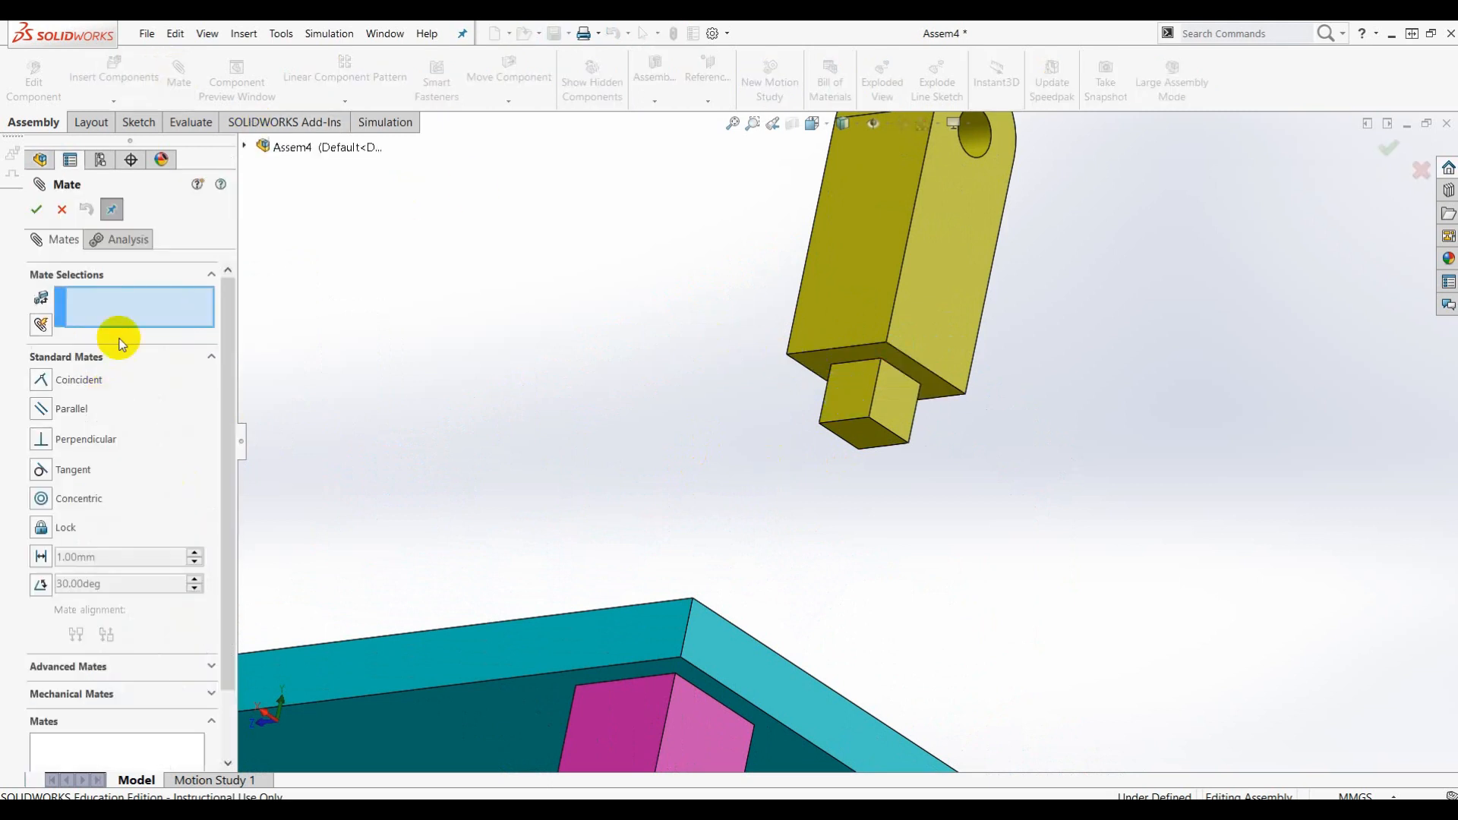
left_click(813, 366)
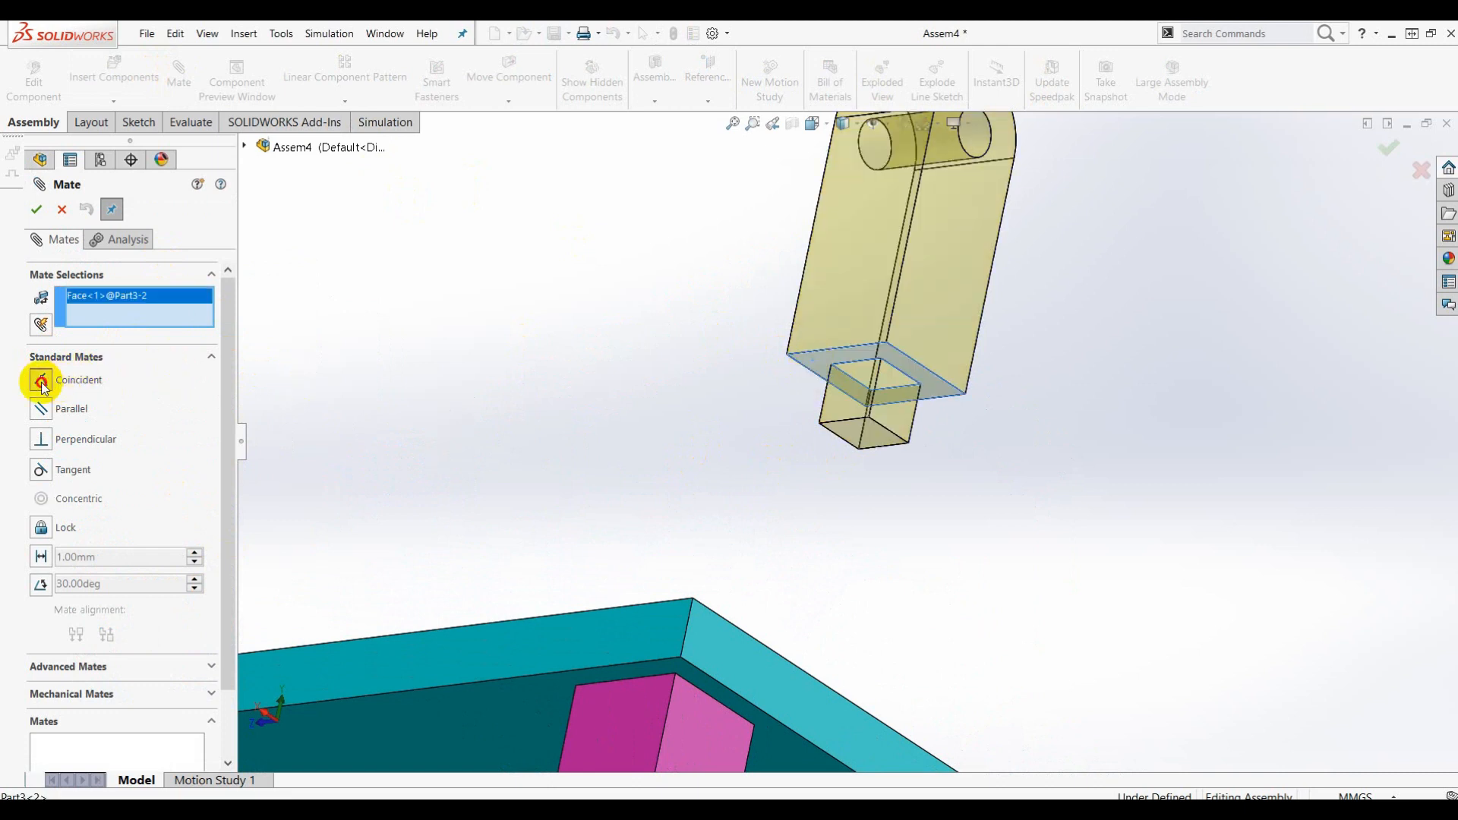
scroll(590, 357, "up", 6)
middle_click_drag(920, 487, 913, 590)
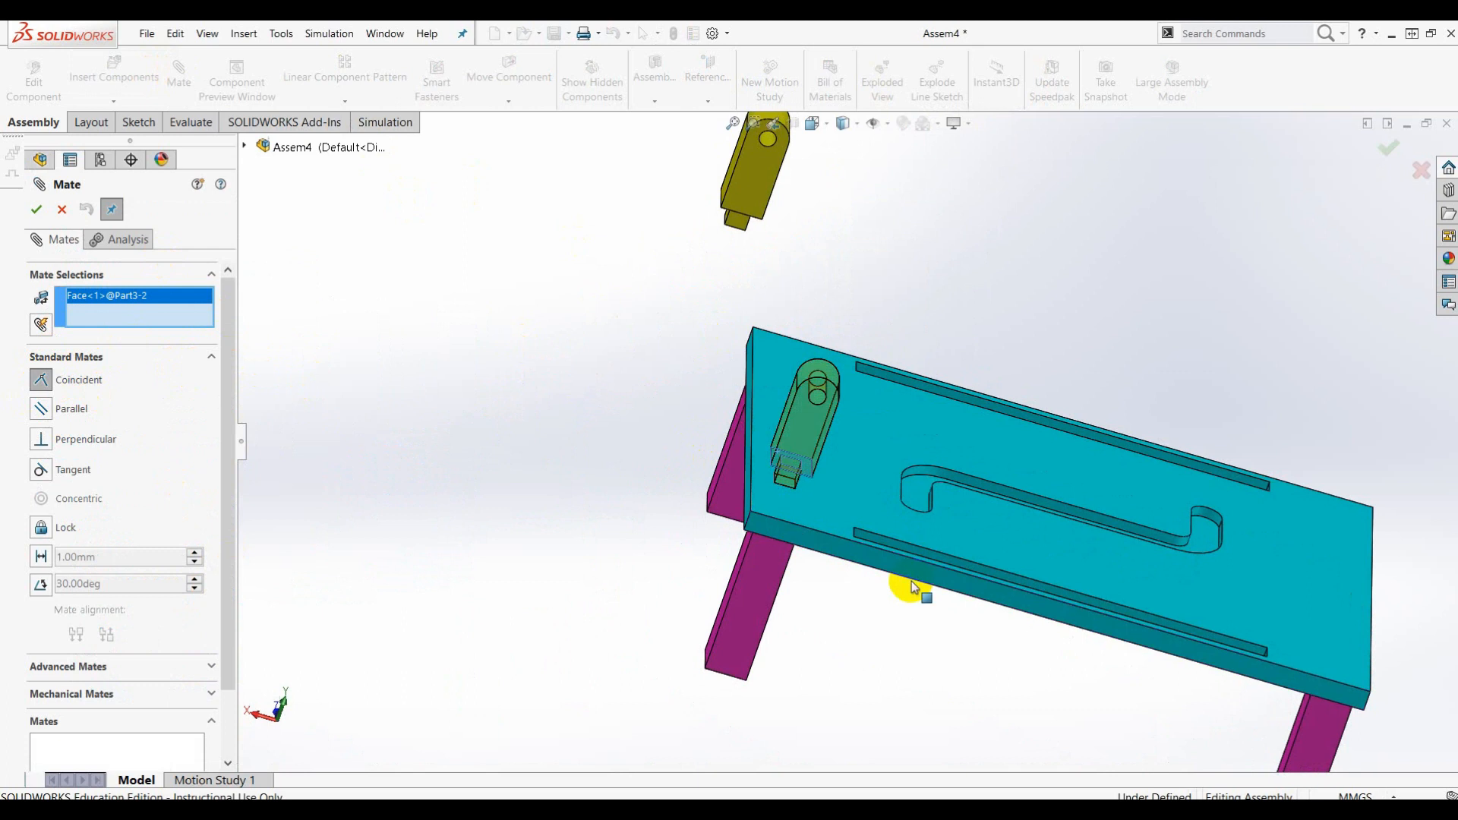
left_click(848, 466)
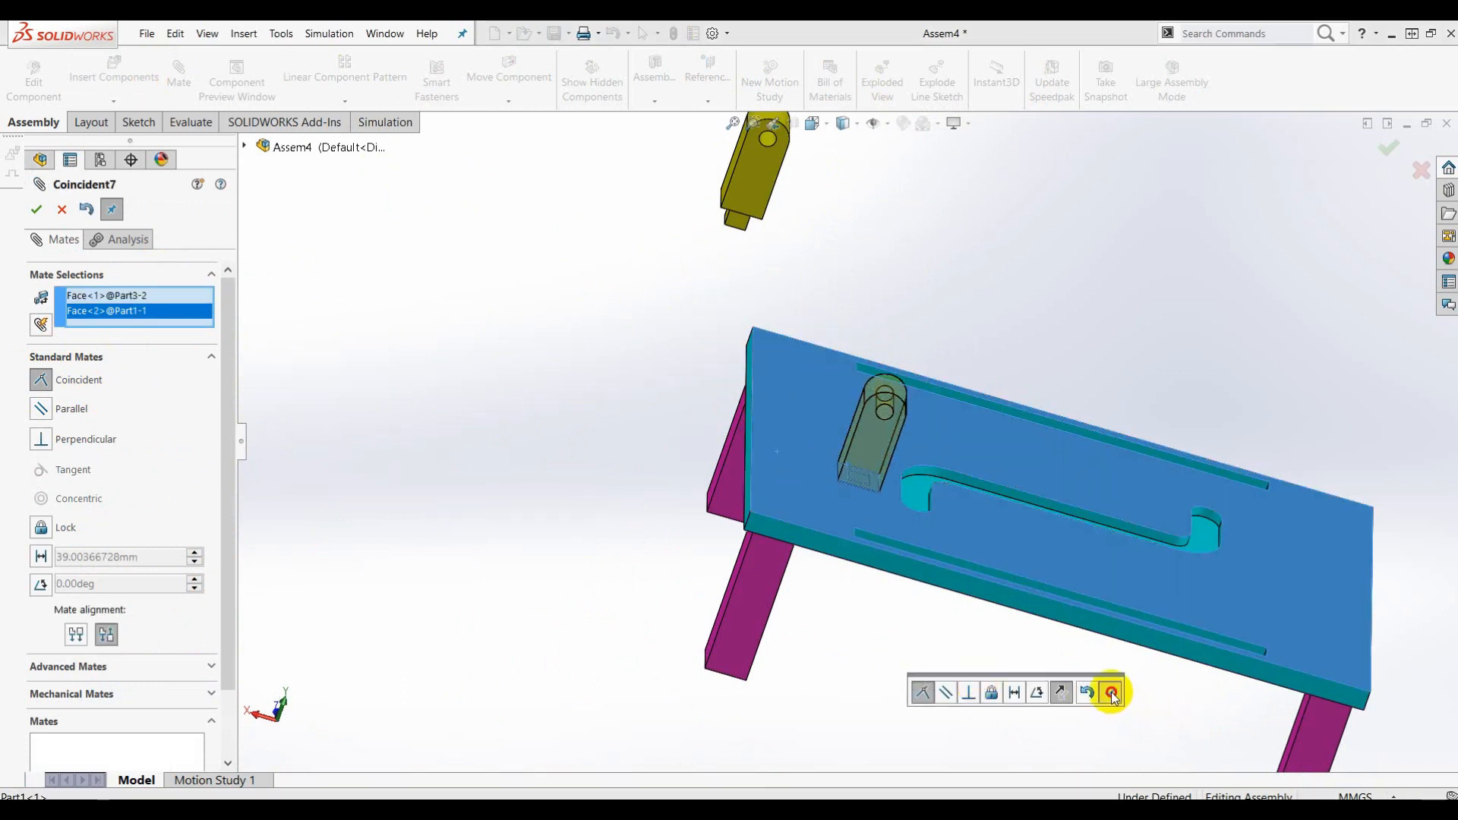
left_click(1111, 692)
Slide the mated Part3 copy across the plate's top plane to just outside the corner near the end of a straight slot
middle_click_drag(1031, 420, 1026, 471)
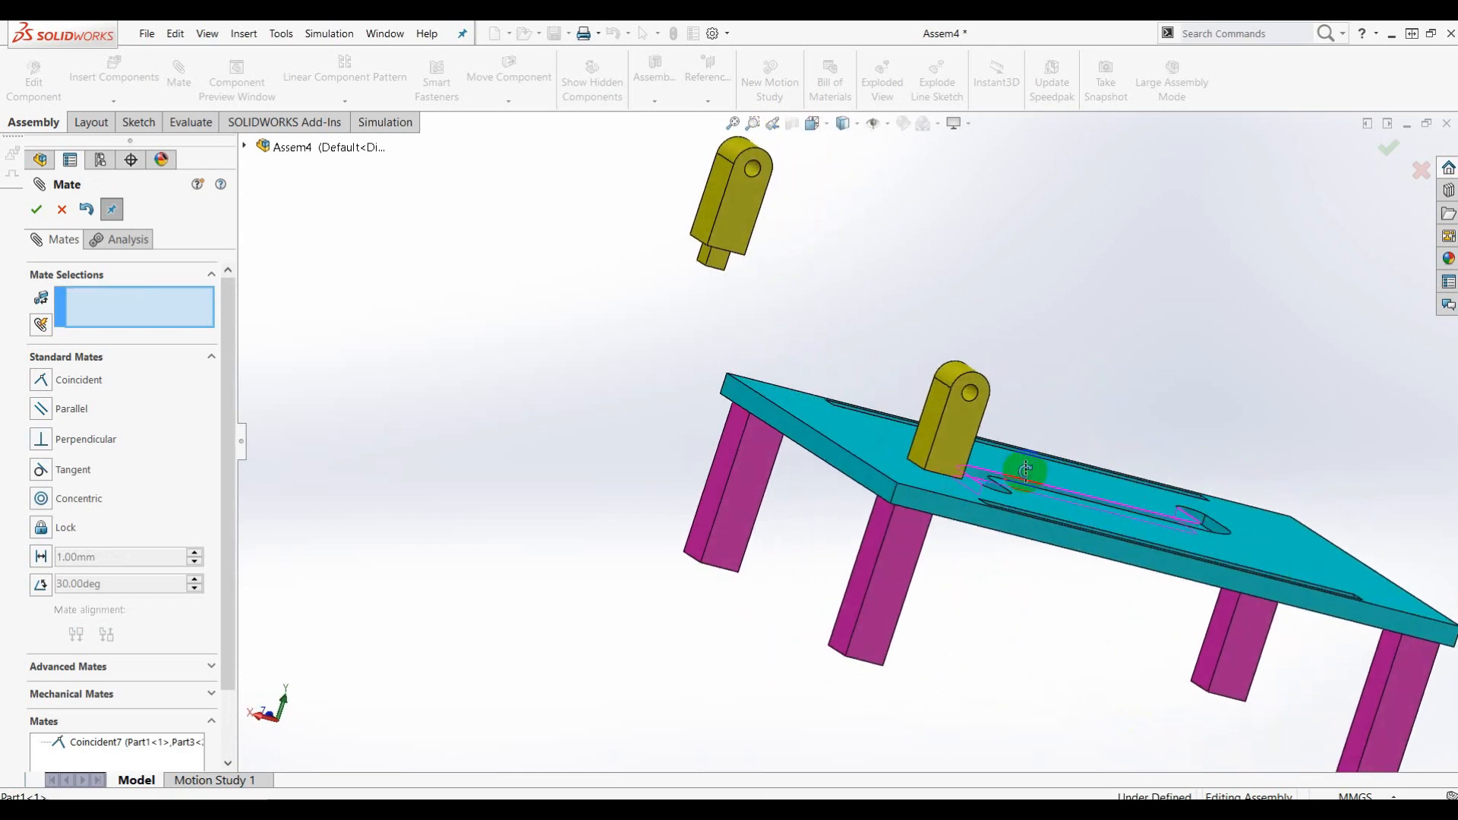
left_click_drag(959, 431, 1127, 381)
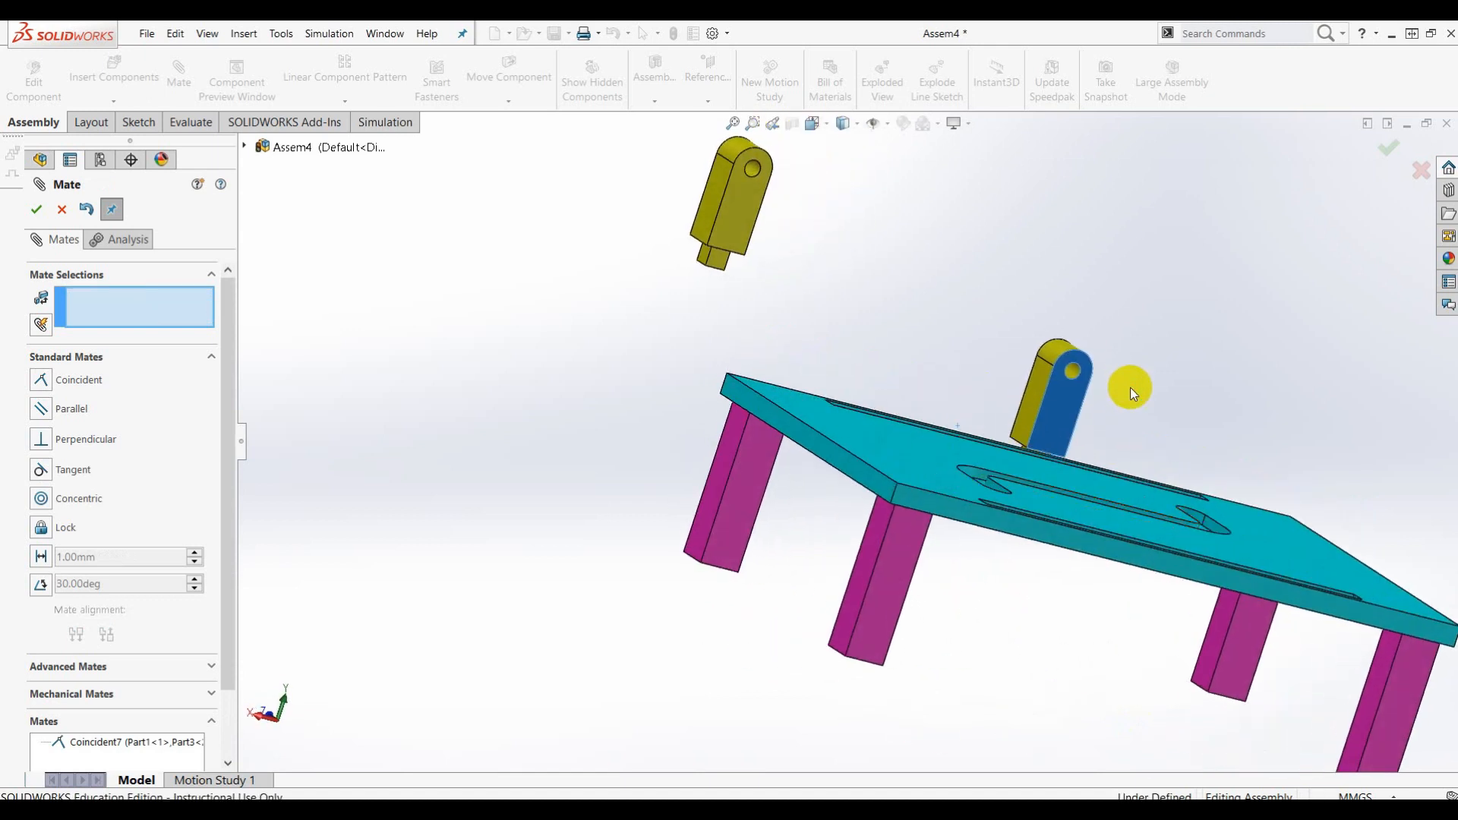
middle_click_drag(1109, 572, 995, 562)
left_click_drag(1300, 403, 725, 456)
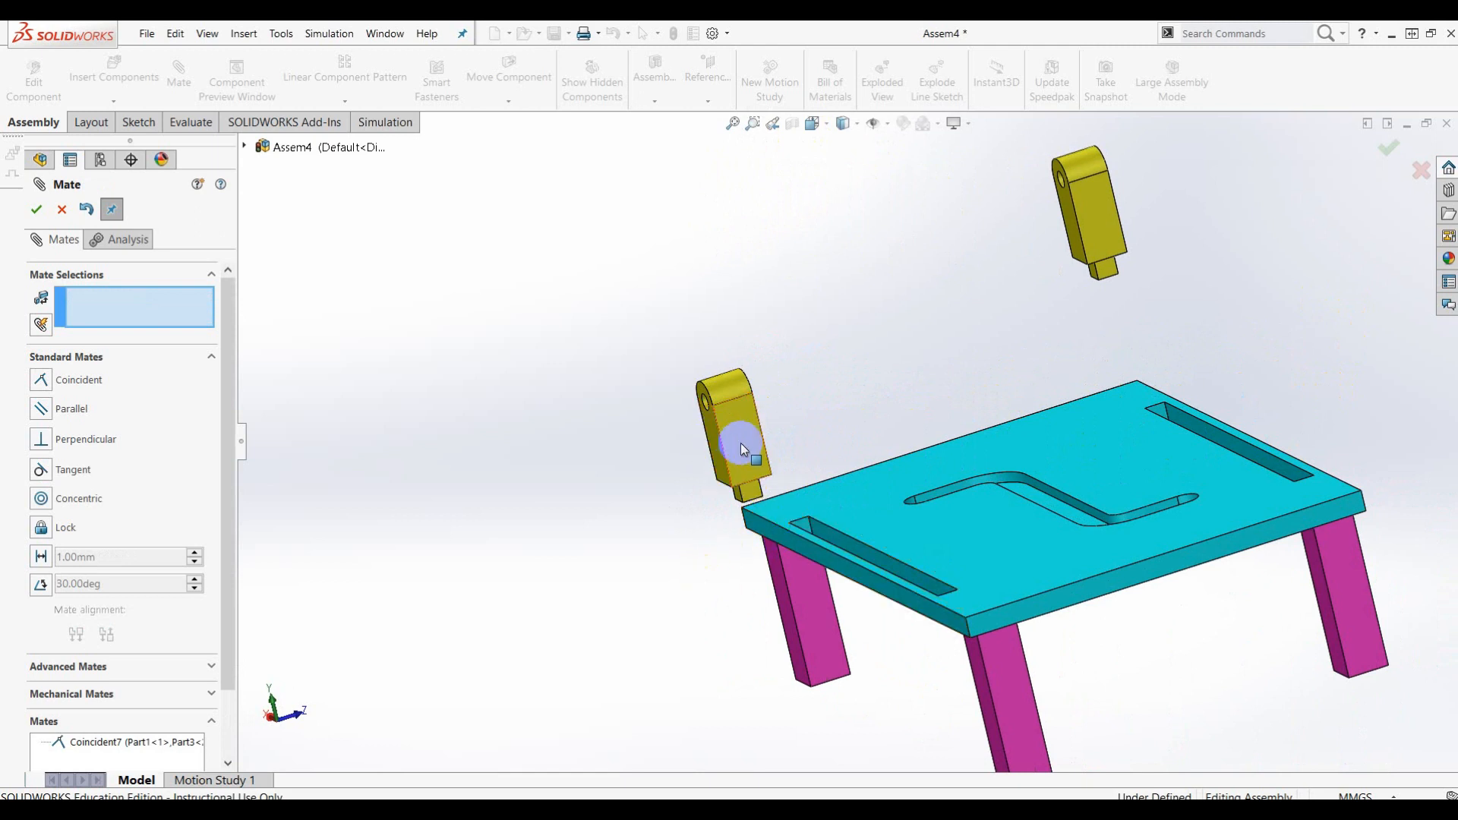
middle_click_drag(781, 436, 746, 490)
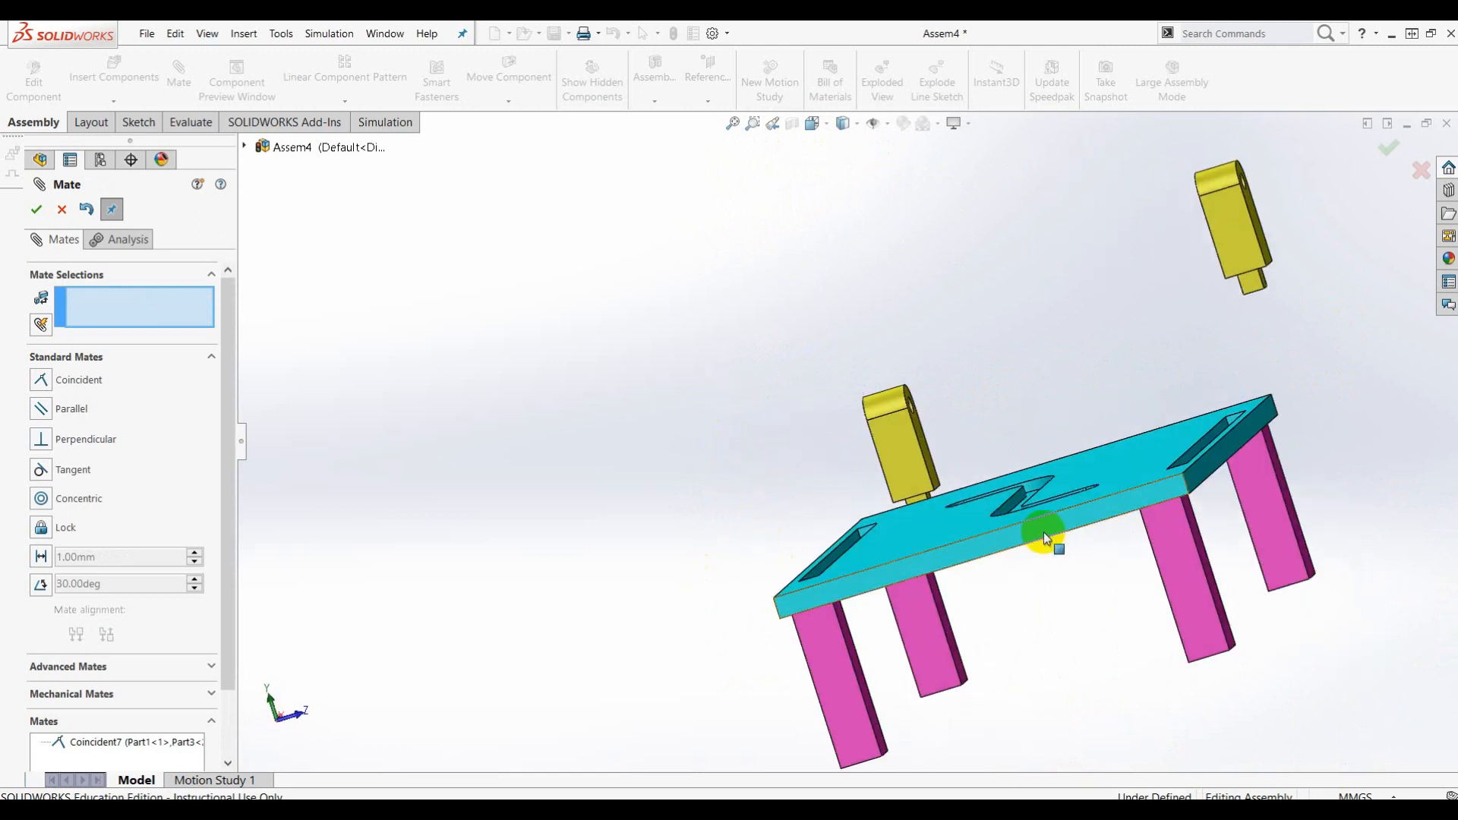
scroll(942, 526, "up", 3)
middle_click_drag(927, 525, 969, 568)
scroll(884, 497, "down", 5)
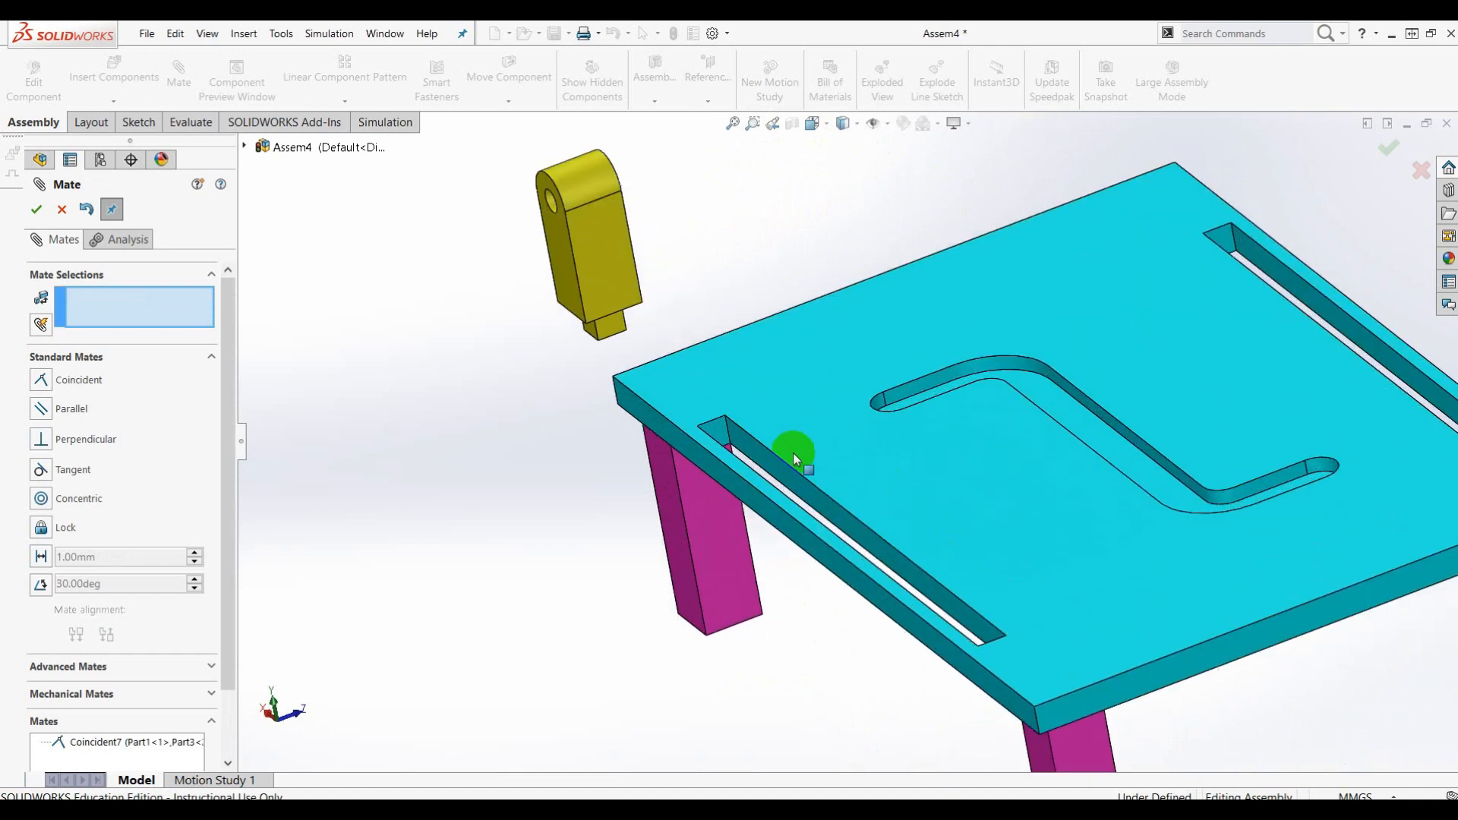
Add a coincident mate between a side face of the mated Part3 copy's peg and the long side wall of the nearby straight slot
scroll(793, 456, "down", 2)
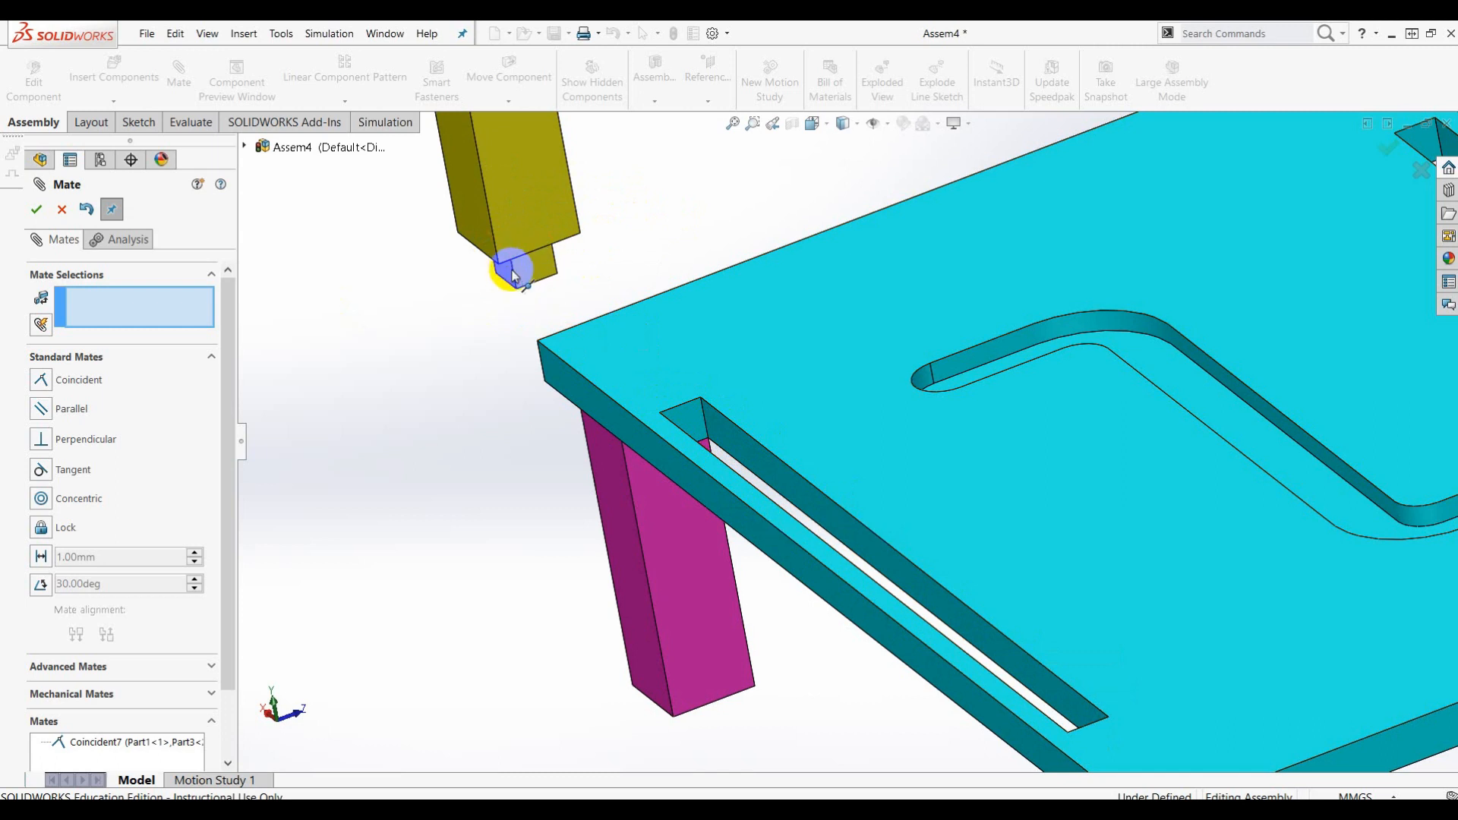
scroll(600, 281, "up", 1)
scroll(524, 304, "down", 3)
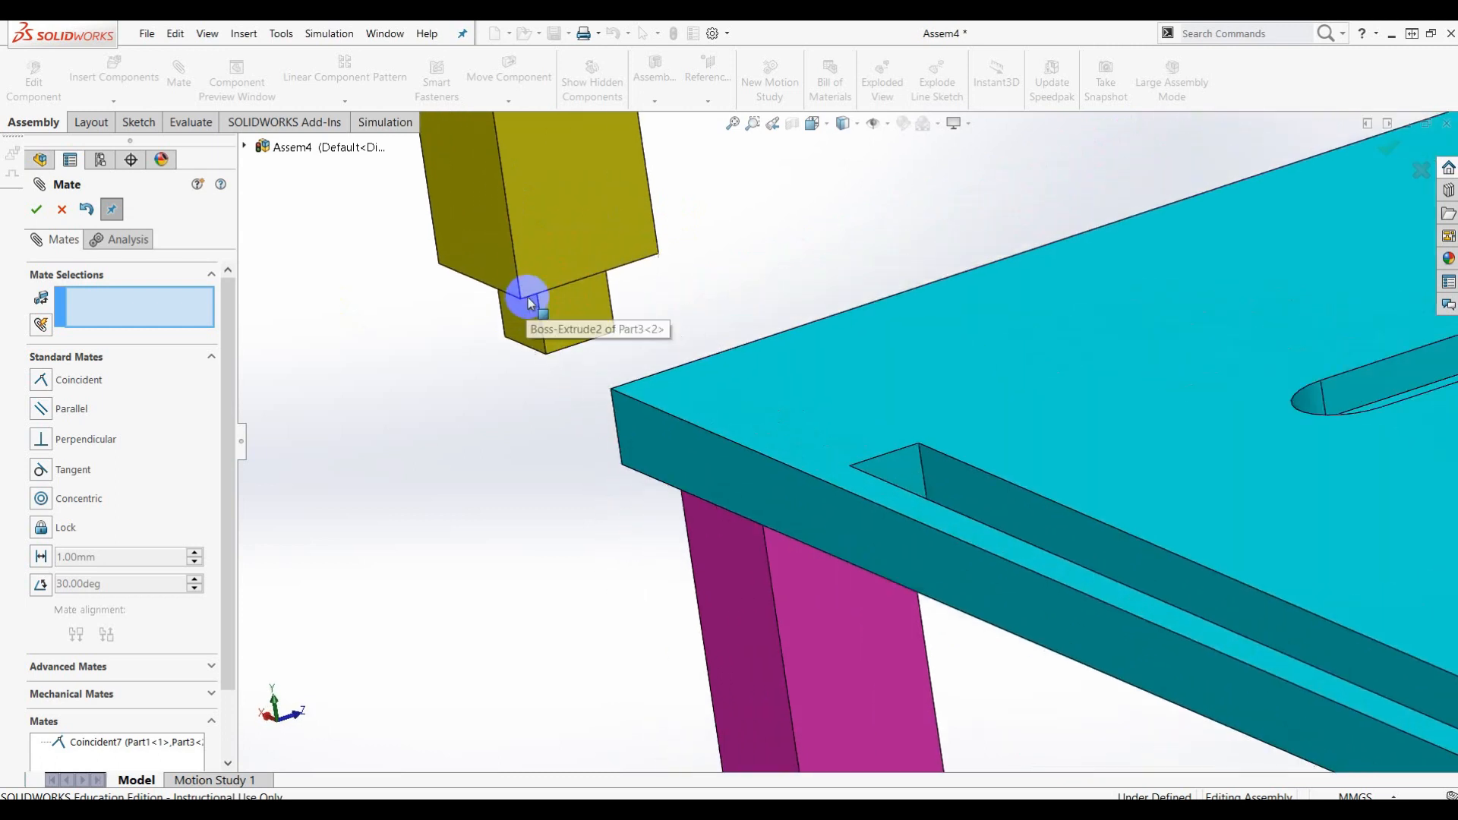
scroll(543, 331, "down", 3)
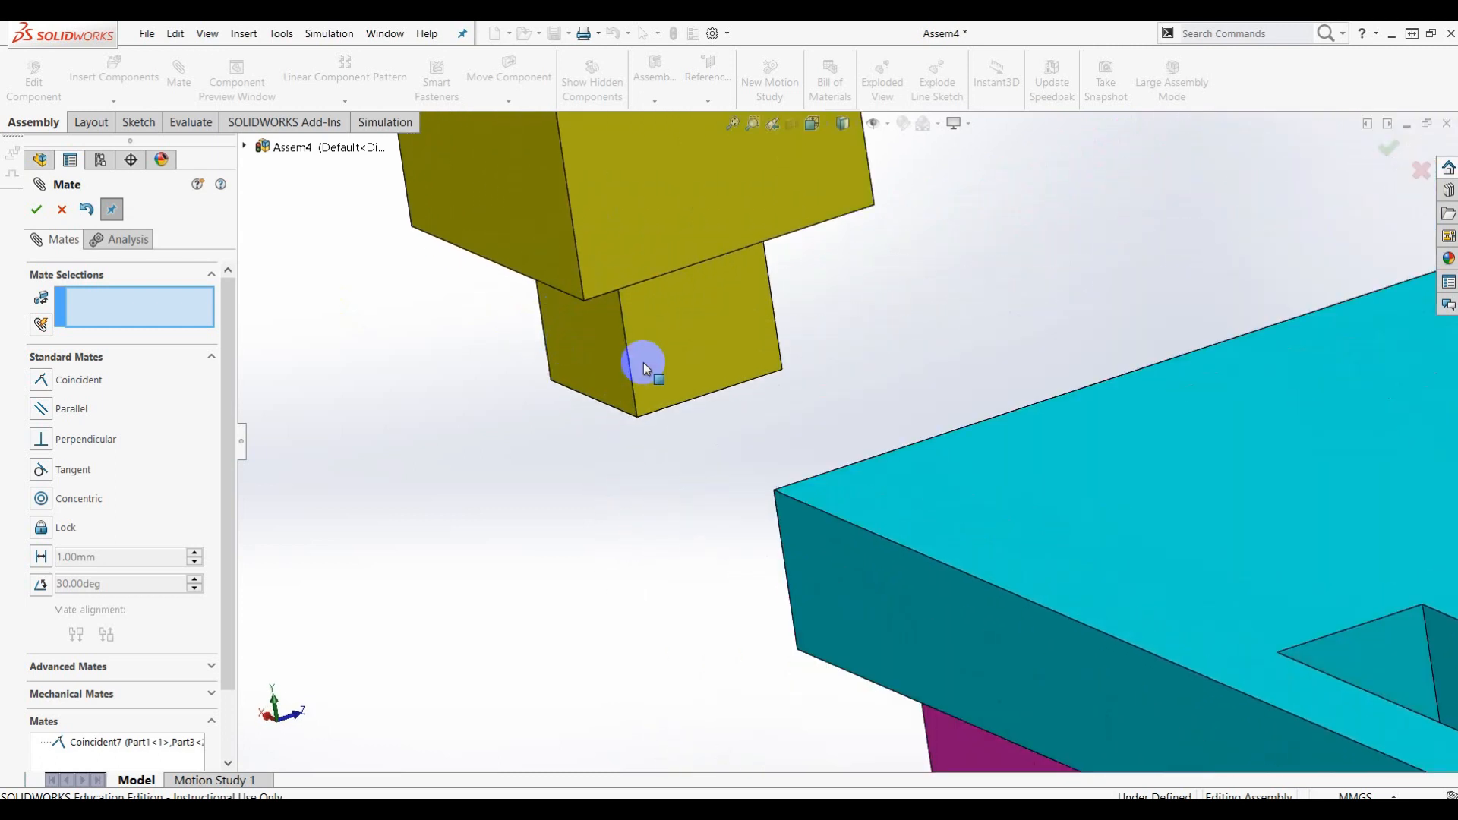
left_click(598, 336)
scroll(589, 346, "up", 3)
scroll(934, 420, "up", 5)
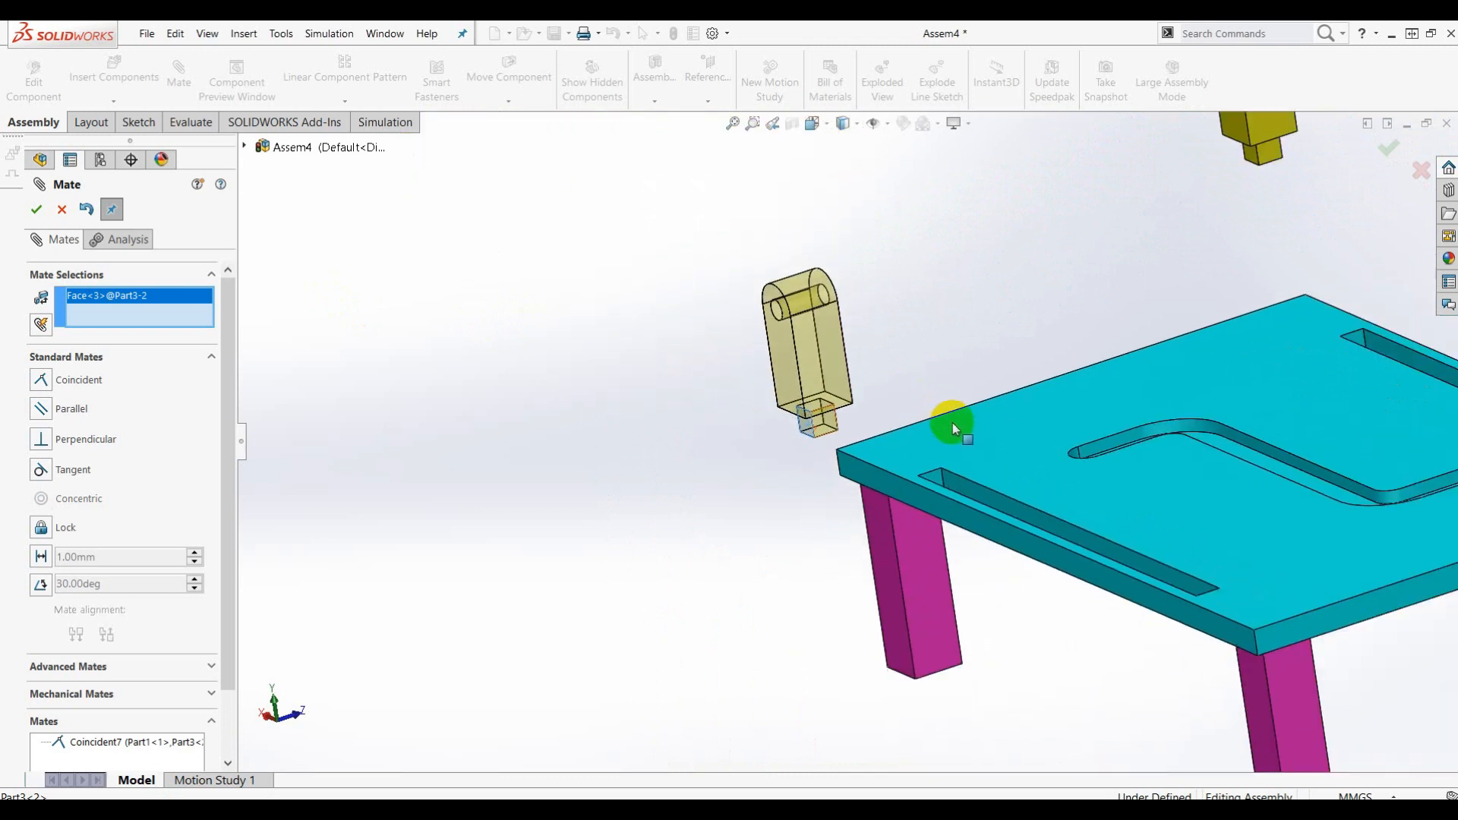
mouse_move(1127, 480)
middle_mouse_down()
mouse_move(1064, 509)
mouse_move(983, 482)
mouse_move(978, 439)
middle_mouse_up()
scroll(974, 429, "down", 8)
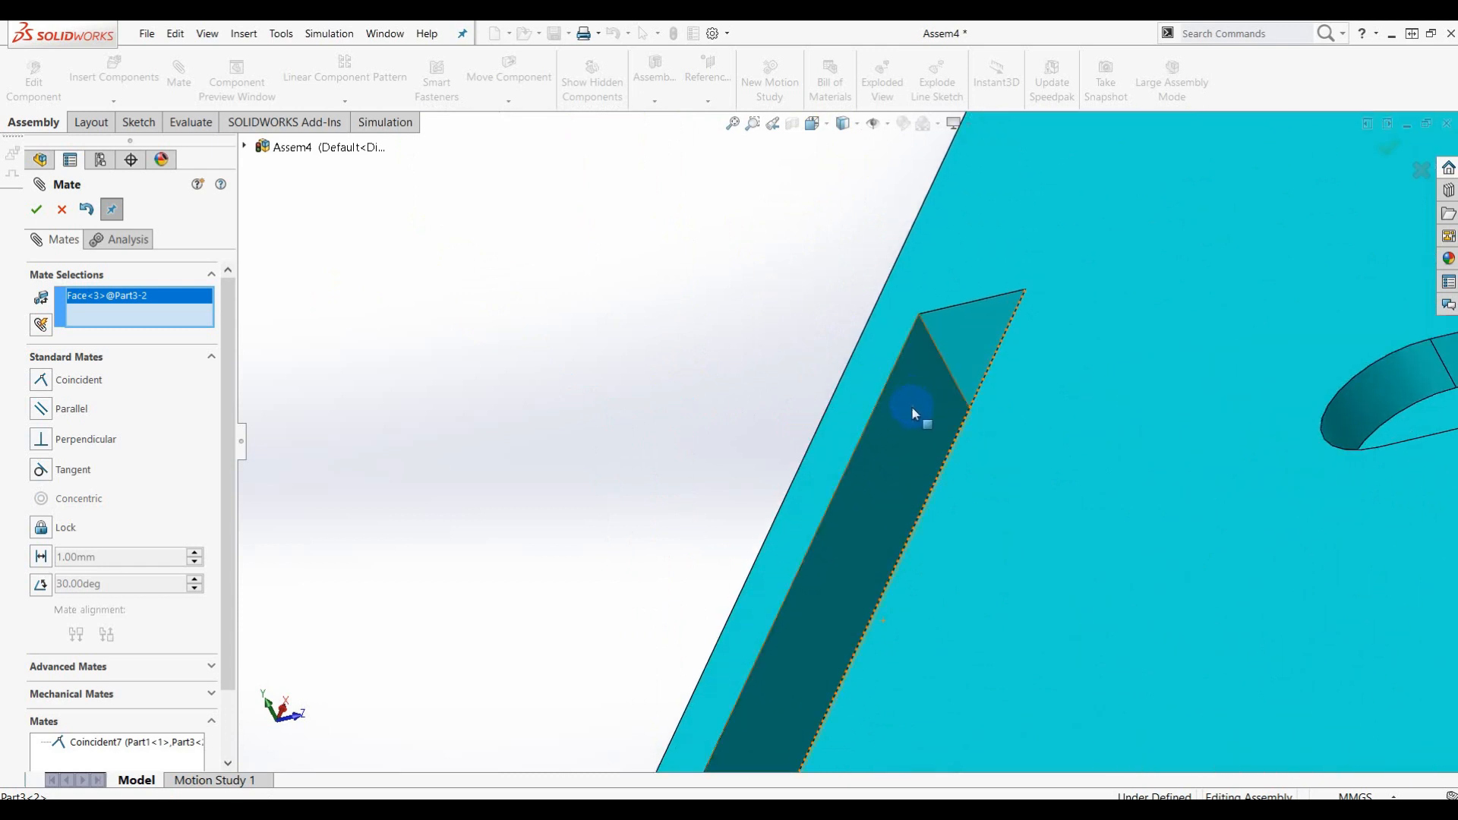
left_click(912, 407)
middle_click_drag(873, 506, 1081, 408)
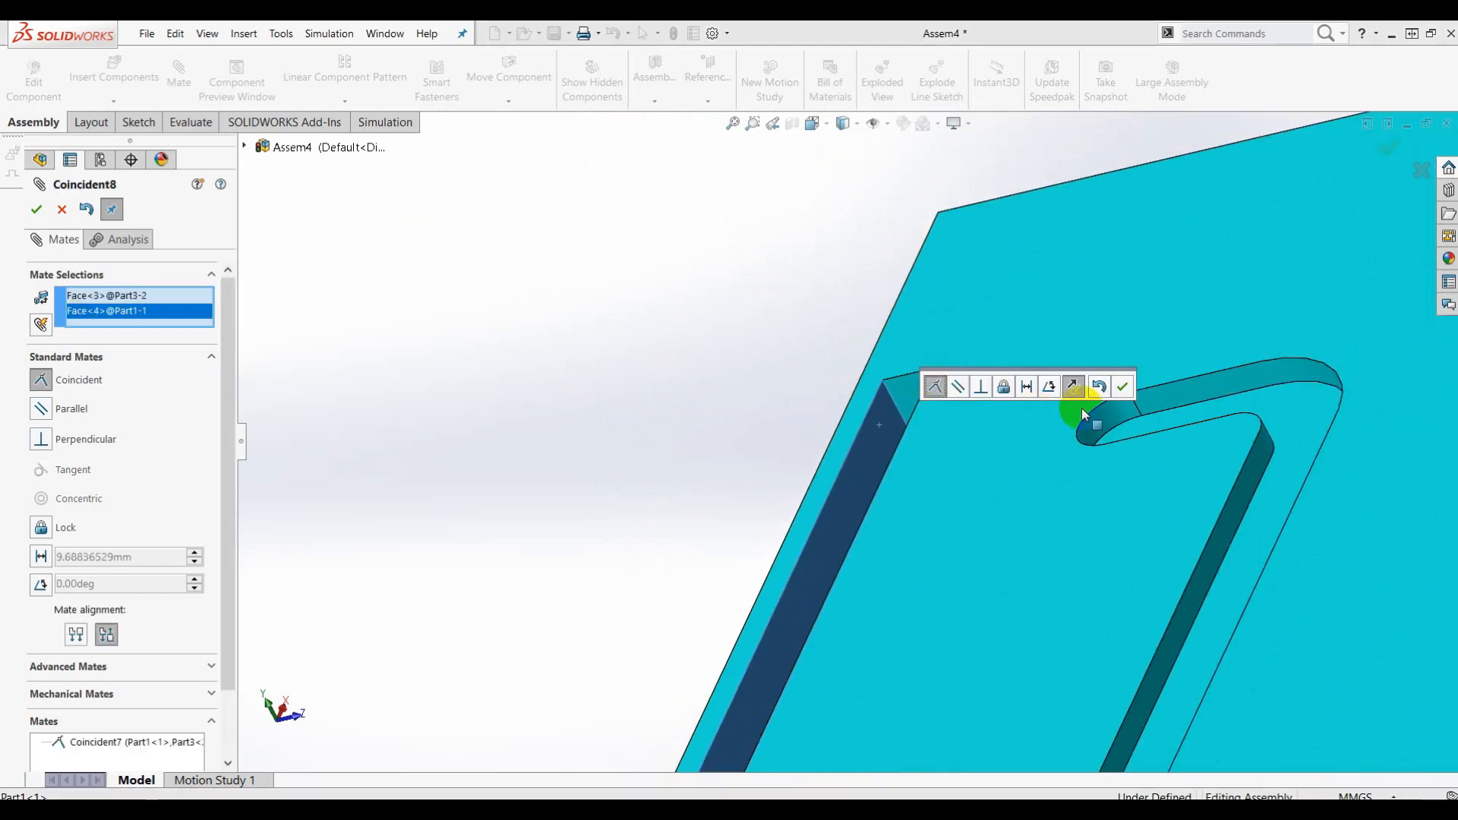
scroll(982, 290, "up", 6)
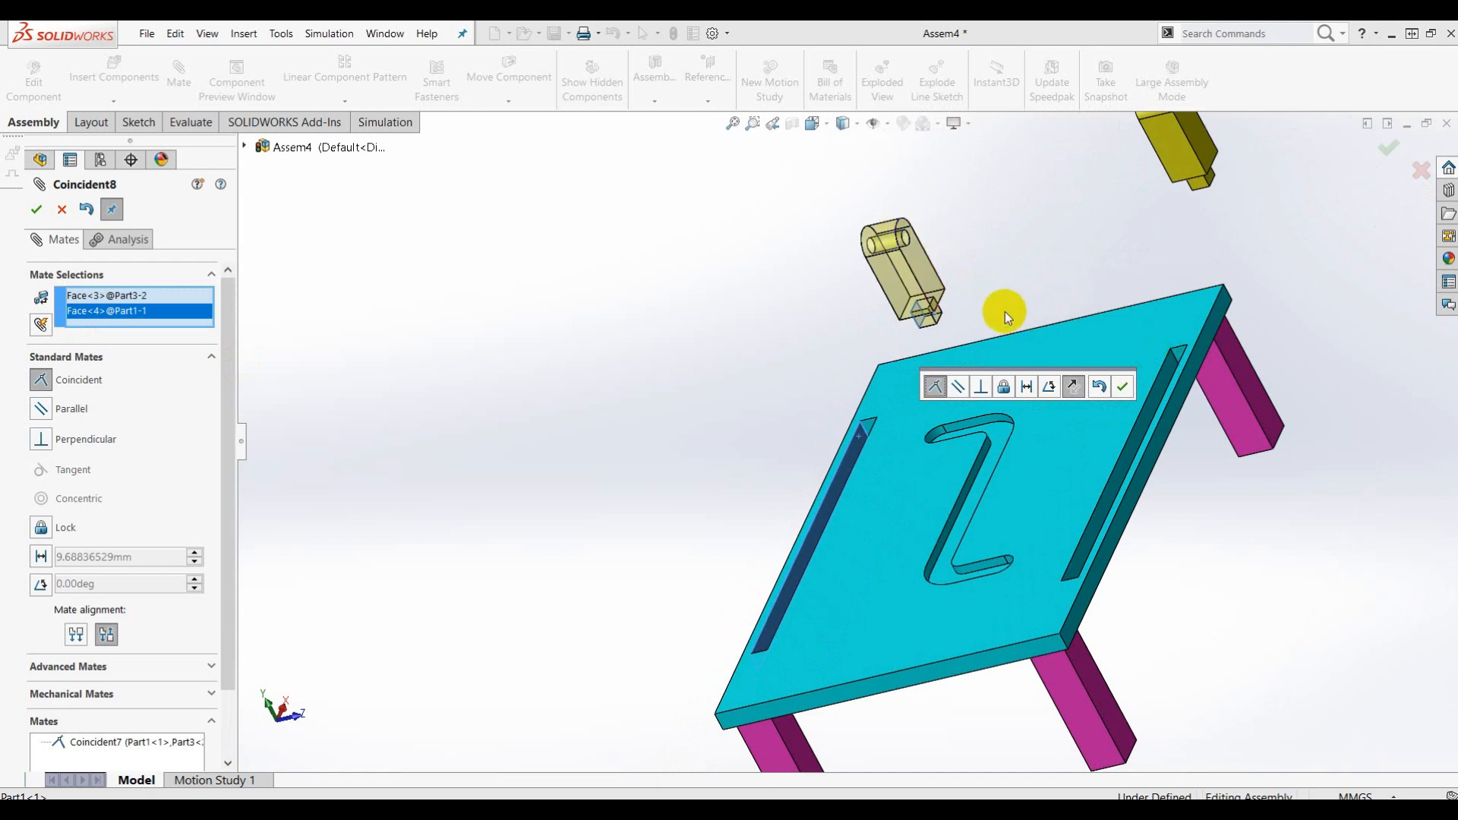
left_click(1124, 388)
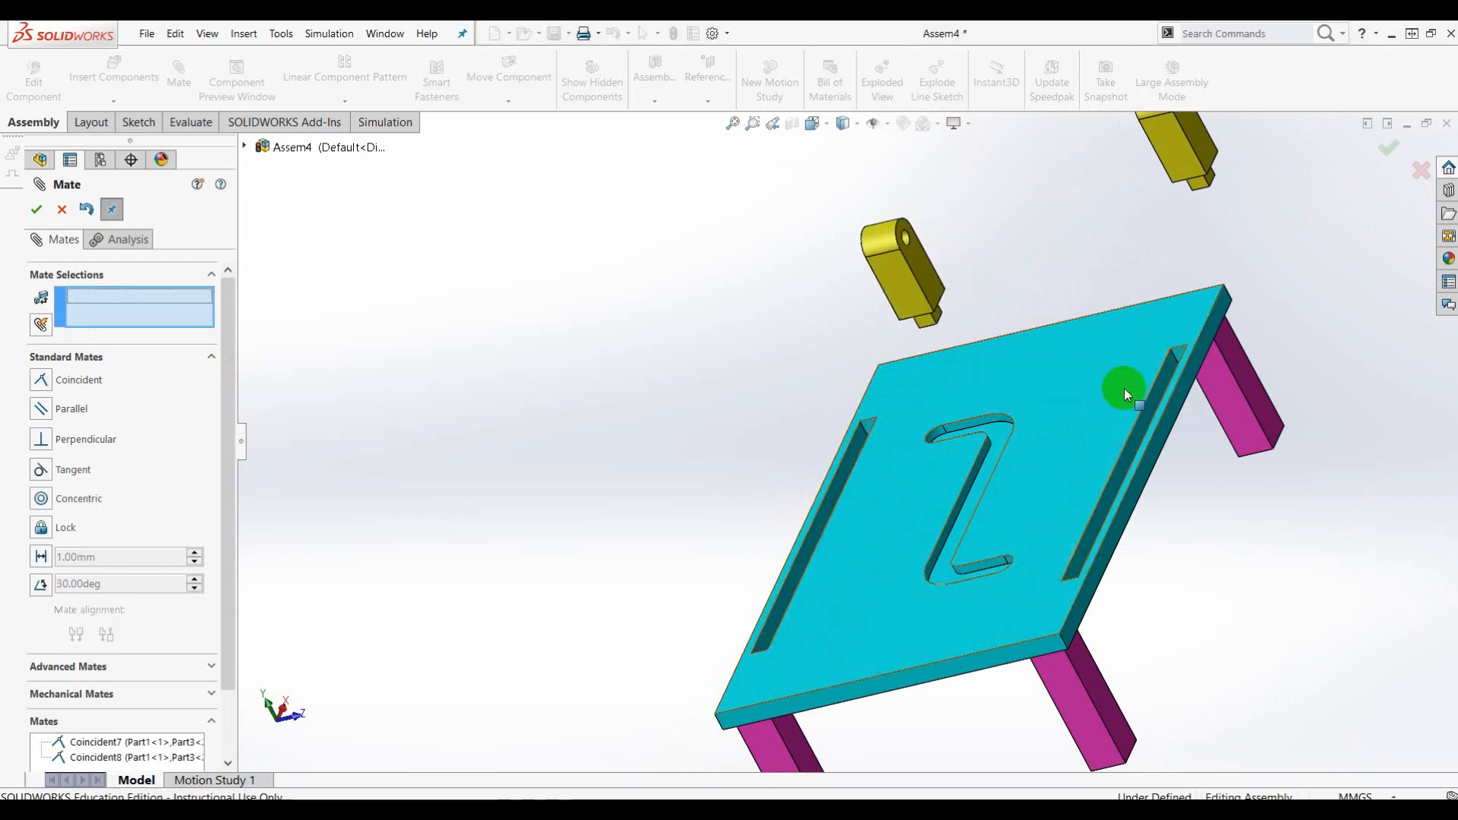
left_click(37, 210)
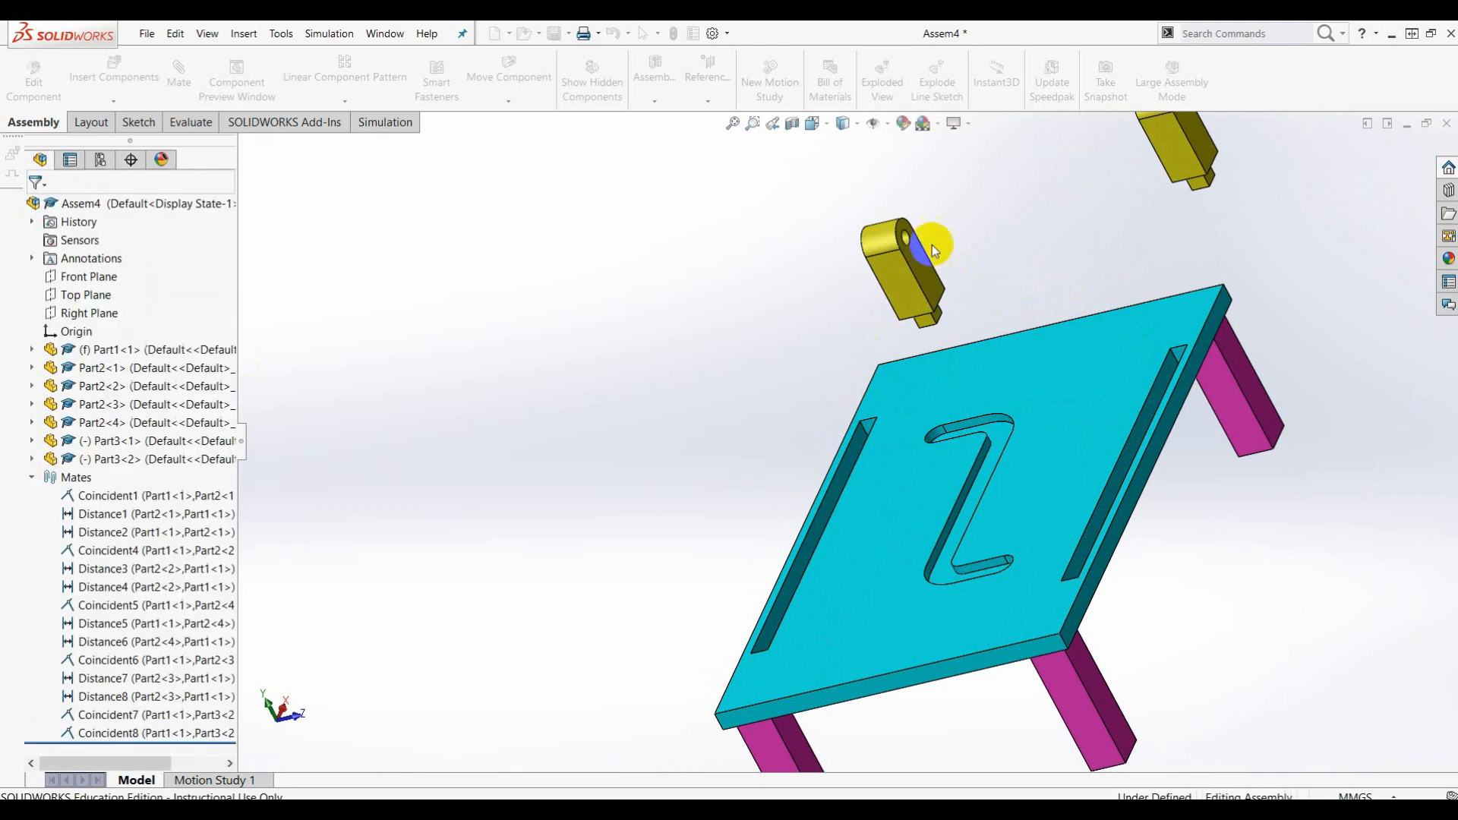
Slide the Part3 copy from outside the plate along its straight slot to a position near the middle of the slot
middle_click_drag(967, 497, 934, 515)
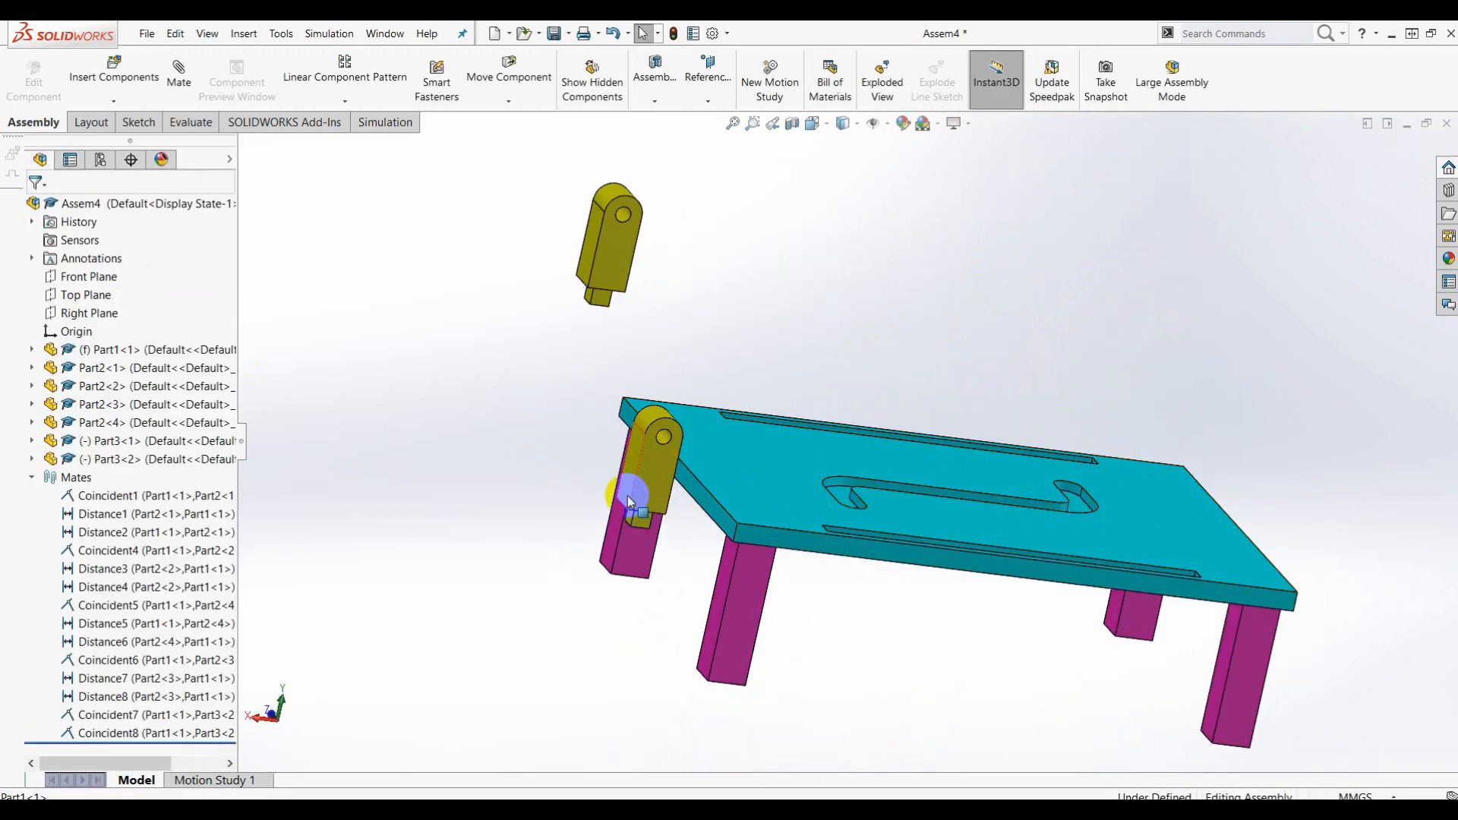
left_click_drag(651, 491, 1061, 595)
scroll(1061, 595, "down", 6)
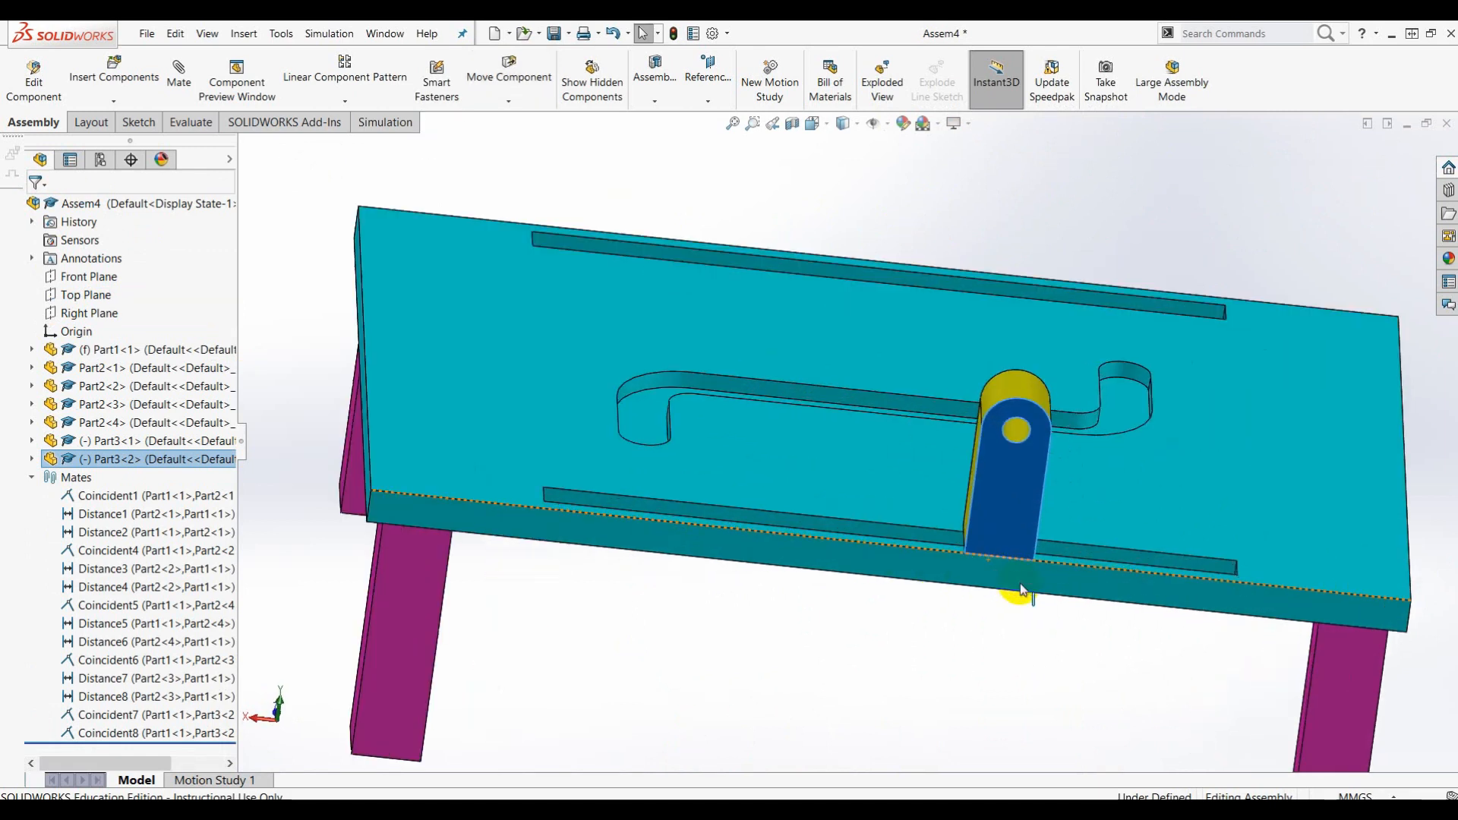
scroll(1140, 435, "up", 5)
middle_click_drag(947, 622, 968, 481)
left_click_drag(968, 481, 914, 486)
key("Escape")
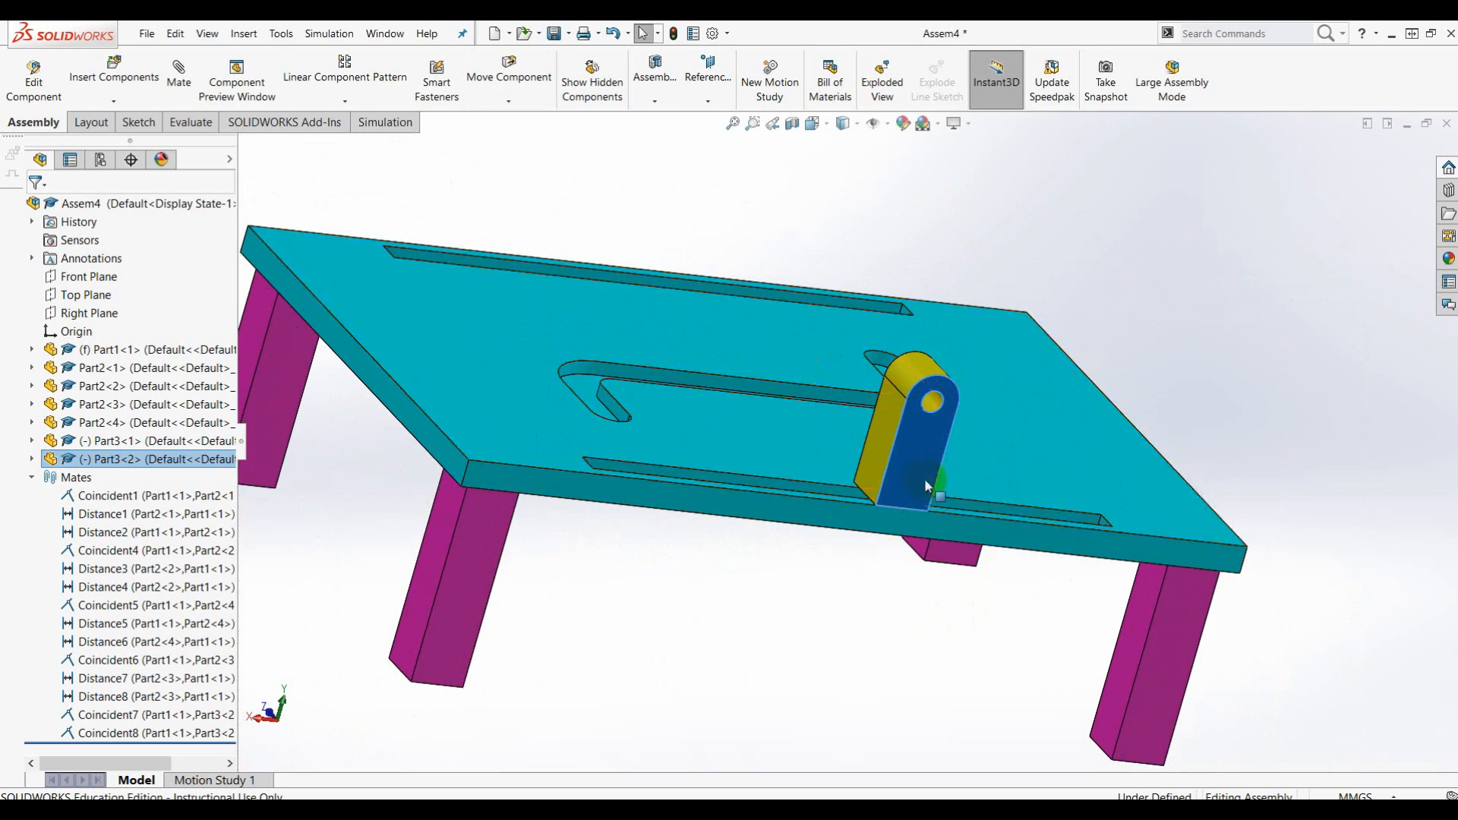
left_click(794, 392)
left_click(1232, 368)
scroll(1089, 395, "up", 3)
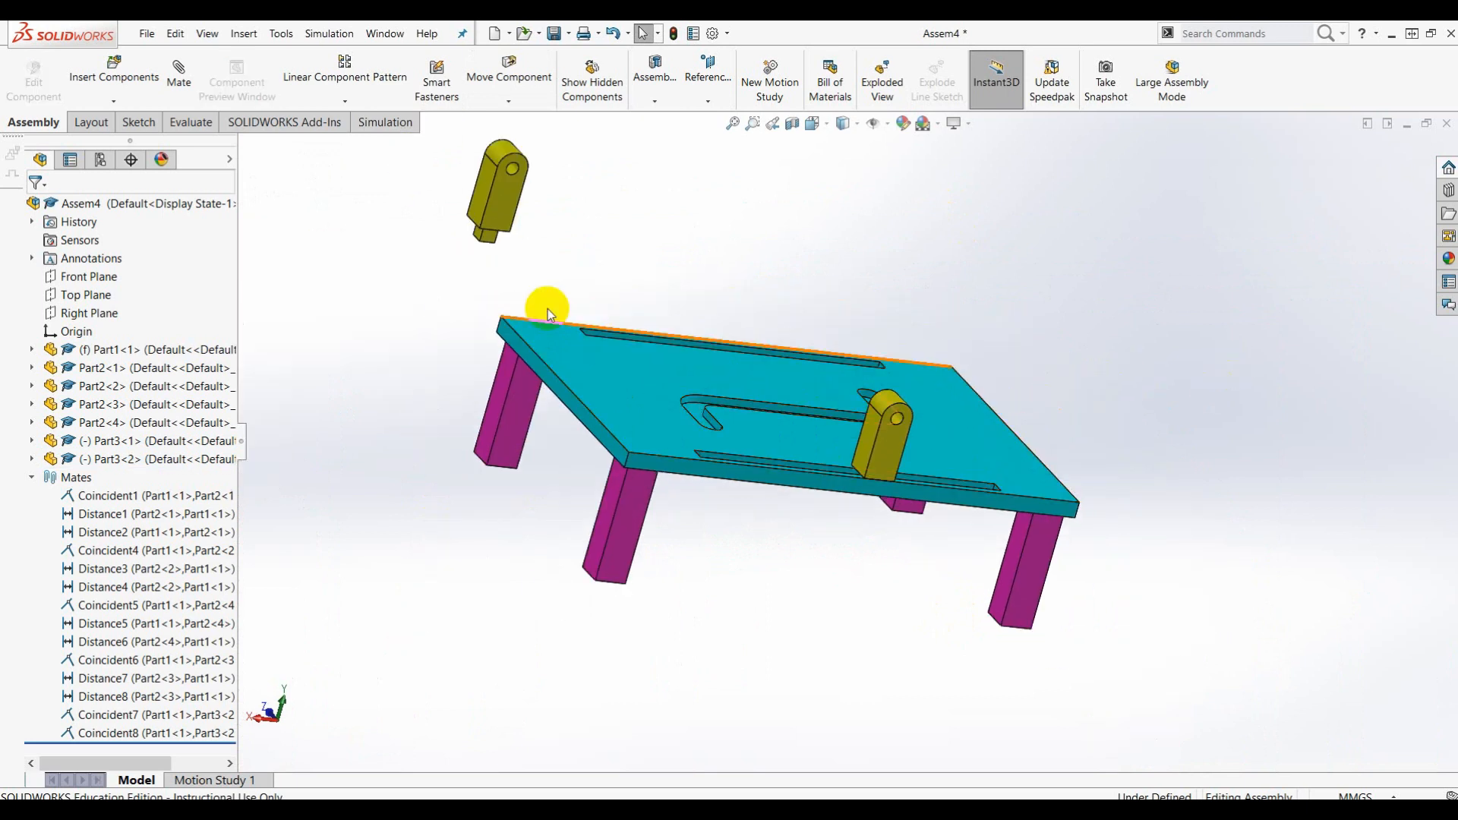
Add a coincident mate between the shoulder face around the other Part3's peg and the plate's top face
middle_click_drag(1171, 367, 1221, 436)
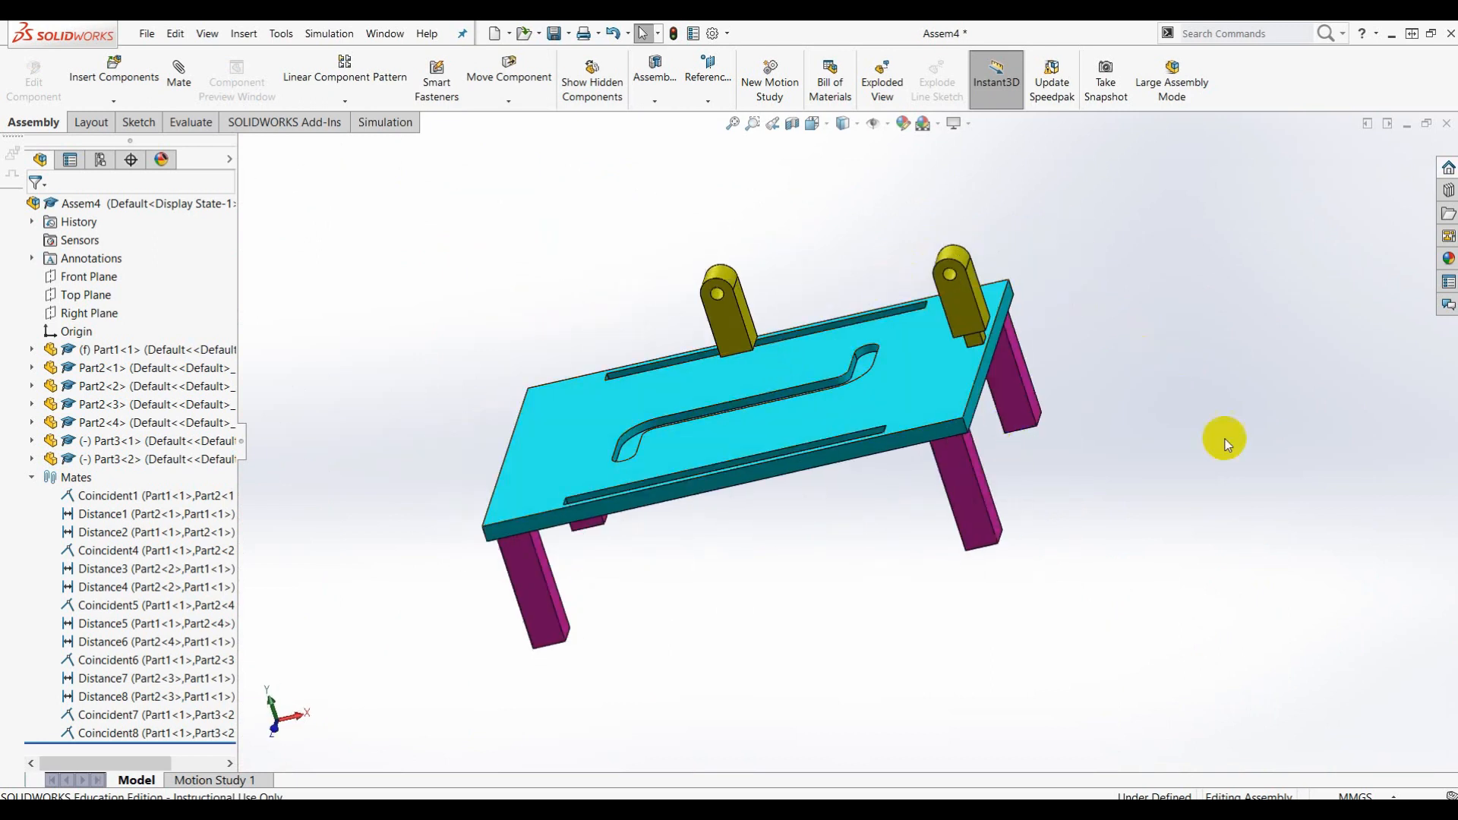
middle_click_drag(1050, 450, 1088, 362)
scroll(1027, 316, "down", 5)
middle_click_drag(1022, 330, 934, 231)
scroll(1005, 315, "down", 4)
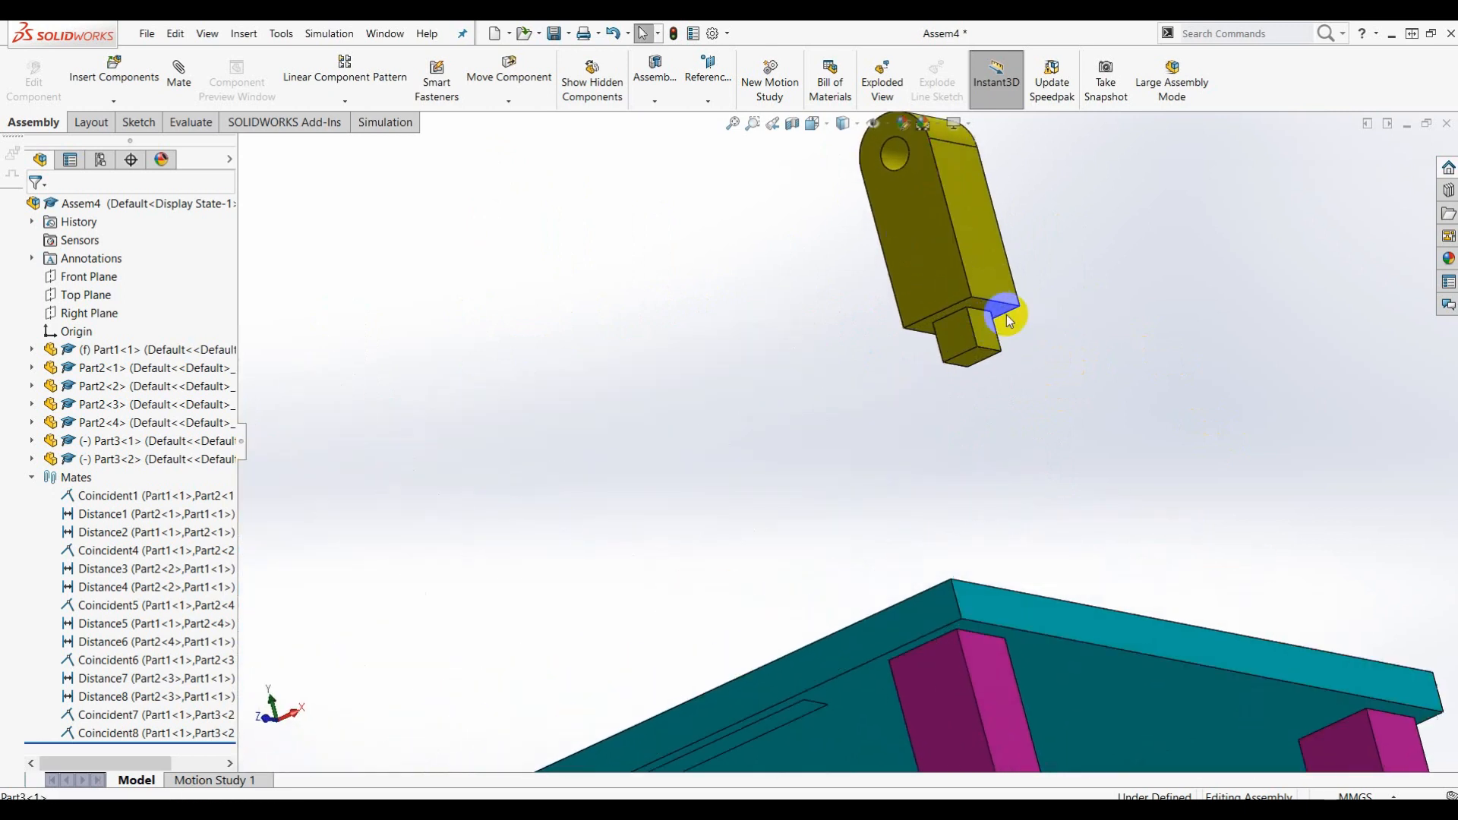
left_click(179, 76)
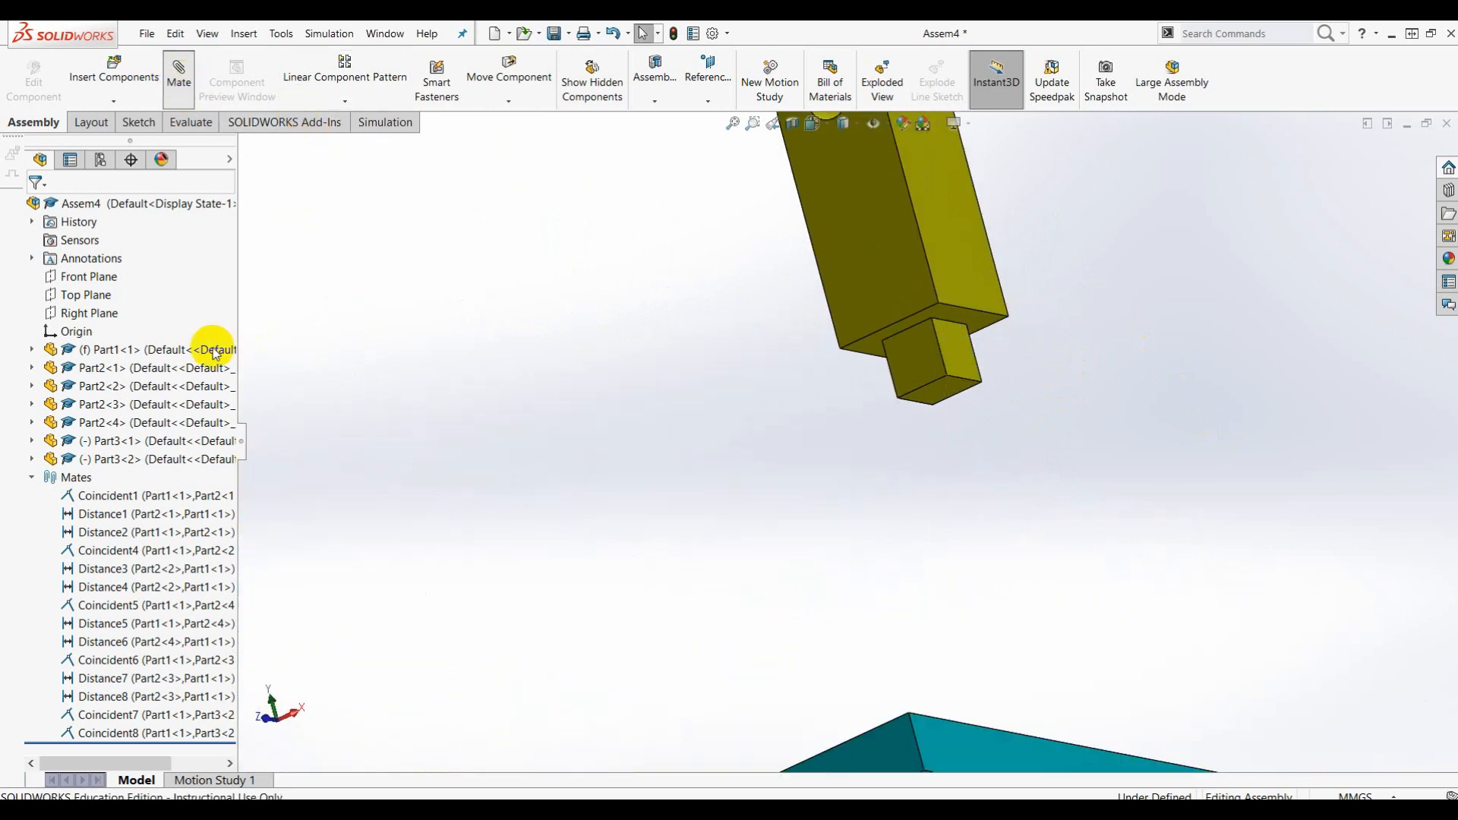
left_click(939, 354)
scroll(763, 407, "up", 5)
scroll(729, 448, "up", 2)
middle_click_drag(708, 470, 893, 554)
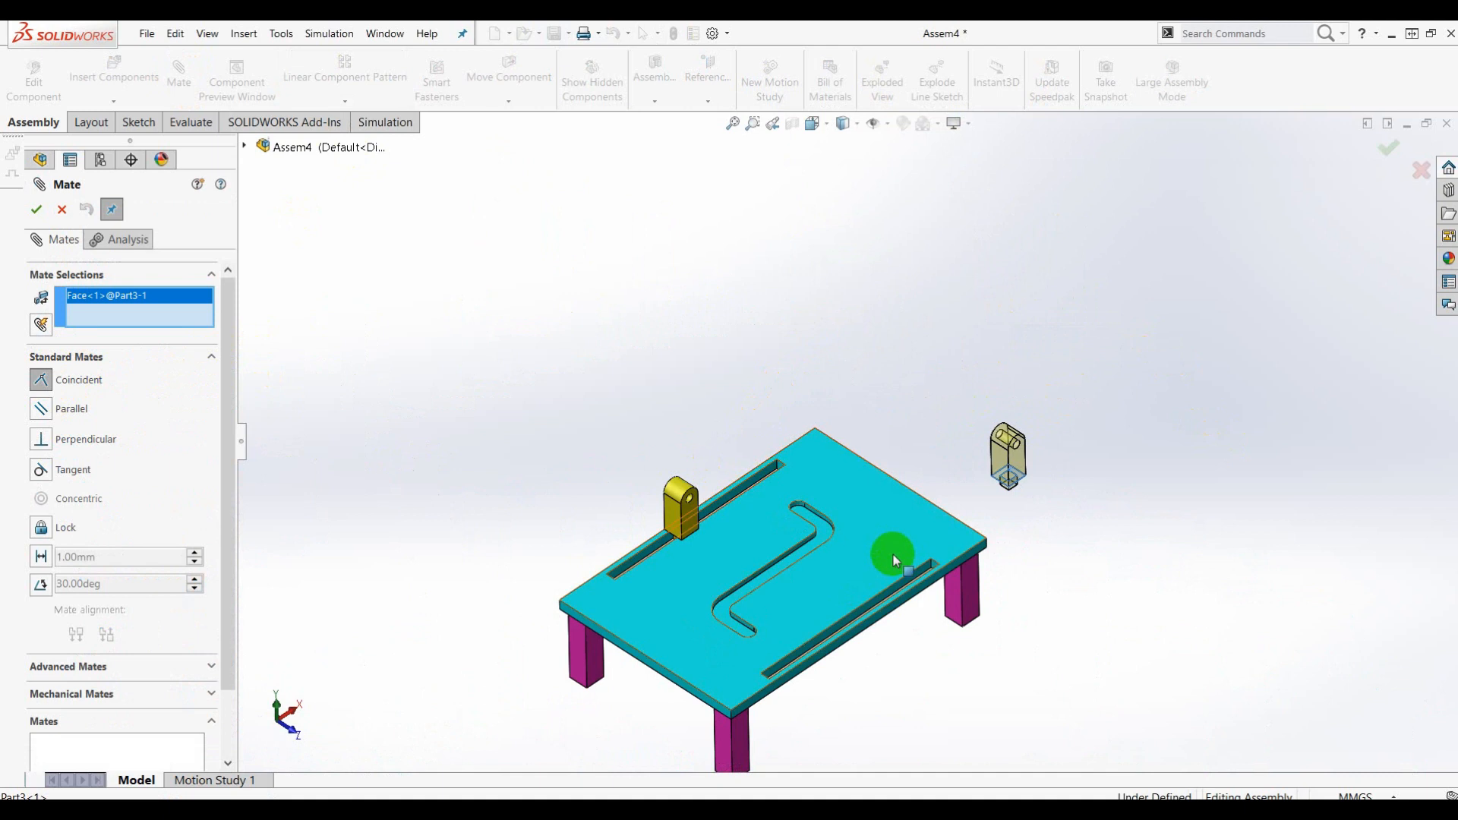
left_click(893, 554)
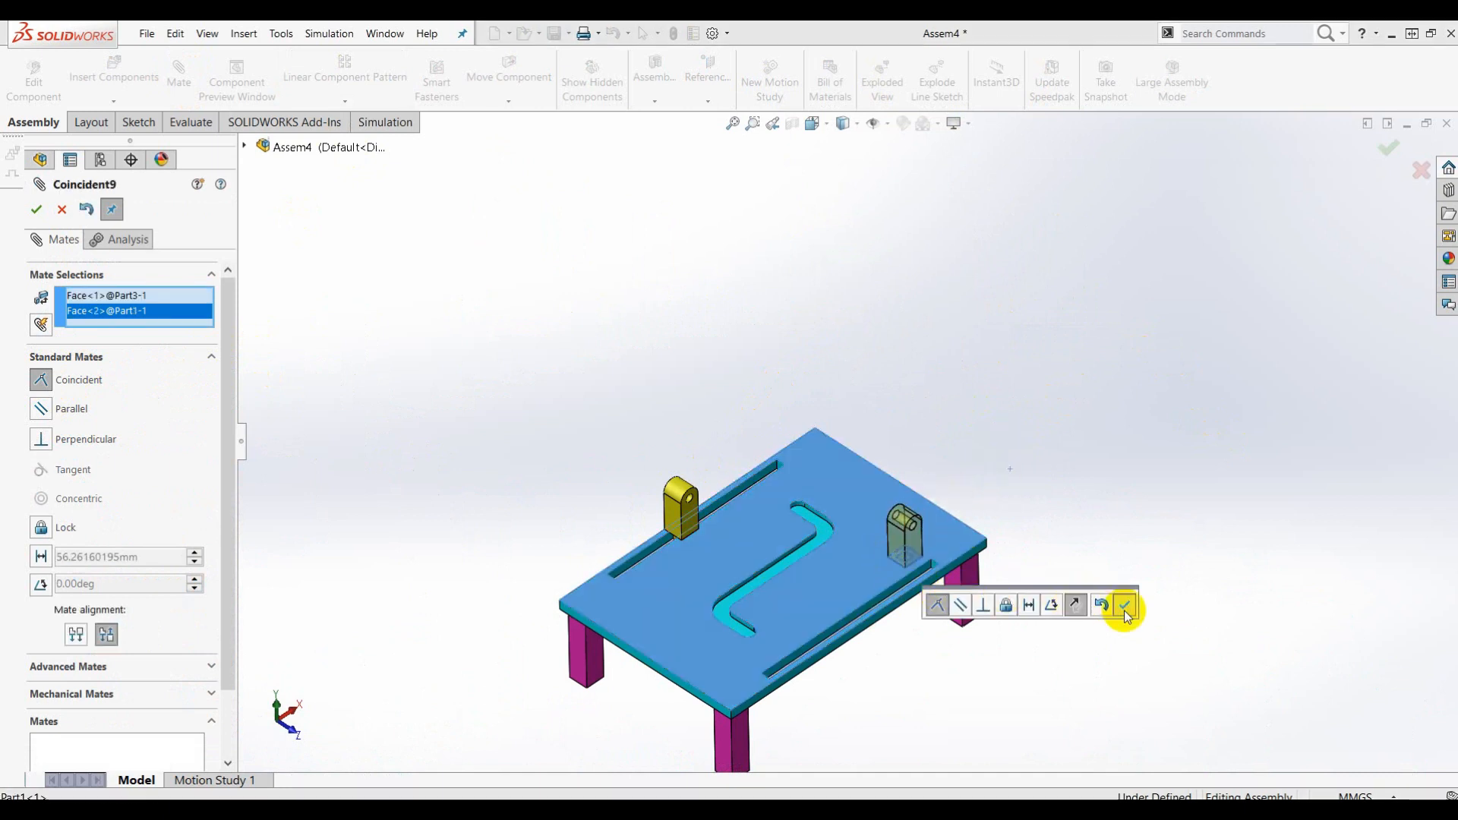
left_click(1125, 607)
Slide the second Part3 off the plate to just outside the corner near the free straight slot's end
scroll(919, 548, "down", 4)
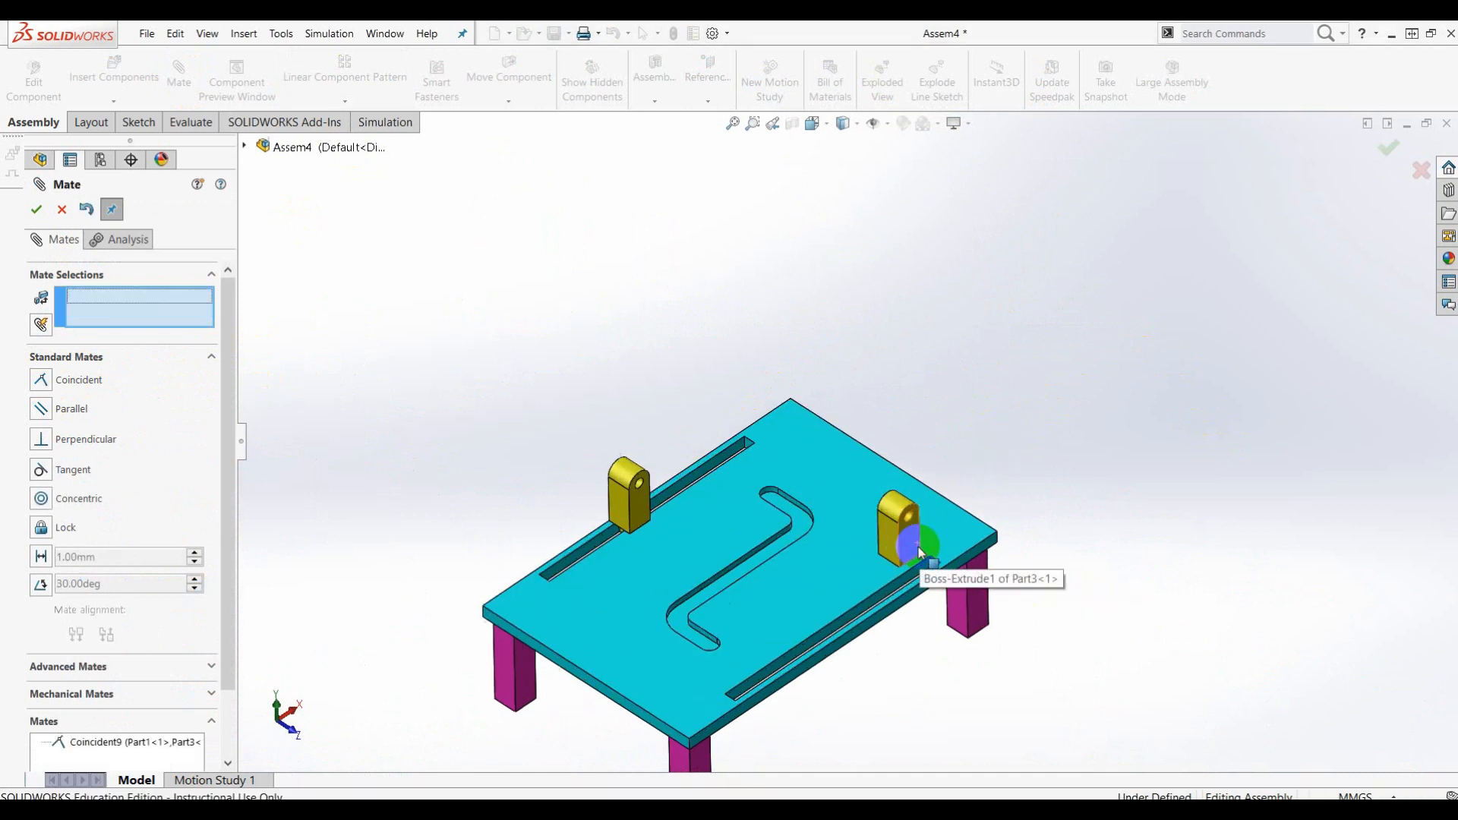
scroll(1099, 298, "down", 1)
left_click_drag(1100, 298, 1150, 257)
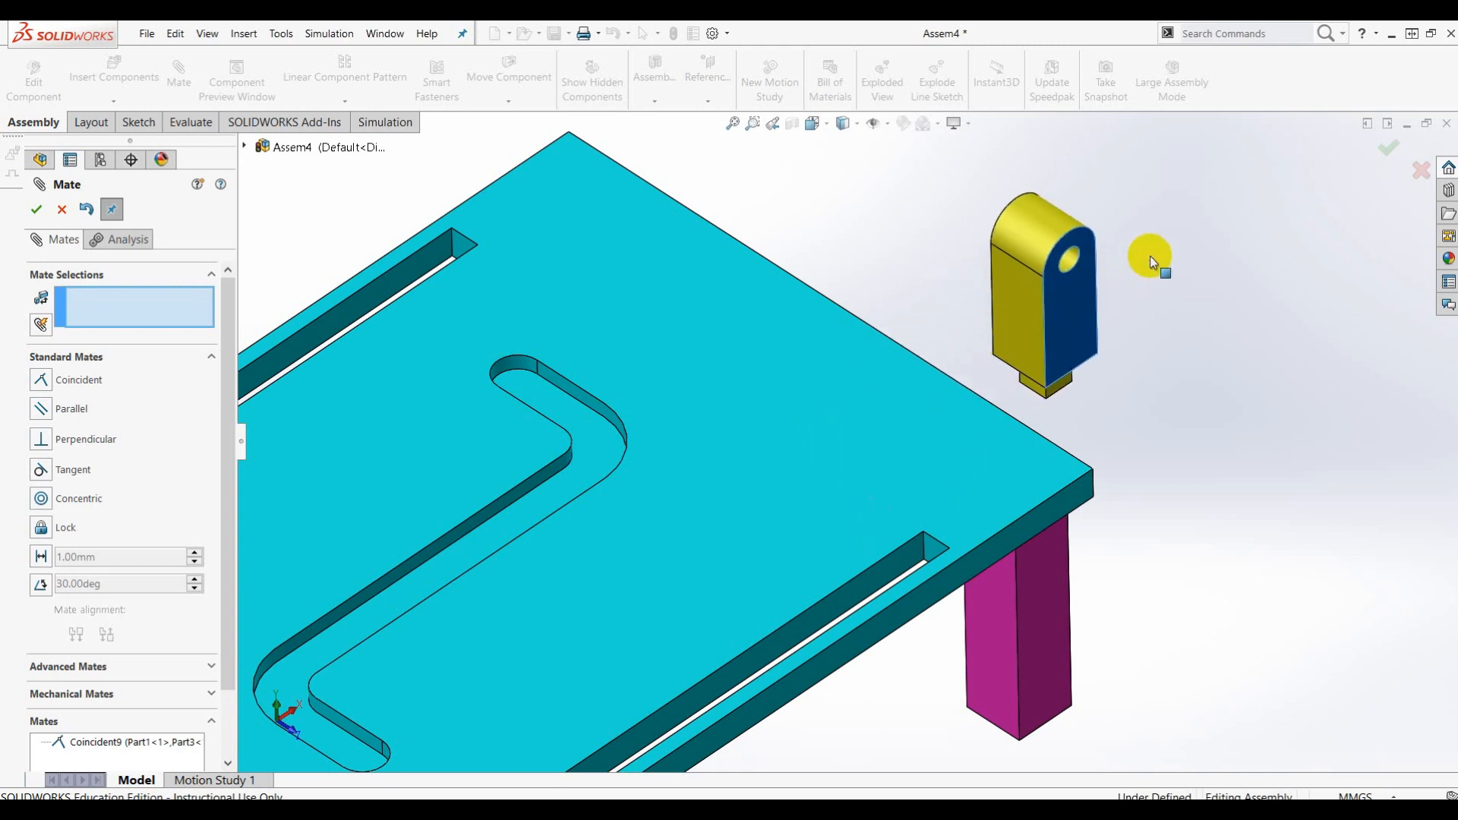
Add a coincident mate between a side face of the second Part3's peg and the long side wall of the free straight slot
middle_click_drag(1129, 327, 1064, 285)
scroll(1052, 407, "down", 3)
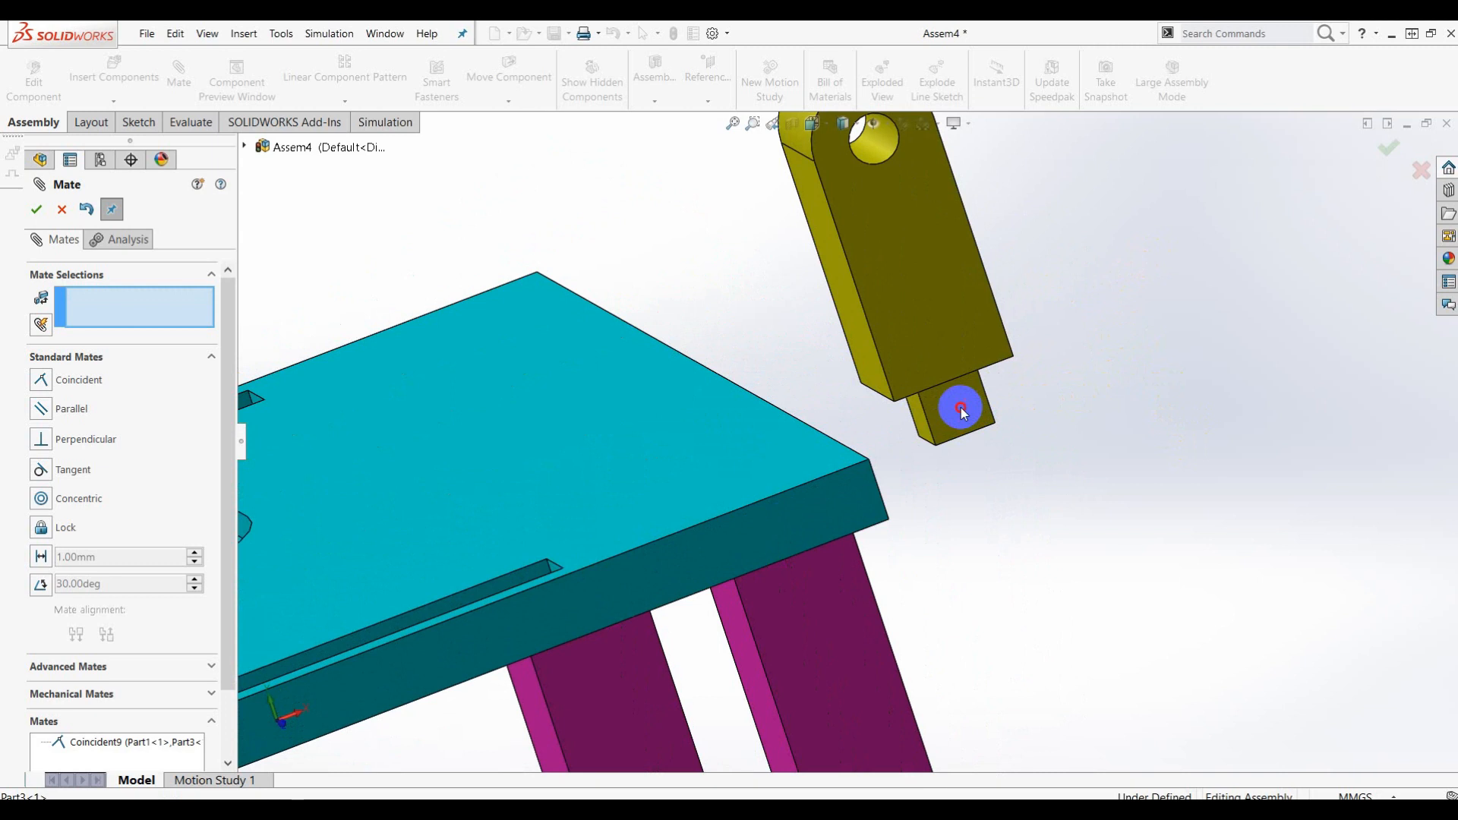
left_click(960, 410)
scroll(1005, 445, "up", 5)
middle_click_drag(964, 436, 672, 477)
scroll(671, 477, "down", 8)
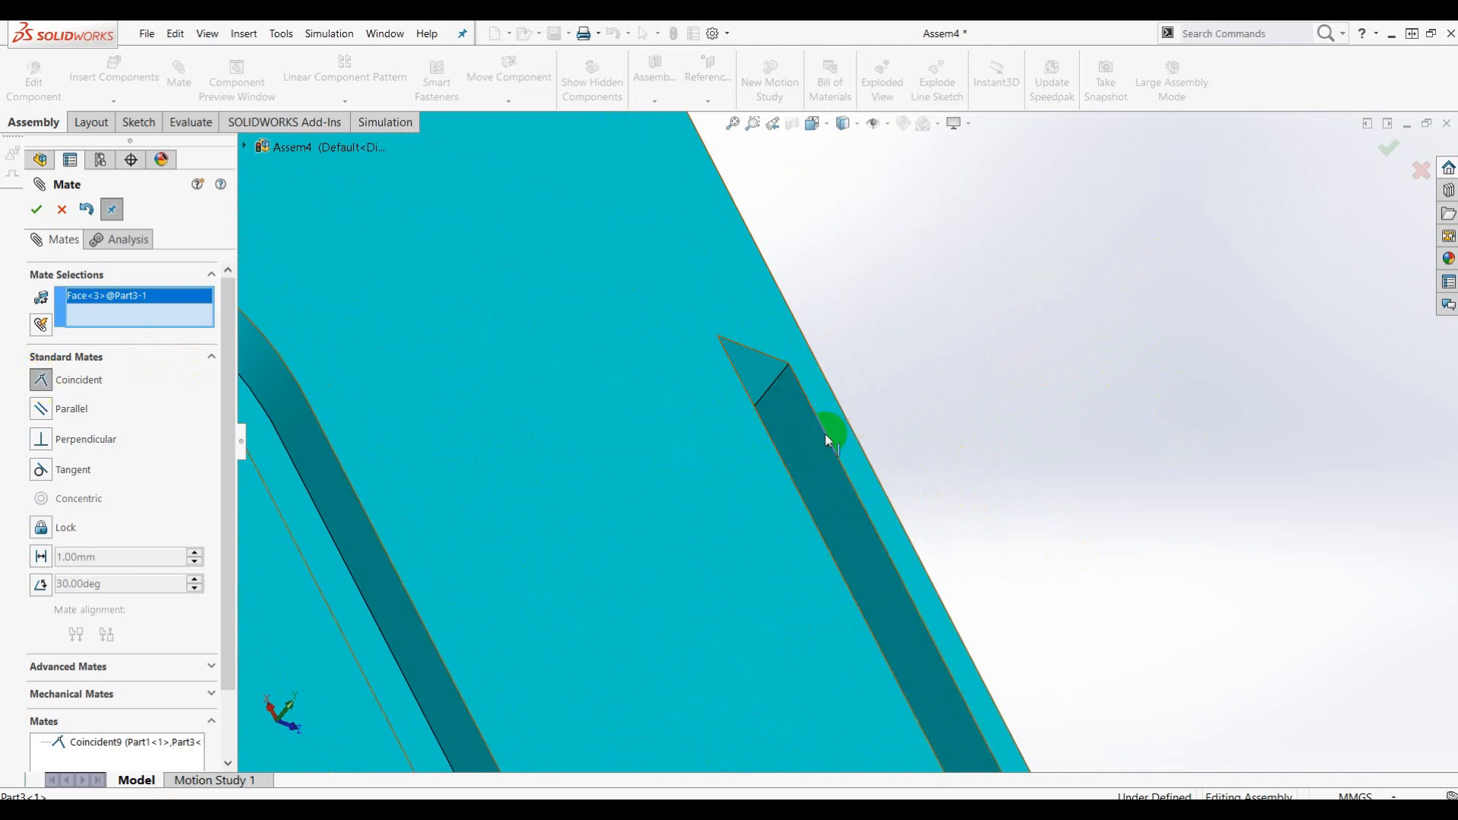
left_click(786, 431)
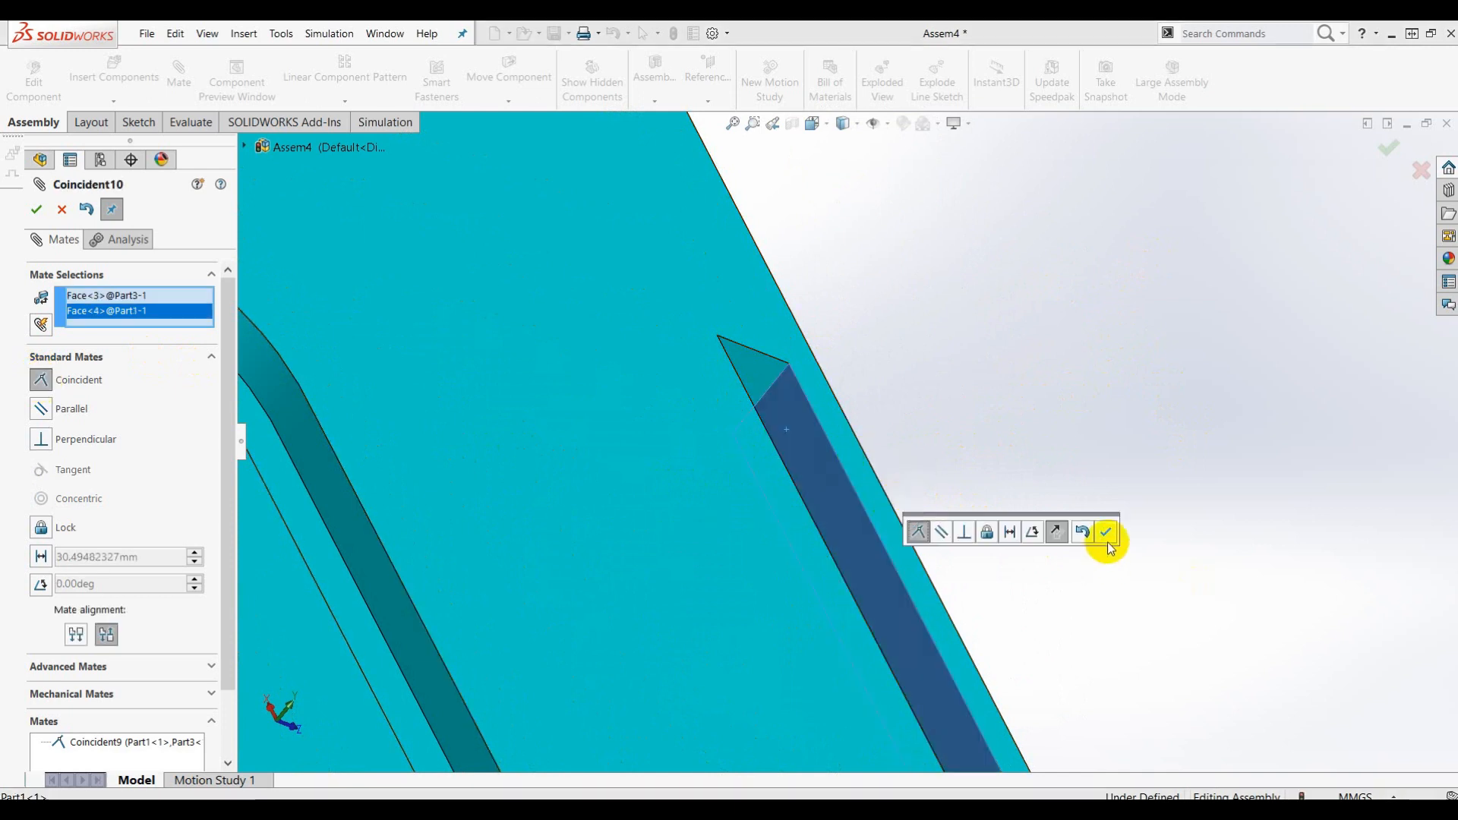
left_click(1107, 539)
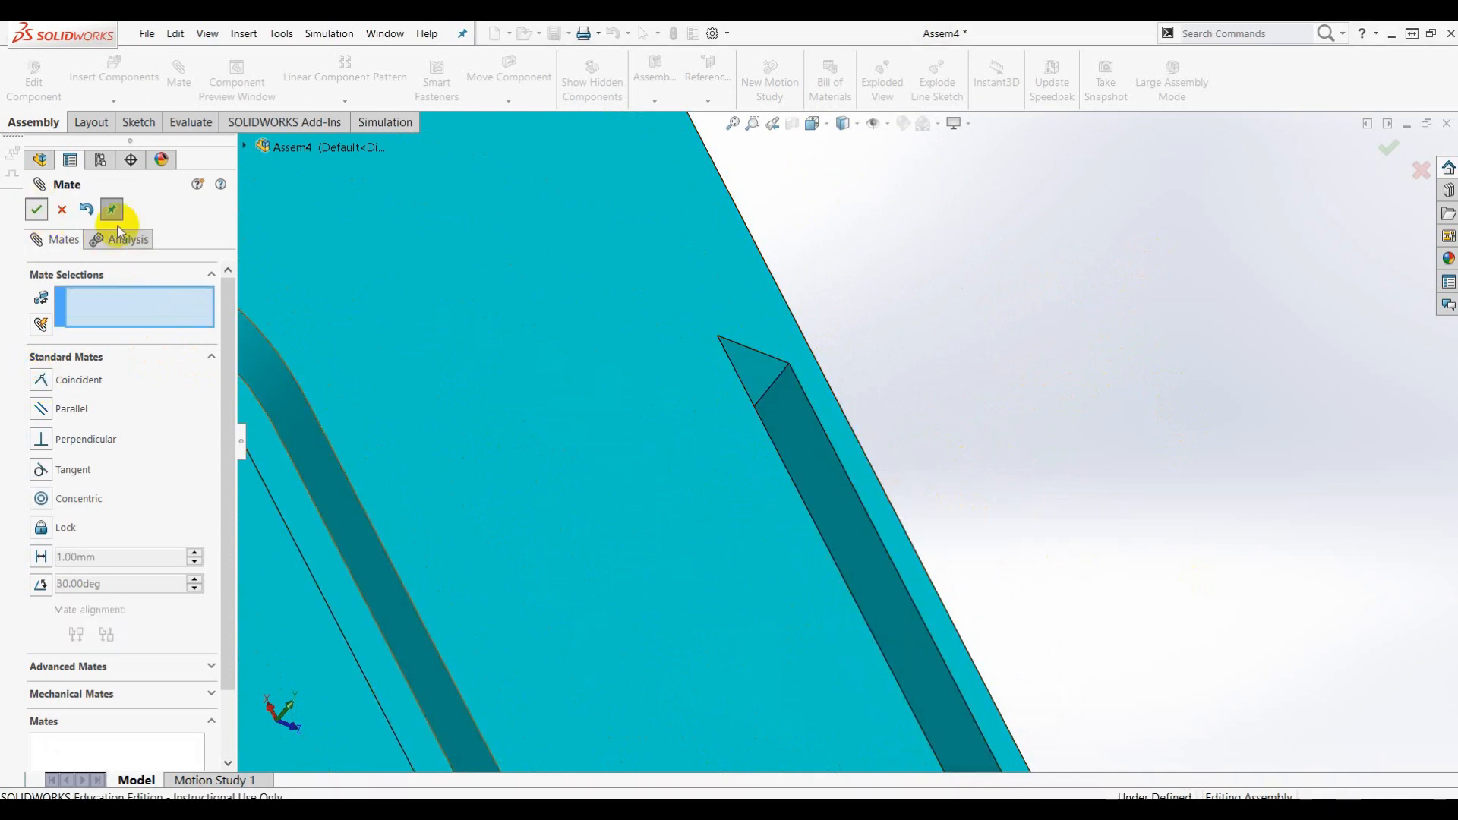
left_click(37, 210)
Slide the second Part3 along its straight slot to about the middle, roughly opposite the other Part3
scroll(837, 392, "up", 7)
middle_click_drag(1106, 463, 1319, 443)
left_click_drag(1266, 475, 827, 552)
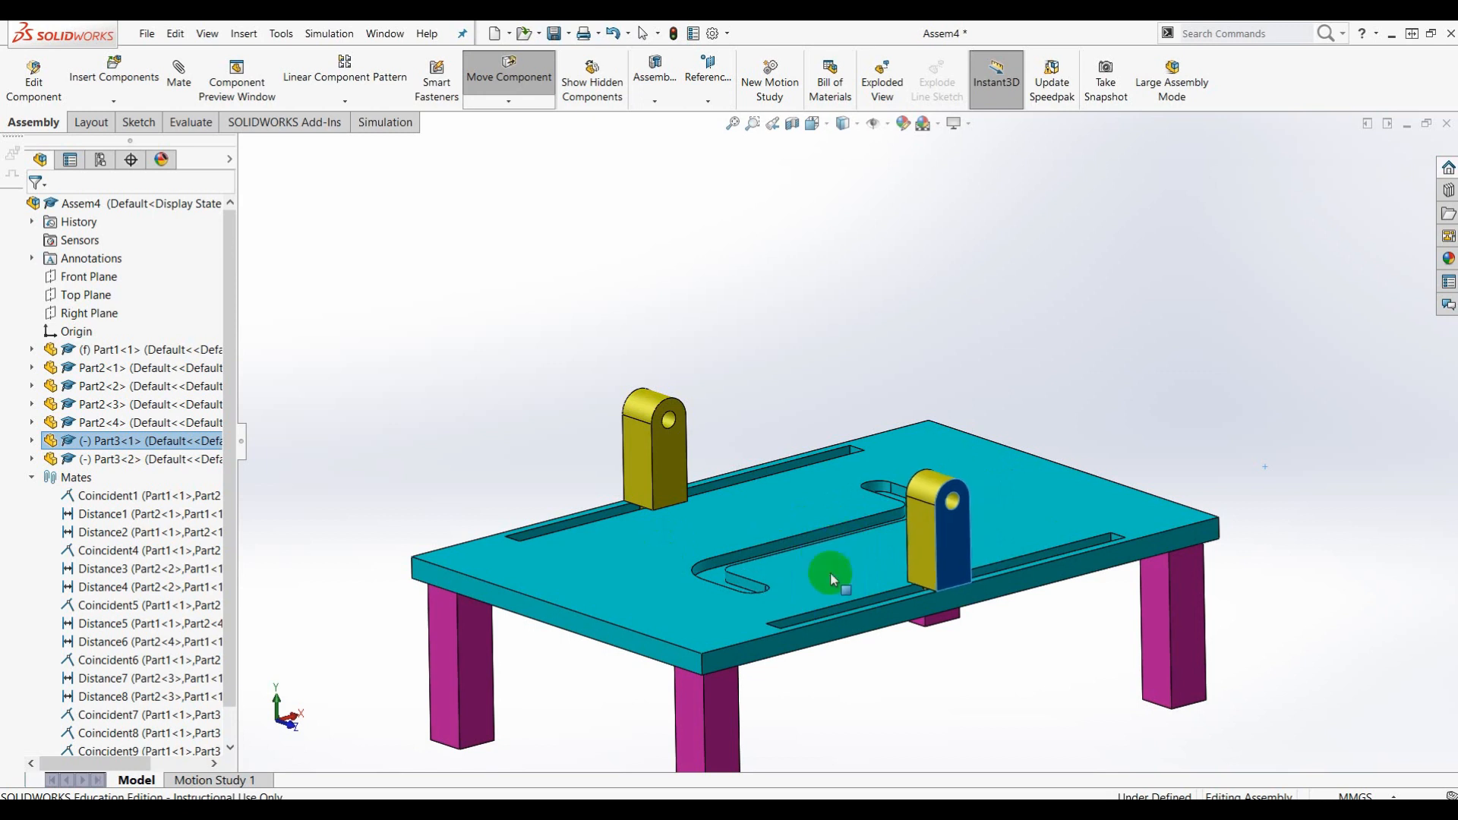
middle_click_drag(1028, 599, 848, 625)
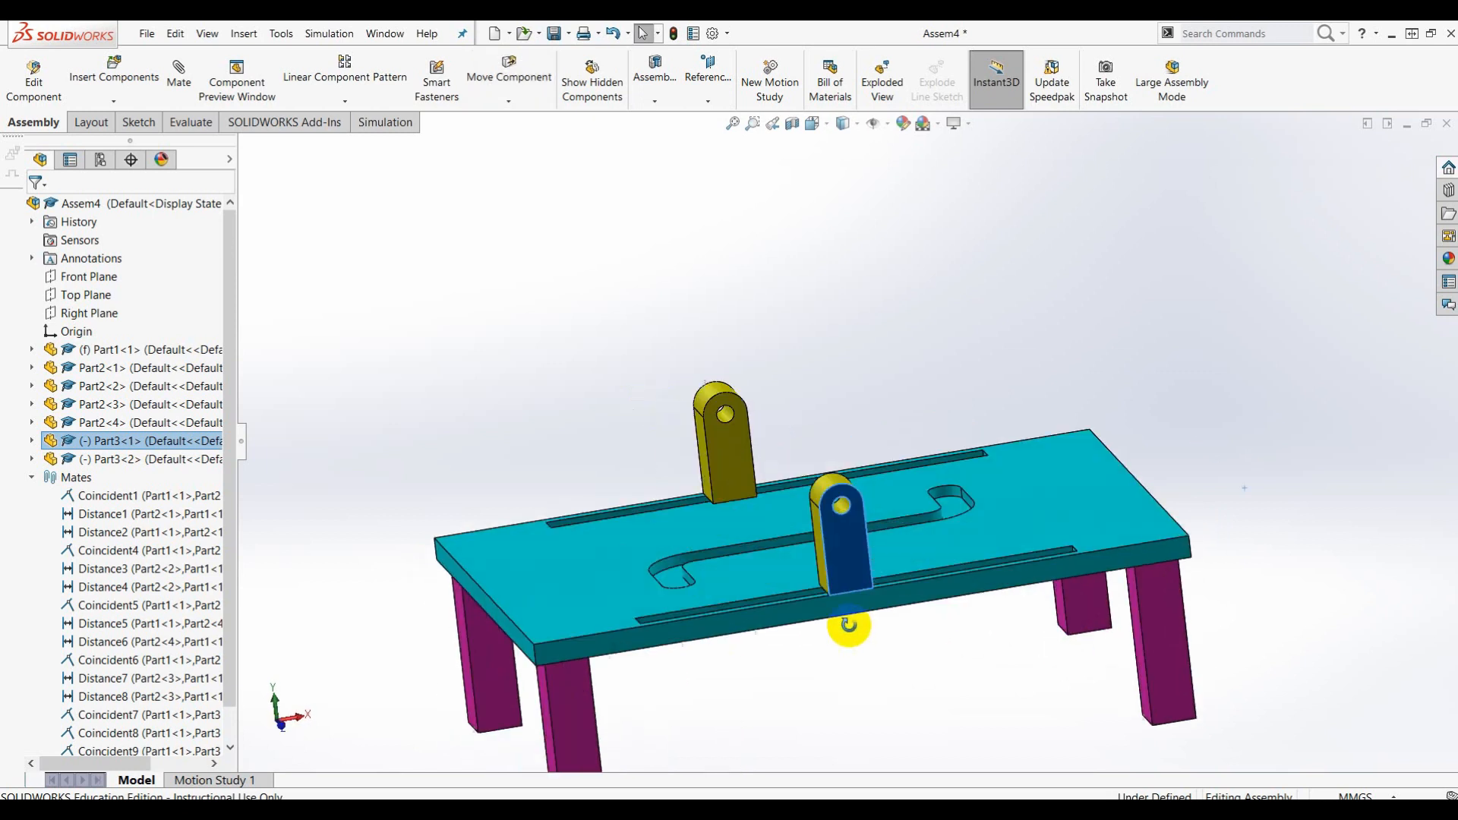
scroll(866, 604, "down", 5)
left_click_drag(489, 622, 608, 643)
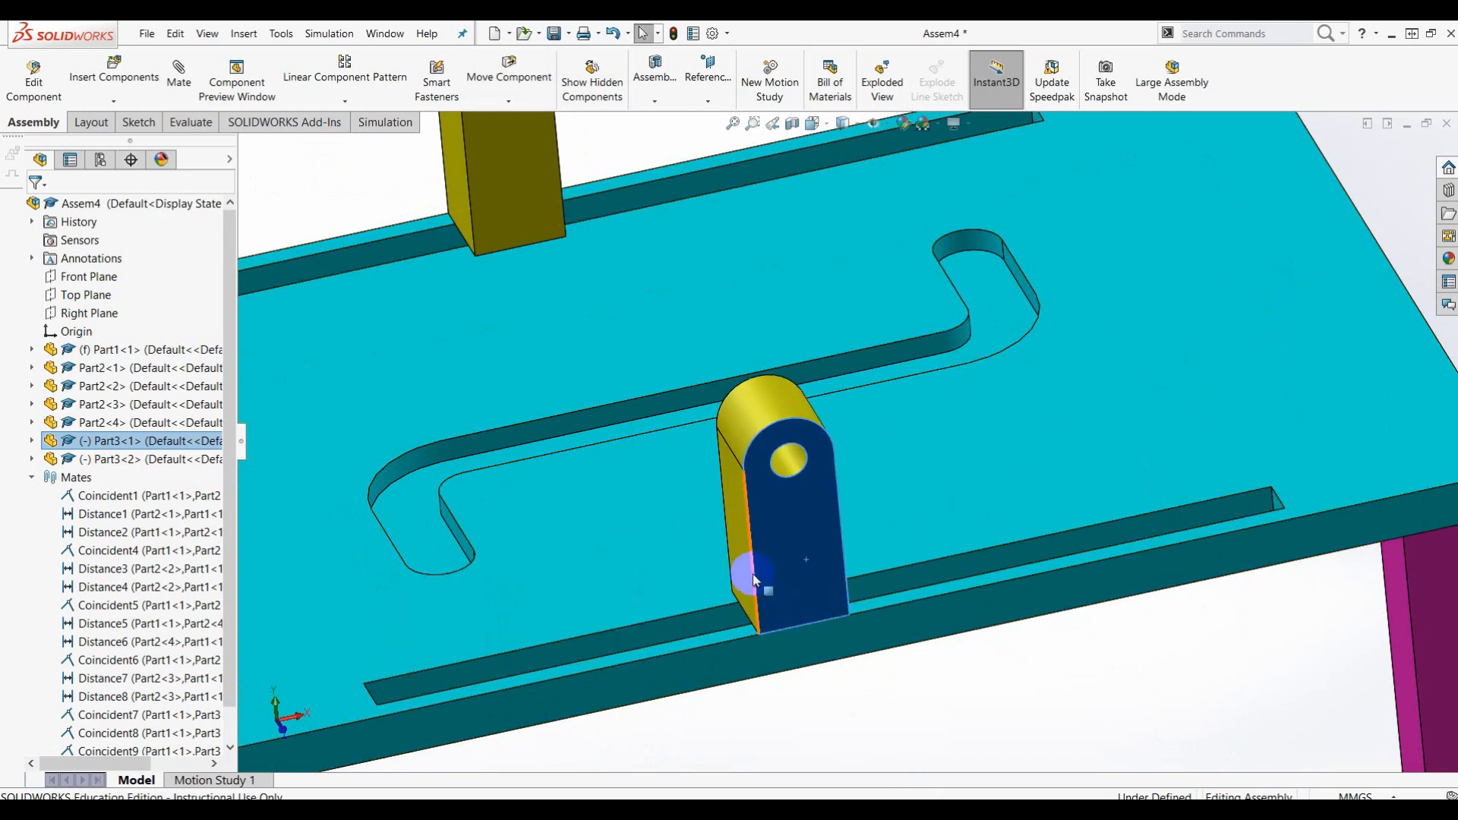
left_click(681, 573)
left_click_drag(680, 573, 637, 607)
scroll(775, 565, "up", 4)
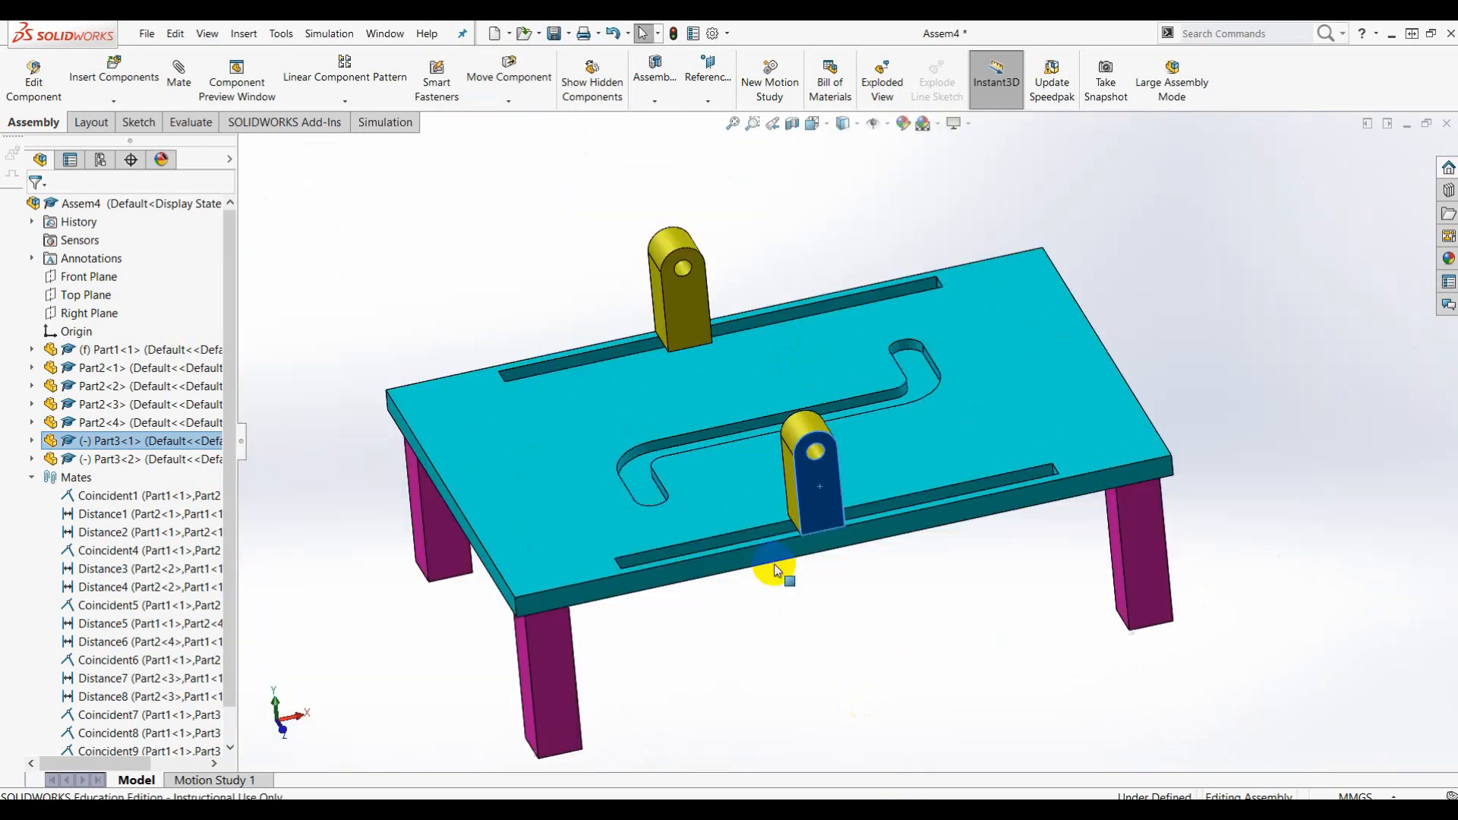
scroll(776, 571, "up", 2)
left_click(1171, 430)
mouse_move(1159, 412)
middle_mouse_down()
mouse_move(1123, 329)
mouse_move(1188, 423)
mouse_move(1177, 410)
middle_mouse_up()
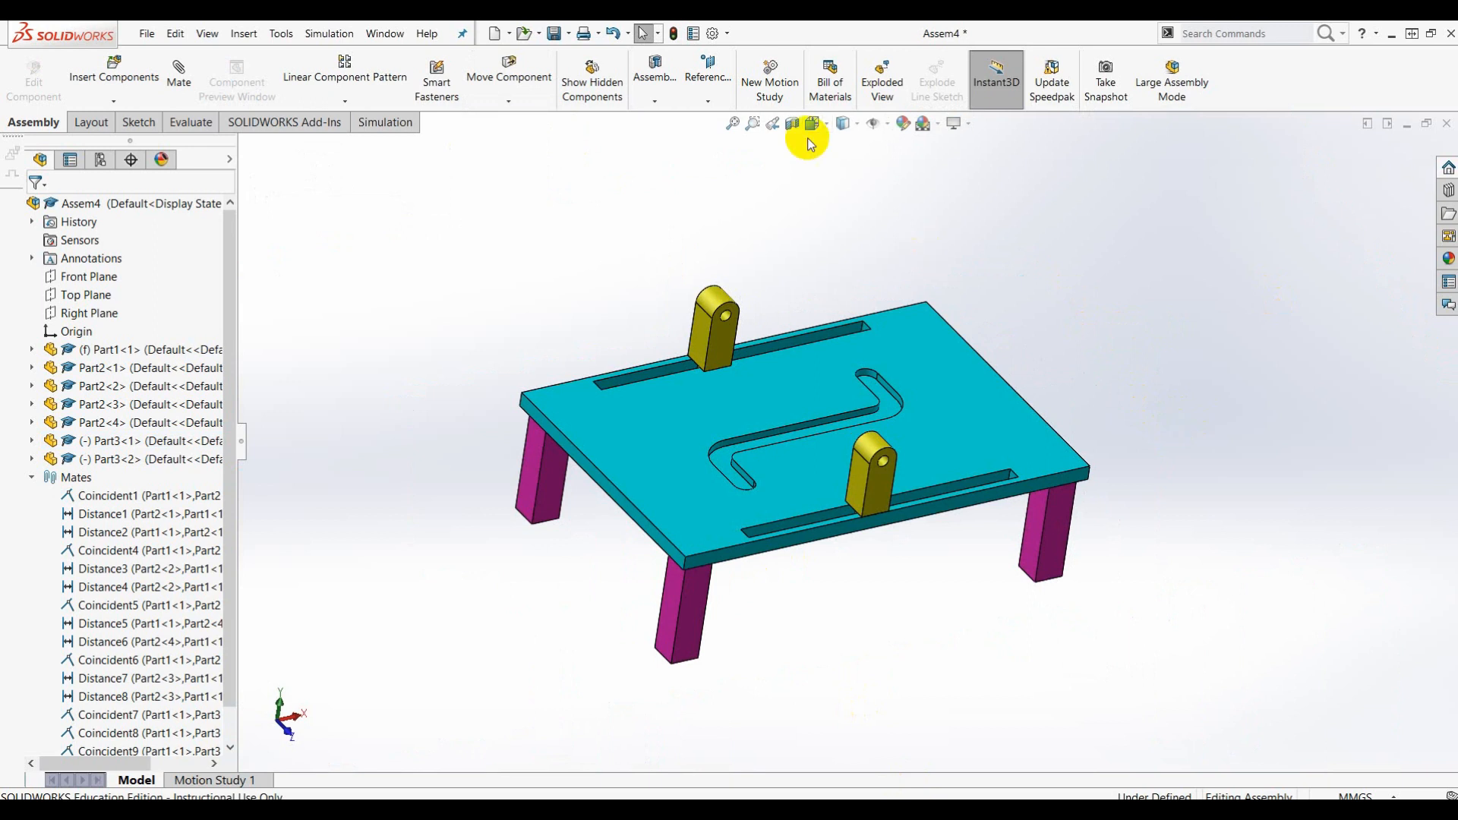
Insert the Part4 component from the latihan video folder and place it in free space beside the plate
left_click(131, 103)
left_click(133, 118)
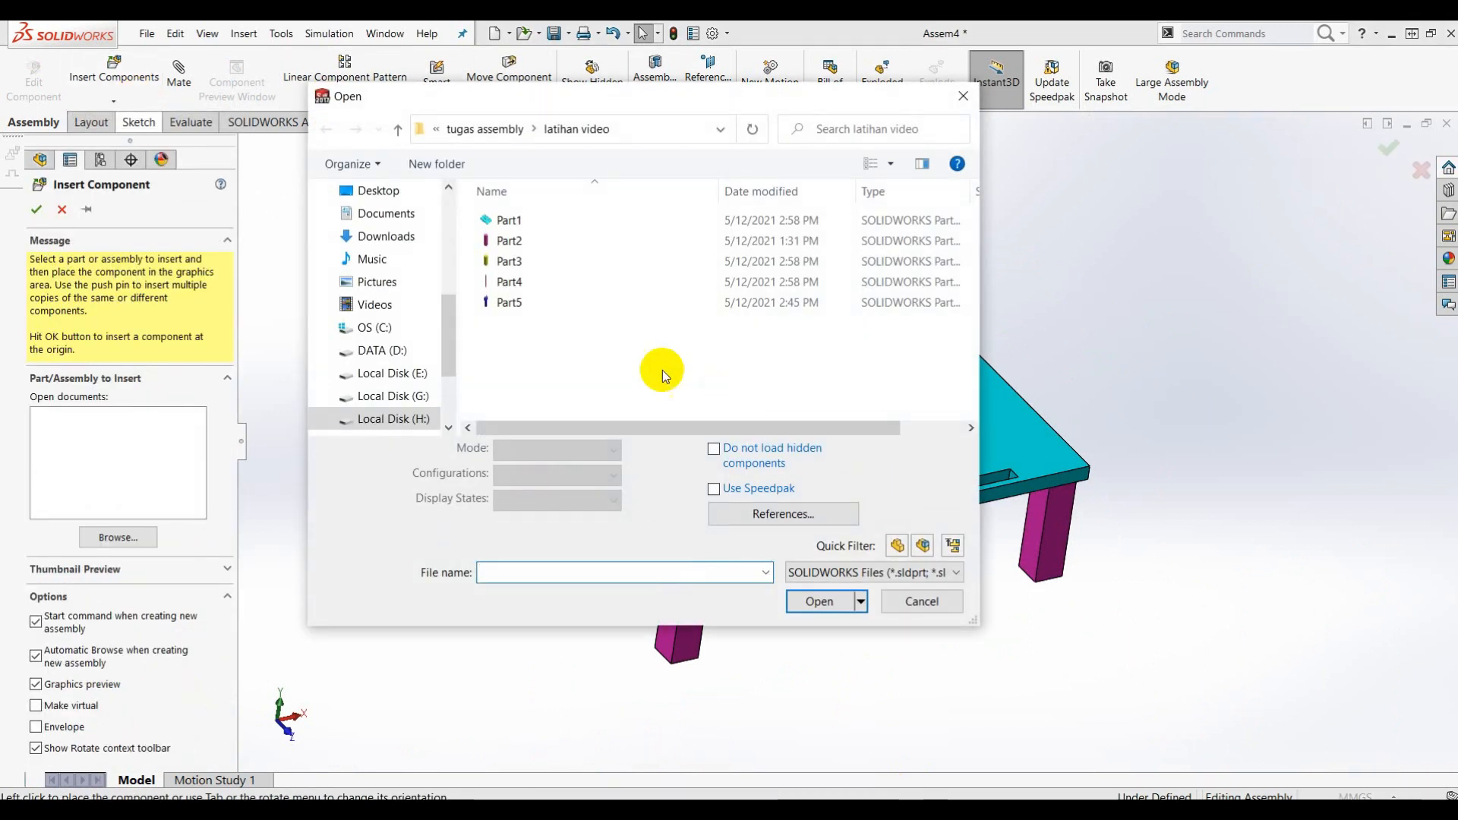
left_click(529, 286)
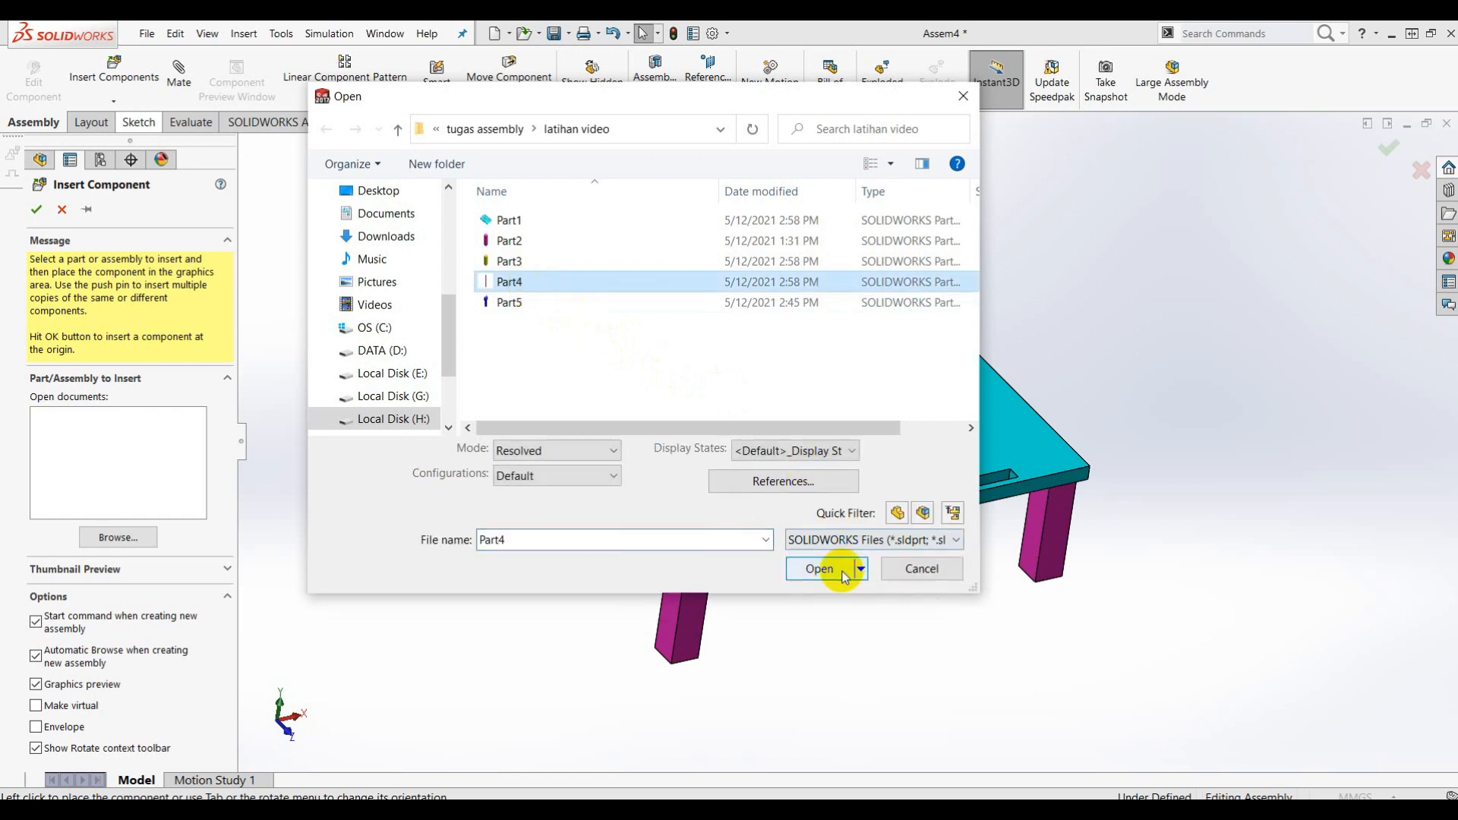
left_click(835, 601)
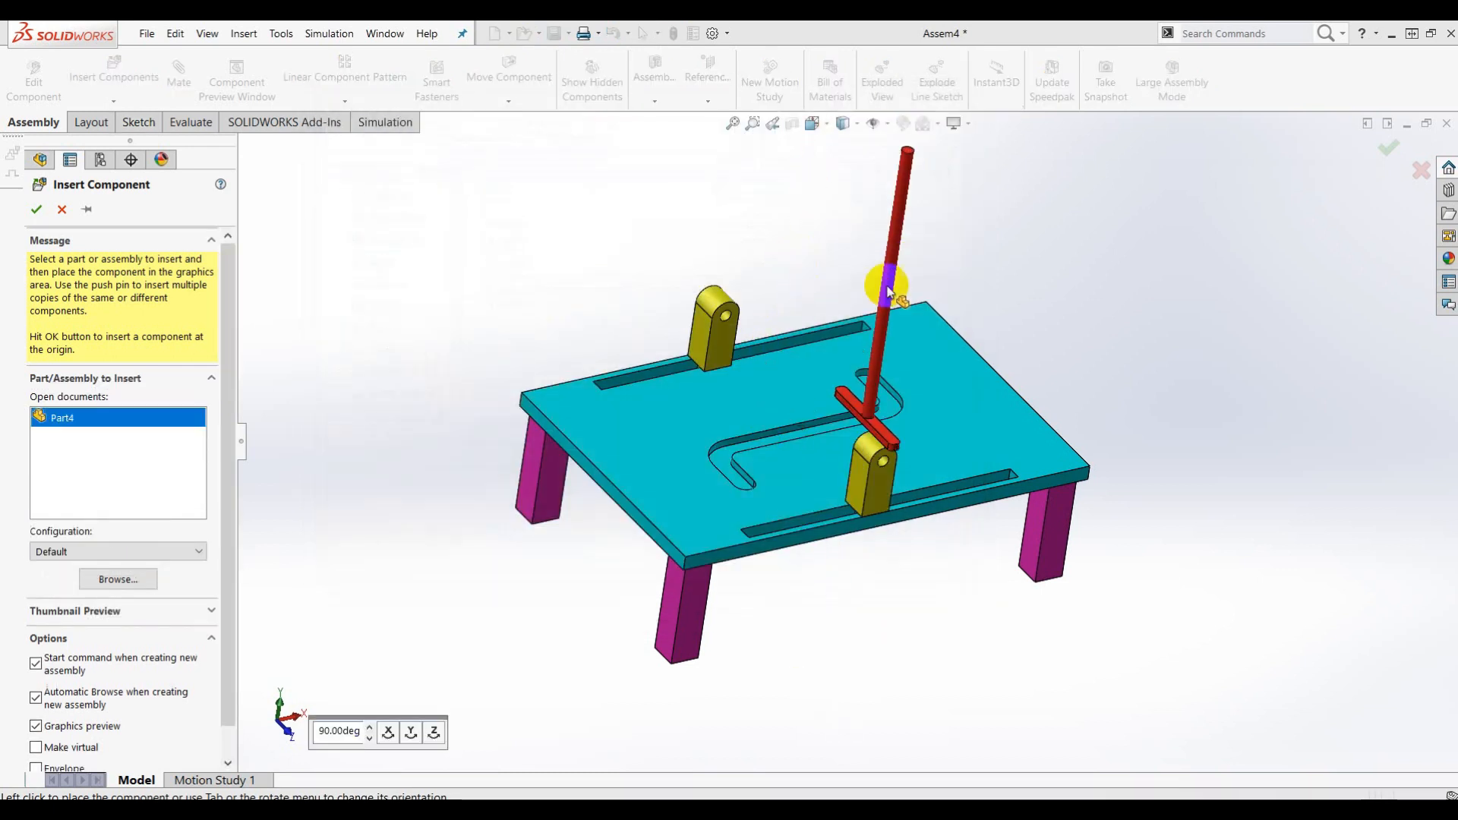
left_click(1173, 363)
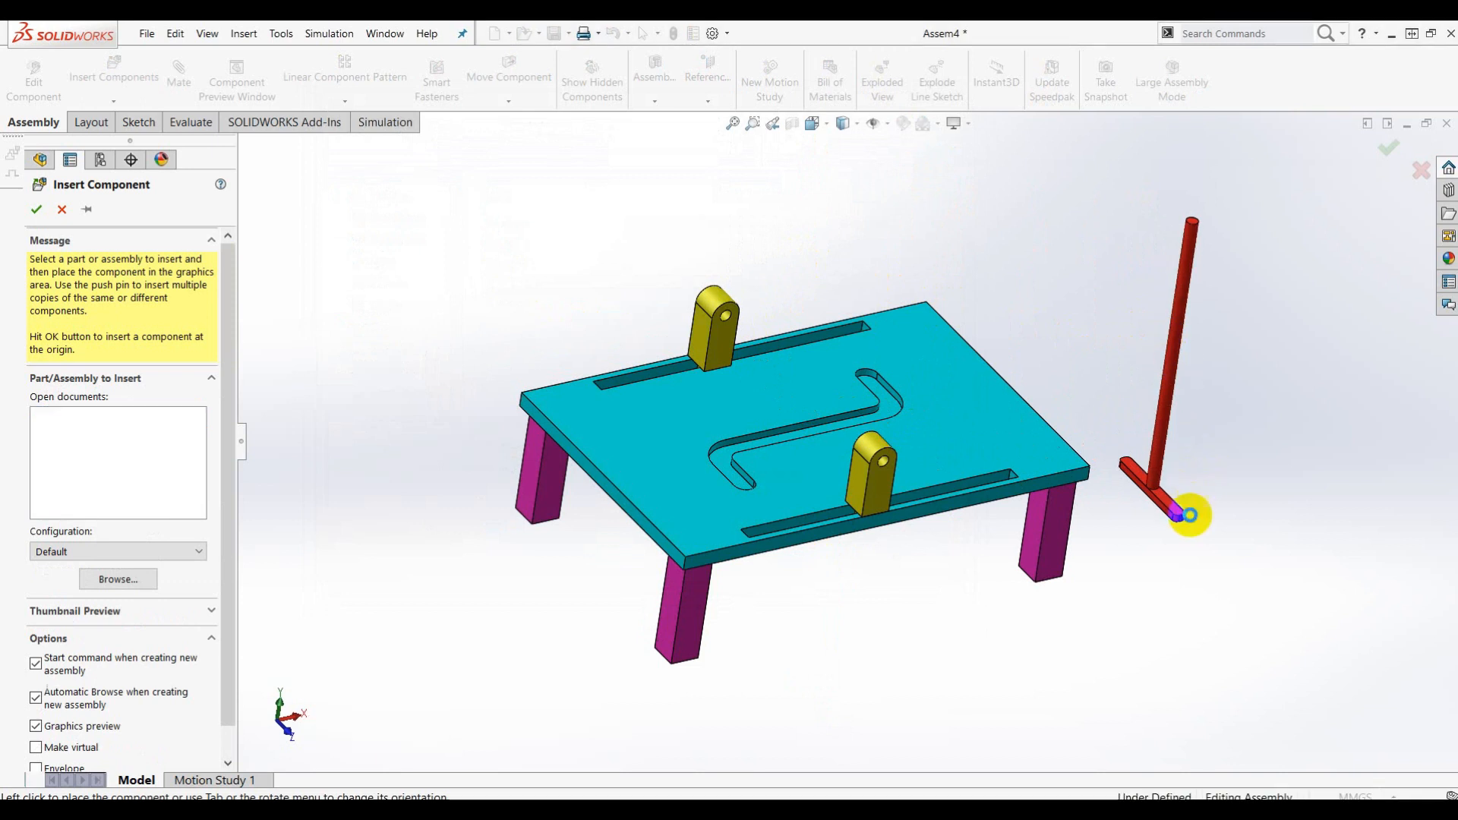
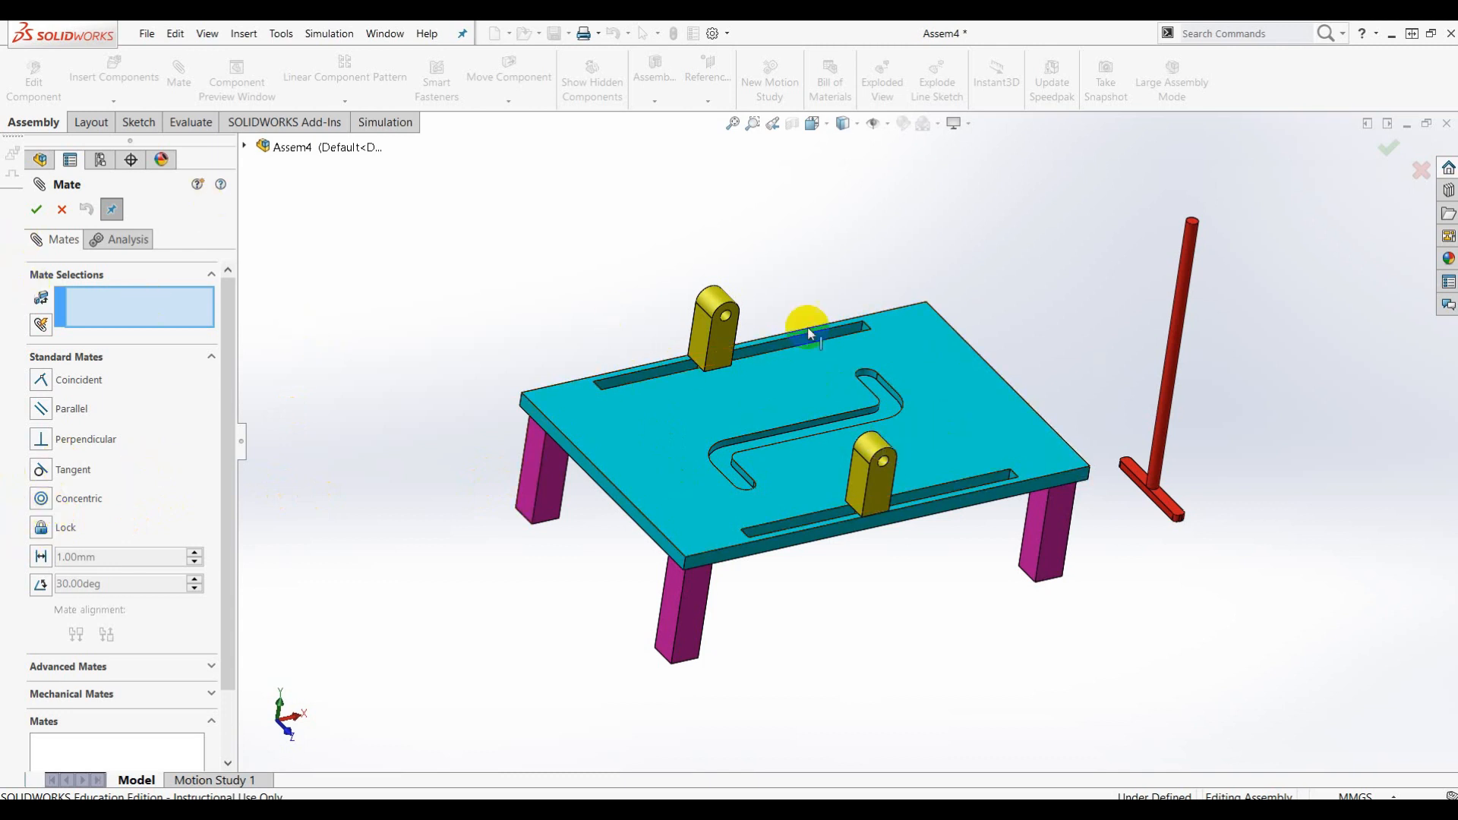
Add a concentric mate between Part4's long cylindrical rod and the hole of the far Part3 bracket
scroll(1084, 335, "down", 5)
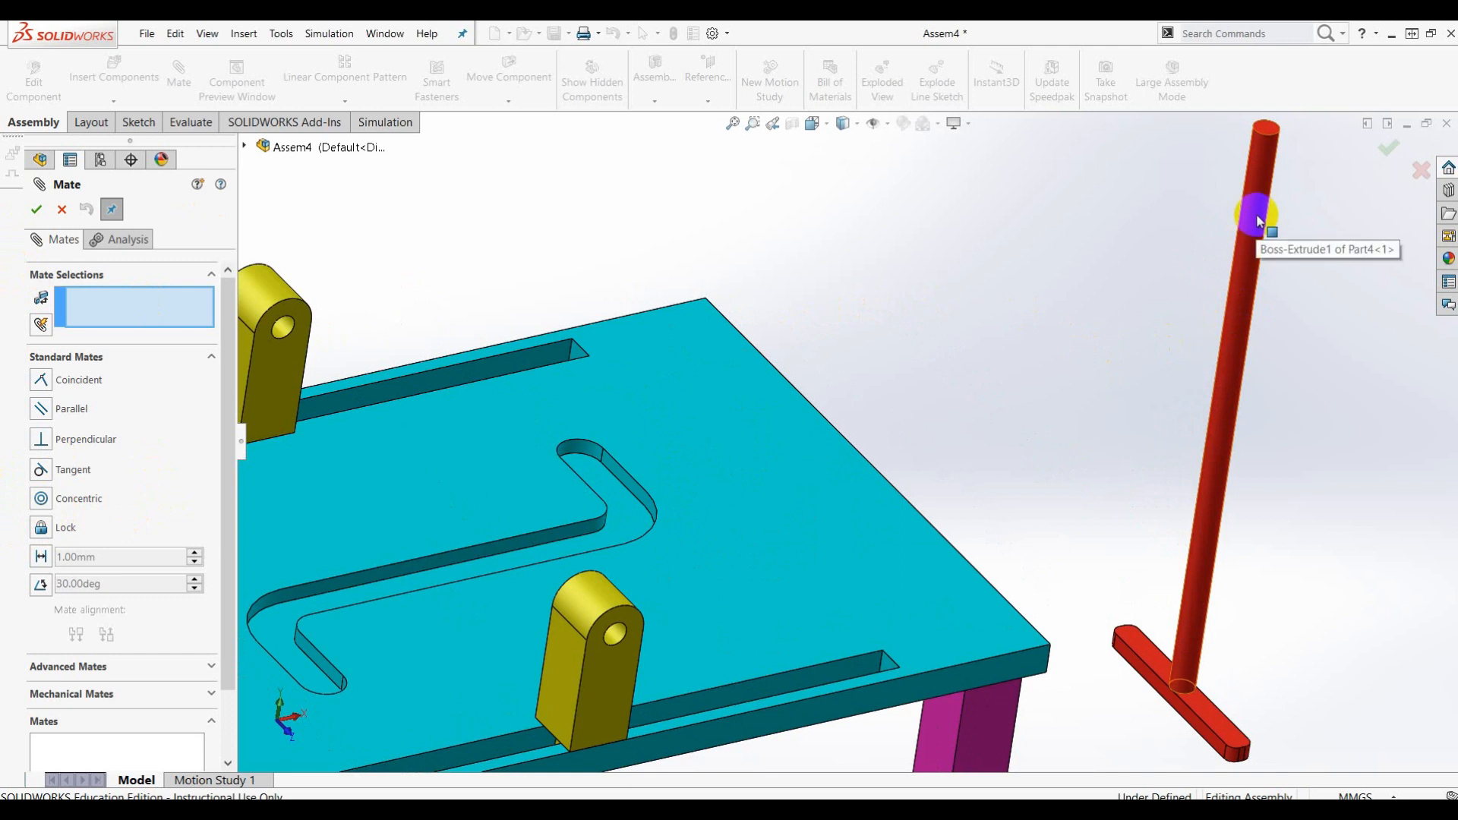
scroll(1252, 232, "up", 5)
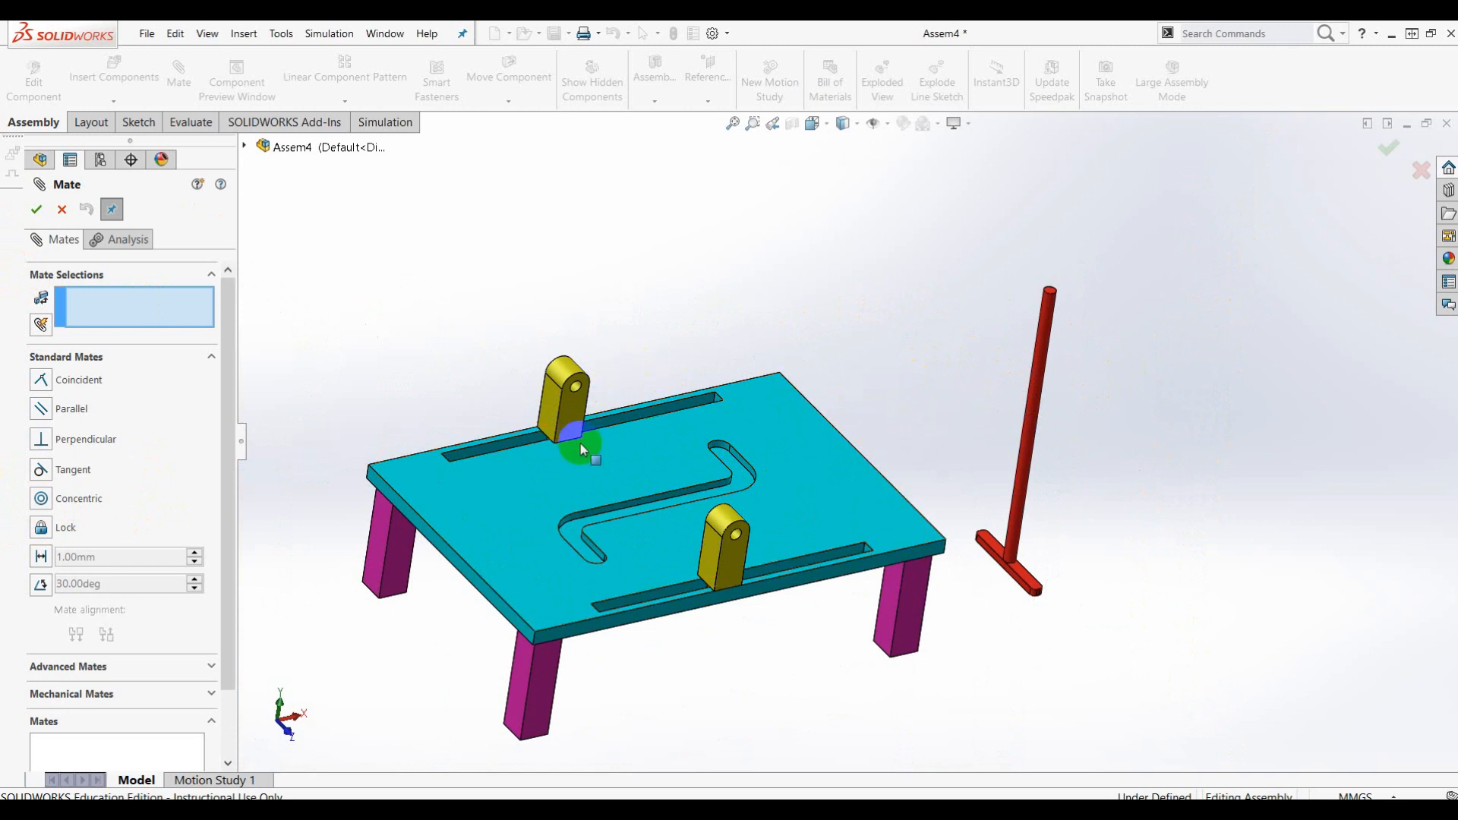
scroll(974, 422, "down", 2)
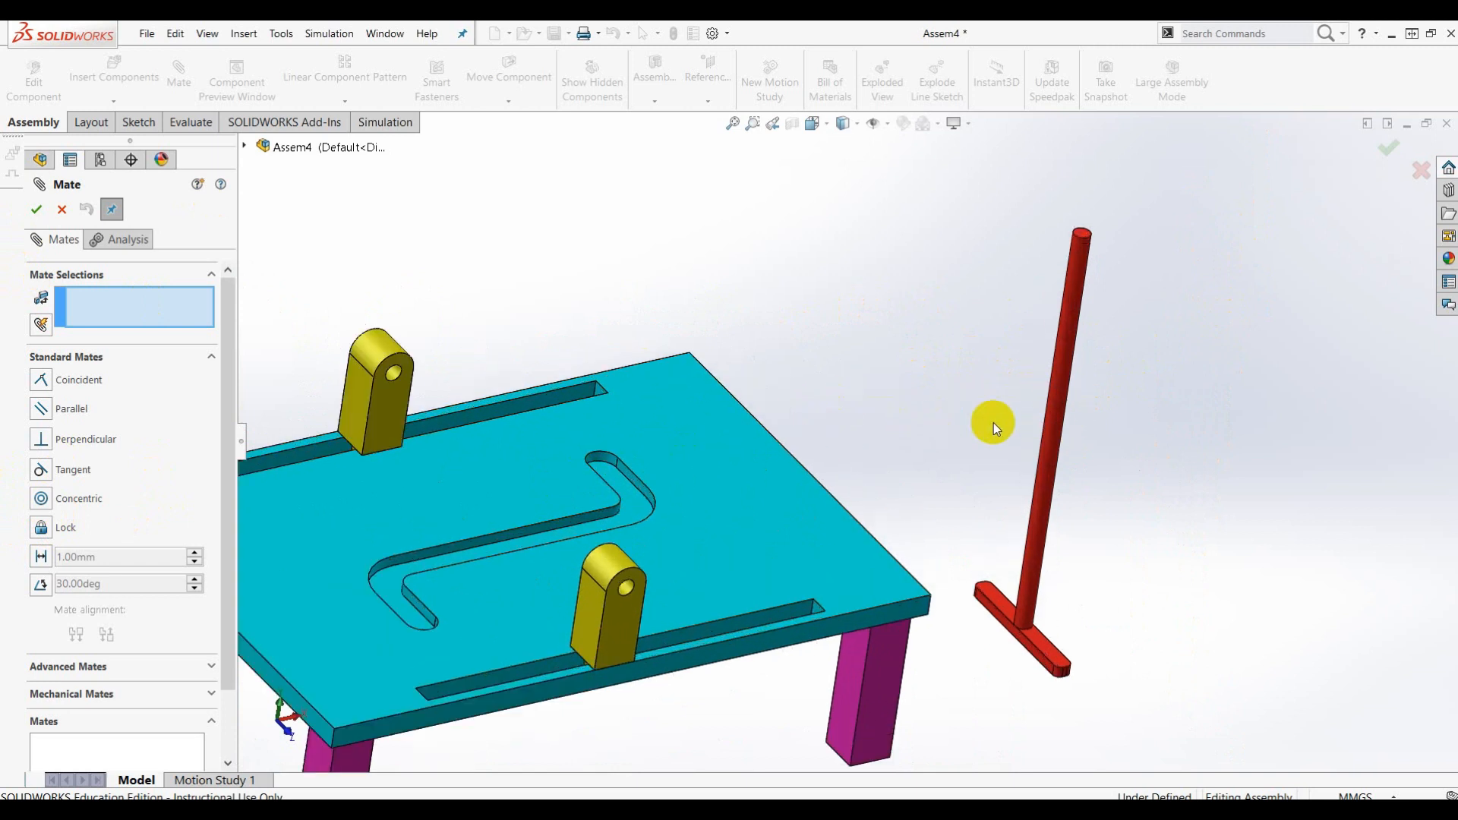
left_click(1068, 334)
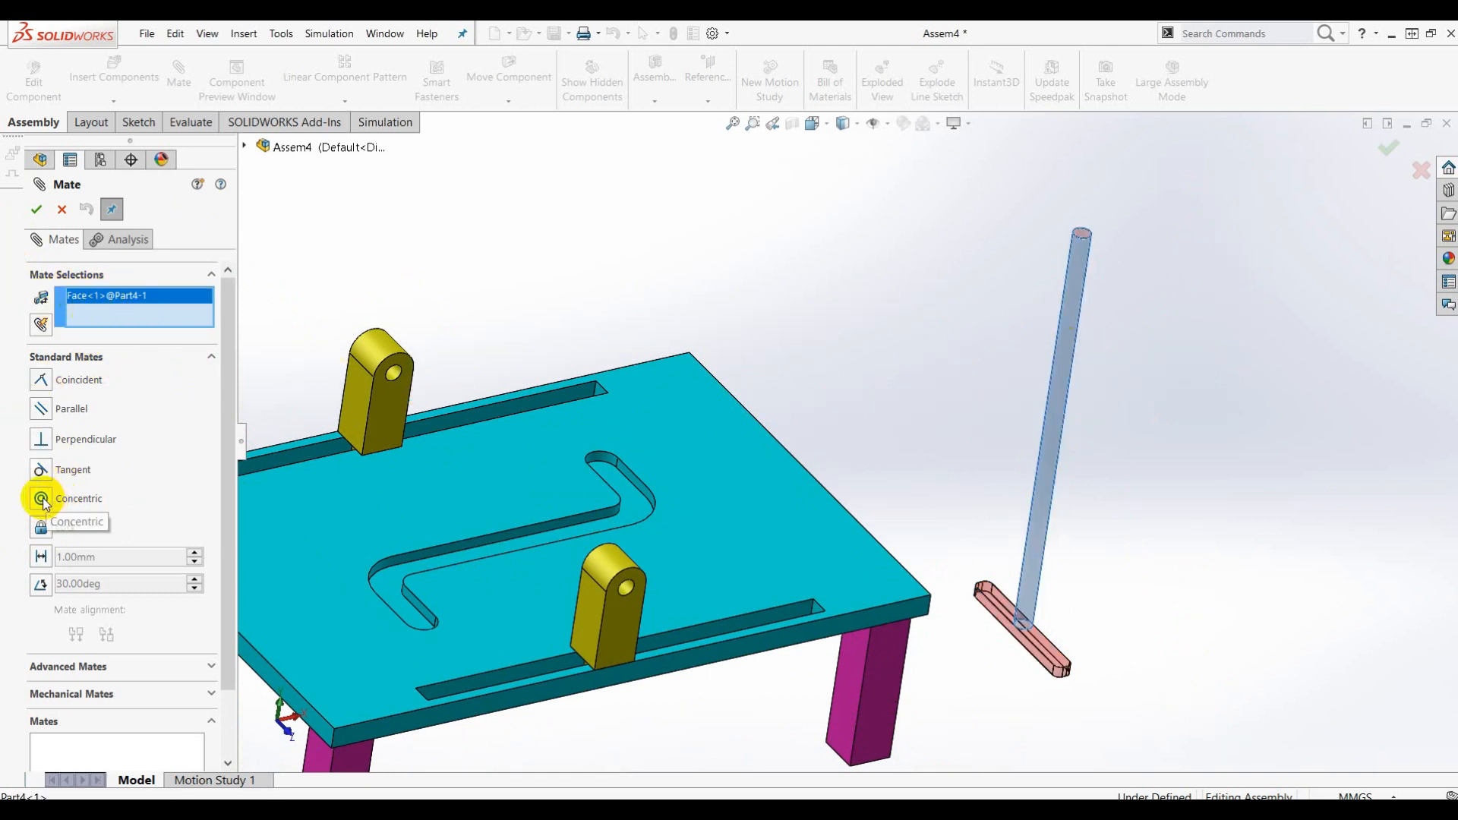
scroll(423, 357, "down", 8)
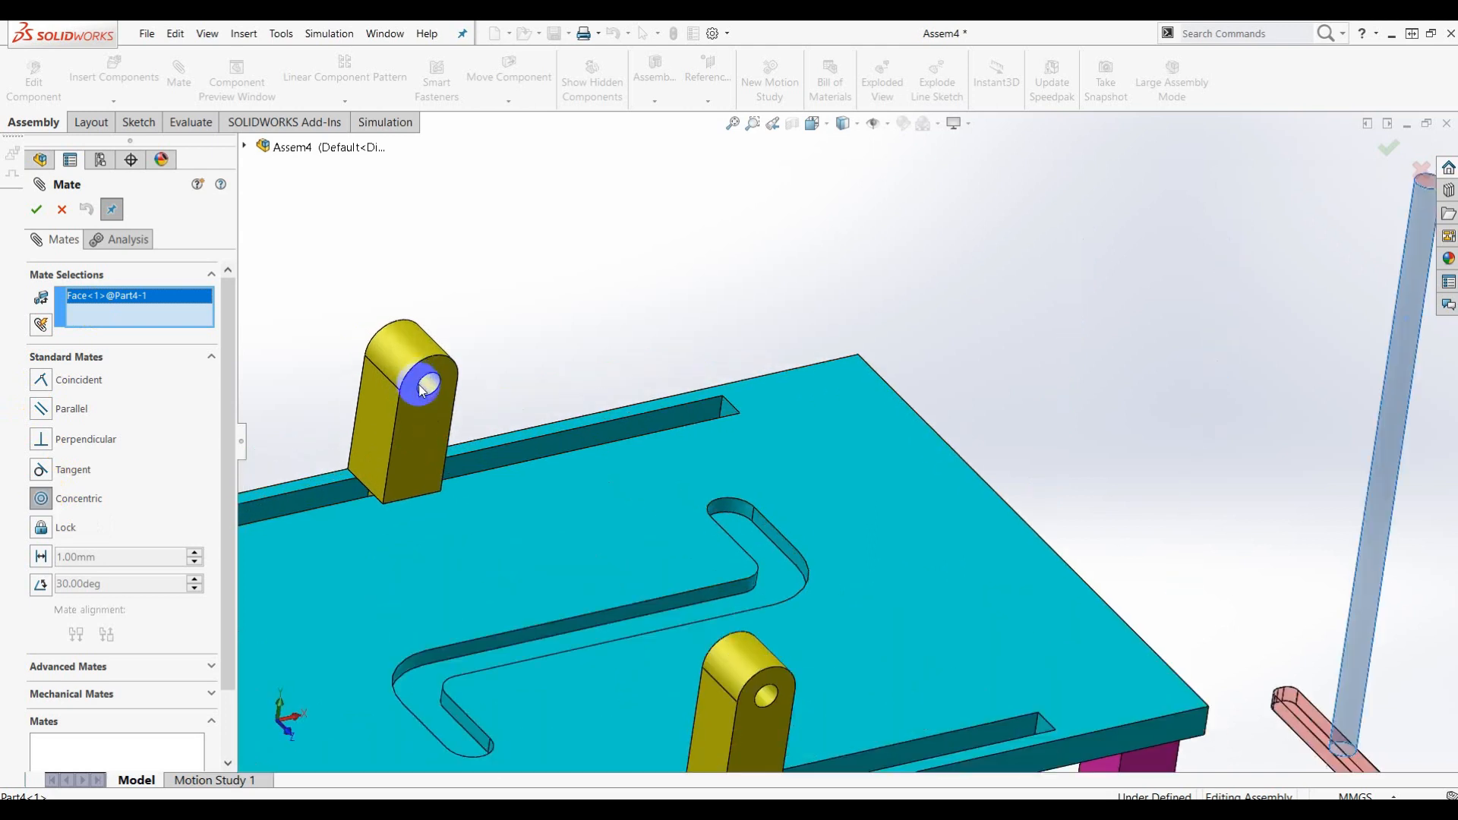
left_click(602, 386)
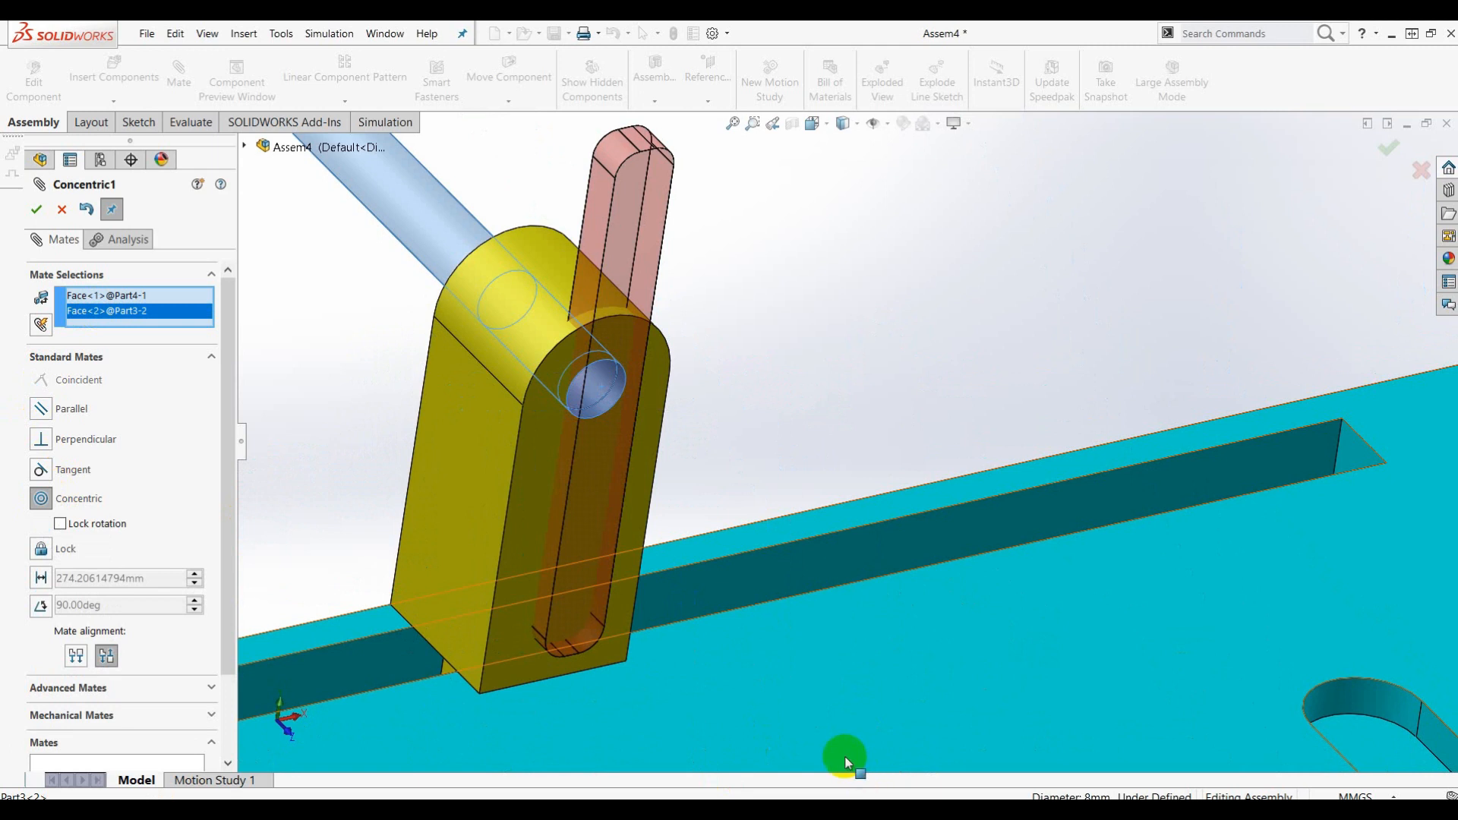
left_click(37, 211)
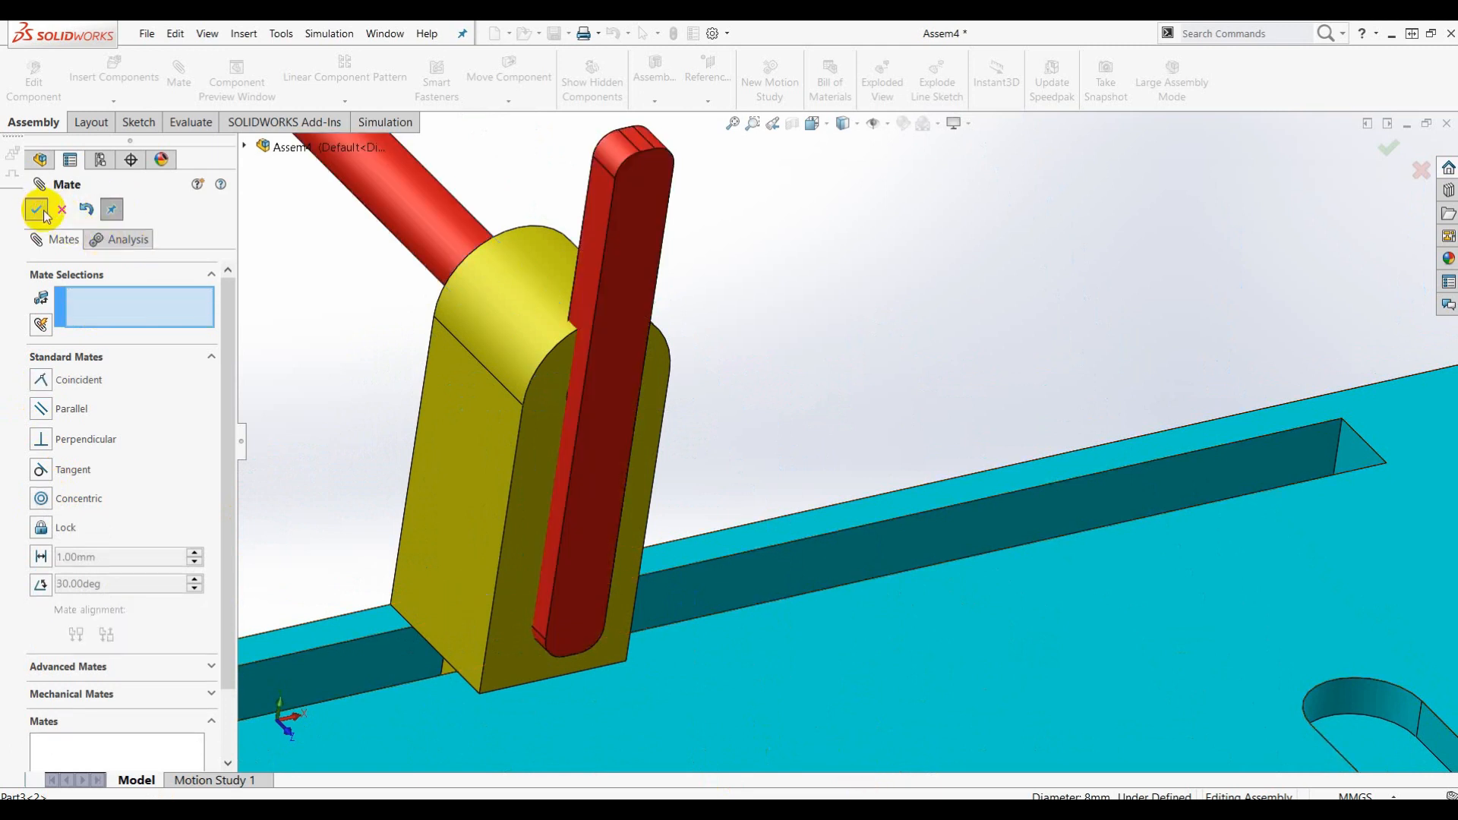
left_click(36, 211)
Slide the Part4 rod through the far Part3's hole until its crossbar lies over the plate between the two brackets
scroll(635, 390, "up", 8)
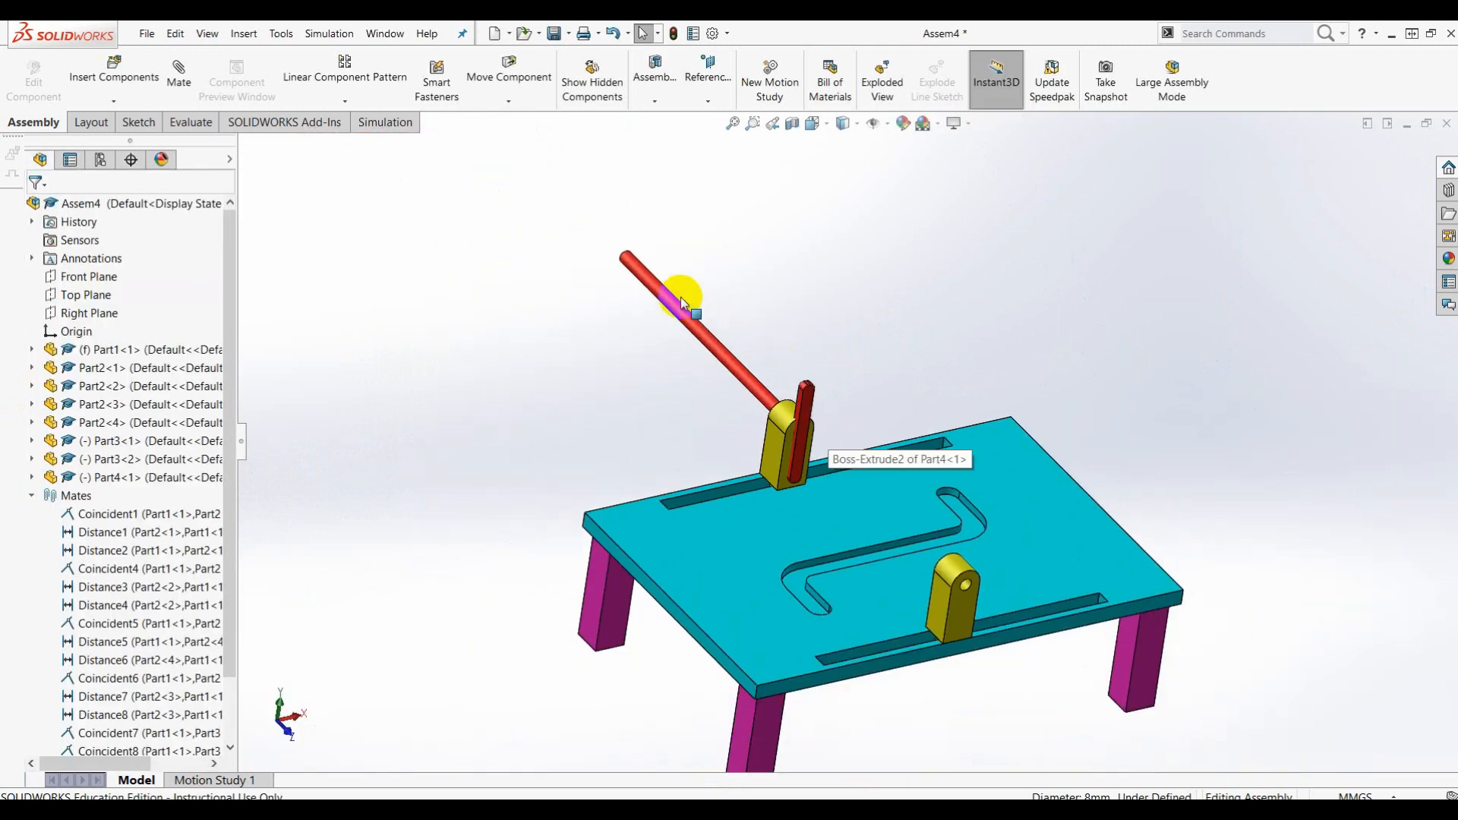
left_click_drag(661, 286, 847, 459)
scroll(845, 405, "down", 3)
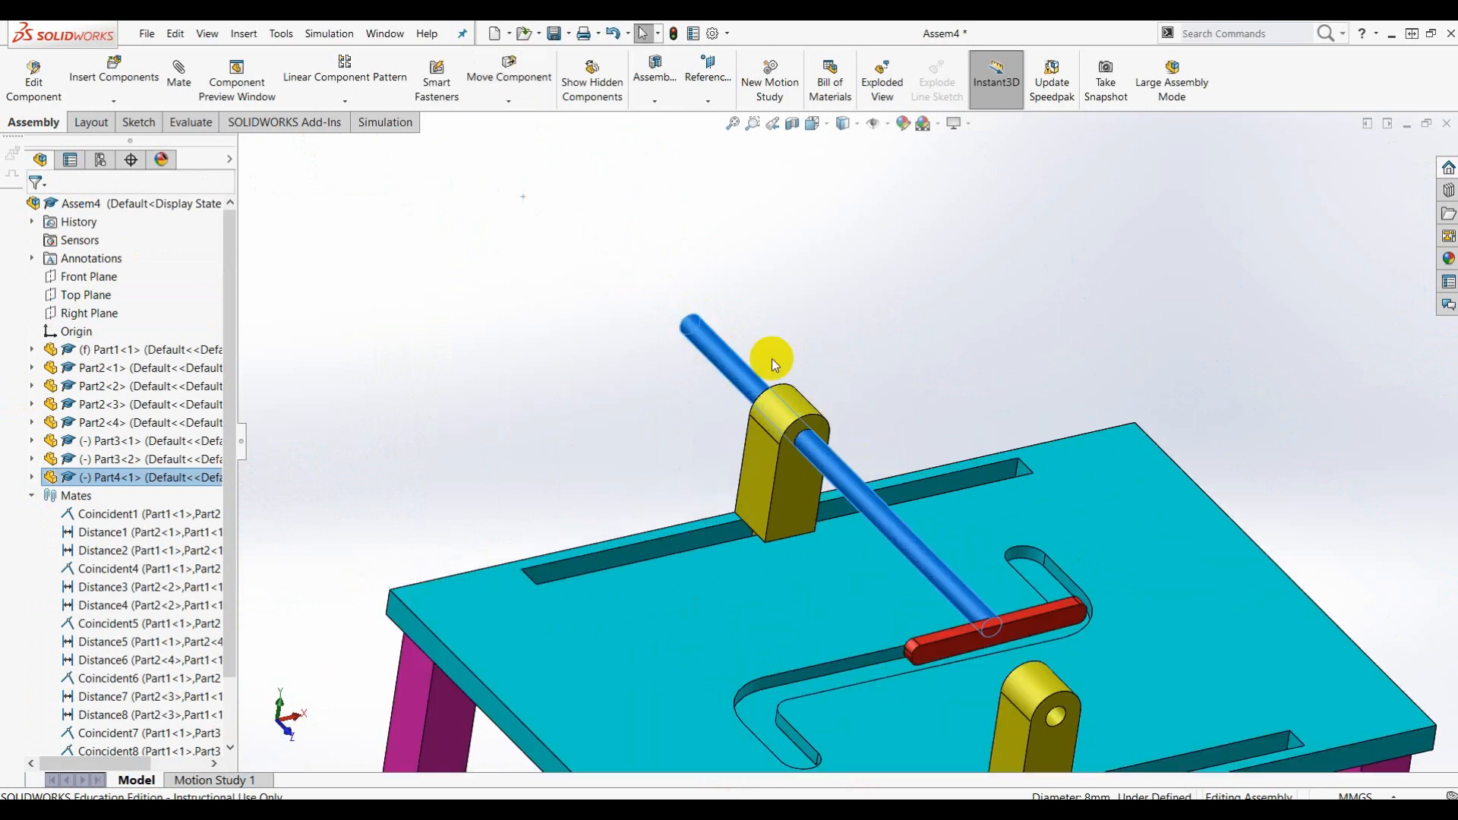
scroll(855, 477, "up", 5)
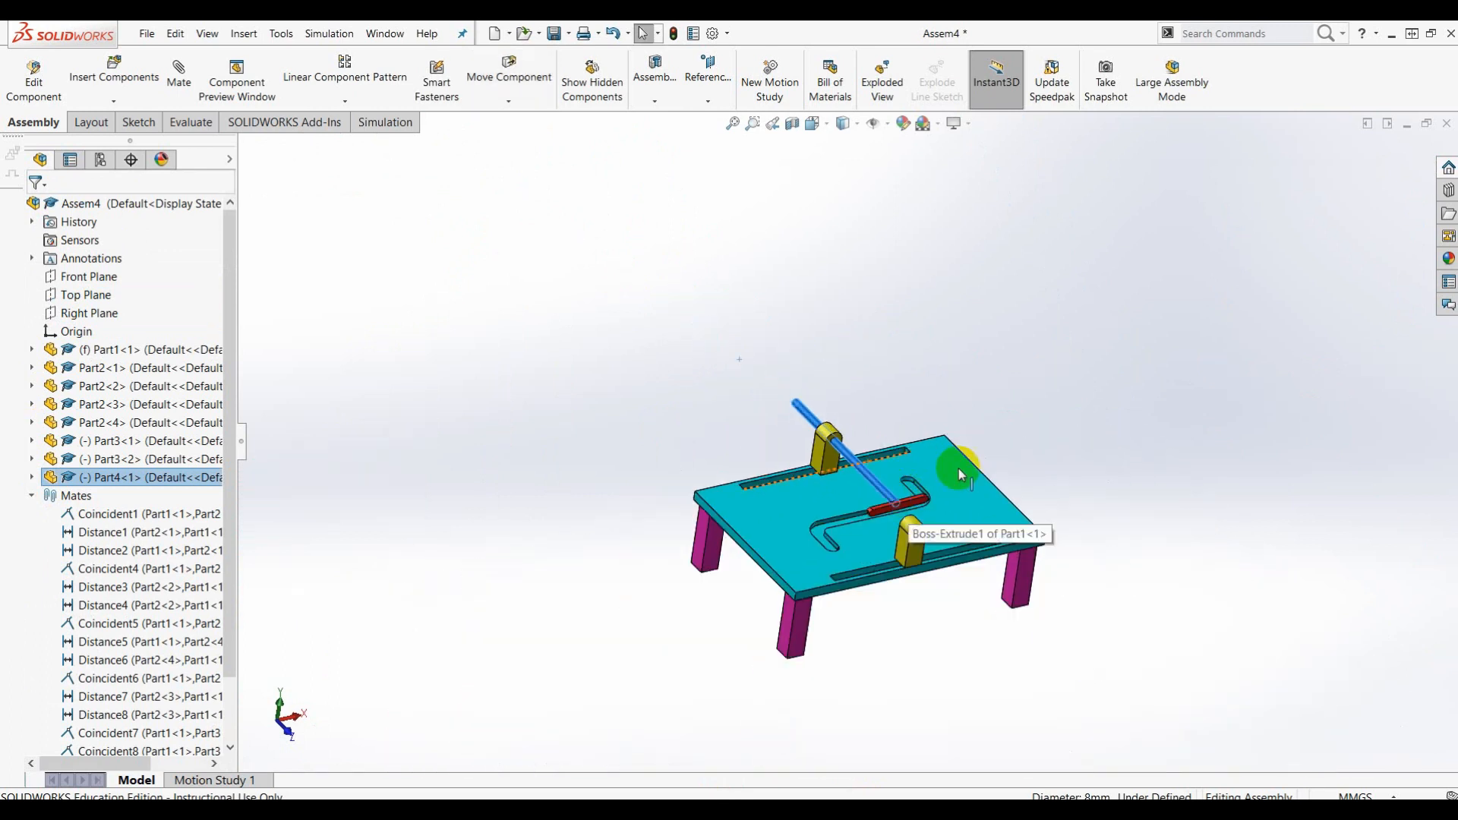
left_click(1030, 393)
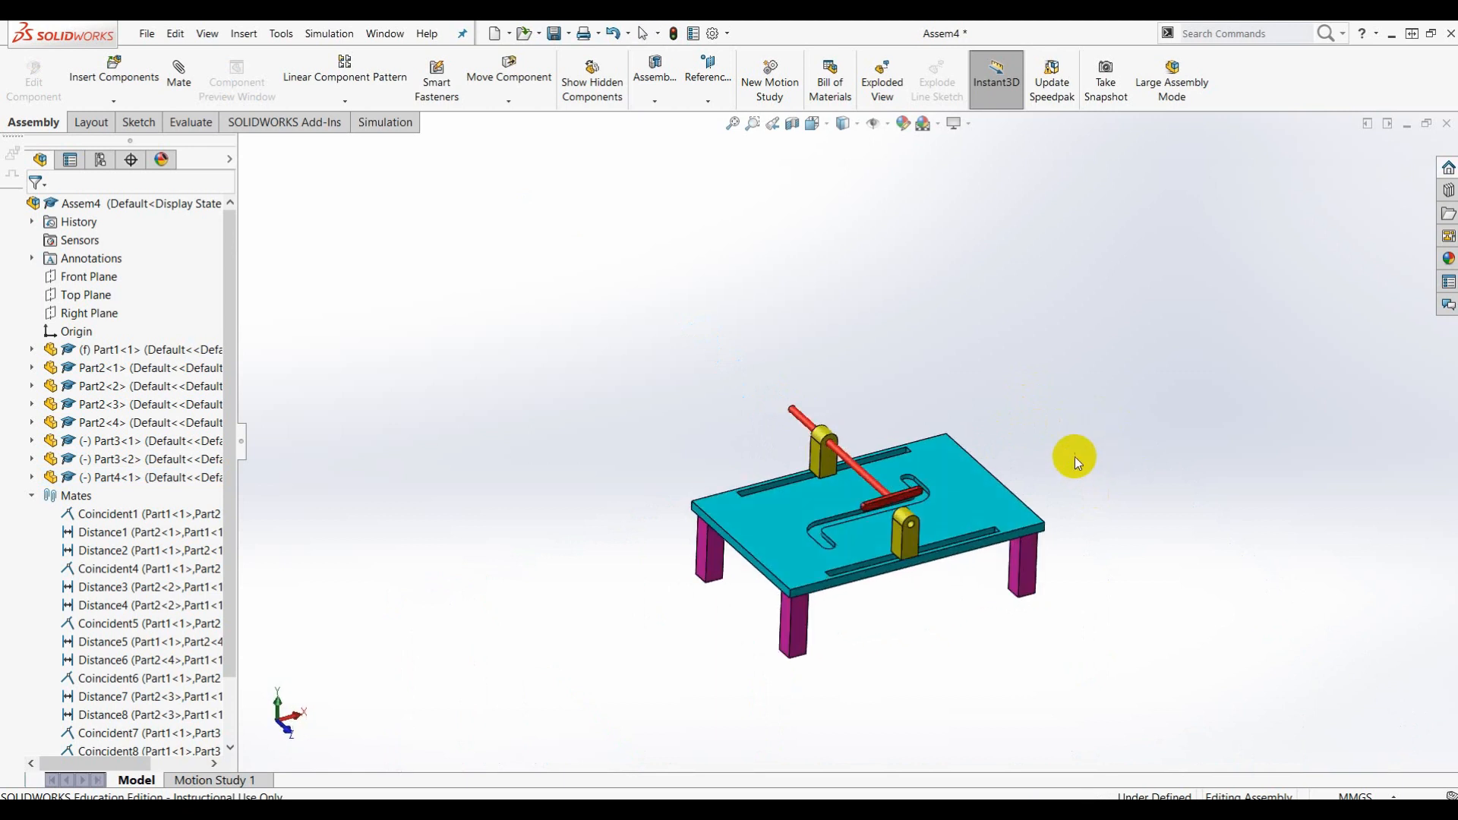
Add a concentric mate between the near Part3 bracket's hole and the cylindrical face of the Part4 rod
scroll(912, 512, "down", 4)
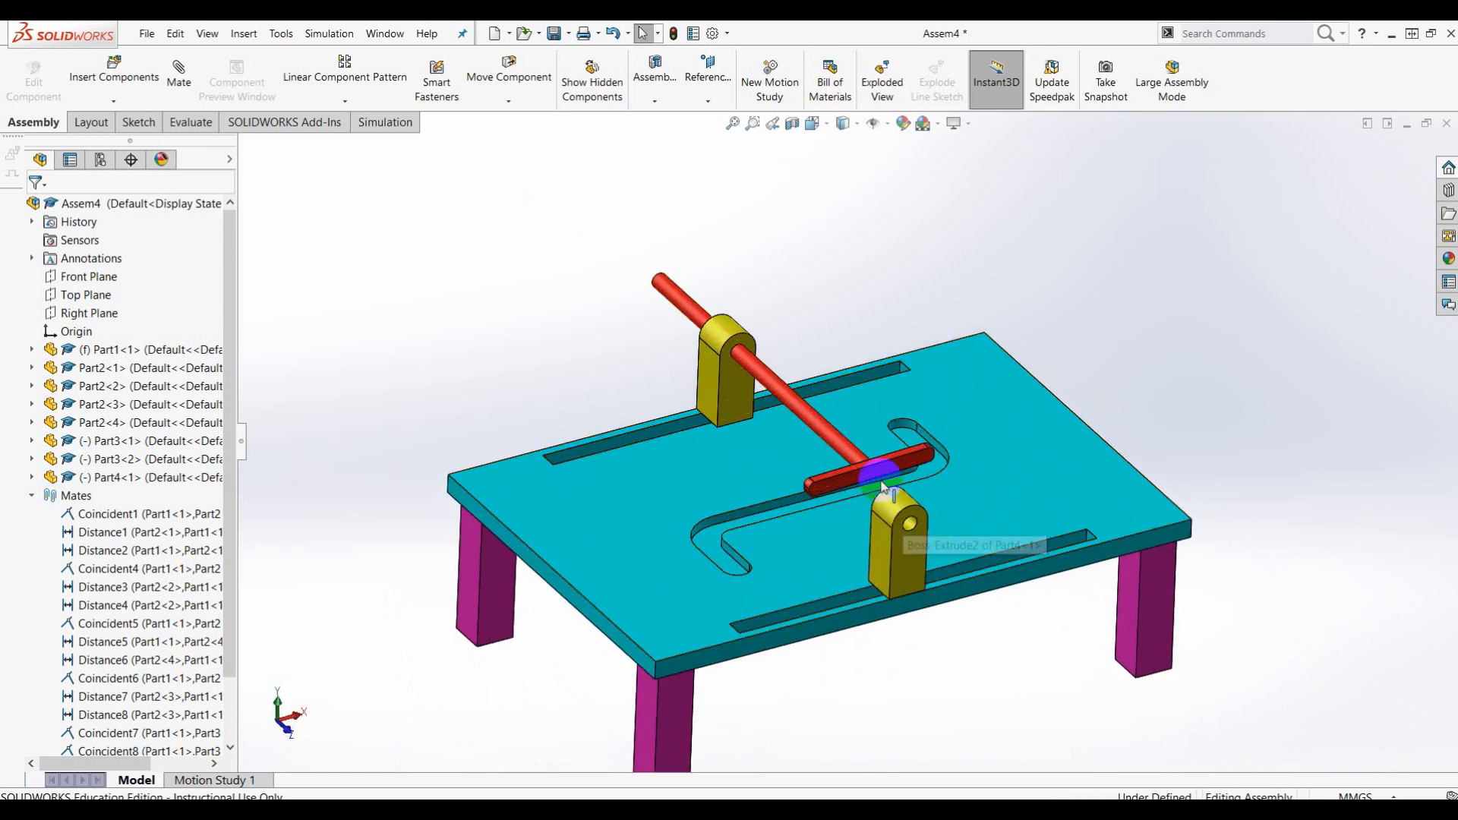
scroll(878, 608, "down", 1)
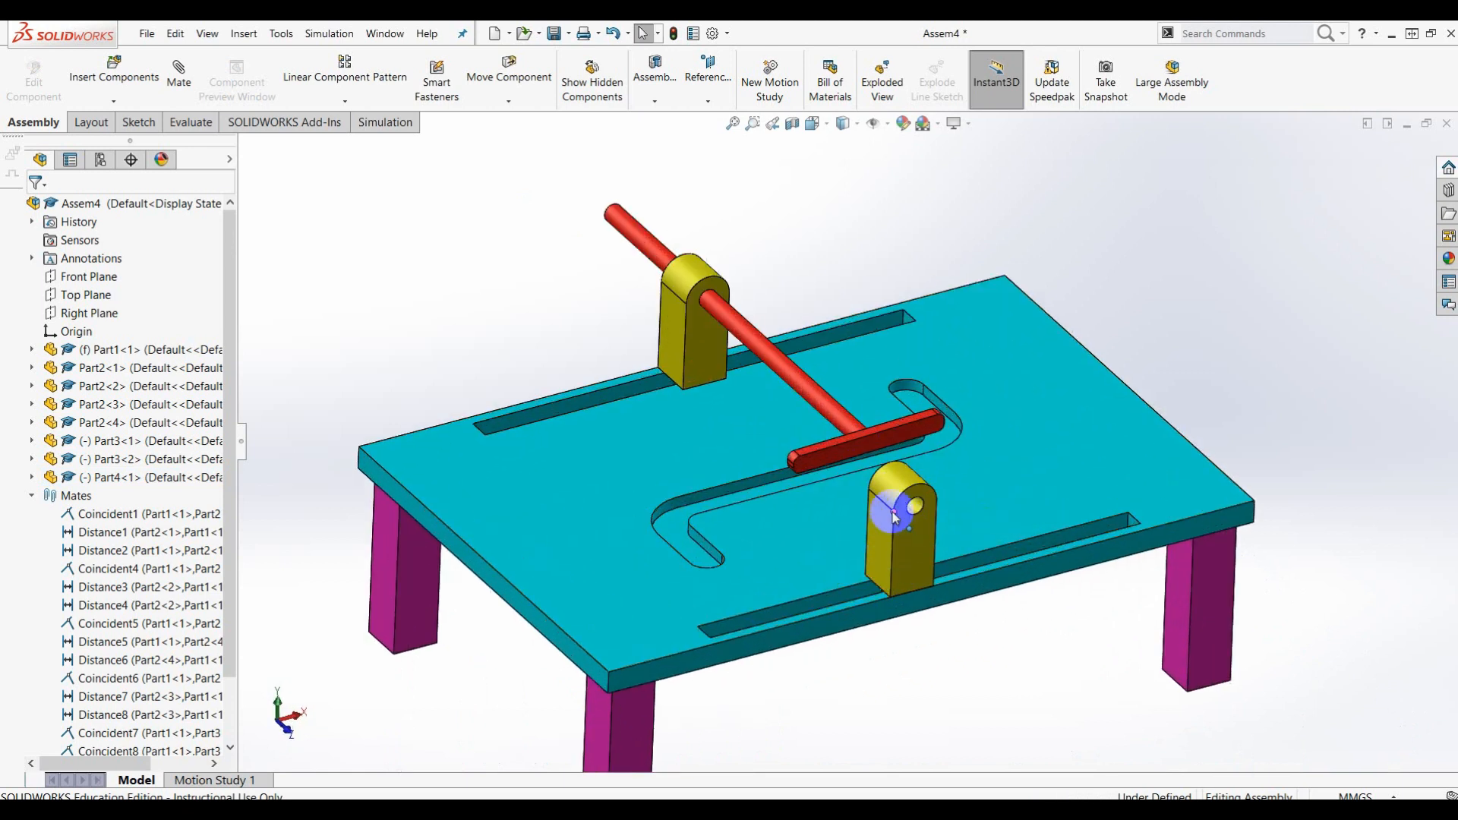
scroll(917, 507, "down", 2)
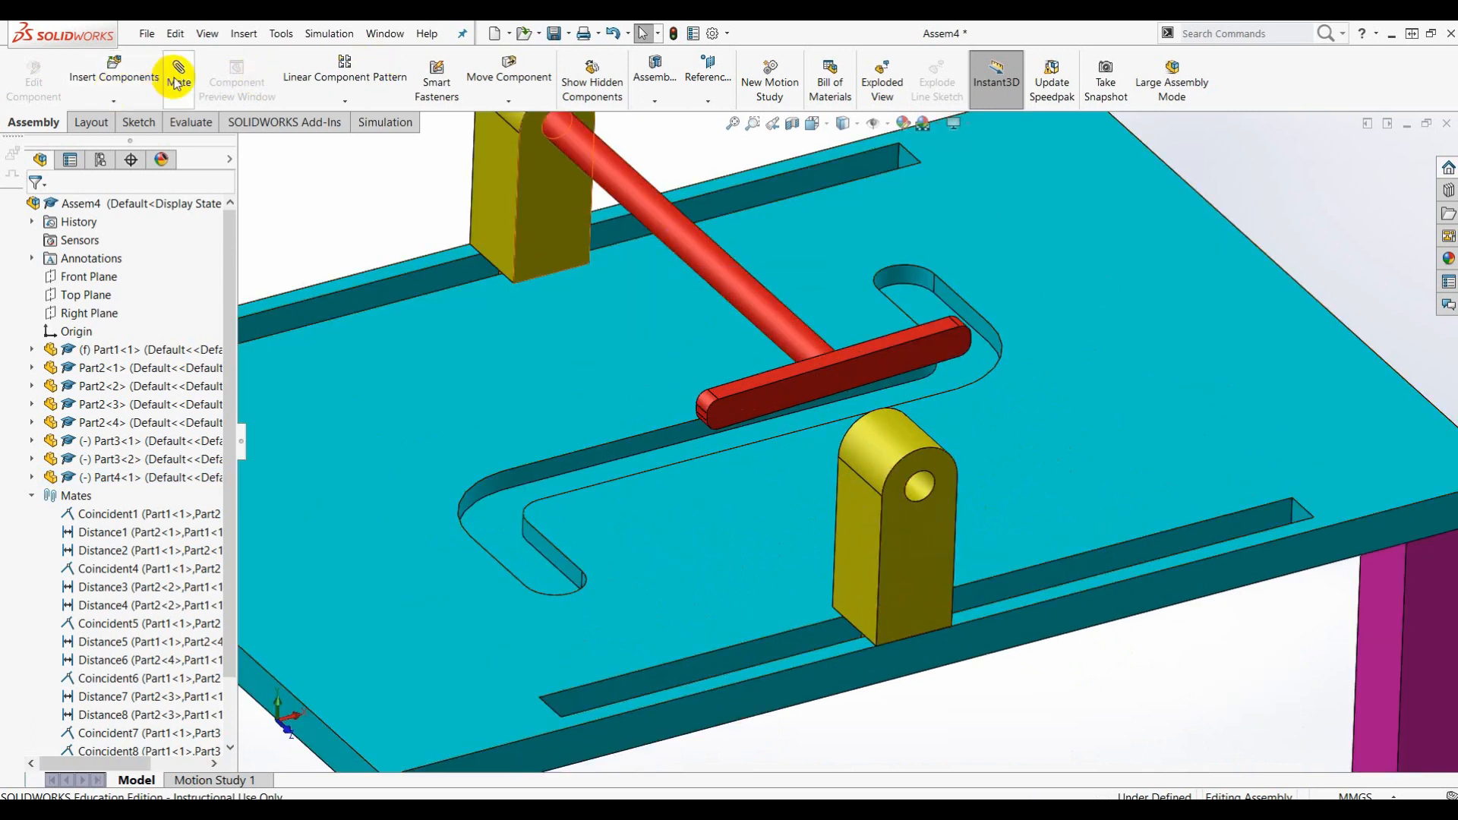
left_click(920, 486)
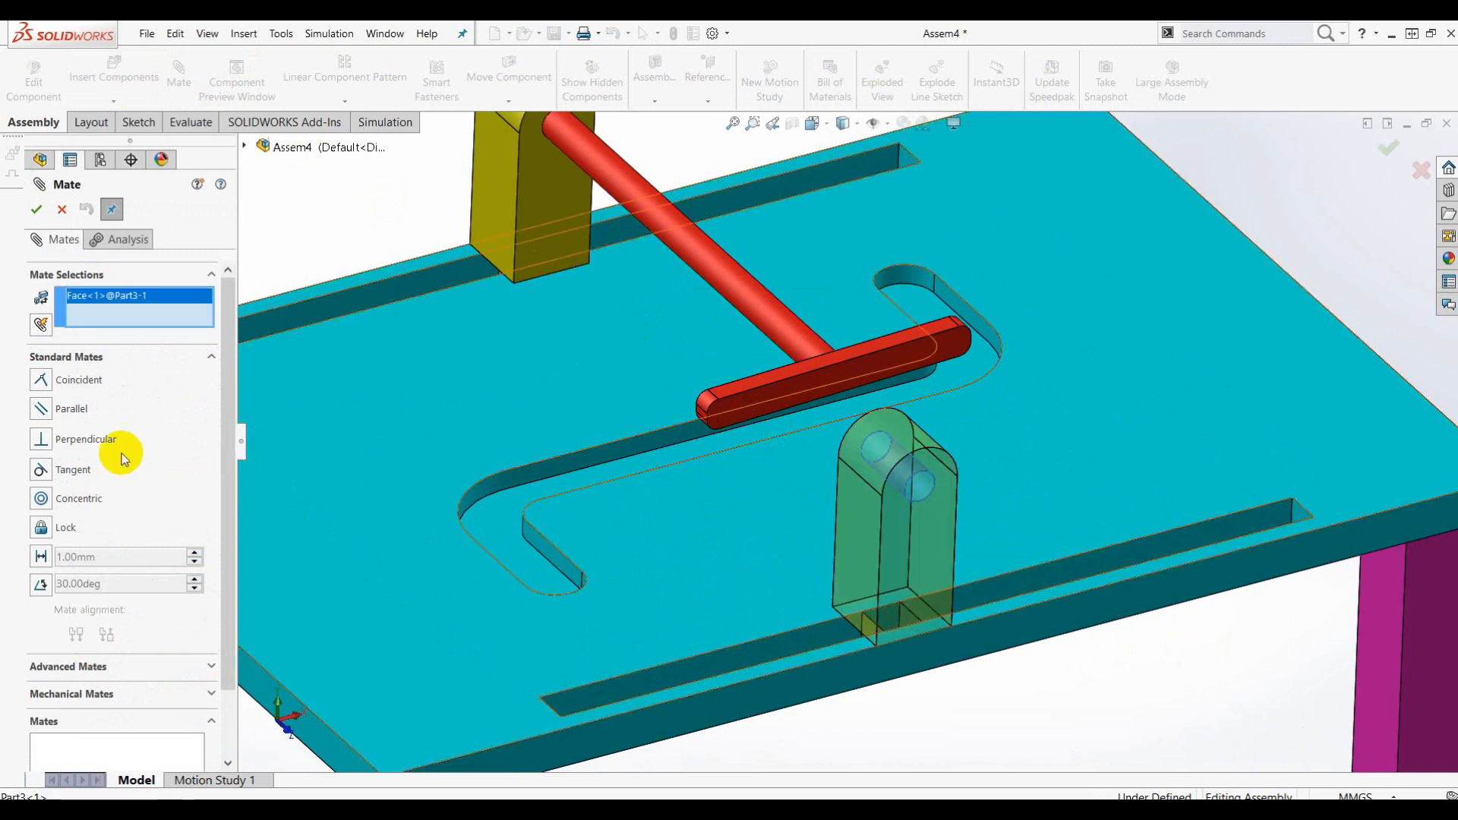
left_click(41, 498)
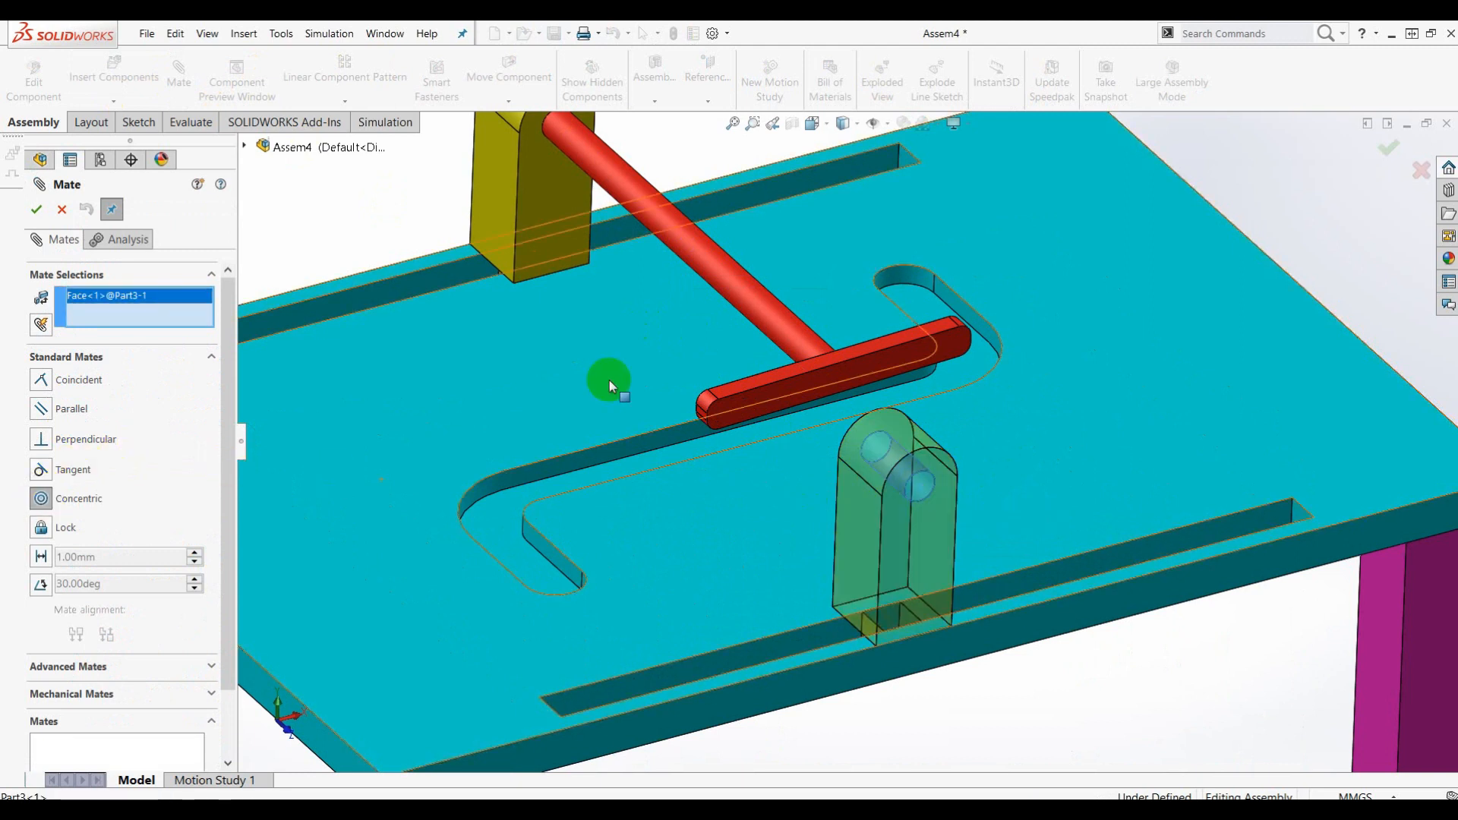
left_click(718, 281)
left_click(692, 234)
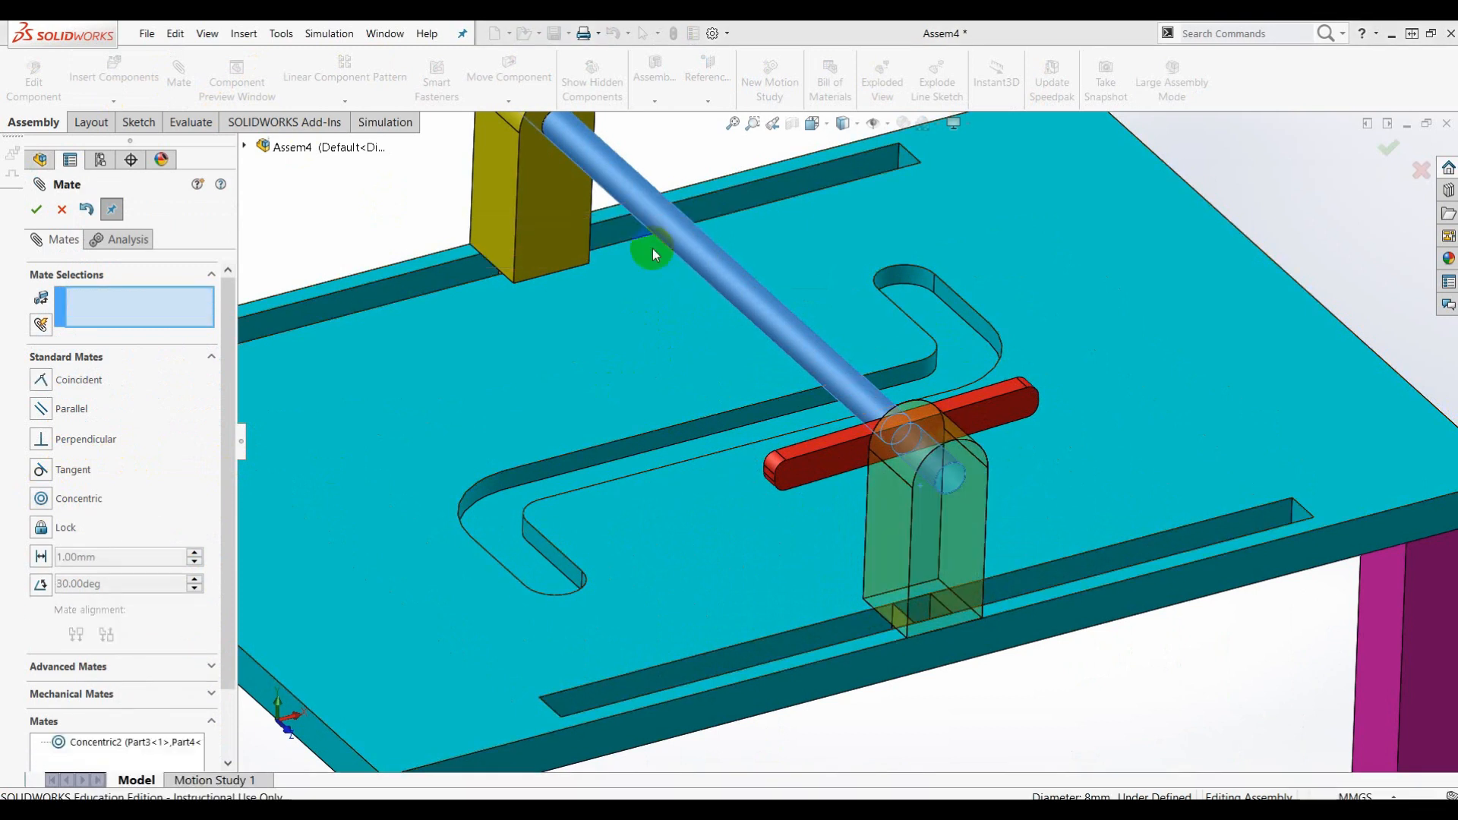
left_click(36, 210)
Slide Part4 along its axis until only a short end of the rod sticks out beyond the far Part3
scroll(931, 413, "up", 1)
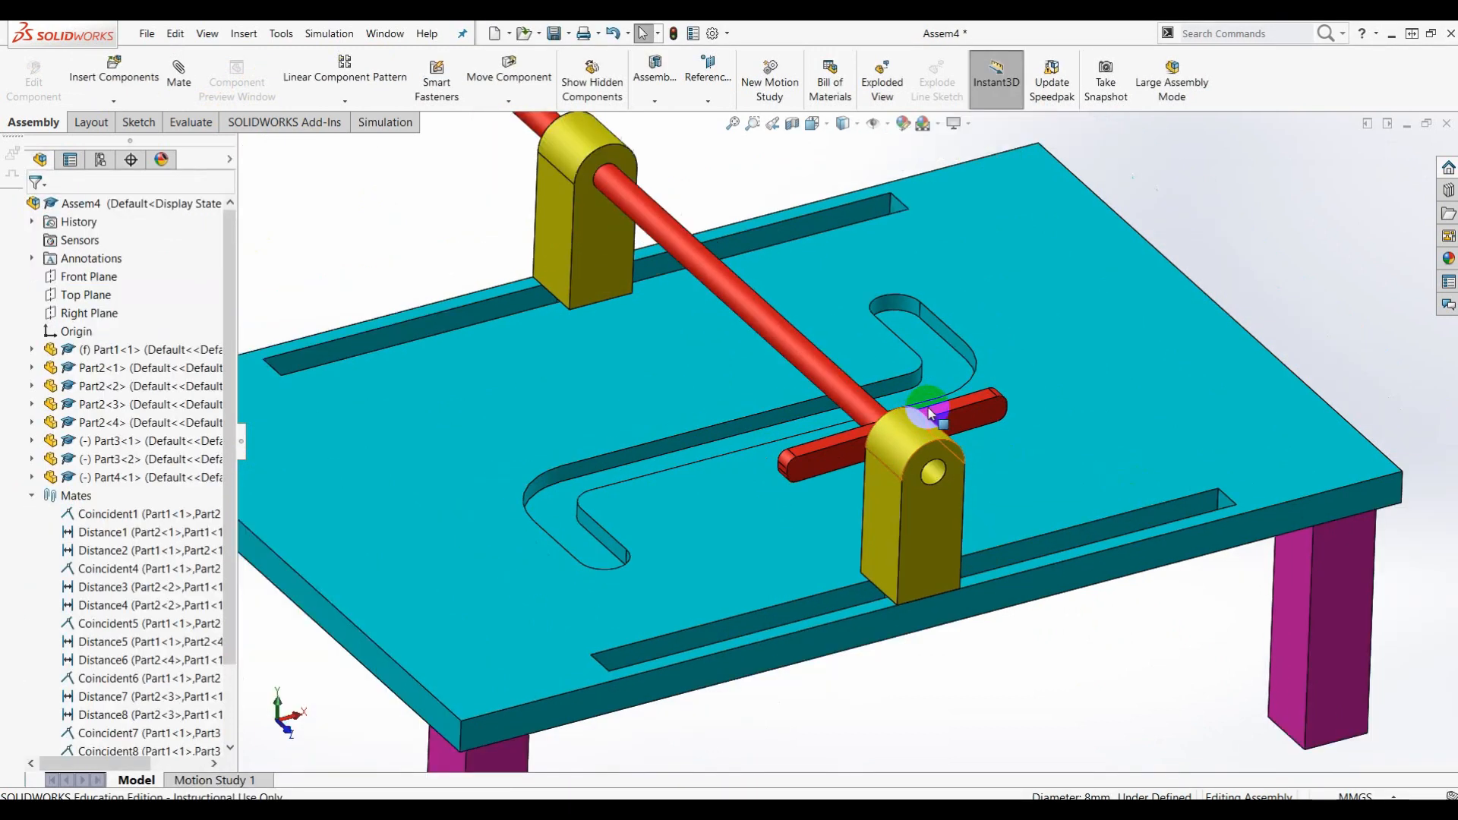
middle_click_drag(937, 421, 954, 364)
left_click(1117, 384)
left_click_drag(1116, 384, 741, 358)
middle_click_drag(743, 360, 807, 364)
Add a coincident mate between the Part4 rod's round end face and the outer flat face of the far Part3
scroll(694, 345, "down", 5)
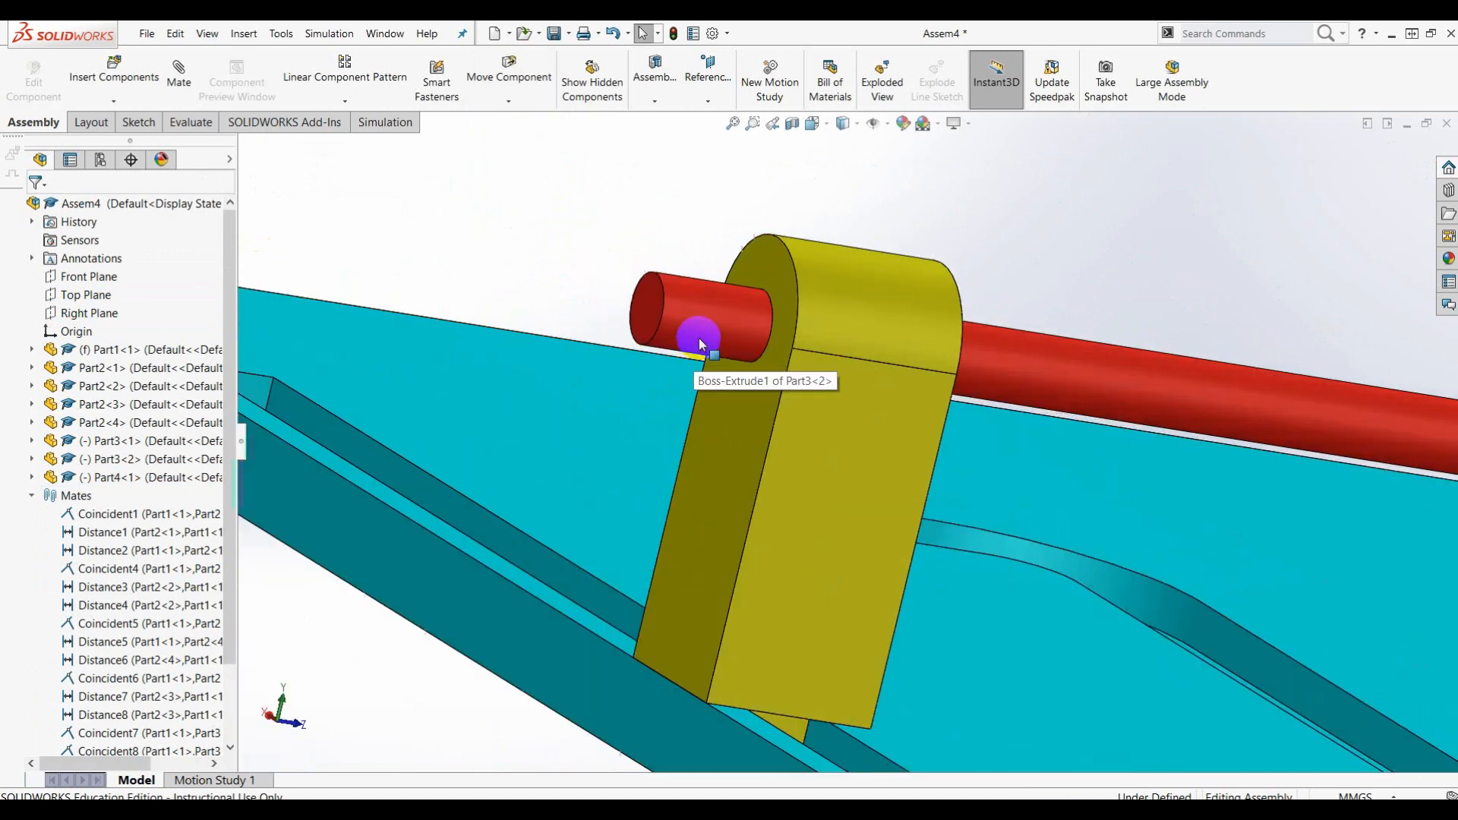
scroll(701, 344, "down", 1)
left_click(651, 300)
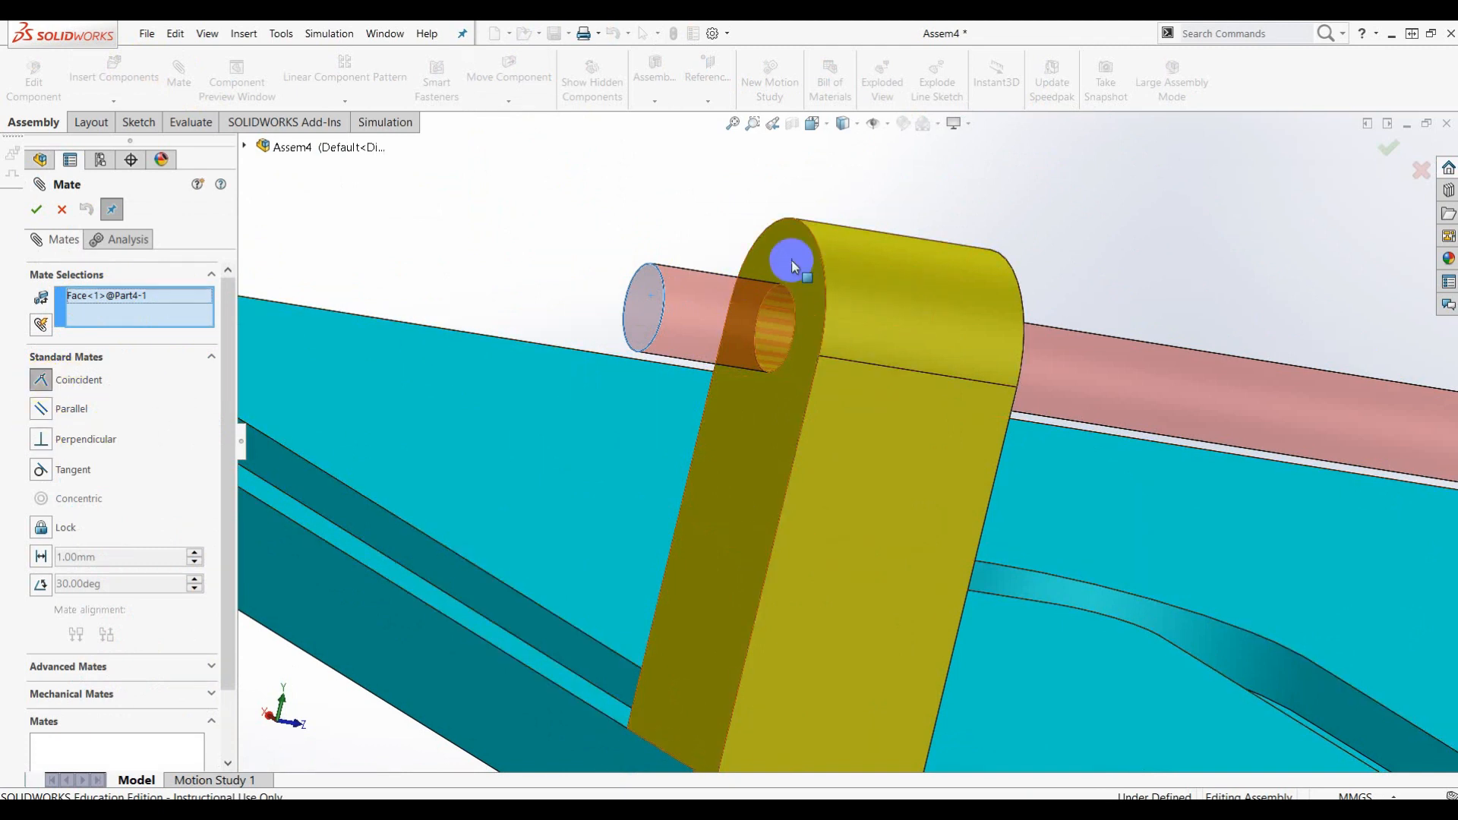
left_click(847, 367)
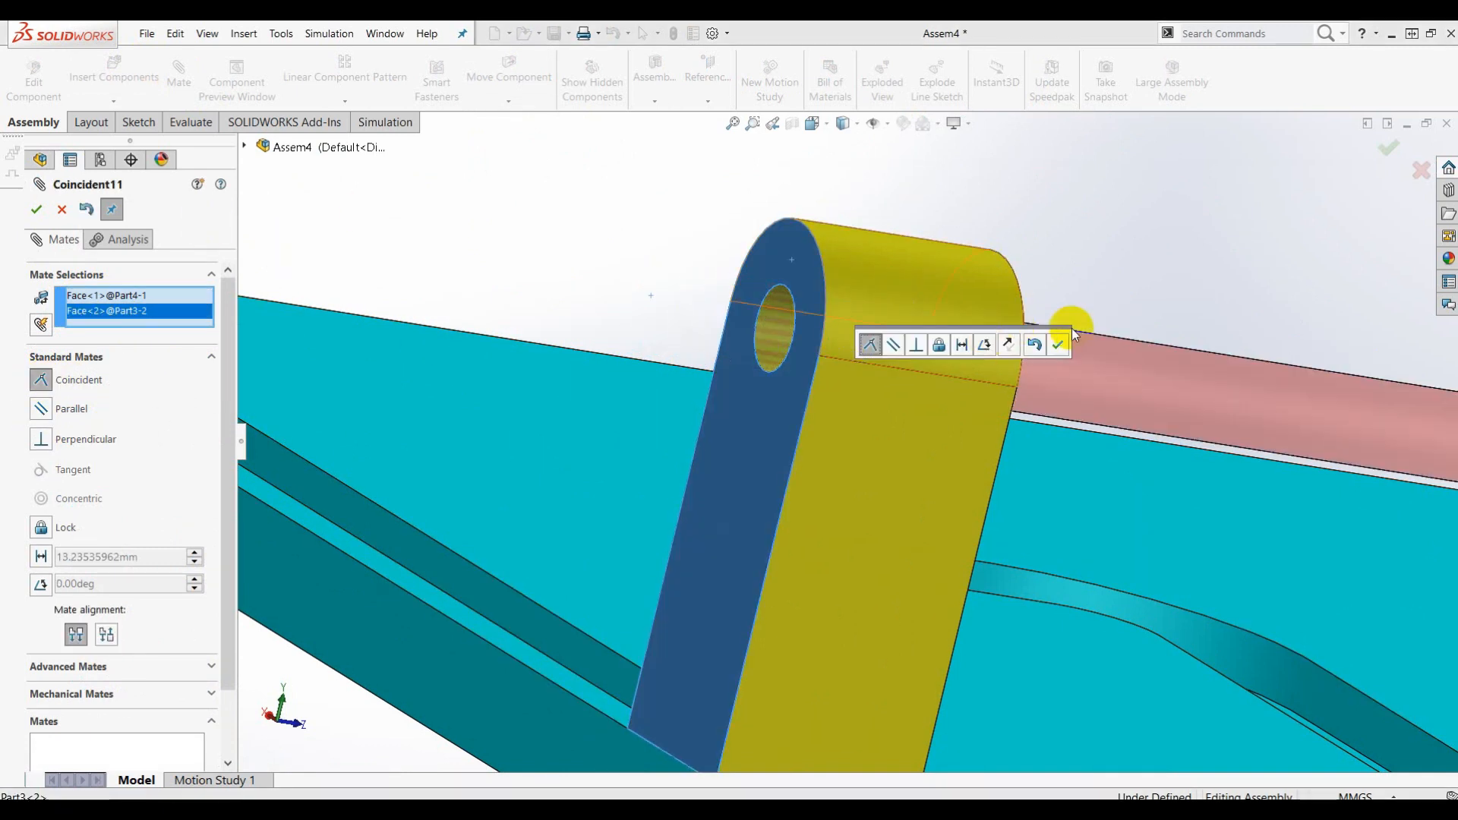
left_click(1057, 345)
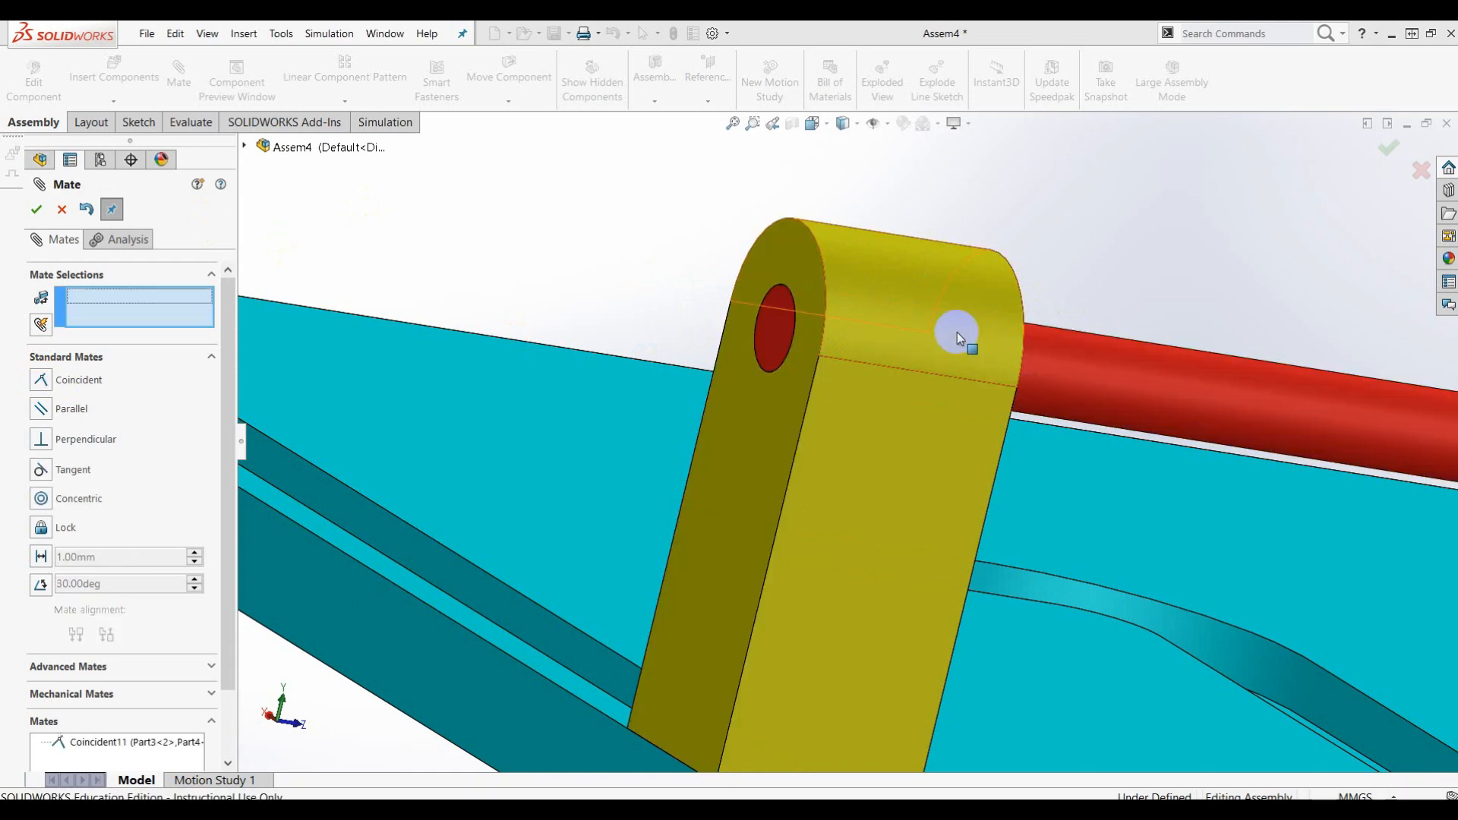
left_click(37, 213)
Swing the Part4 crossbar about the rod axis until it slopes diagonally upward to the right beside the near bracket
scroll(1070, 380, "up", 5)
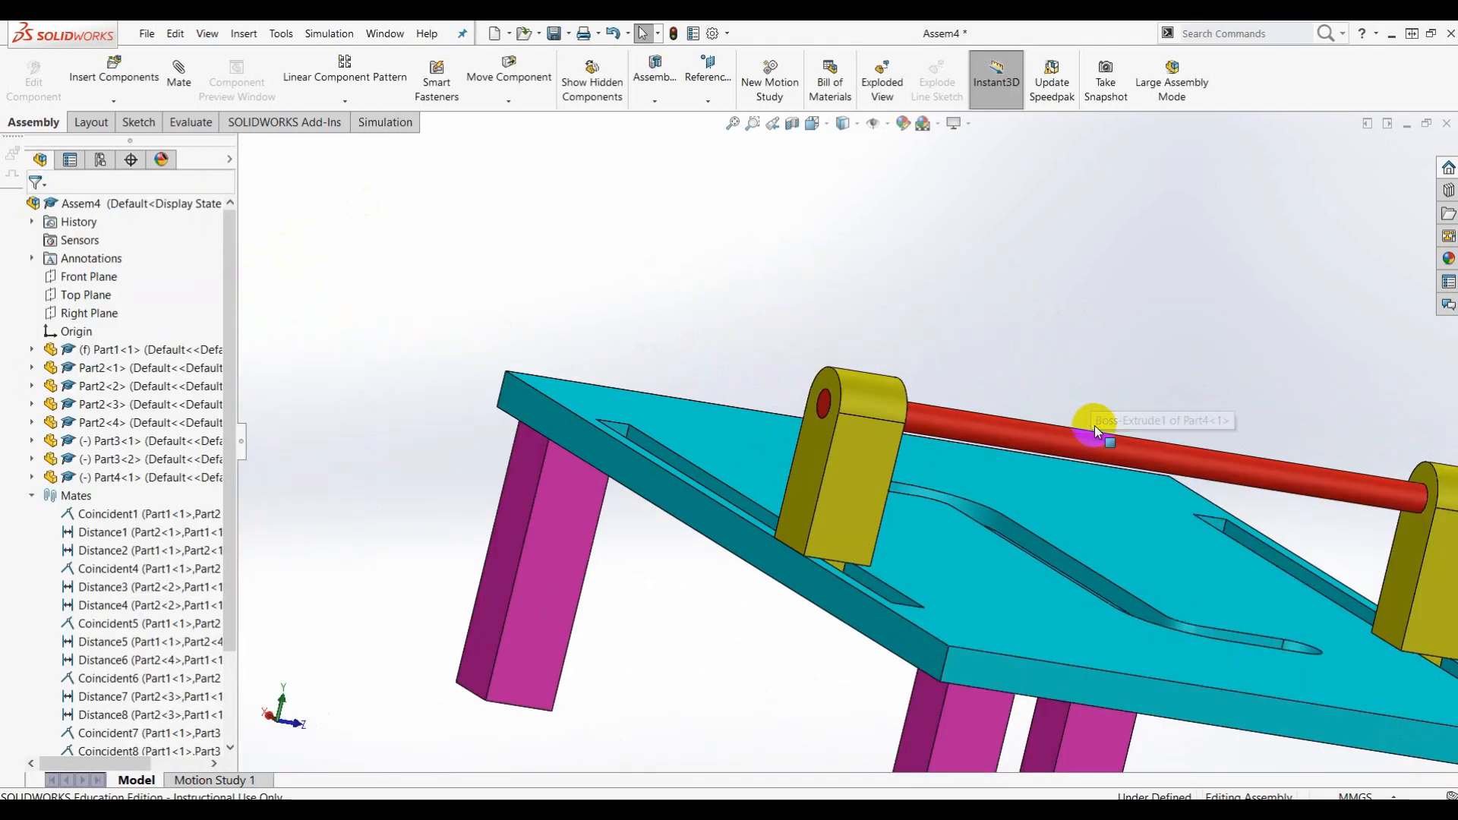
scroll(1288, 486, "up", 5)
middle_click_drag(1287, 473, 1155, 386)
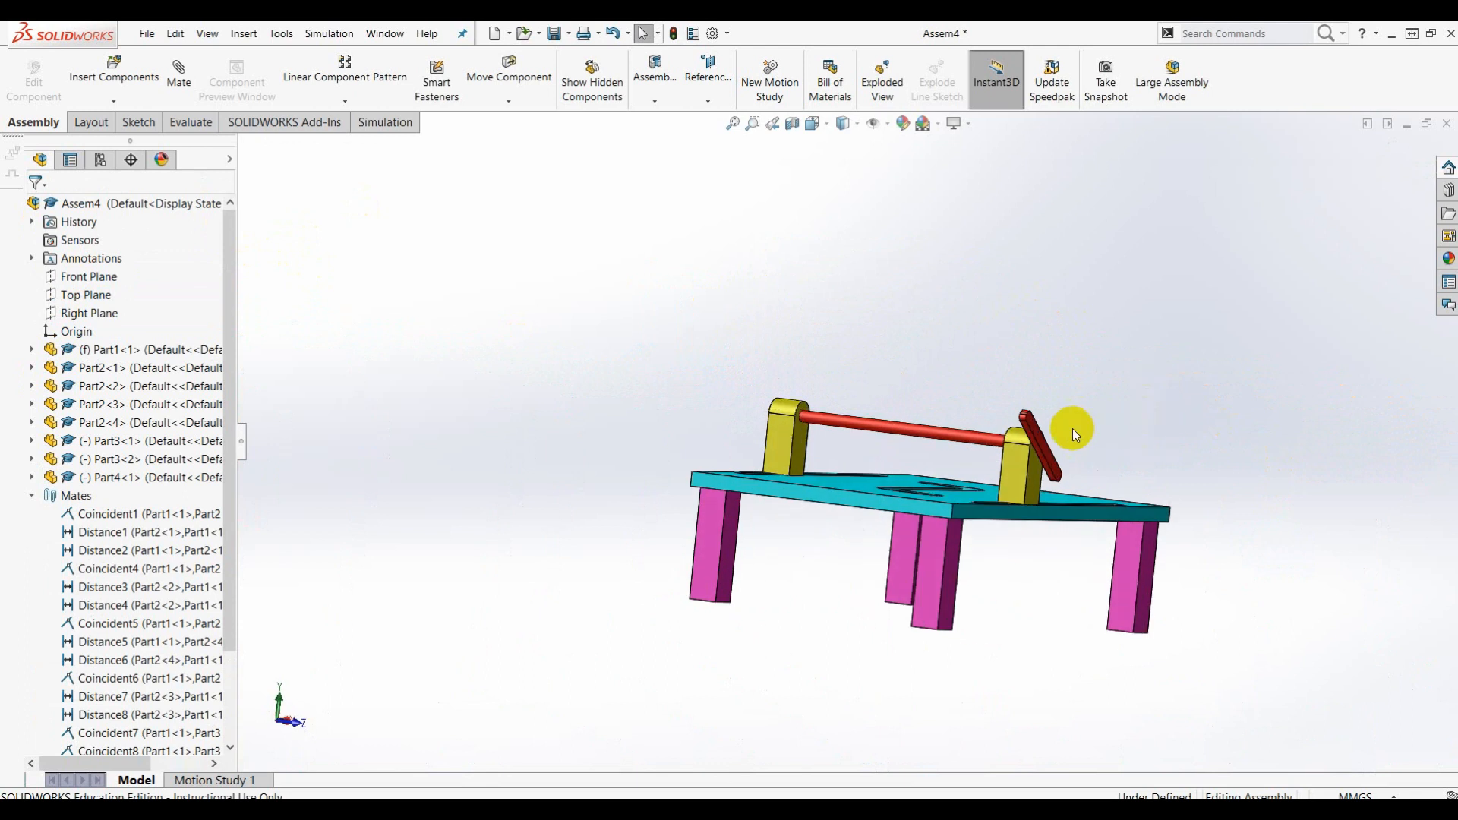
middle_click_drag(1092, 443, 883, 440)
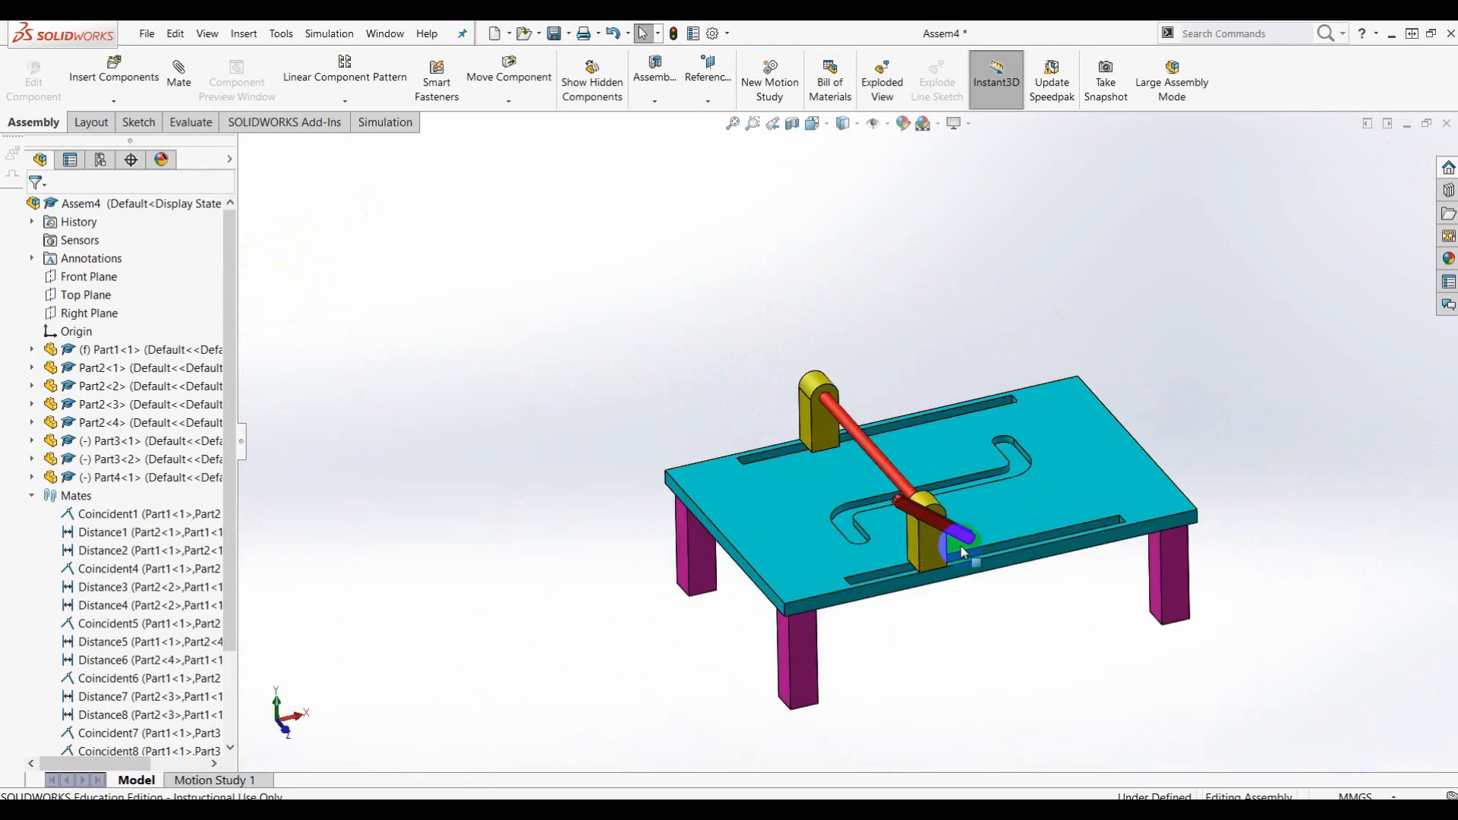
left_click_drag(962, 553, 925, 547)
scroll(969, 522, "down", 5)
left_click(885, 553)
left_click_drag(886, 424, 935, 482)
scroll(1027, 492, "up", 1)
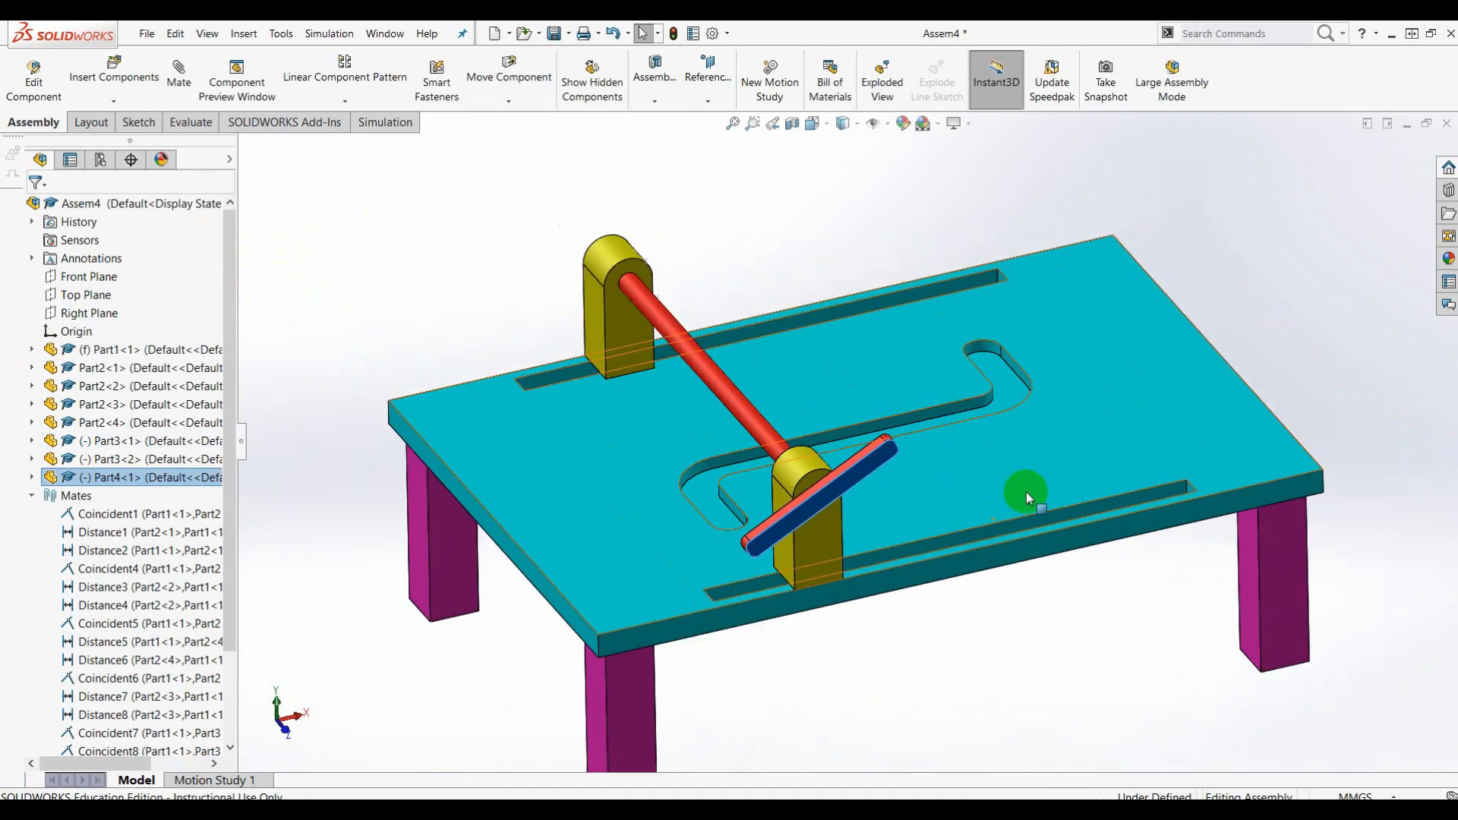
scroll(1027, 498, "up", 2)
left_click(944, 579)
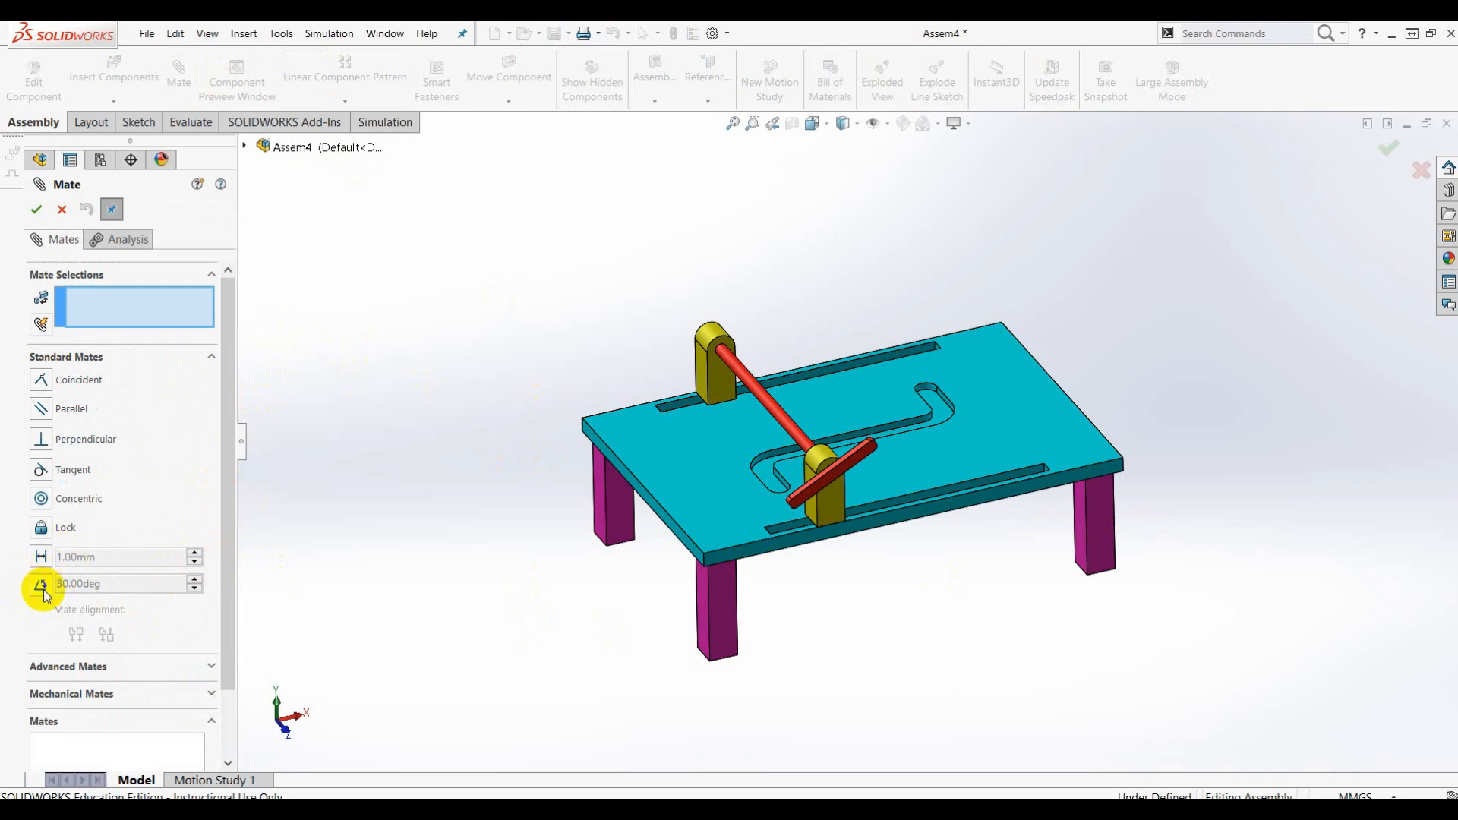
scroll(748, 605, "down", 2)
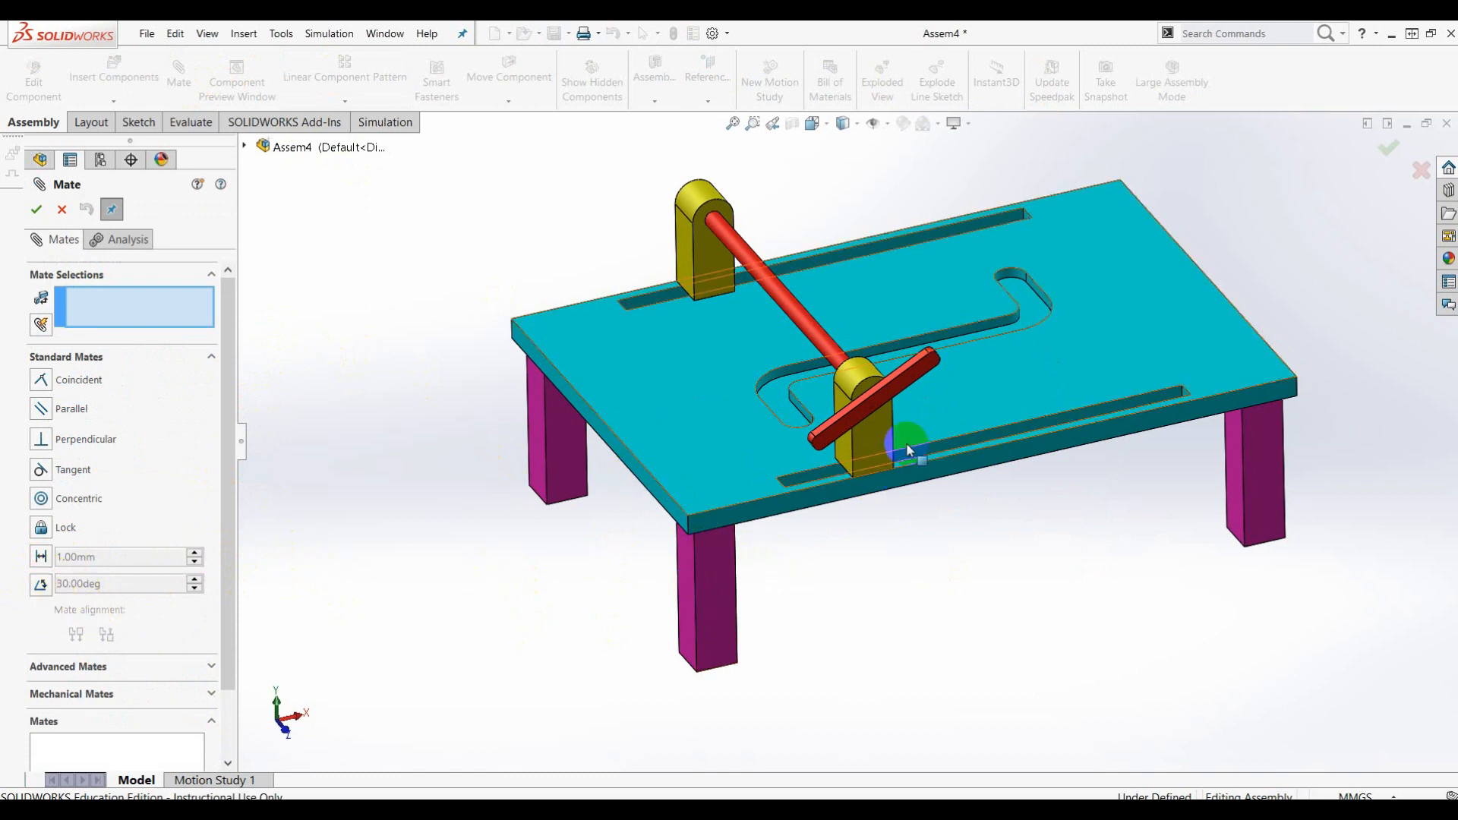
scroll(915, 444, "down", 2)
left_click(61, 210)
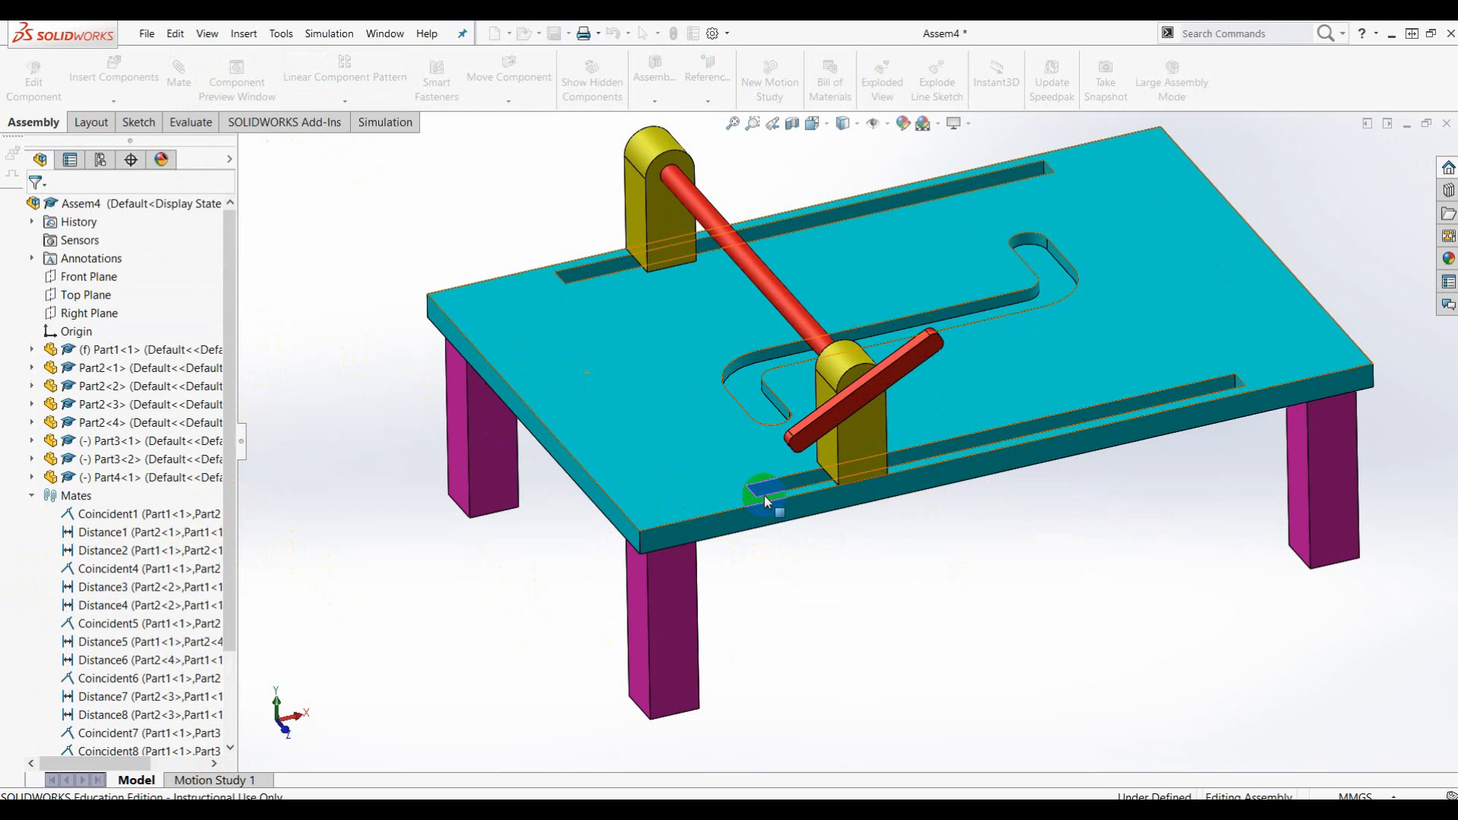
View the assembly normal to the plate's long front side face and swing the Part4 crossbar until it slopes steeply down to the right
left_click(775, 521)
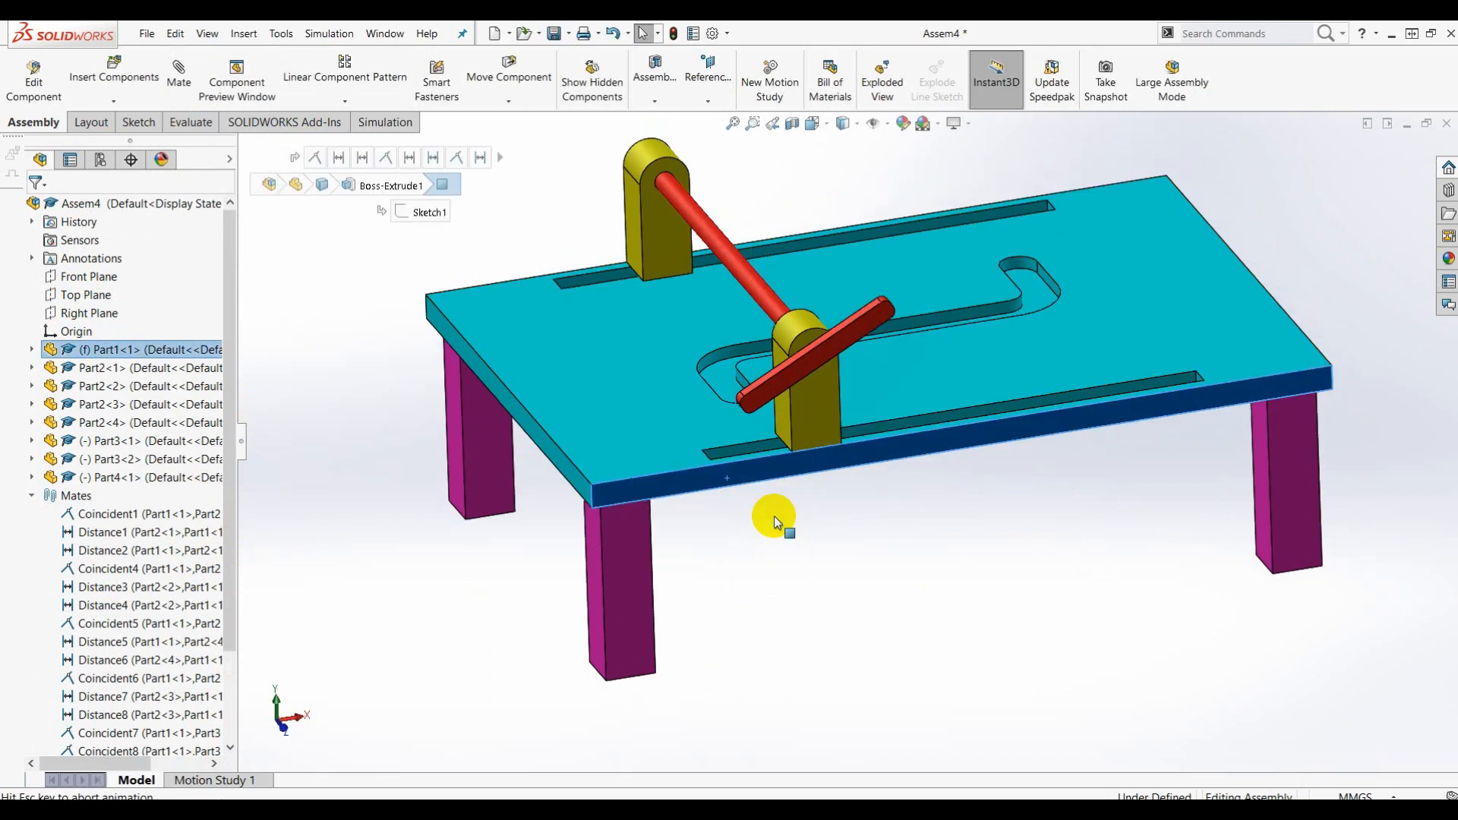
key("ctrl+8")
scroll(780, 347, "down", 2)
left_click_drag(781, 280, 872, 422)
left_click(943, 278)
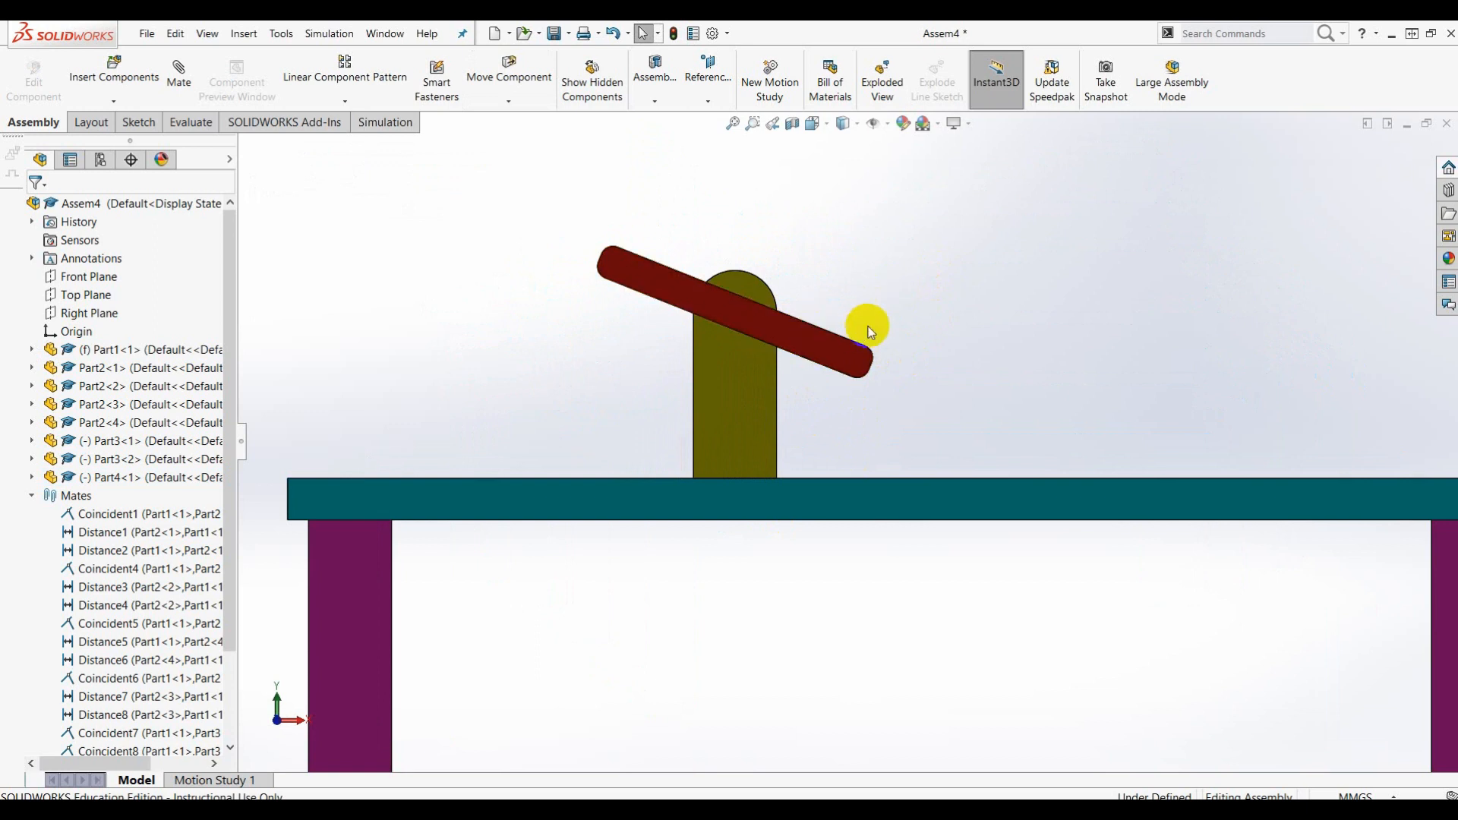
middle_click_drag(872, 306, 893, 316)
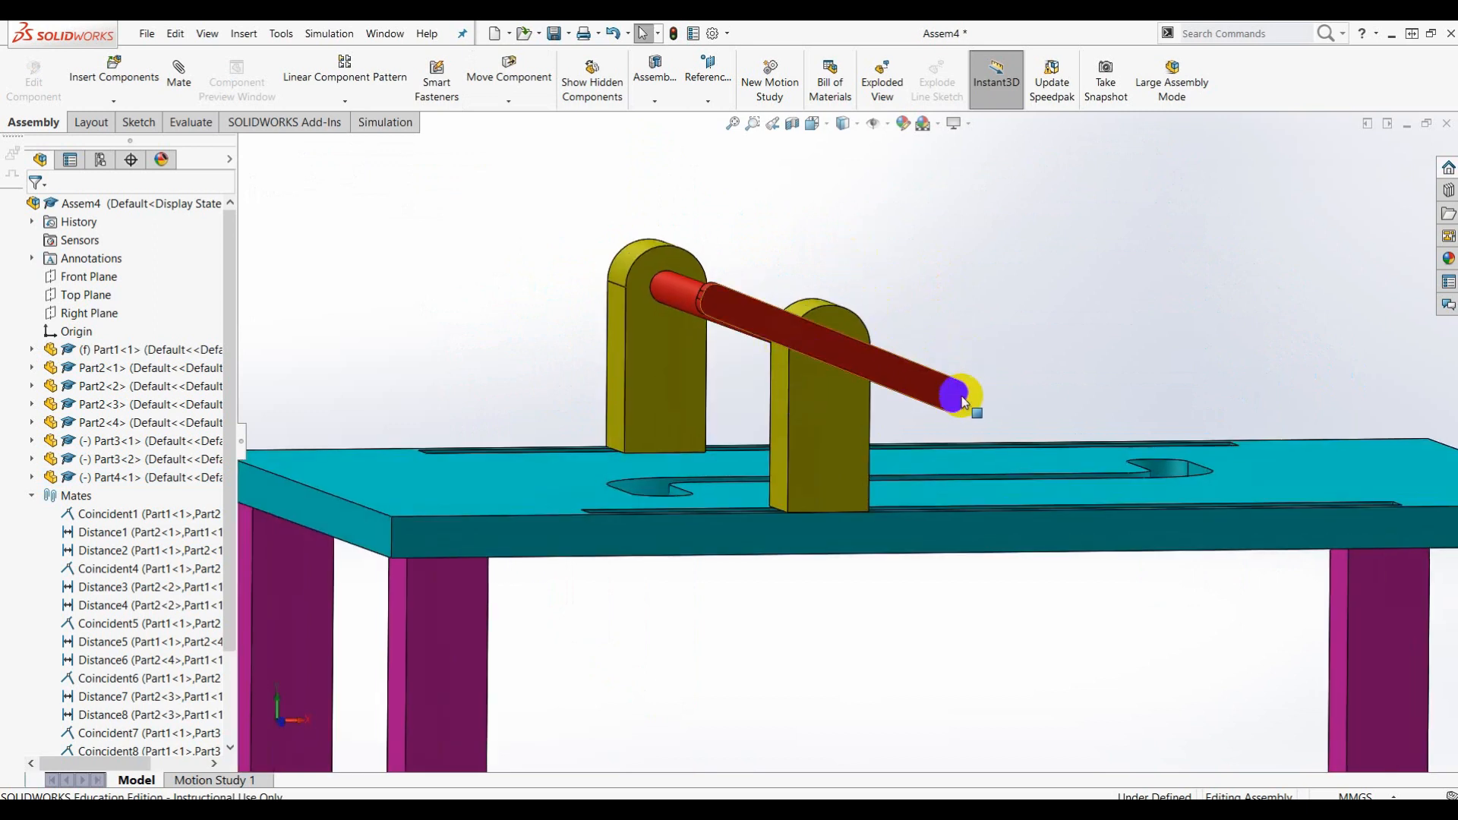
mouse_move(961, 402)
left_mouse_down()
mouse_move(954, 357)
mouse_move(874, 330)
mouse_move(976, 339)
mouse_move(978, 463)
mouse_move(977, 417)
left_mouse_up()
left_click(1016, 248)
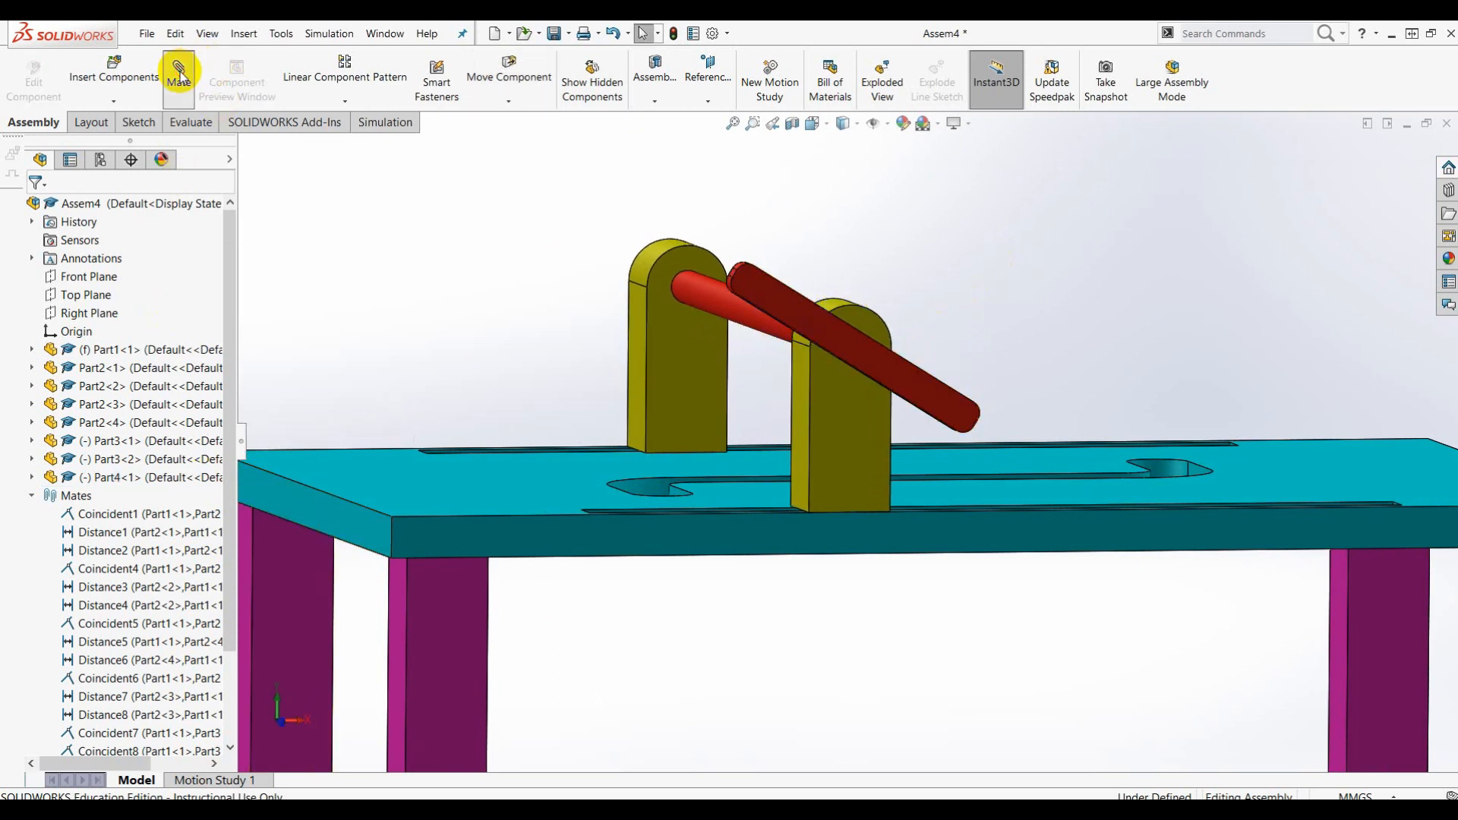
Add a 45° angle mate between the Part4 crossbar's lower long side face and Part1's top face
mouse_move(945, 299)
middle_mouse_down()
mouse_move(976, 238)
mouse_move(965, 286)
middle_mouse_up()
scroll(964, 286, "down", 4)
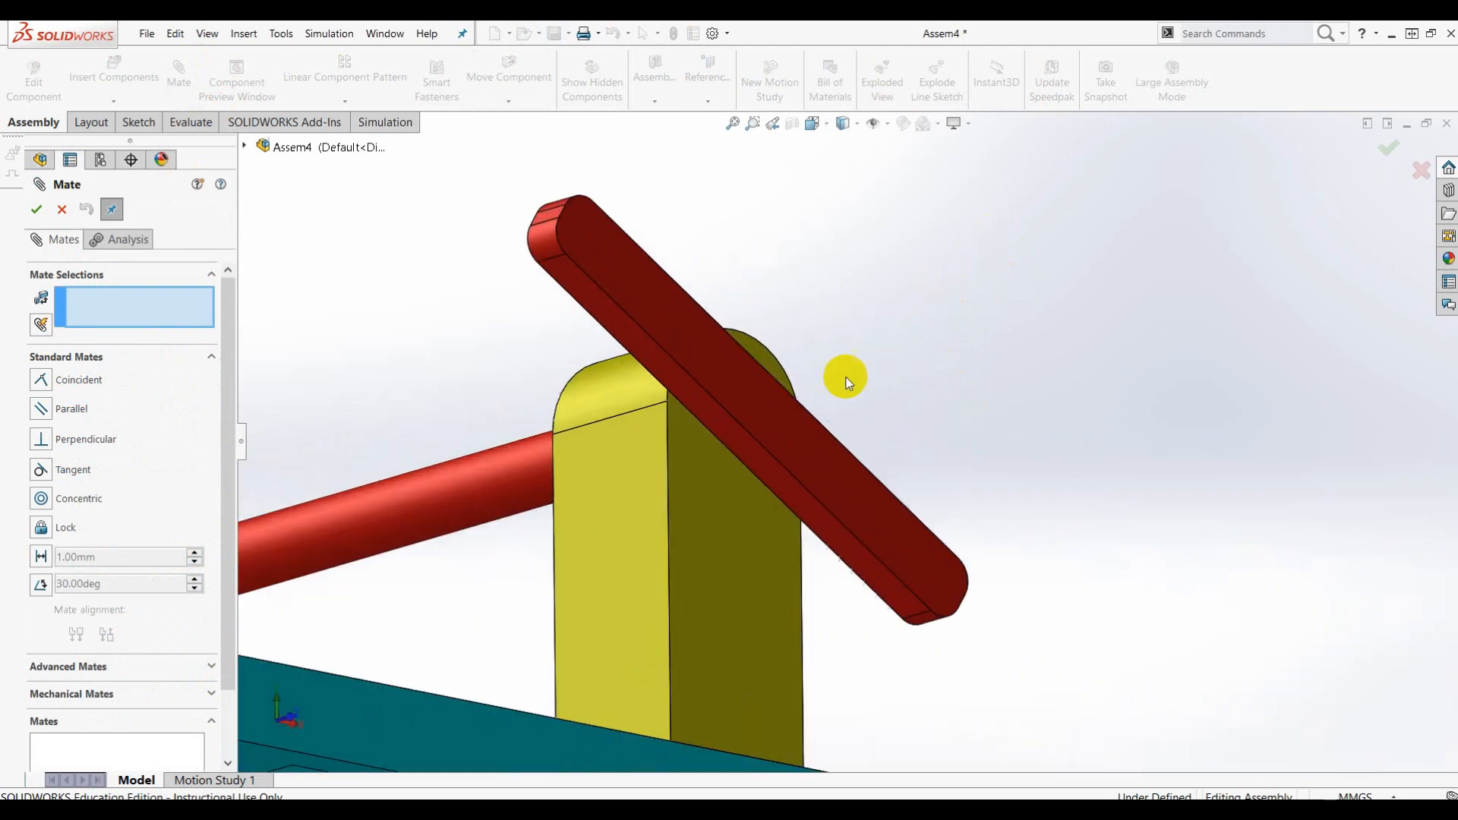
left_click(585, 296)
scroll(983, 366, "up", 2)
scroll(973, 403, "up", 1)
middle_click_drag(1015, 351, 1004, 437)
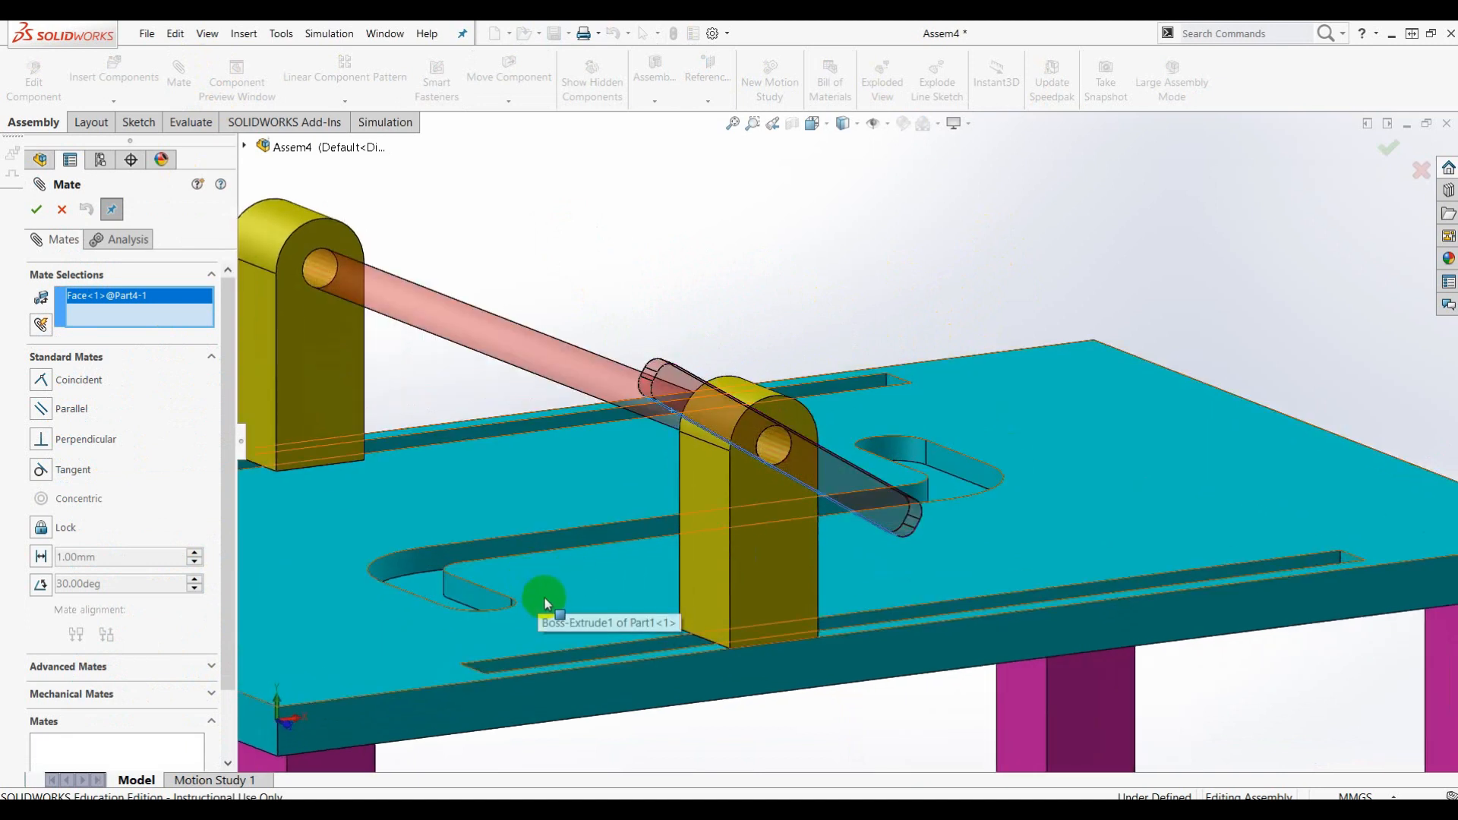
left_click(40, 587)
type("45")
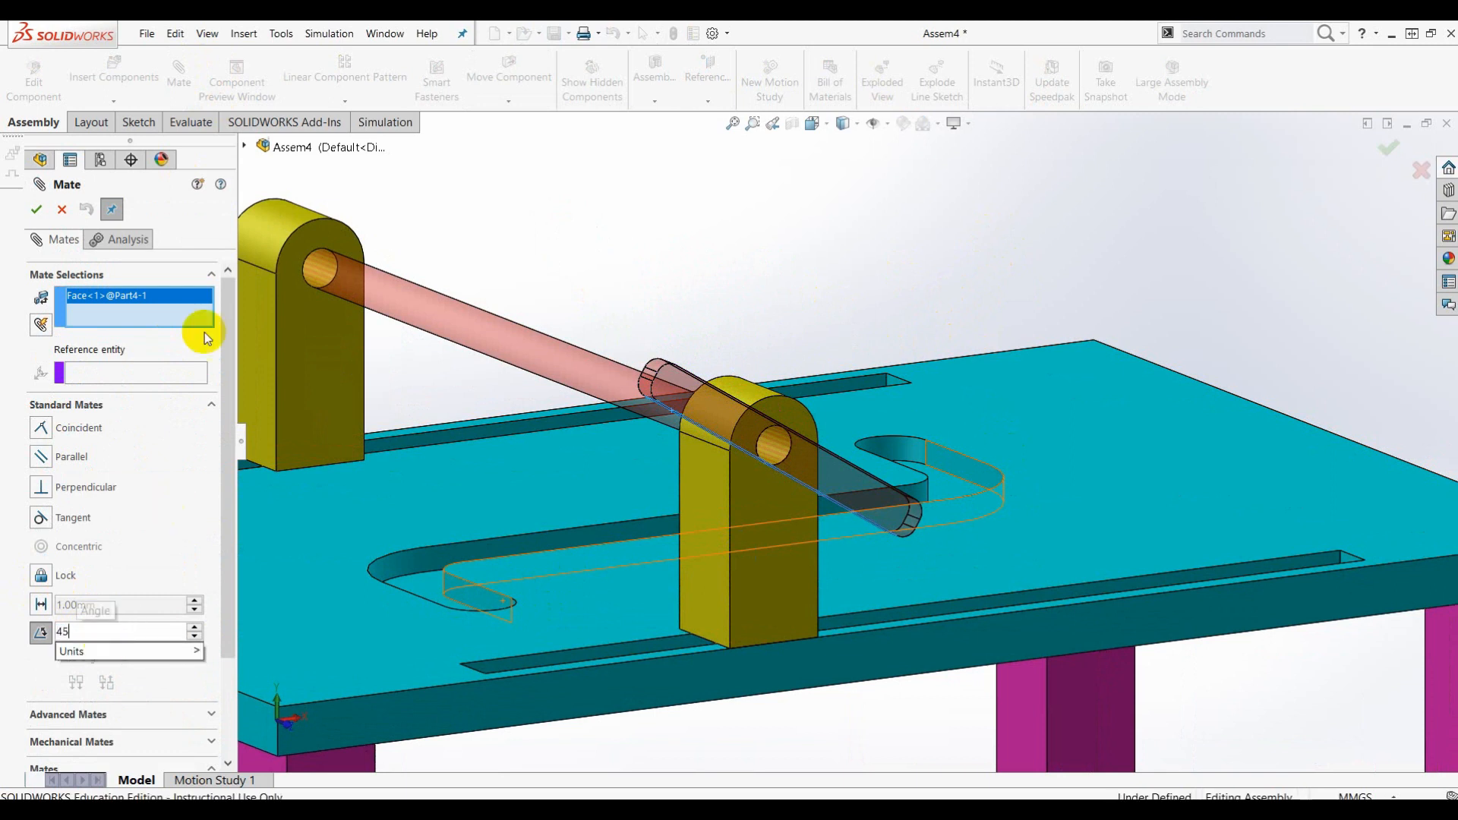
left_click(571, 613)
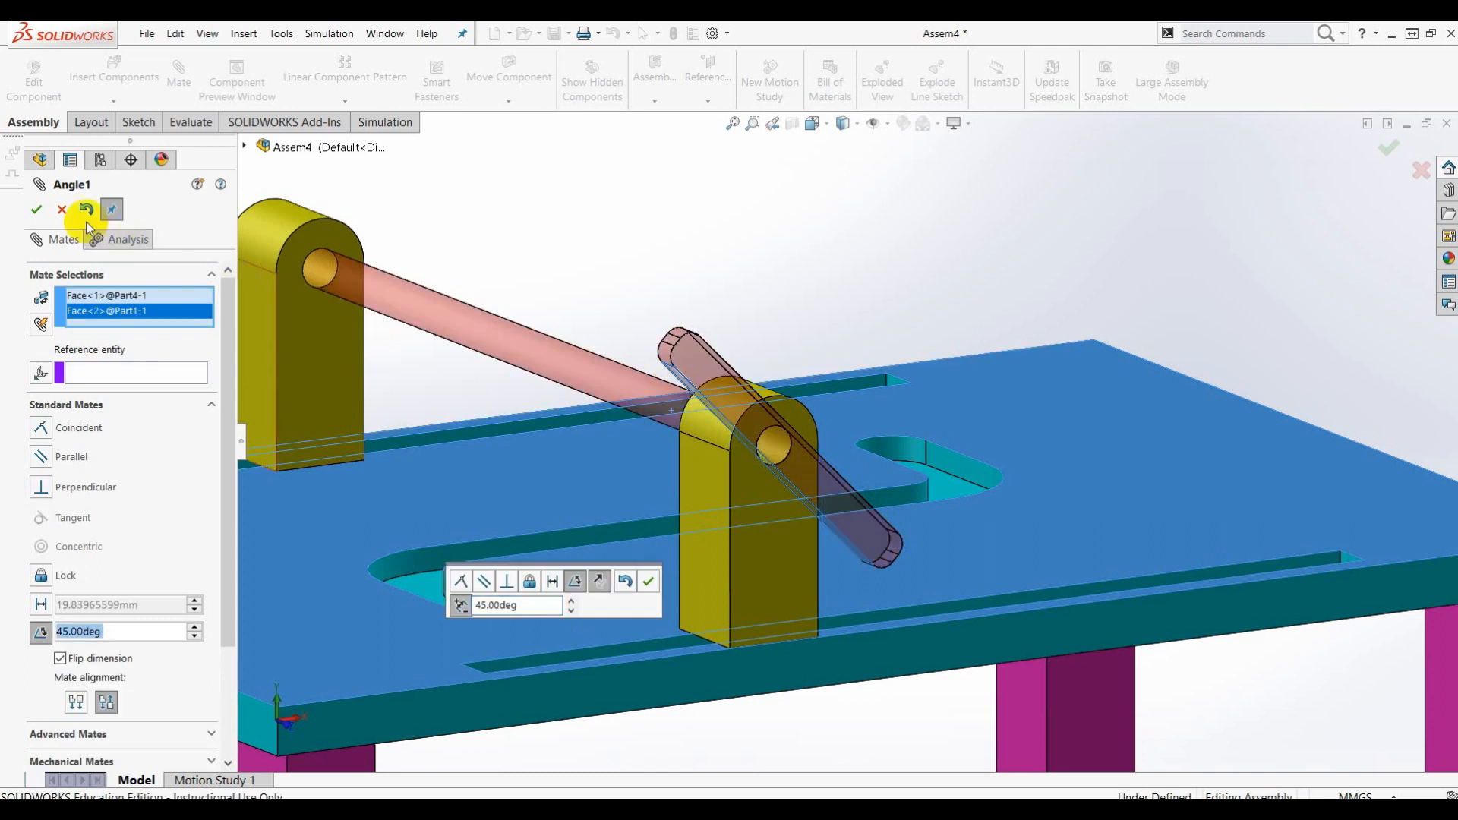
left_click(34, 212)
left_click(32, 216)
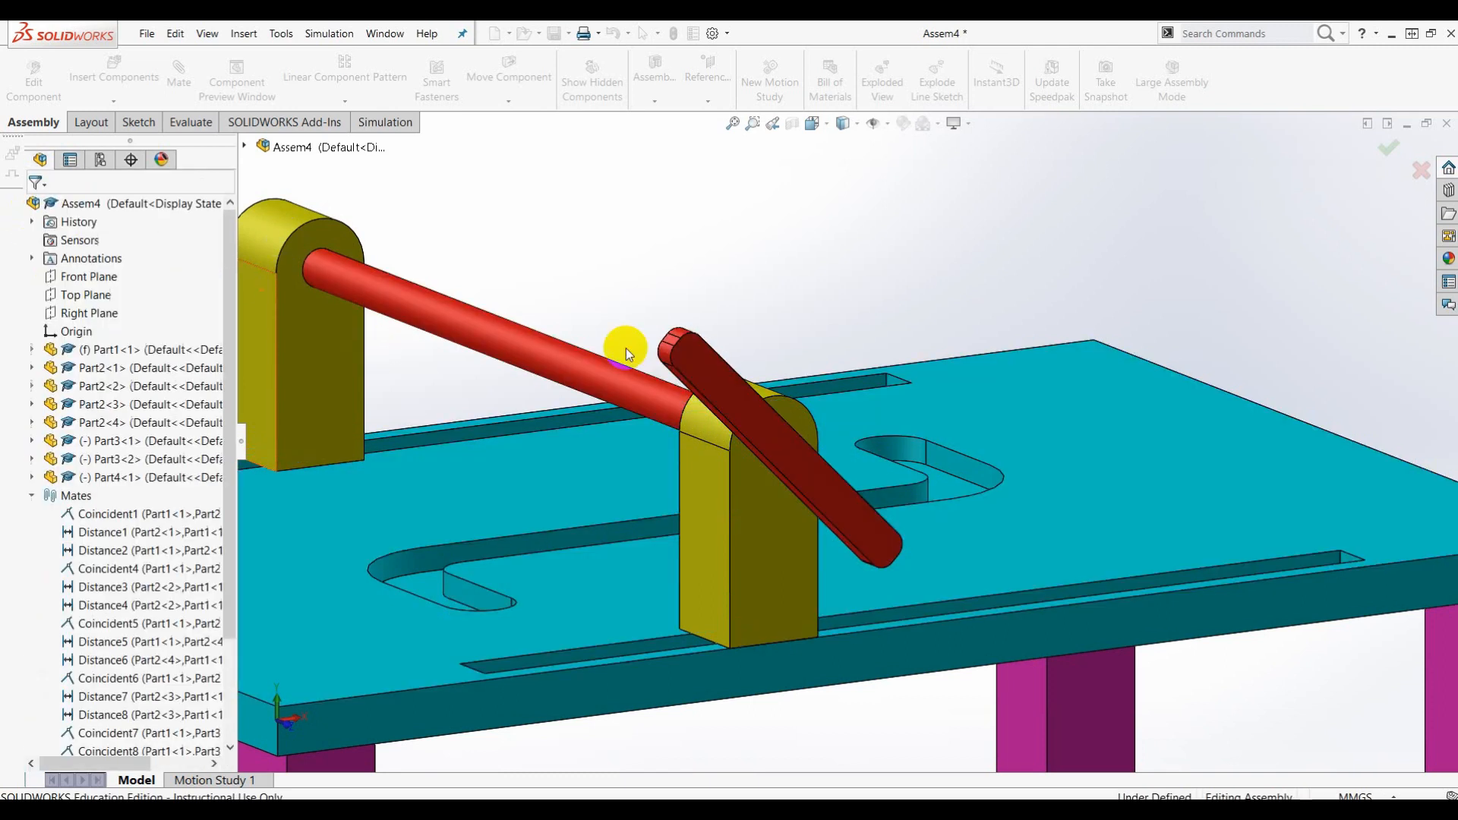
Examine the crossbar's slope from the front and measure between its lower long side face and the plate's top face
left_click(604, 684)
key("ctrl+8")
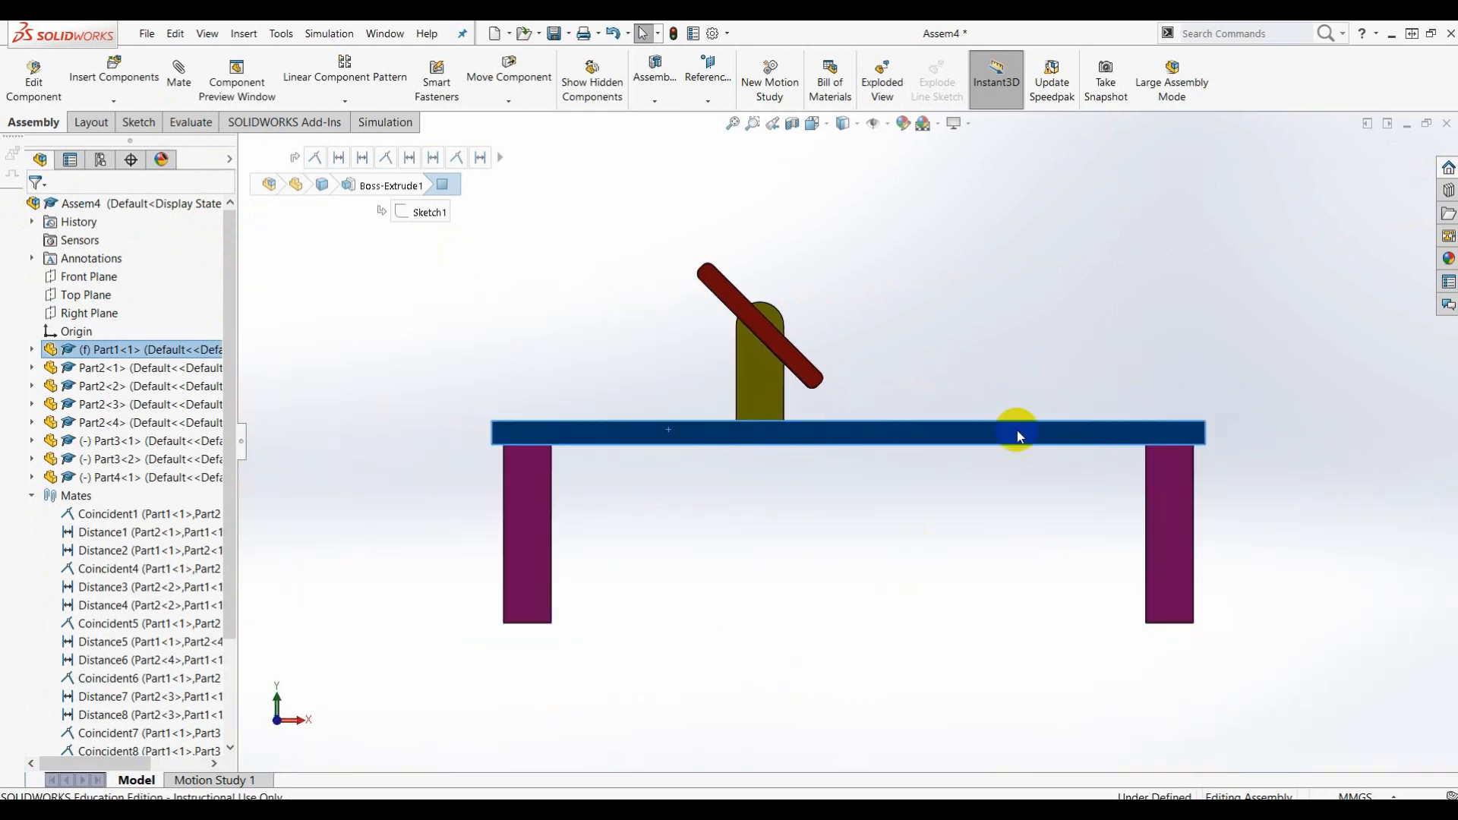
left_click(879, 309)
scroll(768, 339, "down", 3)
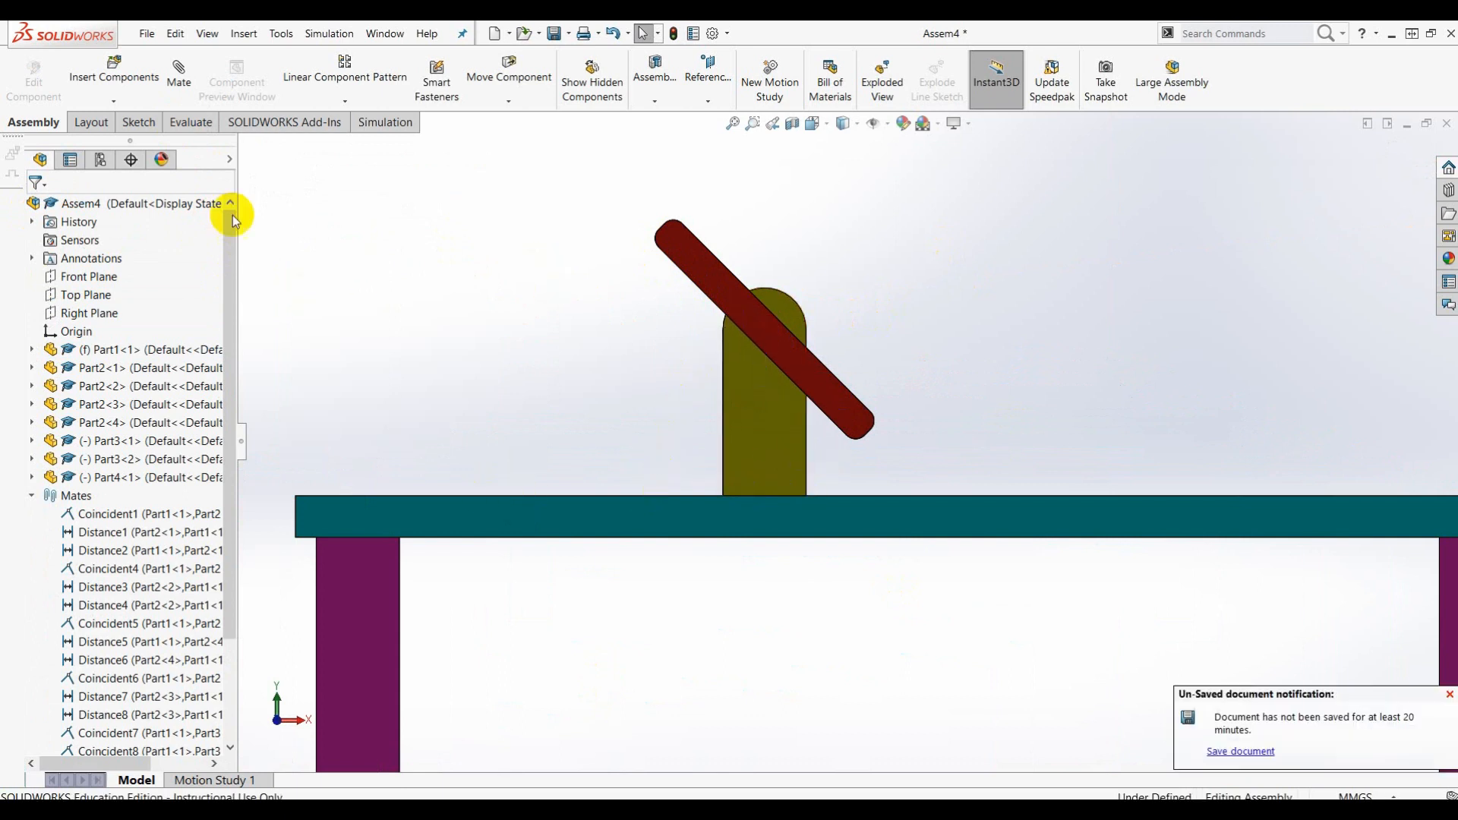
left_click(192, 123)
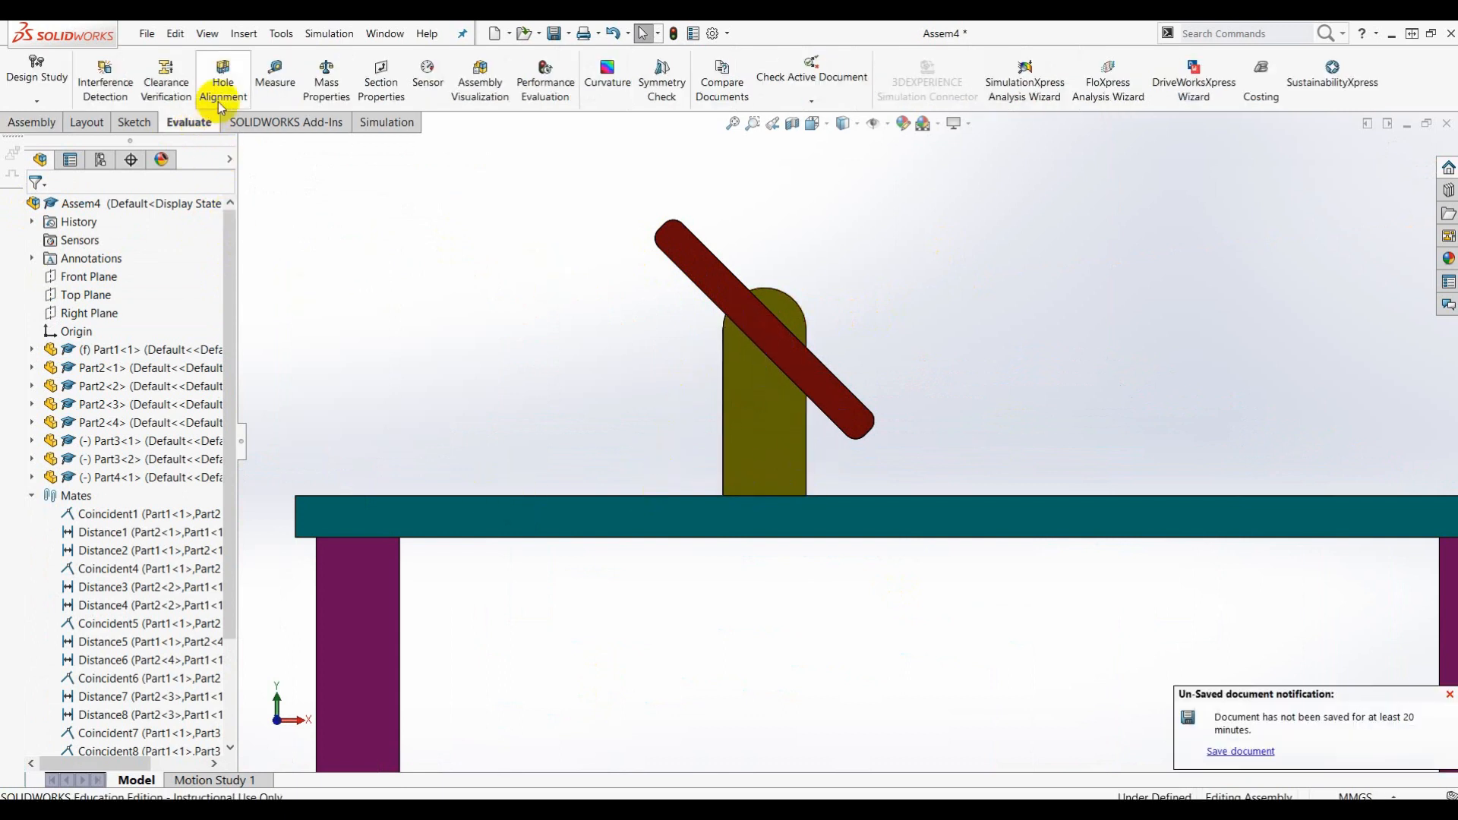
left_click(283, 90)
middle_click_drag(881, 250, 909, 277)
middle_click_drag(784, 295, 859, 240)
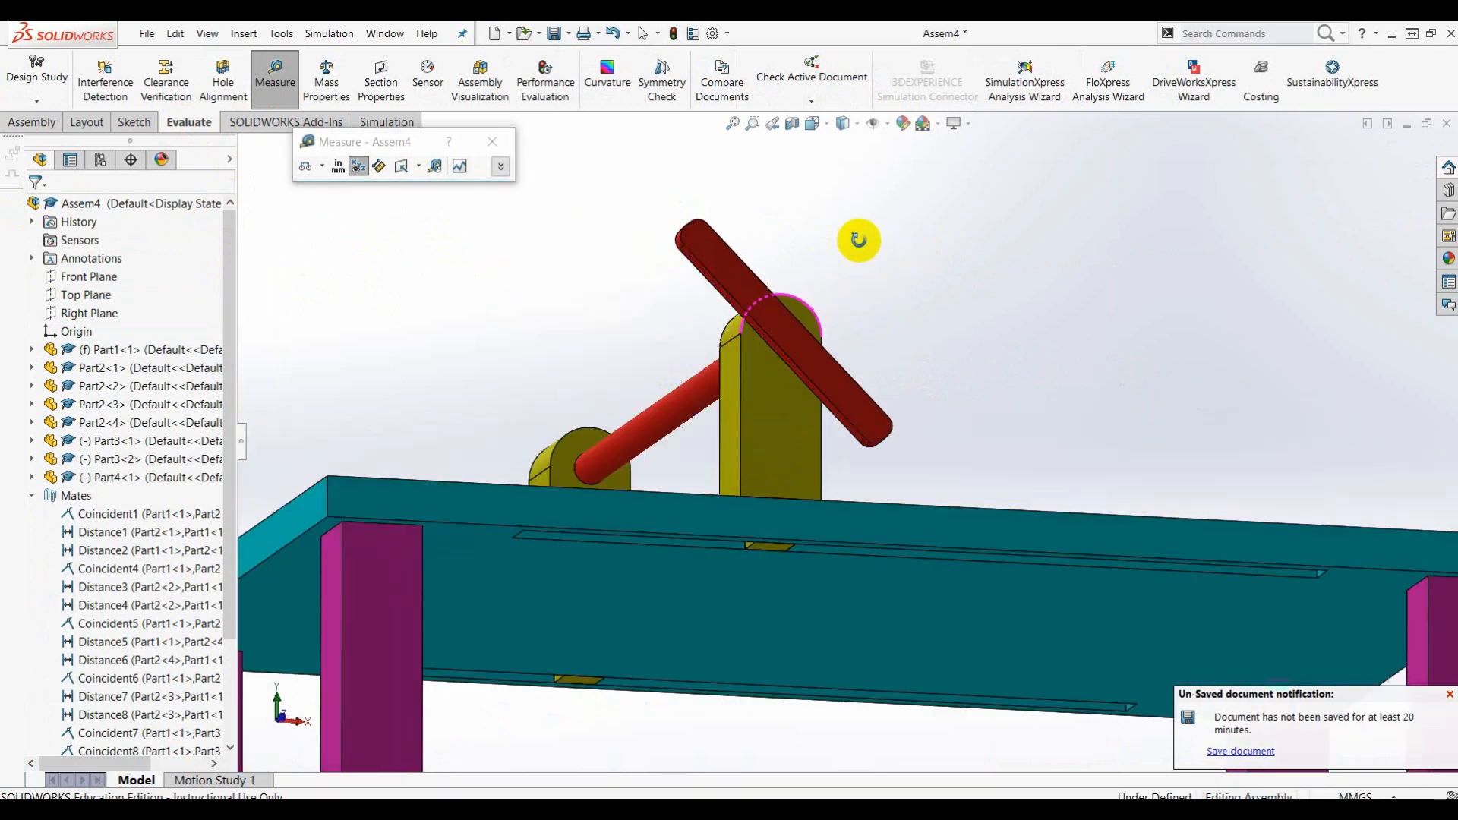
scroll(732, 303, "down", 2)
left_click(724, 289)
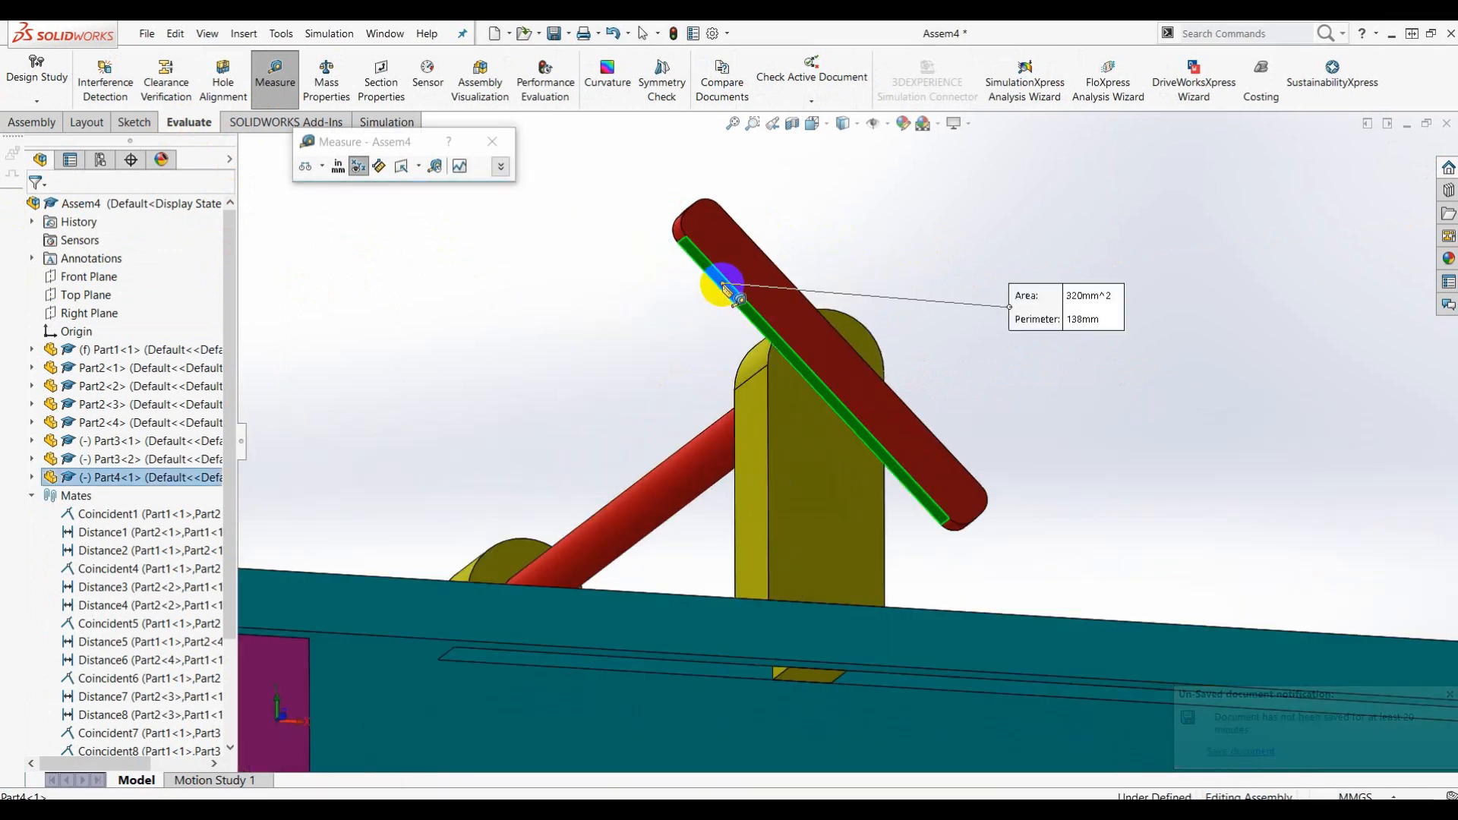
middle_click_drag(612, 316, 482, 592)
left_click(486, 596)
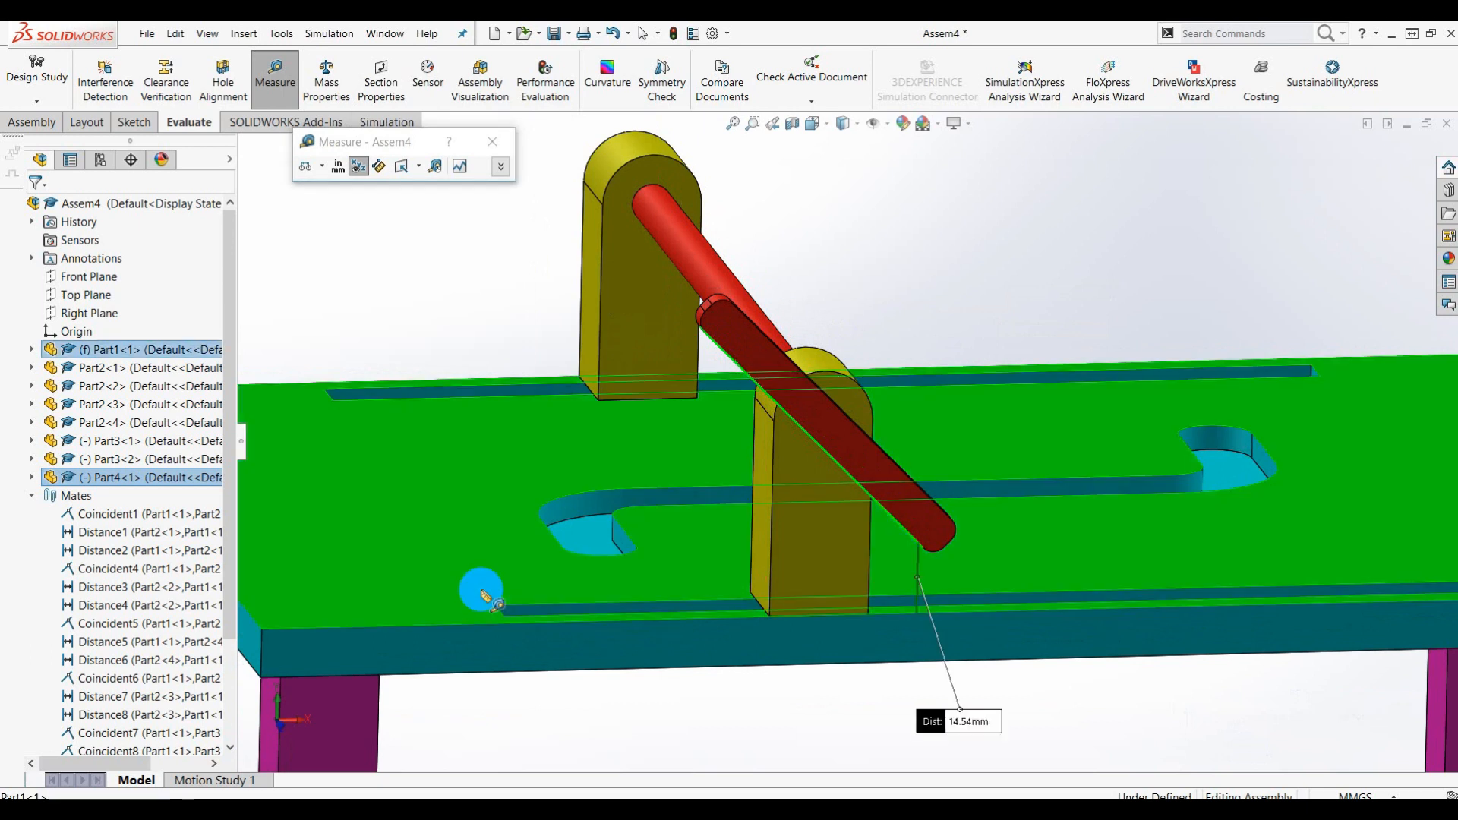
left_click(948, 224)
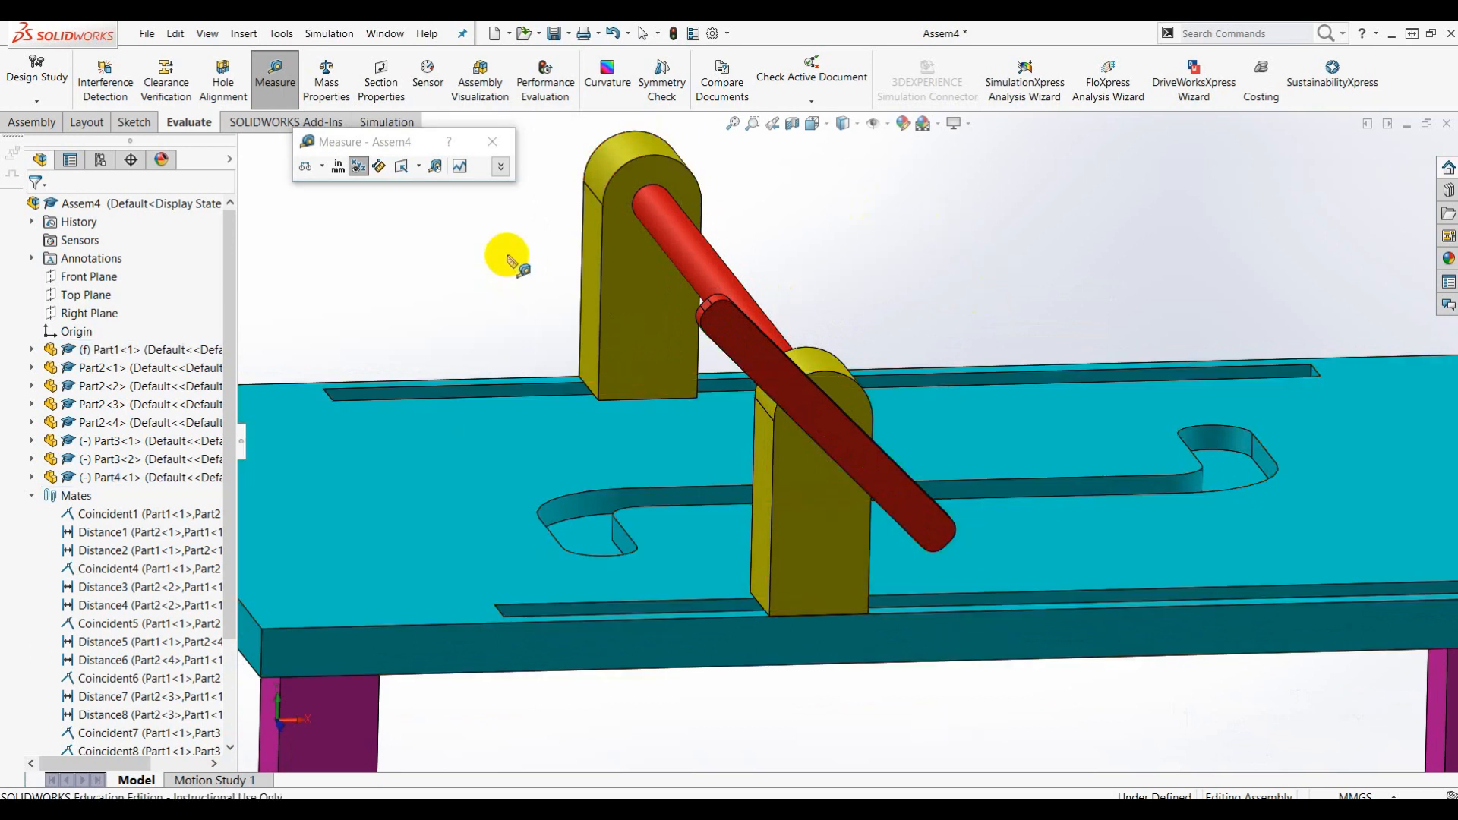
left_click(499, 144)
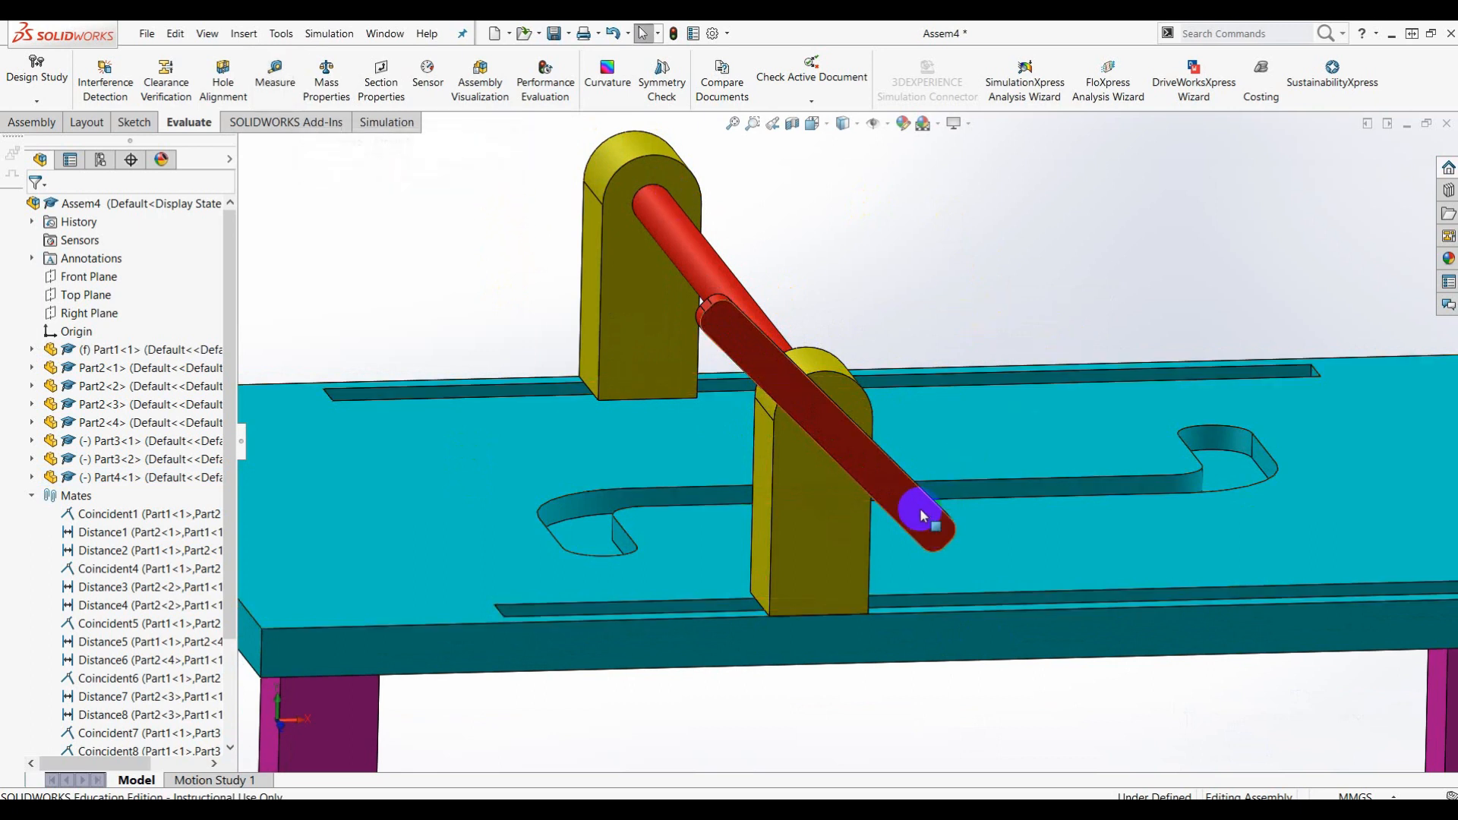
Examine the crossbar's tilt against the near bracket in a view normal to the plate's long front side face
left_click(913, 637)
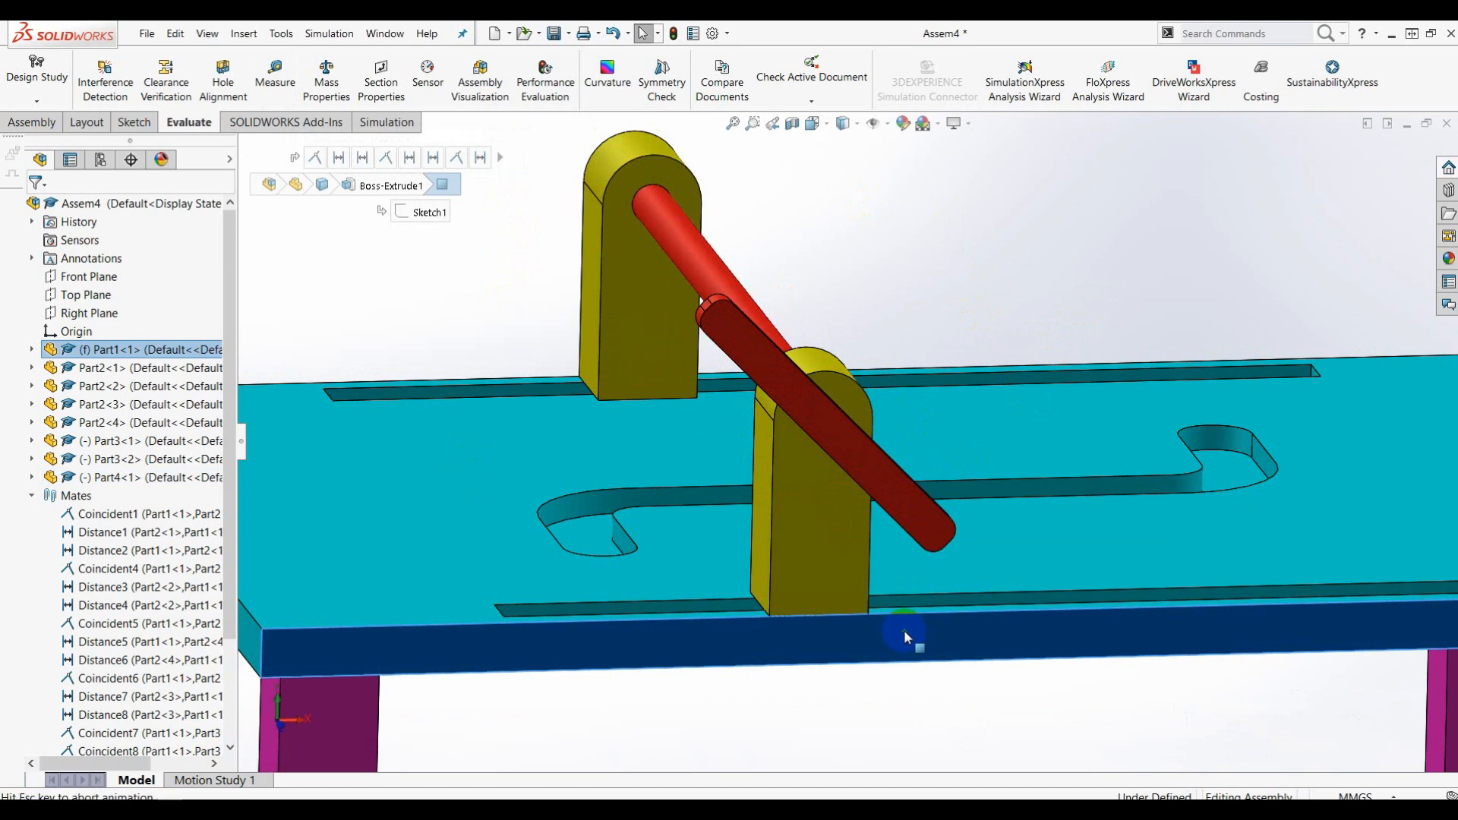
key("ctrl+8")
left_click(939, 341)
scroll(859, 328, "down", 3)
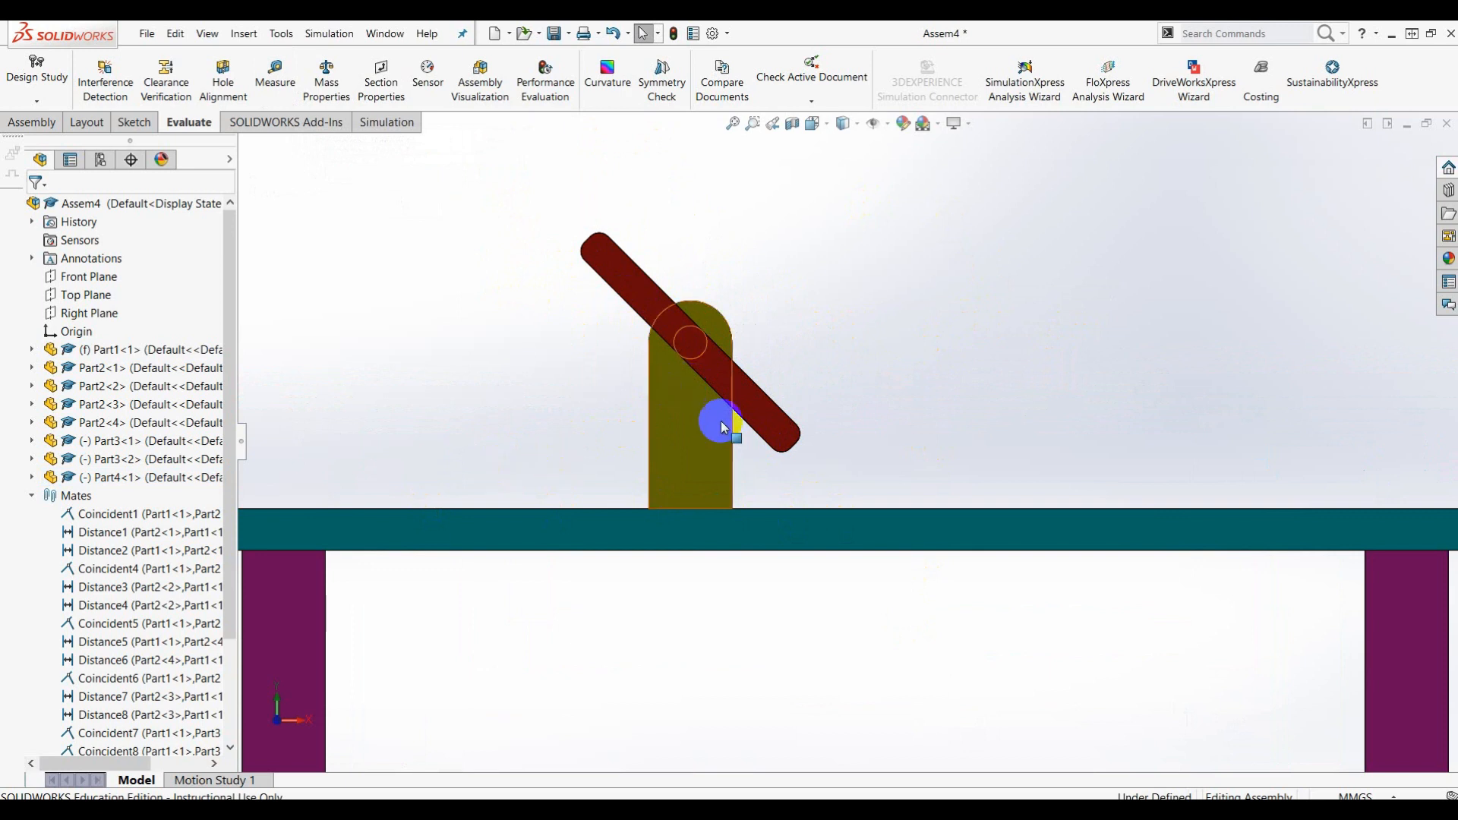
scroll(716, 416, "up", 3)
scroll(759, 414, "down", 3)
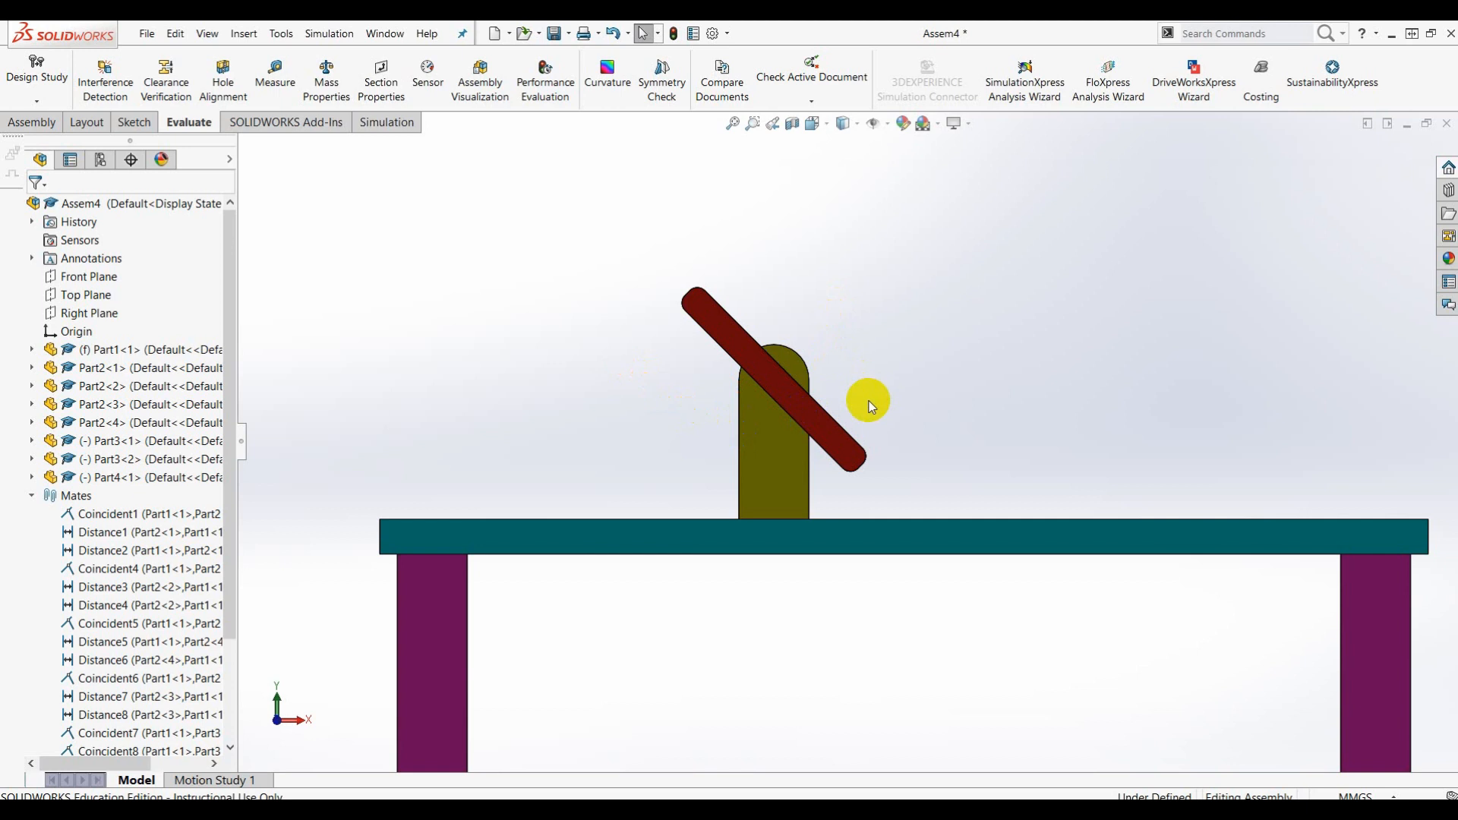
scroll(868, 401, "up", 3)
middle_click_drag(870, 376, 895, 396)
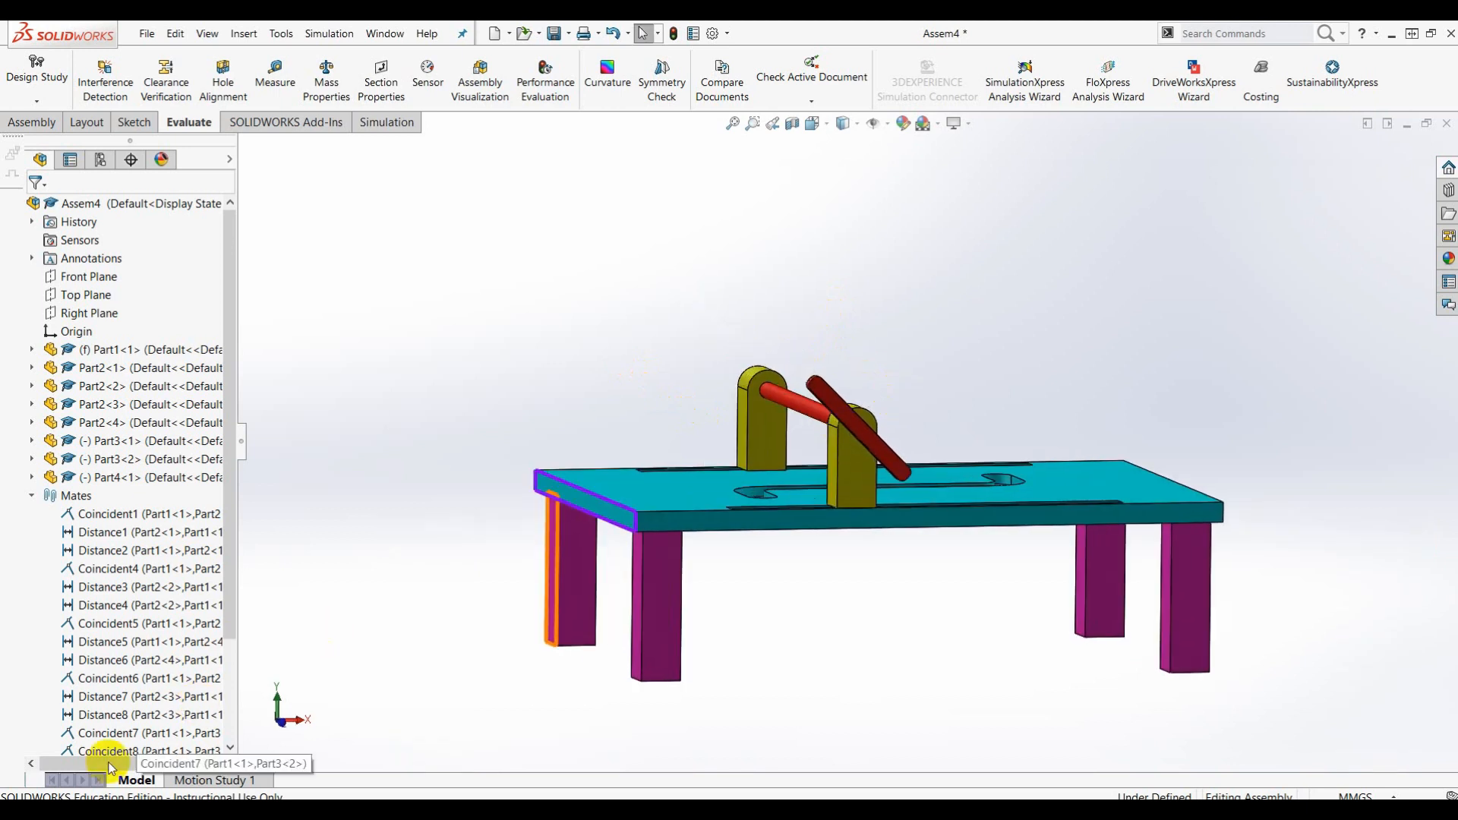
Delete the Angle1 mate between Part4 and Part1
scroll(221, 600, "down", 3)
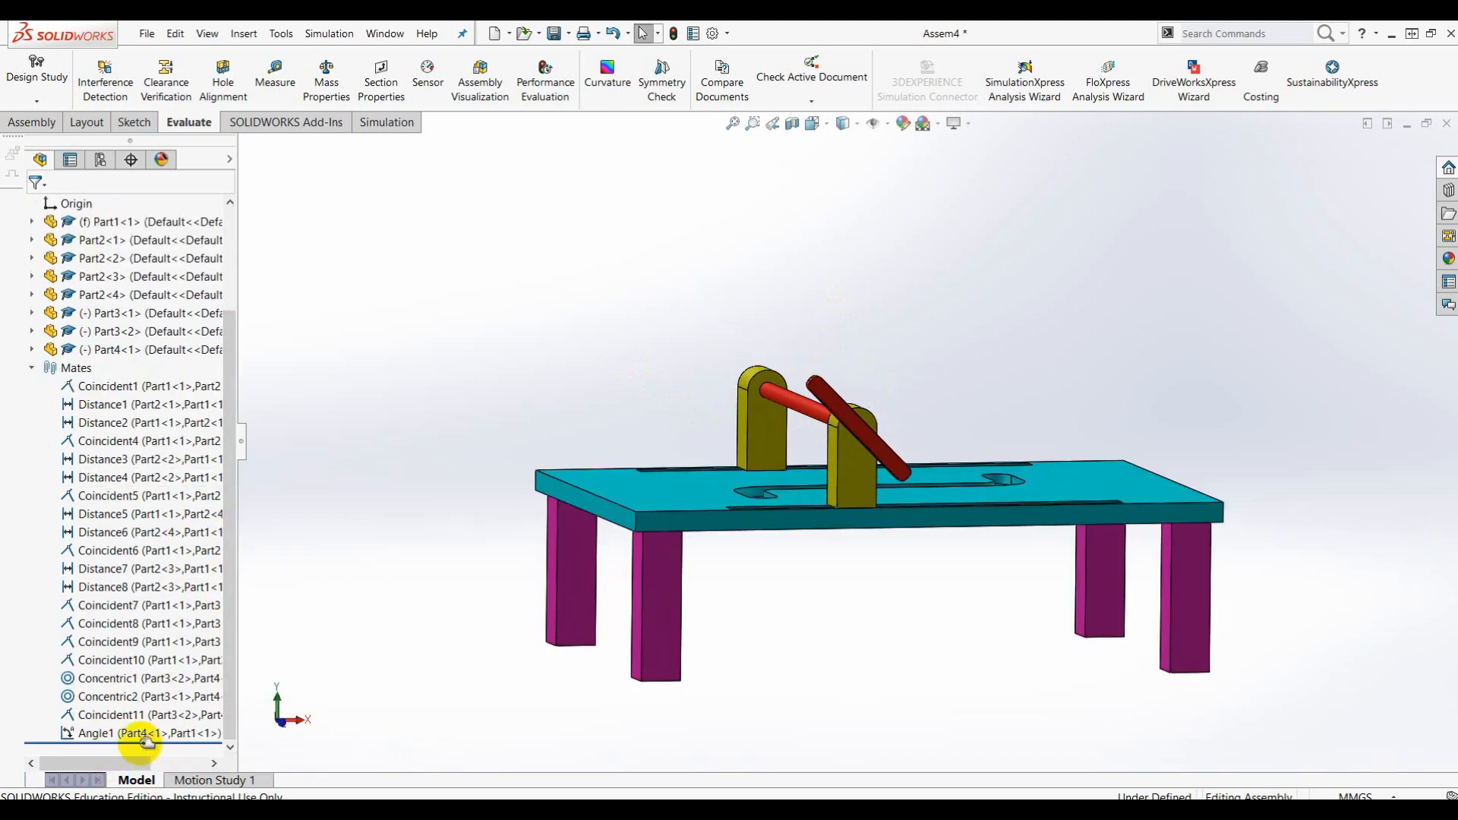
scroll(874, 478, "down", 2)
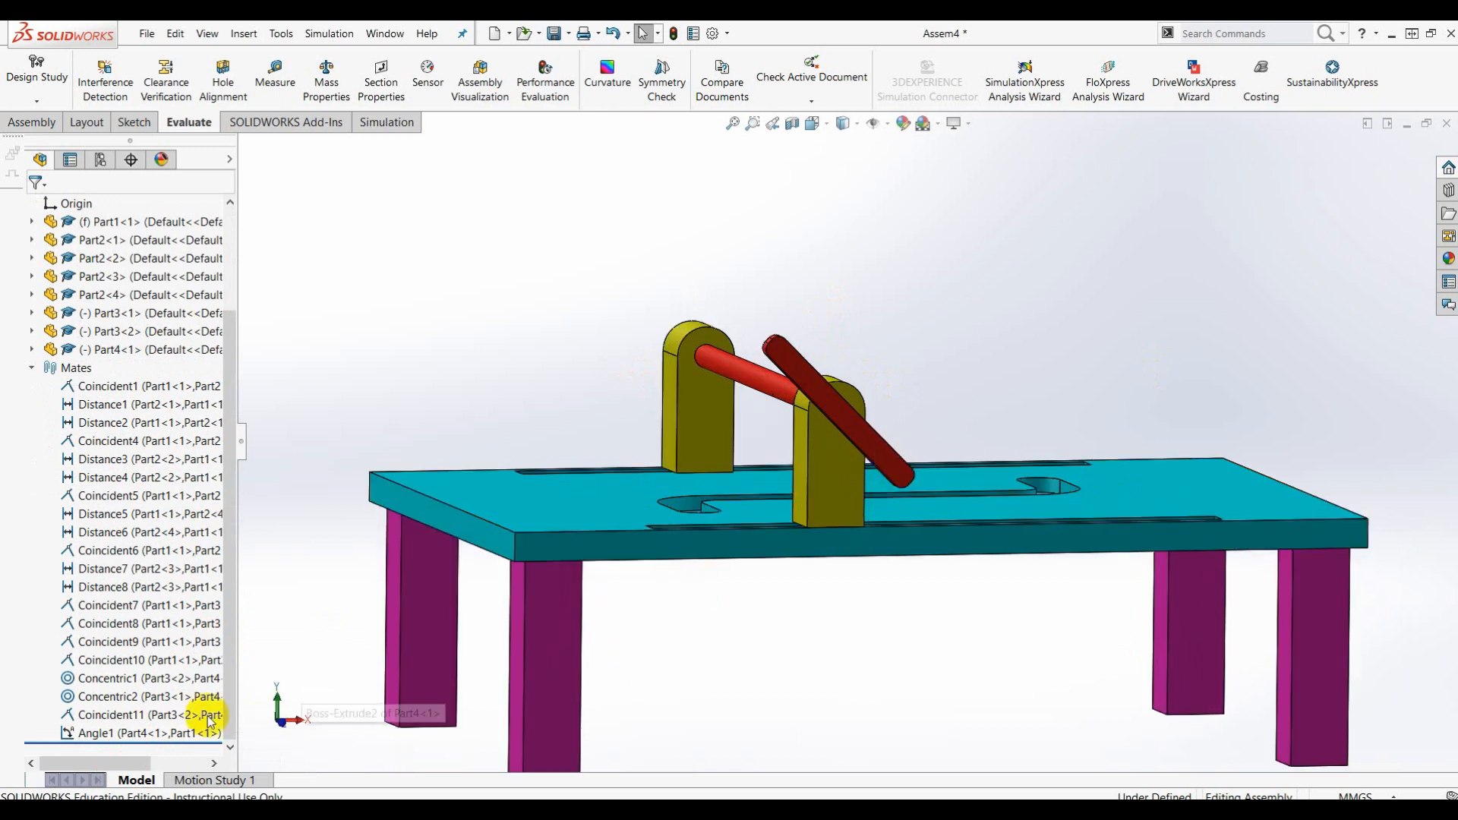
left_click(109, 734)
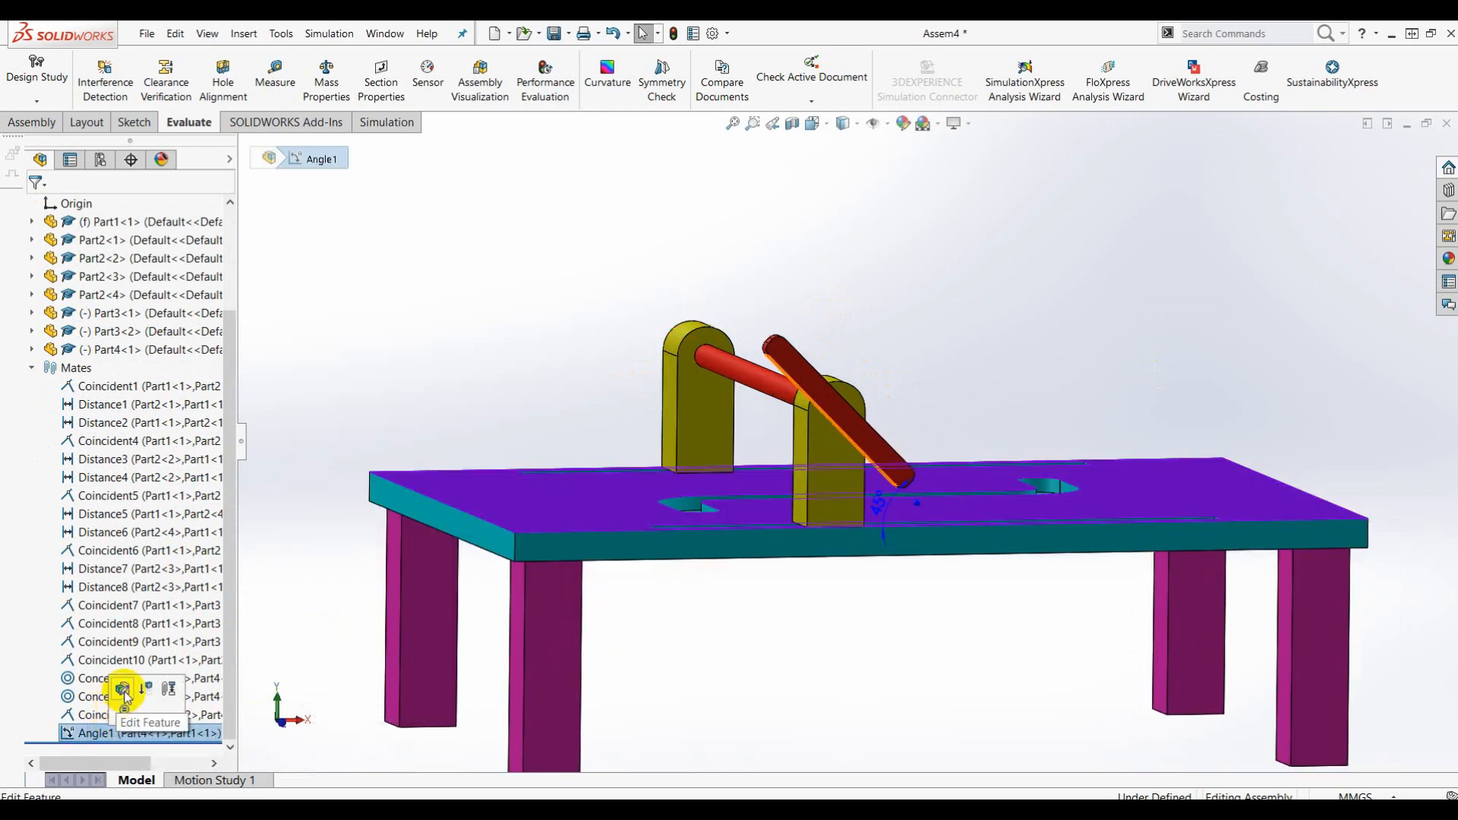
right_click(97, 735)
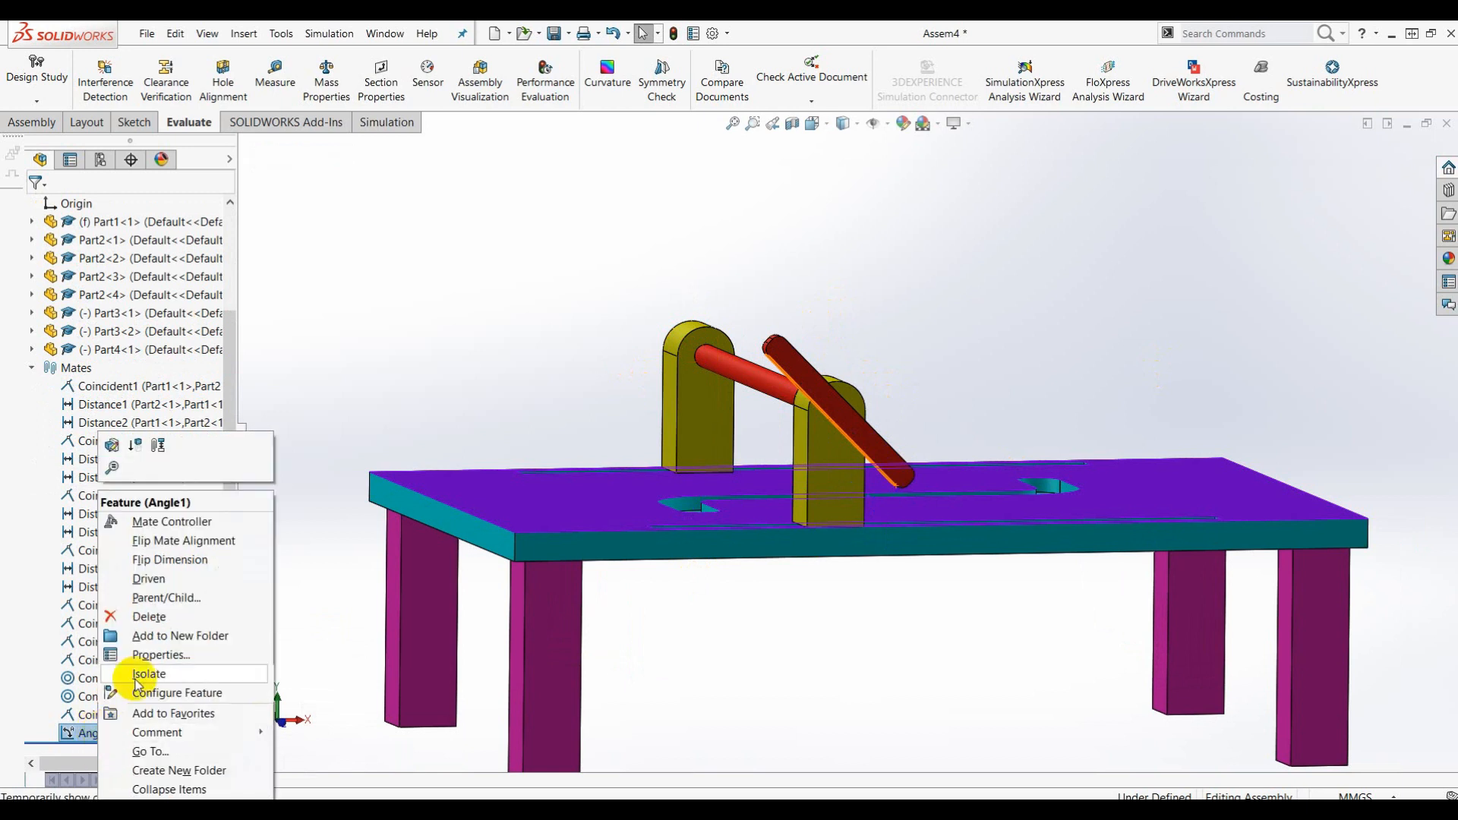
left_click(145, 619)
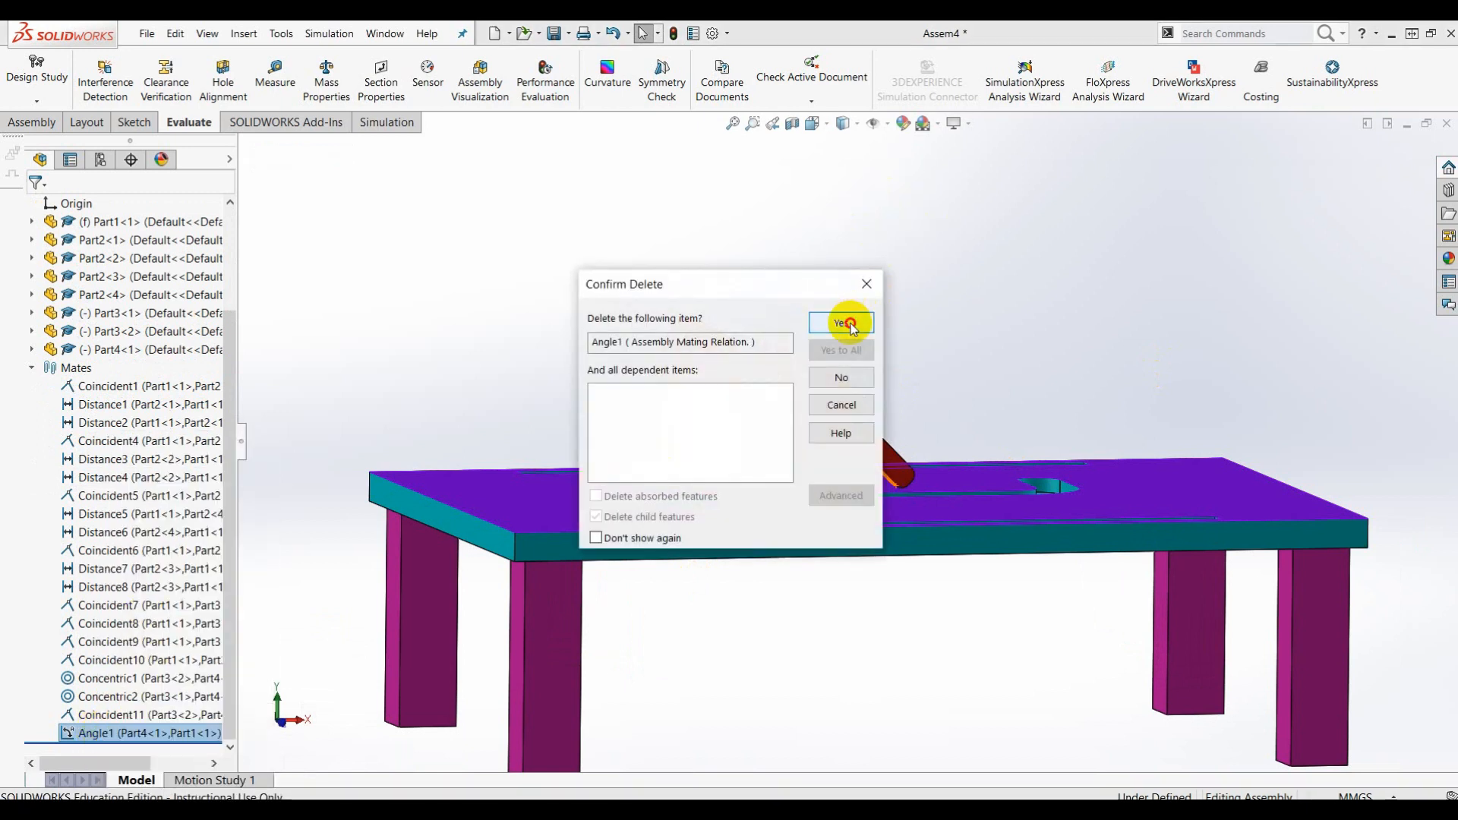
left_click(844, 323)
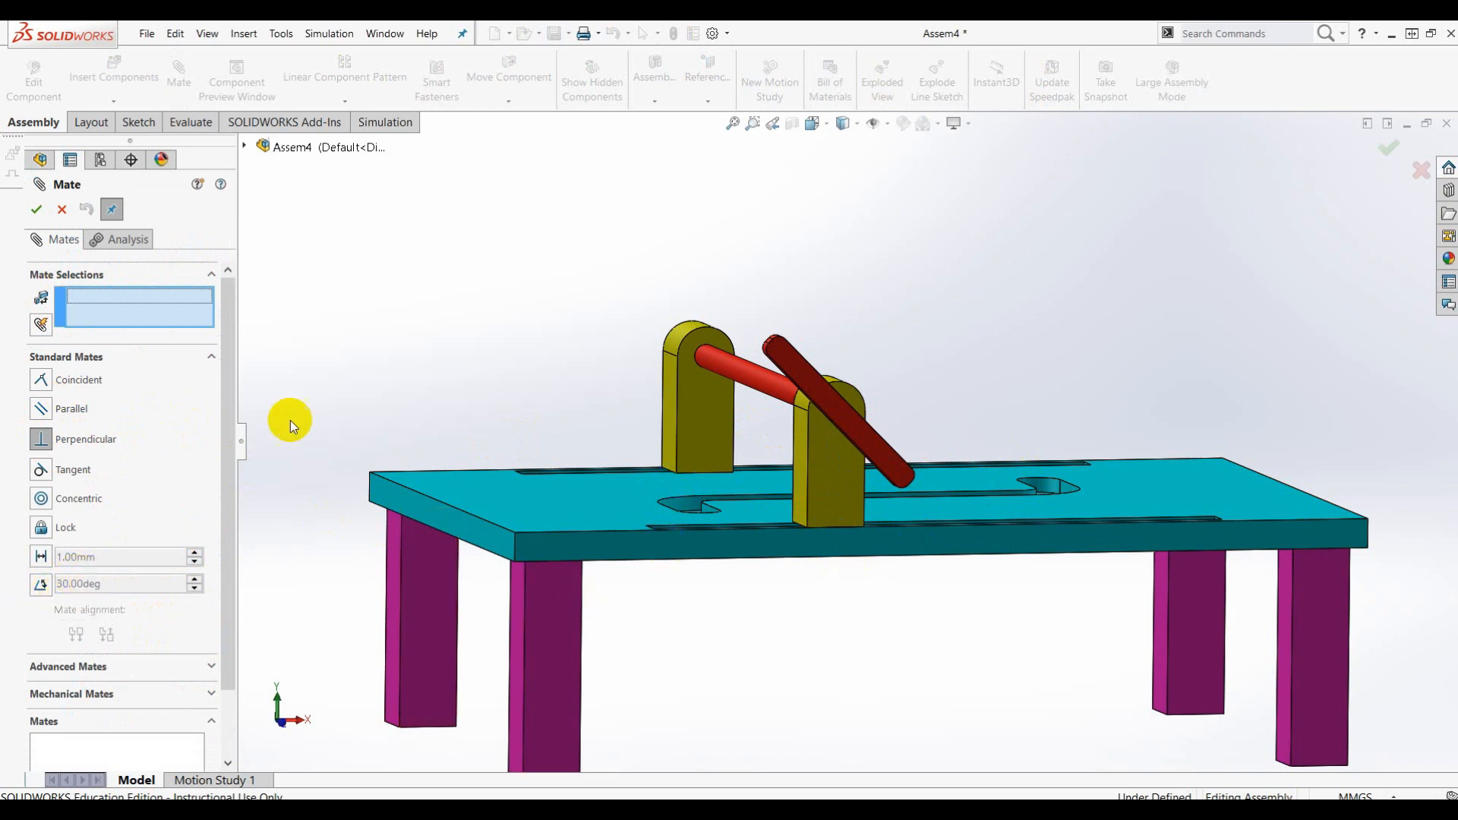
Add a perpendicular mate between the Part4 crossbar's long narrow side face and Part1's top face
middle_click_drag(887, 469, 945, 329)
scroll(941, 326, "down", 3)
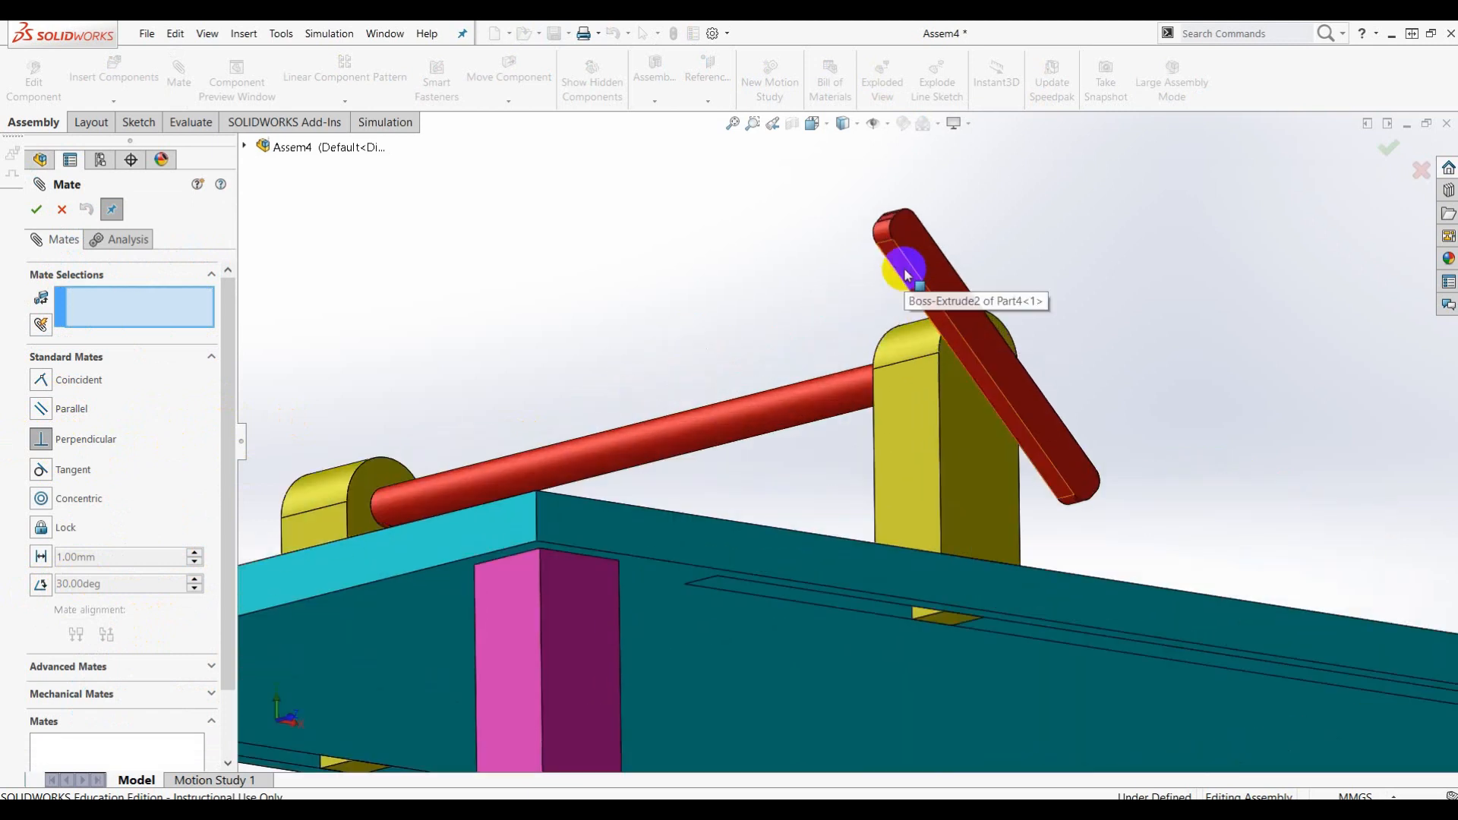
left_click(916, 313)
middle_click_drag(1099, 288, 1088, 427)
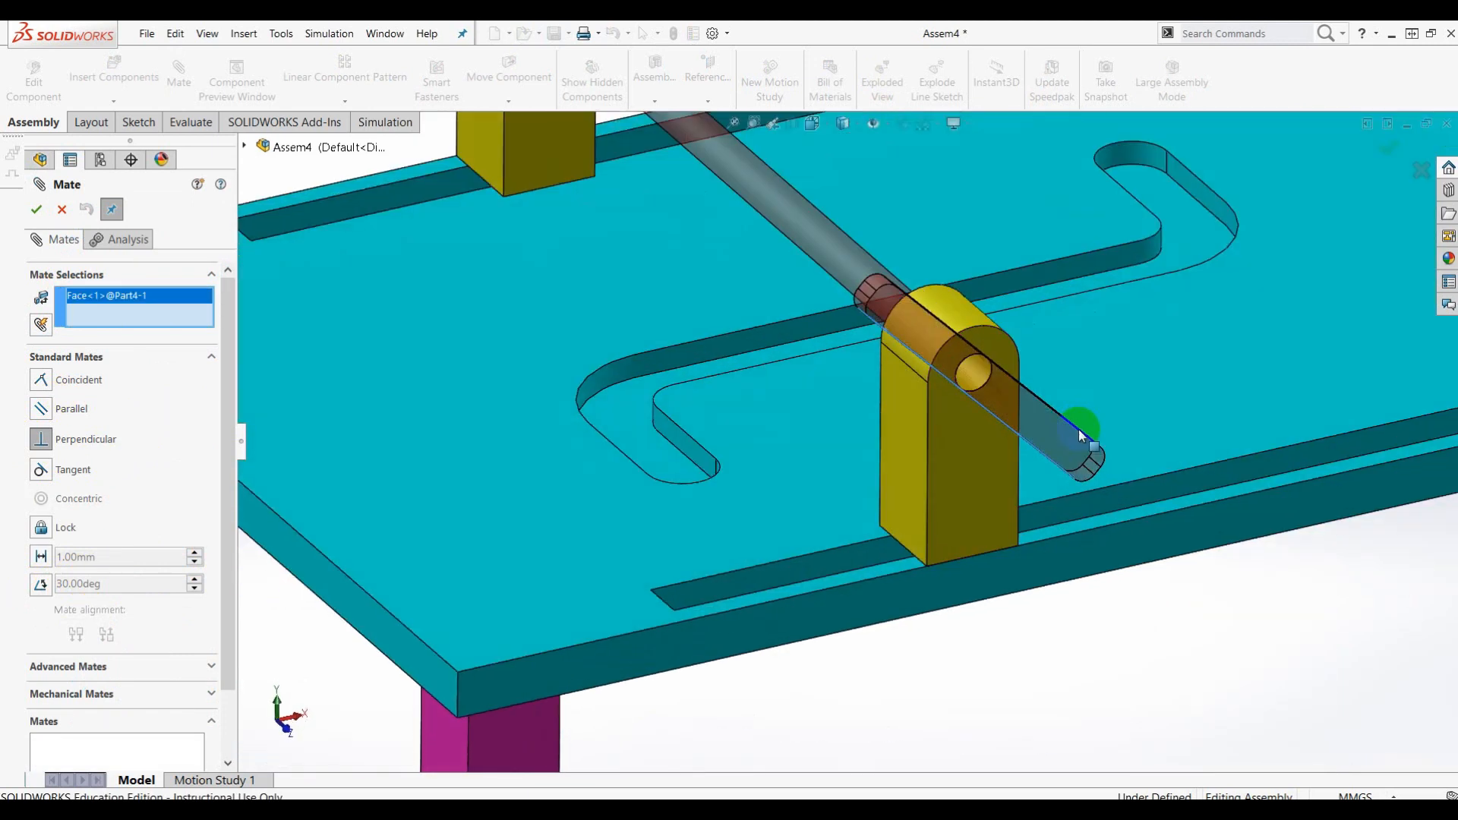
left_click(58, 451)
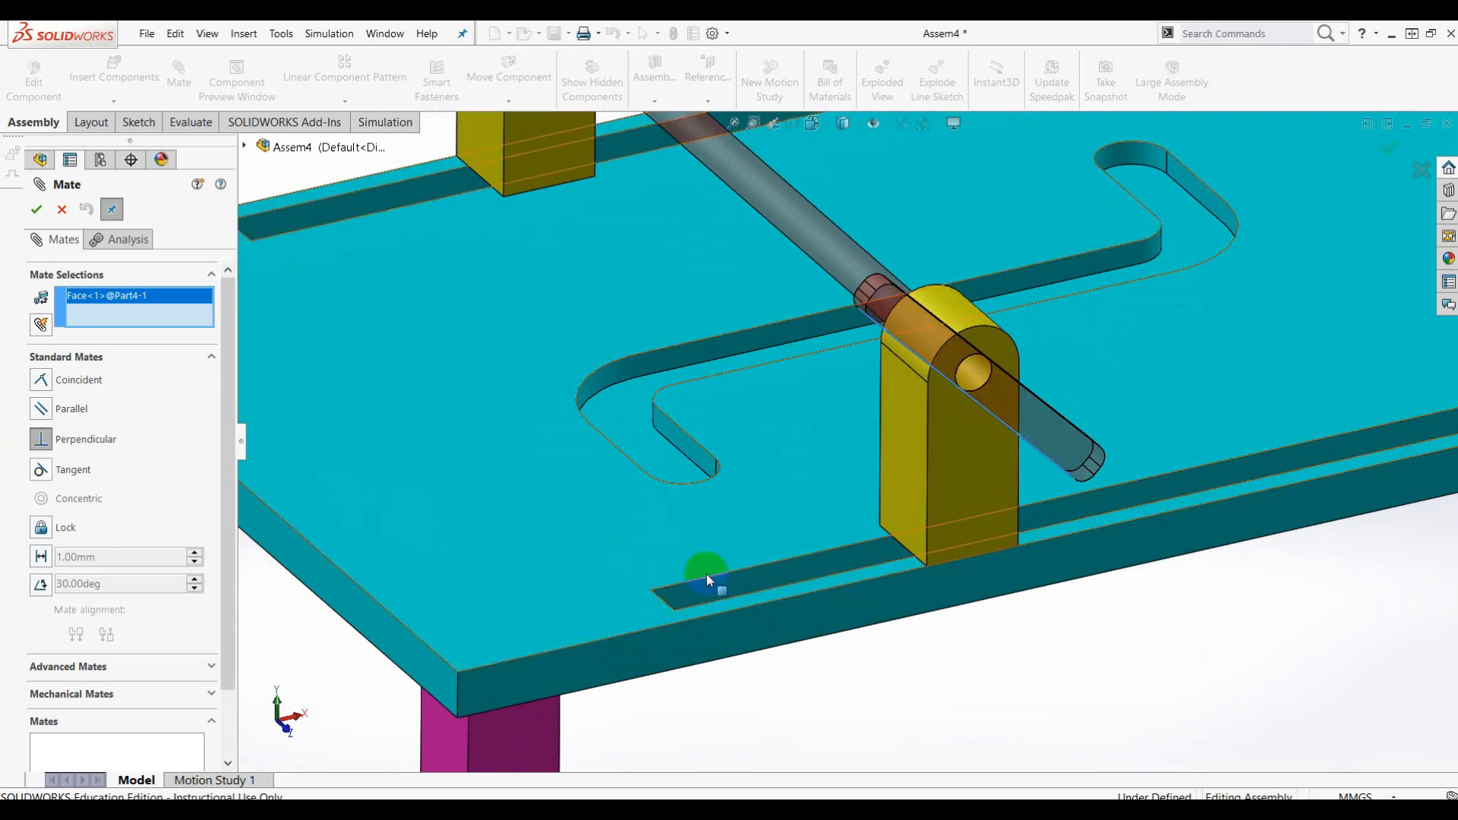
left_click(544, 550)
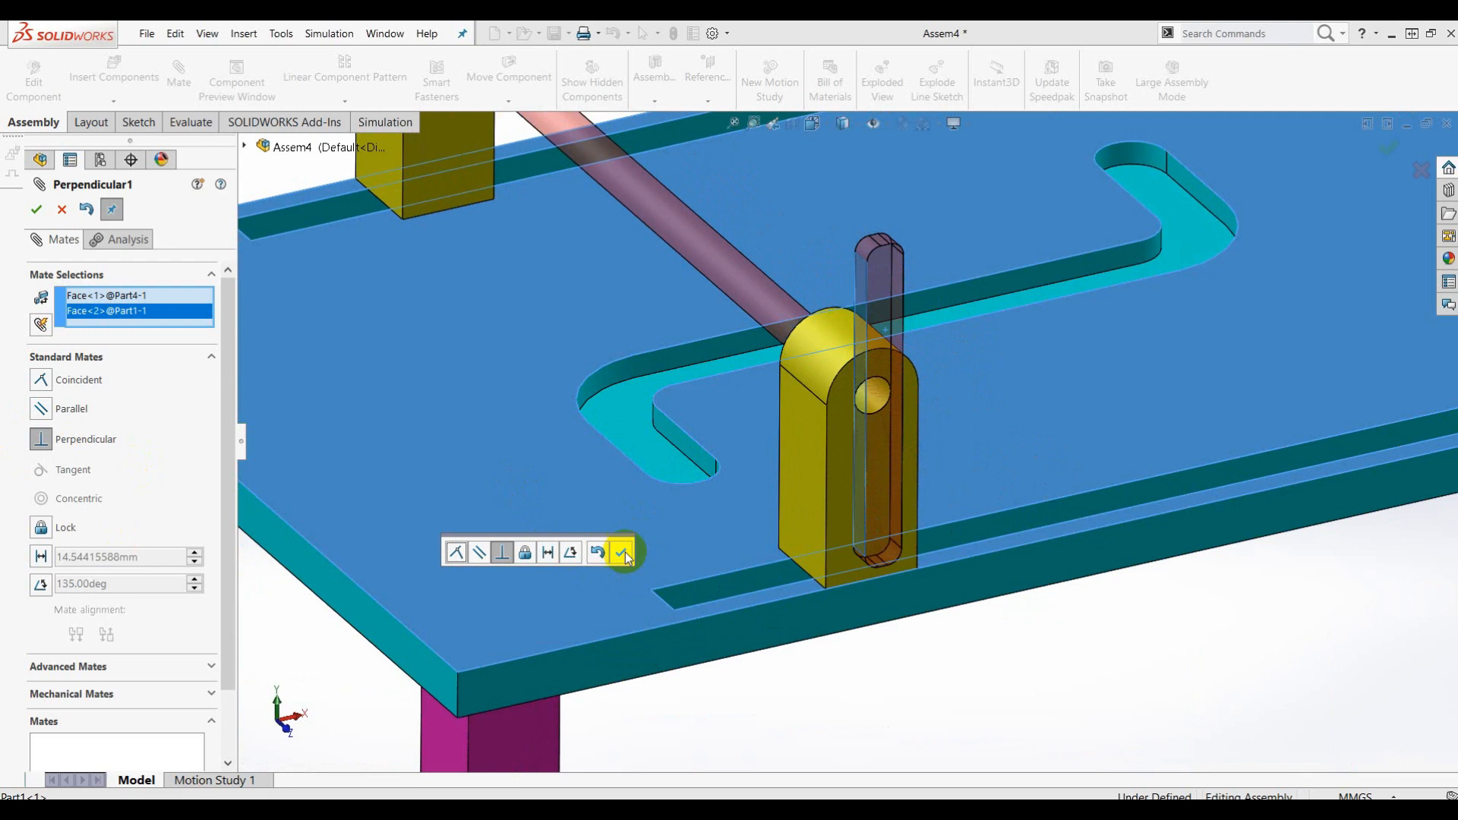
left_click(622, 553)
left_click(47, 210)
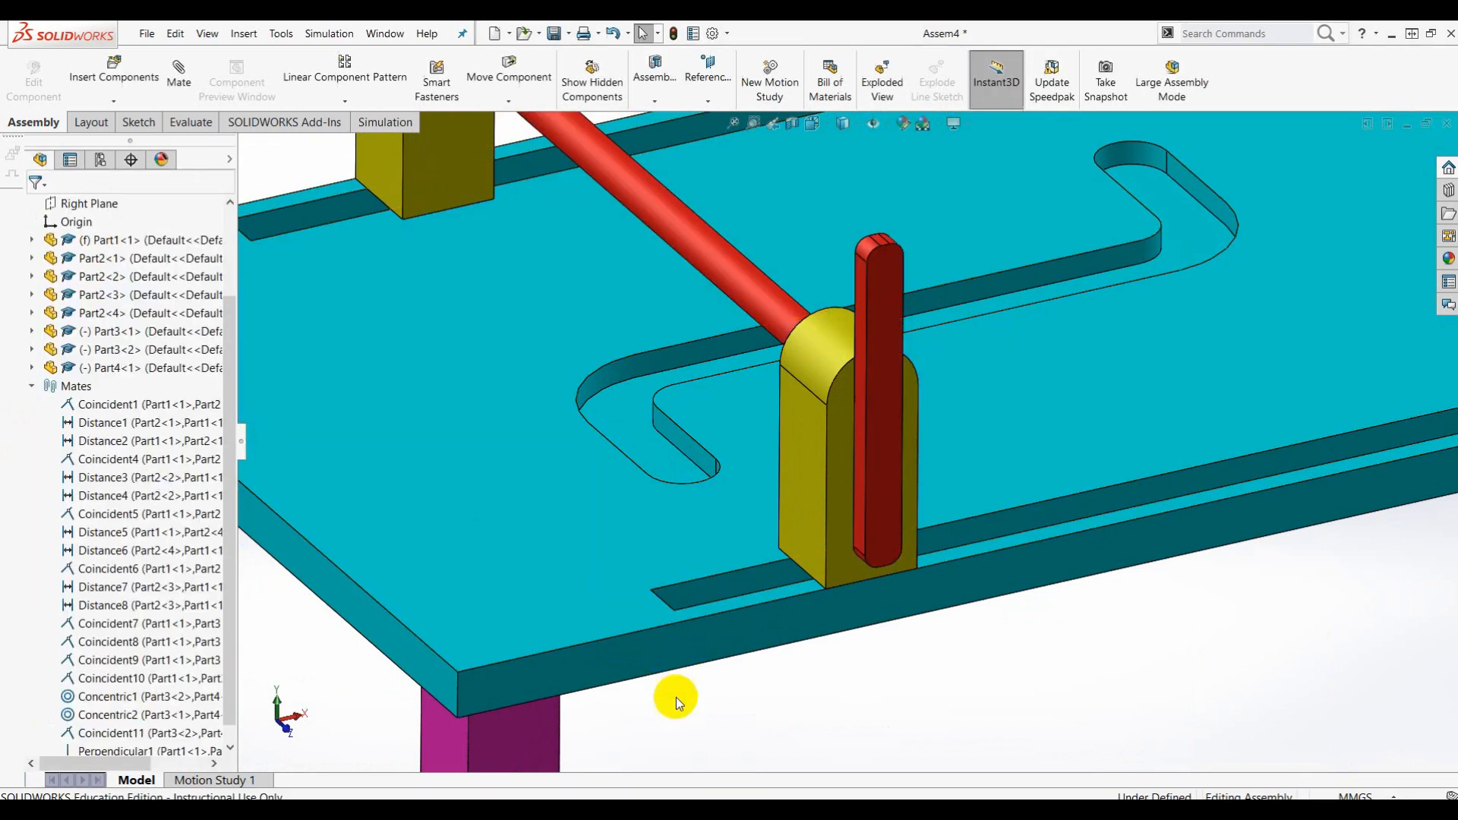
Check the crossbar's orientation relative to the plate in a front view and in an angled view of the assembly
left_click(646, 676)
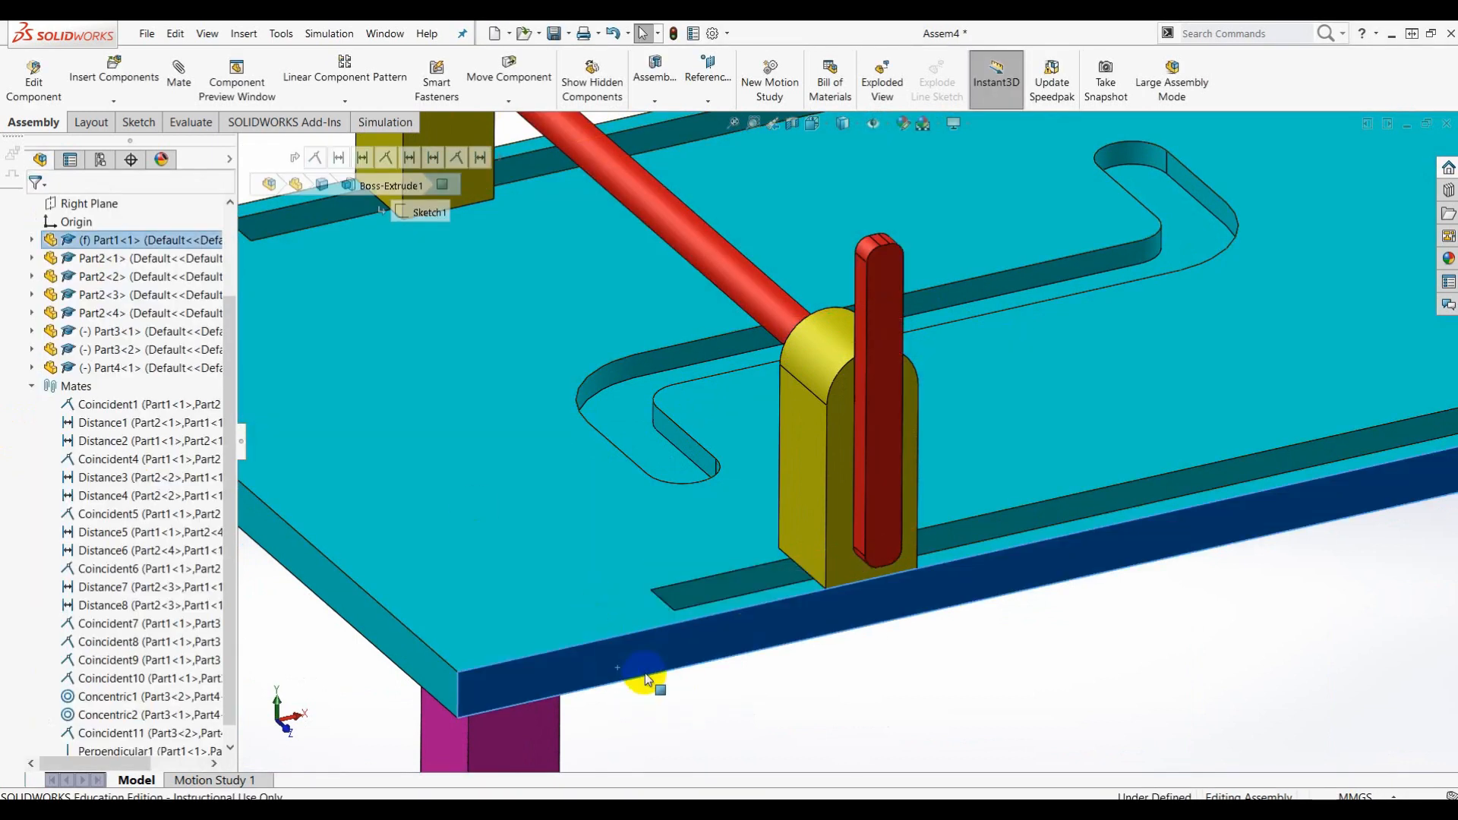
key("ctrl+8")
left_click(719, 591)
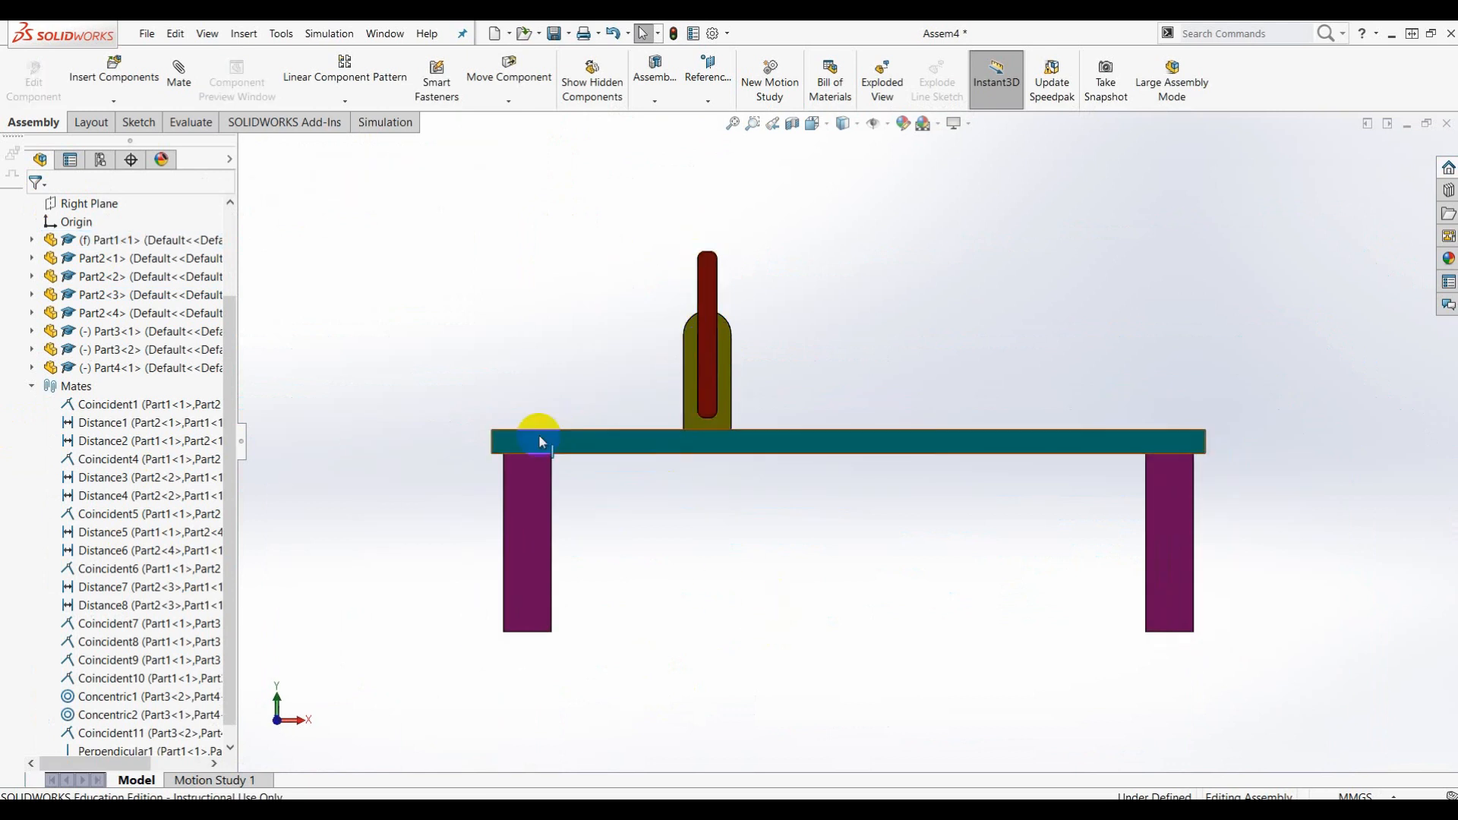
middle_click_drag(808, 335, 850, 412)
left_click_drag(828, 401, 860, 434)
left_click(922, 575)
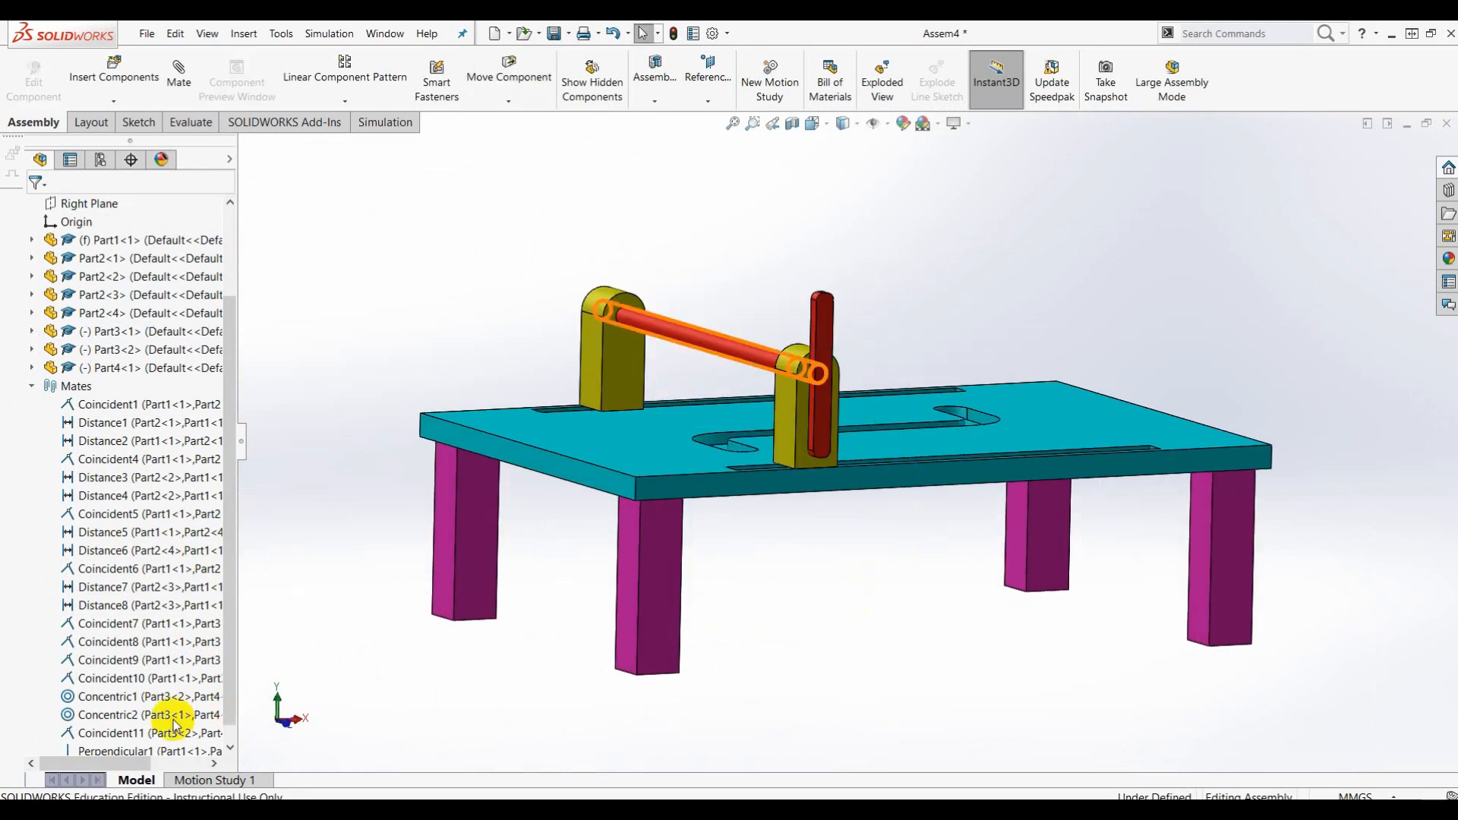
Change the perpendicular mate between Part1's top face and Part4's crossbar into a 45-degree angle mate
left_click_drag(234, 663, 232, 677)
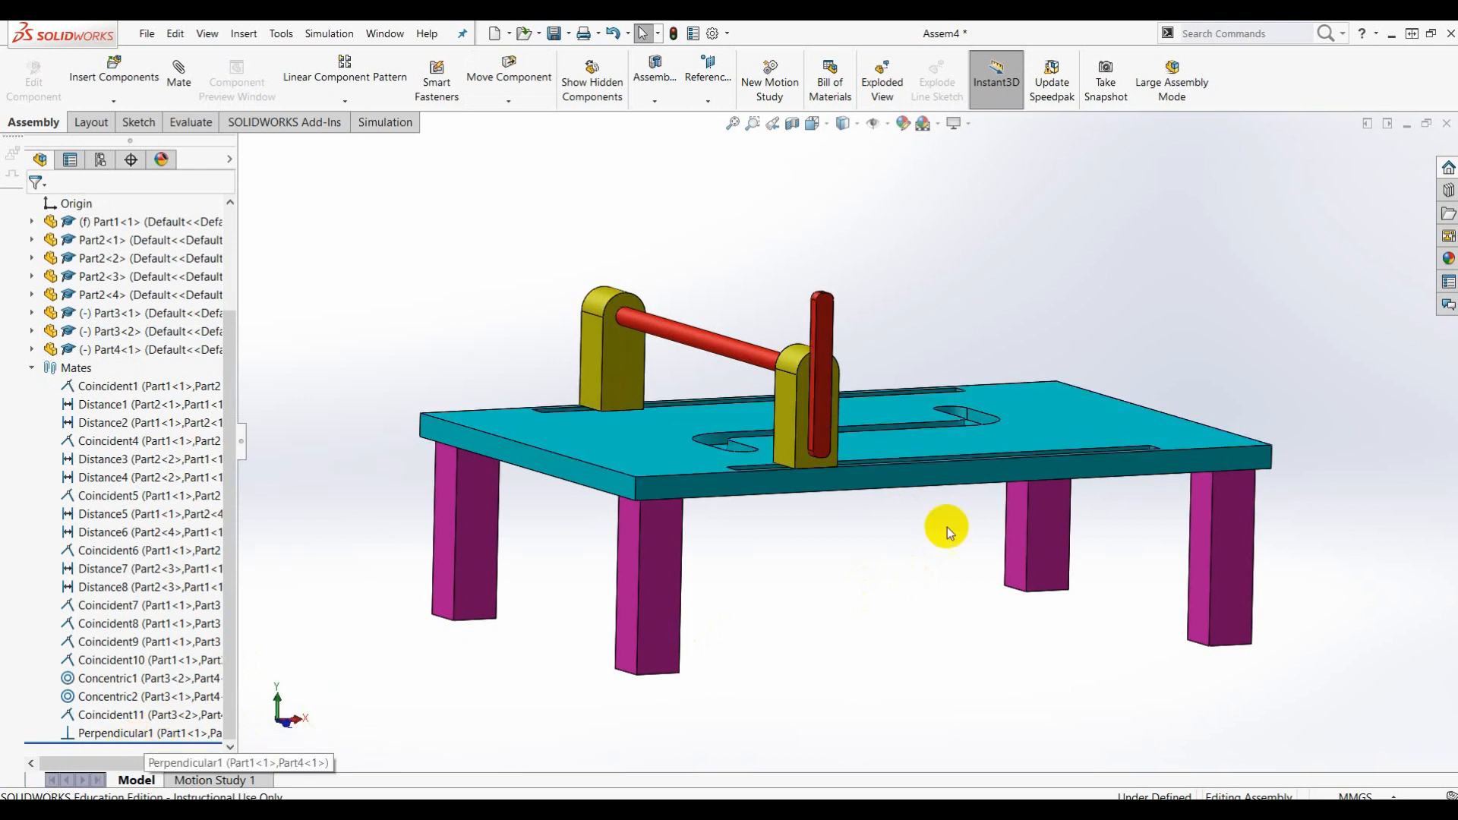
left_click(115, 737)
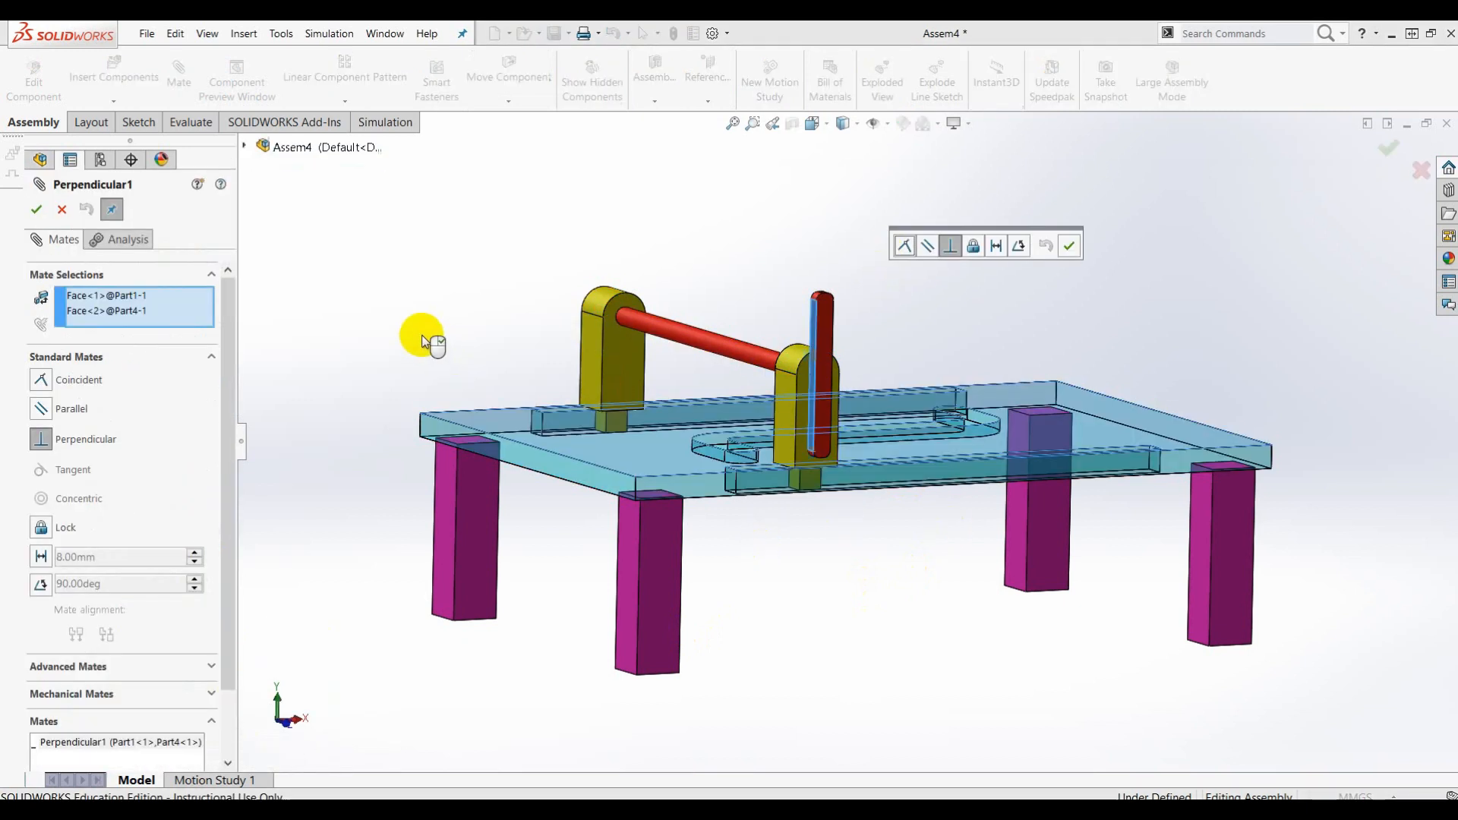
left_click(46, 586)
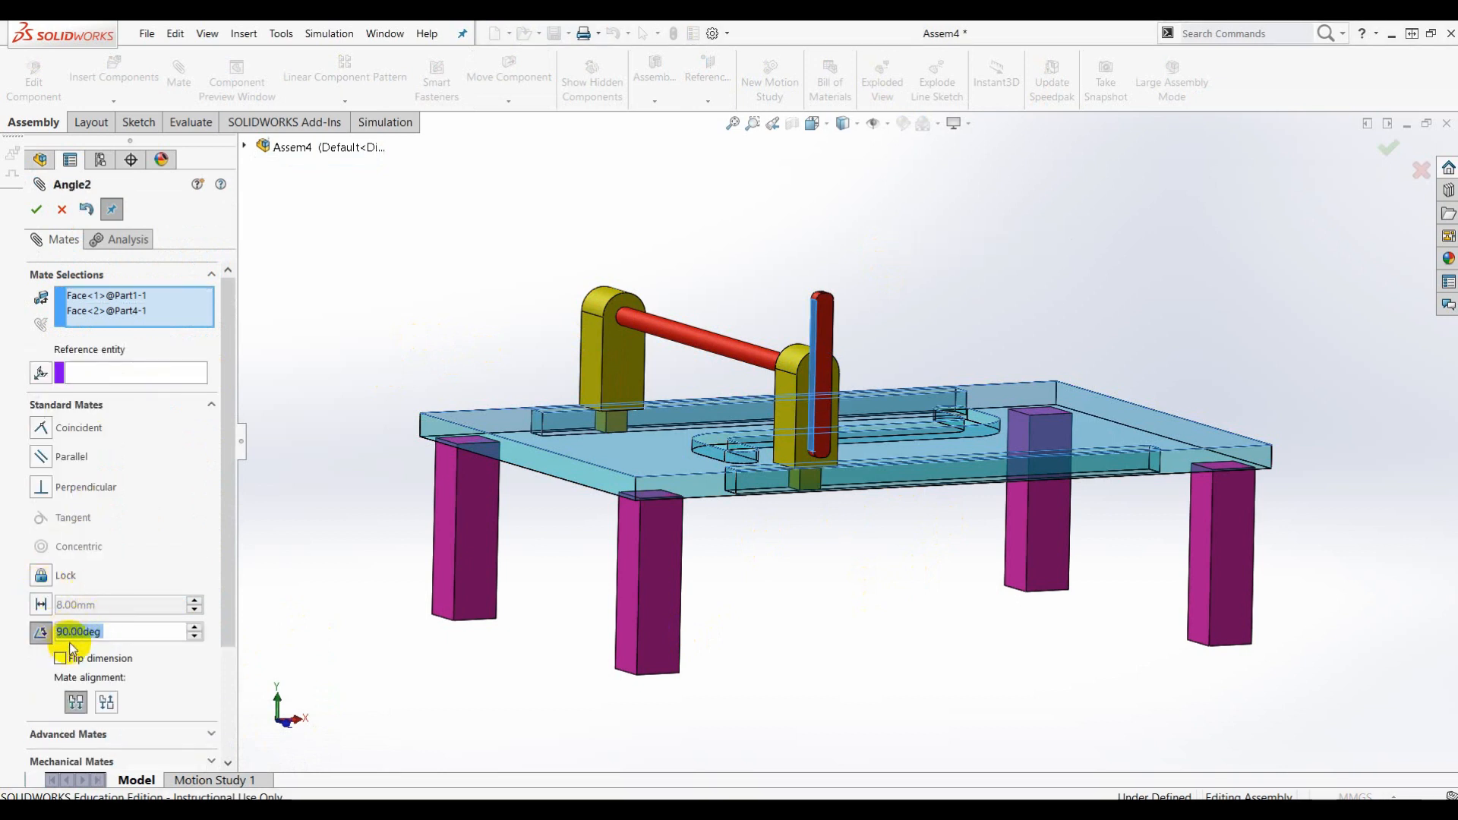
type("45")
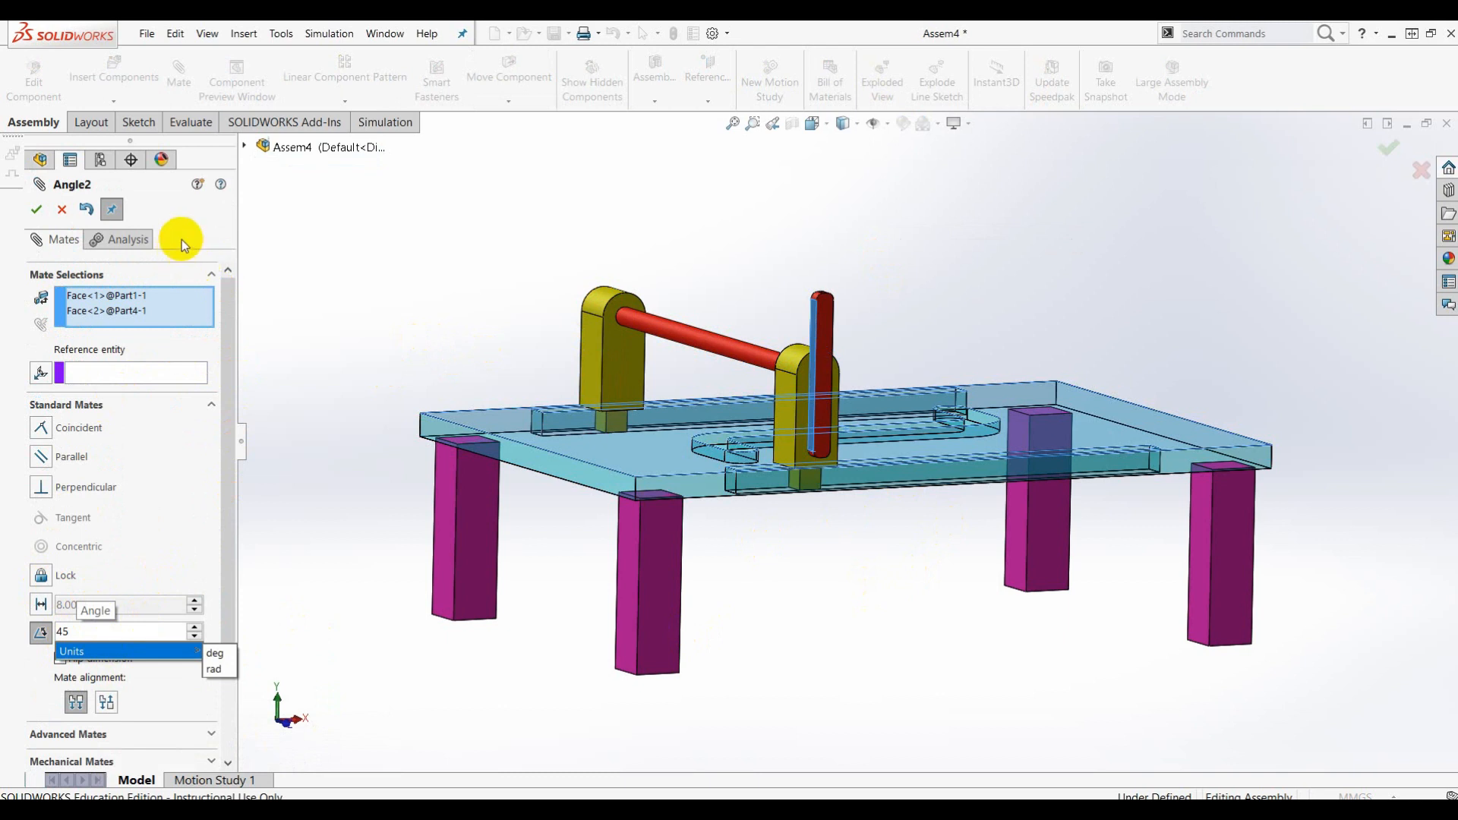
key("Return")
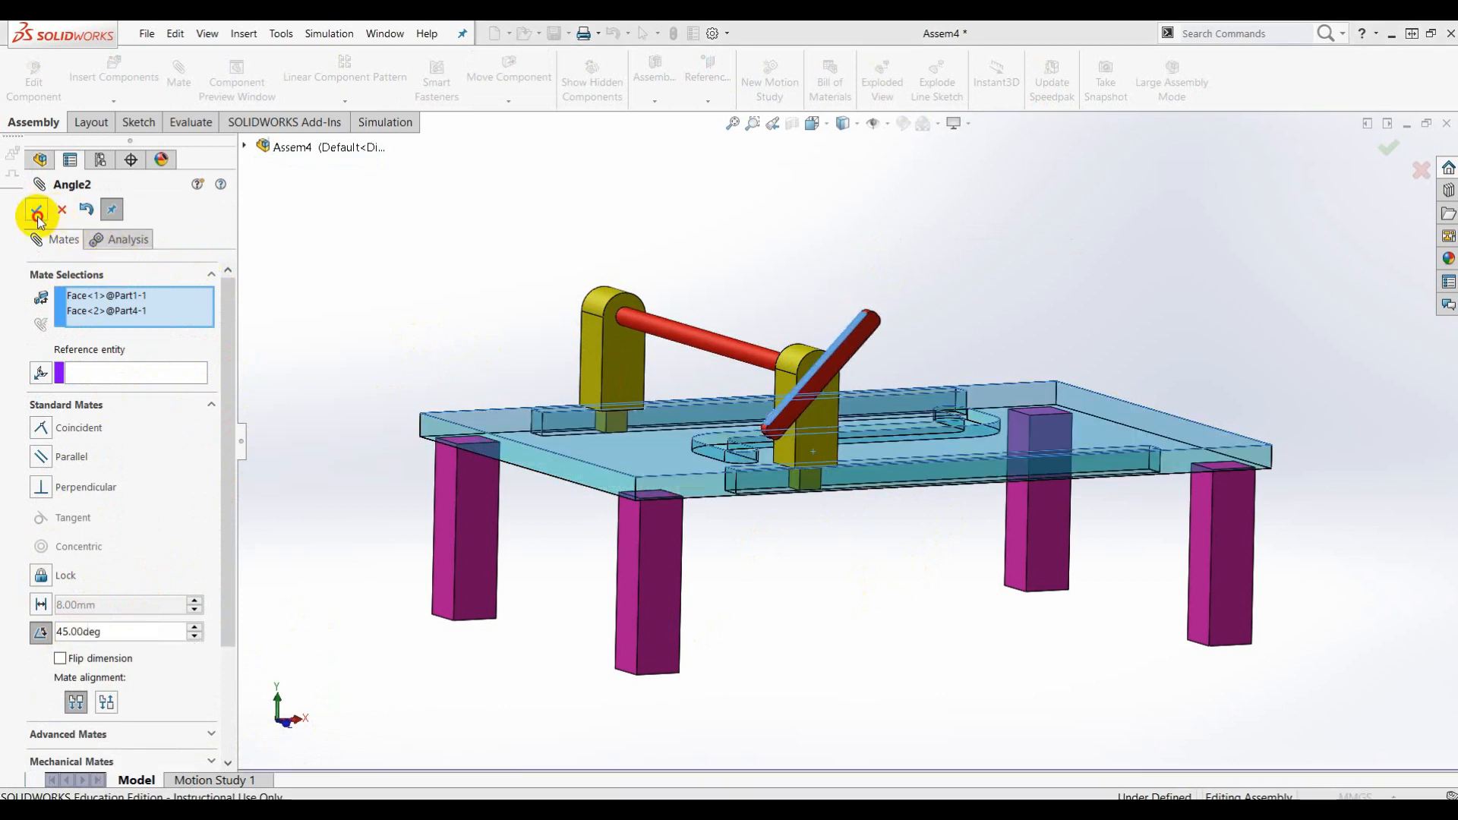
left_click(37, 211)
left_click(37, 211)
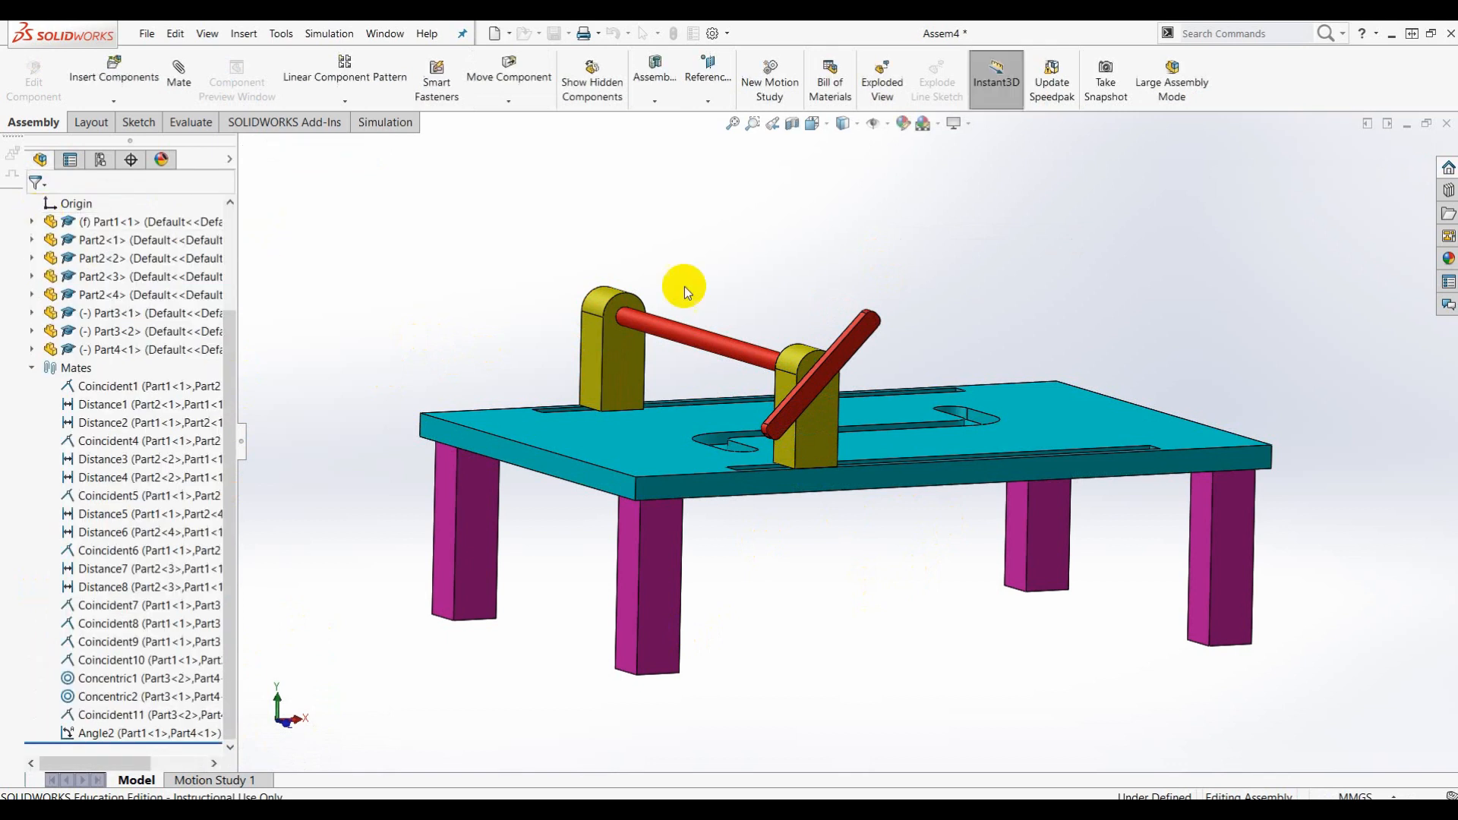
Slide the near Part3 bracket along its slot in Part1 to about the middle of the slot
middle_click_drag(963, 618, 857, 525)
left_click_drag(820, 482, 878, 389)
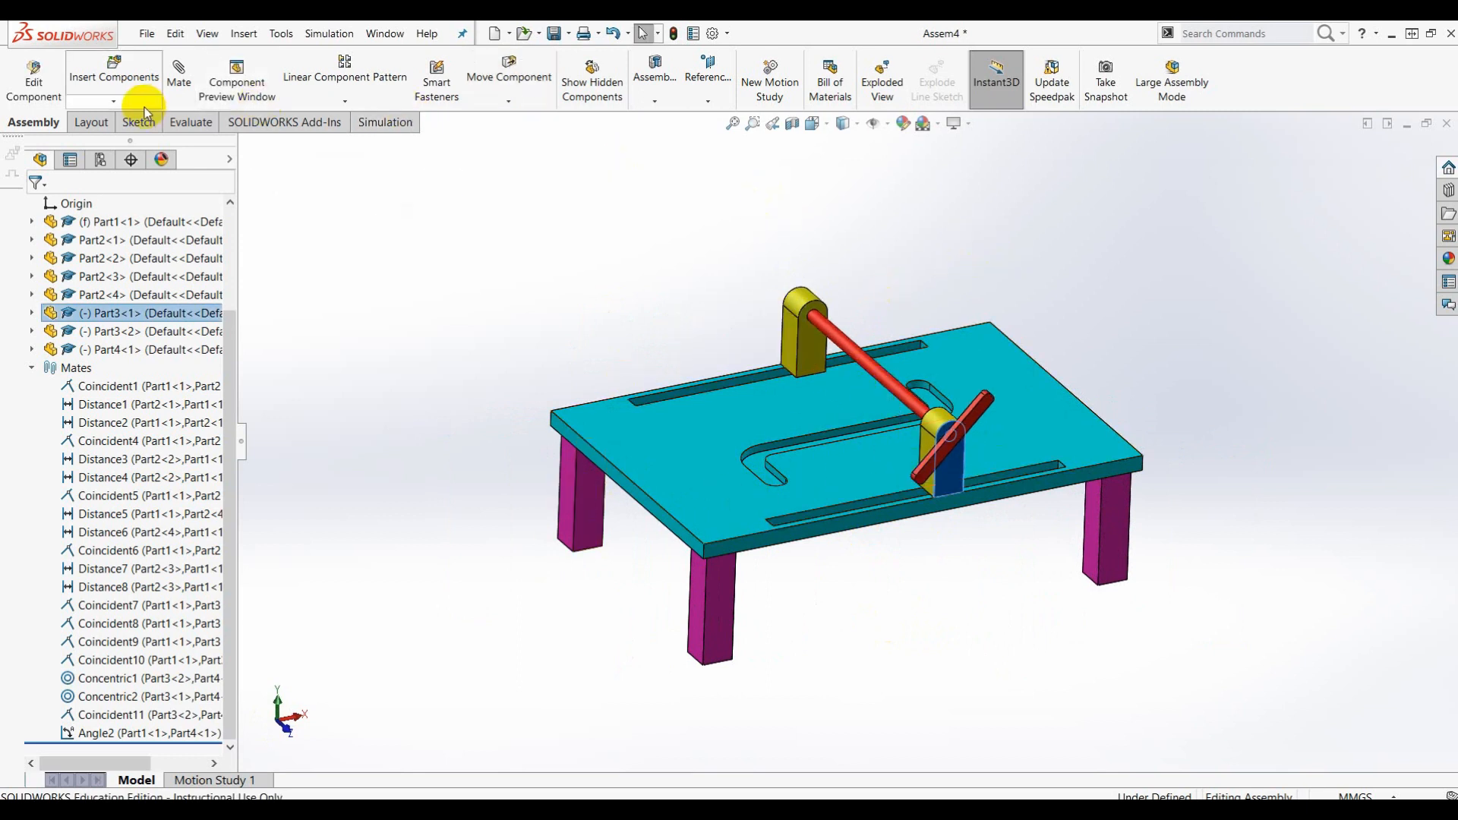
left_click(534, 203)
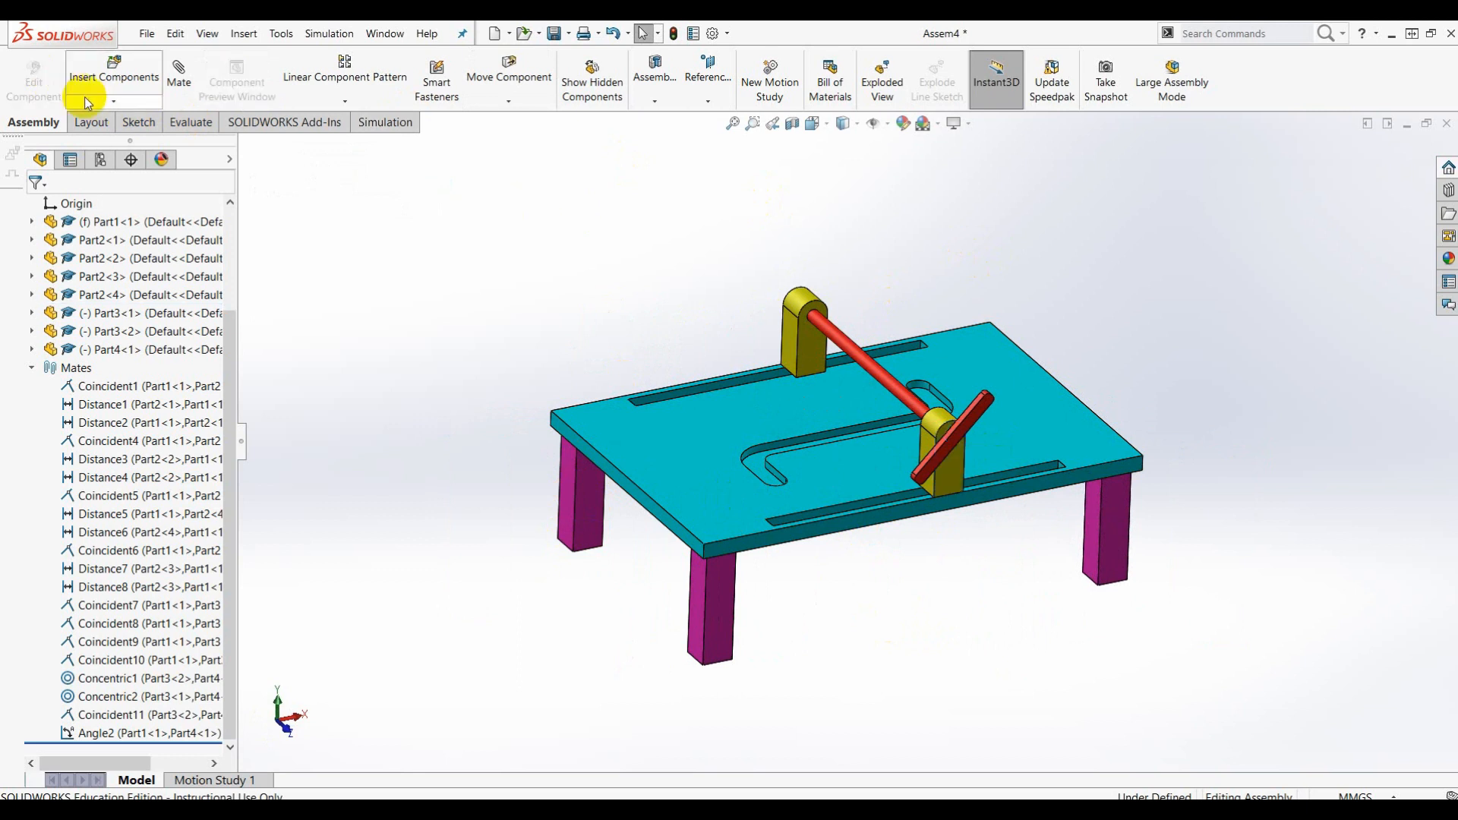
Insert Part5 into the assembly and place it in free space above the plate, near the far bracket
left_click(112, 101)
left_click(118, 123)
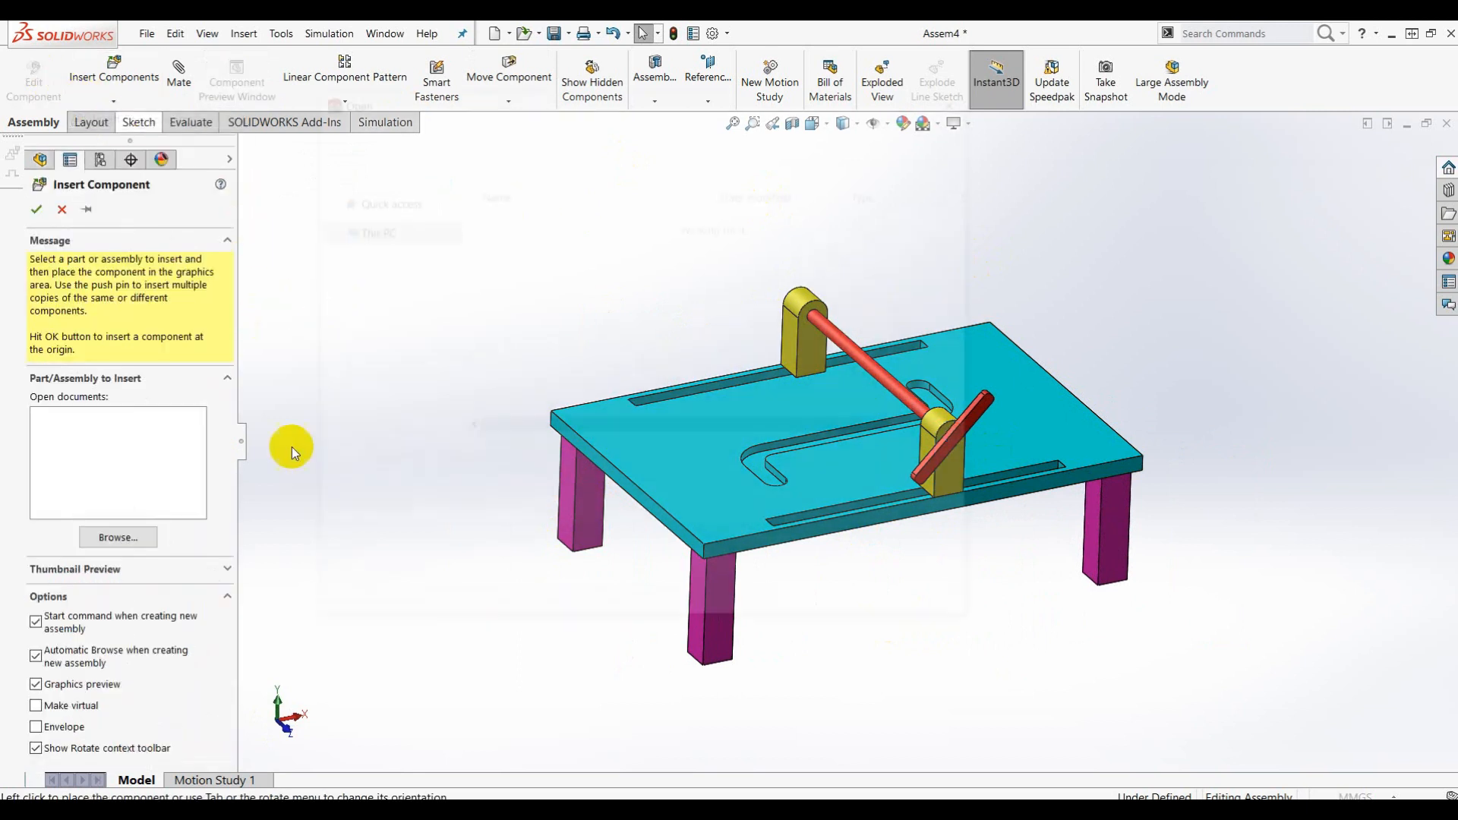
left_click(566, 301)
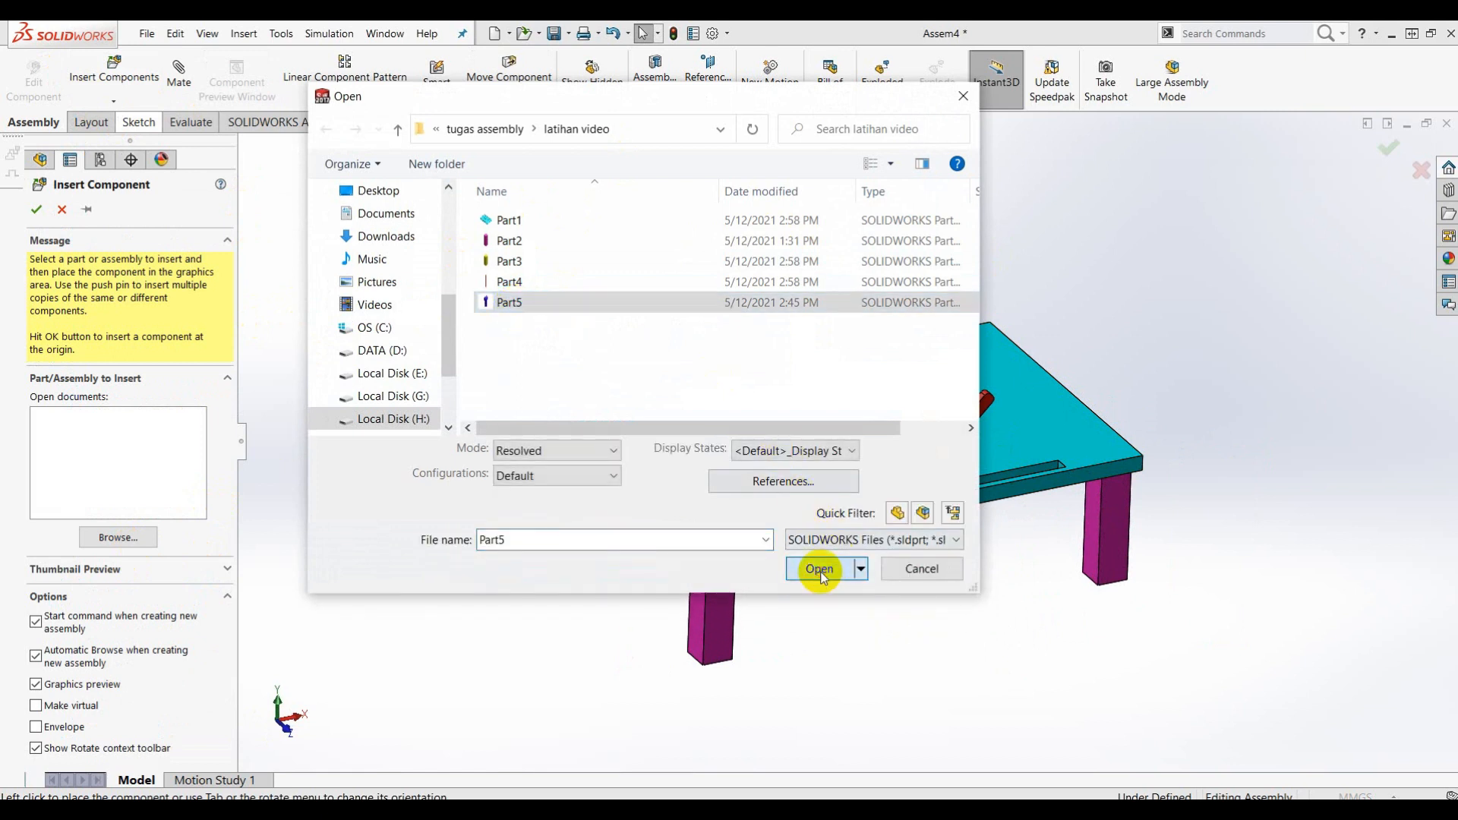
left_click(819, 571)
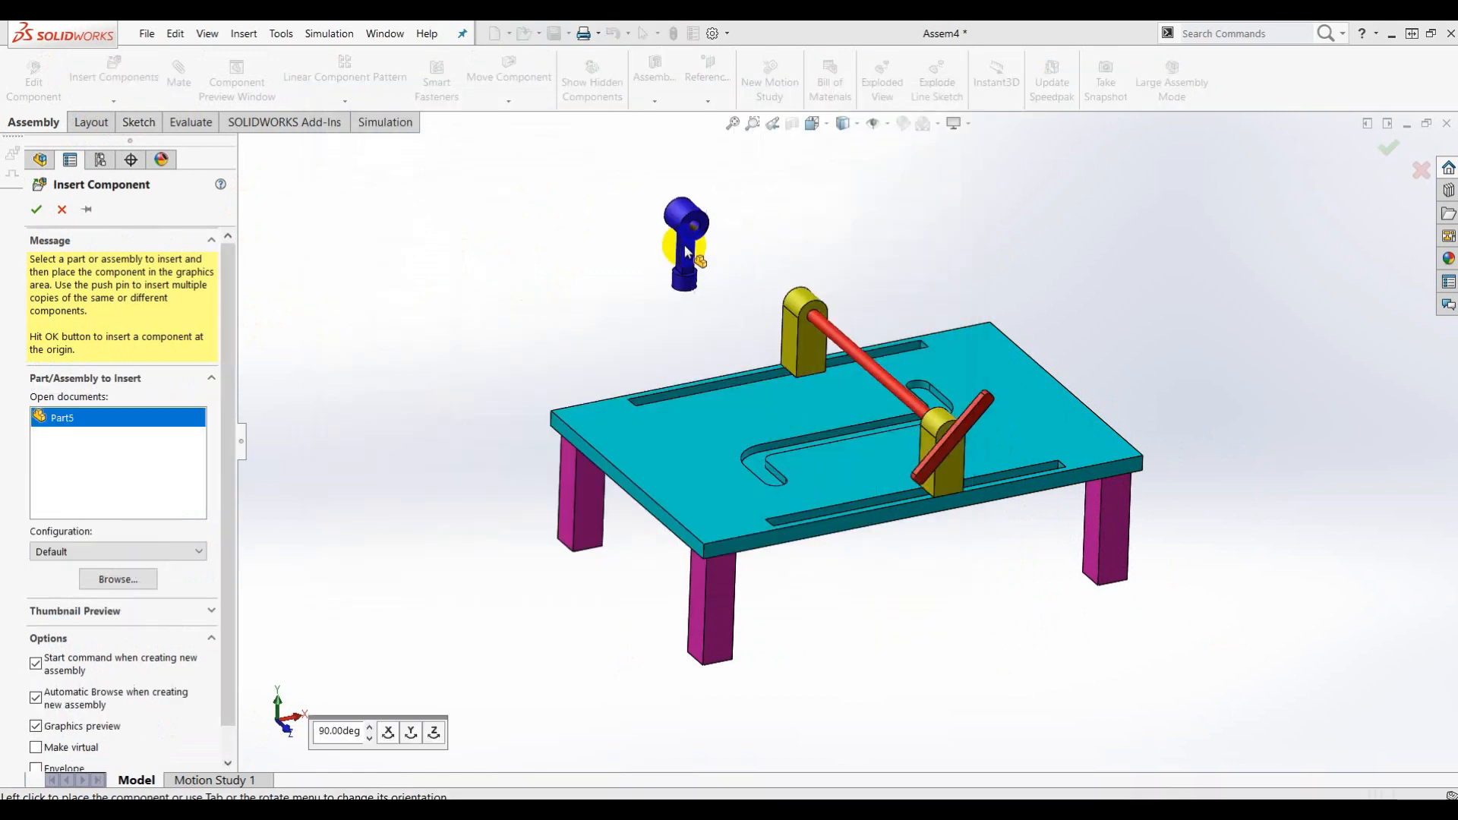
left_click(686, 252)
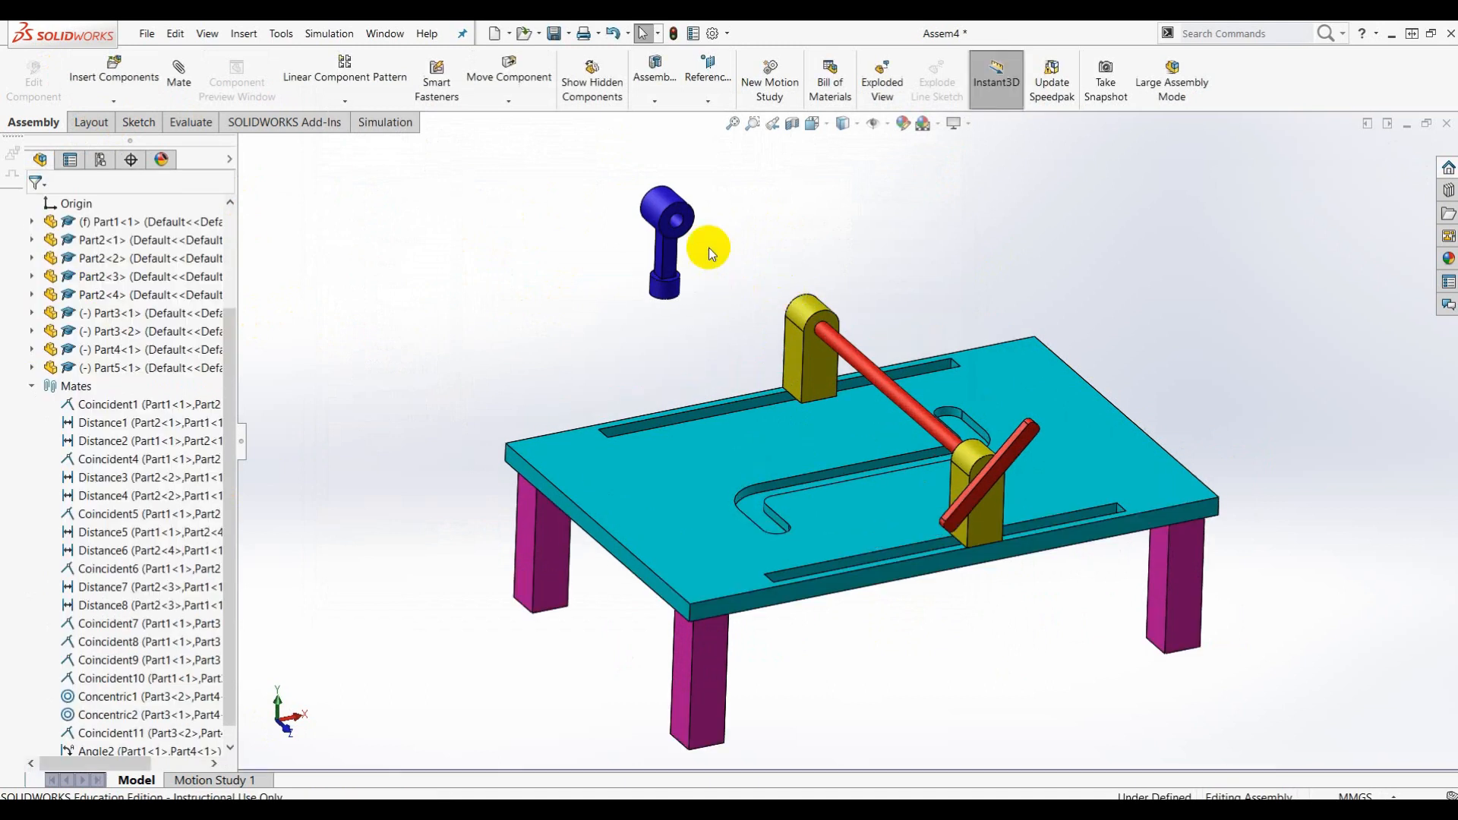
Add a concentric mate between the hole in Part5's large end and Part4's round rod
scroll(709, 247, "down", 5)
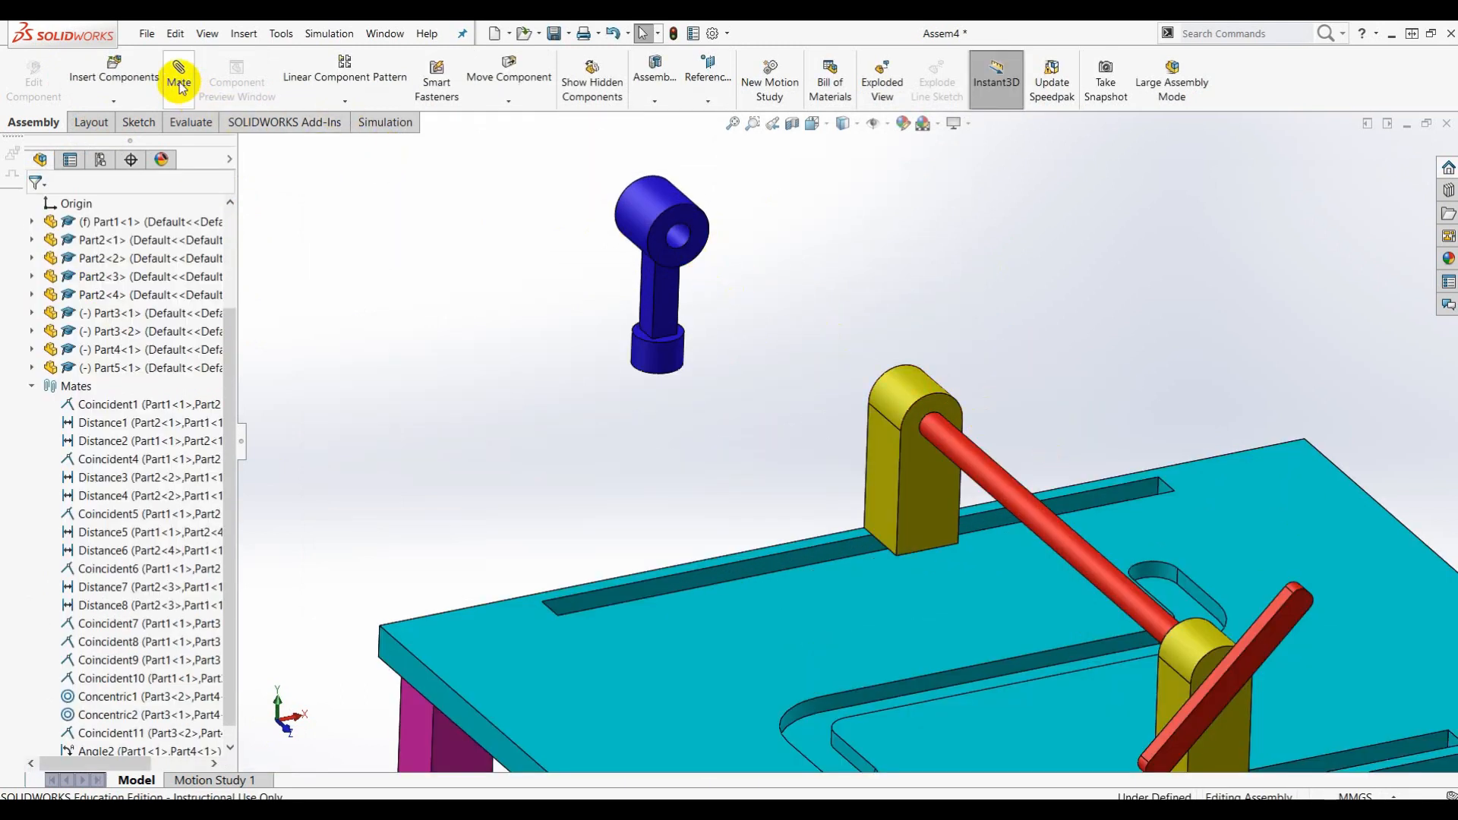
left_click(683, 244)
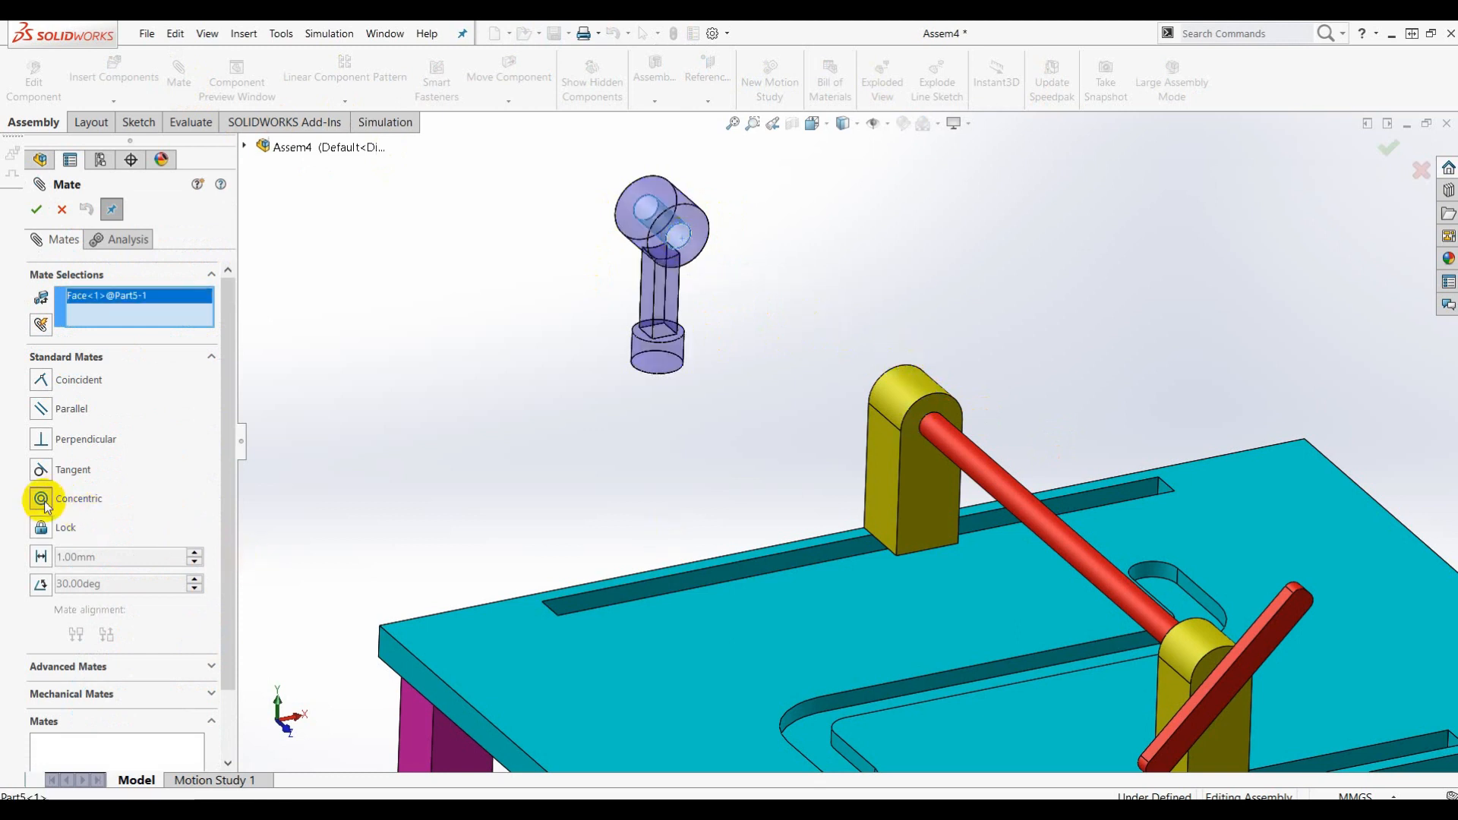
left_click(993, 490)
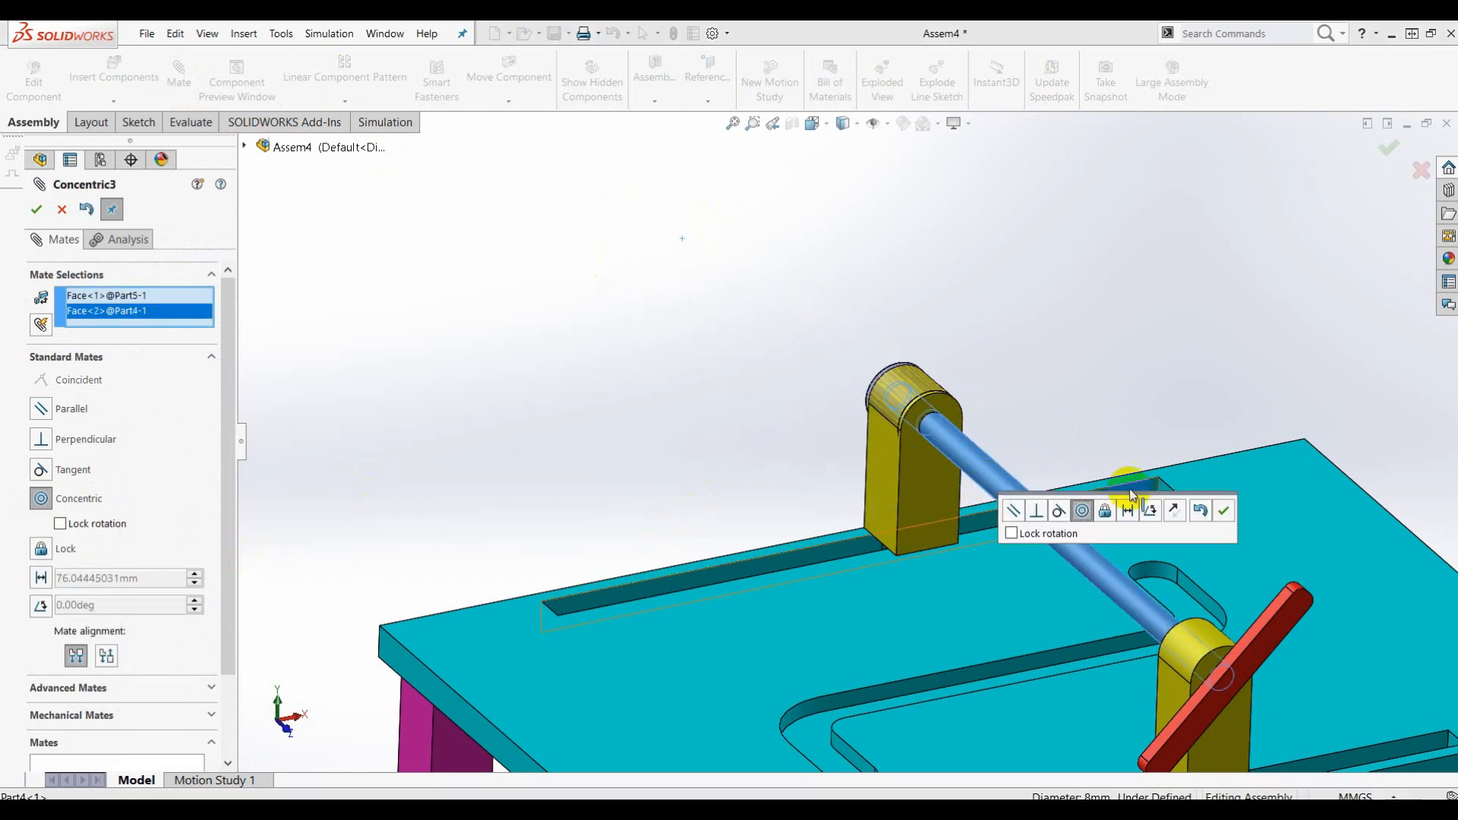
left_click(1223, 512)
Move Part5 along the rod out of the far bracket to a free spot between the brackets, and finish mating
left_click_drag(921, 390, 904, 450)
scroll(997, 433, "up", 2)
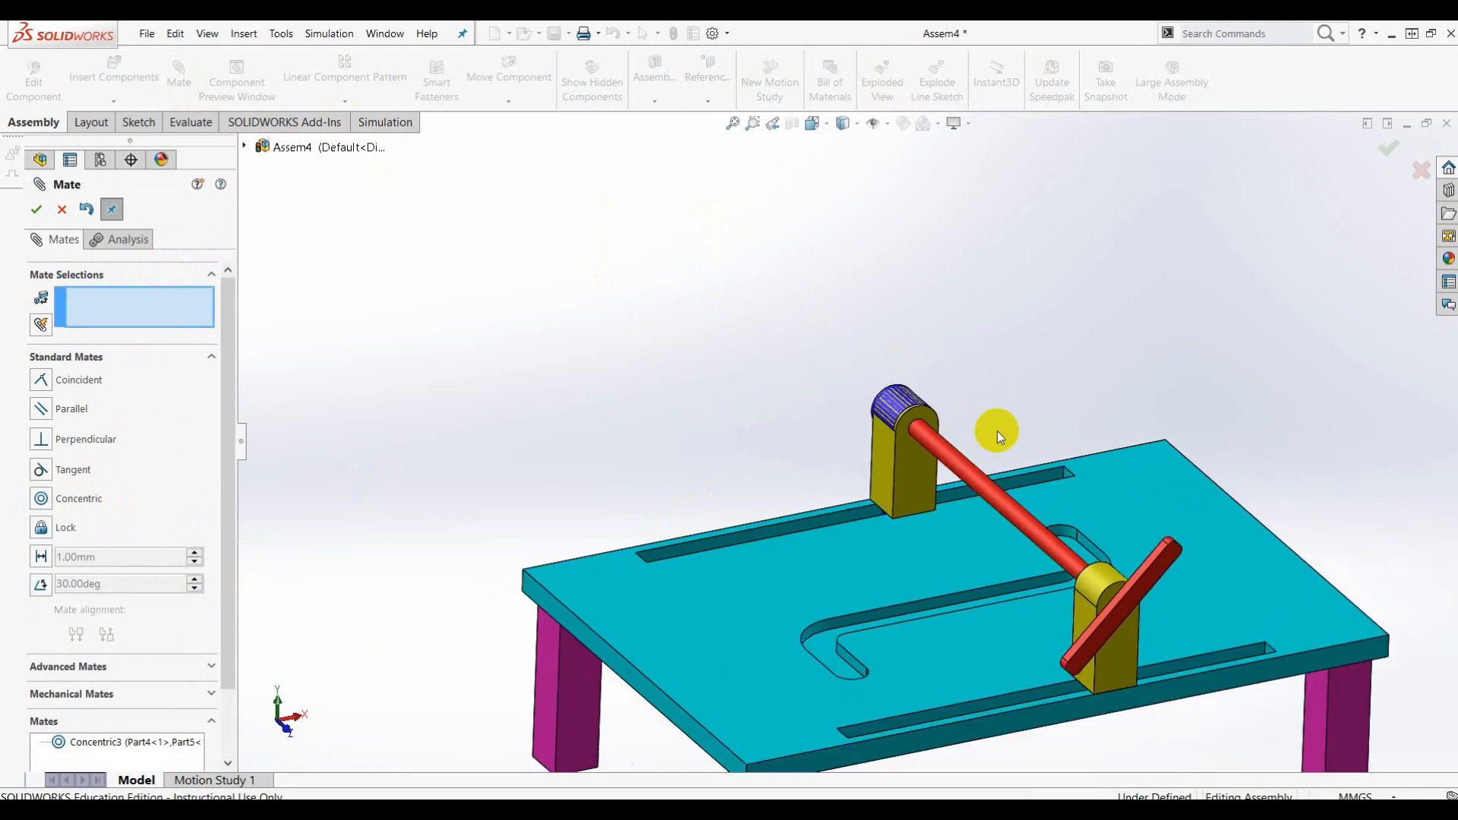
middle_click_drag(999, 435, 1046, 477)
scroll(883, 406, "down", 5)
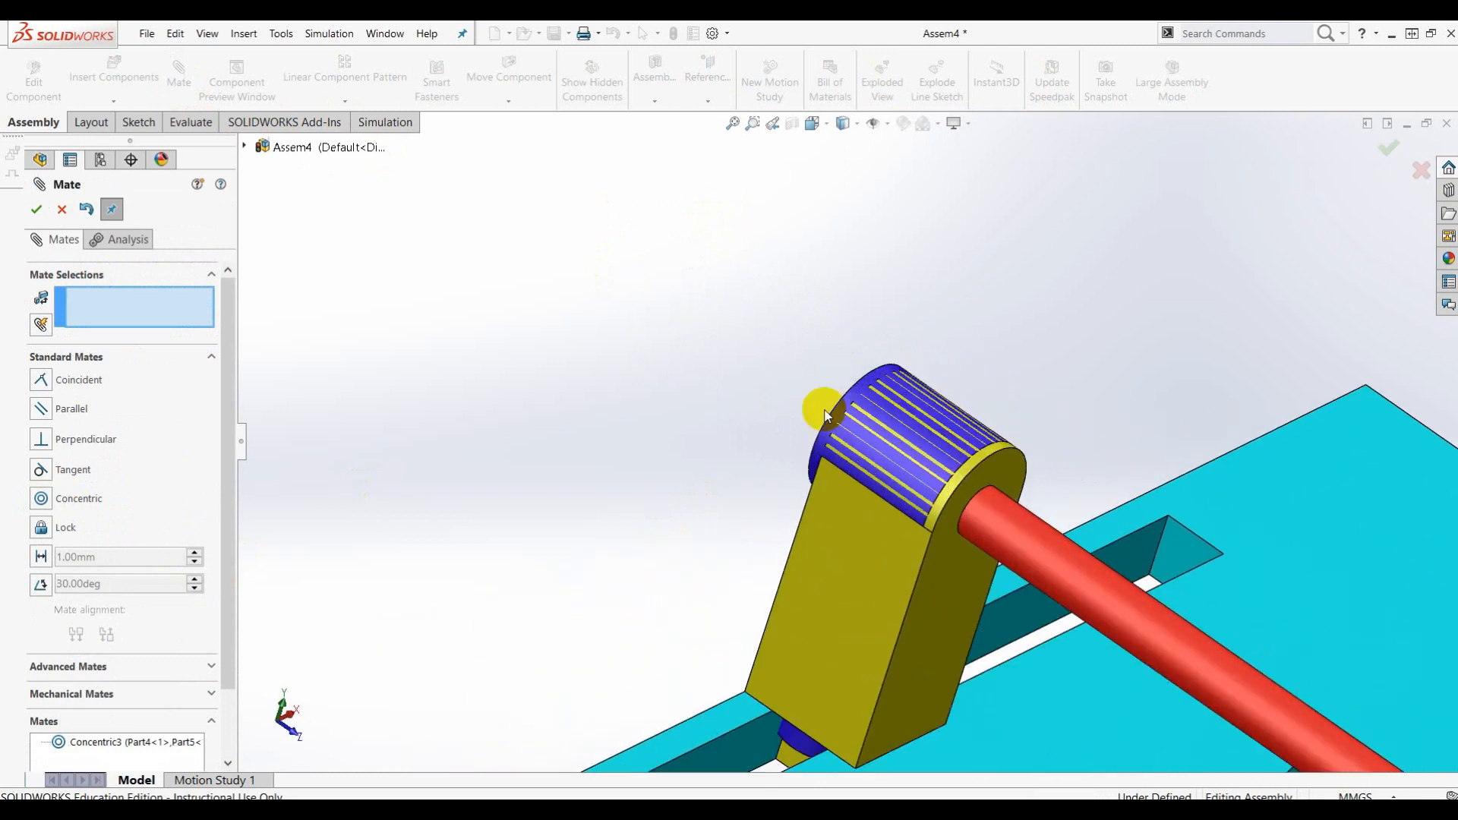
left_click_drag(833, 422, 1211, 670)
left_click(44, 217)
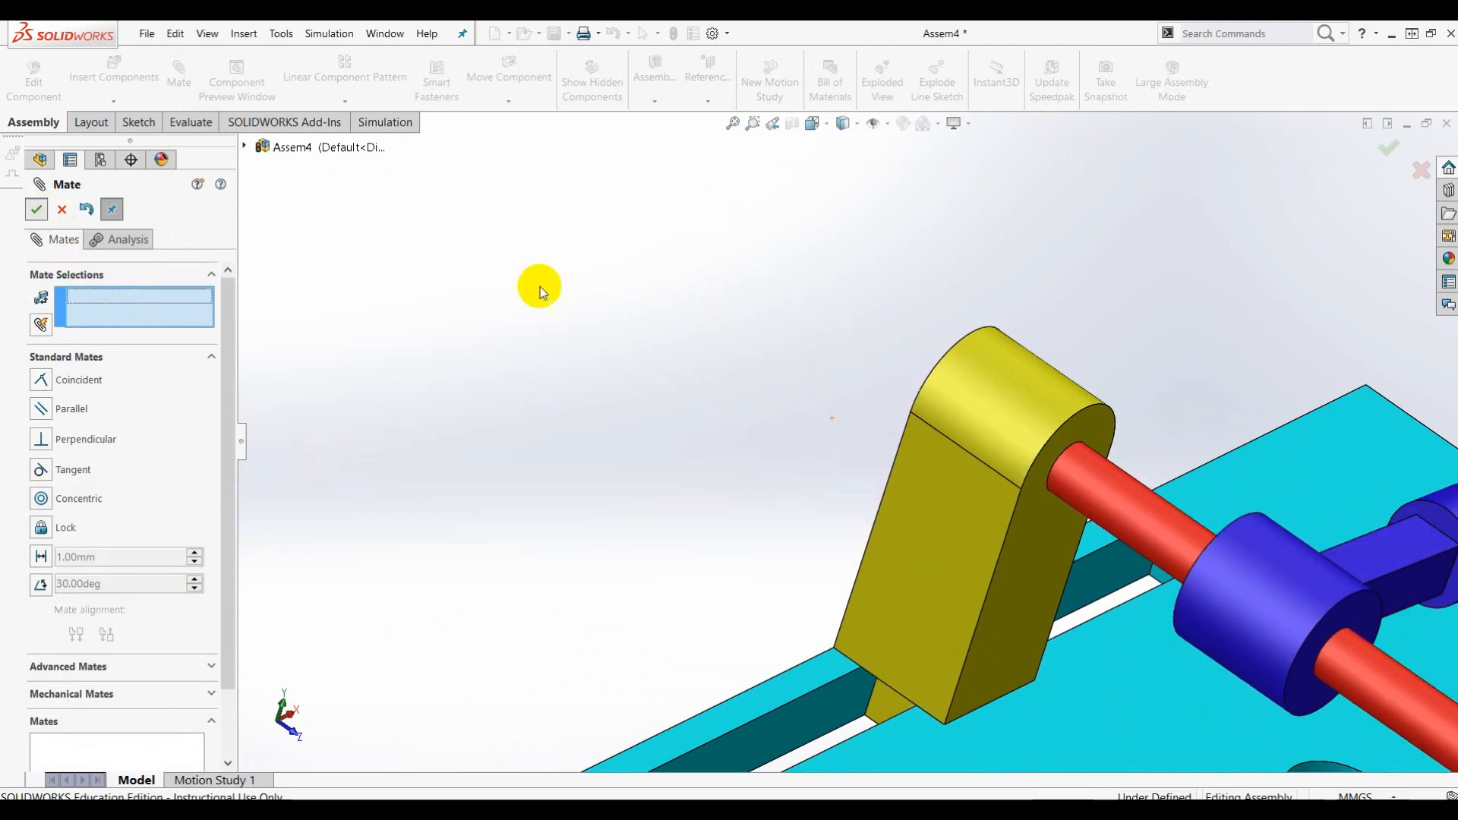
Swing Part5 about the rod so its small cylindrical end comes down toward the S-shaped slot in Part1
scroll(1032, 448, "up", 3)
scroll(1042, 532, "up", 5)
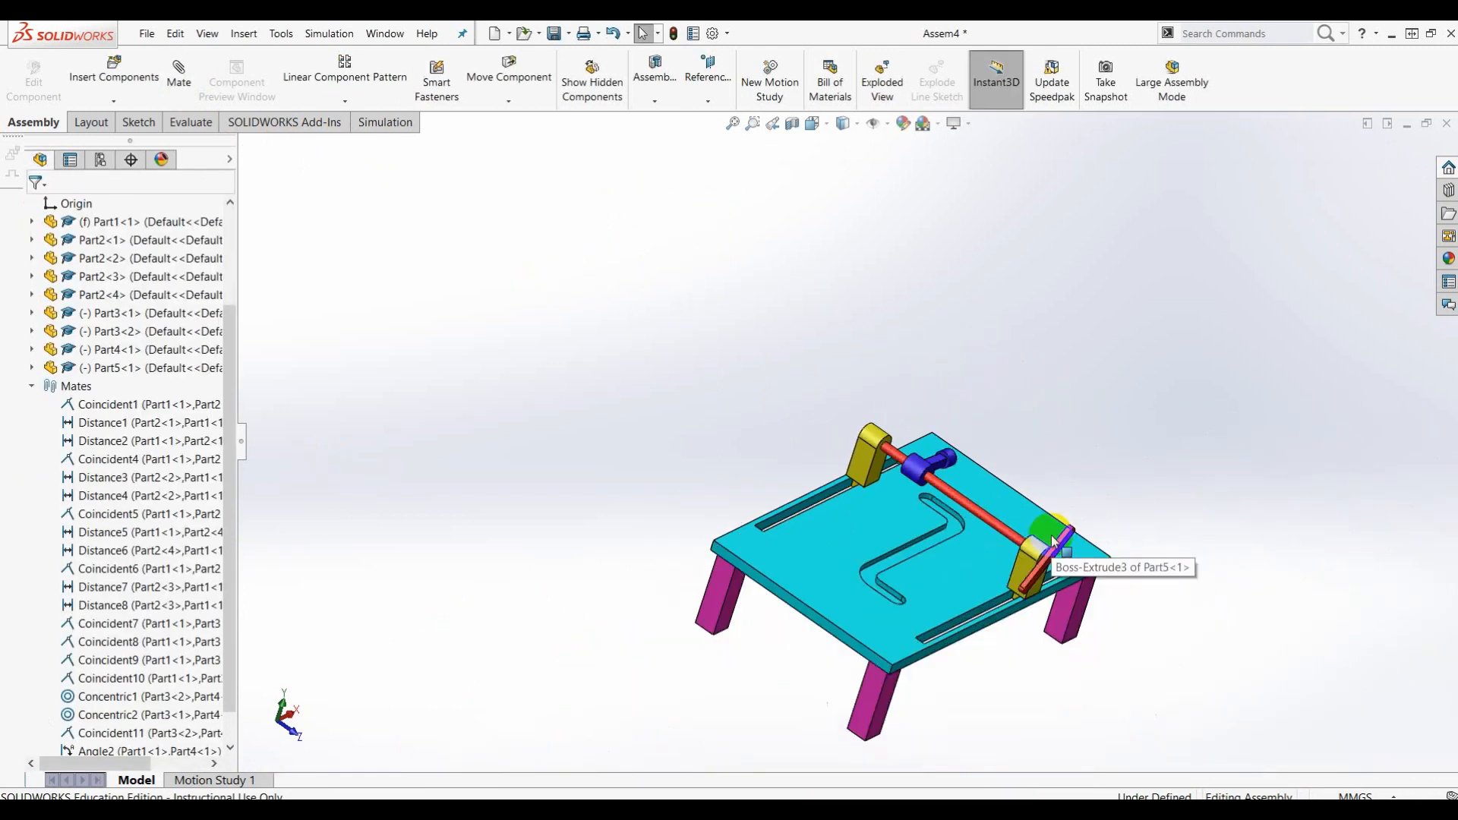
middle_click_drag(1006, 519, 957, 544)
scroll(957, 545, "down", 3)
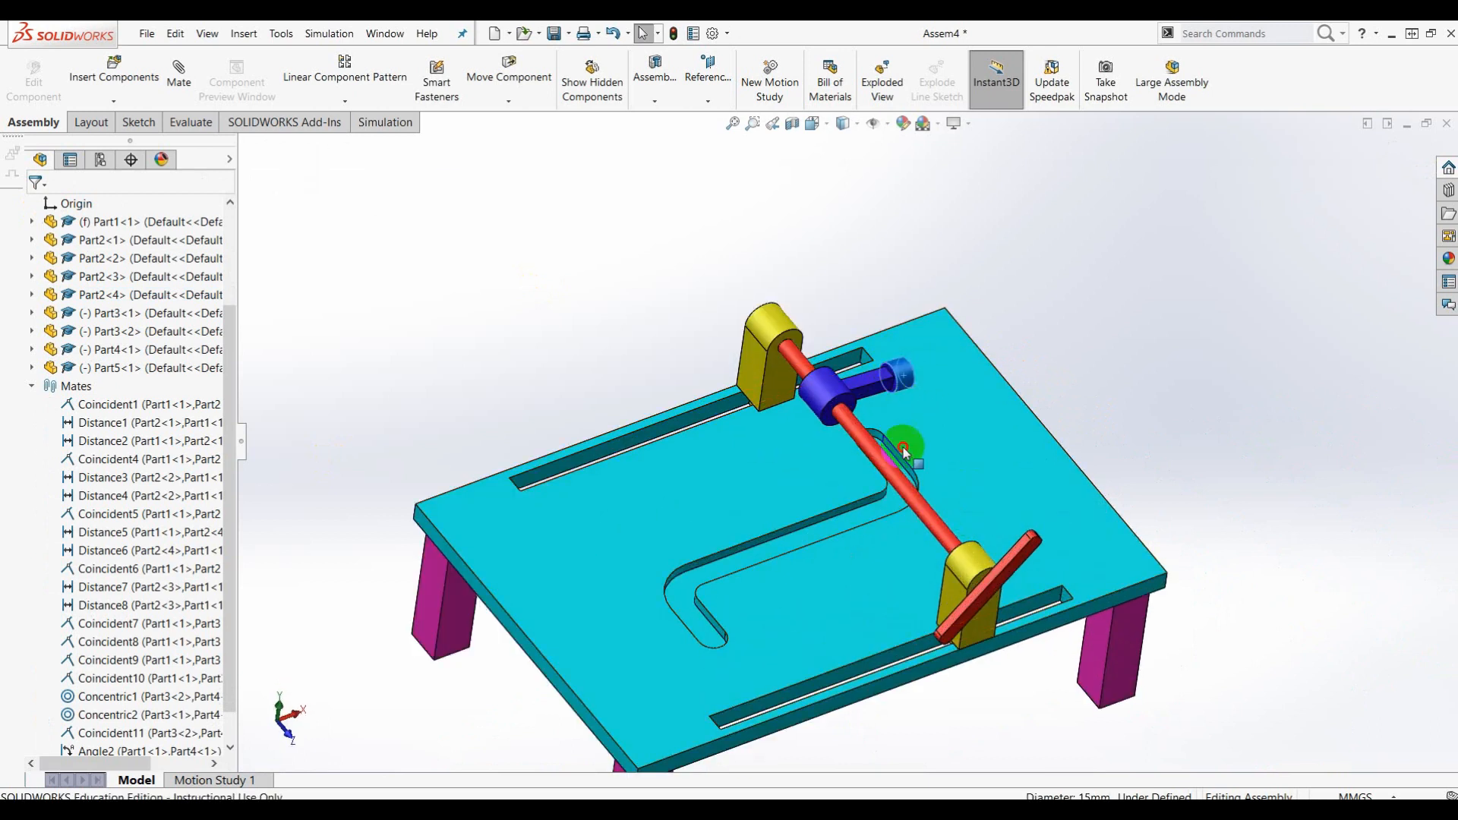
left_click_drag(911, 392, 822, 501)
scroll(826, 456, "down", 2)
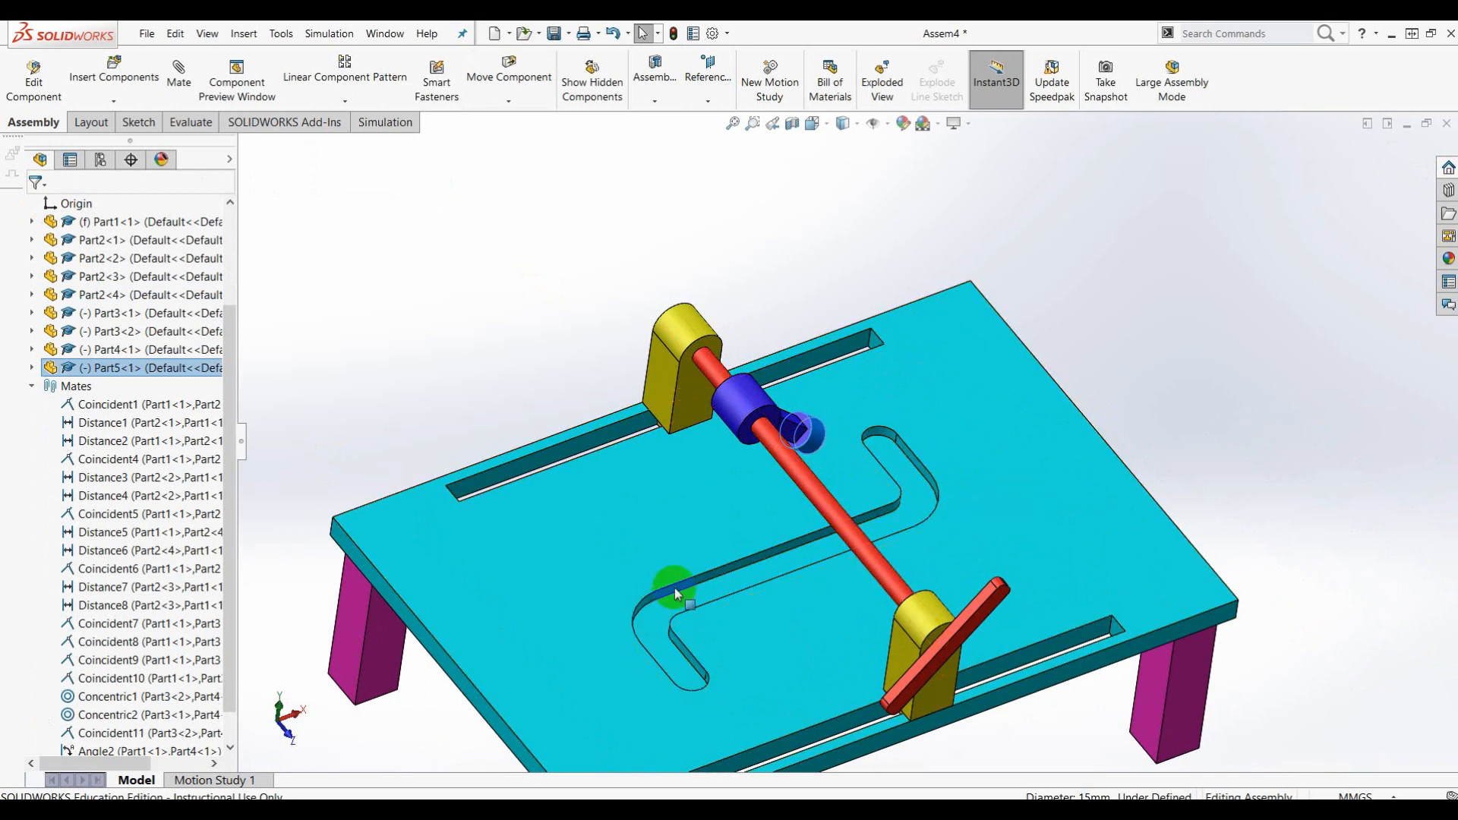
middle_click_drag(850, 562, 826, 450)
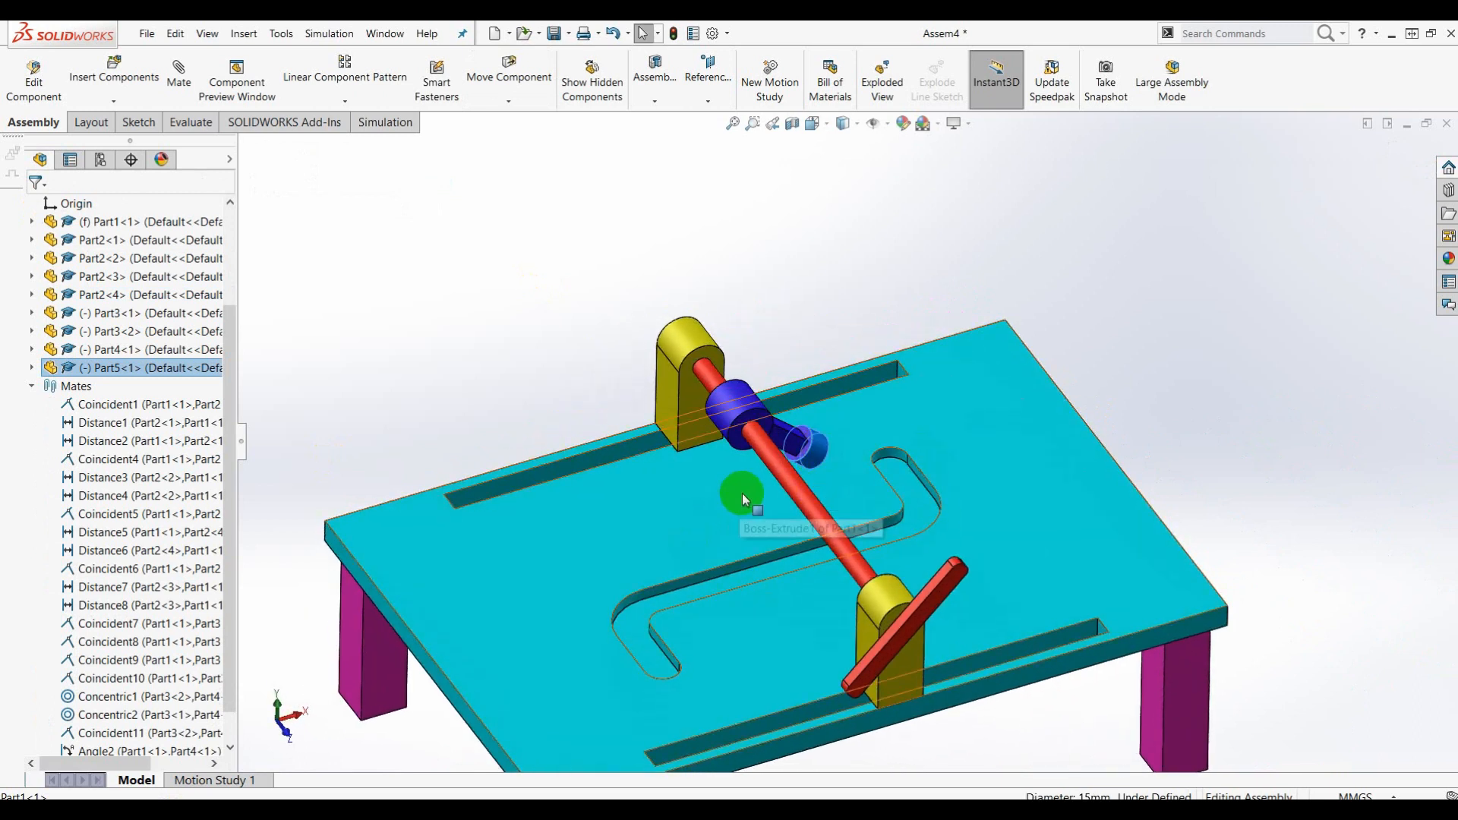
scroll(742, 494, "down", 3)
left_click(856, 251)
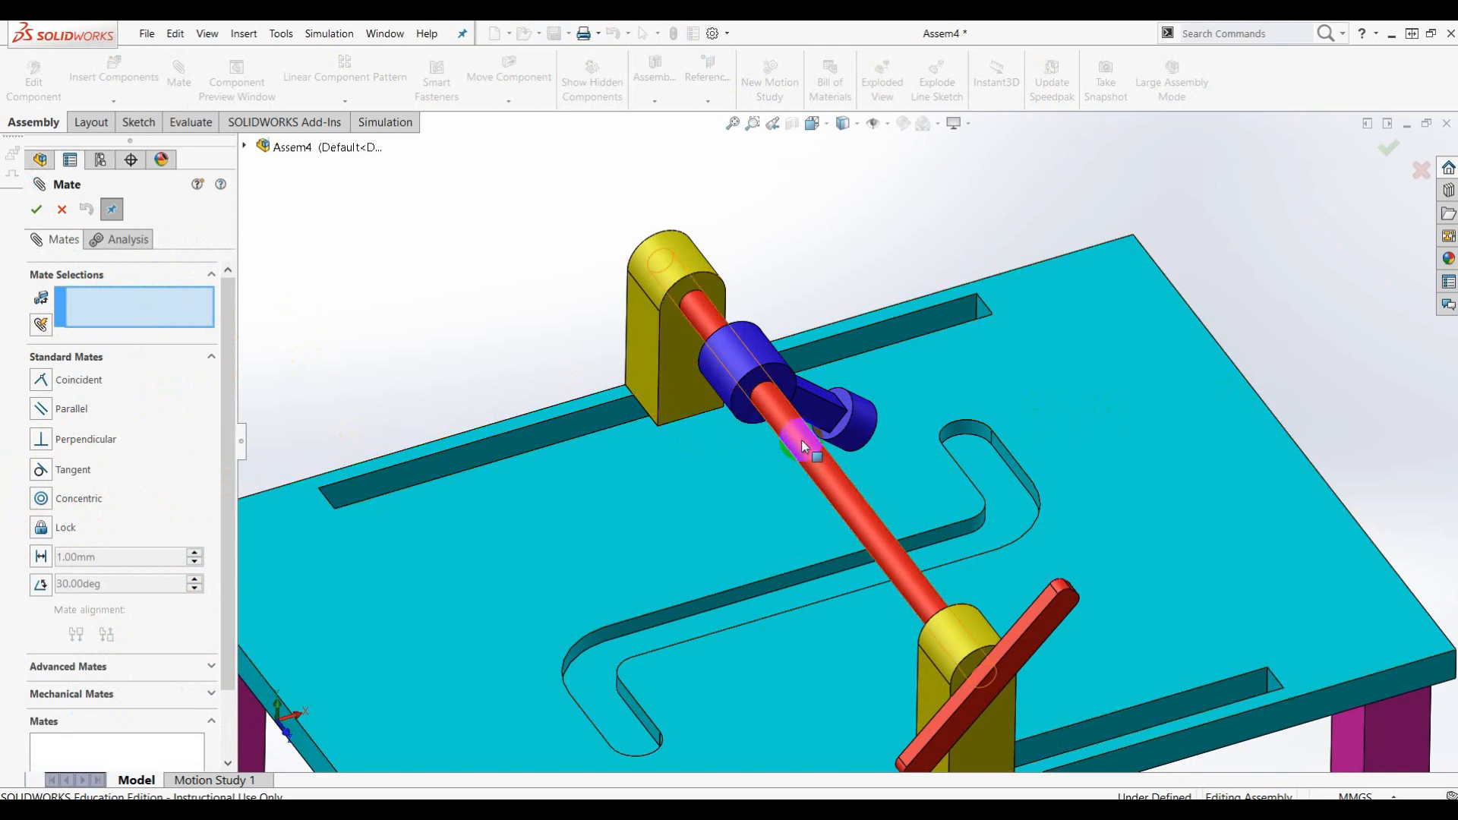
Add a tangent mate between the cylindrical face of Part5's small end and the side wall of Part1's S-shaped slot
scroll(895, 398, "down", 1)
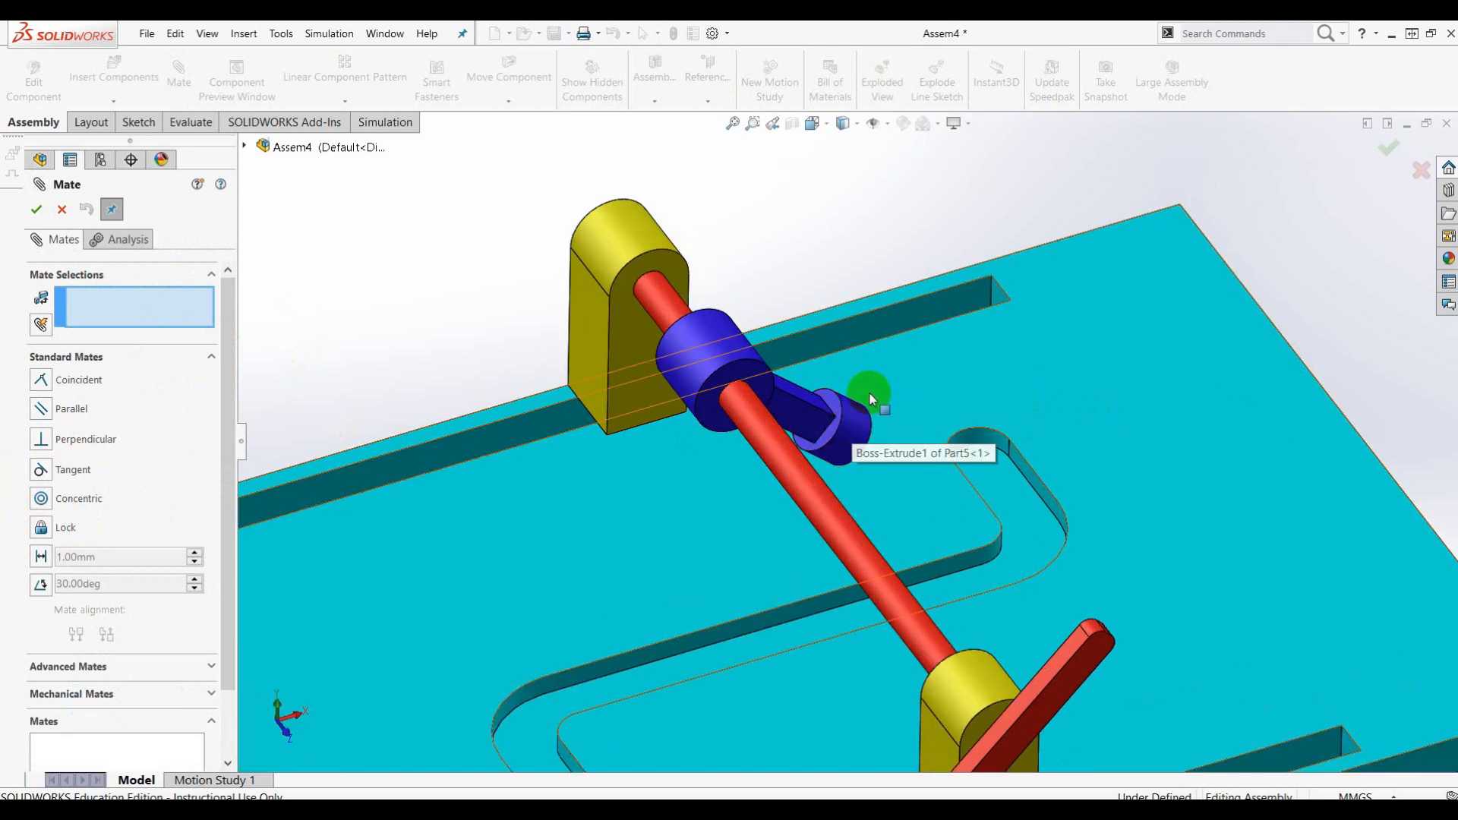
scroll(873, 414, "down", 3)
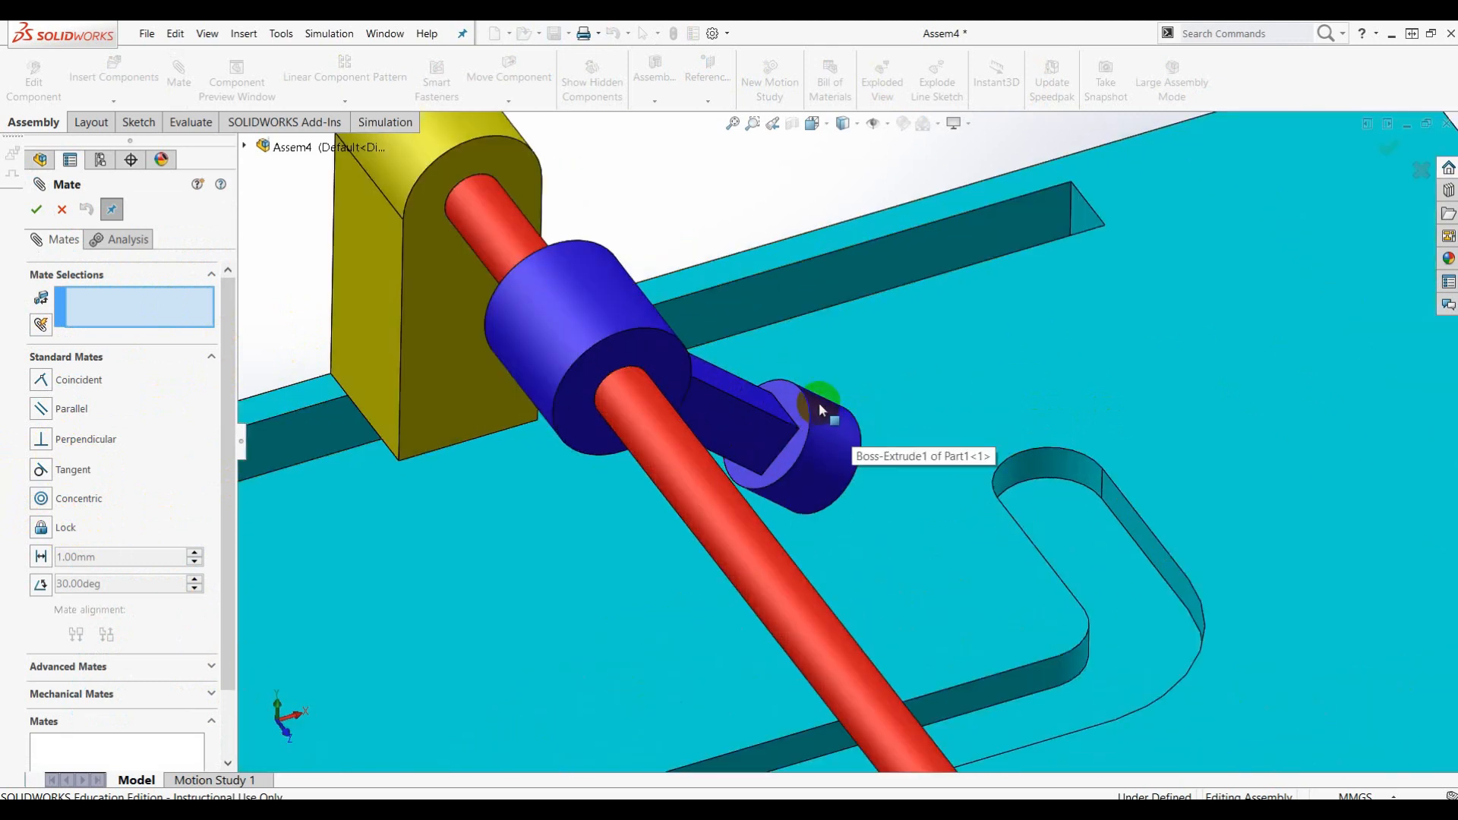
scroll(941, 550, "up", 3)
middle_click_drag(936, 553, 939, 606)
scroll(963, 626, "up", 3)
scroll(921, 581, "down", 3)
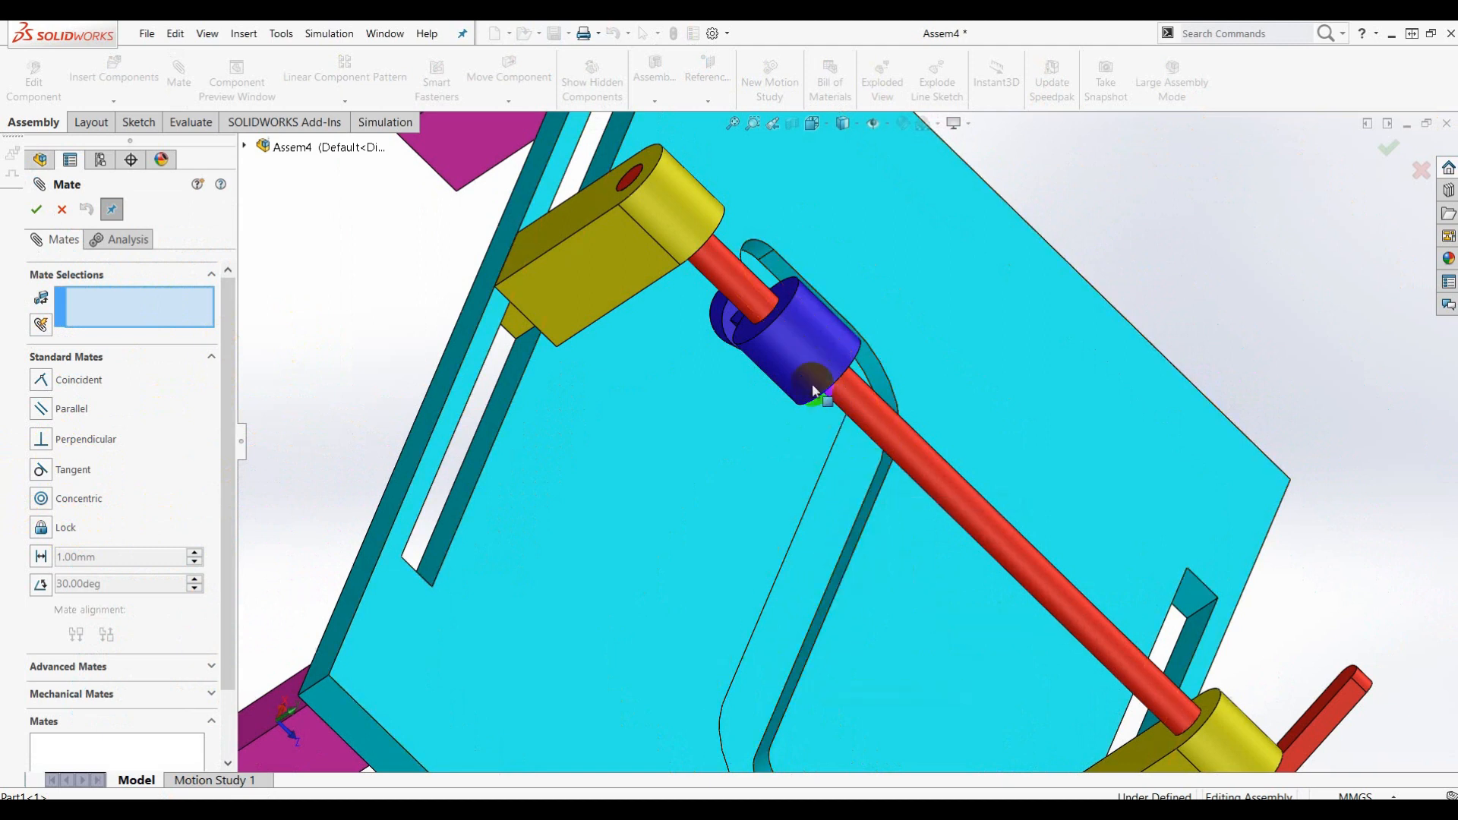
middle_click_drag(871, 540, 762, 399)
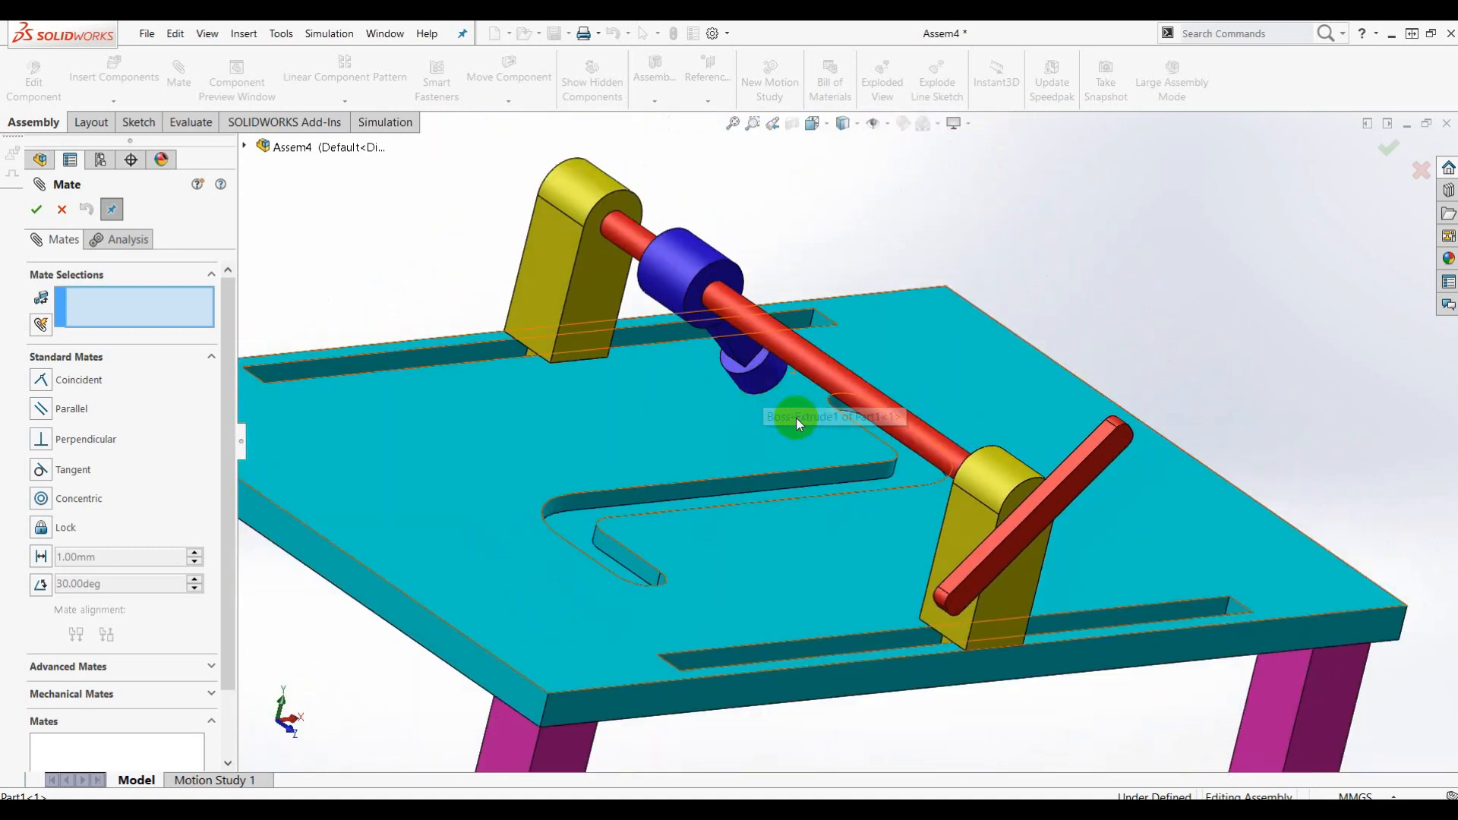
scroll(760, 414, "down", 3)
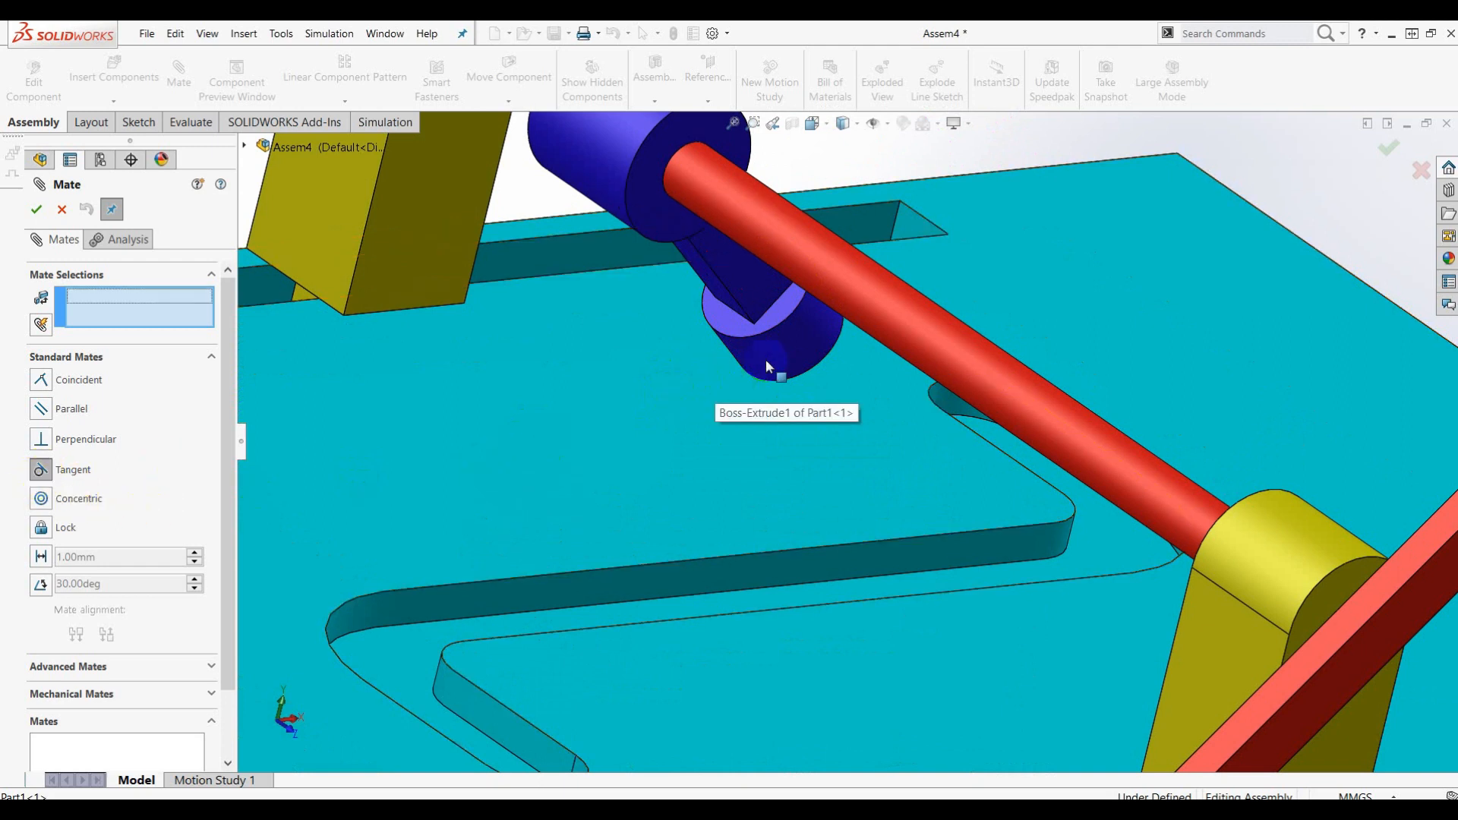
left_click(787, 349)
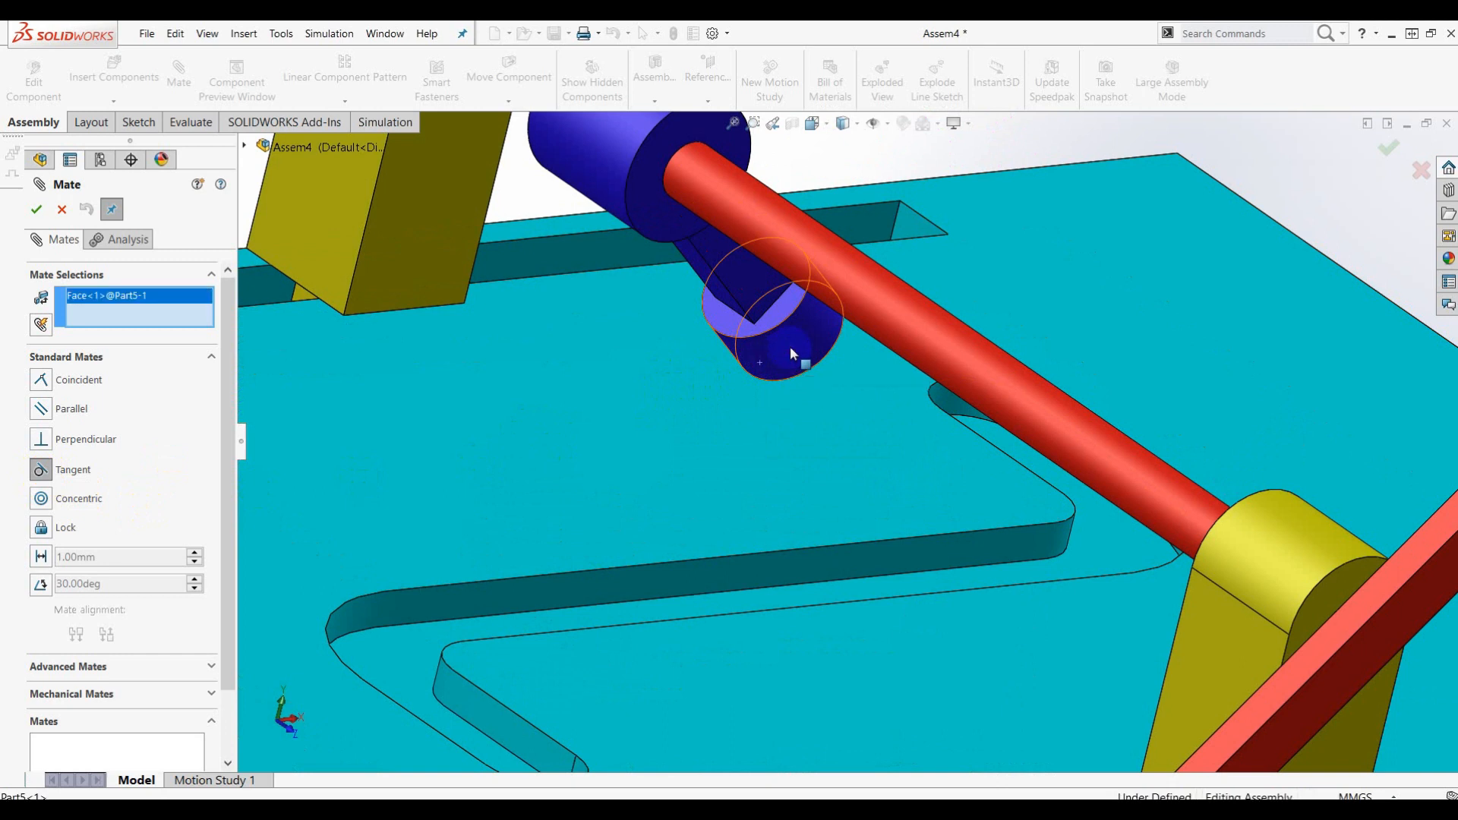
middle_click_drag(842, 547, 950, 612)
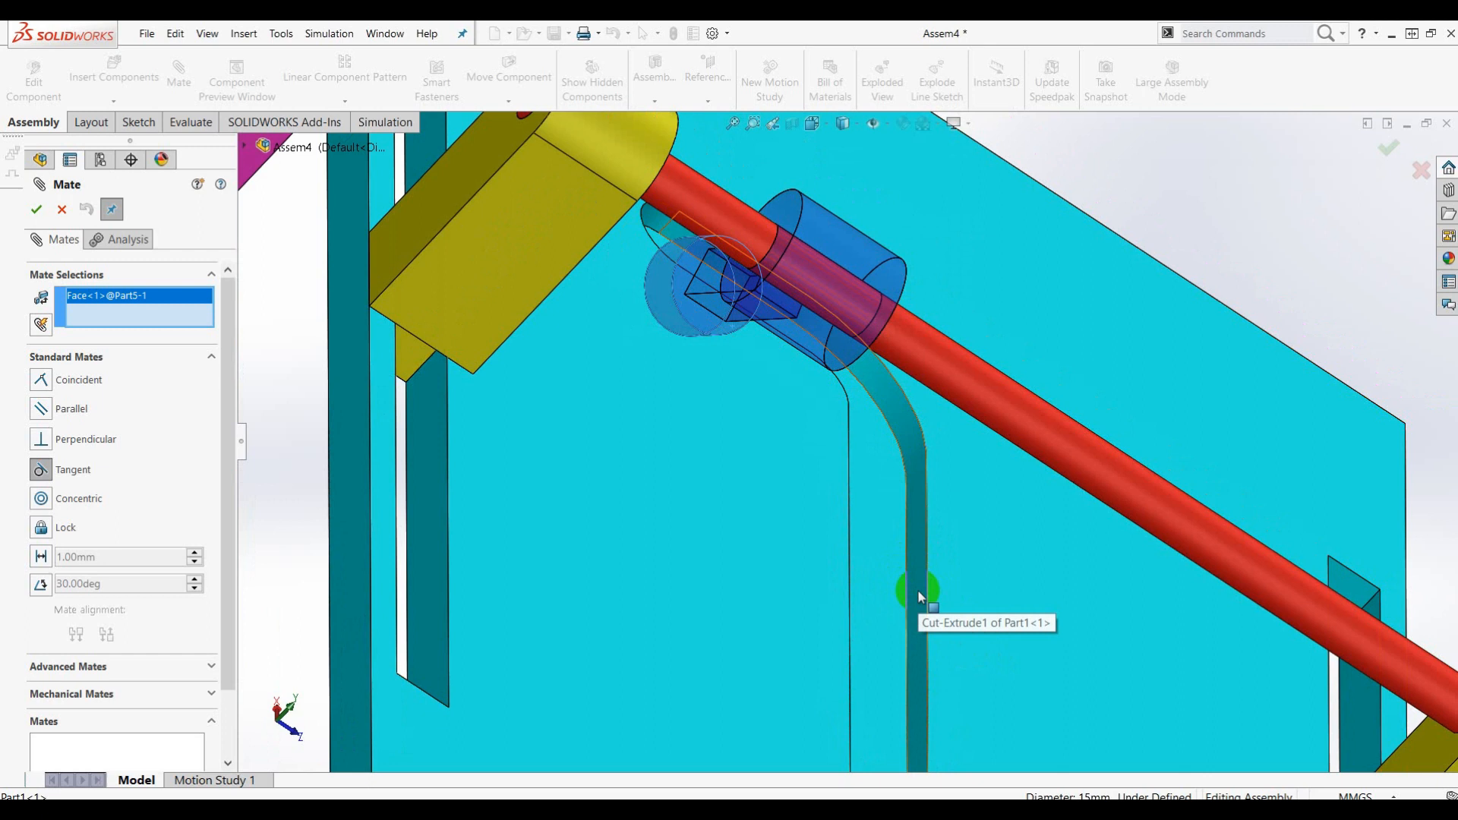
left_click(917, 589)
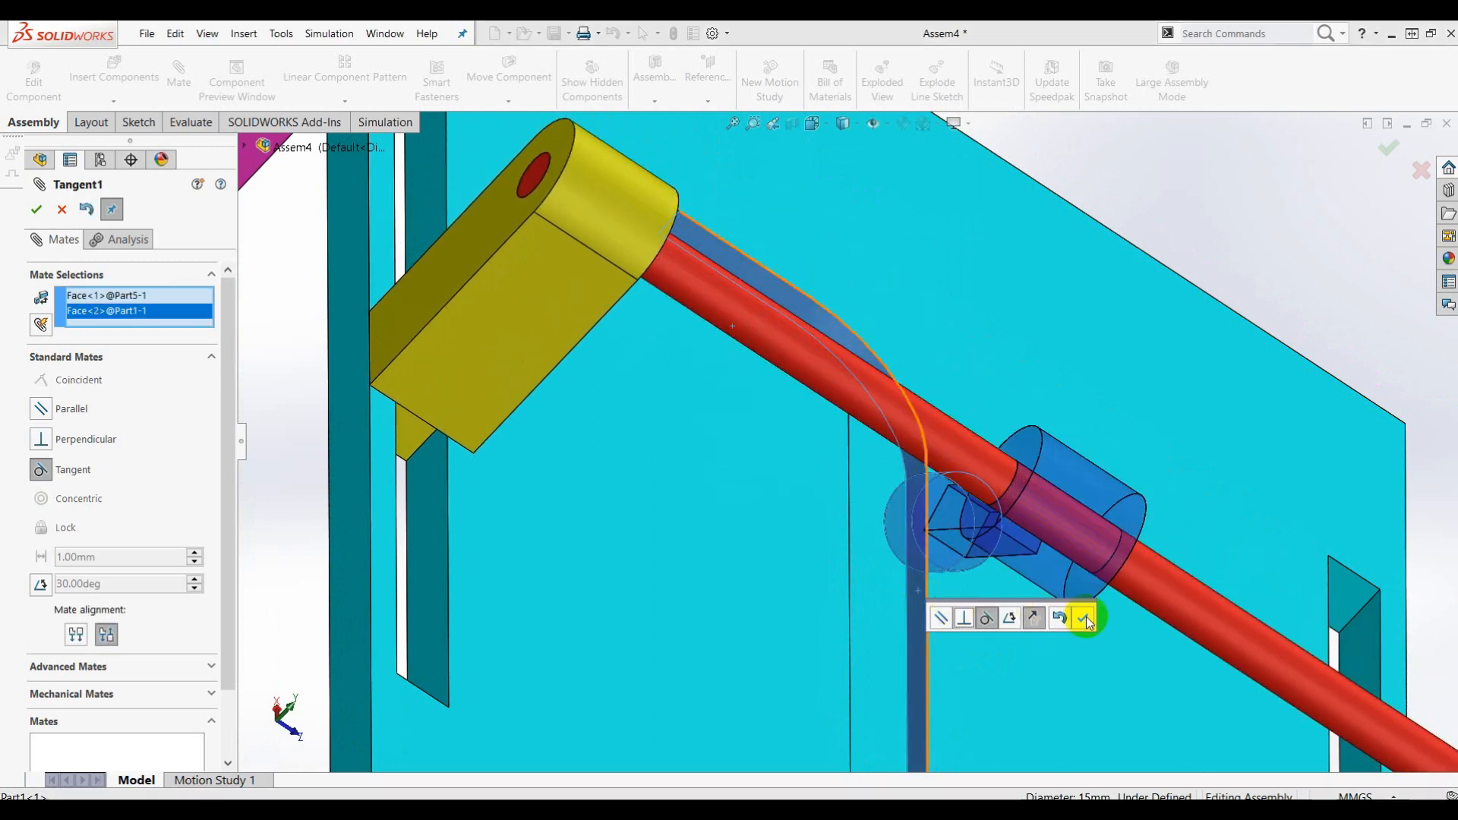
left_click(1087, 620)
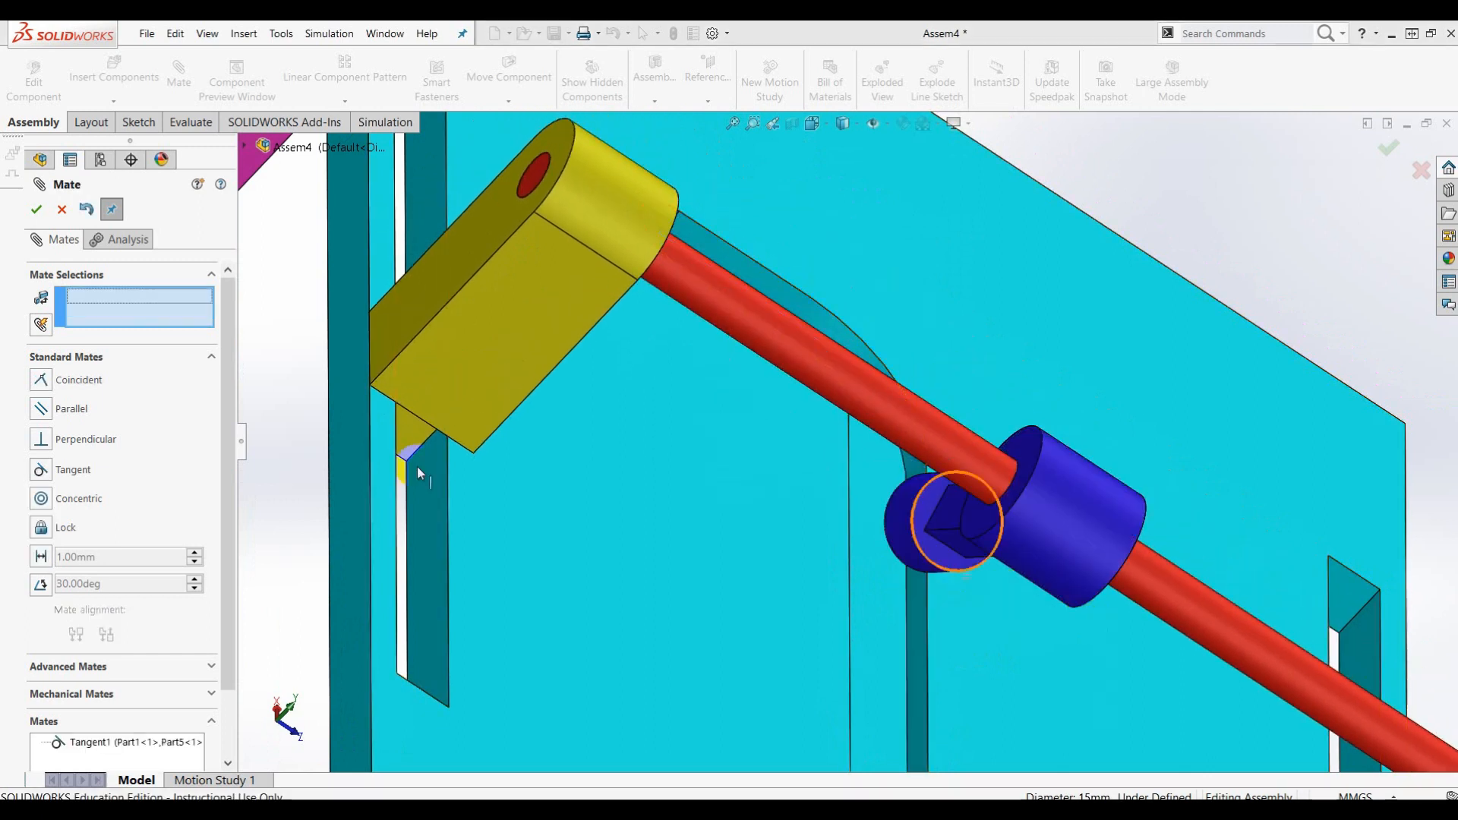
left_click(38, 209)
Inspect how Part5's small end sits against the S-shaped slot, in close-up and in a wider view
scroll(1059, 430, "up", 5)
middle_click_drag(1161, 381, 941, 403)
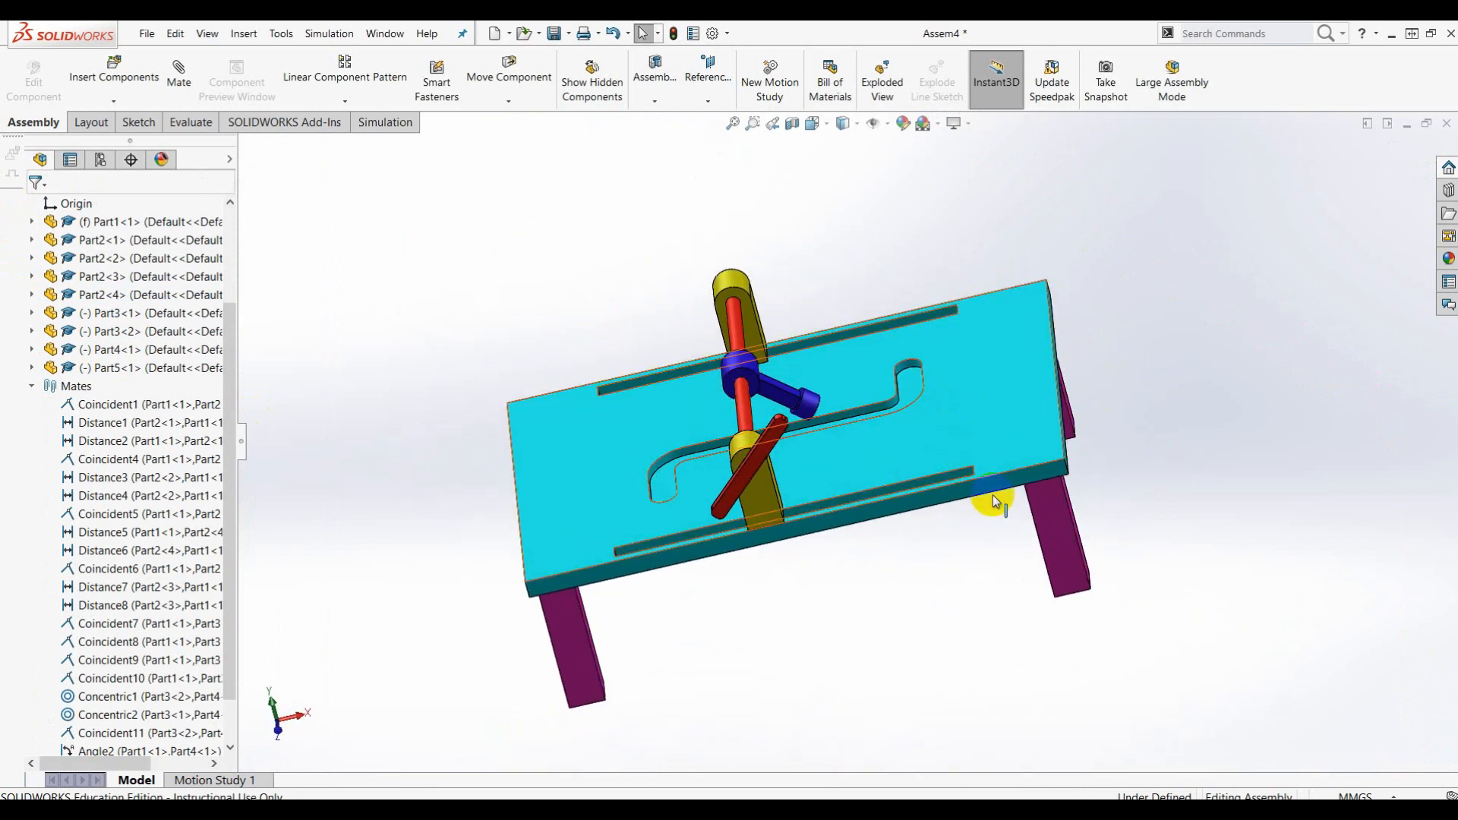
scroll(803, 440, "down", 5)
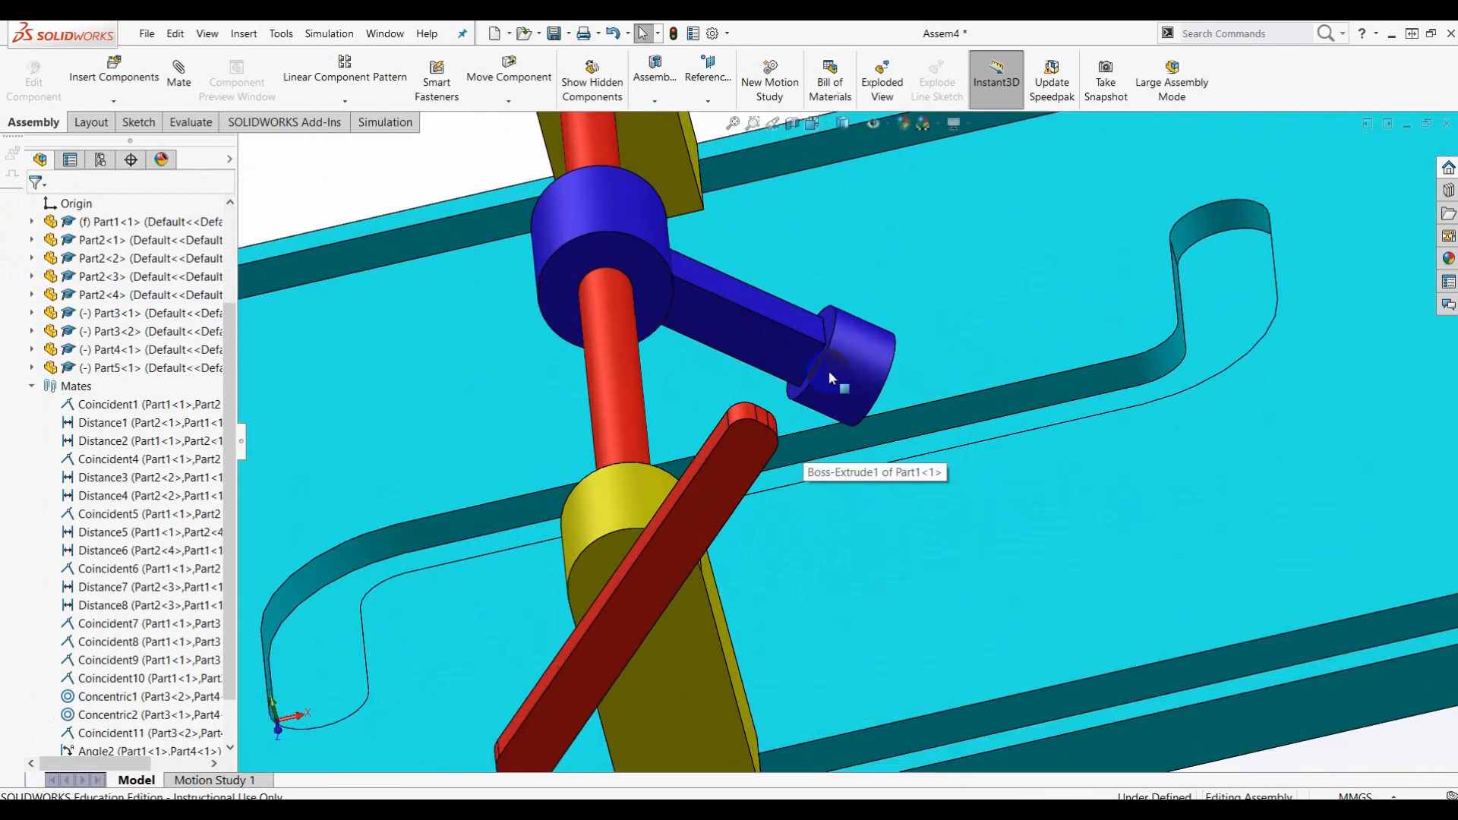
scroll(904, 395, "up", 5)
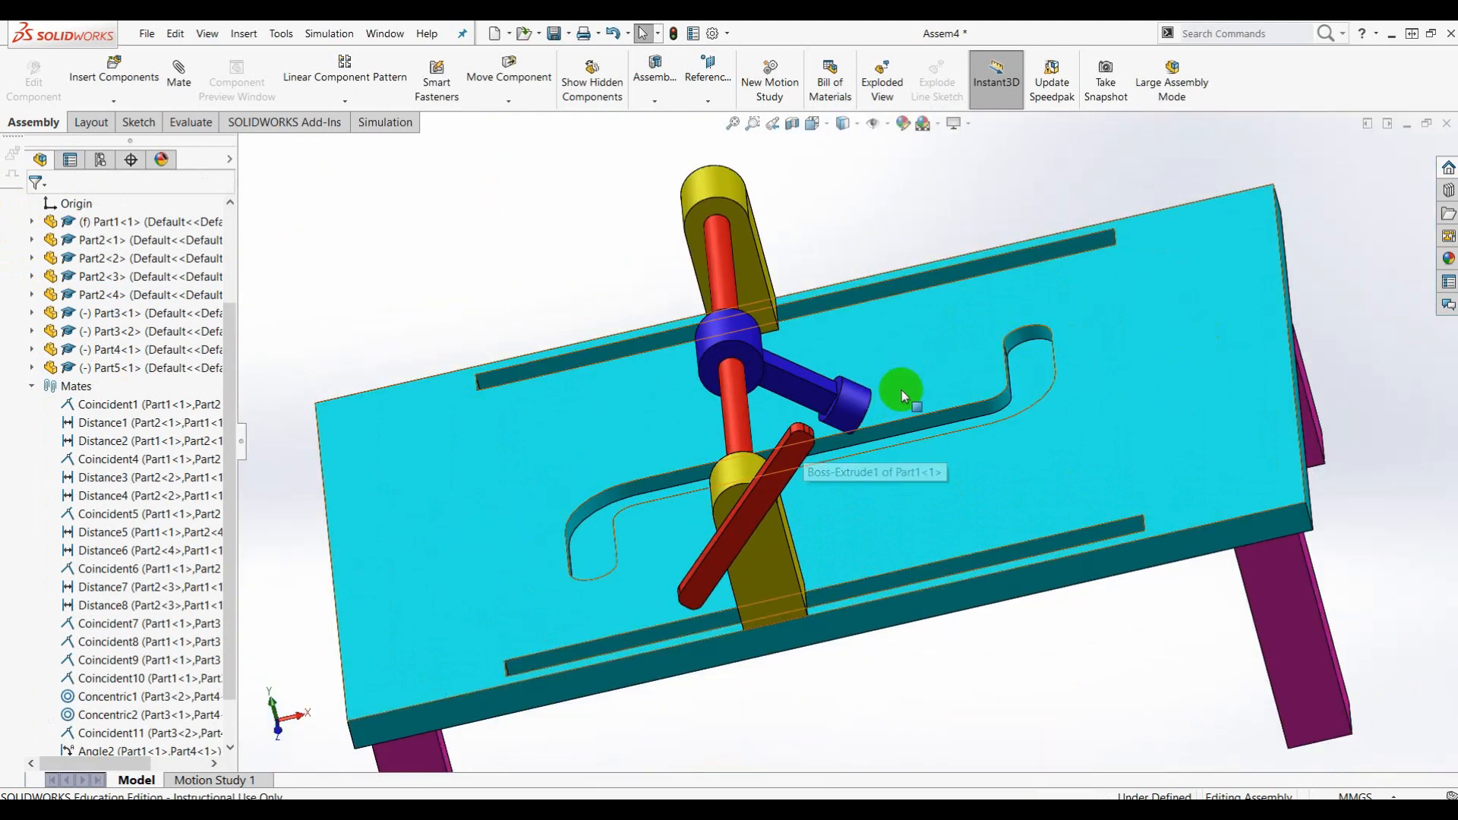
Add a coincident mate between the end face of Part5's small cylinder and the floor of Part1's S-shaped slot
scroll(1166, 341, "up", 2)
middle_click_drag(1164, 339, 1126, 360)
scroll(912, 421, "down", 5)
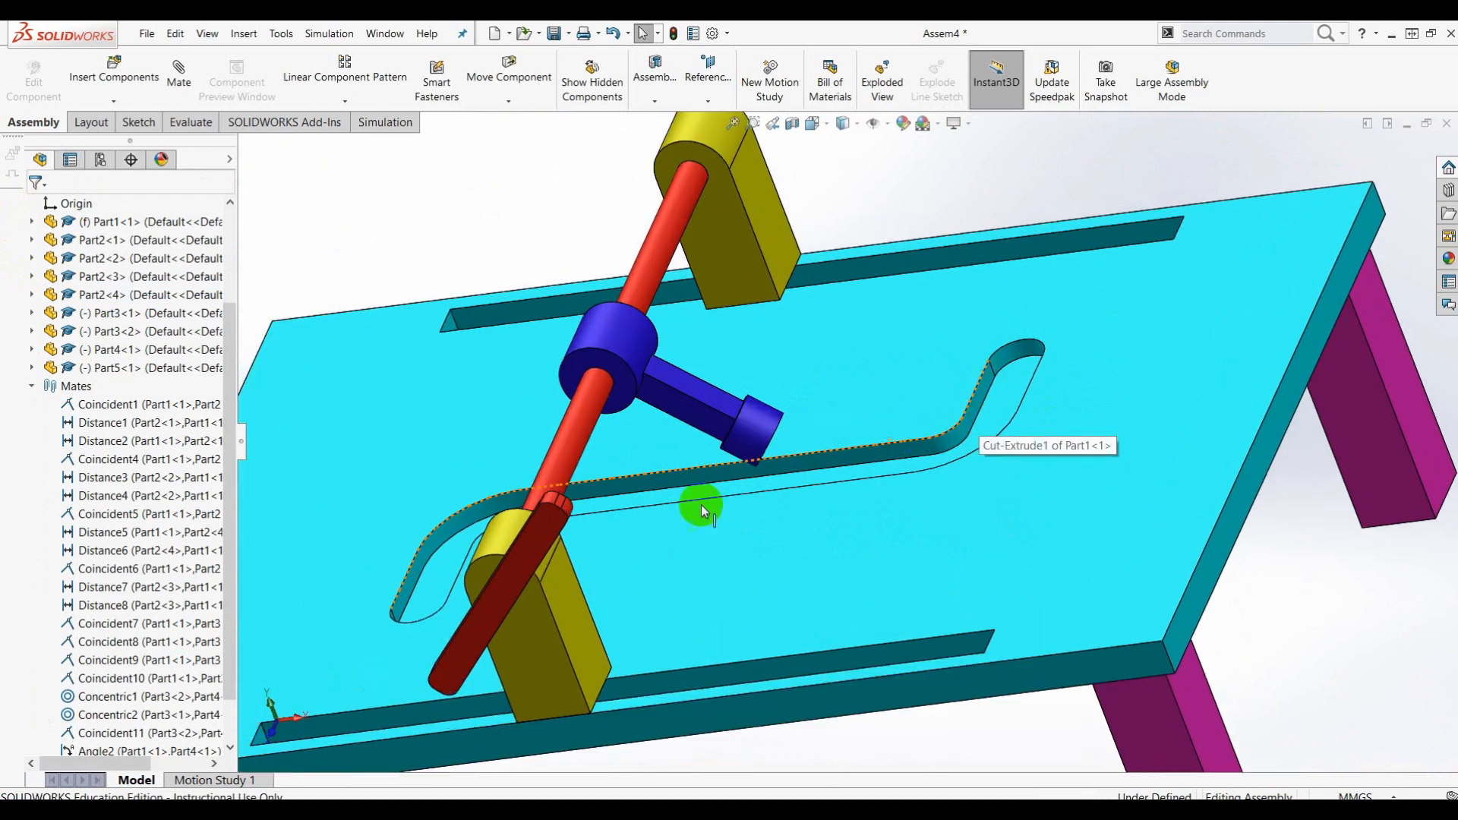
mouse_move(835, 446)
middle_mouse_down()
mouse_move(794, 404)
mouse_move(748, 431)
middle_mouse_up()
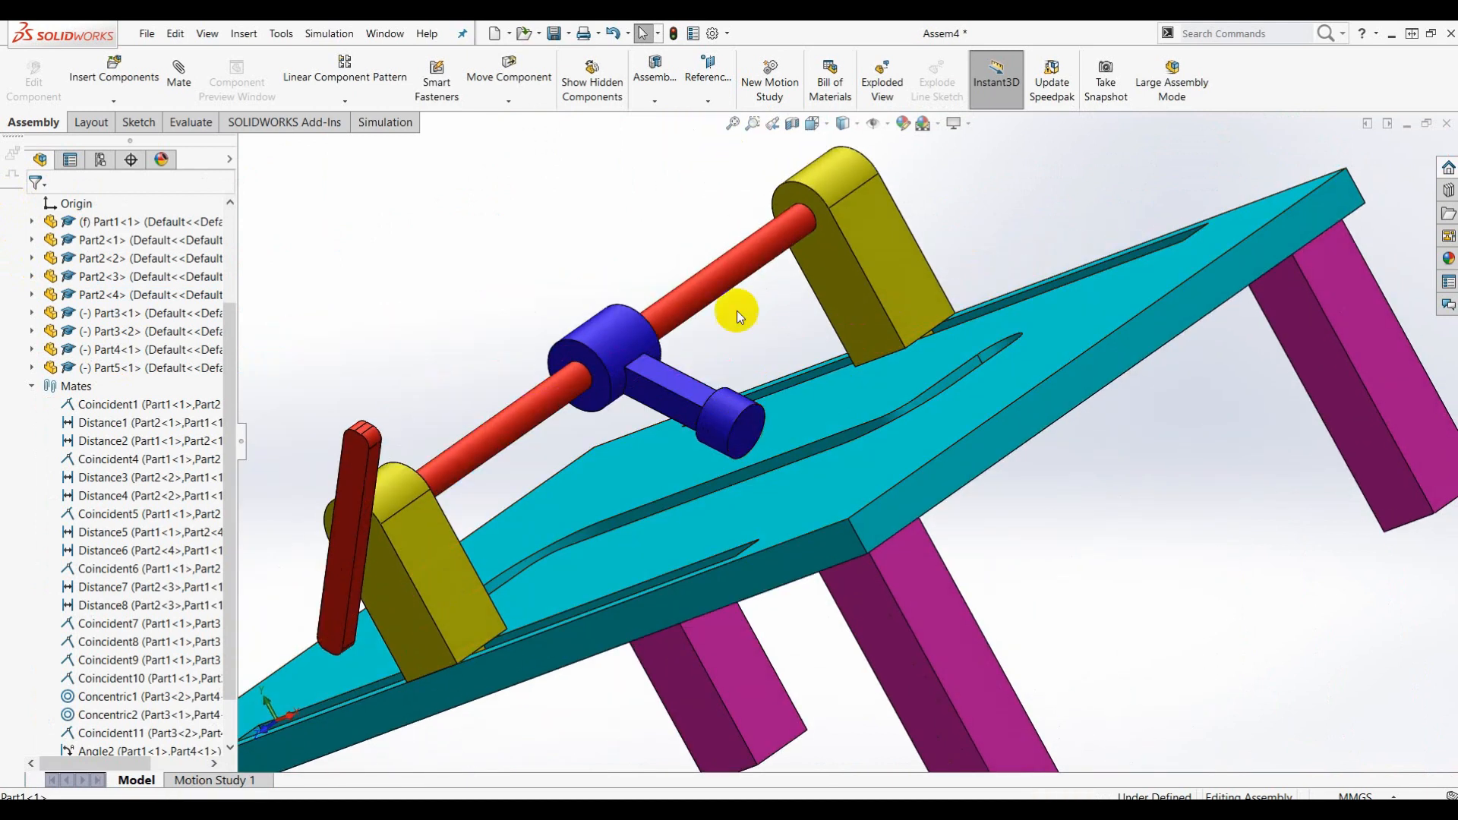
left_click(177, 70)
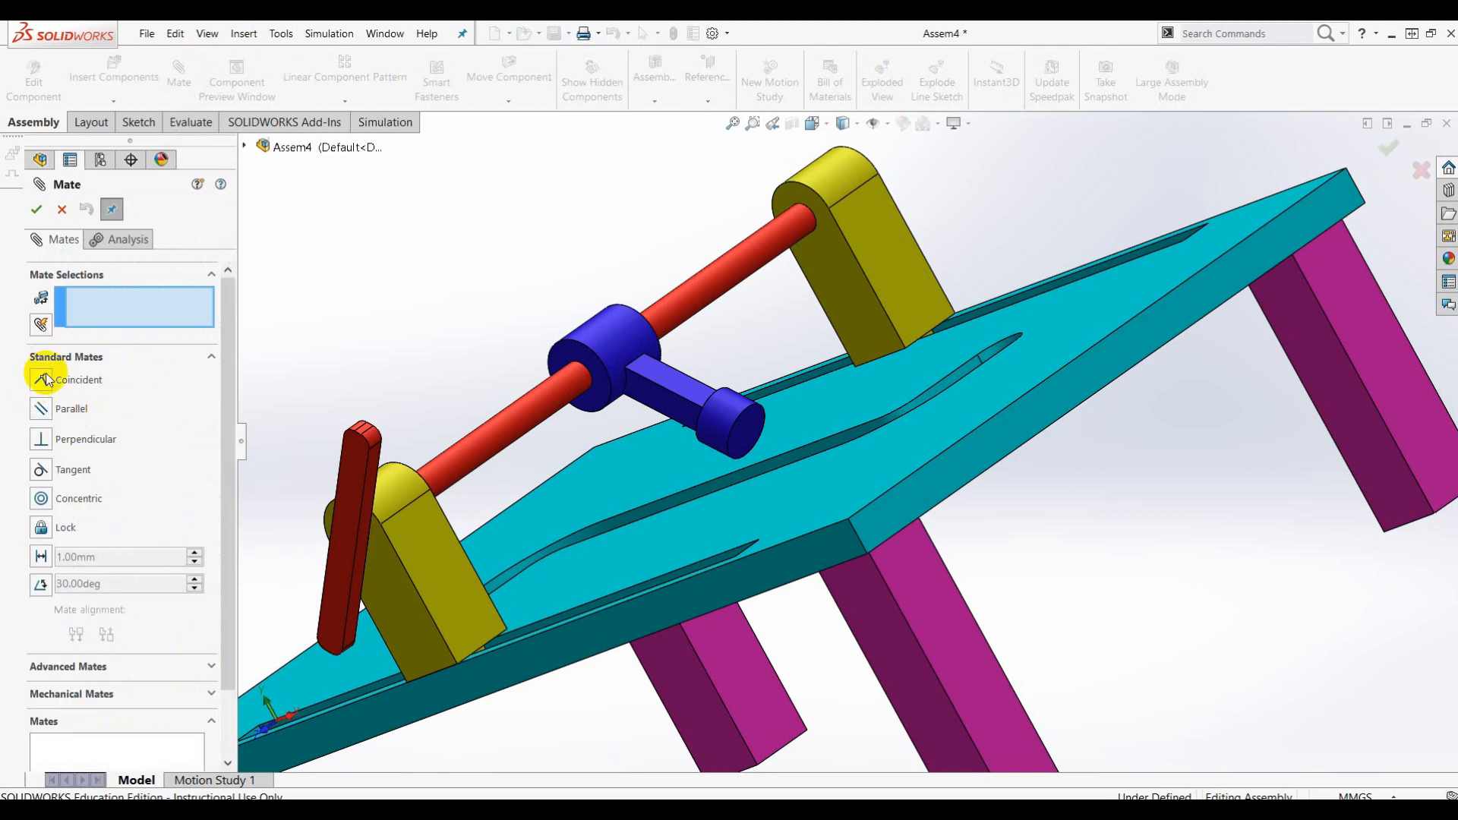
left_click(41, 380)
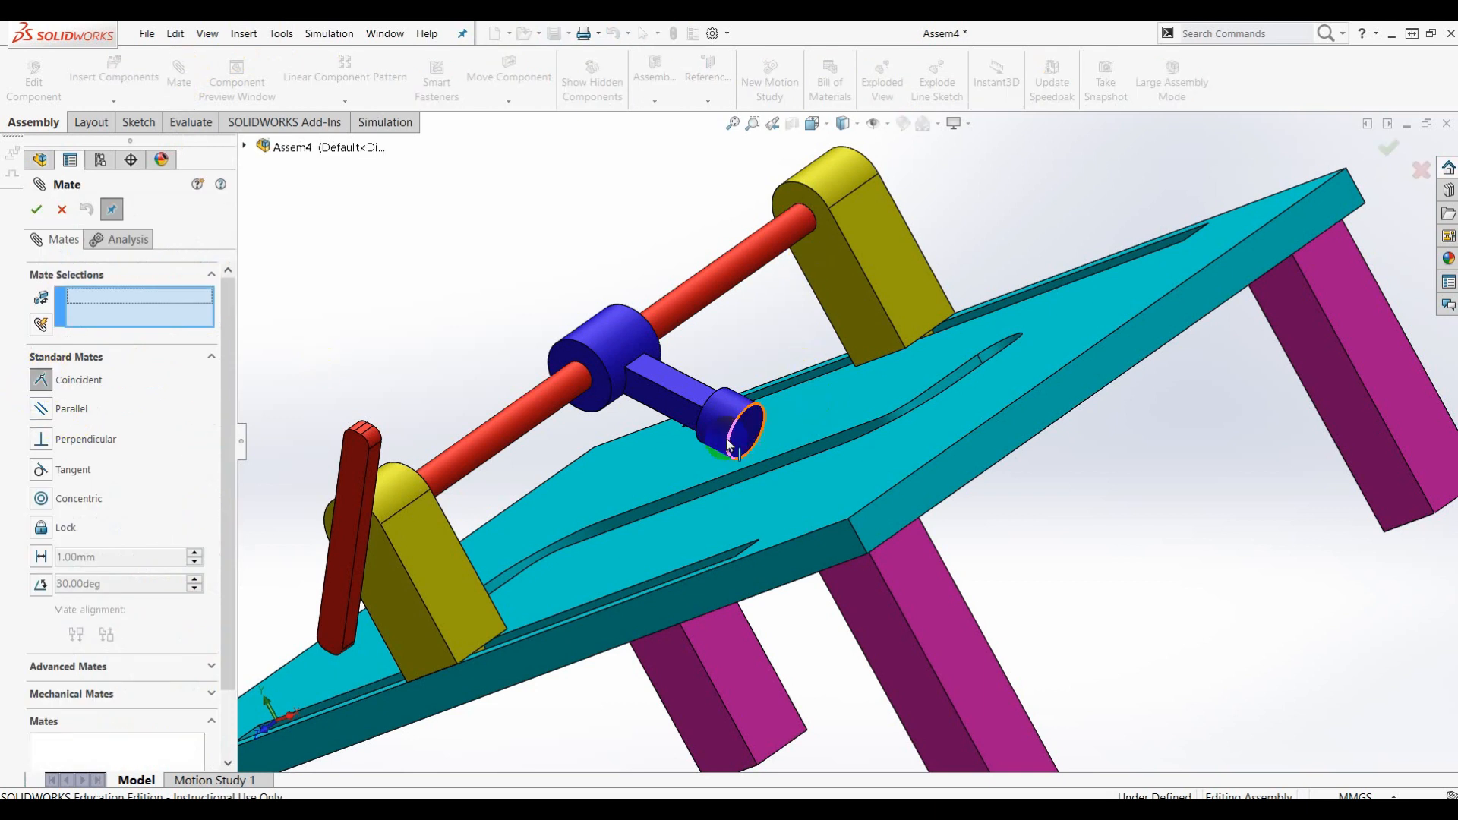
scroll(729, 447, "down", 3)
left_click(805, 408)
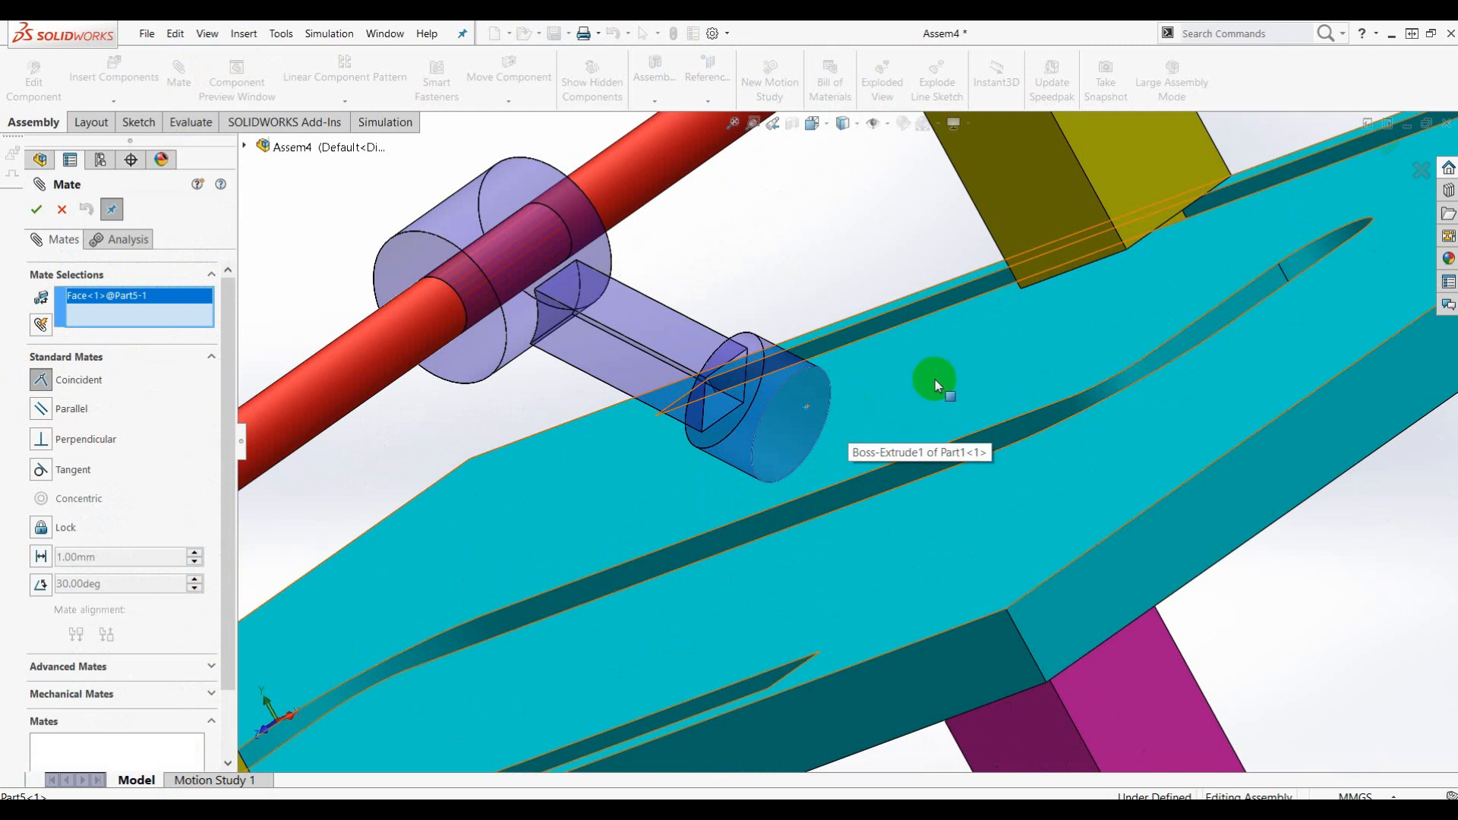
scroll(936, 380, "up", 10)
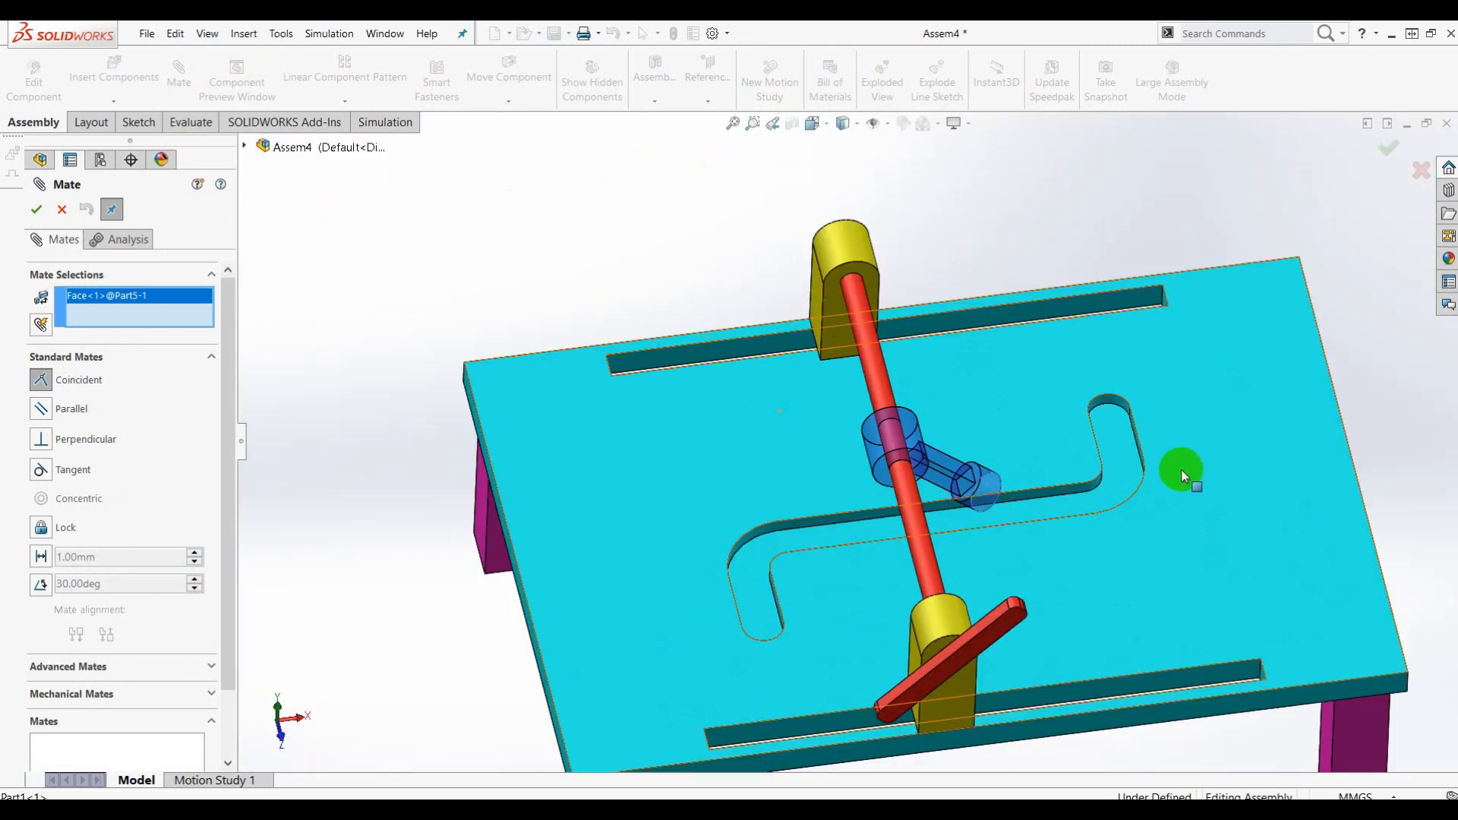
scroll(1181, 470, "down", 4)
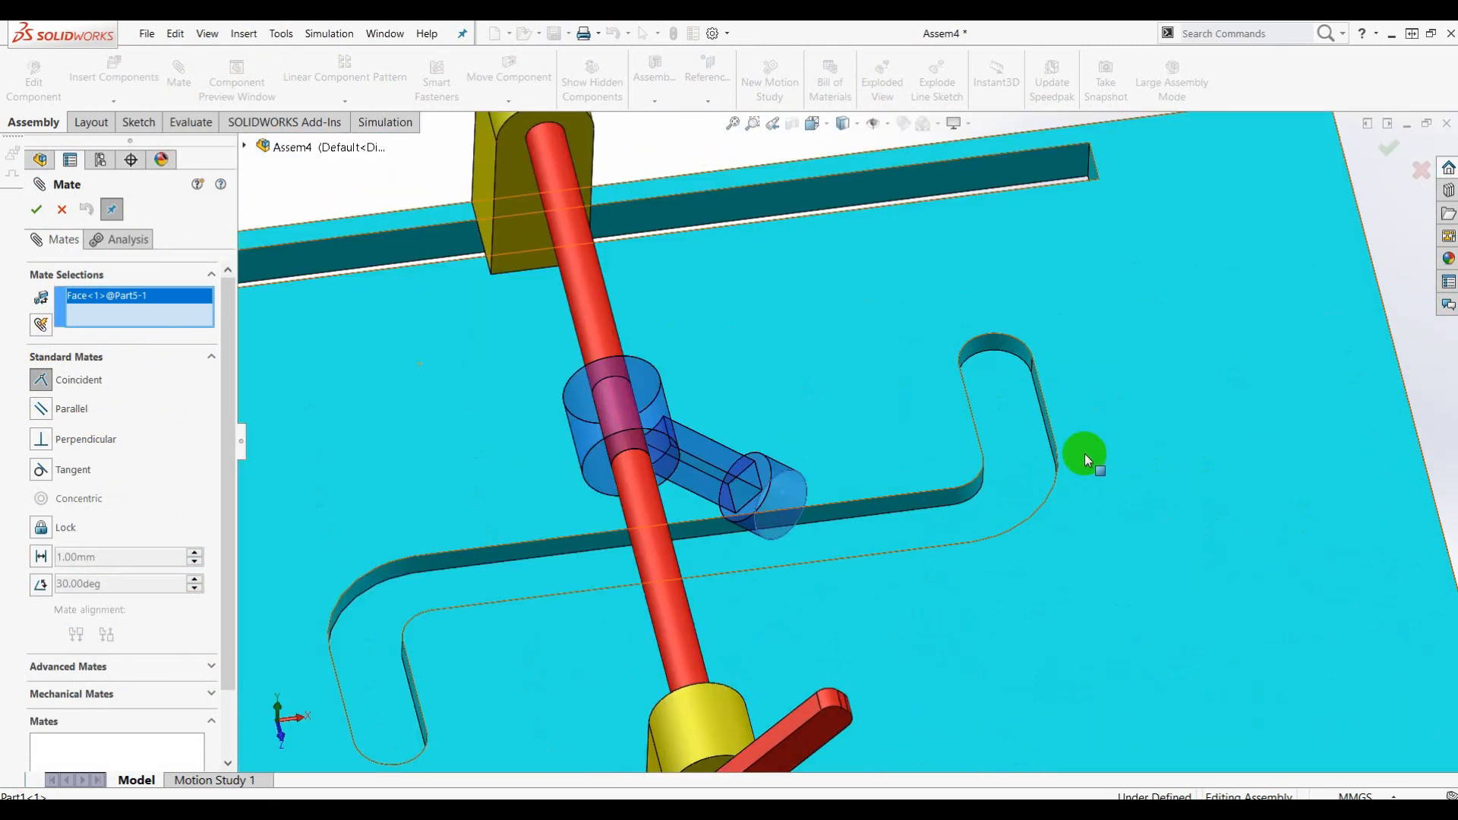
left_click(1013, 409)
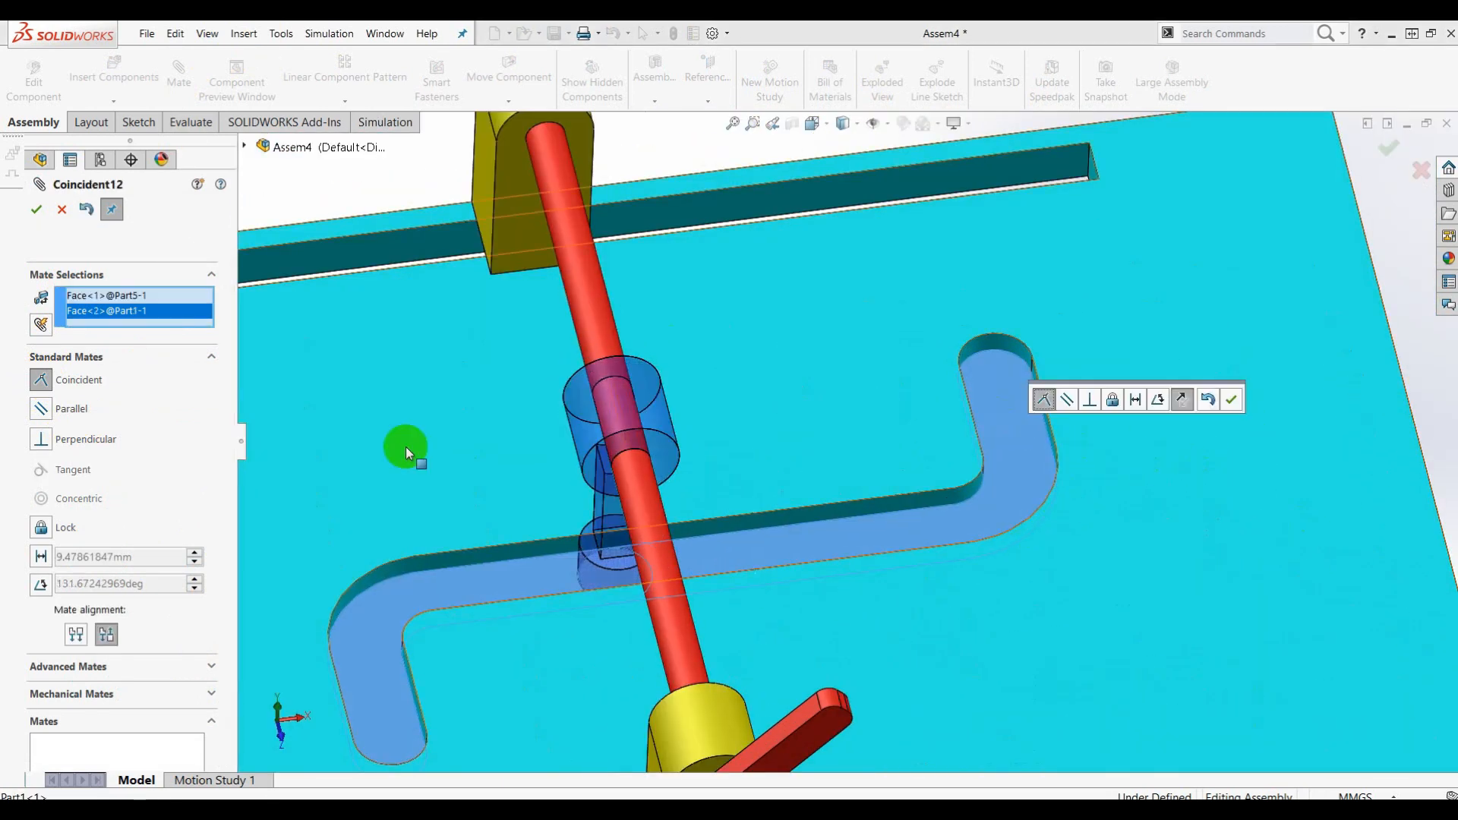
left_click(1227, 401)
left_click(38, 210)
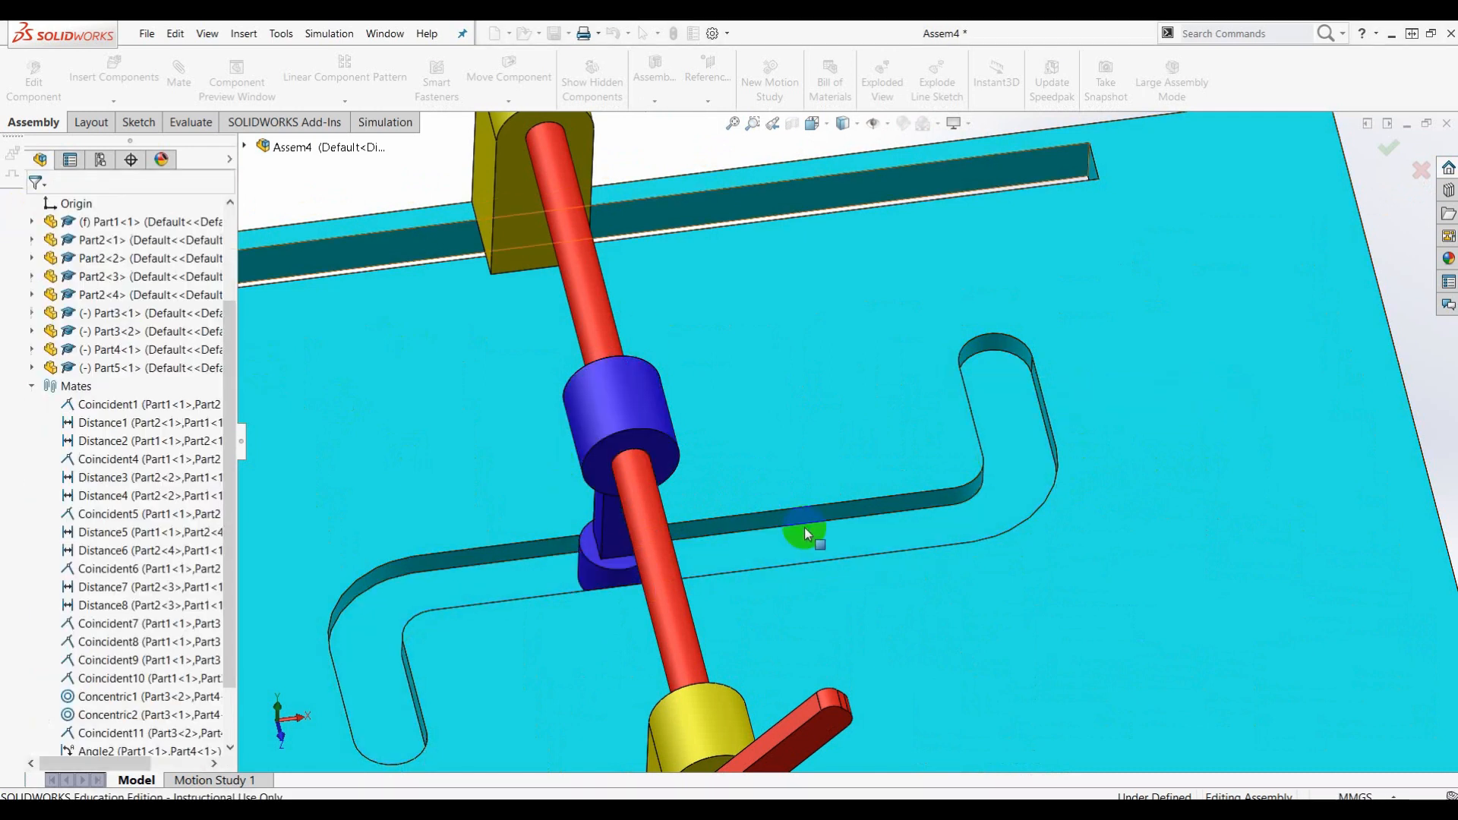
Test the mechanism by sliding the bracket-and-rod set back and forth along the straight slots, with Part5 following the S-shaped slot
scroll(795, 514, "up", 6)
middle_click_drag(864, 566, 916, 450)
mouse_move(933, 530)
middle_mouse_down()
mouse_move(951, 536)
mouse_move(924, 554)
middle_mouse_up()
scroll(872, 466, "down", 6)
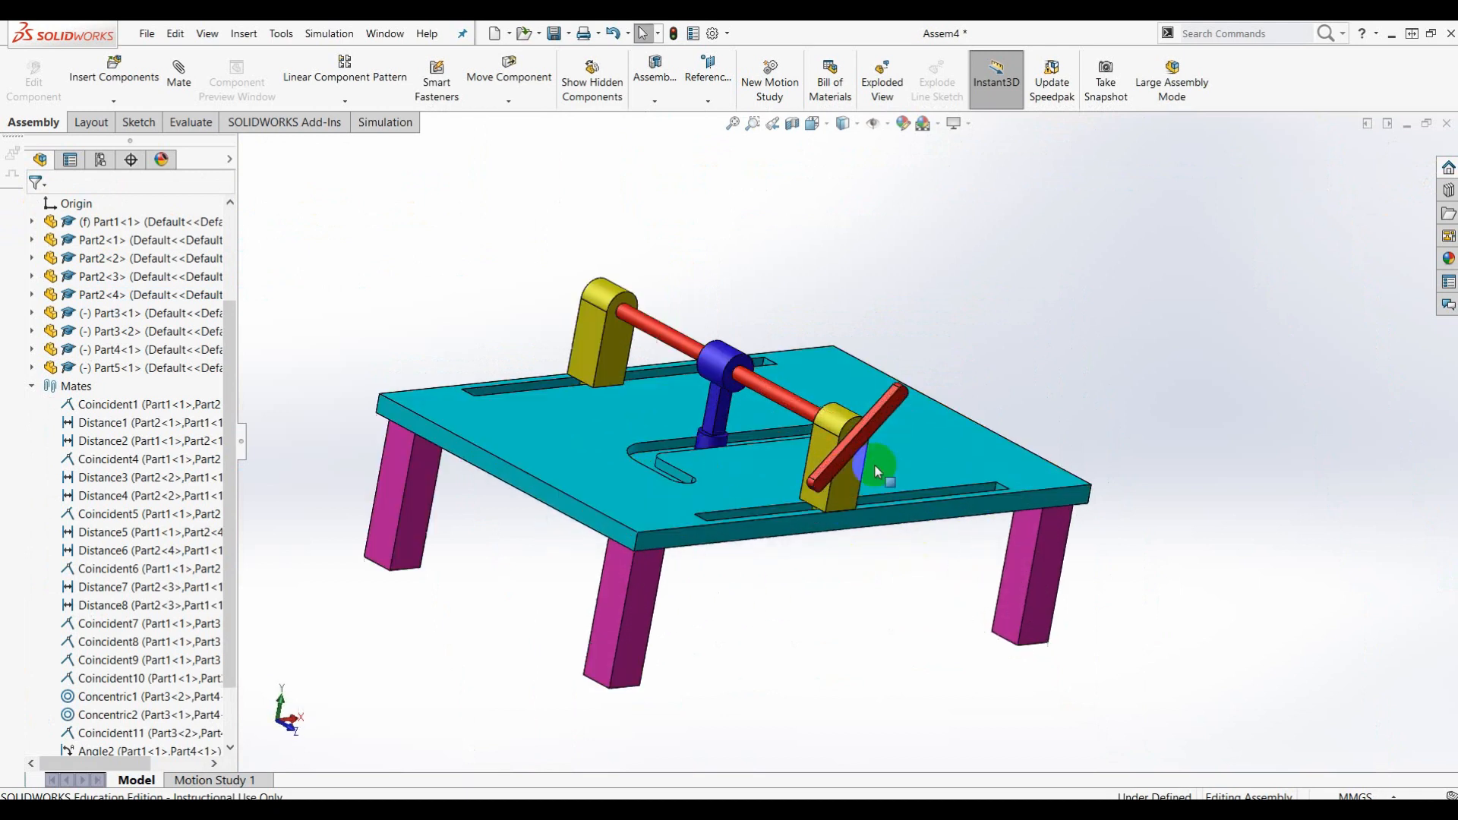
left_click_drag(834, 438, 654, 592)
left_click_drag(600, 501, 1107, 317)
mouse_move(838, 327)
left_mouse_down()
mouse_move(782, 281)
mouse_move(840, 391)
mouse_move(609, 456)
mouse_move(457, 524)
mouse_move(400, 423)
mouse_move(495, 511)
mouse_move(511, 335)
mouse_move(832, 349)
left_mouse_up()
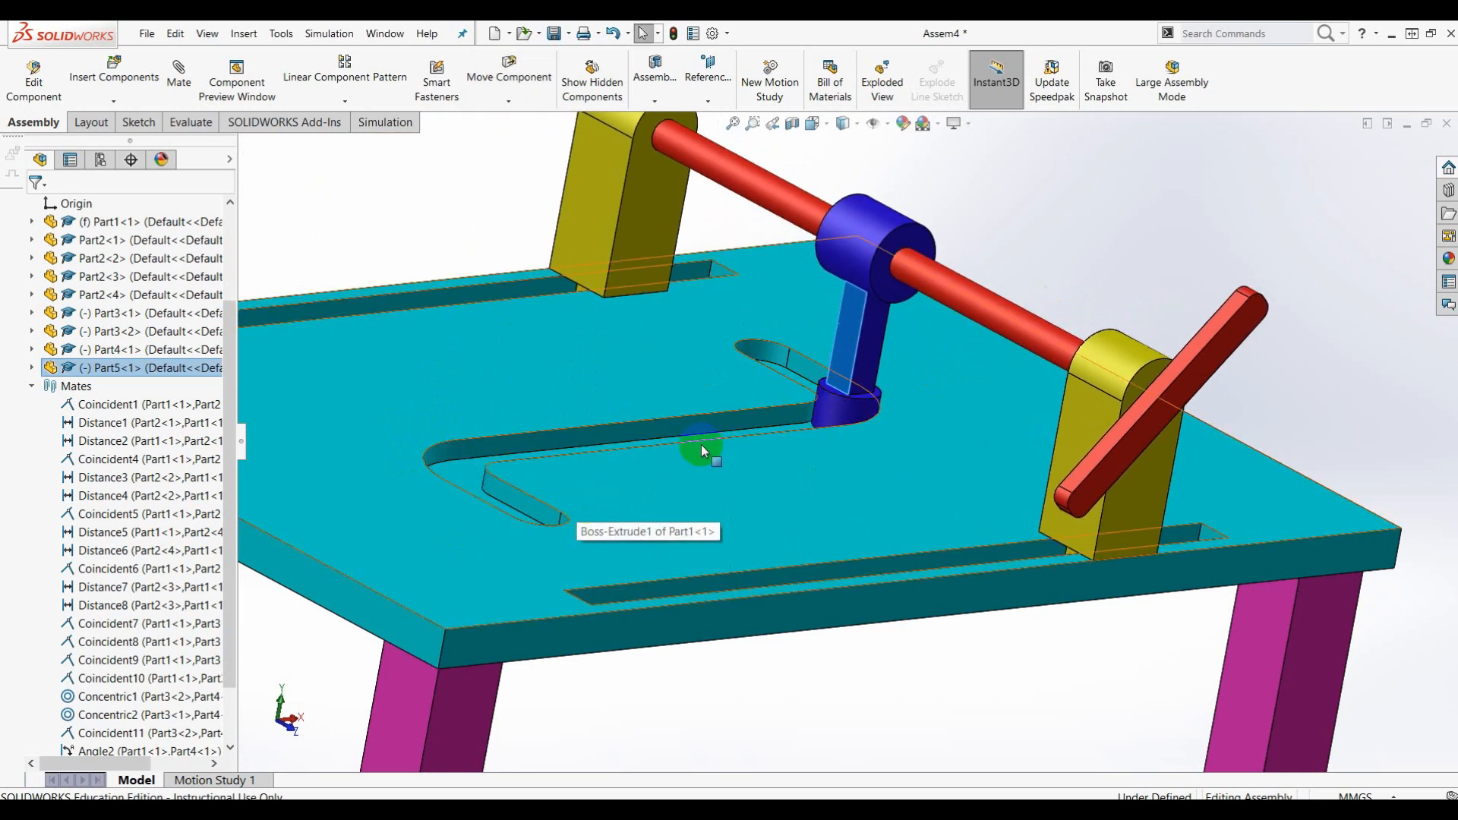
middle_click_drag(925, 371, 885, 390)
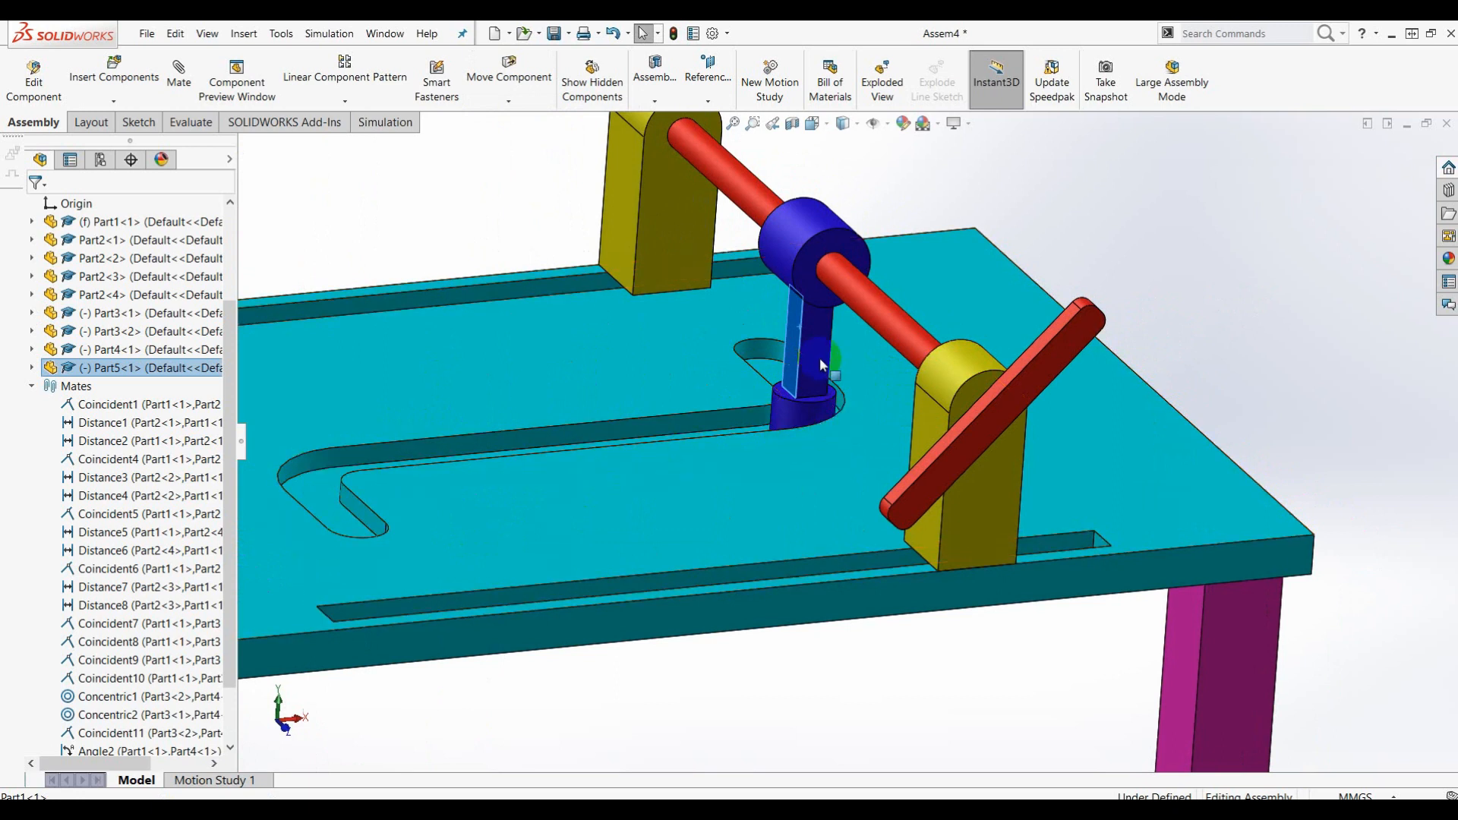
Slide the brackets toward one end of their straight slots and back, leaving Part5 in the middle of the S-shaped slot
key("f")
middle_click_drag(1116, 321, 1165, 390)
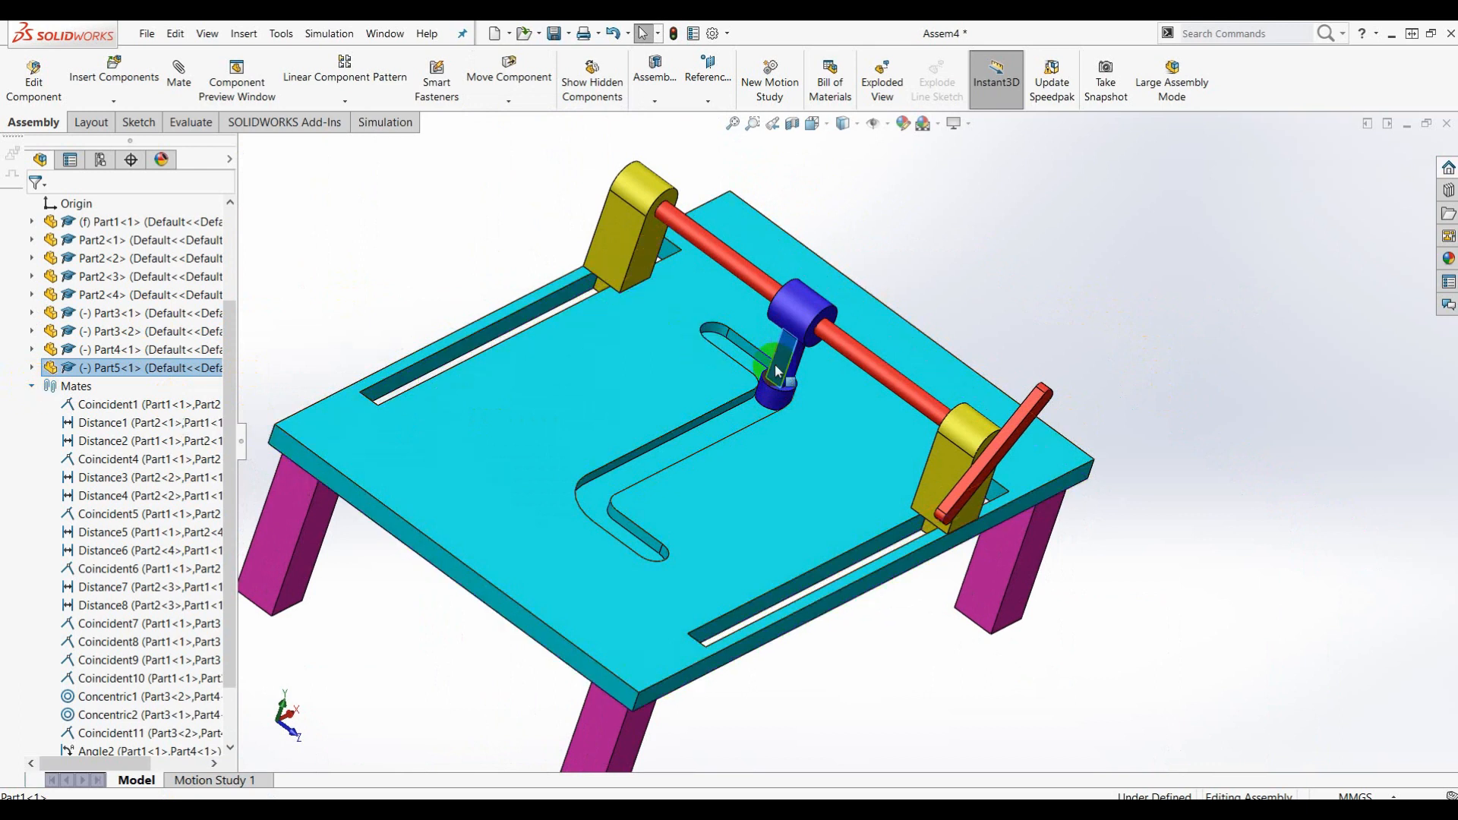
left_click_drag(955, 465, 703, 596)
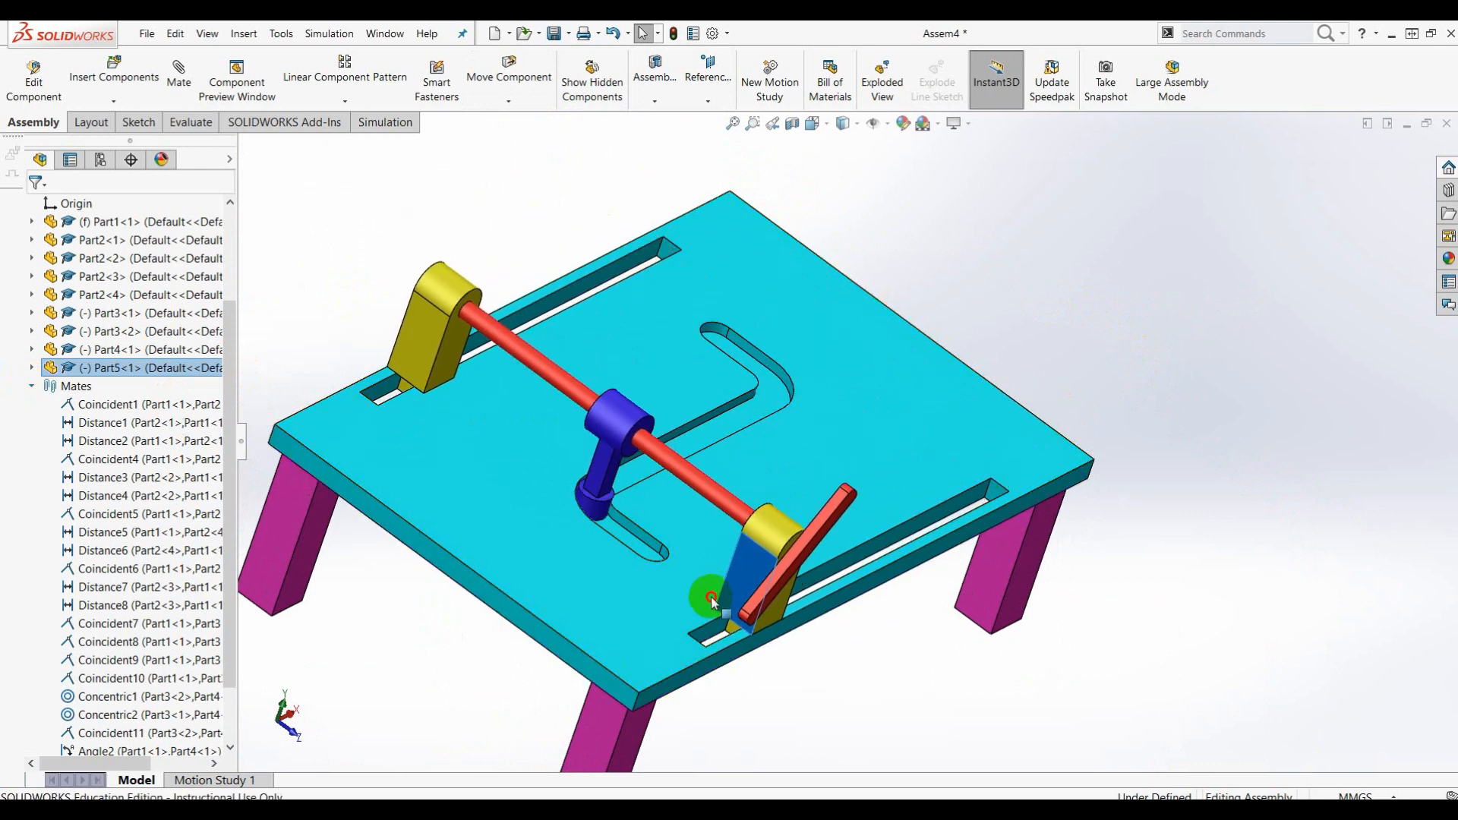
left_click_drag(667, 495, 748, 432)
left_click(1000, 273)
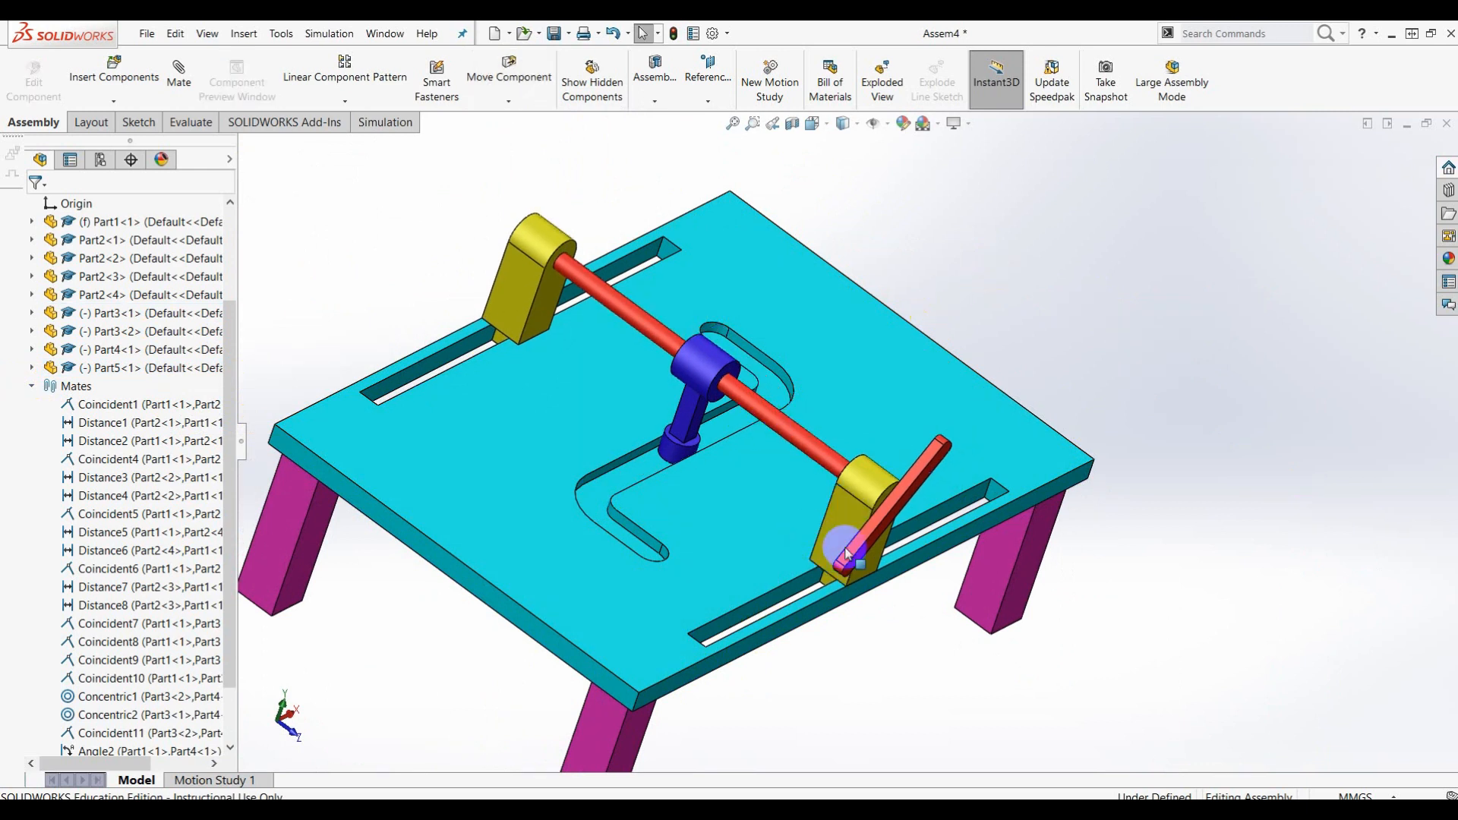
Collapse the assembly's list of mates
scroll(847, 543, "up", 2)
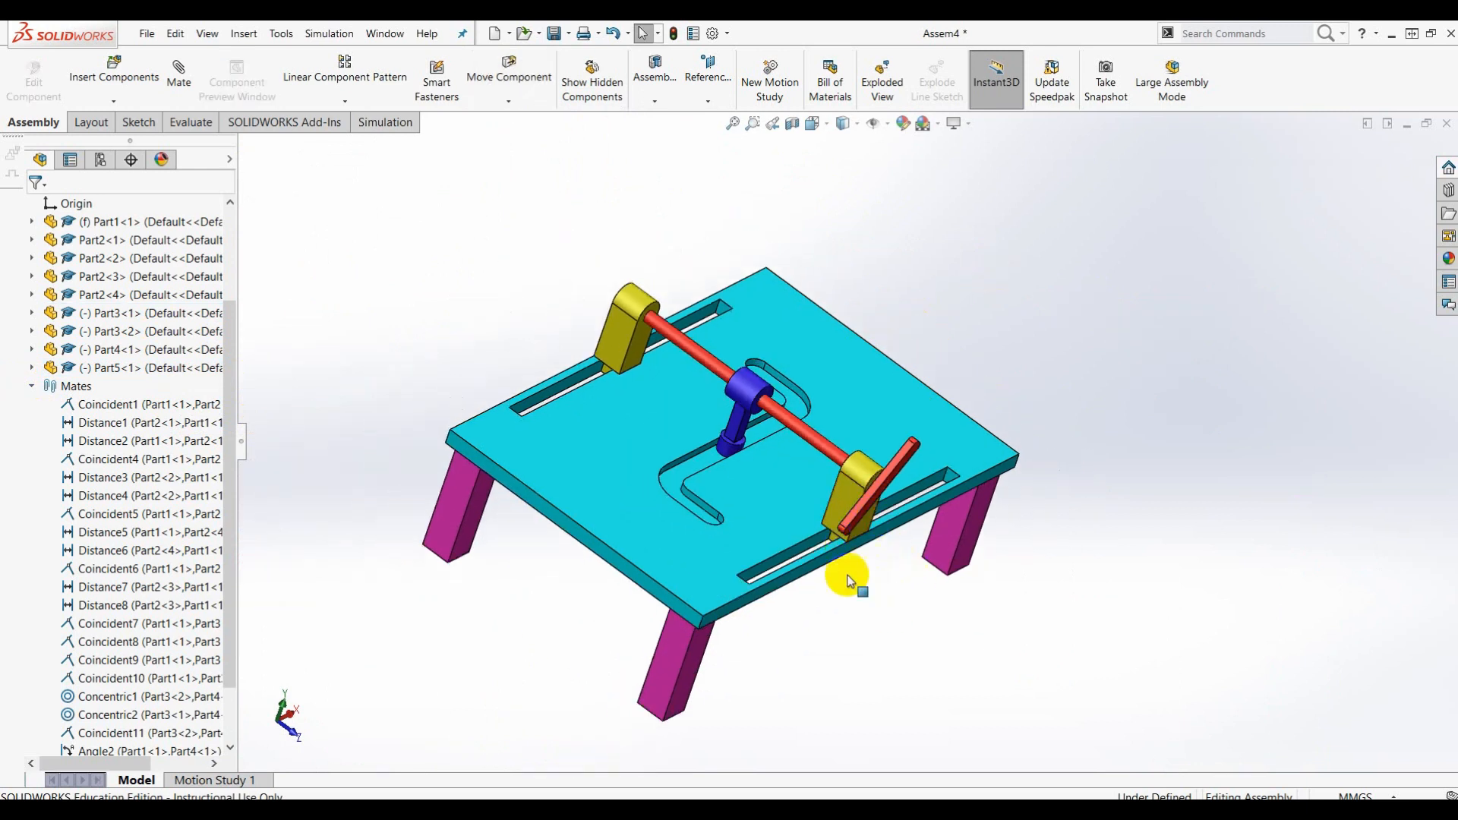
left_click(32, 385)
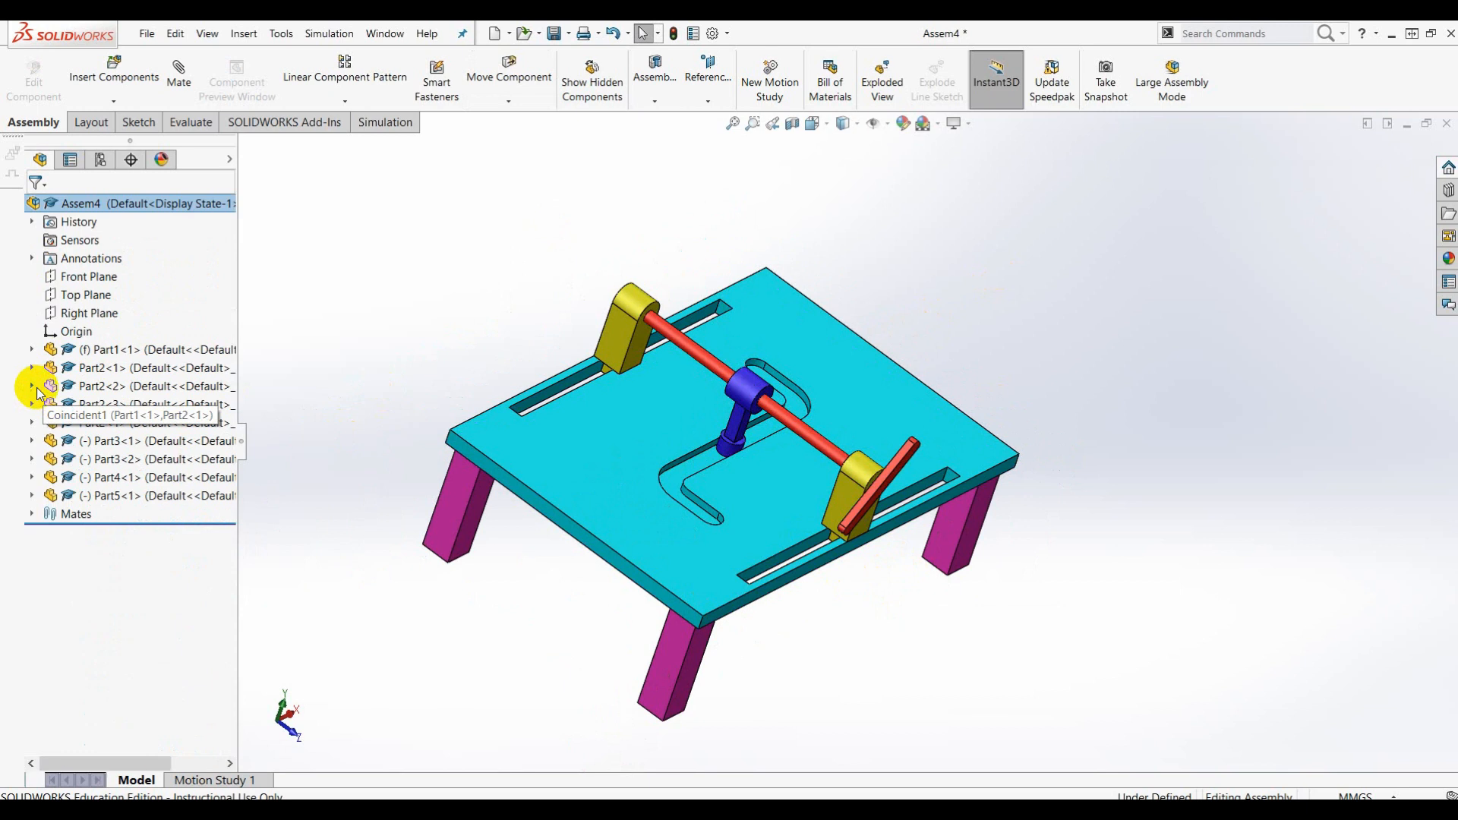
left_click(180, 82)
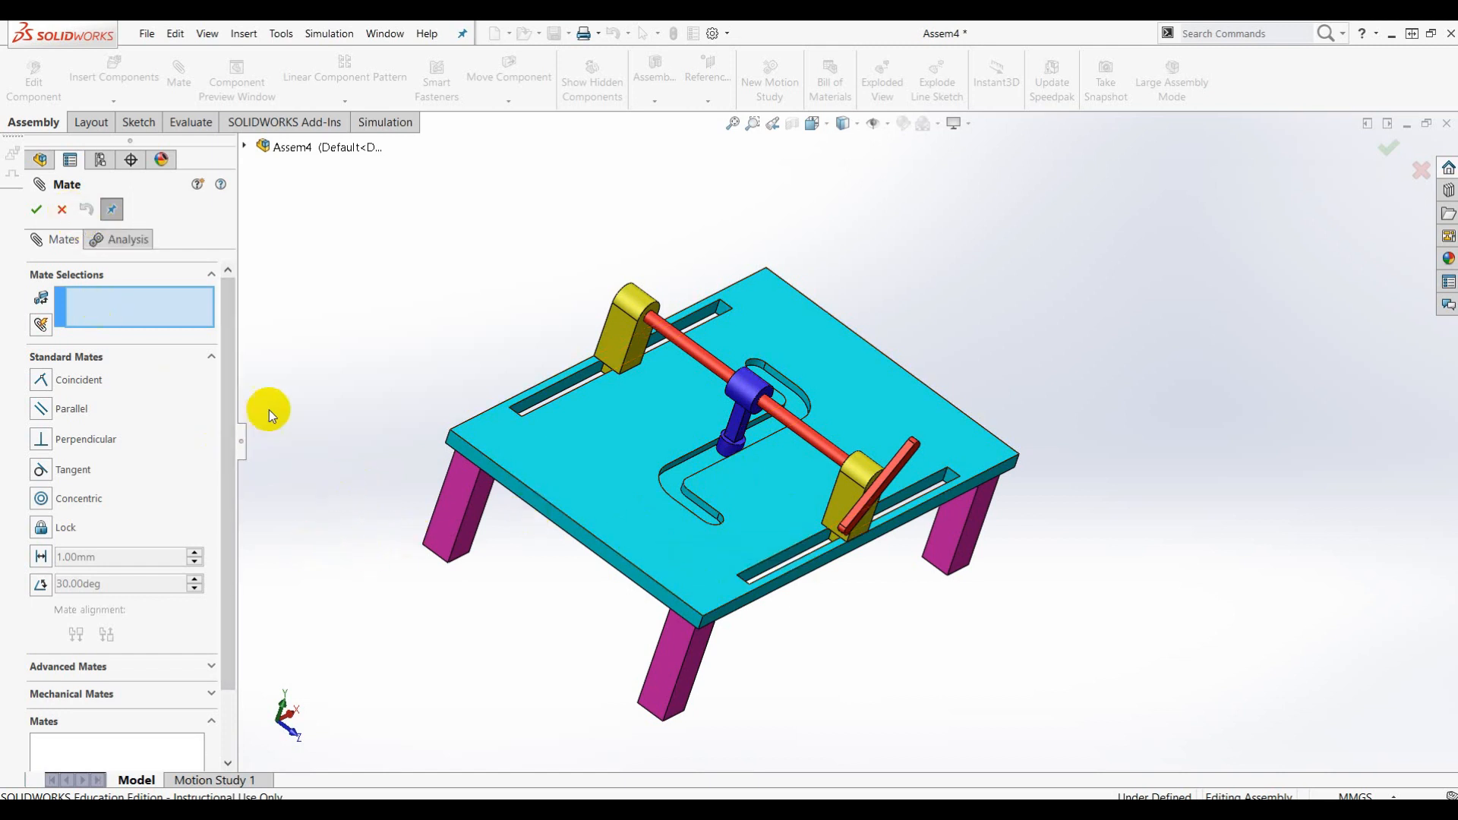
left_click(62, 210)
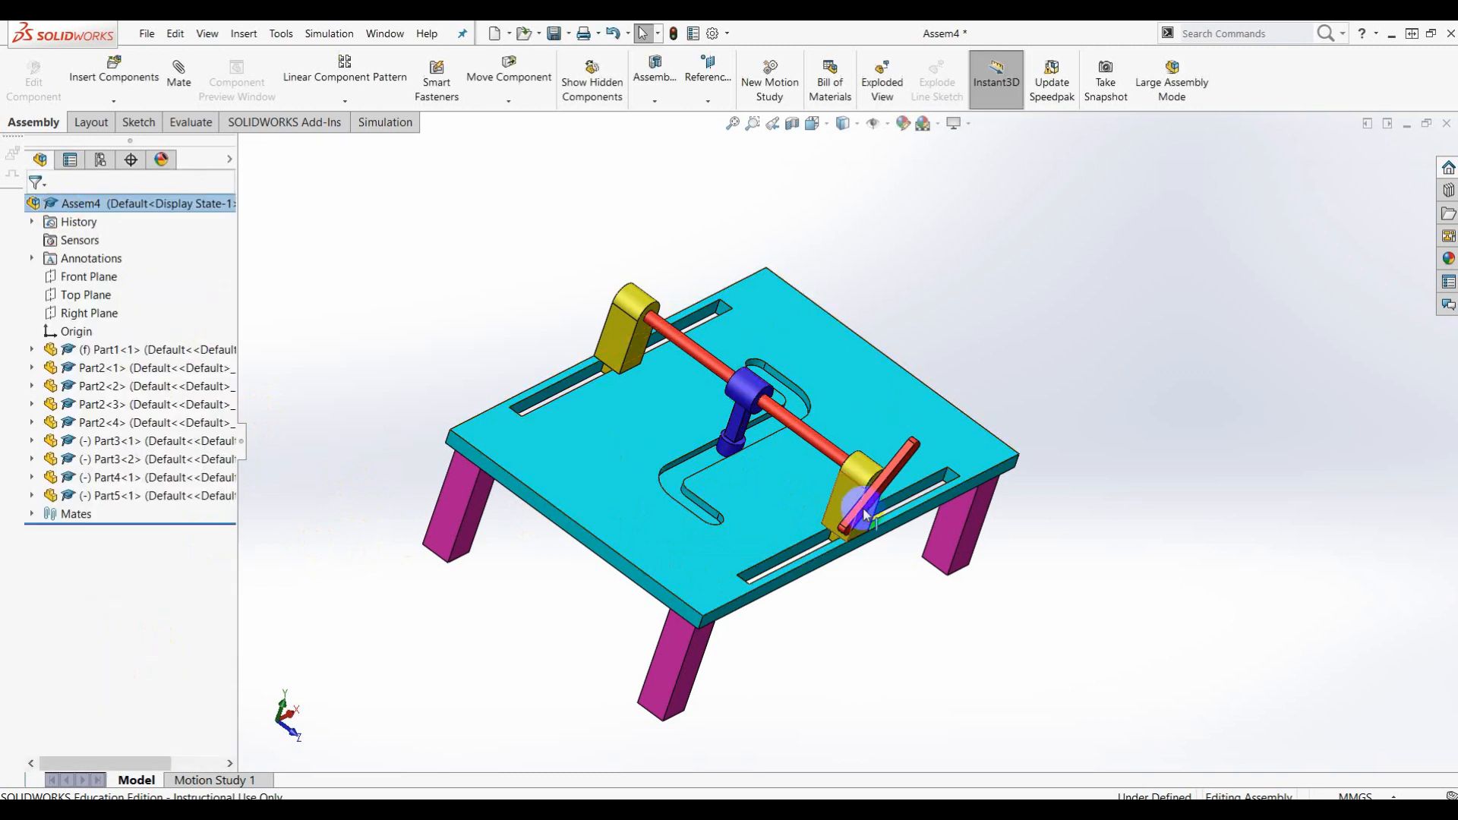
left_click(932, 463)
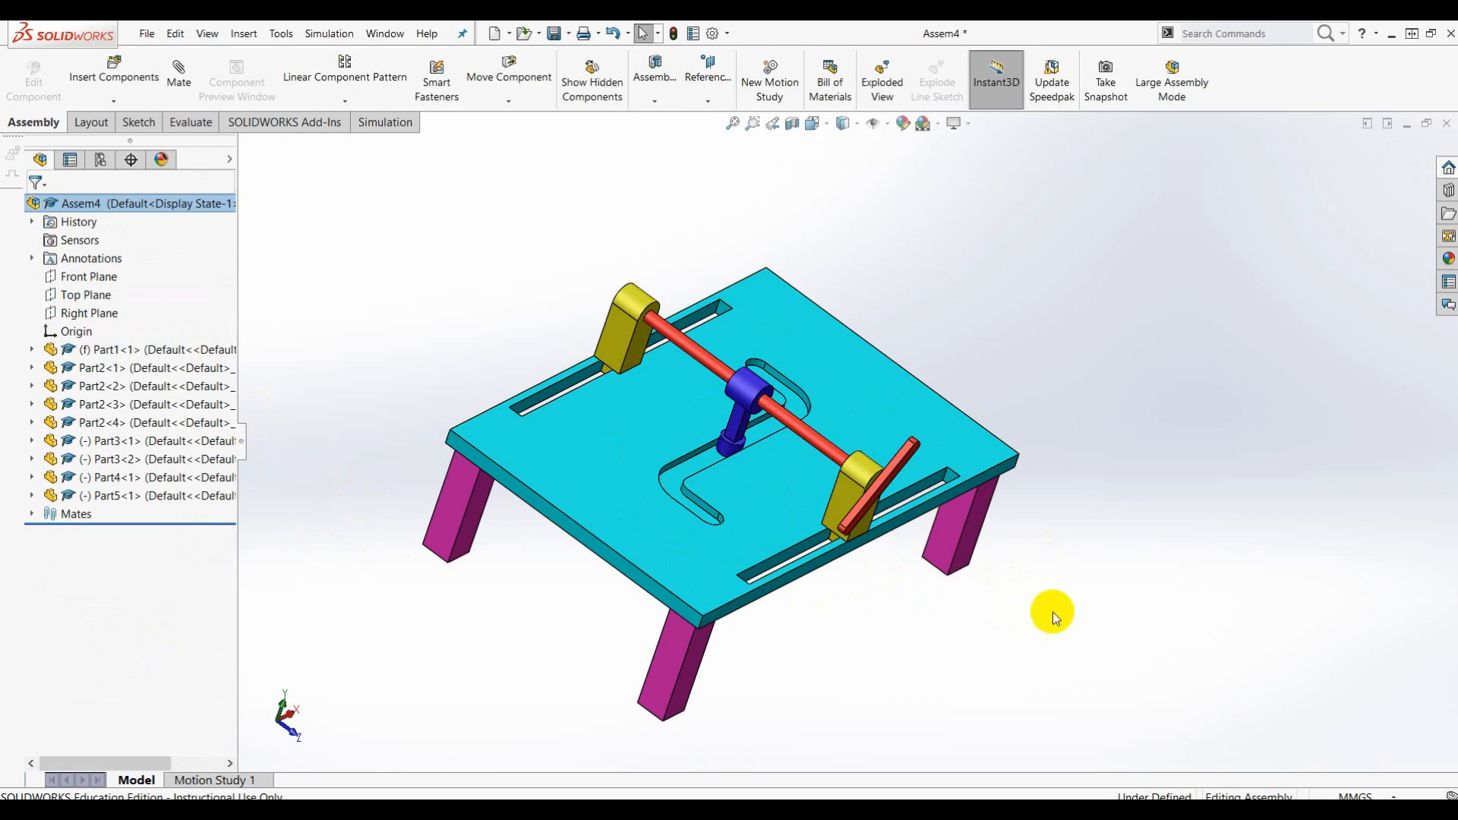
Rebuild the assembly and save it as an assembly file named "assembly" in the latihan video folder
middle_click_drag(1053, 613, 1001, 572)
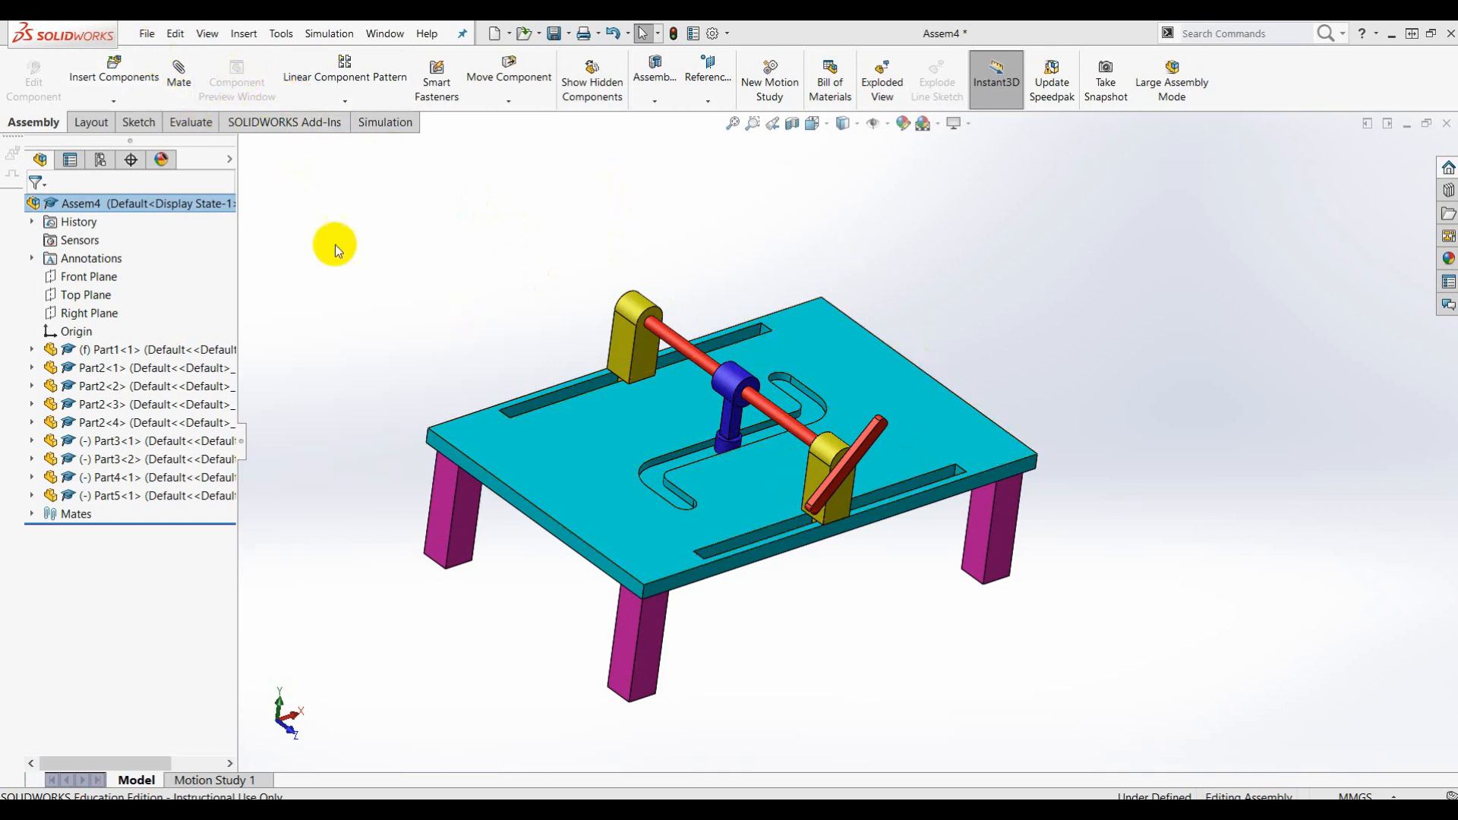
left_click(147, 35)
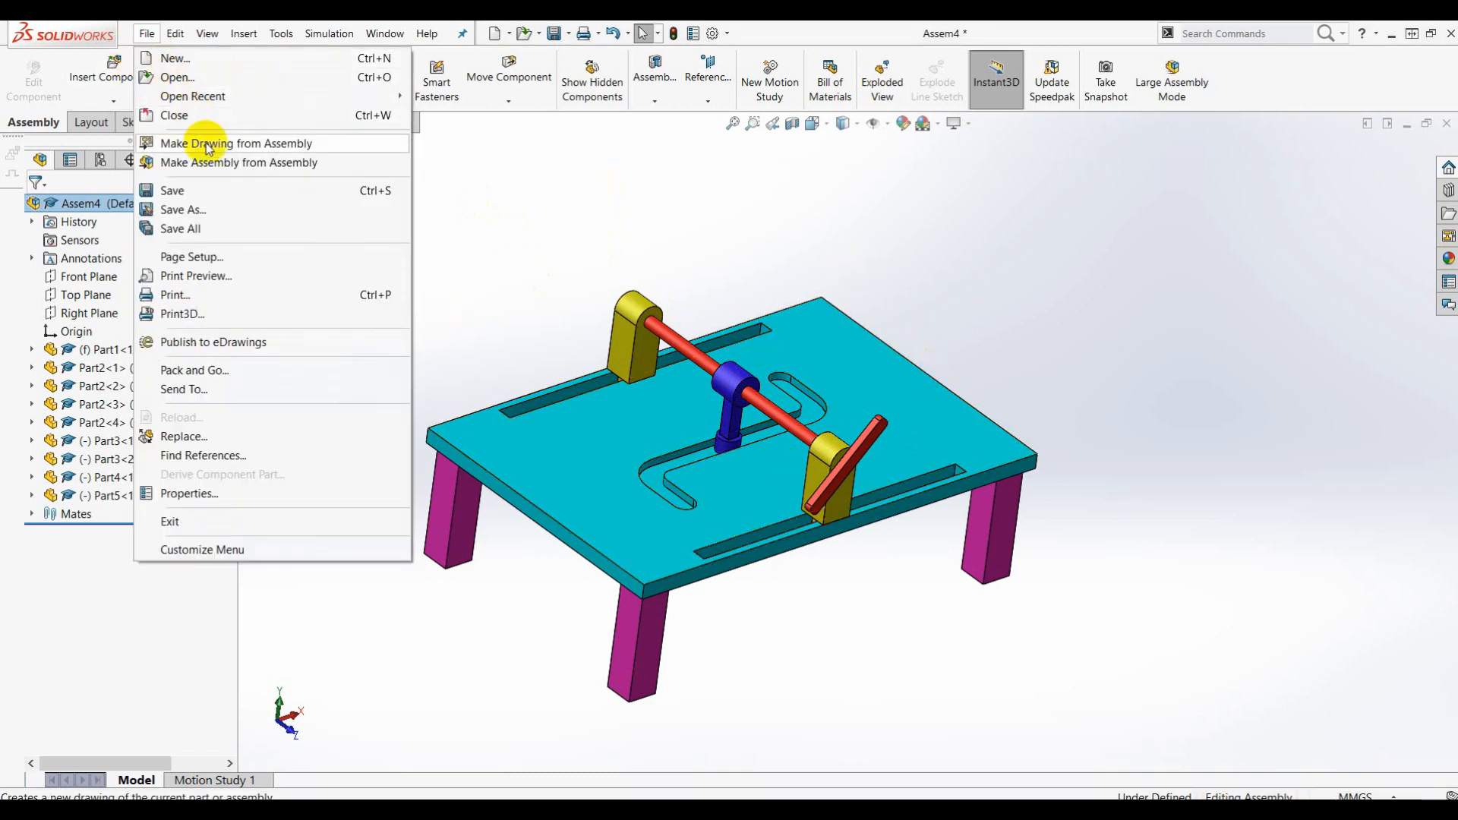
left_click(220, 211)
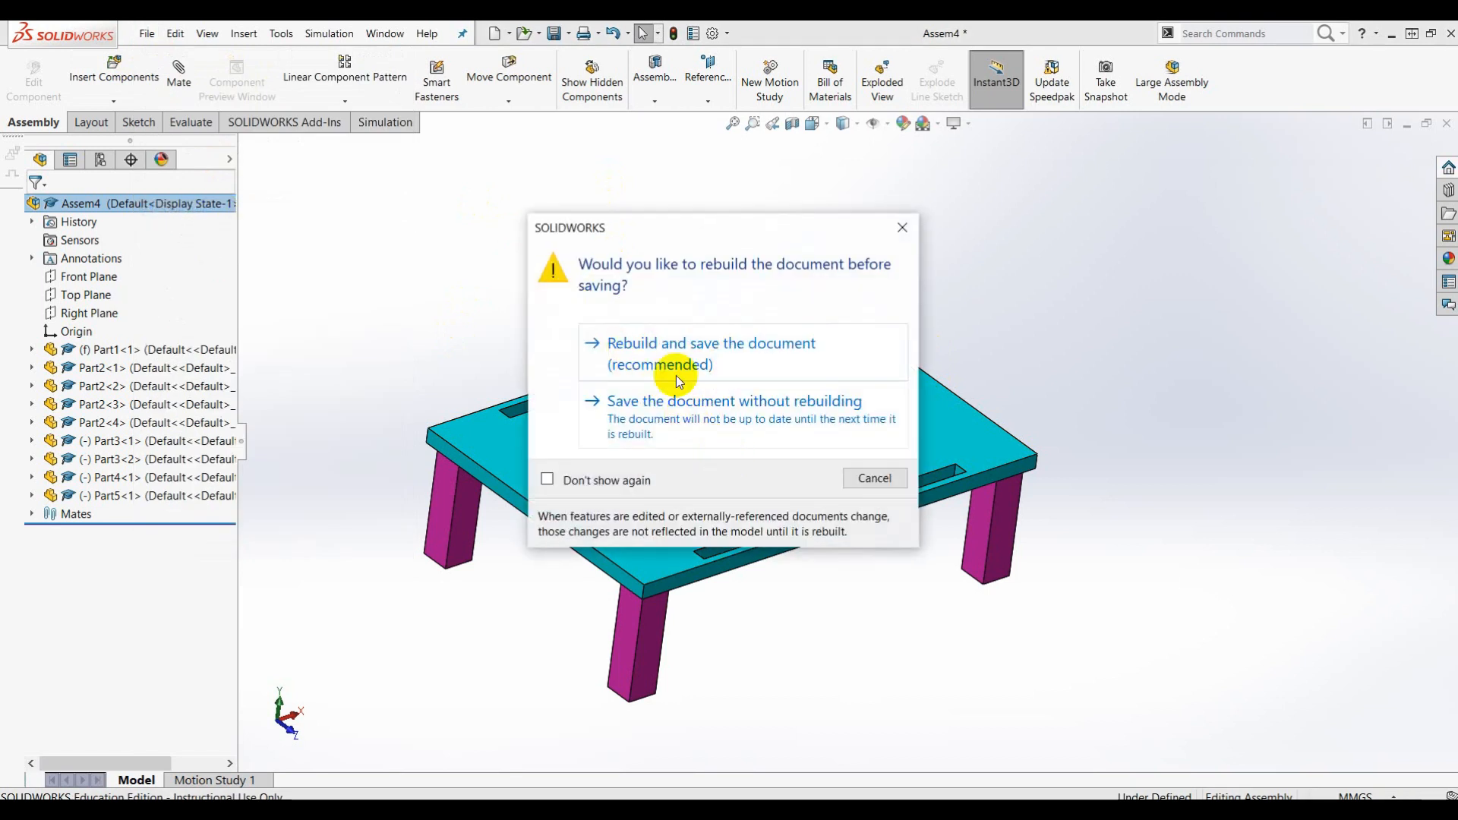
left_click(684, 363)
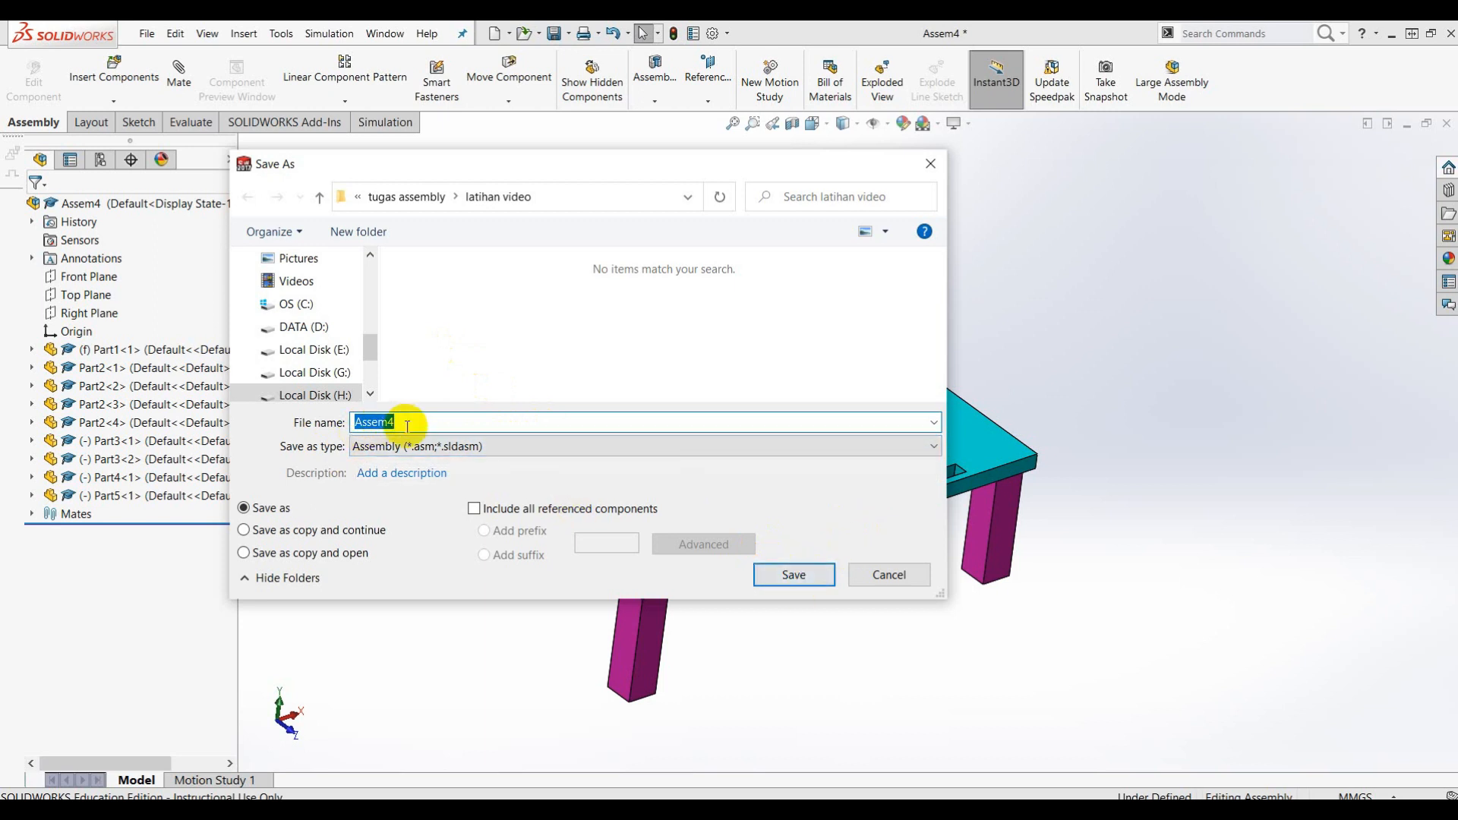
type("assembly")
left_click(797, 577)
middle_click_drag(798, 574, 1024, 638)
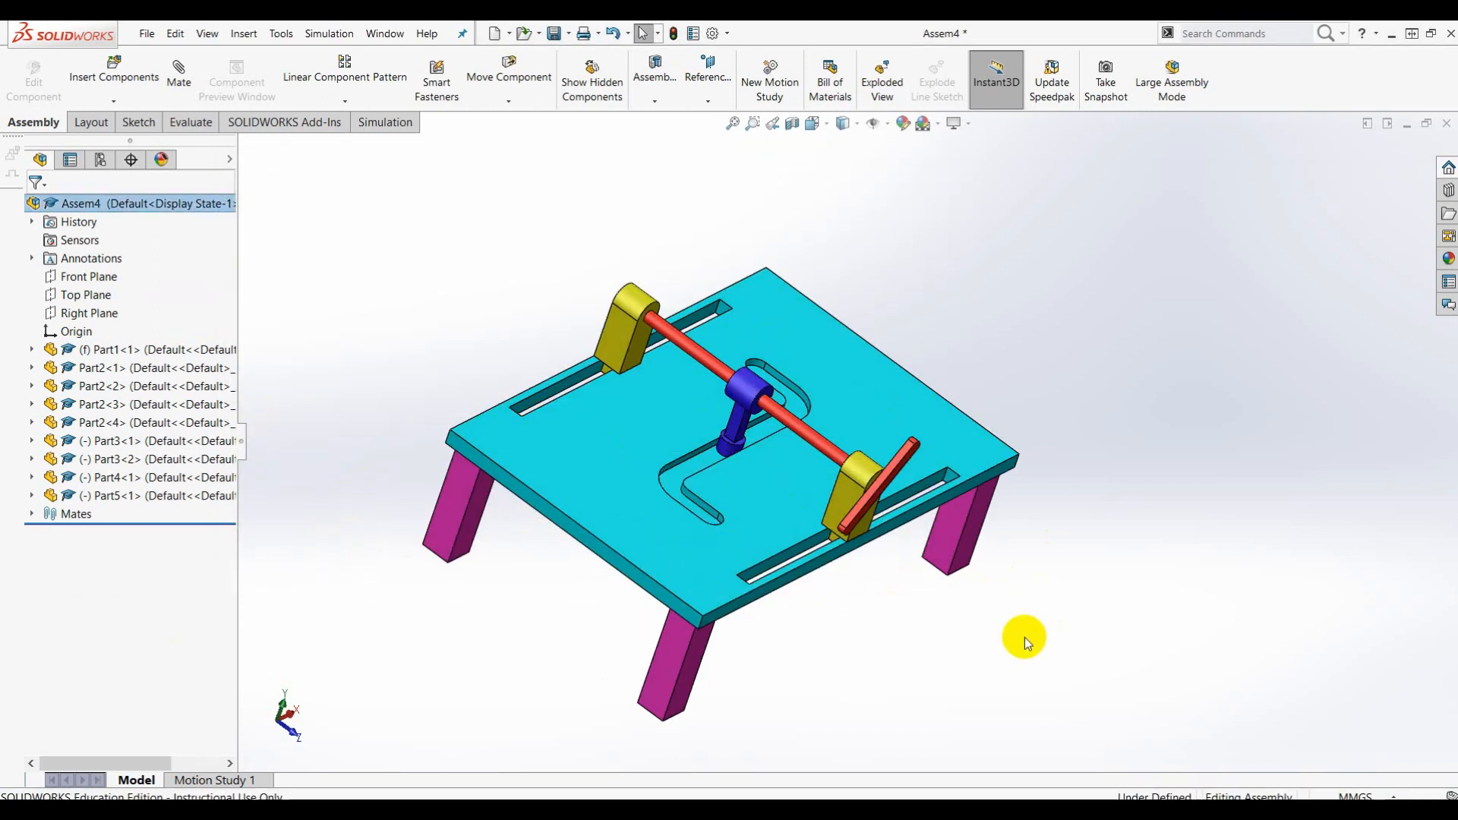
middle_click_drag(910, 655, 872, 591)
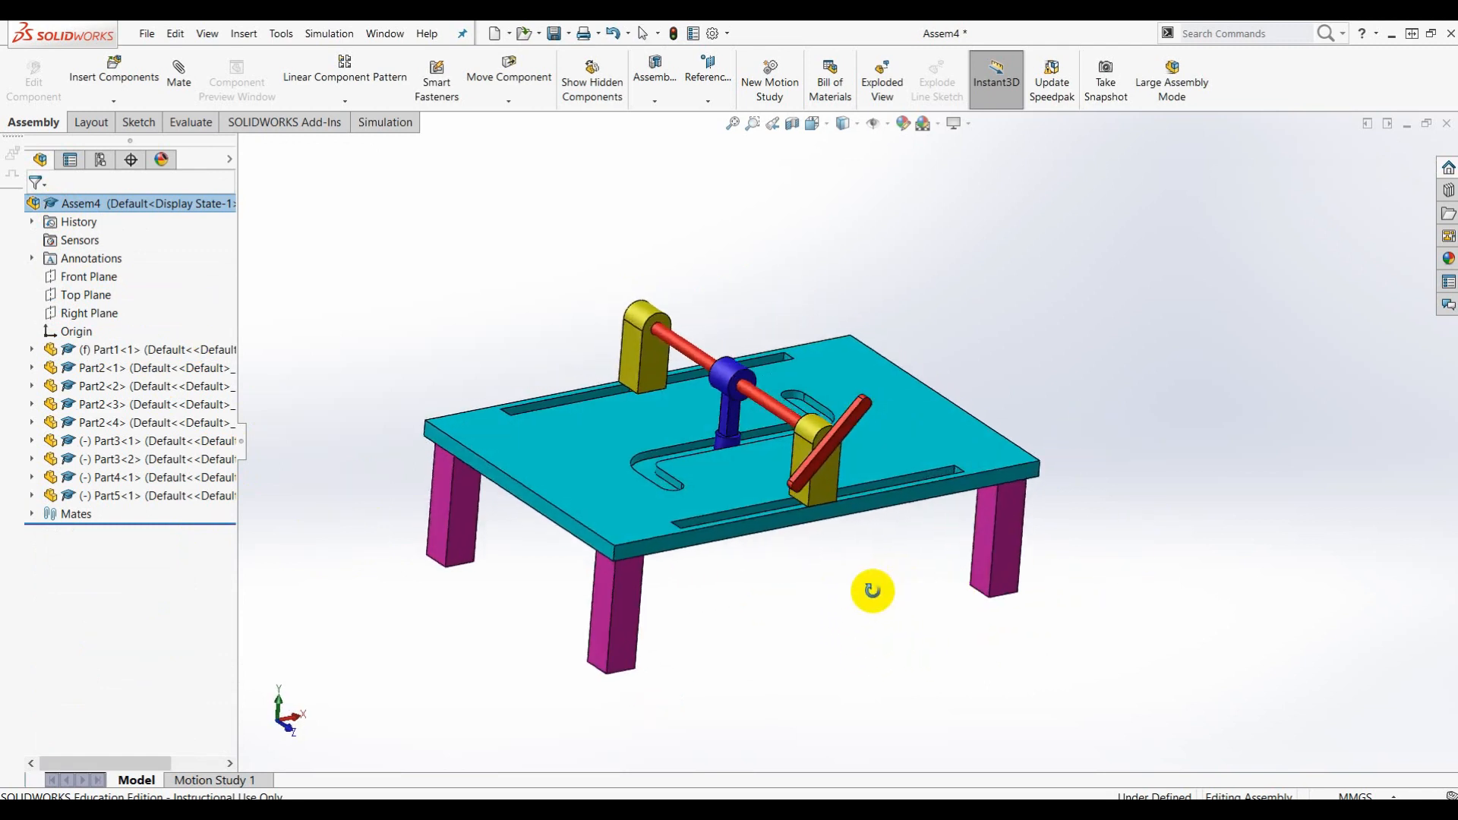